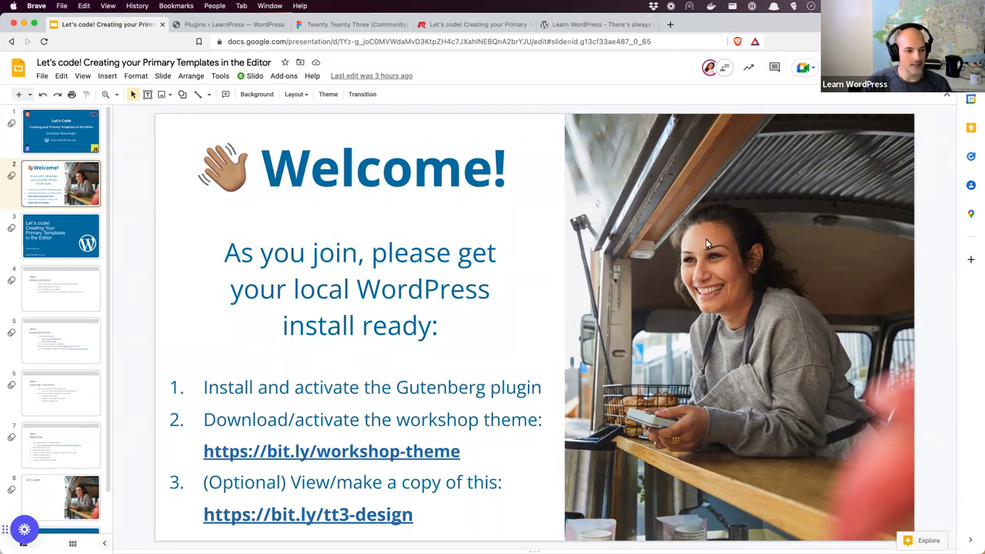
Show both Announcements slides and copy the workshop-theme and tt3-design links from the second one
{"action": "left_click", "coordinate": [64, 300]}
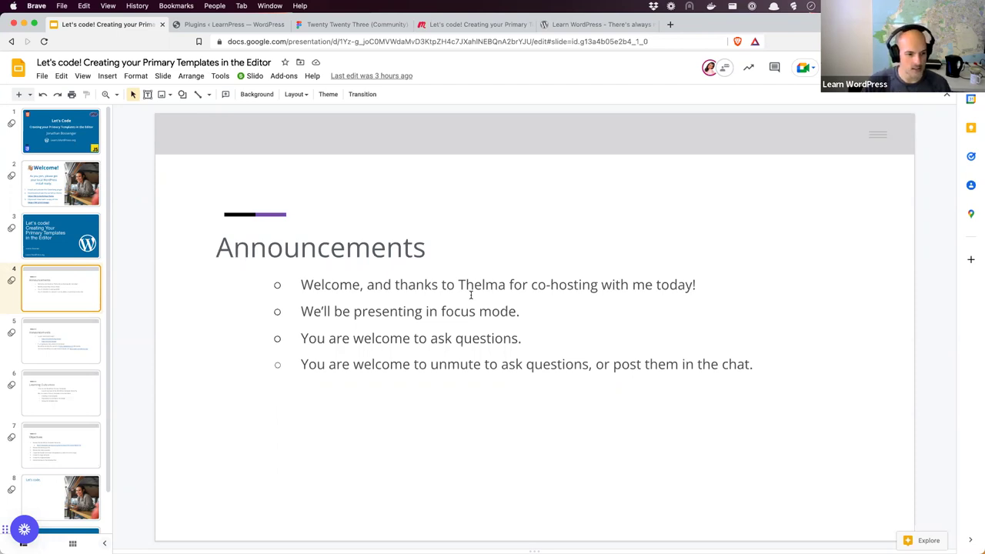
{"action": "left_click", "coordinate": [77, 338]}
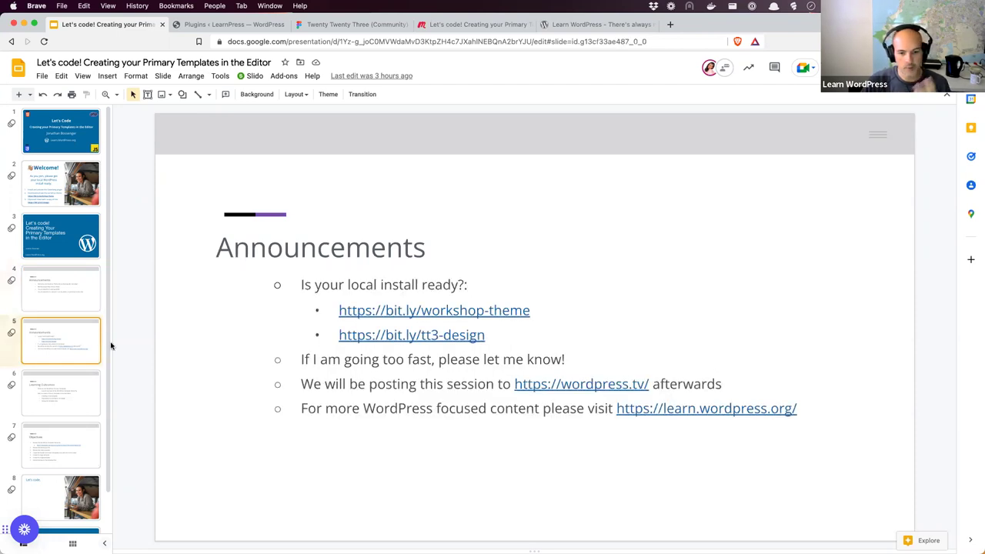
{"action": "left_click_drag", "start_coordinate": [505, 338], "coordinate": [339, 311]}
{"action": "right_click", "coordinate": [429, 323]}
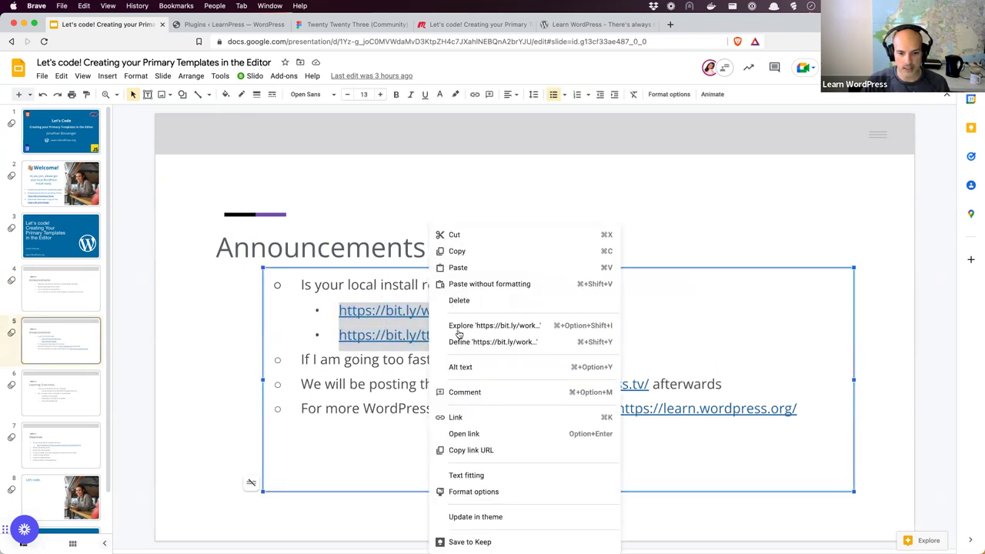
{"action": "left_click", "coordinate": [488, 251]}
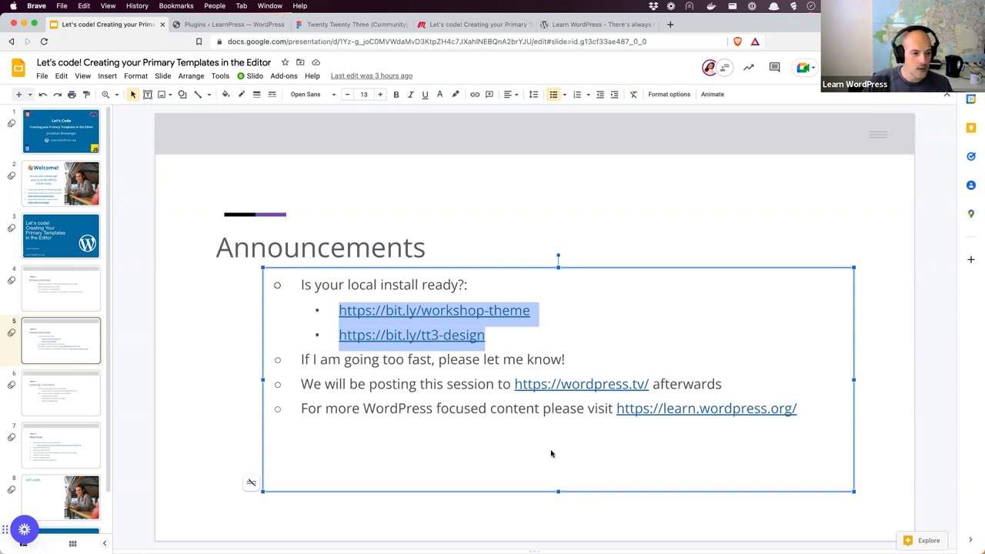
Present the Learning Outcomes slide and the Objectives slide of the workshop deck
{"action": "left_click", "coordinate": [77, 410]}
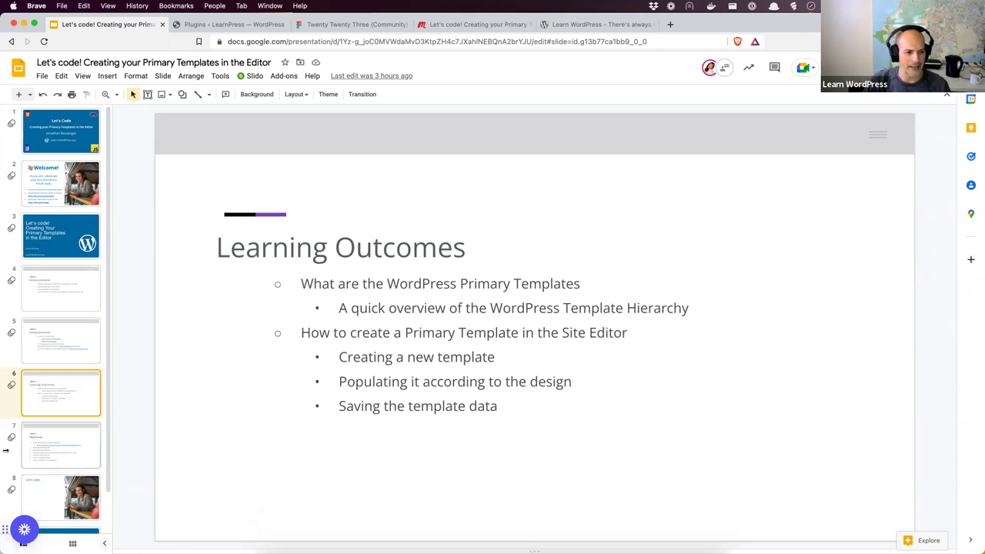
{"action": "left_click", "coordinate": [63, 447]}
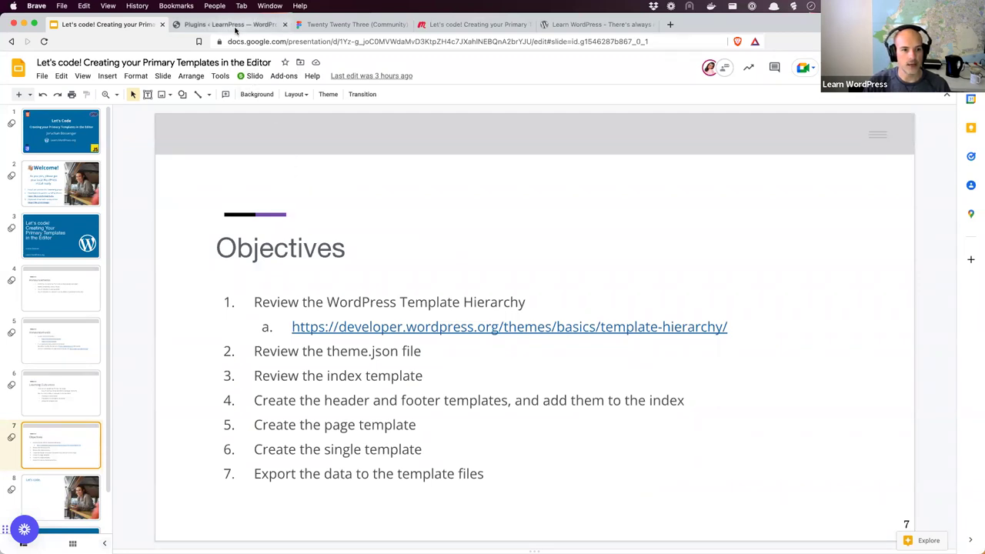
Switch to the LearnPress WordPress admin and search for "gutenberg" among the plugins available to add
{"action": "left_click", "coordinate": [236, 24]}
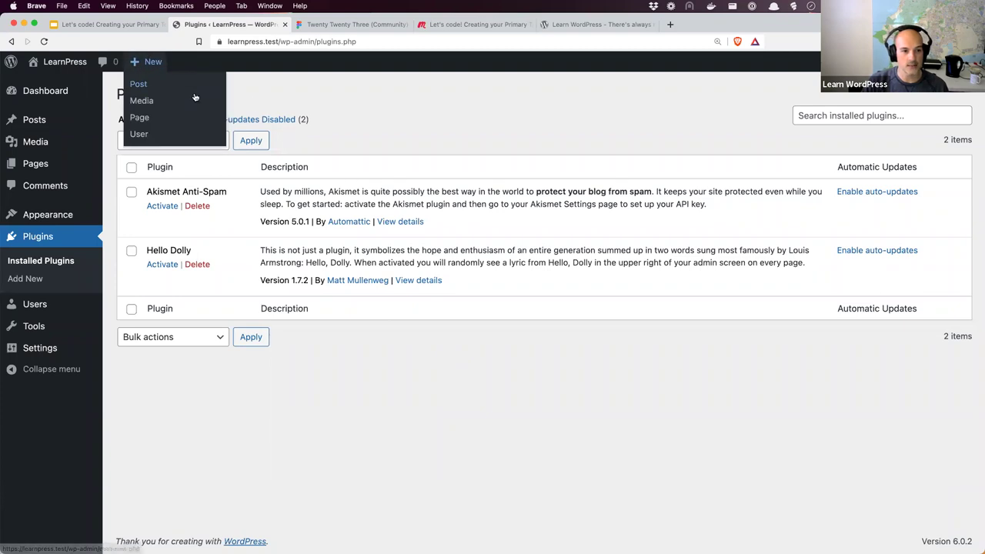
{"action": "left_click", "coordinate": [191, 96]}
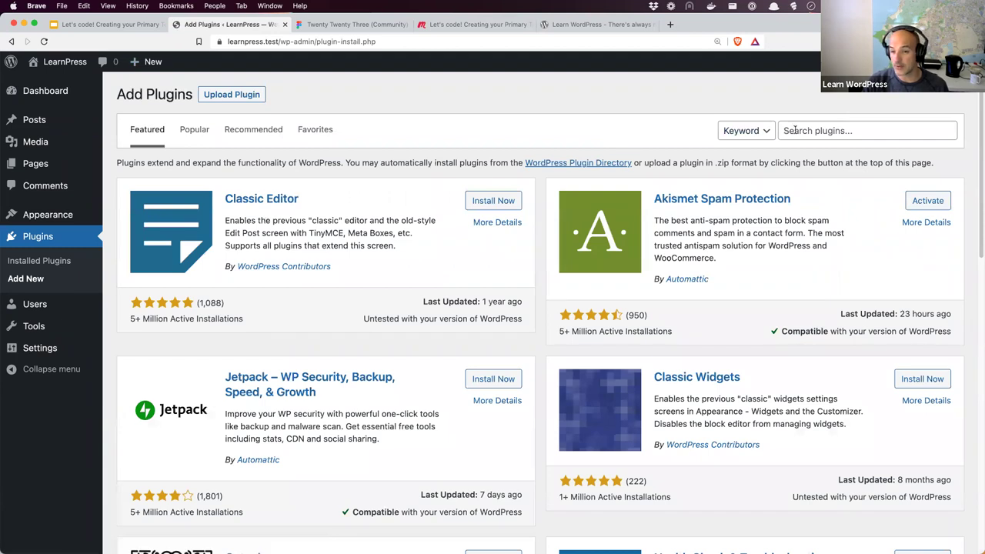
{"action": "left_click", "coordinate": [795, 130]}
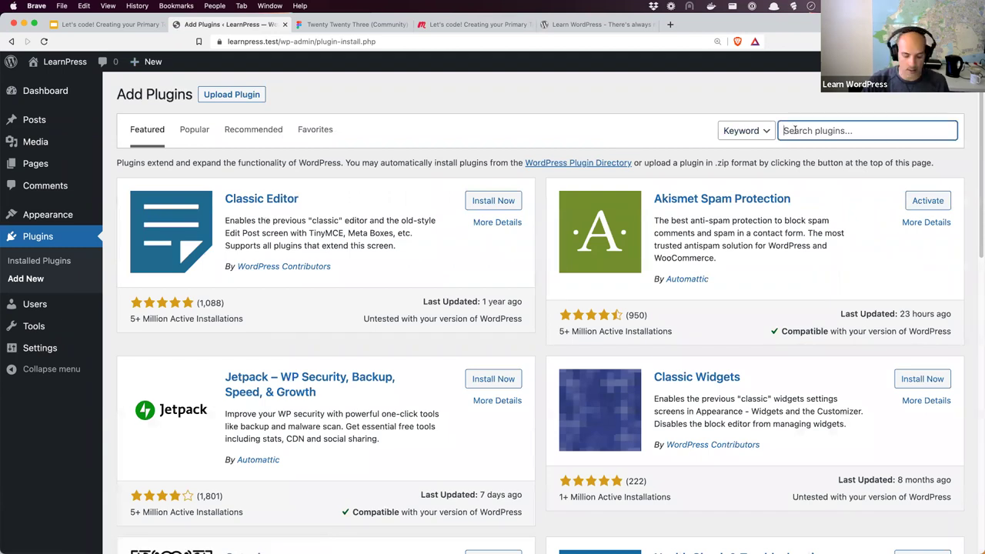
{"action": "type", "text": "g"}
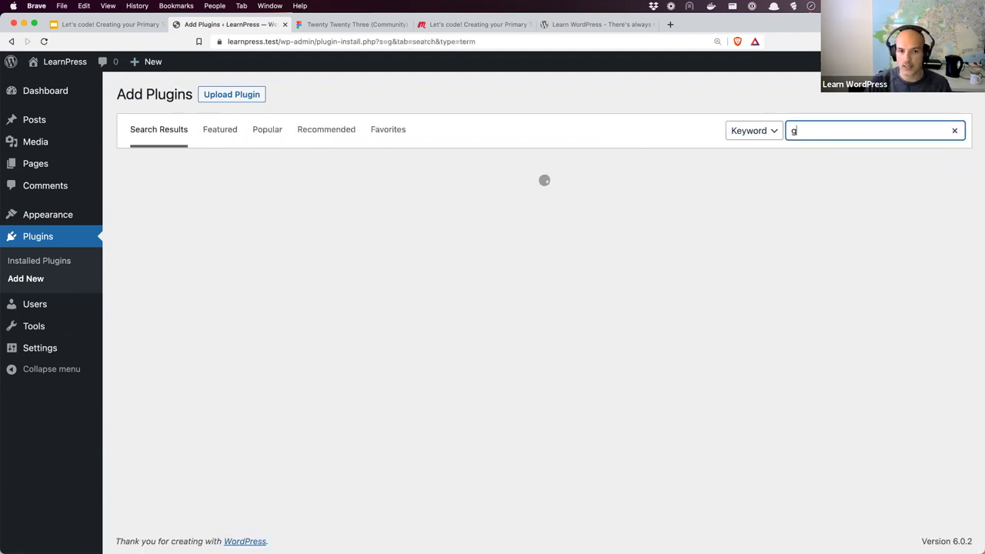
{"action": "type", "text": "utenberg"}
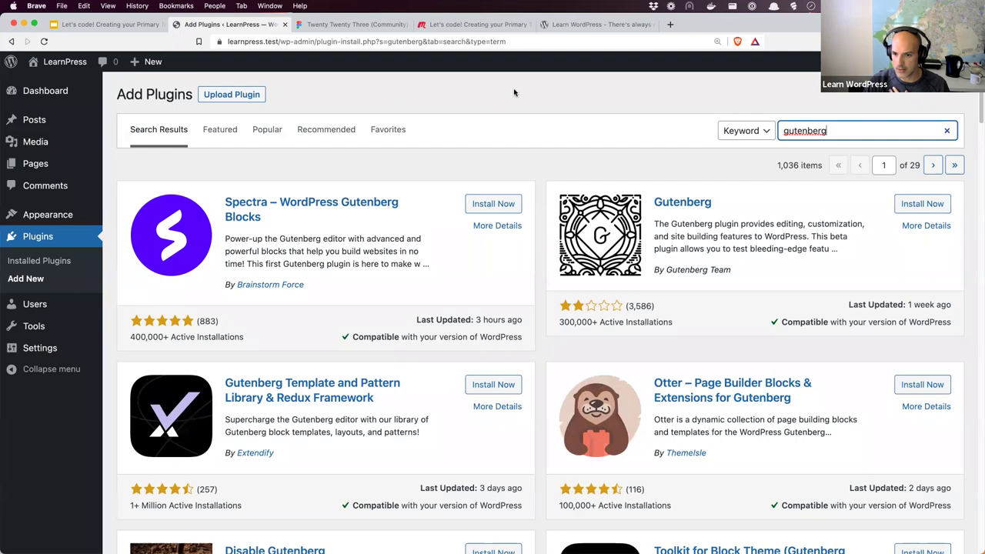
View the details of the Gutenberg Team's Gutenberg plugin, then install and activate it
{"action": "left_click", "coordinate": [916, 225]}
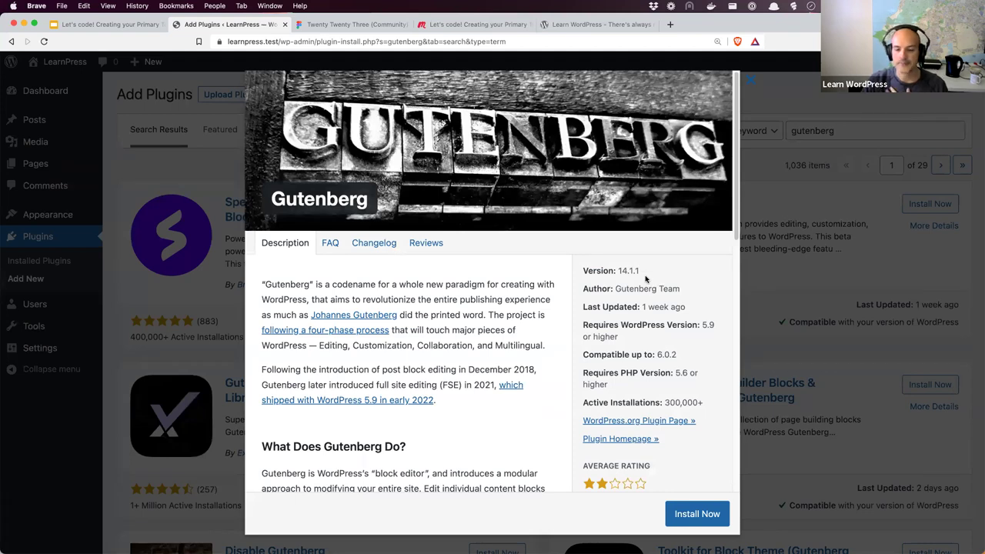
{"action": "left_click", "coordinate": [696, 514]}
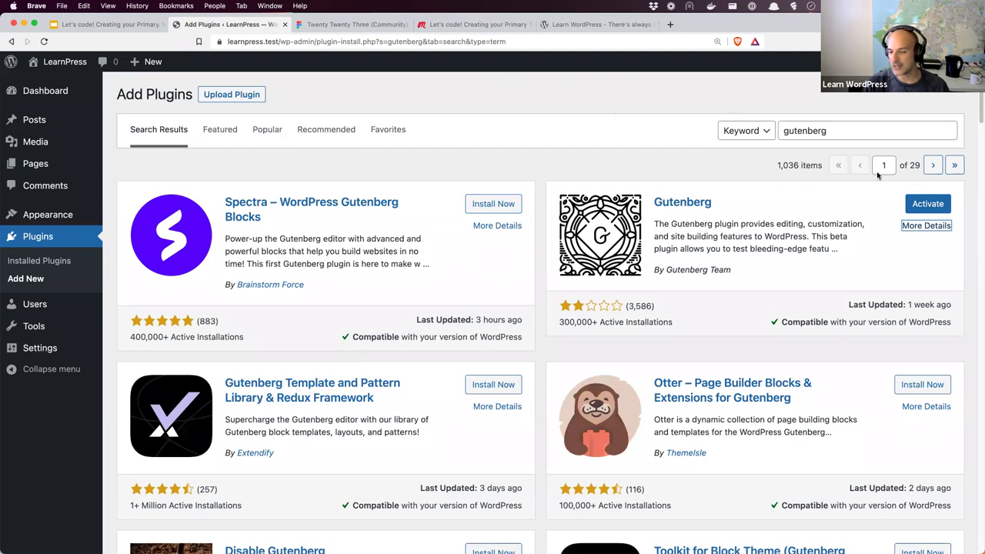
{"action": "left_click", "coordinate": [928, 204]}
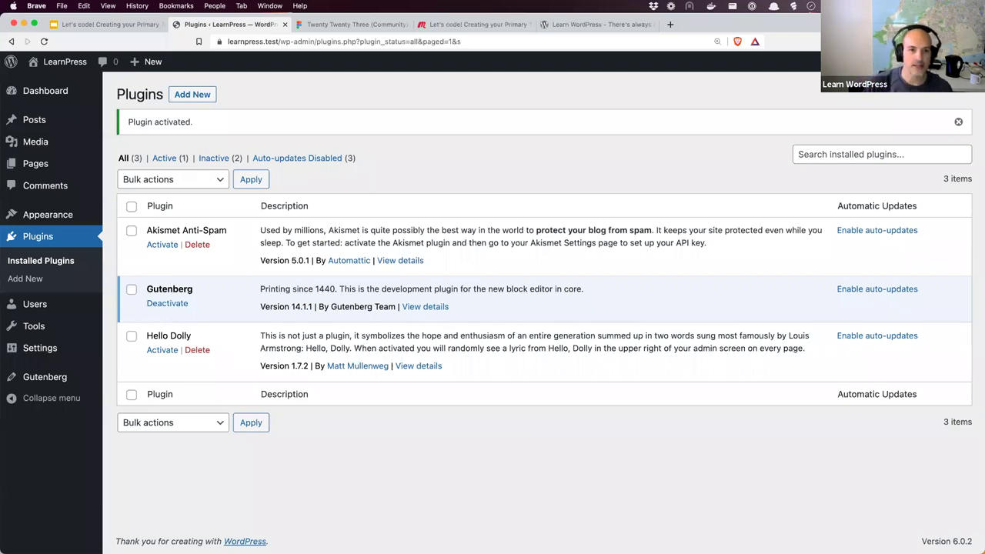
{"action": "left_click", "coordinate": [110, 26]}
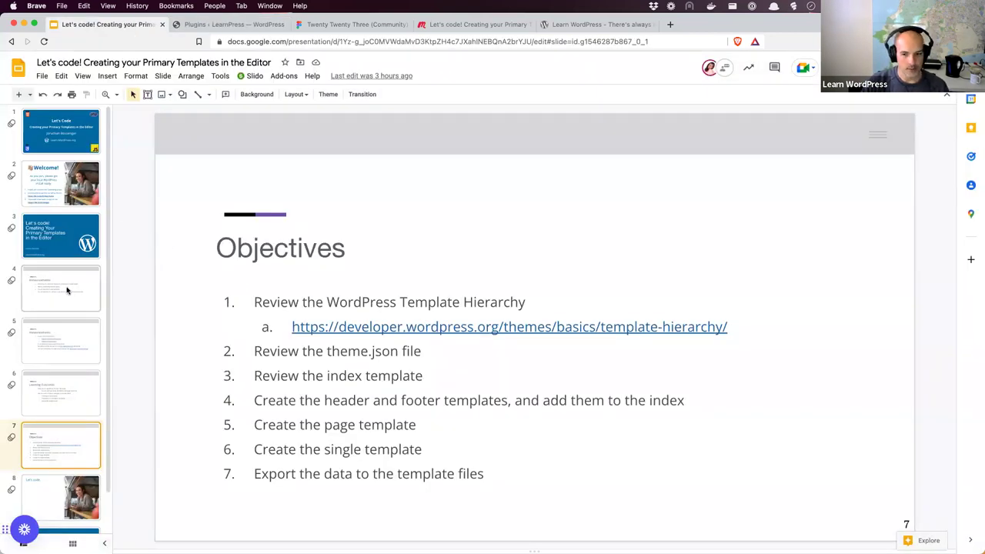
{"action": "left_click", "coordinate": [61, 351]}
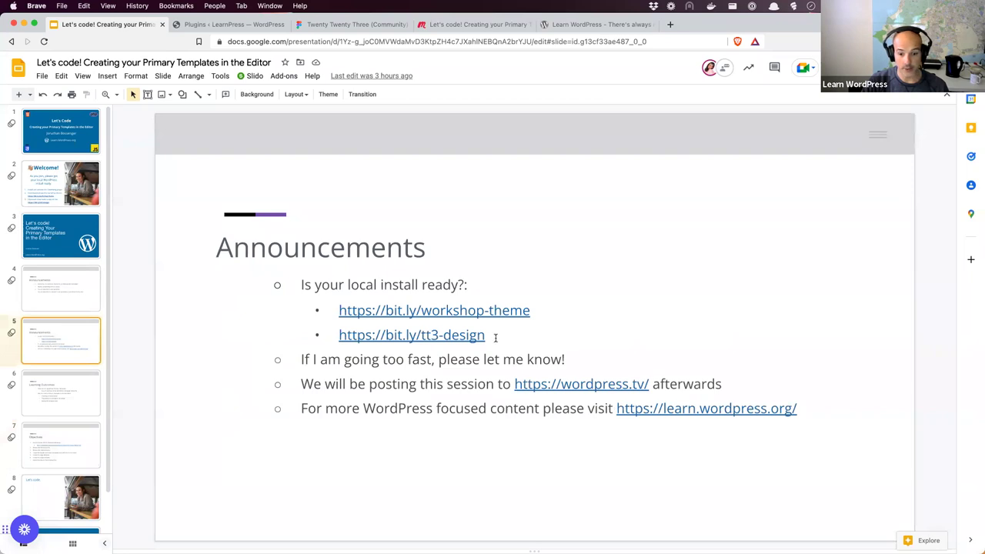
{"action": "left_click_drag", "start_coordinate": [493, 337], "coordinate": [441, 339]}
{"action": "left_click_drag", "start_coordinate": [537, 310], "coordinate": [339, 312]}
{"action": "right_click", "coordinate": [381, 311]}
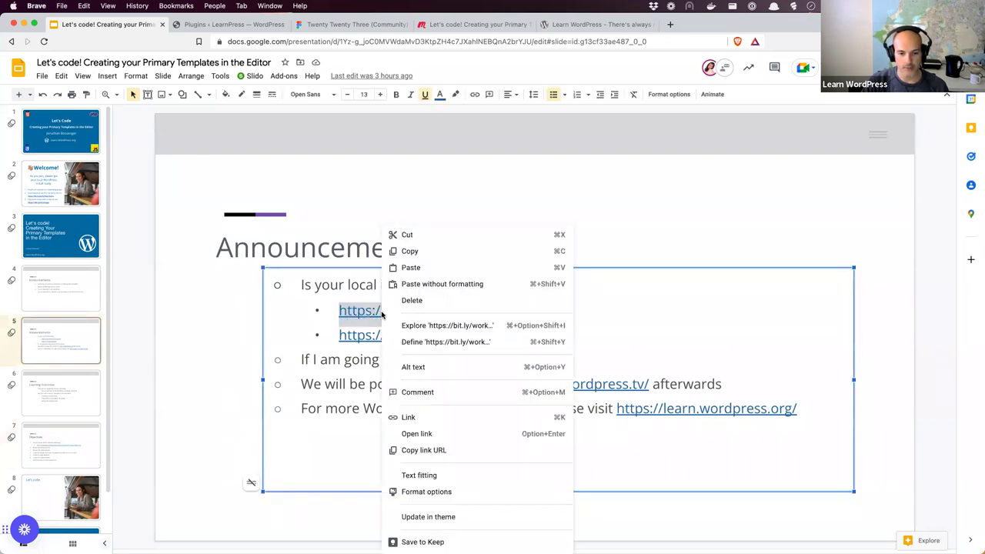
{"action": "left_click", "coordinate": [422, 252]}
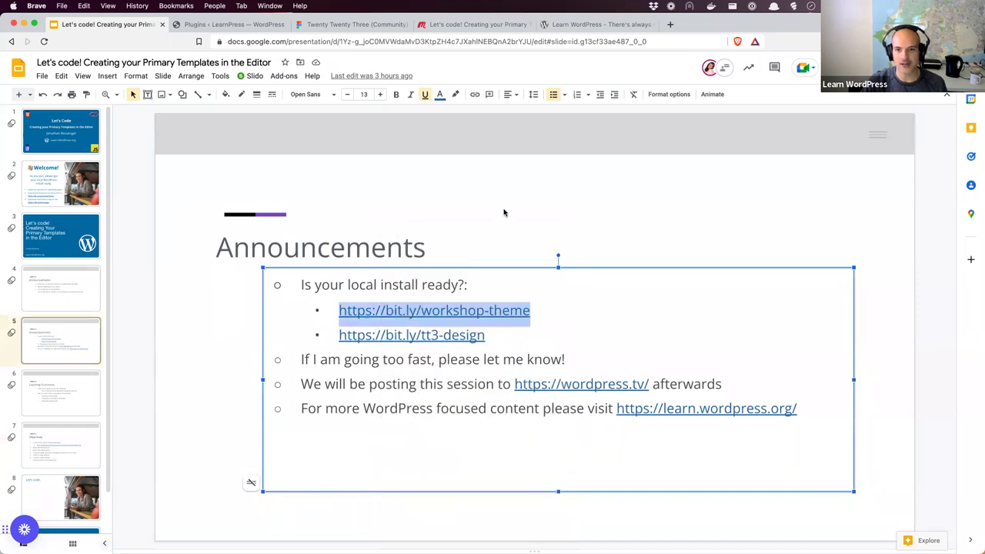
Download lets-code-workshop-theme.zip from the copied link in a new tab, replacing the existing Desktop file, and close the tab
{"action": "left_click", "coordinate": [669, 25]}
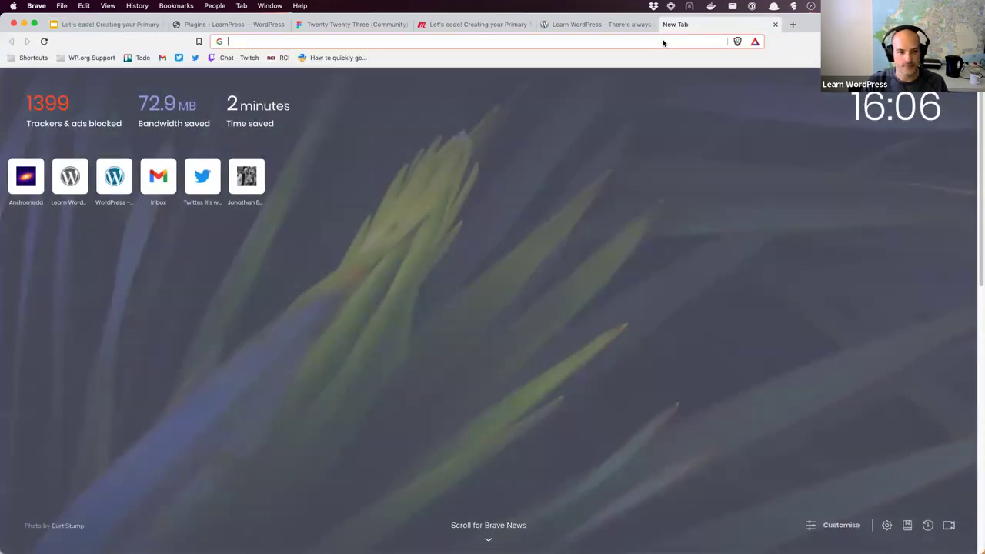
{"action": "key", "text": "super+v"}
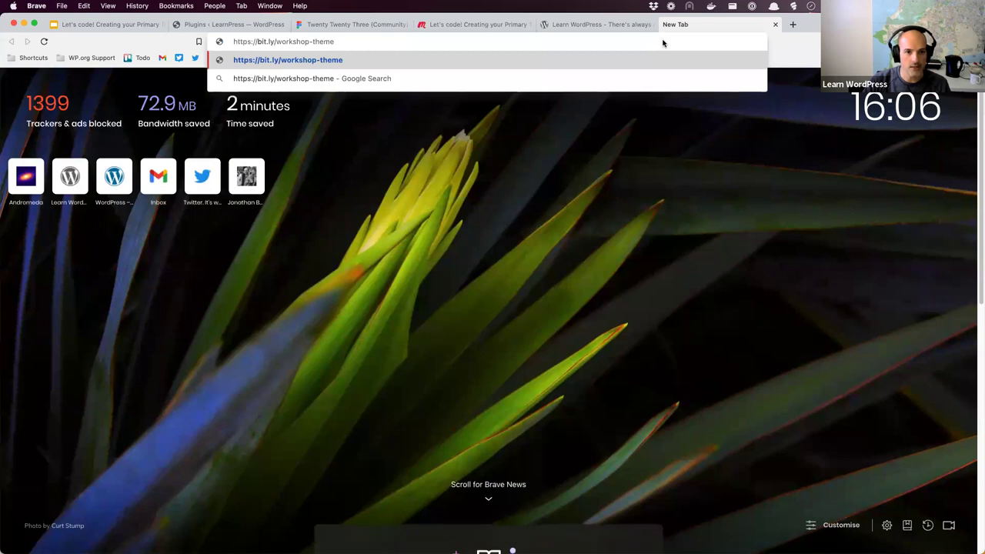
{"action": "key", "text": "Return"}
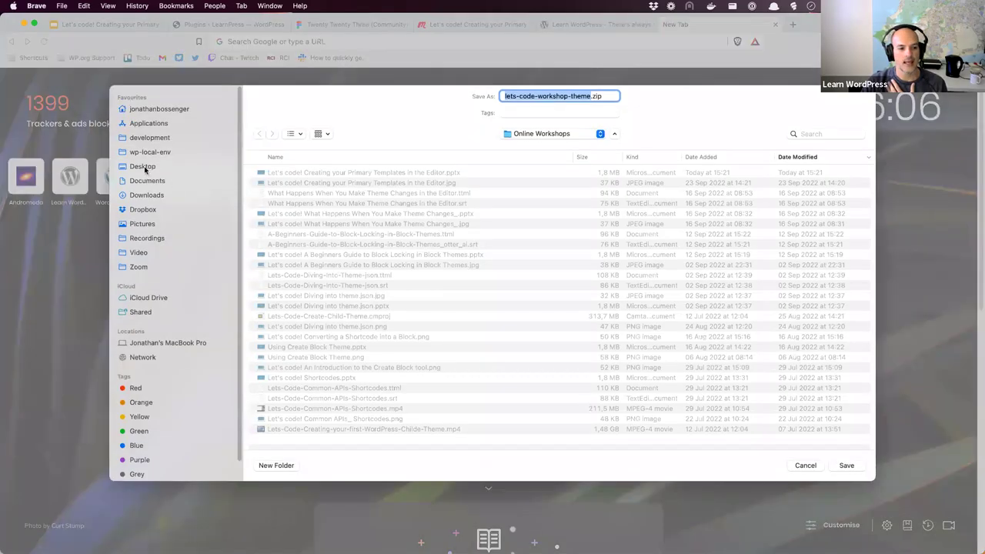
{"action": "left_click", "coordinate": [144, 167]}
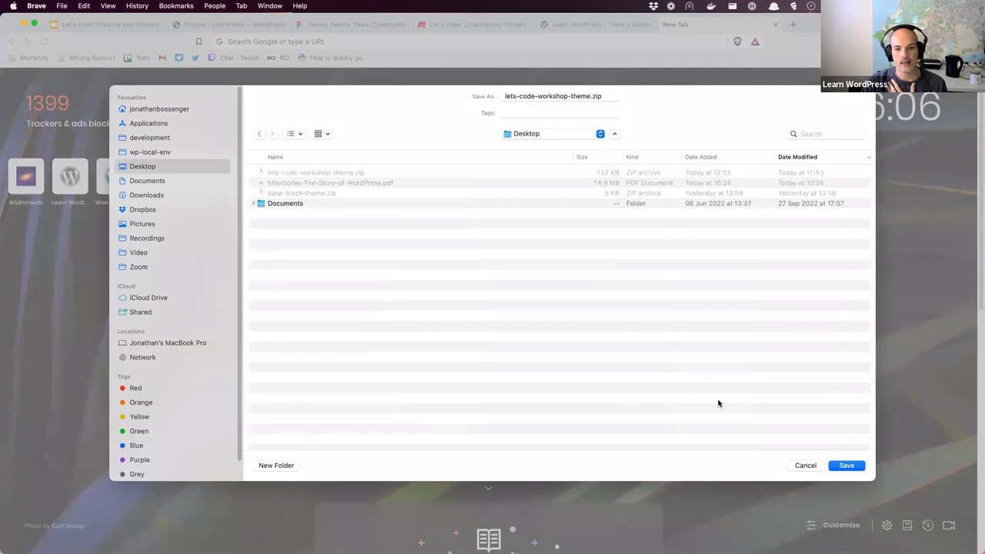
{"action": "left_click", "coordinate": [845, 466]}
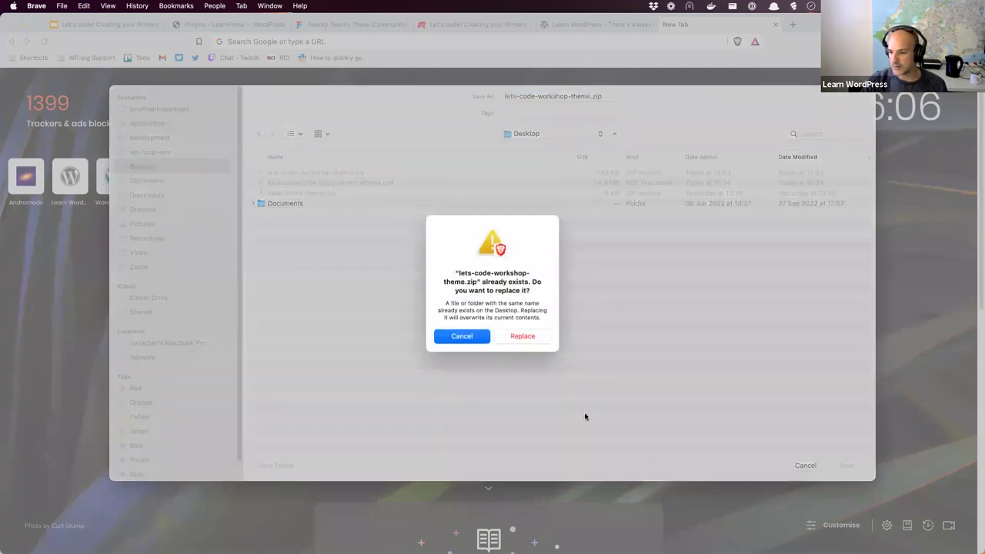
{"action": "left_click", "coordinate": [528, 339]}
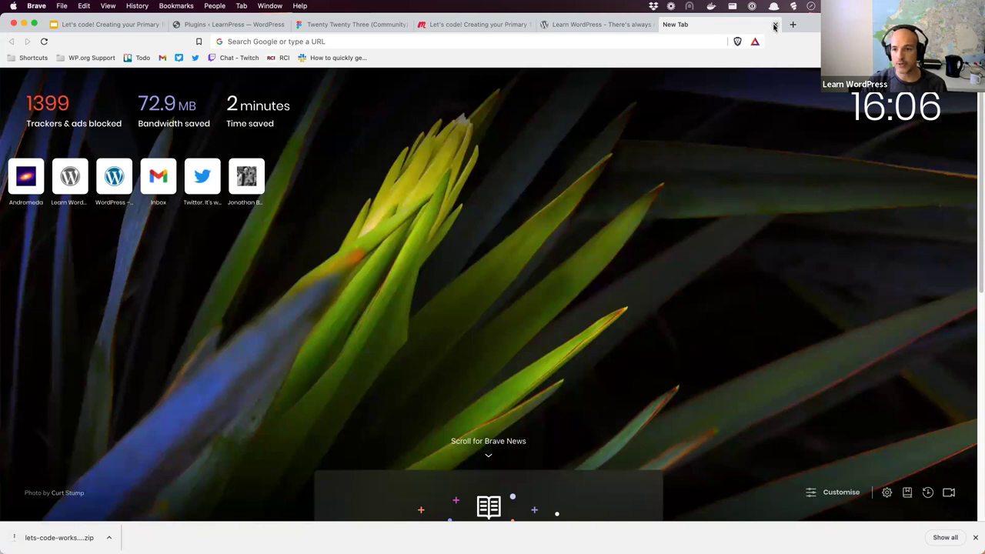
{"action": "key", "text": "super+w"}
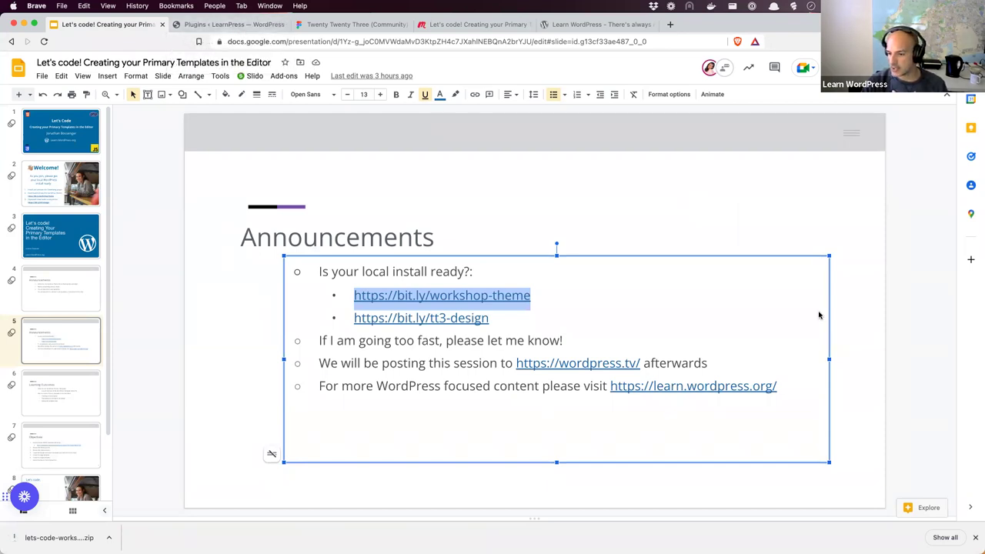
Copy the URL behind the workshop-theme link on the Announcements slide
{"action": "right_click", "coordinate": [487, 297]}
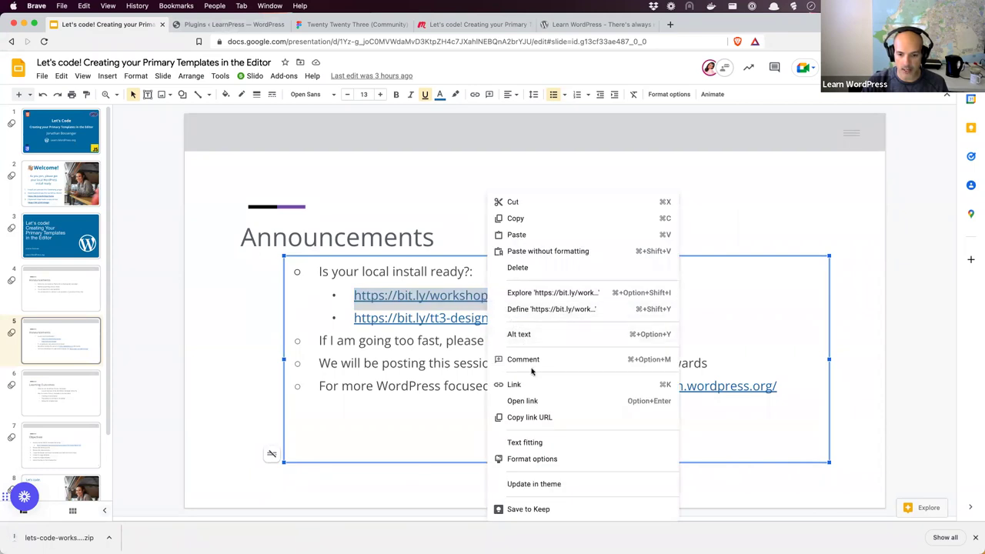
{"action": "left_click", "coordinate": [536, 418]}
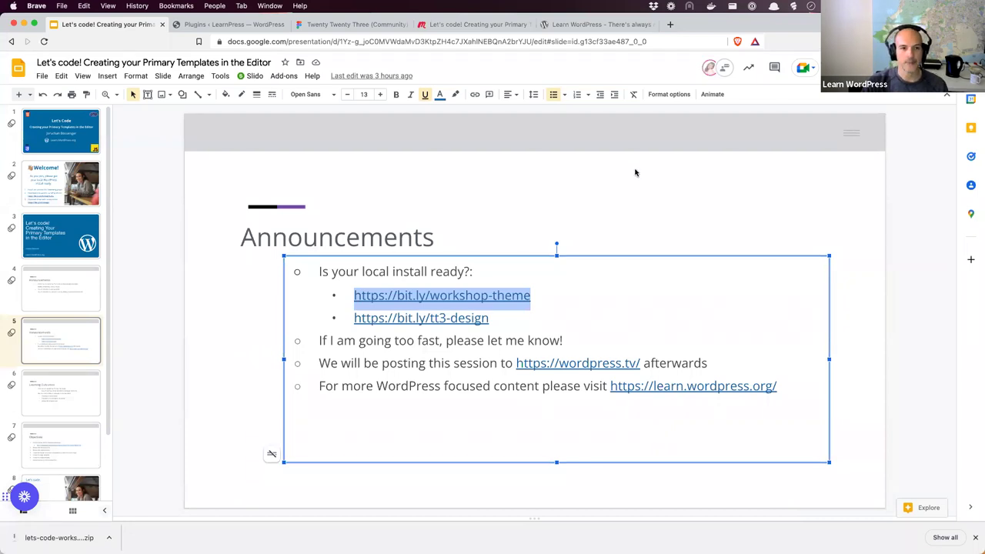
Switch to the LearnPress WordPress admin and open the theme upload form for adding a new theme
{"action": "left_click", "coordinate": [231, 24]}
{"action": "mouse_move", "coordinate": [58, 217]}
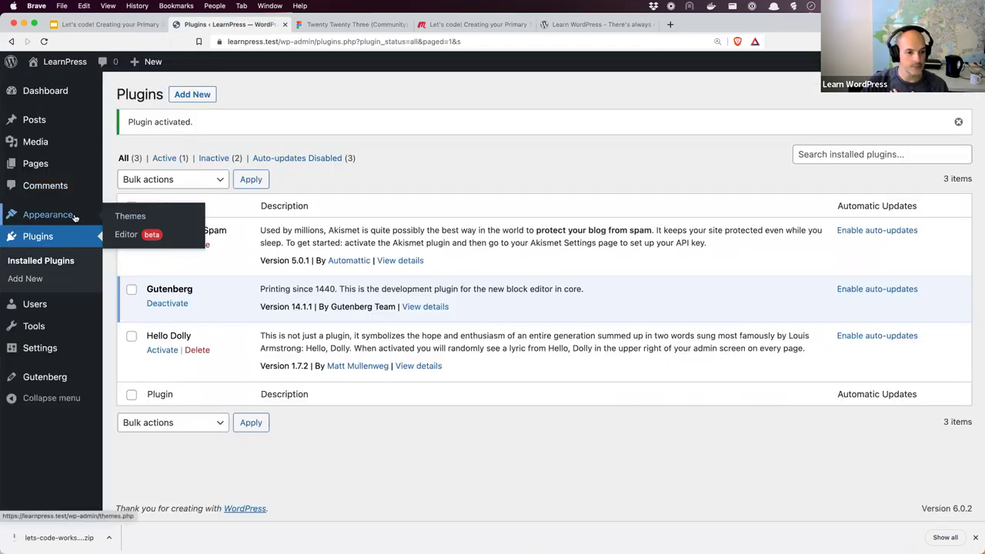
{"action": "left_click", "coordinate": [139, 218]}
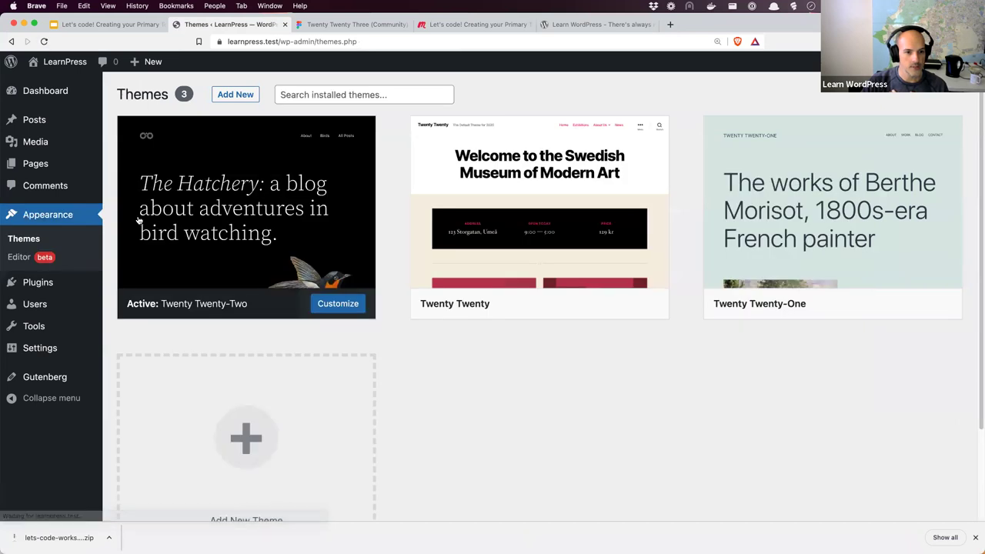
{"action": "left_click", "coordinate": [239, 96]}
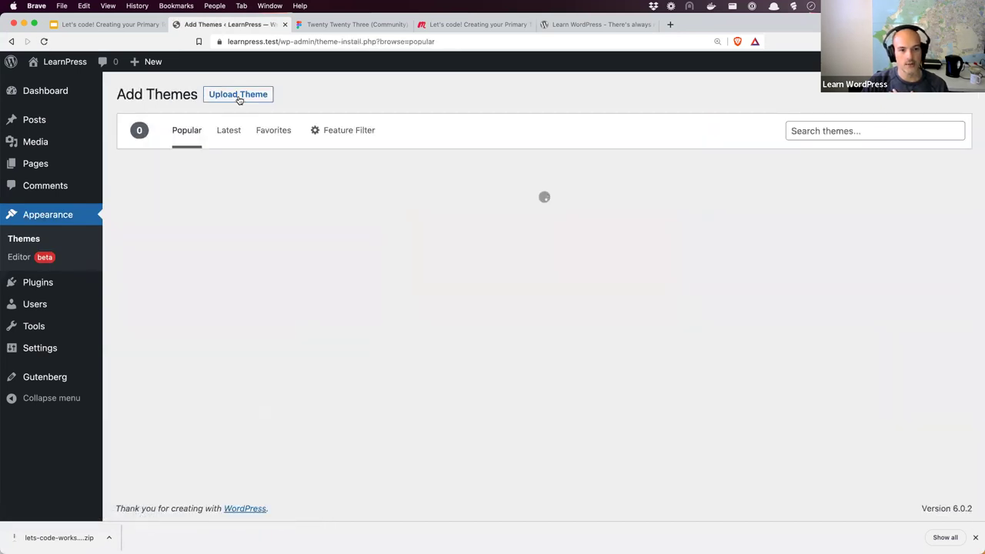
{"action": "left_click", "coordinate": [239, 96]}
Upload lets-code-workshop-theme.zip from the Desktop, then install and activate the theme
{"action": "left_click", "coordinate": [455, 210]}
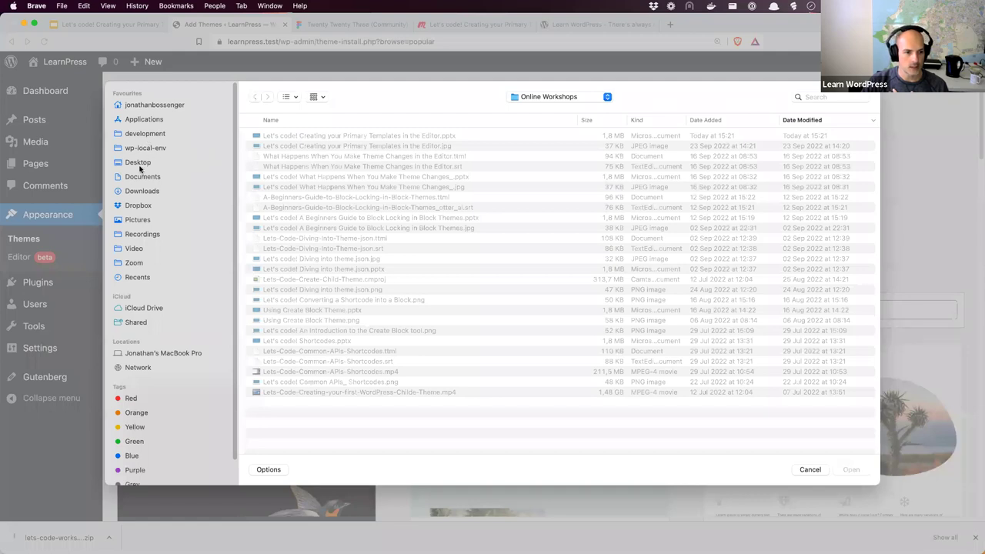
{"action": "left_click", "coordinate": [141, 166]}
{"action": "left_click", "coordinate": [318, 136]}
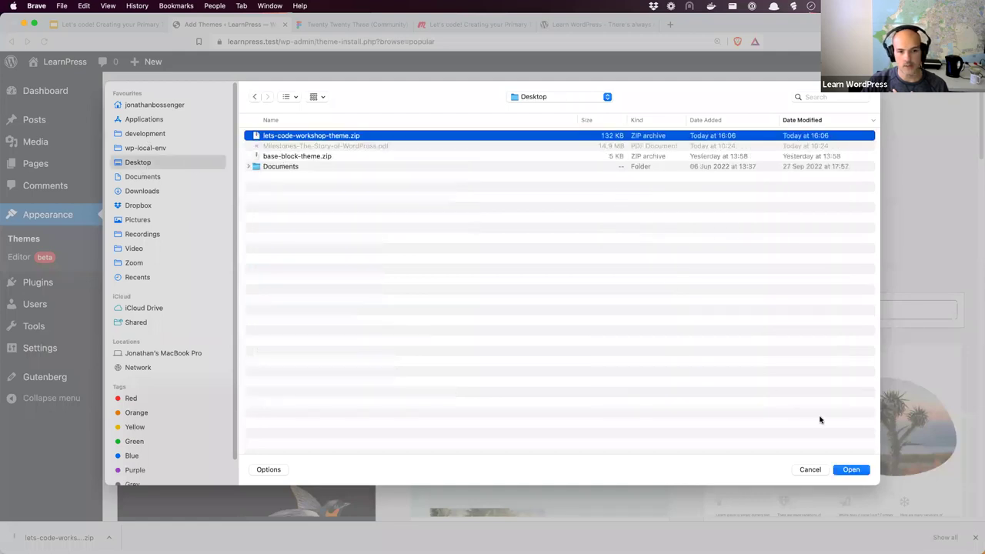
{"action": "left_click", "coordinate": [851, 469]}
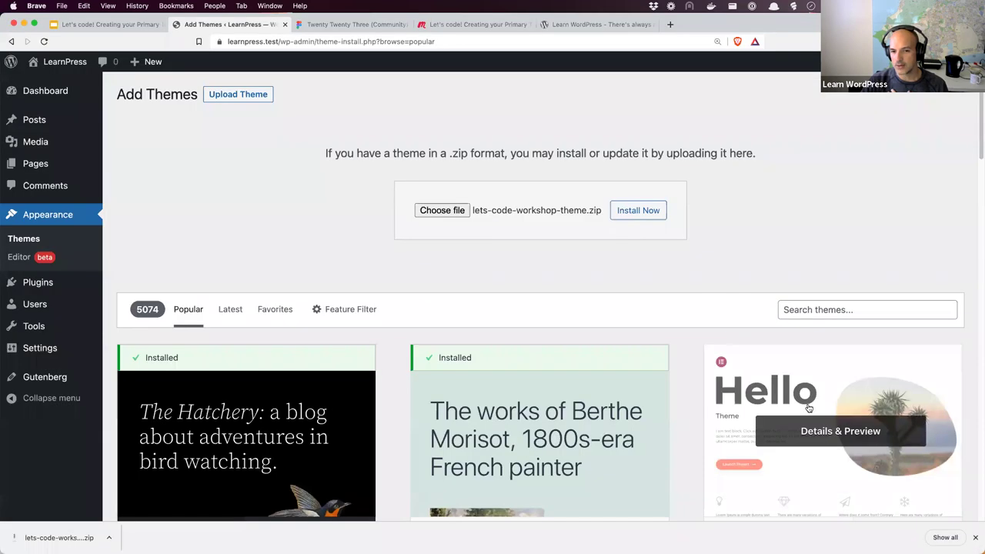
{"action": "left_click", "coordinate": [644, 214]}
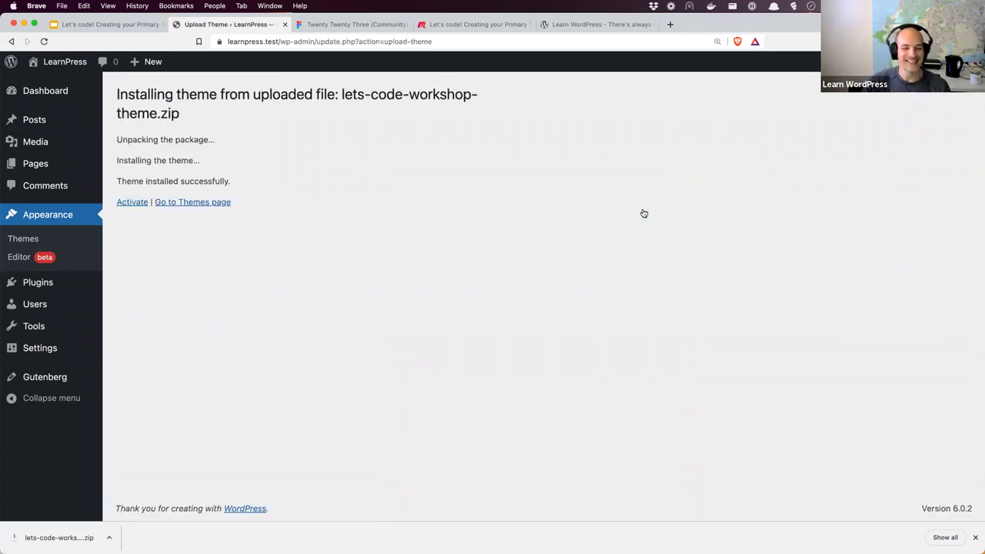
{"action": "left_click", "coordinate": [125, 204]}
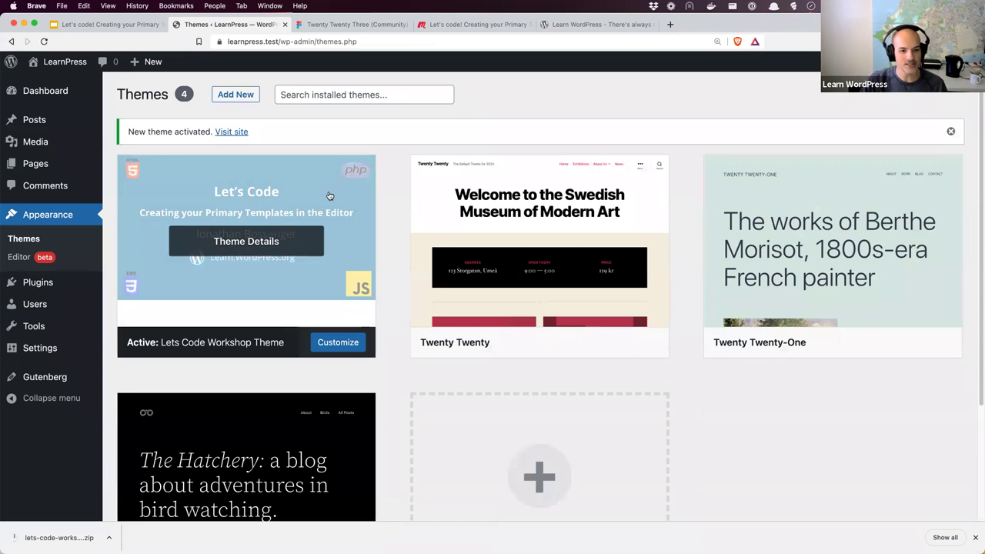
Open the Site Editor and expand the Index template's Query Loop, Post Template and Pagination blocks in the List View
{"action": "left_click", "coordinate": [19, 258]}
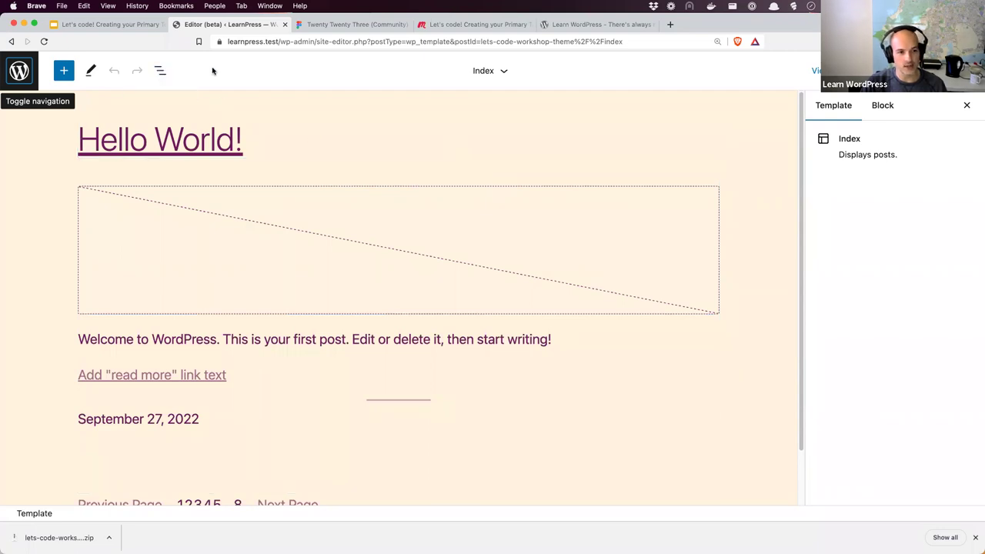
{"action": "left_click", "coordinate": [160, 70]}
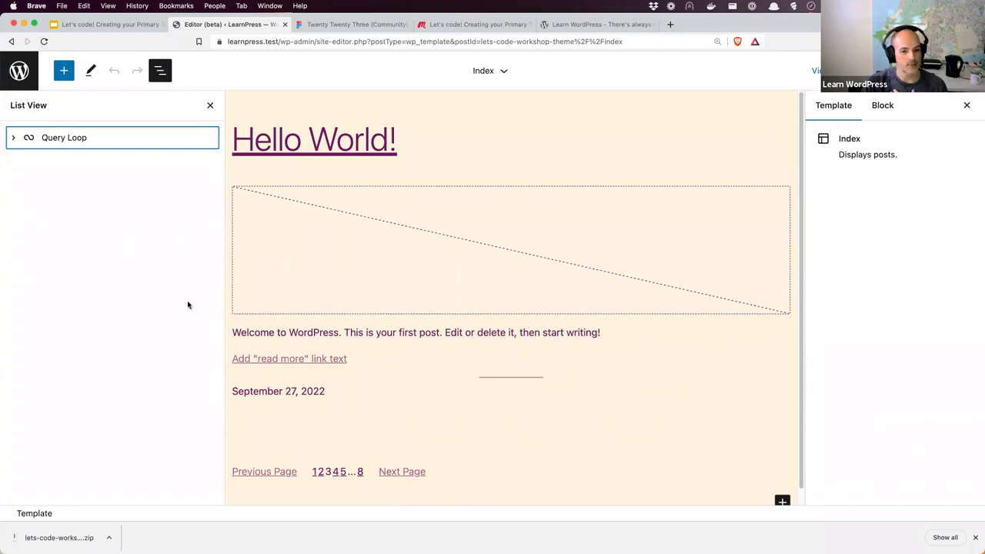
{"action": "left_click", "coordinate": [14, 138]}
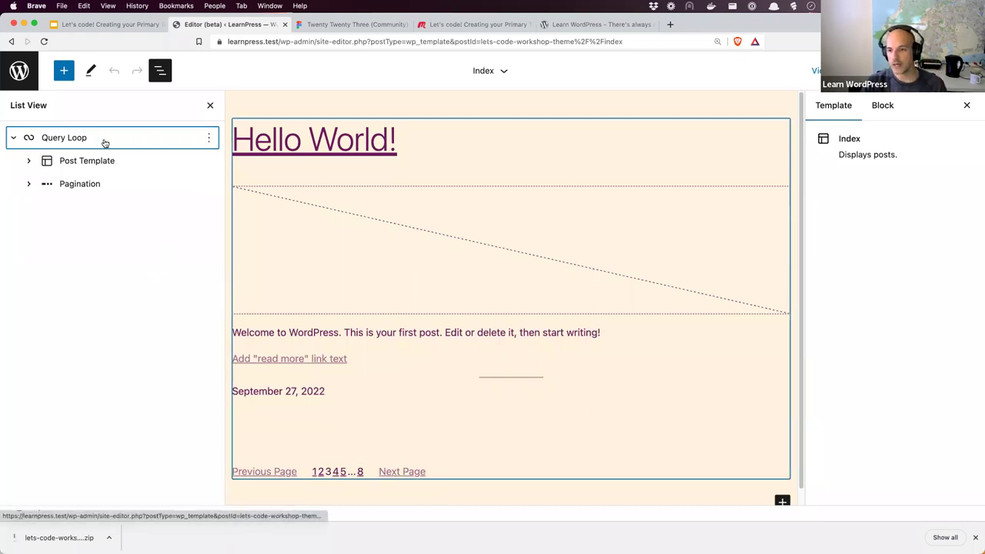
{"action": "left_click", "coordinate": [28, 161]}
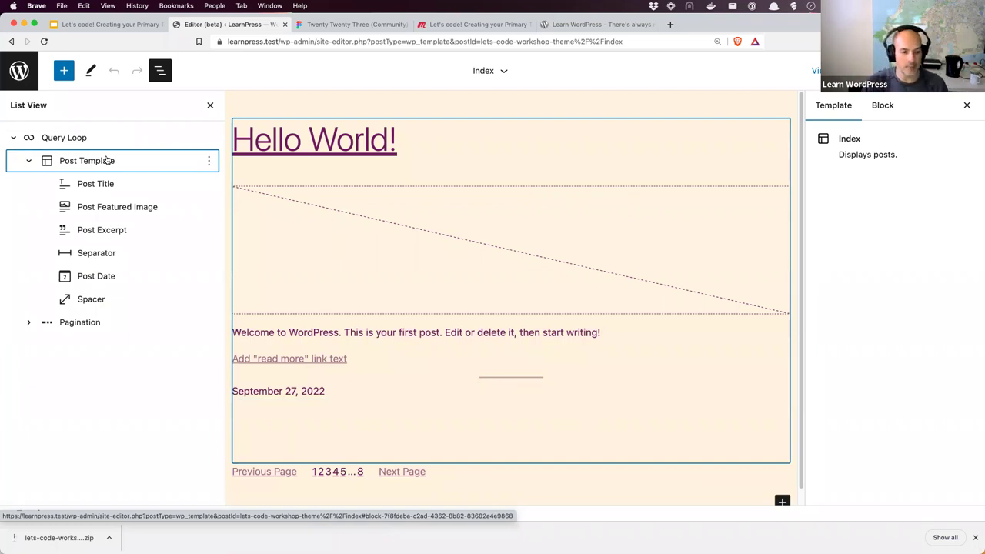
{"action": "left_click", "coordinate": [28, 322]}
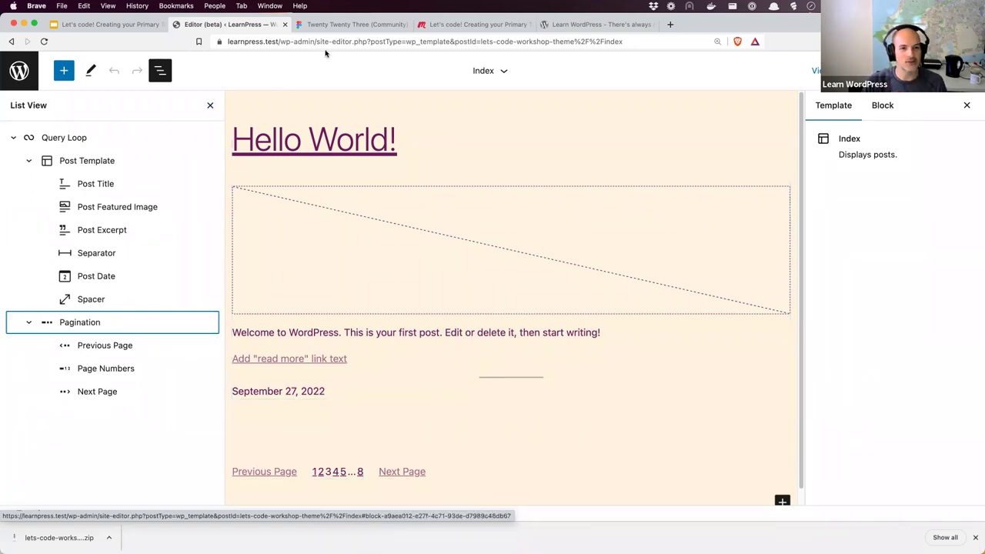
{"action": "left_click_drag", "start_coordinate": [278, 41], "coordinate": [229, 42]}
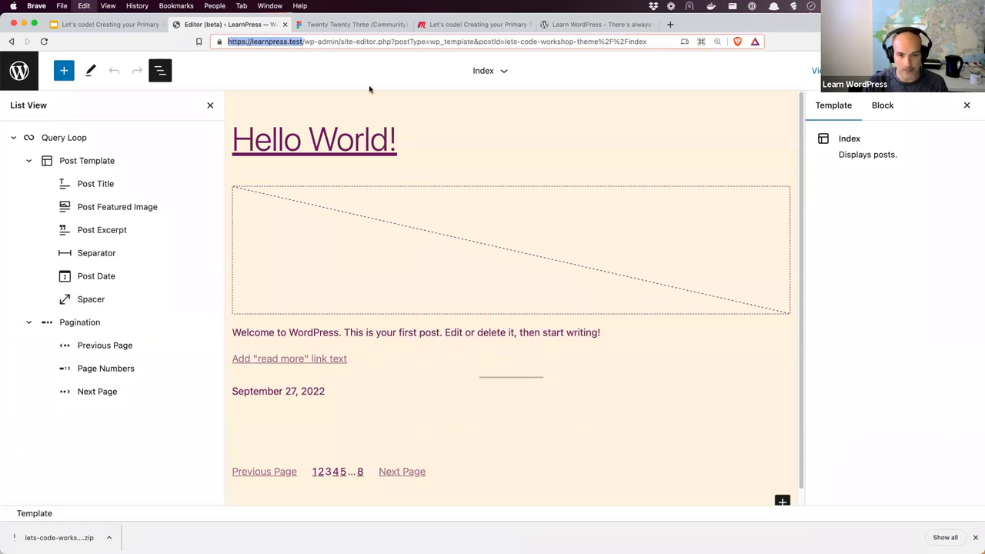
{"action": "left_click", "coordinate": [671, 26]}
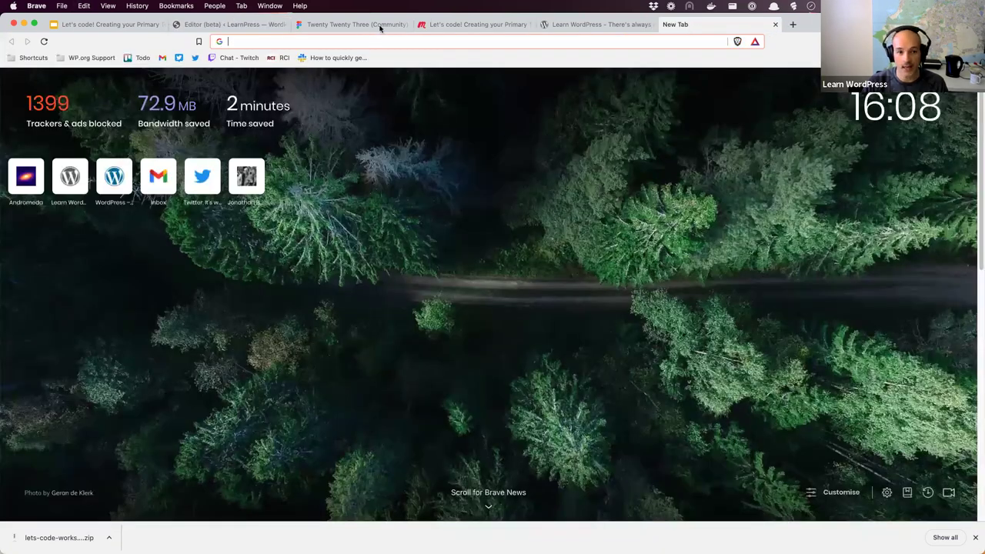
{"action": "key", "text": "super+v"}
{"action": "key", "text": "Return"}
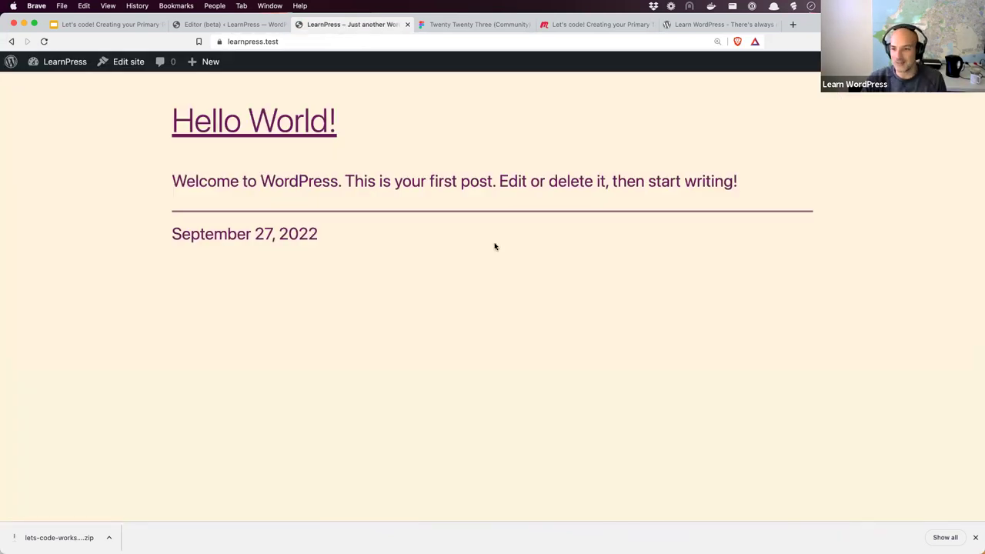
{"action": "left_click", "coordinate": [282, 133]}
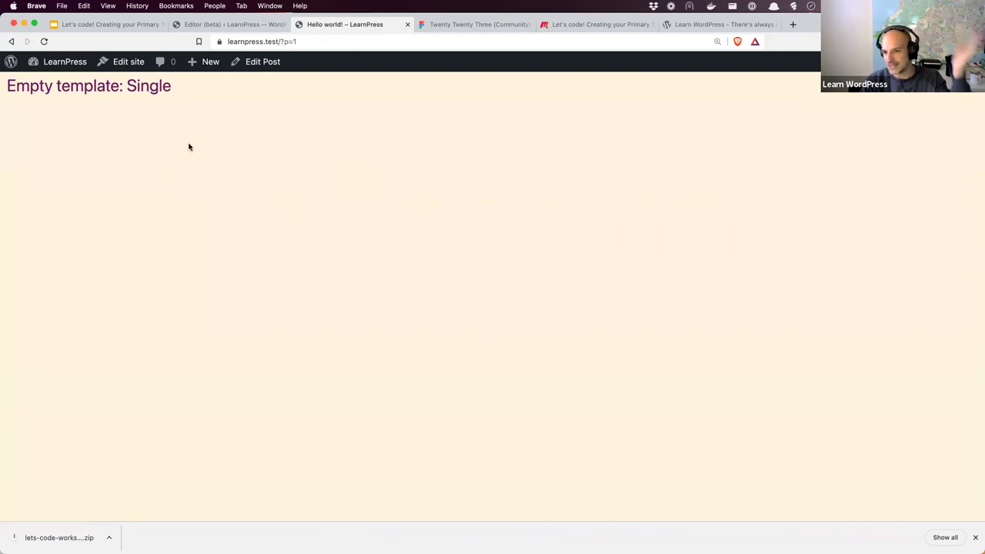
{"action": "left_click", "coordinate": [12, 40]}
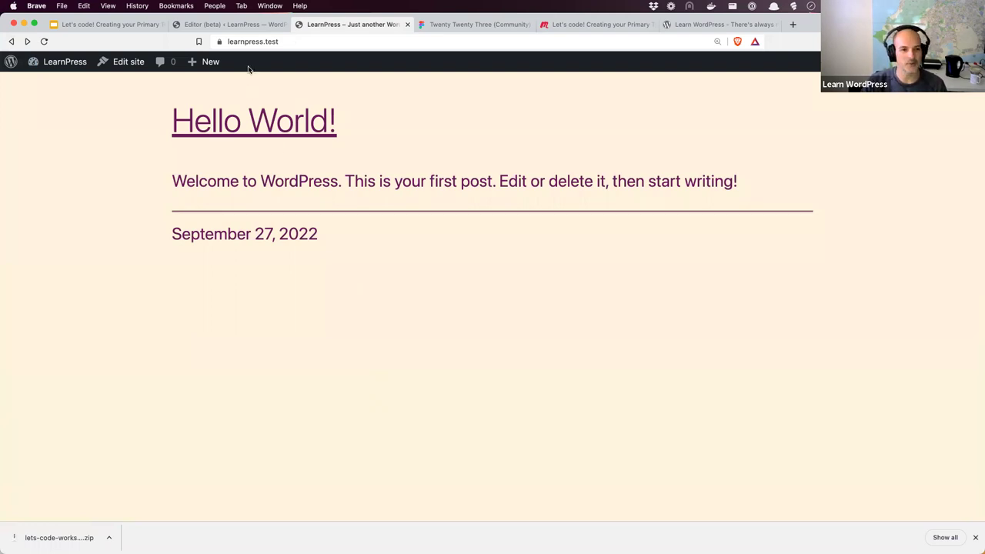
Return to the Site Editor and open the theme's Page and Single templates from the template list to inspect them
{"action": "left_click", "coordinate": [243, 30]}
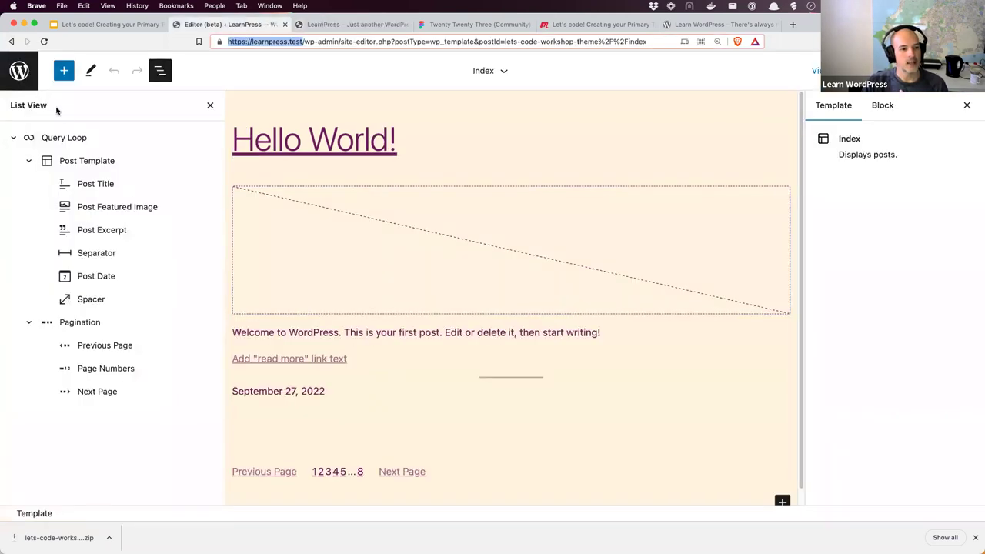
{"action": "left_click", "coordinate": [29, 83]}
{"action": "left_click", "coordinate": [60, 220]}
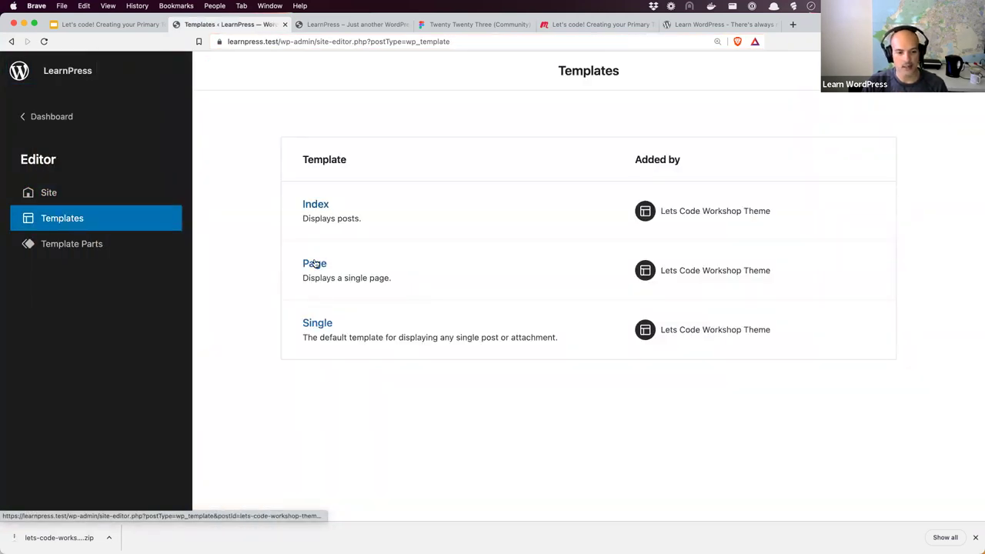
{"action": "left_click", "coordinate": [315, 264]}
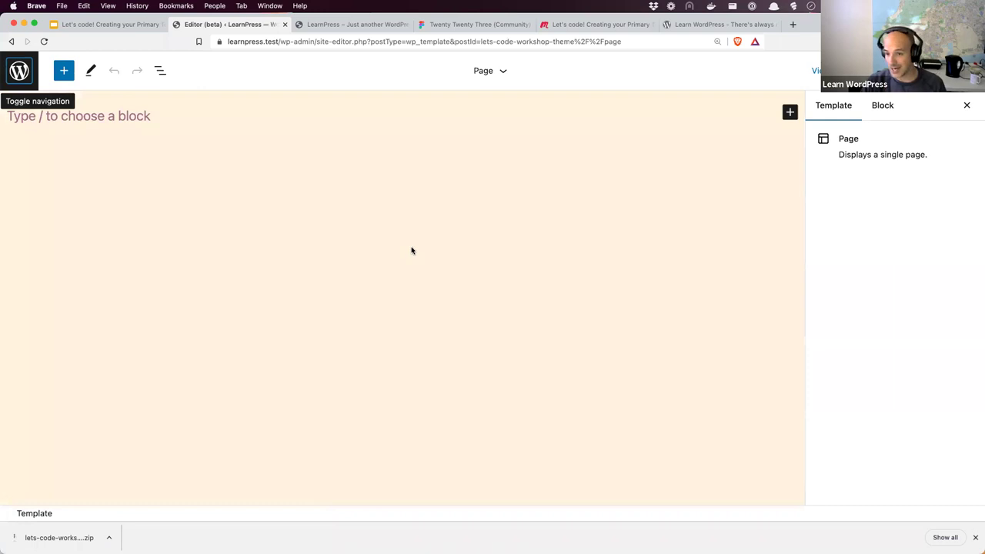
{"action": "left_click", "coordinate": [29, 80]}
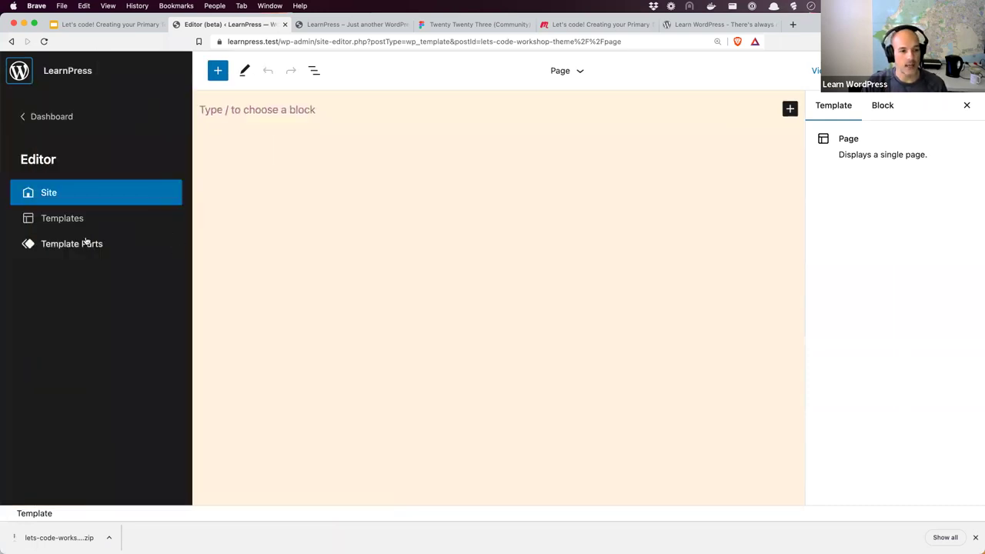
{"action": "left_click", "coordinate": [74, 219]}
{"action": "left_click", "coordinate": [311, 323]}
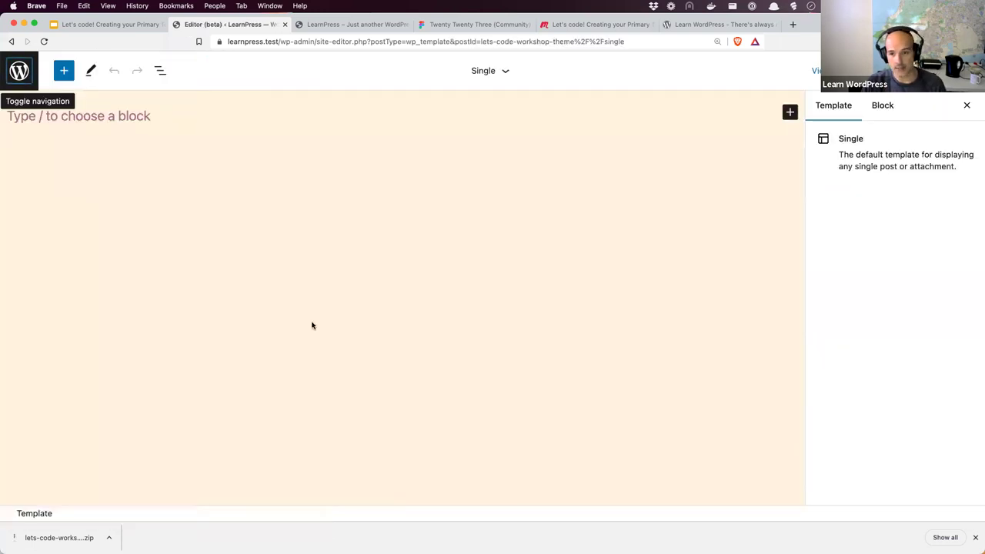
View the Hello World! post on the front end and return to the Site Editor's template list
{"action": "left_click", "coordinate": [353, 21]}
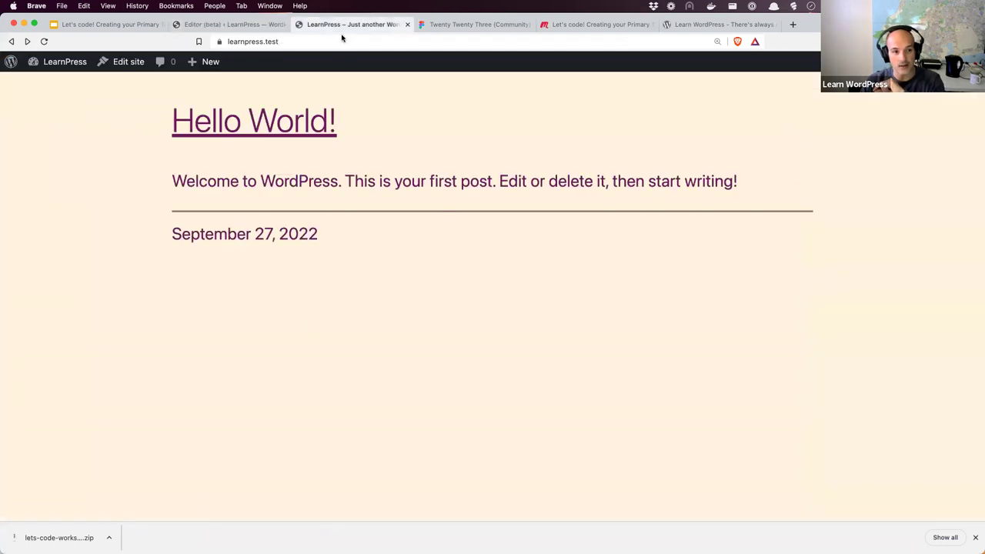
{"action": "left_click", "coordinate": [295, 133]}
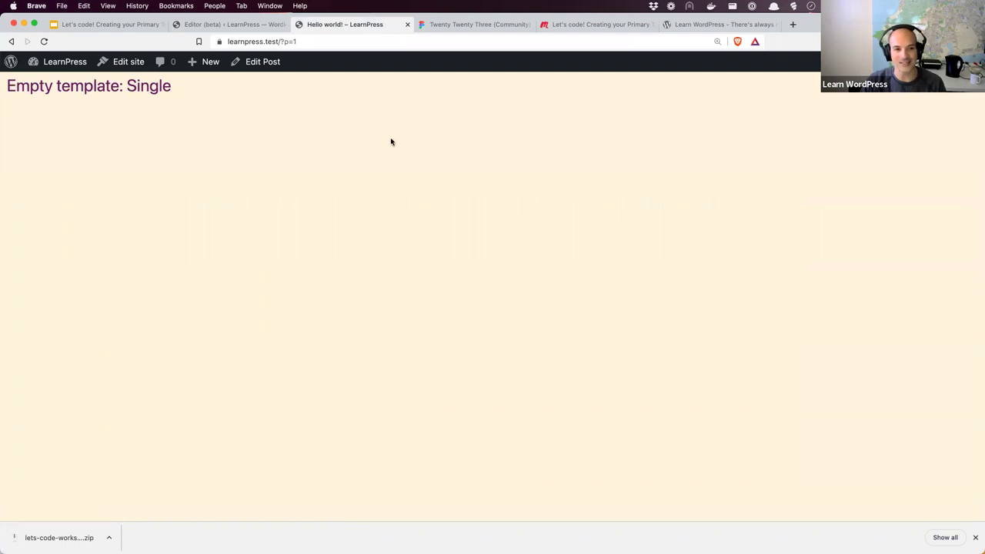
{"action": "left_click", "coordinate": [240, 24]}
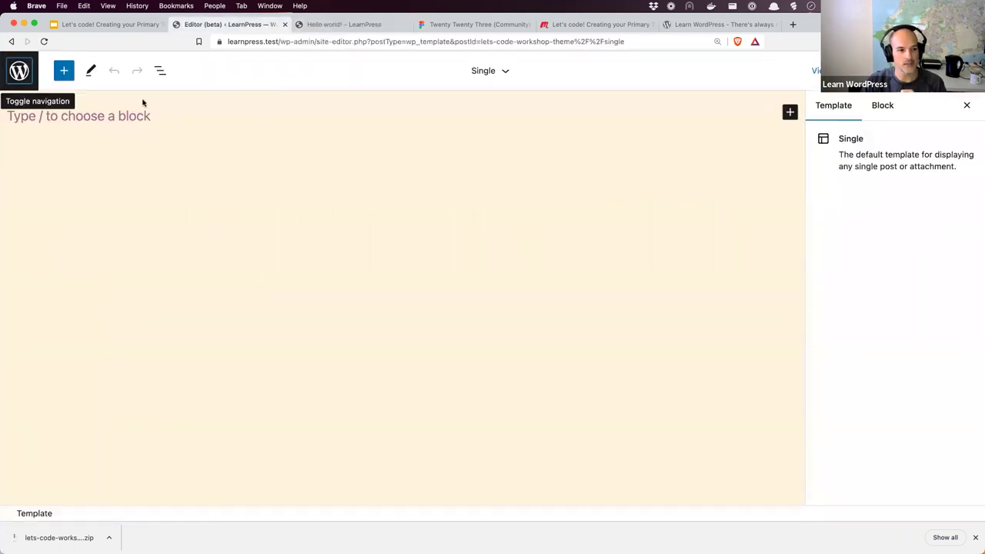
{"action": "left_click", "coordinate": [25, 73]}
{"action": "left_click", "coordinate": [61, 220]}
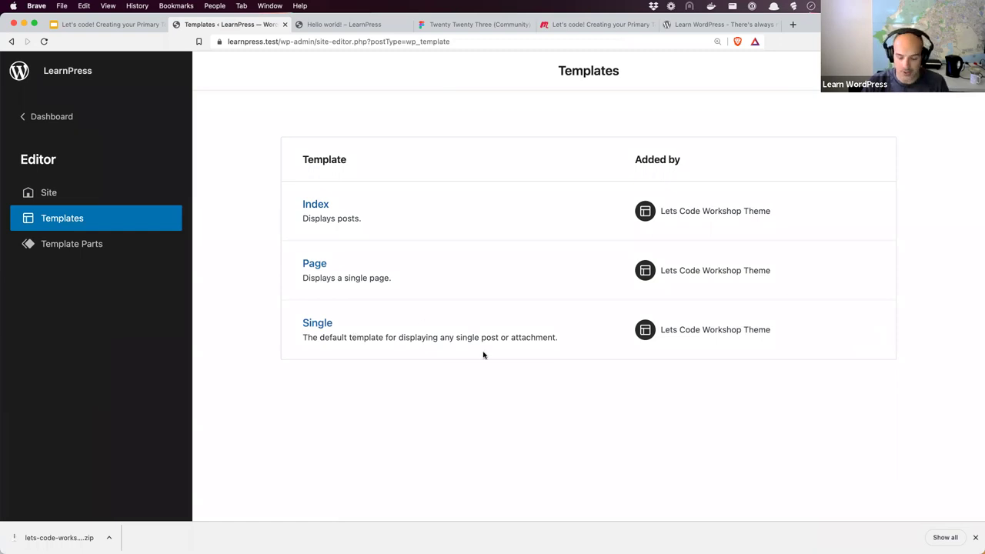
Switch to Visual Studio Code and delete single.html from the lets-code-workshop-theme templates folder, moving it to the Trash
{"action": "key", "text": "super+Tab"}
{"action": "key", "text": "super+Tab"}
{"action": "key", "text": "super+Tab"}
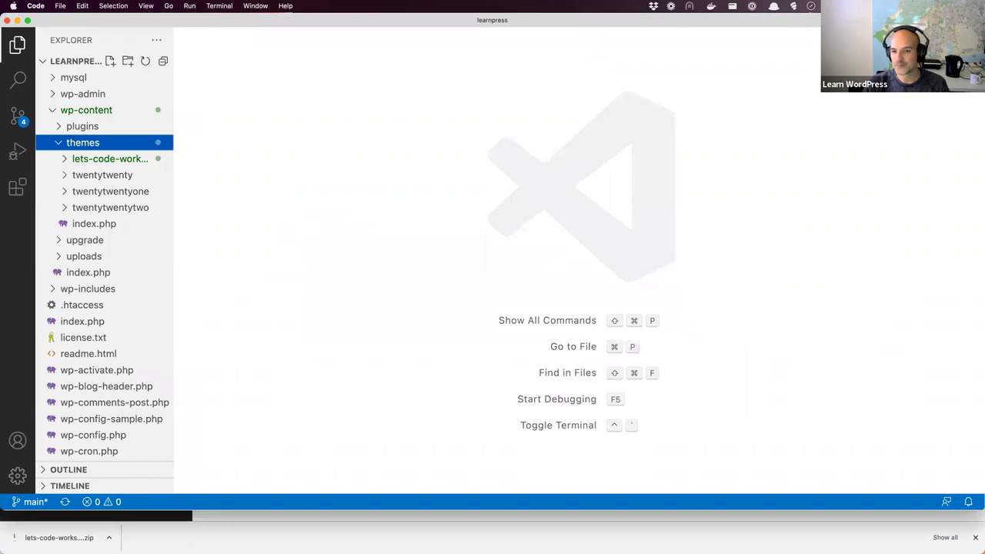
{"action": "left_click", "coordinate": [64, 160]}
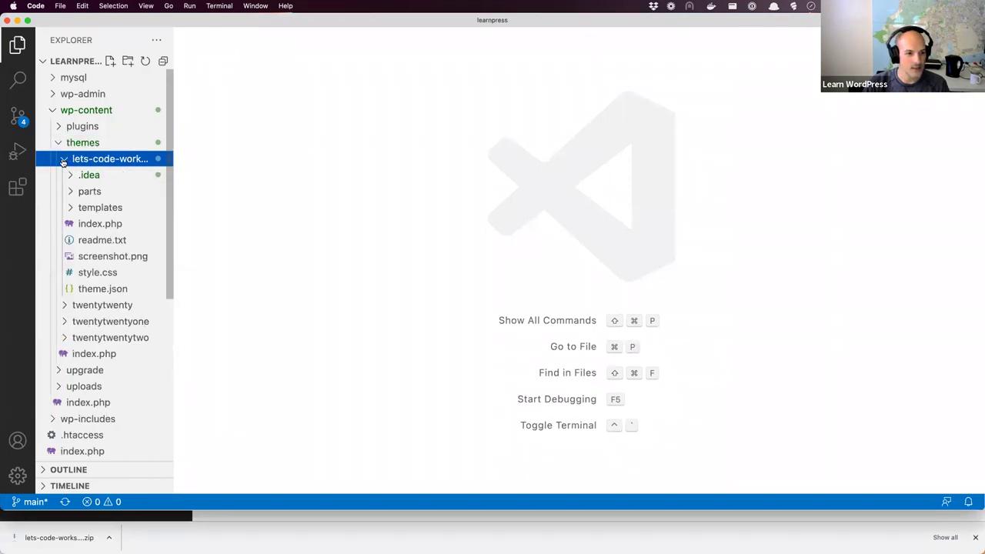
{"action": "left_click", "coordinate": [73, 208]}
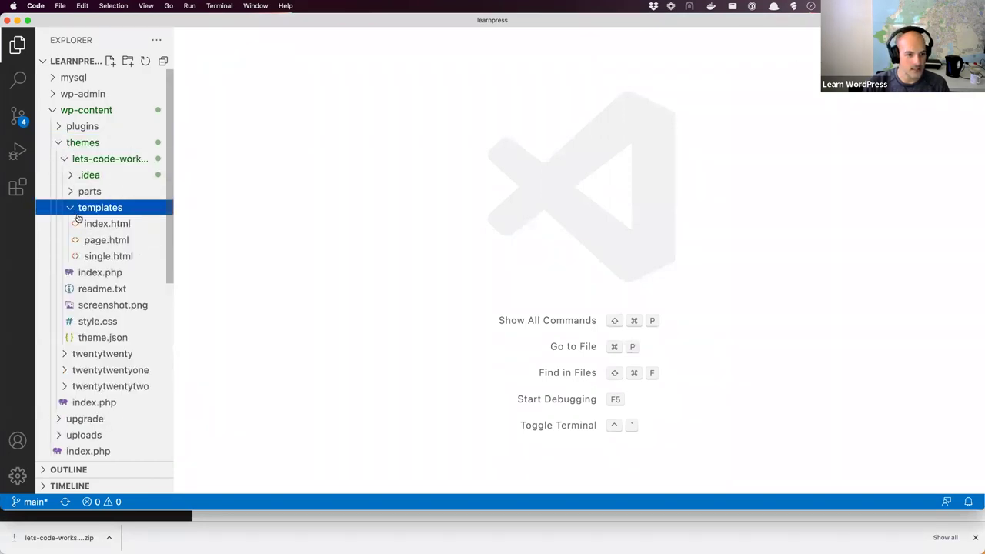
{"action": "left_click", "coordinate": [95, 257]}
{"action": "key", "text": "super+BackSpace"}
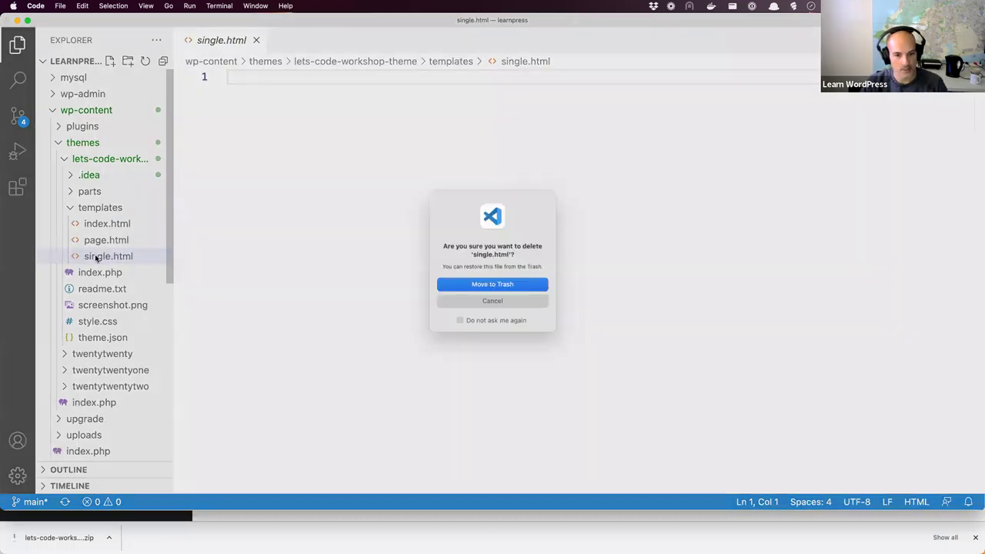
{"action": "left_click", "coordinate": [479, 285]}
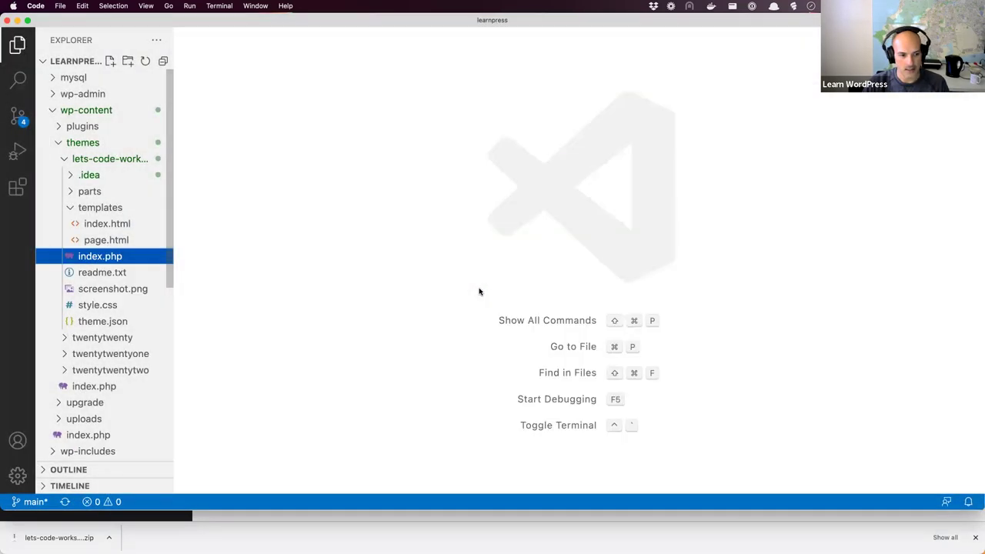
Switch back to the Brave browser, reload the Hello World! post page, and close the downloads bar
{"action": "left_click", "coordinate": [336, 521]}
{"action": "left_click", "coordinate": [326, 25]}
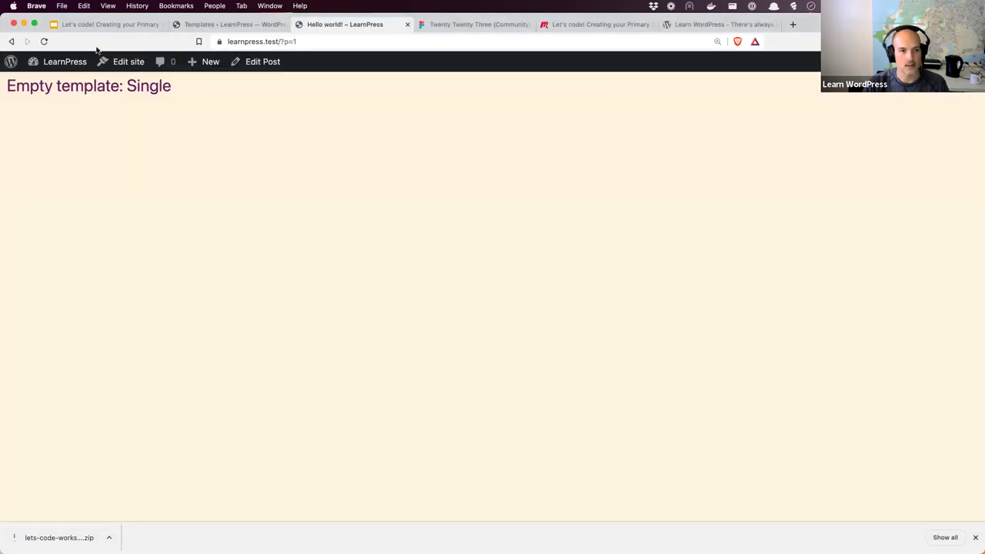
{"action": "left_click", "coordinate": [44, 41]}
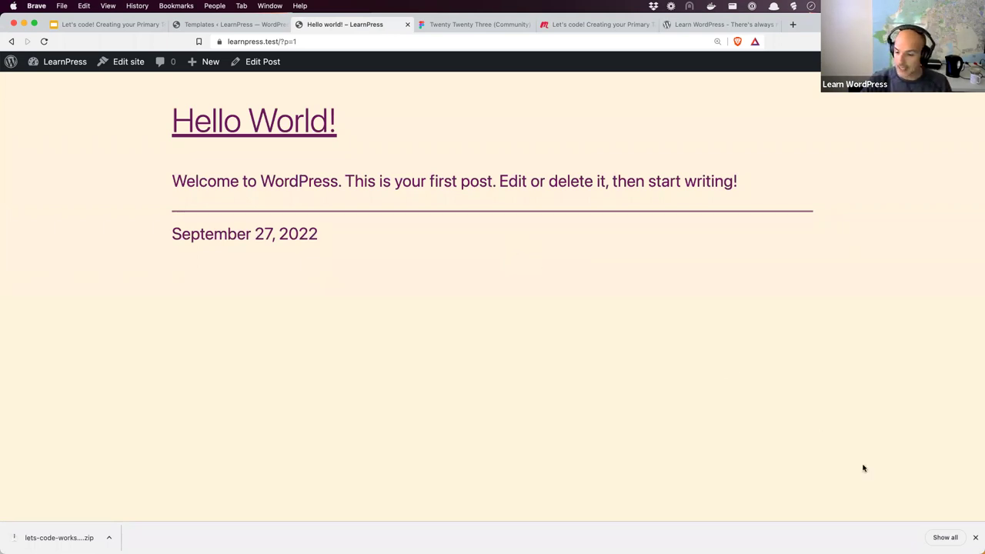
{"action": "left_click", "coordinate": [975, 537]}
{"action": "key", "text": "super+Tab"}
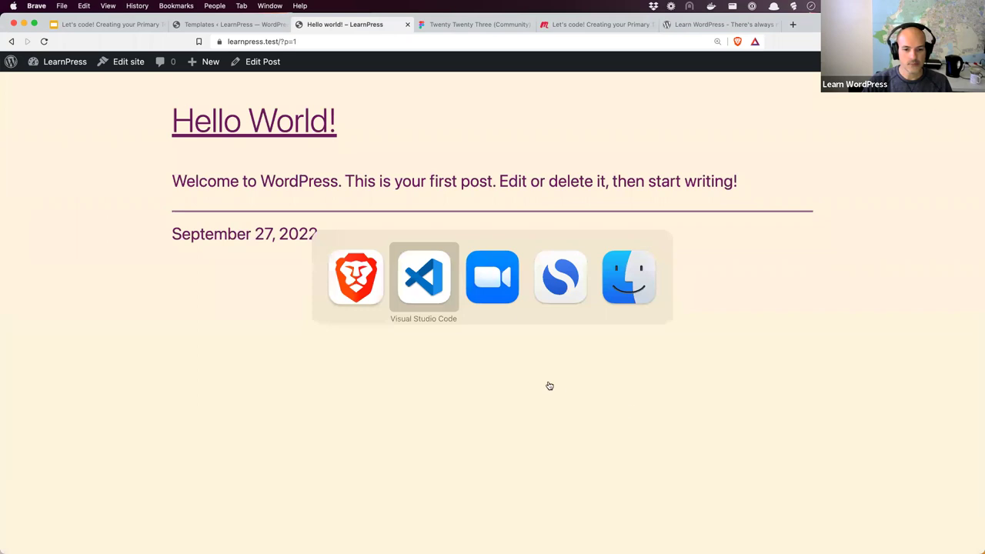
{"action": "key", "text": "super+Tab"}
{"action": "key", "text": "super+Tab"}
{"action": "key", "text": "super+Tab"}
{"action": "key", "text": "super+Tab"}
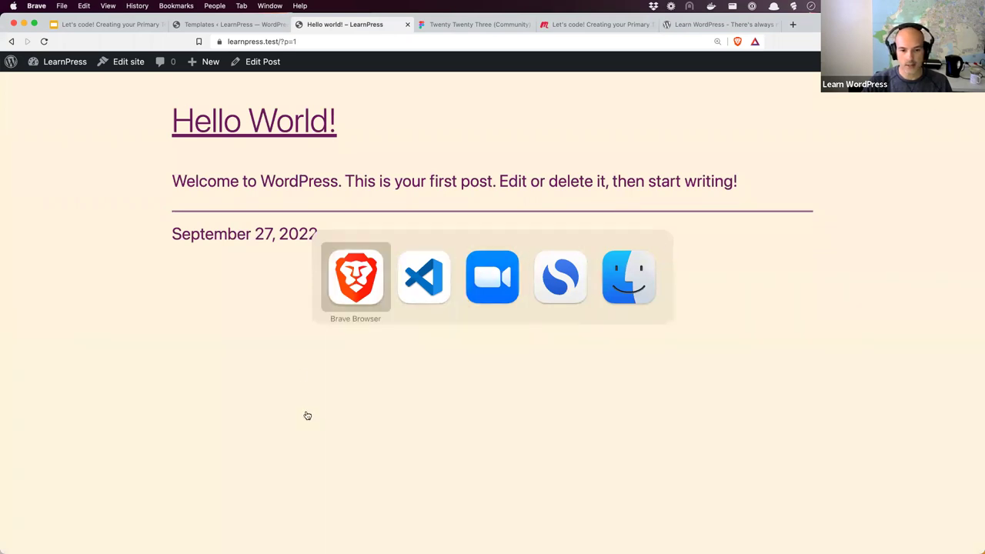
Open the theme's footer and header template parts in the Site Editor to inspect their contents
{"action": "left_click", "coordinate": [236, 28]}
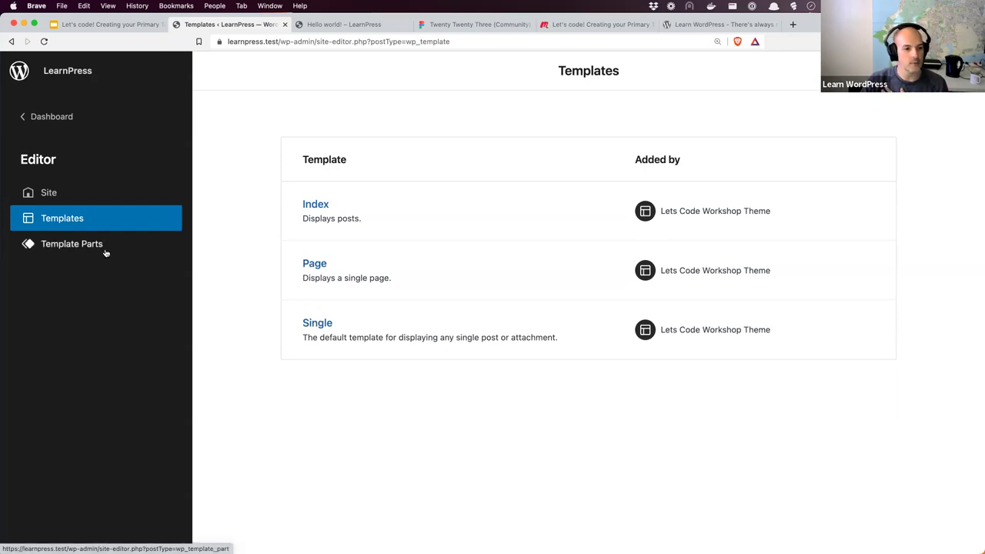
{"action": "left_click", "coordinate": [97, 248]}
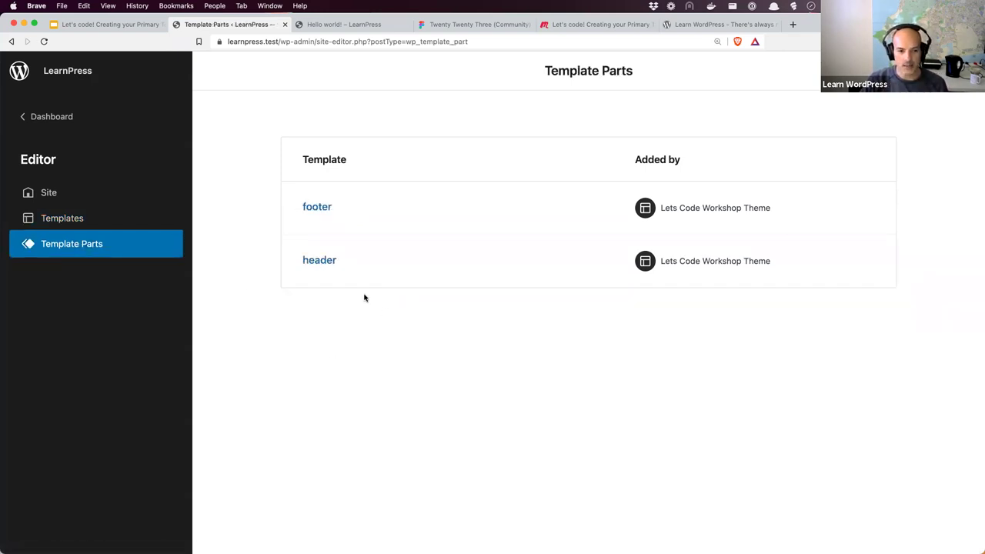
{"action": "left_click", "coordinate": [316, 208]}
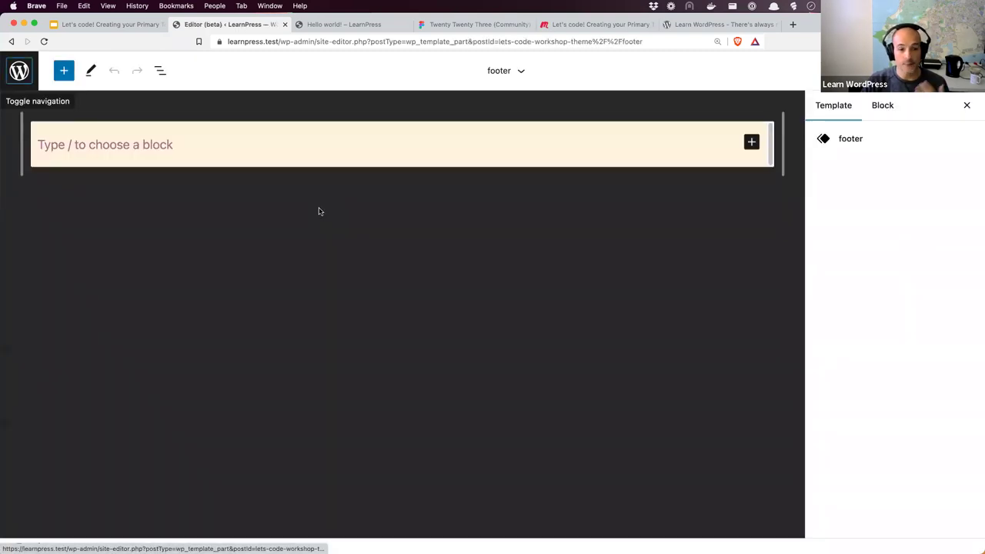
{"action": "left_click", "coordinate": [20, 73]}
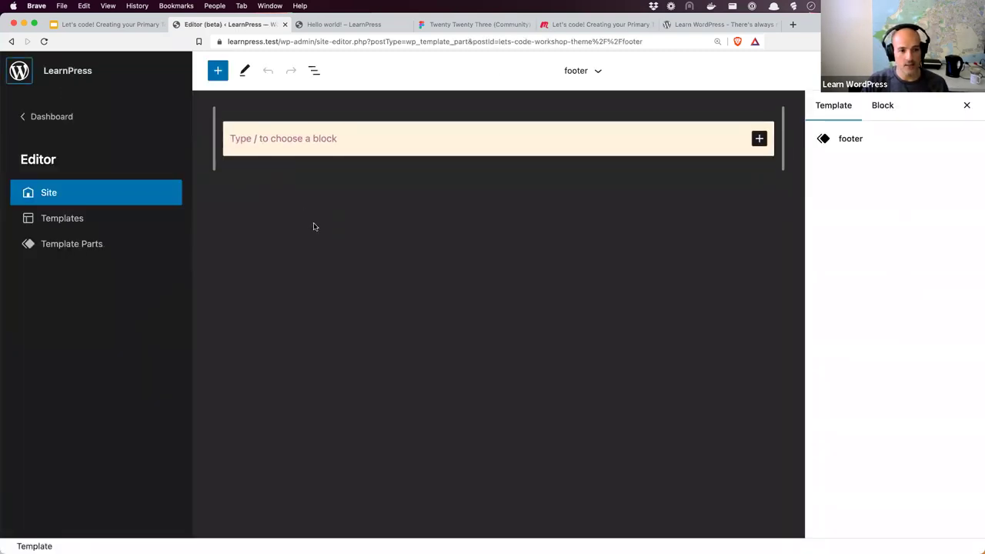
{"action": "left_click", "coordinate": [62, 244]}
{"action": "left_click", "coordinate": [313, 264]}
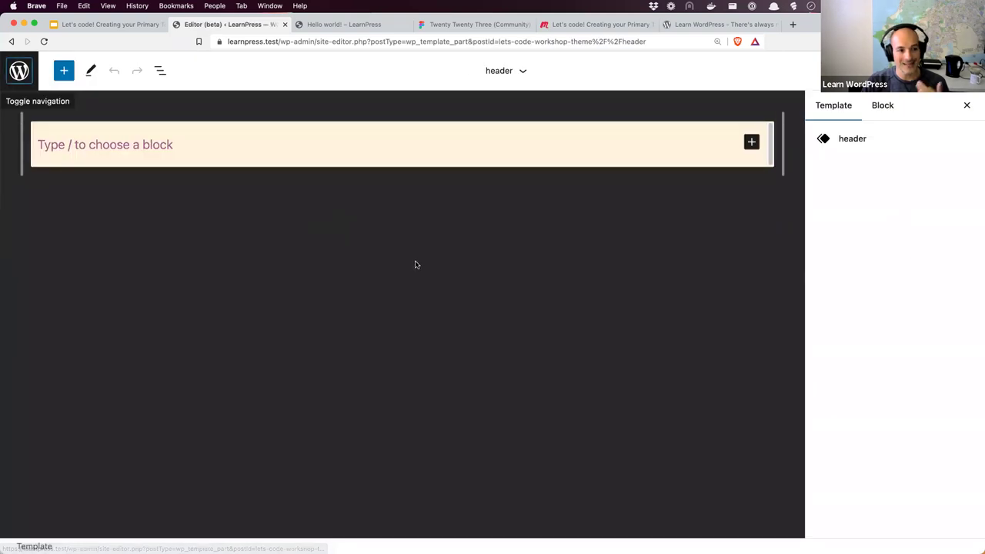
{"action": "left_click", "coordinate": [20, 74]}
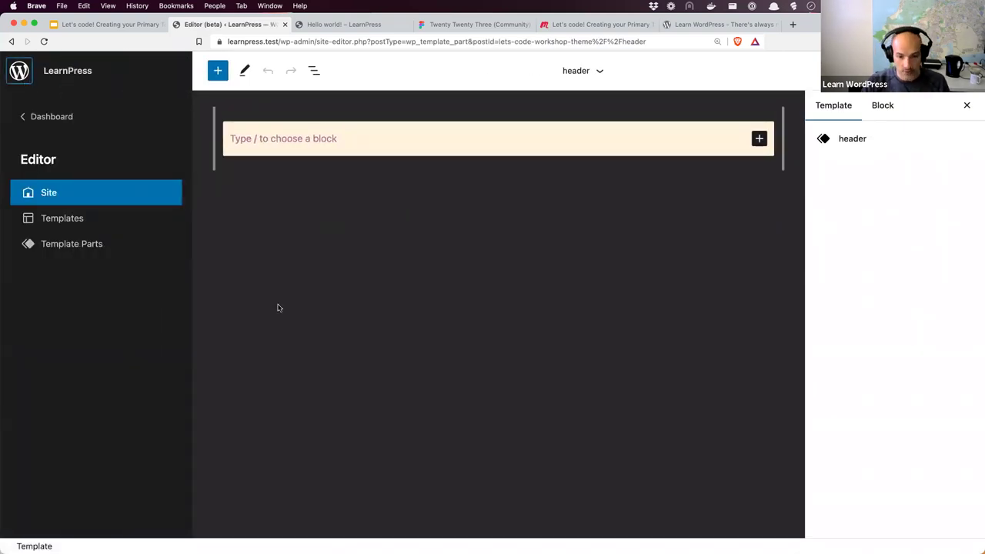
Switch to Visual Studio Code and inspect footer.html and header.html in parts, plus index.html and page.html in templates
{"action": "key", "text": "super+Tab"}
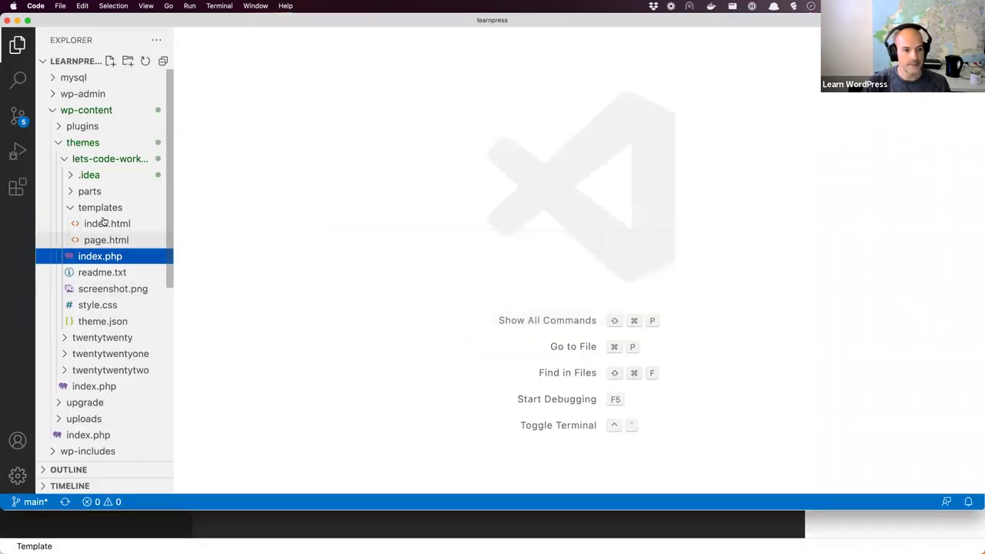
{"action": "left_click", "coordinate": [74, 192]}
{"action": "left_click", "coordinate": [106, 208]}
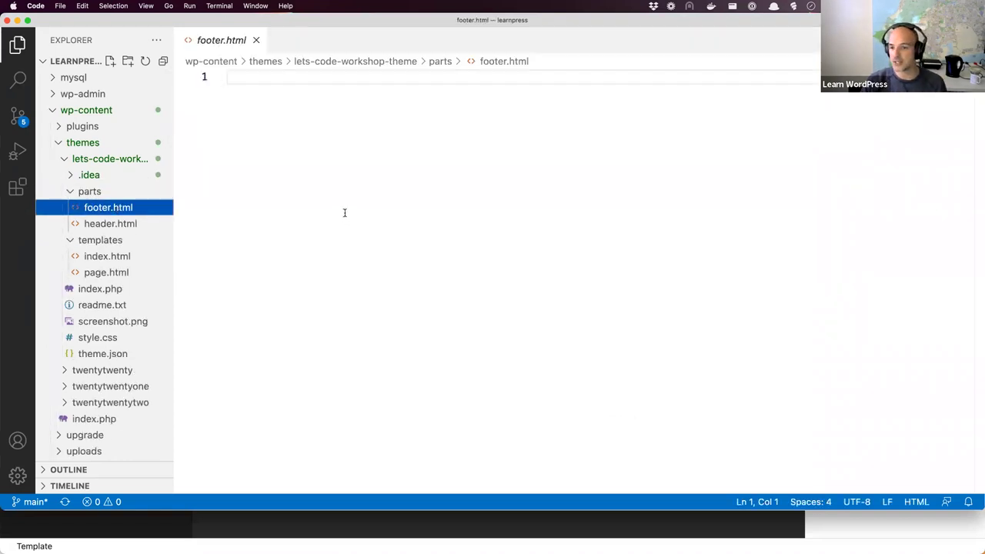
{"action": "left_click", "coordinate": [107, 223]}
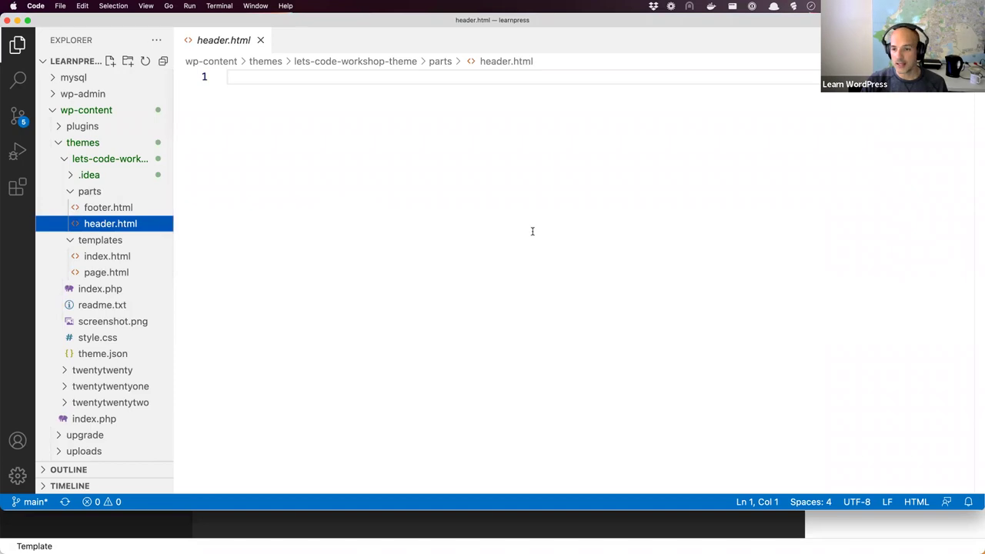
{"action": "left_click", "coordinate": [115, 256]}
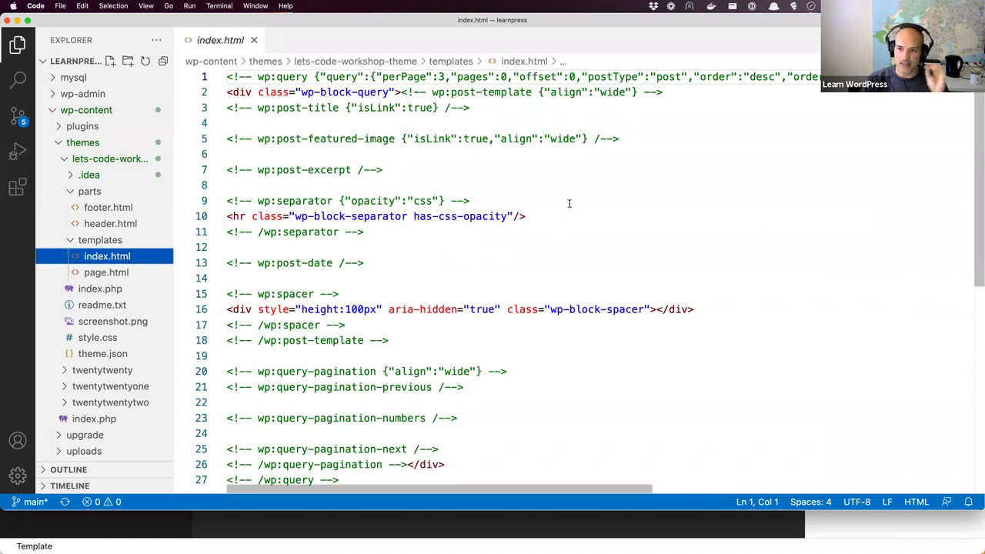
{"action": "left_click", "coordinate": [136, 272]}
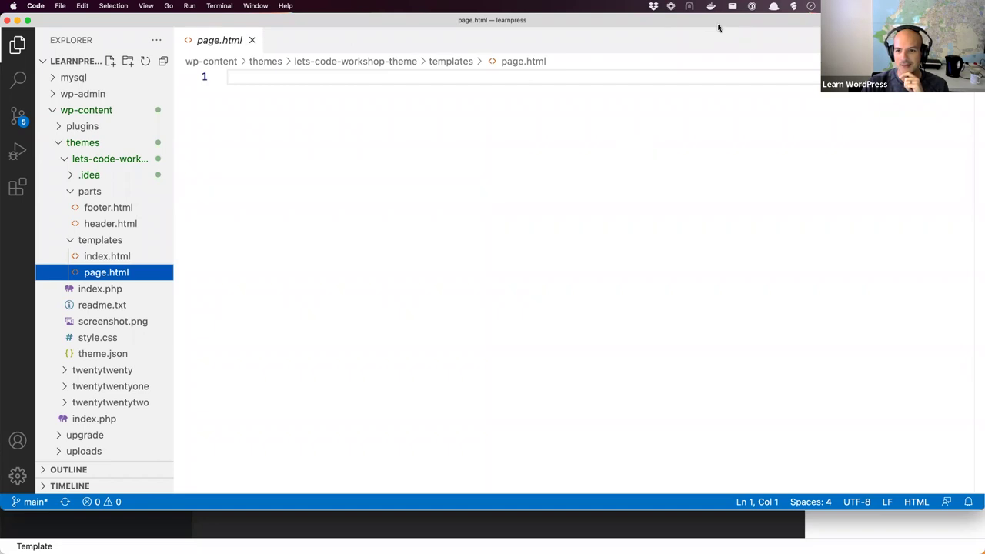
{"action": "left_click", "coordinate": [622, 236]}
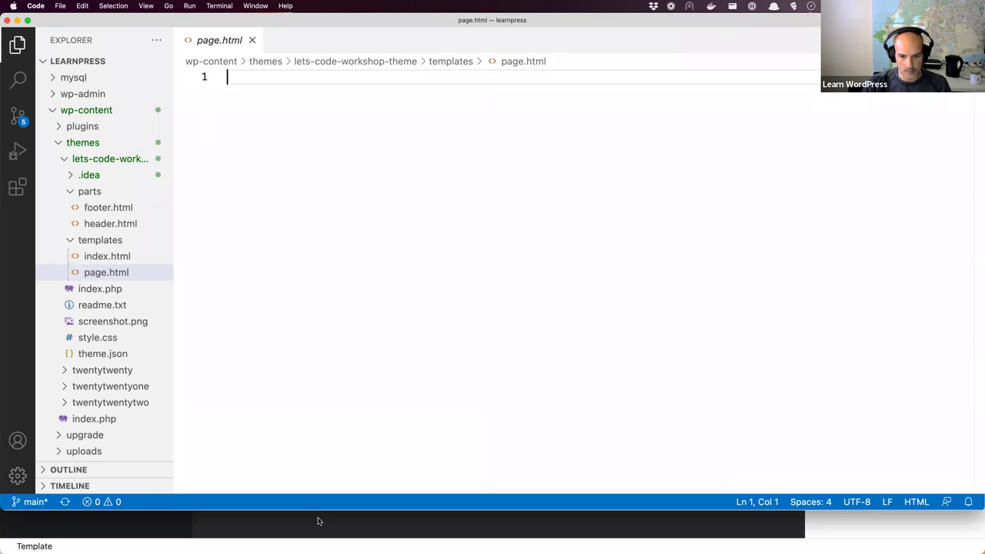
{"action": "key", "text": "super+Tab"}
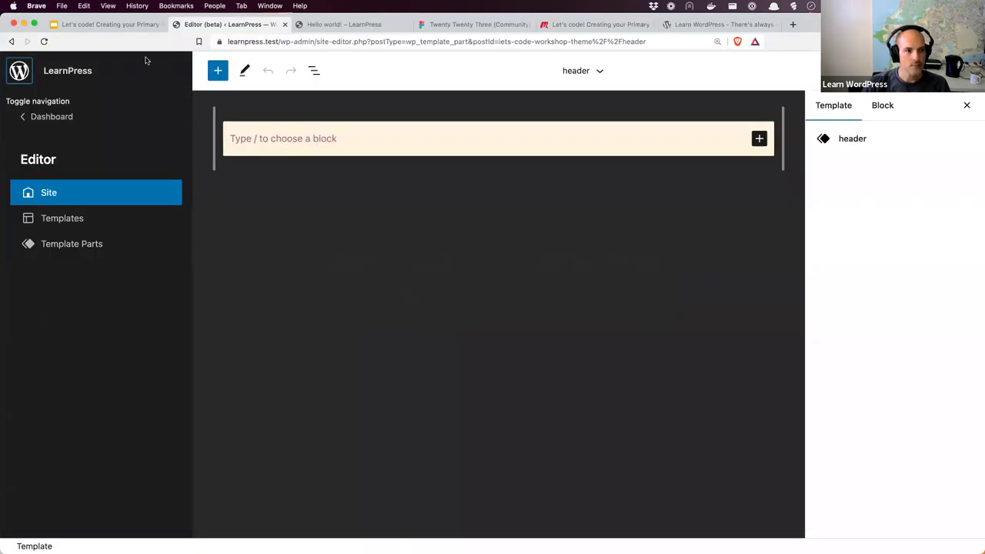
{"action": "left_click", "coordinate": [135, 25]}
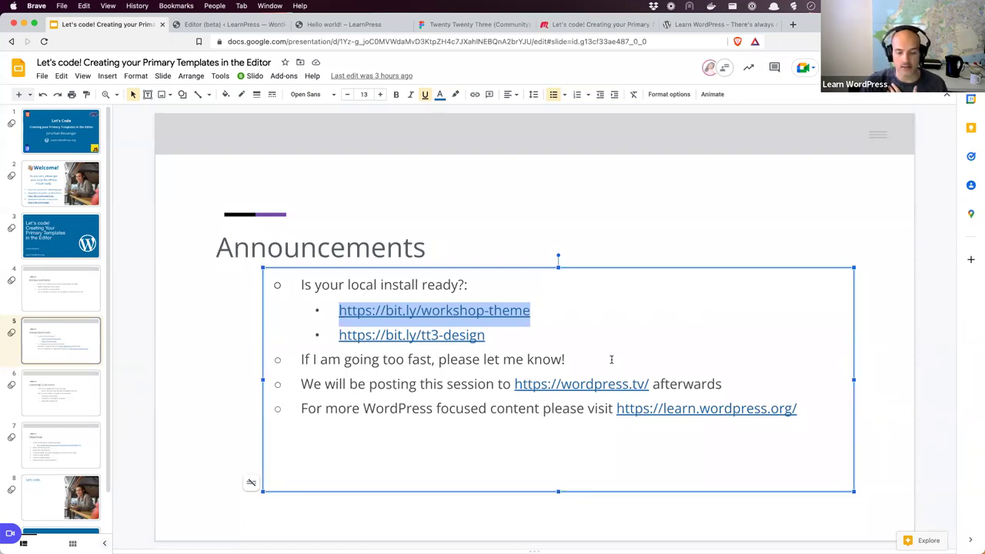
{"action": "left_click_drag", "start_coordinate": [488, 337], "coordinate": [338, 335]}
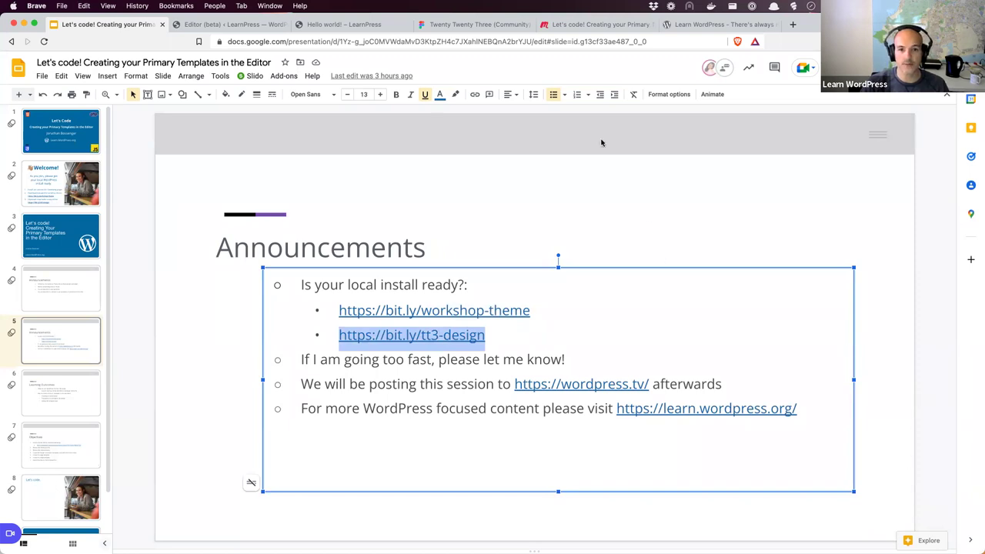
Open the Twenty Twenty Three (Community) Figma file and look over the page layouts on its Base Theme page
{"action": "left_click", "coordinate": [499, 26]}
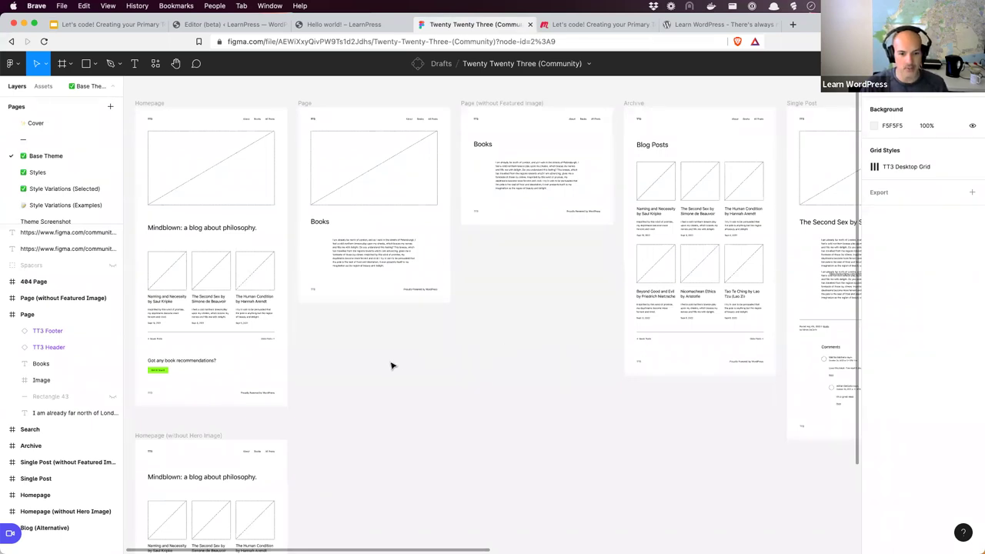
{"action": "scroll", "coordinate": [362, 372], "scroll_direction": "down", "scroll_amount": 5}
{"action": "scroll", "coordinate": [362, 372], "scroll_direction": "up", "scroll_amount": 4}
{"action": "scroll", "coordinate": [362, 371], "scroll_direction": "up", "scroll_amount": 1}
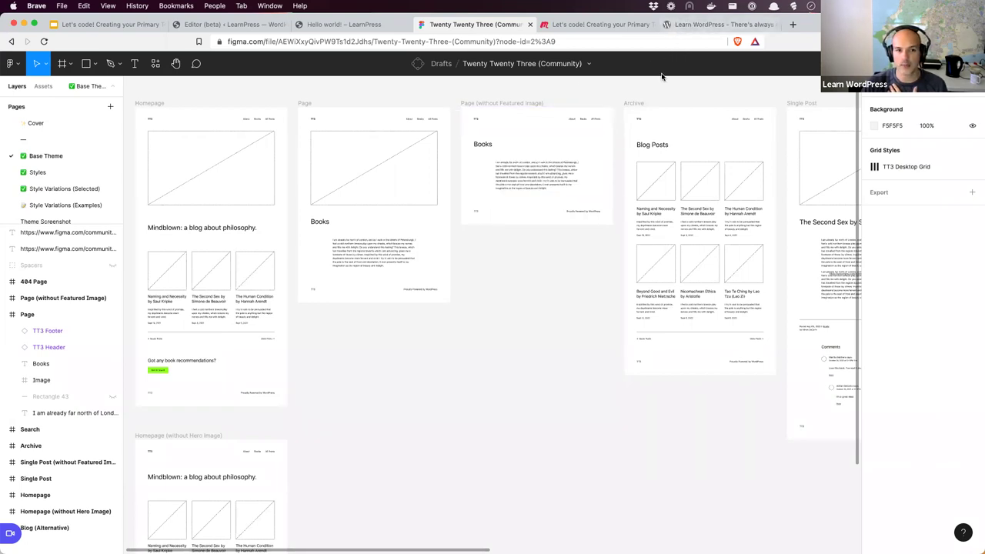
Load make.wordpress.org/design/ in the browser tab showing the Learn WordPress site
{"action": "left_click", "coordinate": [693, 23]}
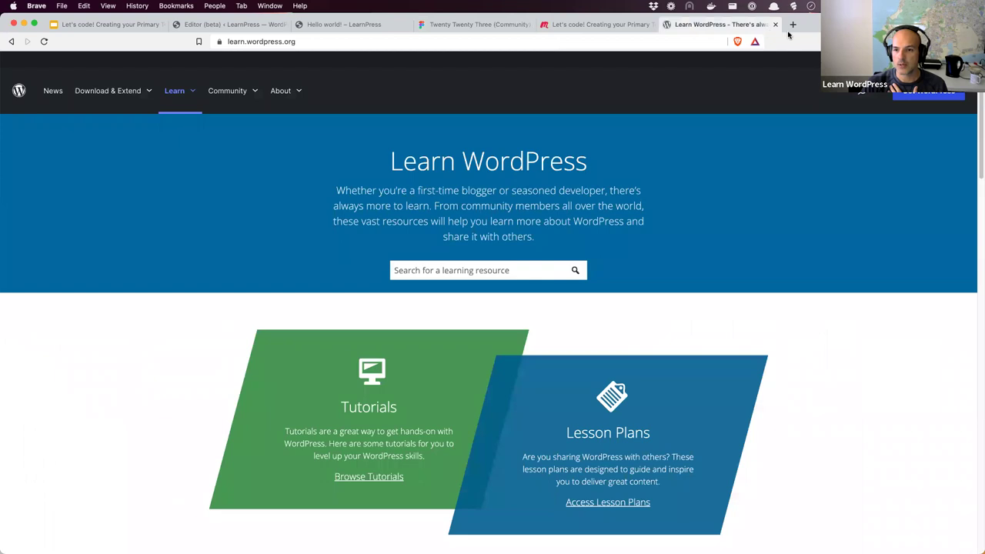
{"action": "left_click", "coordinate": [444, 43]}
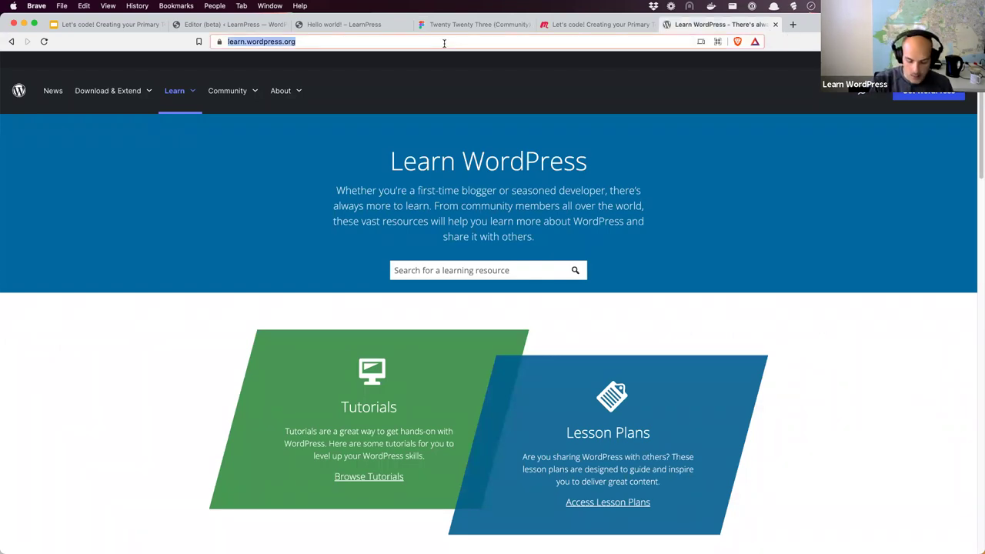
{"action": "type", "text": "make.wordpress.org/train"}
{"action": "key", "text": "BackSpace"}
{"action": "key", "text": "BackSpace"}
{"action": "key", "text": "BackSpace"}
{"action": "key", "text": "BackSpace"}
{"action": "key", "text": "BackSpace"}
{"action": "key", "text": "BackSpace"}
{"action": "type", "text": "d/esin"}
{"action": "key", "text": "BackSpace"}
{"action": "key", "text": "BackSpace"}
{"action": "type", "text": "ign/"}
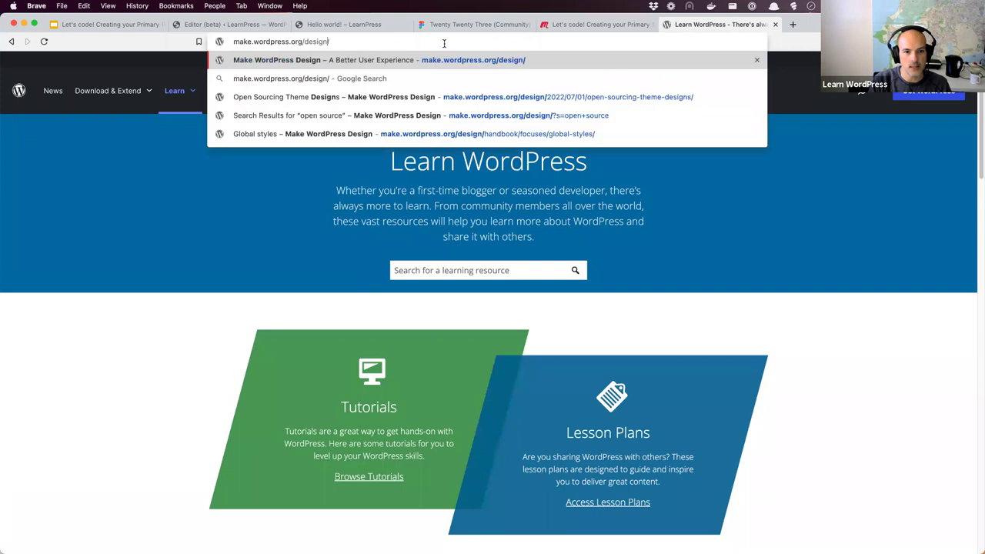
{"action": "key", "text": "Return"}
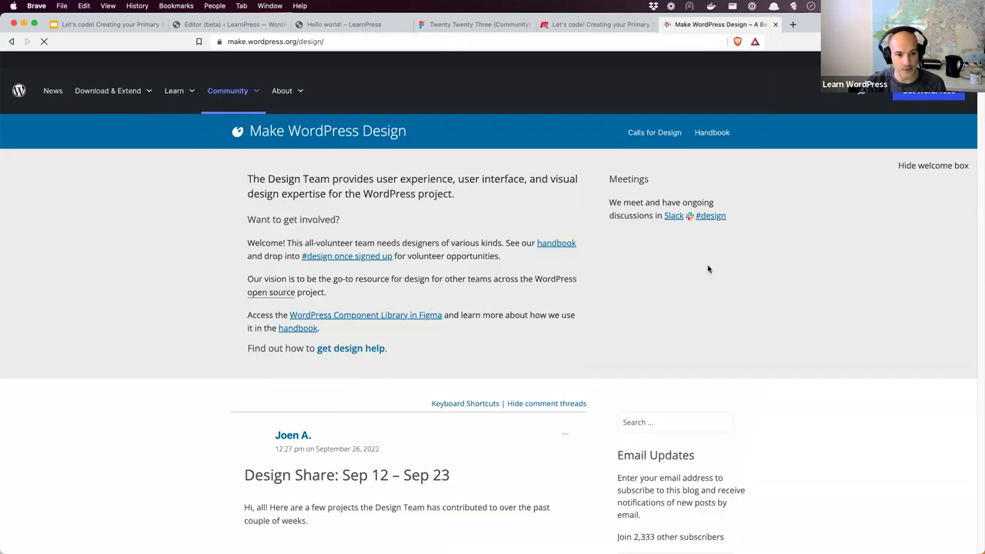
Search the Make WordPress Design site for "open source", open the Open Sourcing Theme Designs post and select its web address
{"action": "left_click", "coordinate": [681, 427]}
{"action": "type", "text": "open source"}
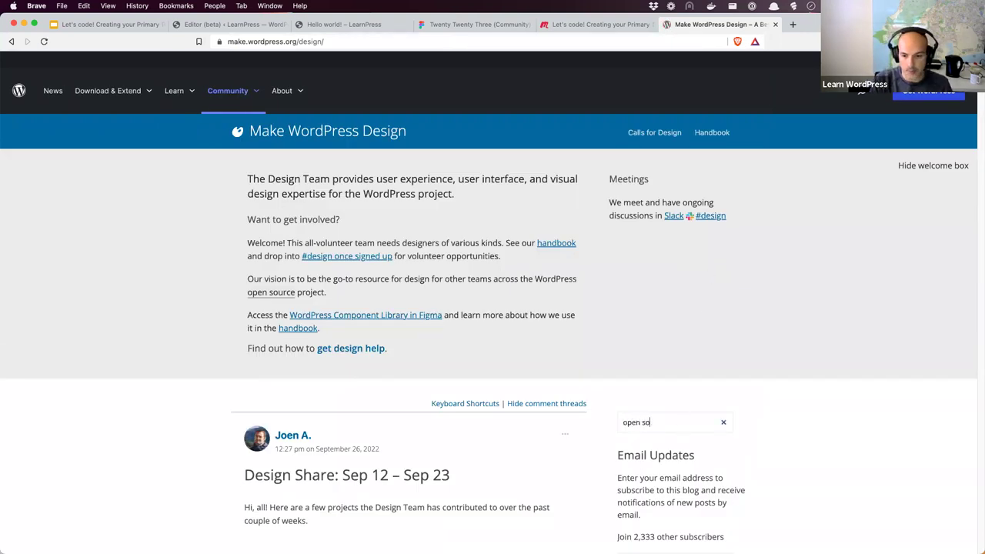
{"action": "key", "text": "Return"}
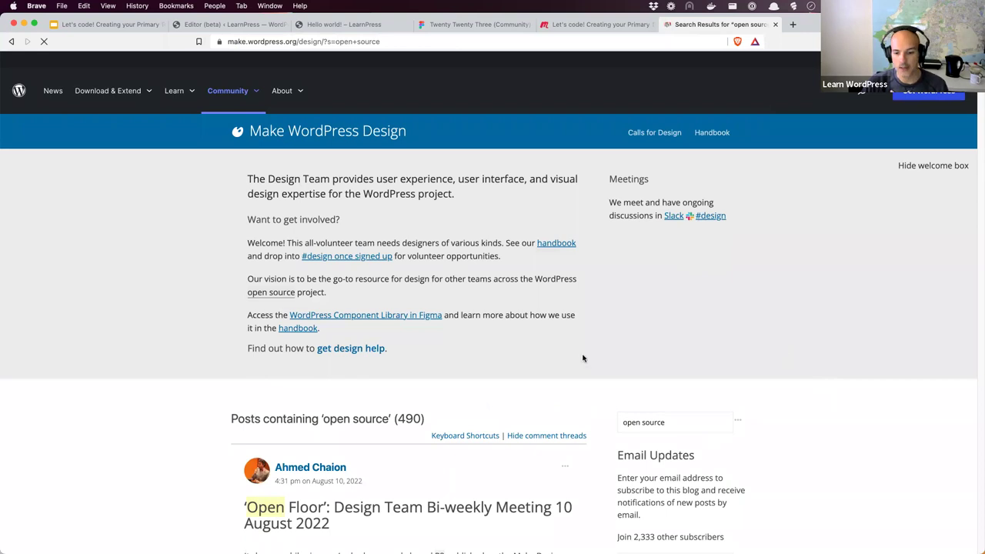
{"action": "scroll", "coordinate": [583, 358], "scroll_direction": "down", "scroll_amount": 15}
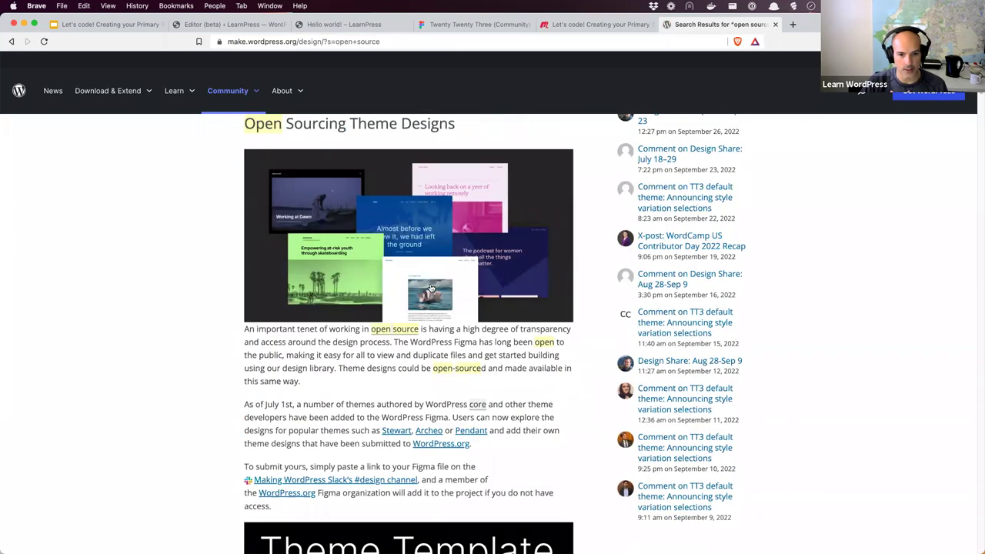
{"action": "scroll", "coordinate": [431, 288], "scroll_direction": "up", "scroll_amount": 2}
{"action": "left_click", "coordinate": [360, 218]}
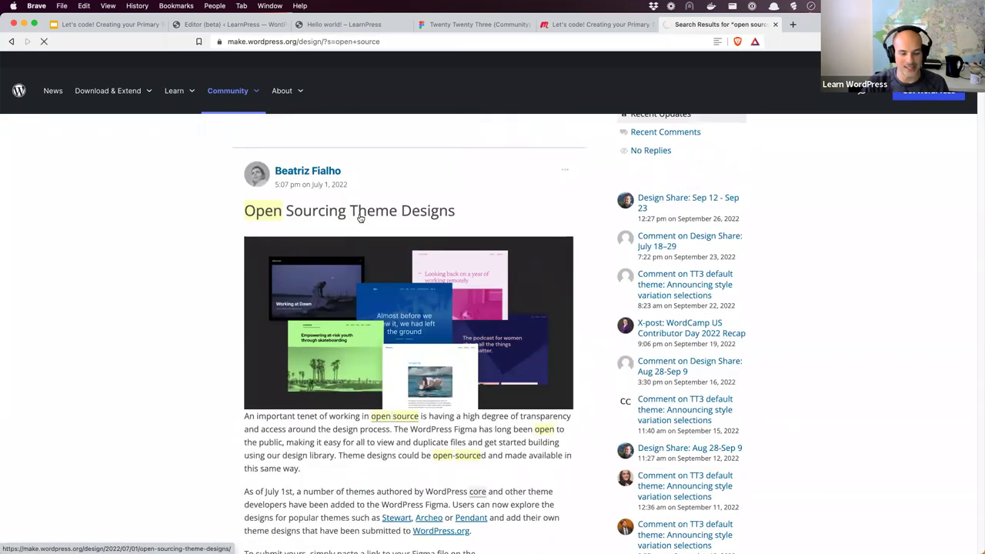
{"action": "left_click", "coordinate": [487, 41]}
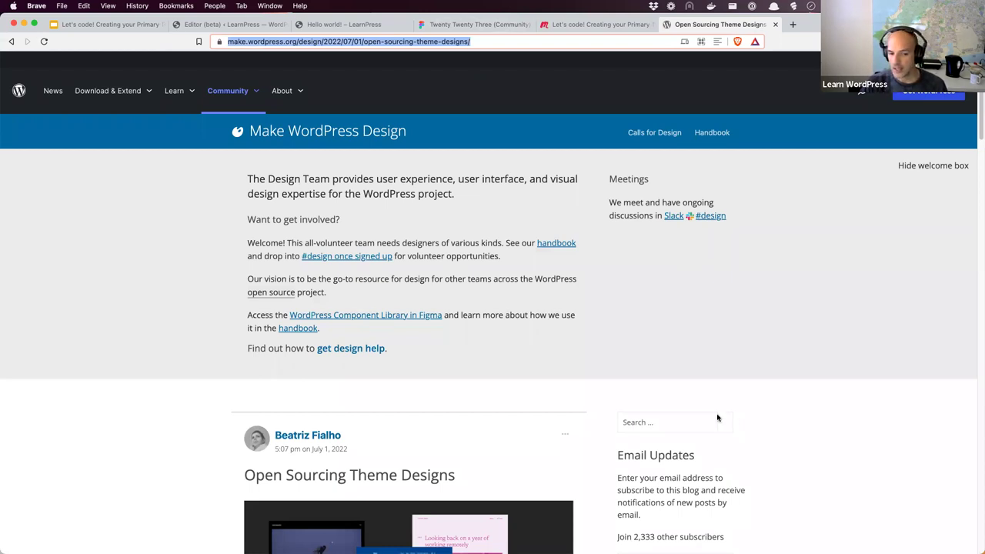
Hide the welcome box and read through the Open Sourcing Theme Designs post to its Theme Template link
{"action": "left_click", "coordinate": [927, 166]}
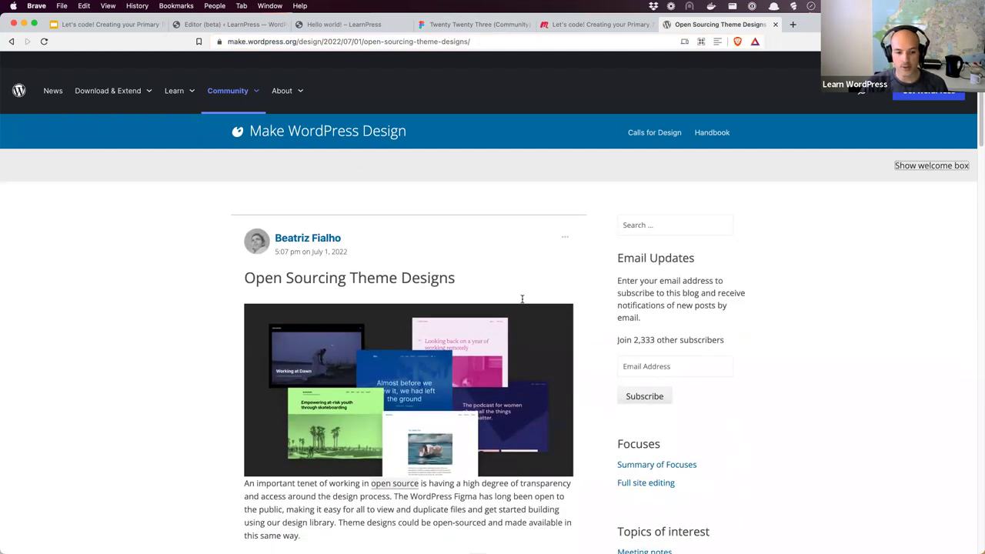
{"action": "scroll", "coordinate": [521, 292], "scroll_direction": "down", "scroll_amount": 5}
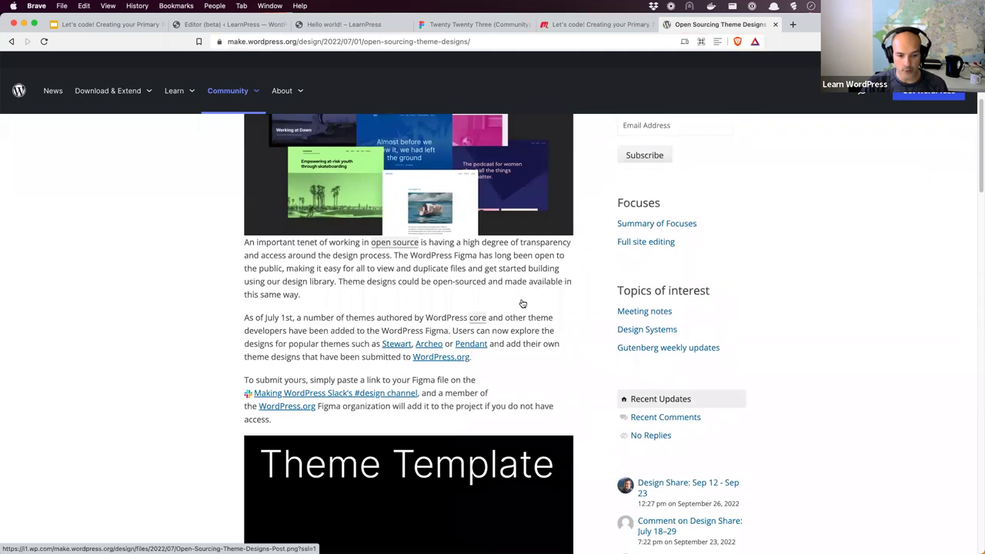
{"action": "scroll", "coordinate": [462, 387], "scroll_direction": "down", "scroll_amount": 3}
{"action": "scroll", "coordinate": [462, 387], "scroll_direction": "down", "scroll_amount": 5}
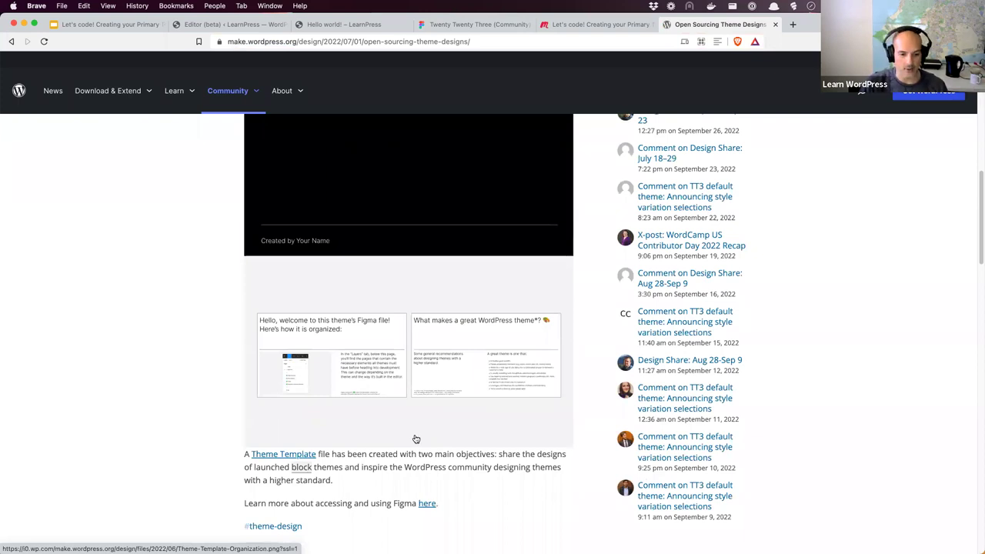
{"action": "scroll", "coordinate": [416, 439], "scroll_direction": "down", "scroll_amount": 1}
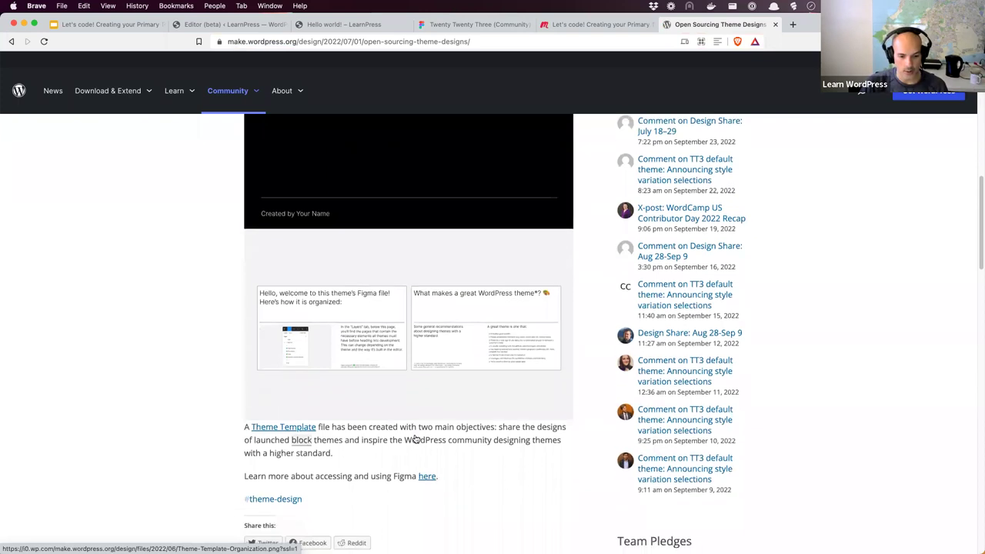
Open the Theme Template page in the Figma community and go from there to the creator's Twenty Twenty Three file
{"action": "left_click", "coordinate": [293, 430]}
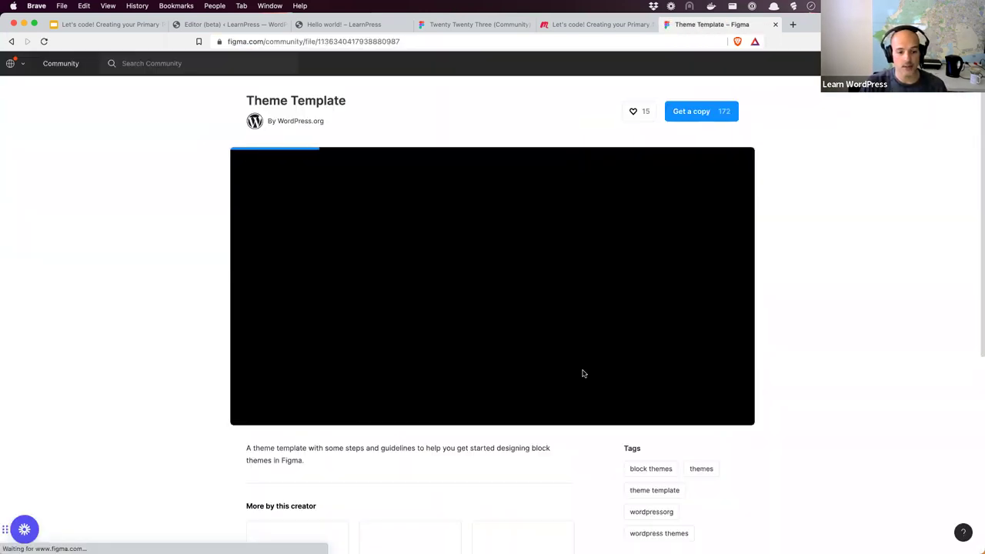
{"action": "scroll", "coordinate": [490, 256], "scroll_direction": "down", "scroll_amount": 3}
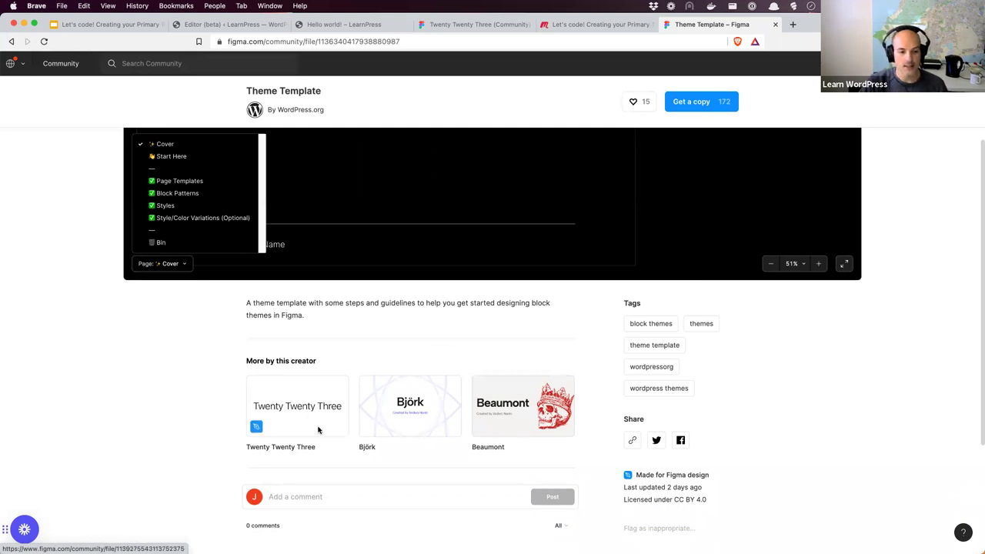
{"action": "left_click", "coordinate": [297, 408]}
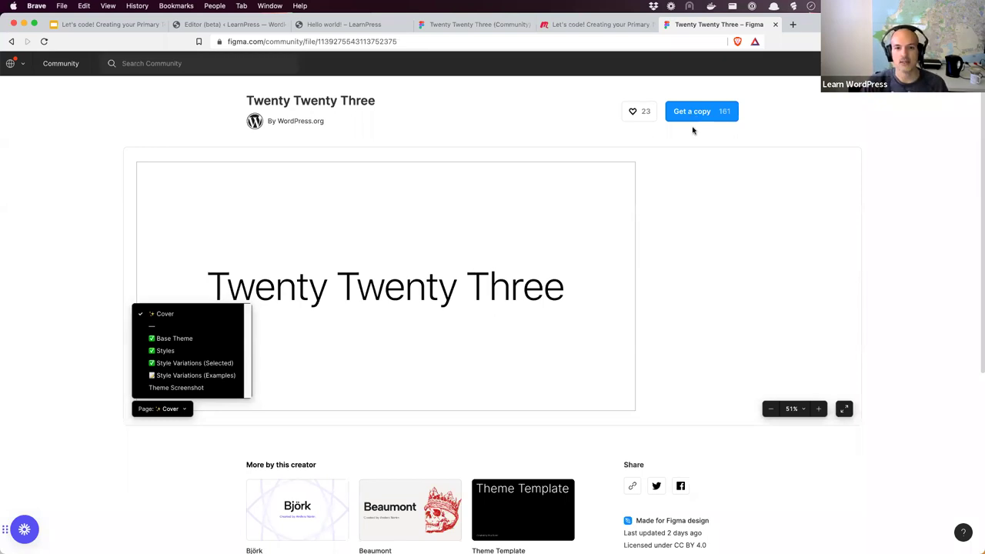
Check the copied Twenty Twenty Three design file, return to its Figma community page and select that page's web address
{"action": "left_click", "coordinate": [495, 28]}
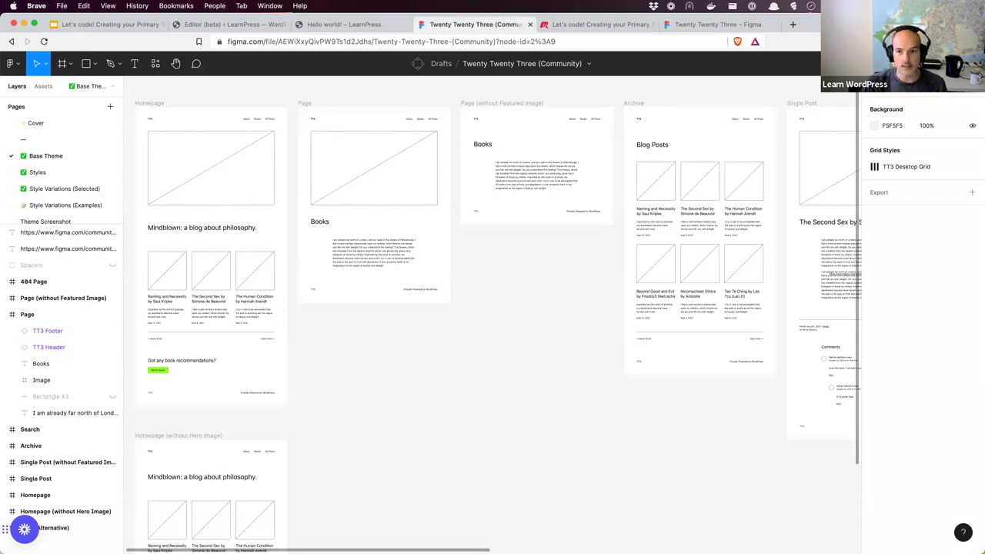
{"action": "left_click", "coordinate": [714, 29]}
{"action": "left_click", "coordinate": [492, 43]}
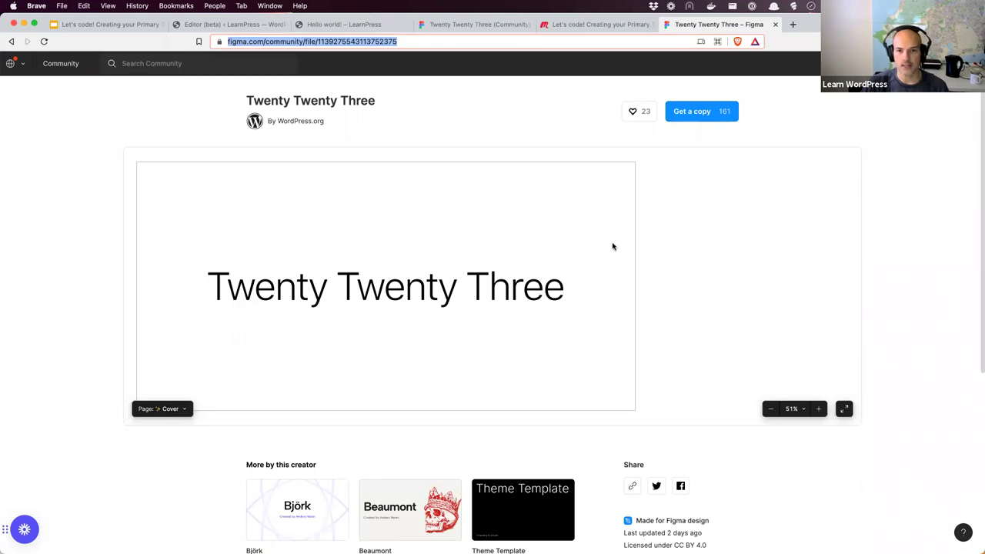
Return to the Twenty Twenty Three (Community) design file and examine its Base Theme frames from Homepage across to Search
{"action": "left_click", "coordinate": [355, 24]}
{"action": "left_click", "coordinate": [471, 24]}
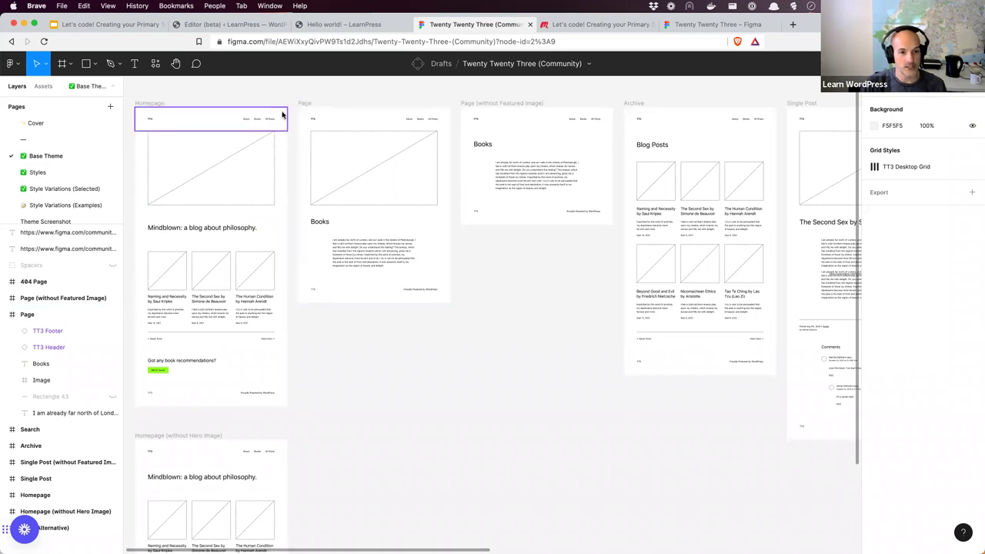
{"action": "left_click", "coordinate": [511, 107]}
{"action": "left_click", "coordinate": [532, 400]}
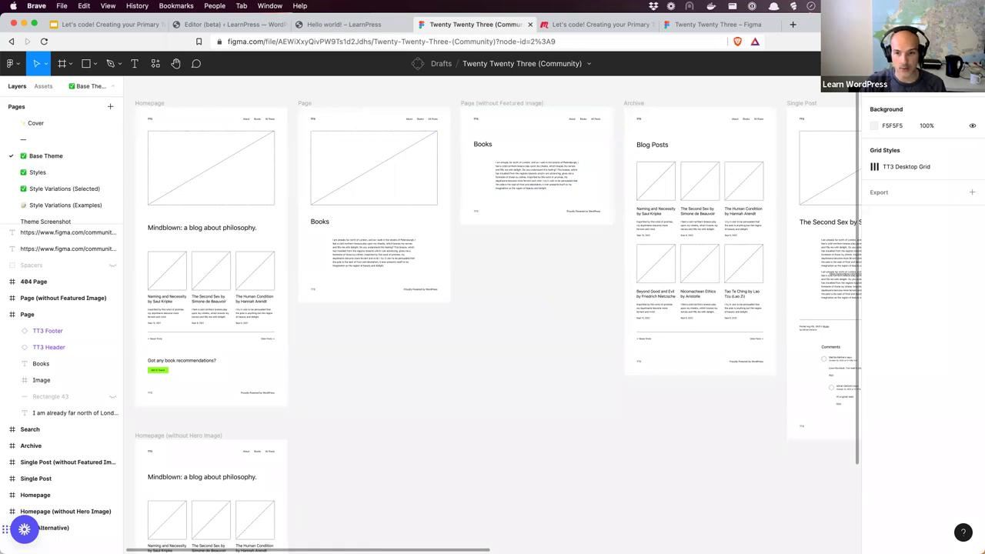
{"action": "scroll", "coordinate": [466, 366], "scroll_direction": "right", "scroll_amount": 6}
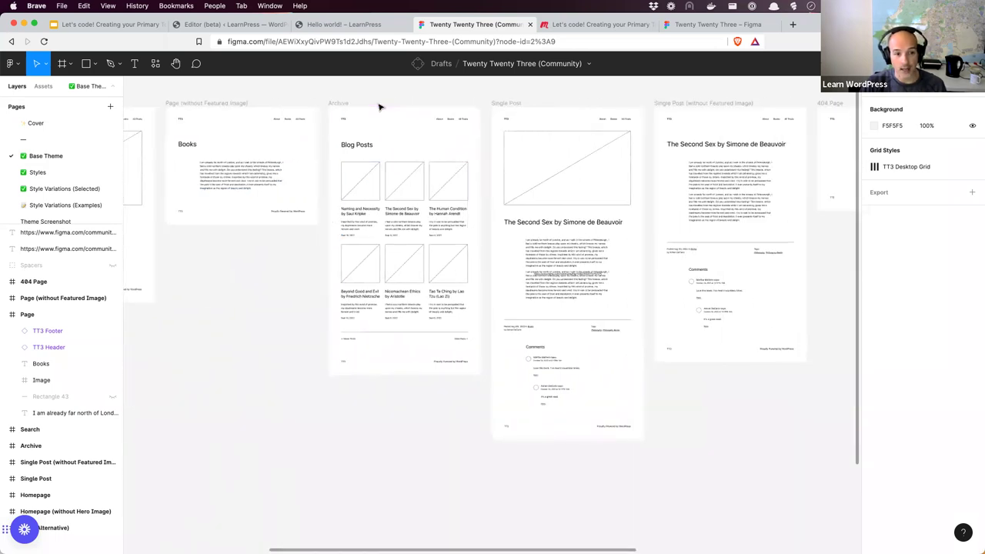
{"action": "left_click", "coordinate": [682, 104]}
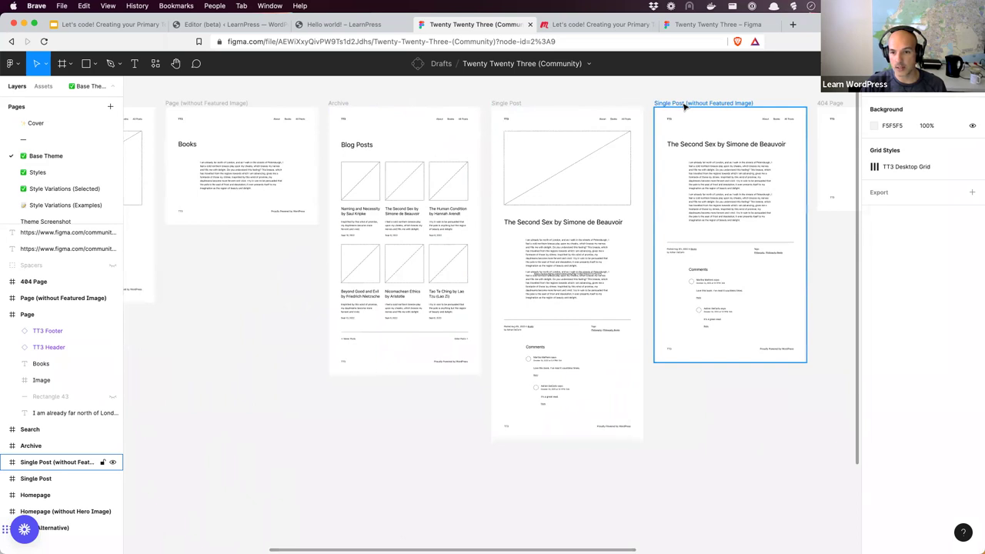
{"action": "left_click", "coordinate": [833, 103]}
{"action": "key", "text": "Escape"}
{"action": "scroll", "coordinate": [492, 323], "scroll_direction": "right", "scroll_amount": 12}
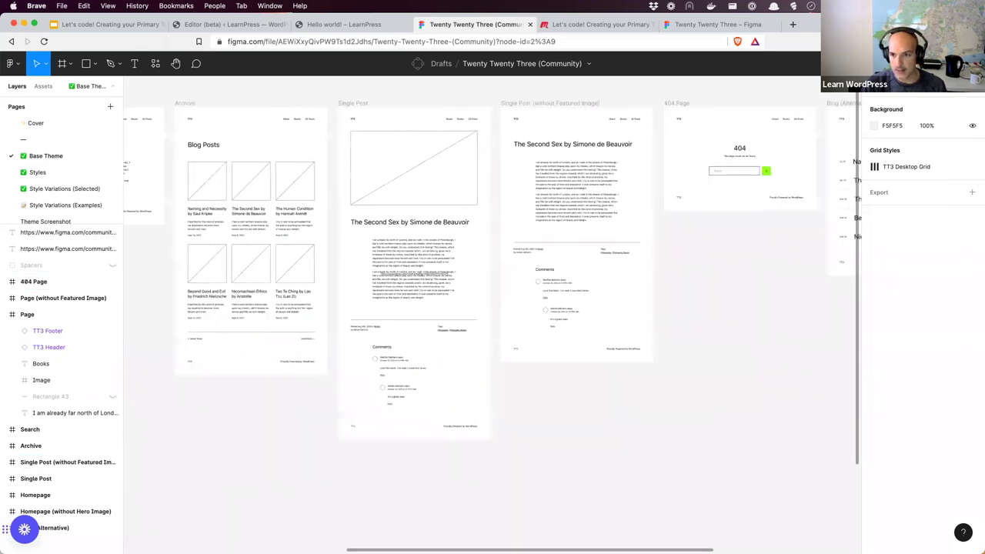
{"action": "scroll", "coordinate": [493, 323], "scroll_direction": "left", "scroll_amount": 15}
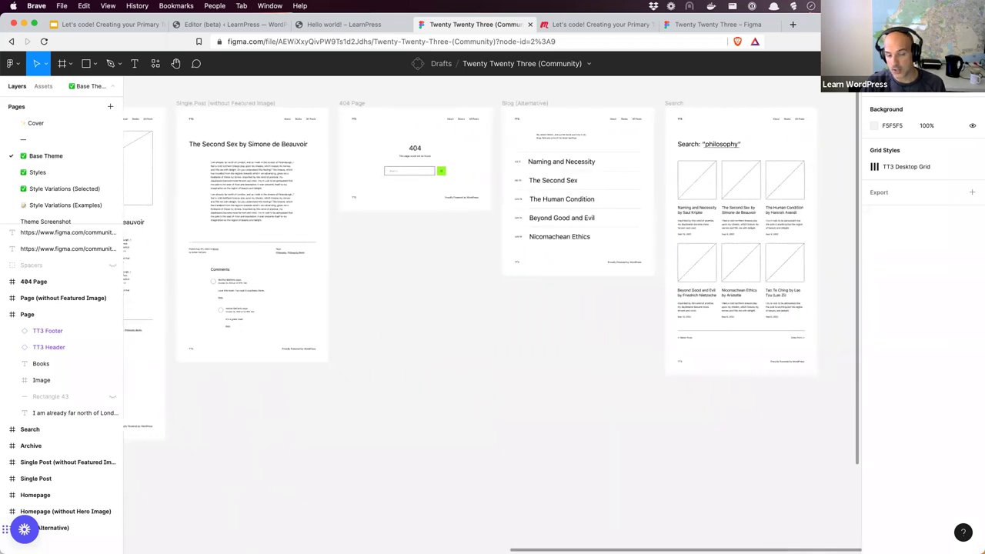
Return to the workshop slide deck, go to the Objectives slide and open its Template Hierarchy link
{"action": "scroll", "coordinate": [493, 323], "scroll_direction": "right", "scroll_amount": 3}
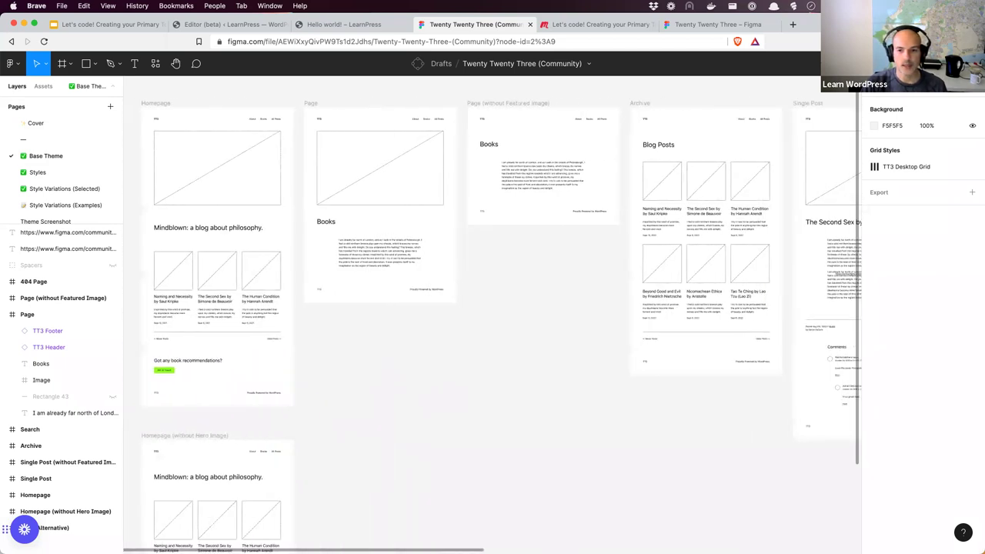
{"action": "scroll", "coordinate": [399, 467], "scroll_direction": "right", "scroll_amount": 1}
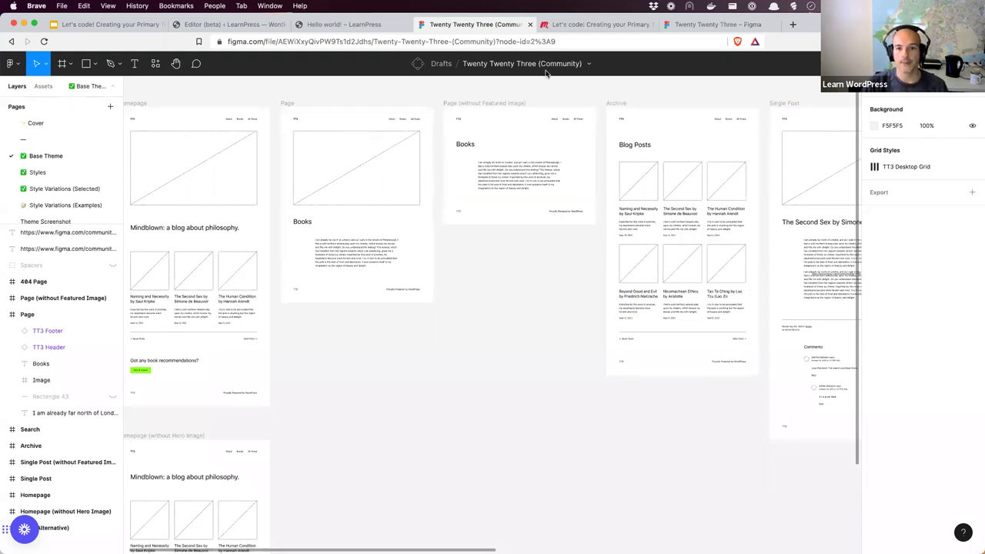
{"action": "left_click", "coordinate": [117, 25]}
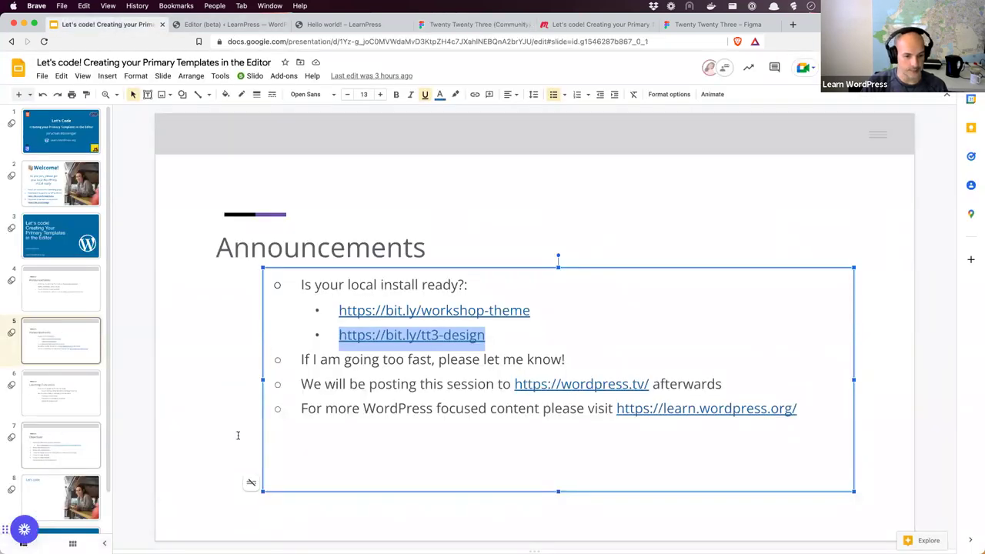
{"action": "left_click", "coordinate": [469, 351]}
{"action": "left_click", "coordinate": [543, 302]}
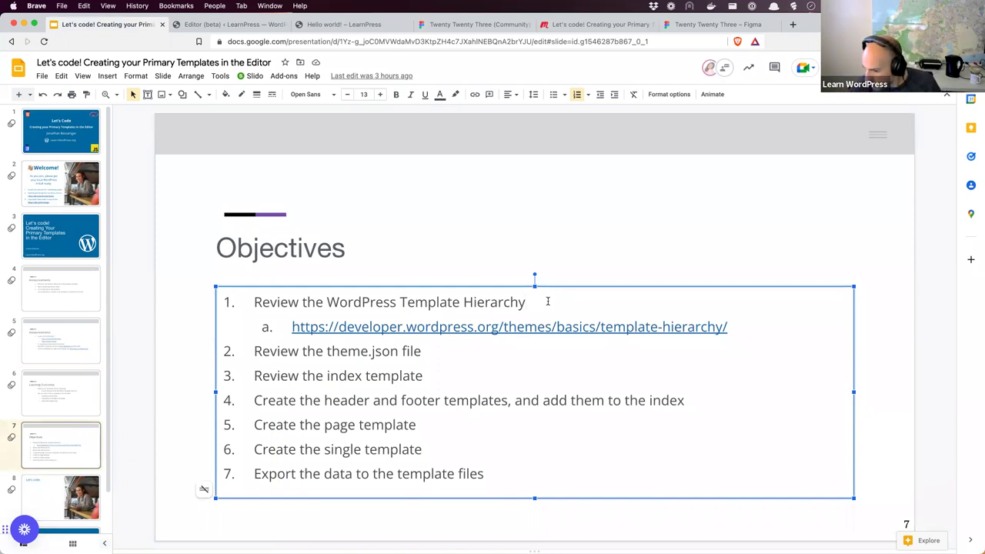
{"action": "left_click", "coordinate": [549, 302]}
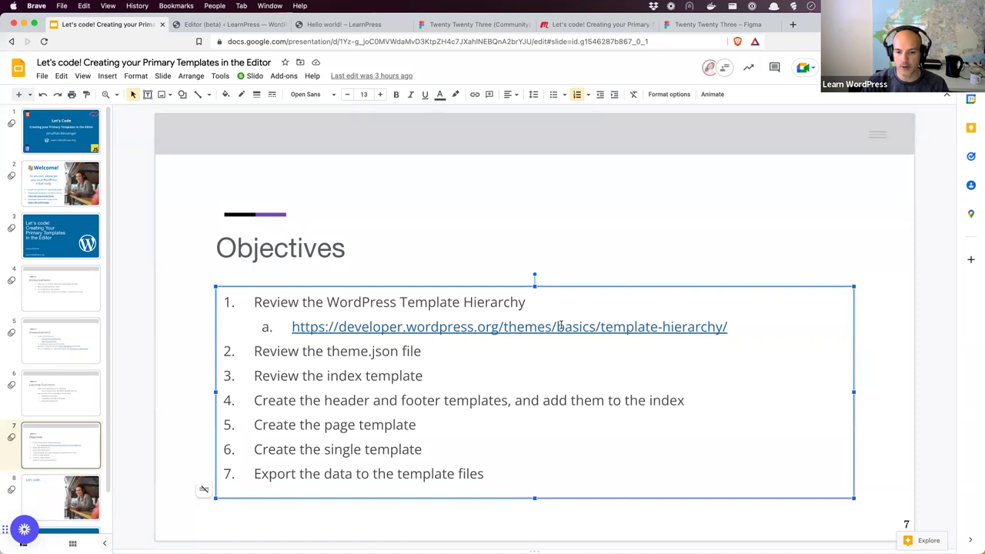
{"action": "left_click", "coordinate": [561, 326]}
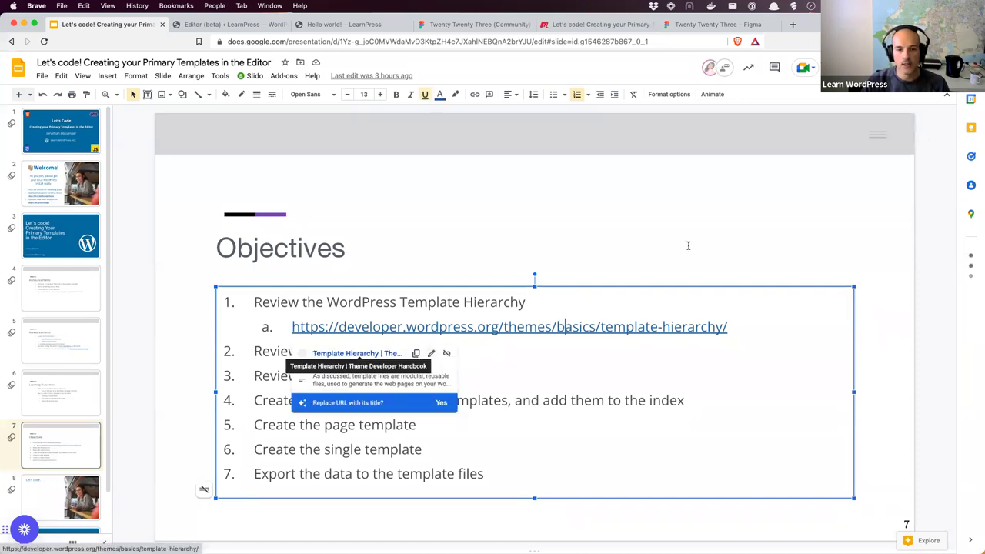
{"action": "key", "text": "alt+Return"}
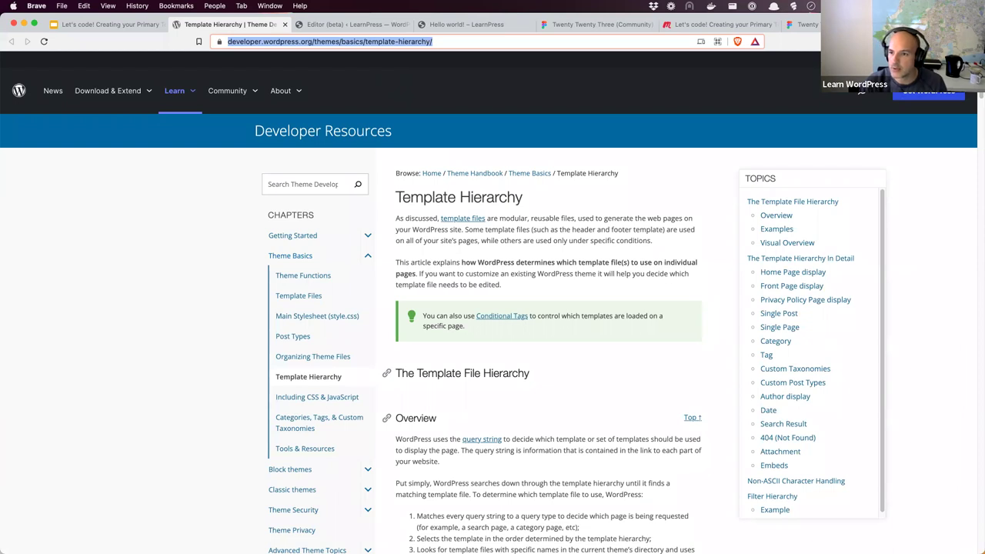
Enlarge the Template Hierarchy page to 133% and read through it down to the Visual Overview diagram
{"action": "left_click", "coordinate": [971, 41]}
{"action": "left_click", "coordinate": [941, 273]}
{"action": "left_click", "coordinate": [941, 272]}
{"action": "left_click", "coordinate": [941, 273]}
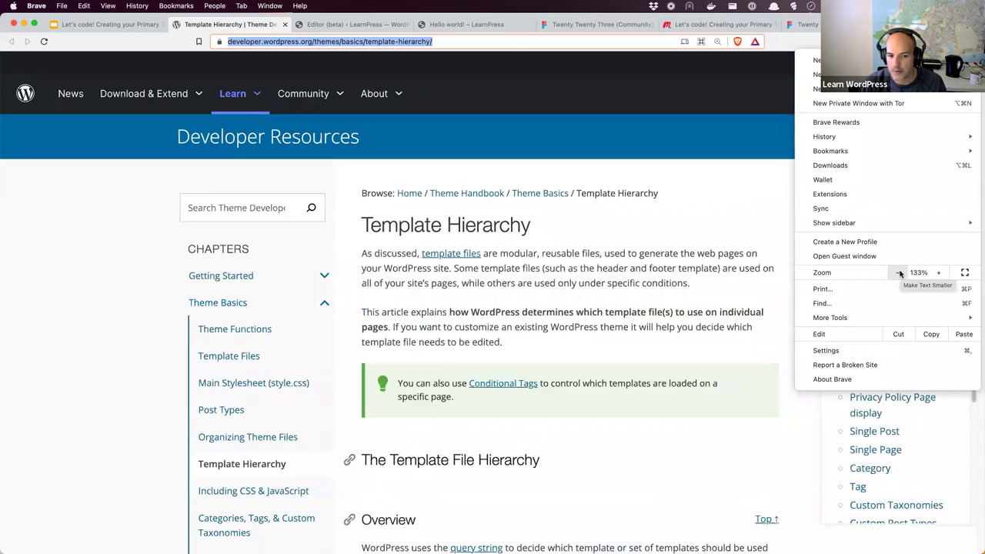
{"action": "left_click", "coordinate": [714, 223]}
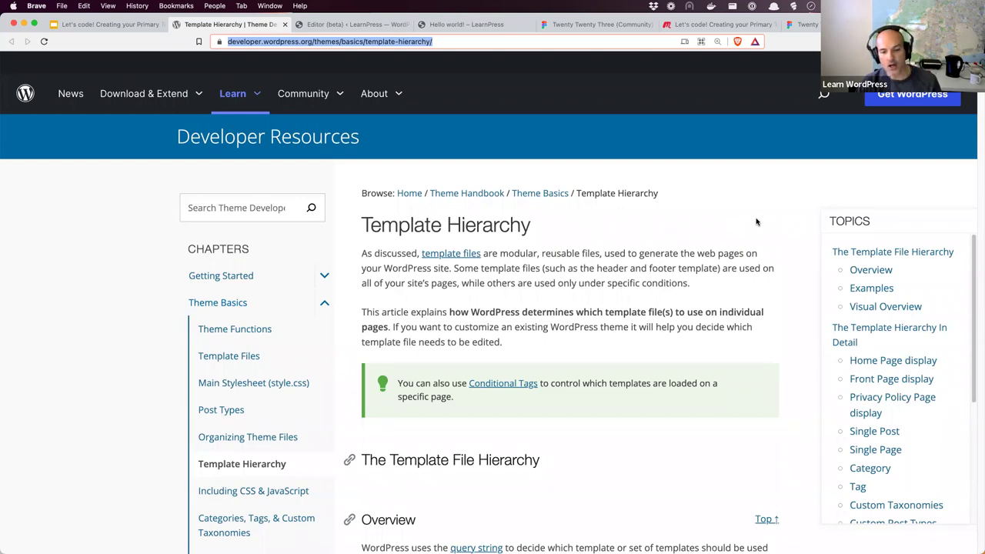
{"action": "scroll", "coordinate": [744, 239], "scroll_direction": "down", "scroll_amount": 1}
{"action": "scroll", "coordinate": [744, 239], "scroll_direction": "down", "scroll_amount": 10}
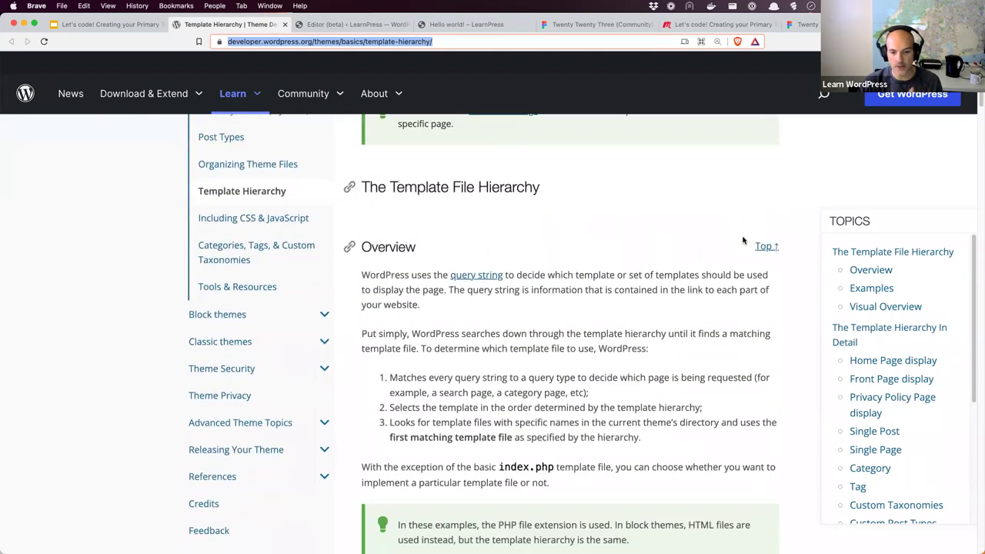
{"action": "scroll", "coordinate": [744, 239], "scroll_direction": "down", "scroll_amount": 15}
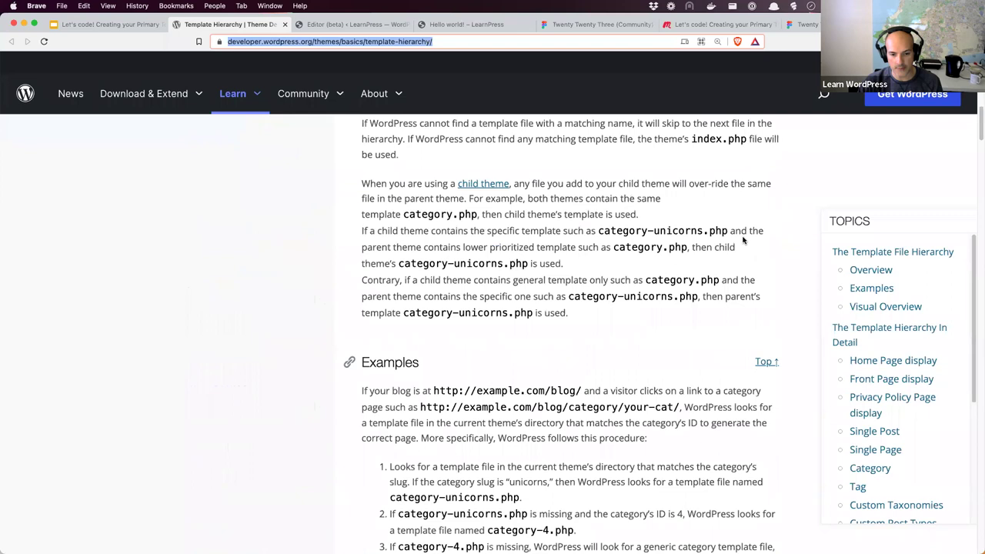
{"action": "scroll", "coordinate": [743, 240], "scroll_direction": "down", "scroll_amount": 12}
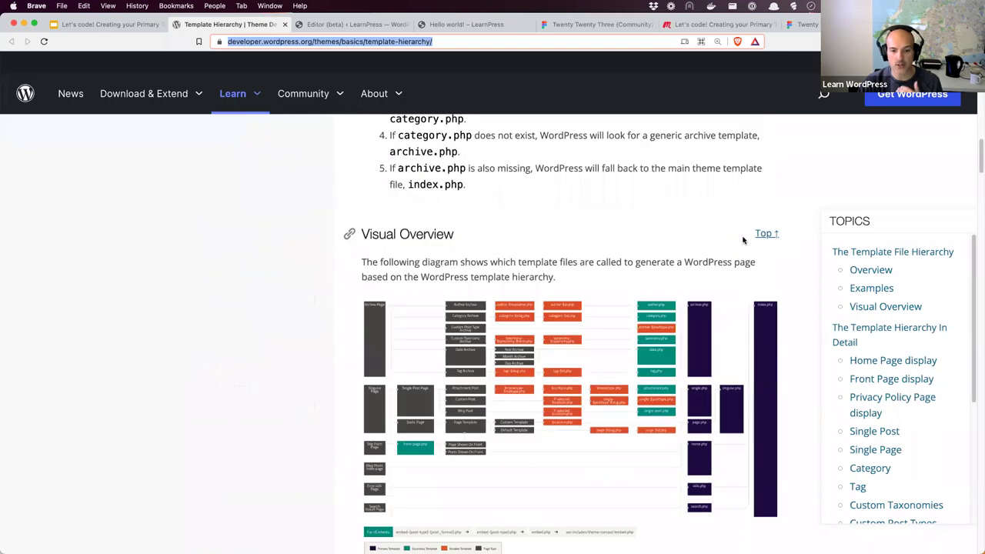
Open the Visual Overview diagram as a full-size image and reduce the page zoom until the whole hierarchy fits
{"action": "left_click", "coordinate": [675, 287]}
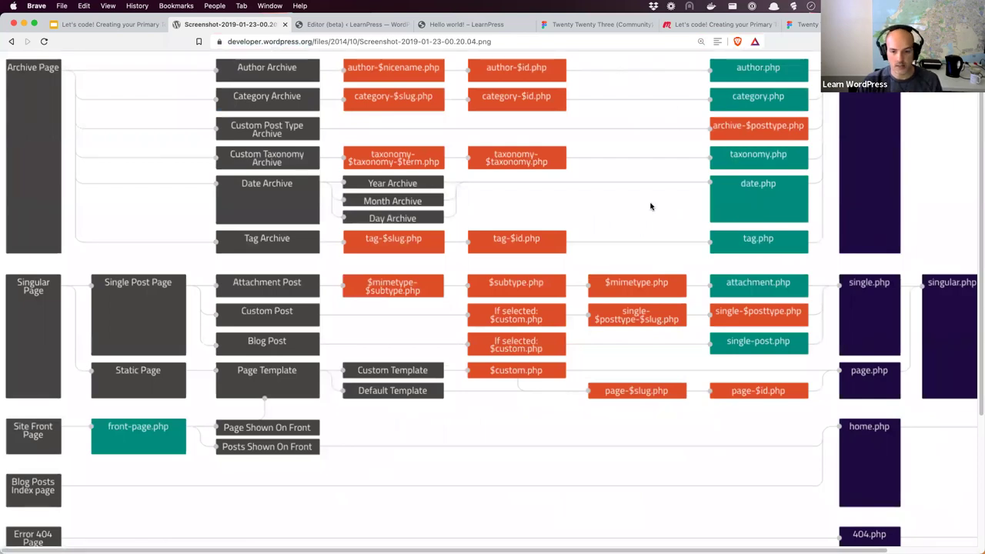
{"action": "scroll", "coordinate": [650, 210], "scroll_direction": "down", "scroll_amount": 1}
{"action": "scroll", "coordinate": [661, 204], "scroll_direction": "up", "scroll_amount": 1}
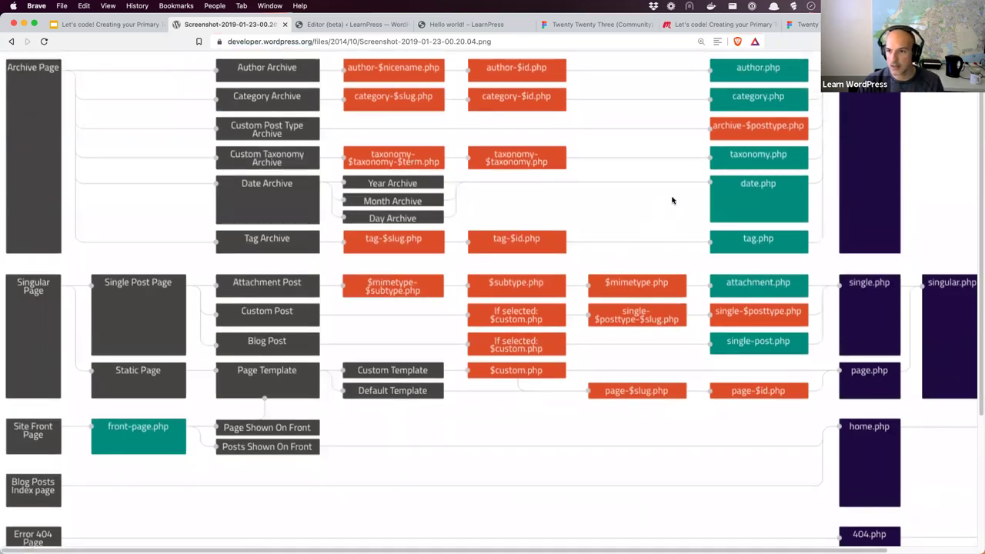
{"action": "left_click", "coordinate": [973, 42]}
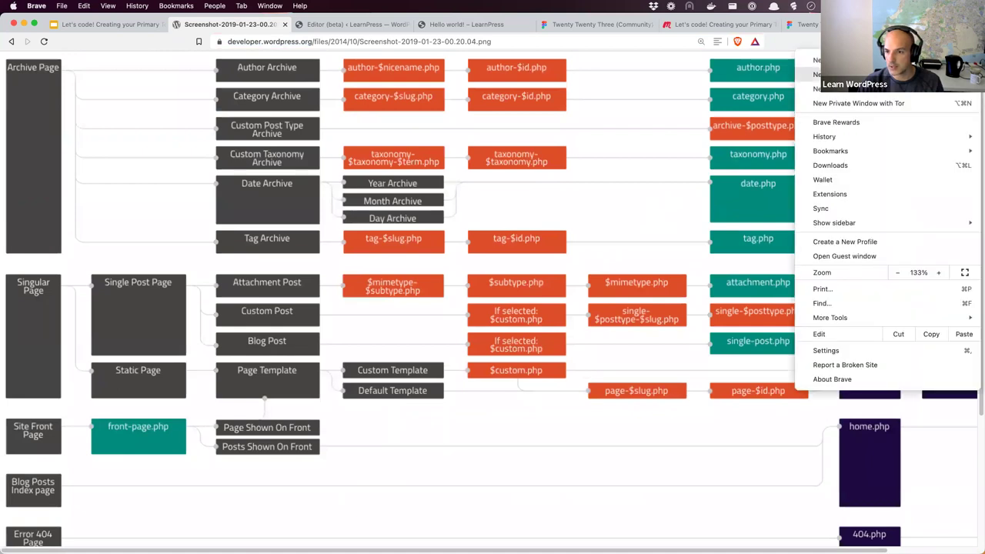
{"action": "left_click", "coordinate": [899, 273]}
{"action": "left_click", "coordinate": [898, 273]}
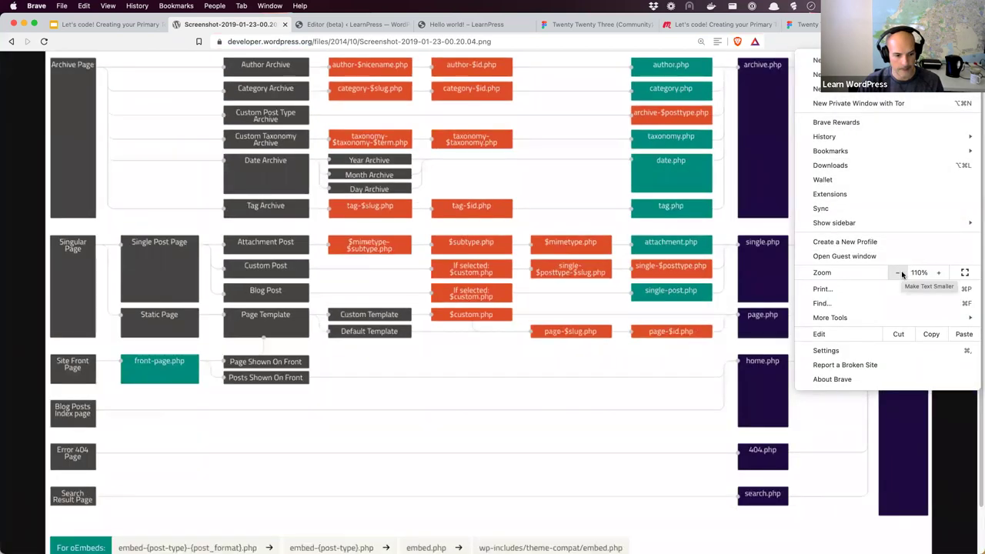
{"action": "left_click", "coordinate": [898, 273]}
{"action": "left_click", "coordinate": [932, 521]}
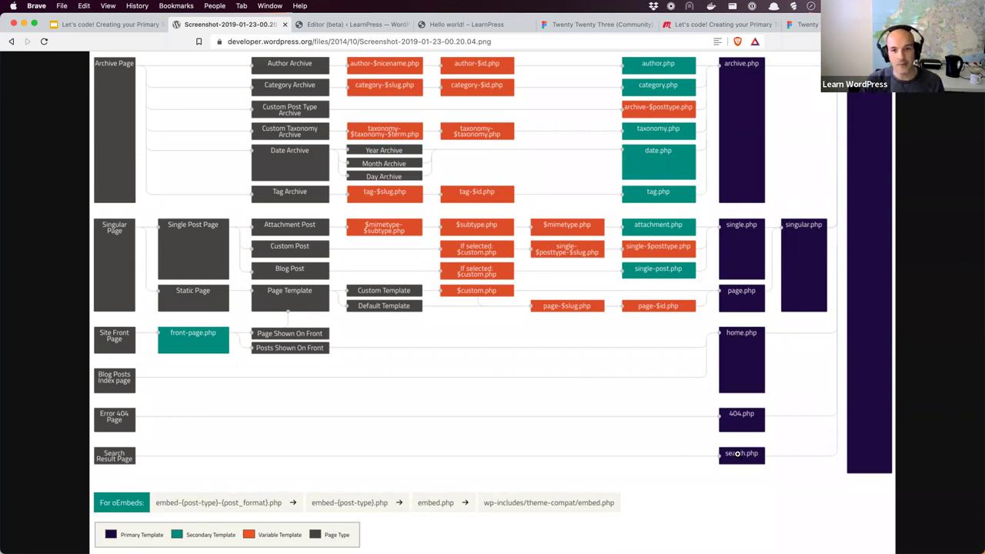
Check the Twenty Twenty Three design file and the Meetup event page, and return to the template hierarchy diagram
{"action": "left_click", "coordinate": [620, 25]}
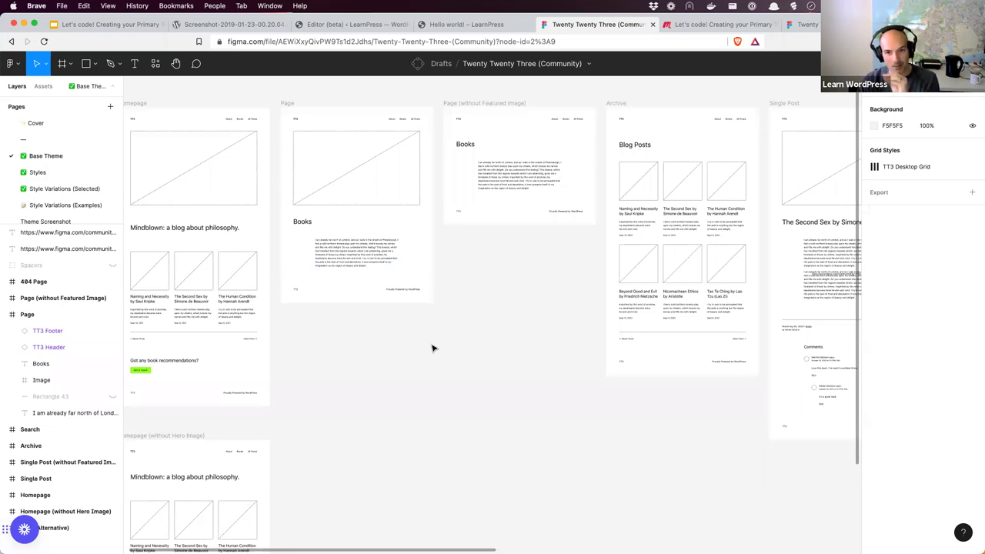
{"action": "left_click", "coordinate": [693, 27]}
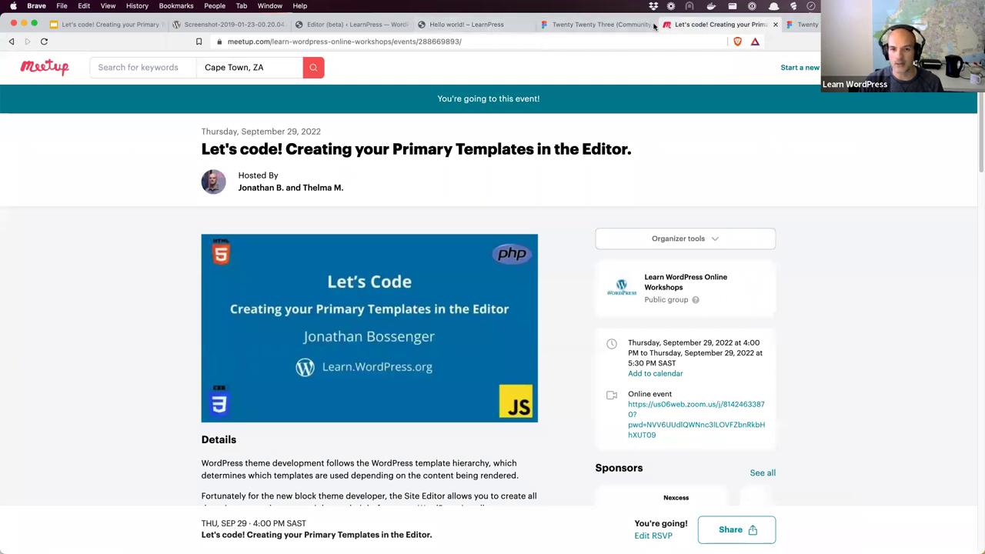
{"action": "left_click", "coordinate": [233, 26]}
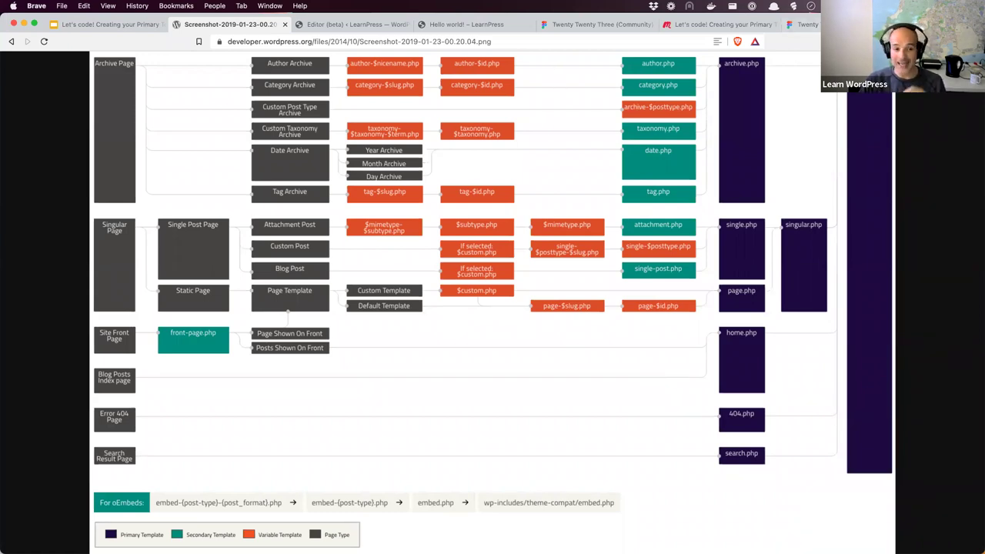
Open the GitHub repository github.com/WordPress/twentytwentythree in a new tab and select its web address
{"action": "key", "text": "super+t"}
{"action": "type", "text": "githu"}
{"action": "type", "text": "b.com/WordPress/learn/"}
{"action": "key", "text": "BackSpace"}
{"action": "key", "text": "BackSpace"}
{"action": "key", "text": "BackSpace"}
{"action": "key", "text": "BackSpace"}
{"action": "key", "text": "BackSpace"}
{"action": "key", "text": "BackSpace"}
{"action": "type", "text": "twentytwentythree"}
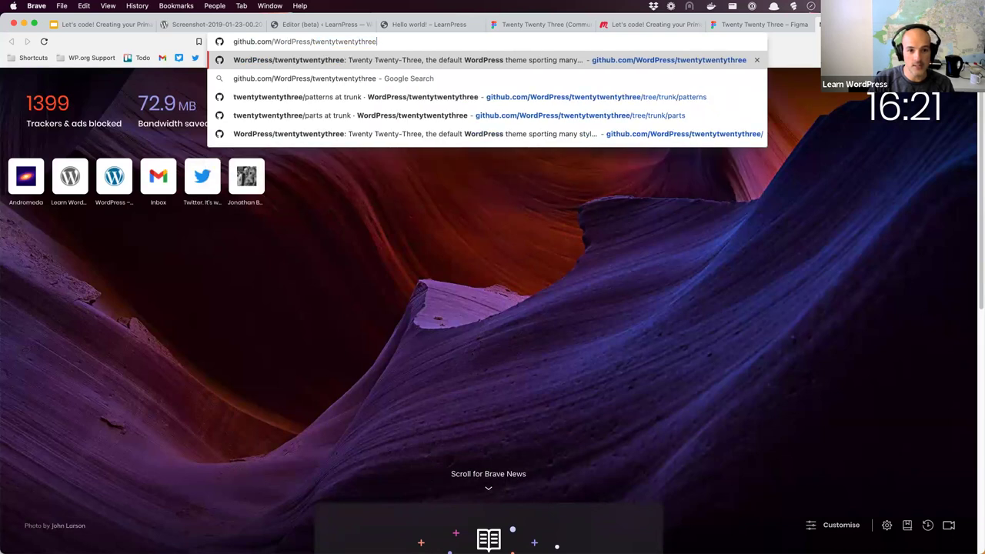
{"action": "key", "text": "Return"}
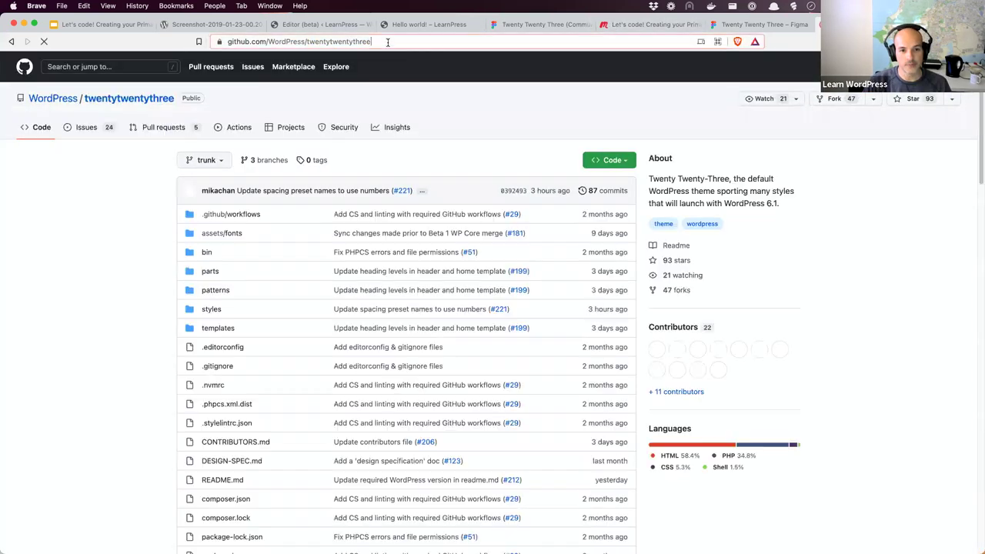
{"action": "left_click", "coordinate": [388, 43]}
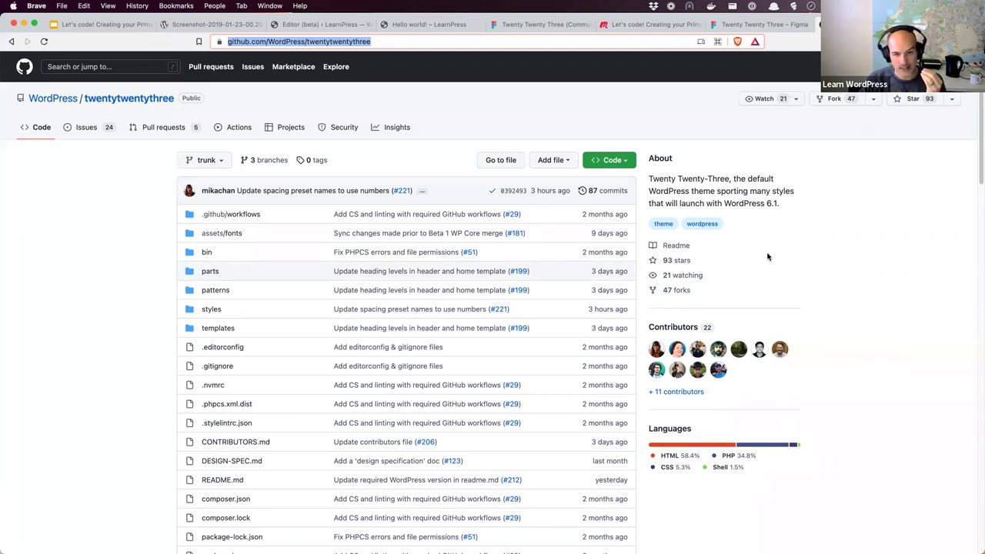
Look over the Twenty Twenty-Three repository's files and readme, and go back through the diagram to the Template Hierarchy page
{"action": "scroll", "coordinate": [767, 257], "scroll_direction": "down", "scroll_amount": 10}
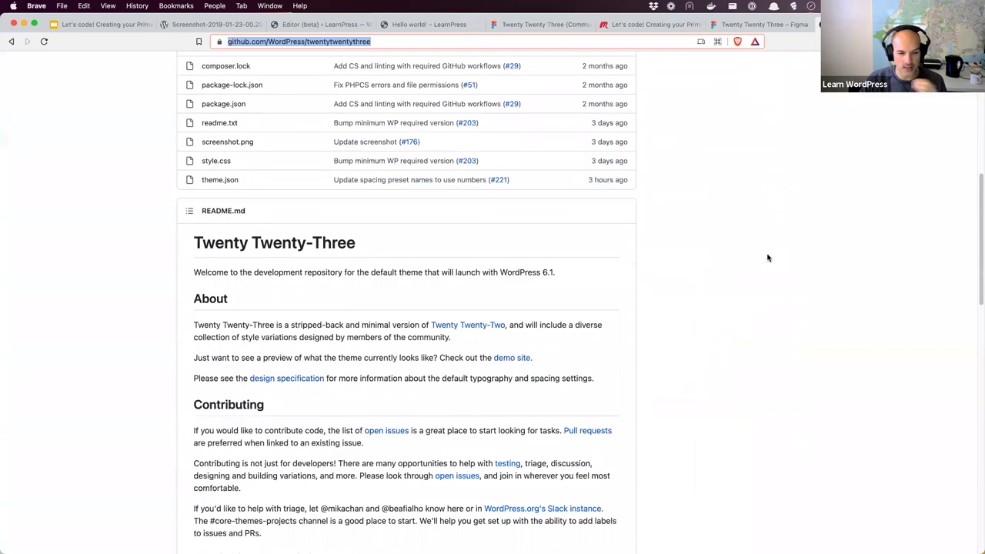
{"action": "scroll", "coordinate": [767, 259], "scroll_direction": "down", "scroll_amount": 3}
{"action": "scroll", "coordinate": [767, 258], "scroll_direction": "up", "scroll_amount": 12}
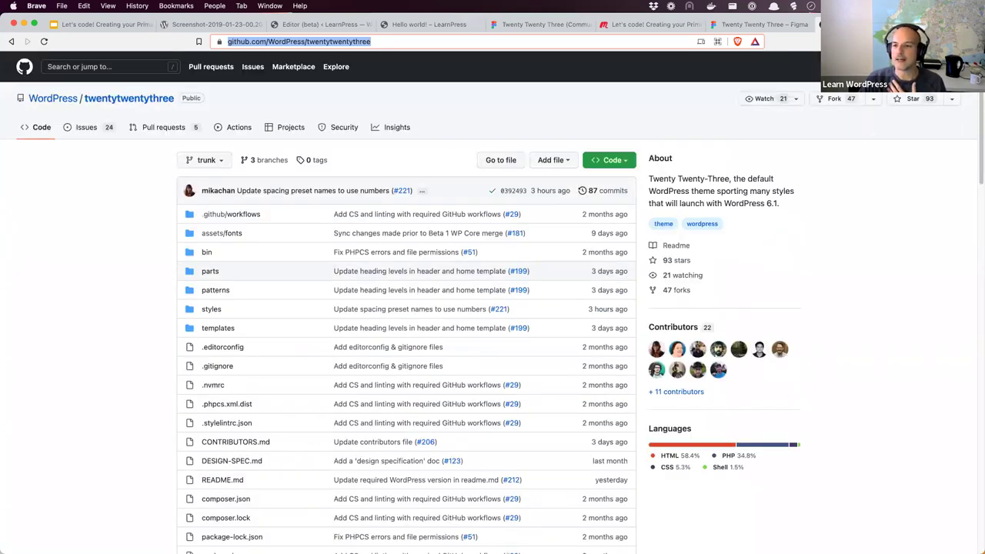
{"action": "left_click", "coordinate": [204, 24]}
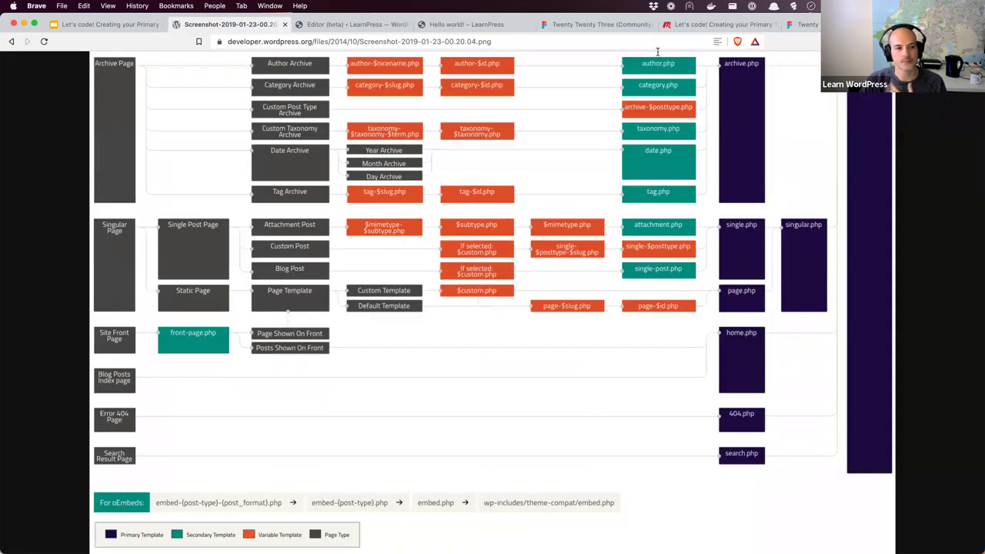
{"action": "left_click", "coordinate": [10, 42]}
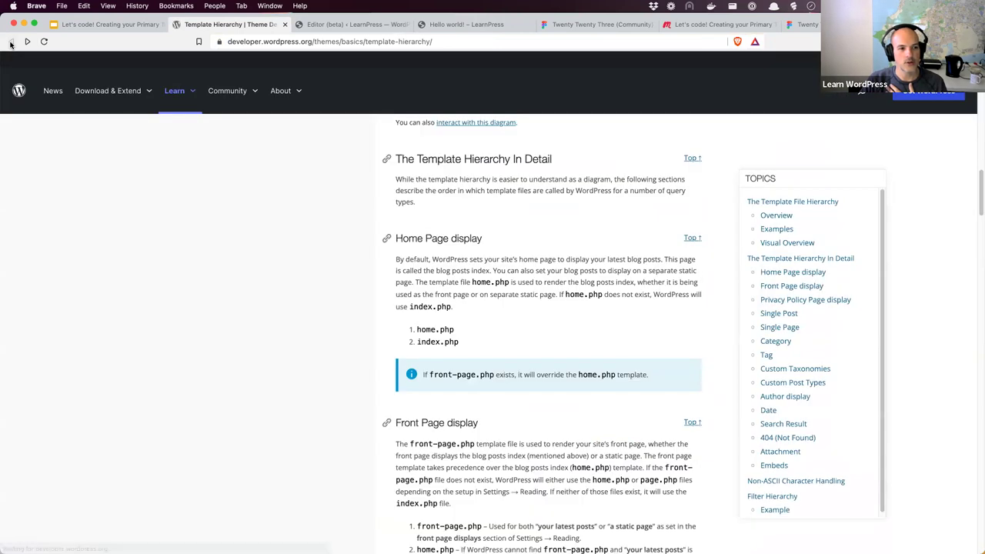
Leave the LearnPress Site Editor for the dashboard and open the list of installed themes
{"action": "left_click", "coordinate": [304, 25]}
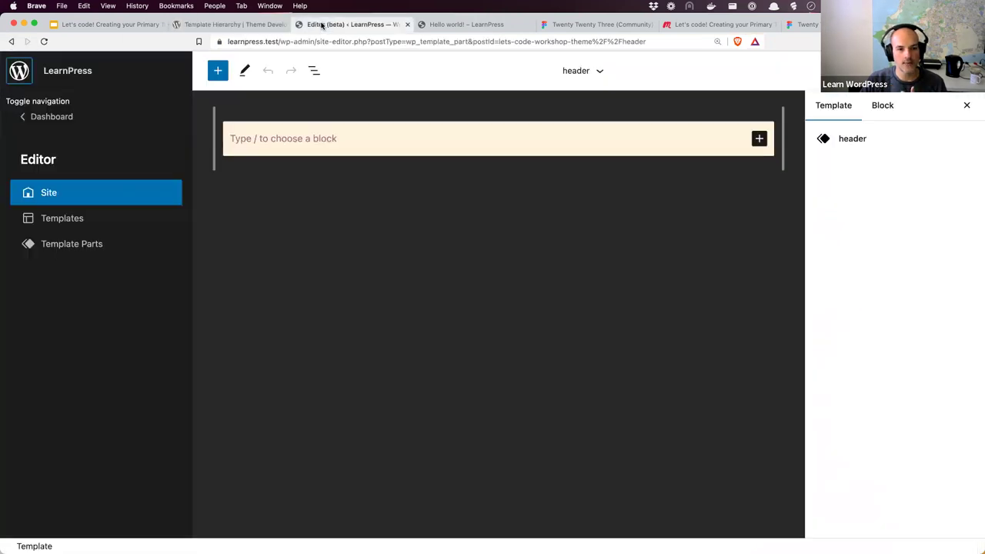
{"action": "left_click", "coordinate": [35, 121]}
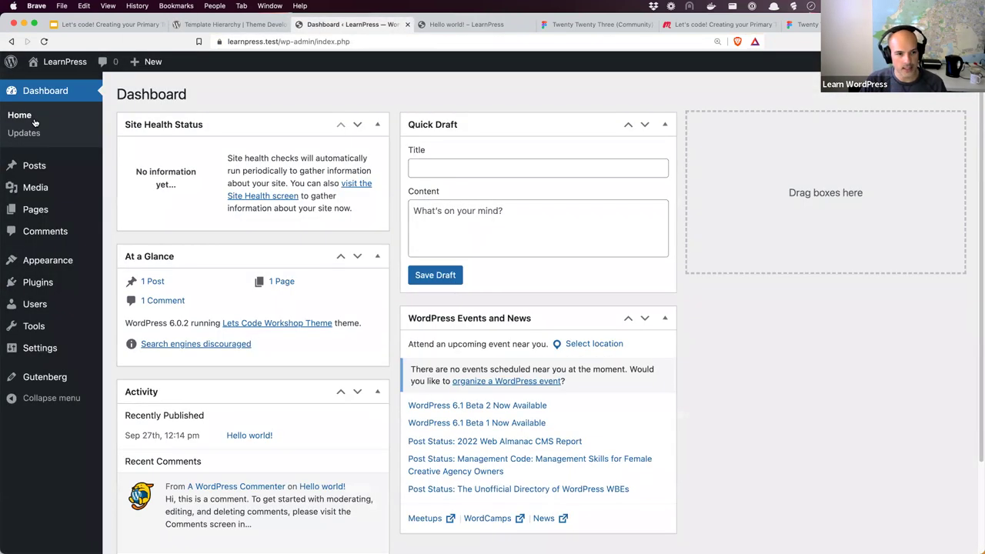
{"action": "mouse_move", "coordinate": [53, 258]}
{"action": "left_click", "coordinate": [140, 262]}
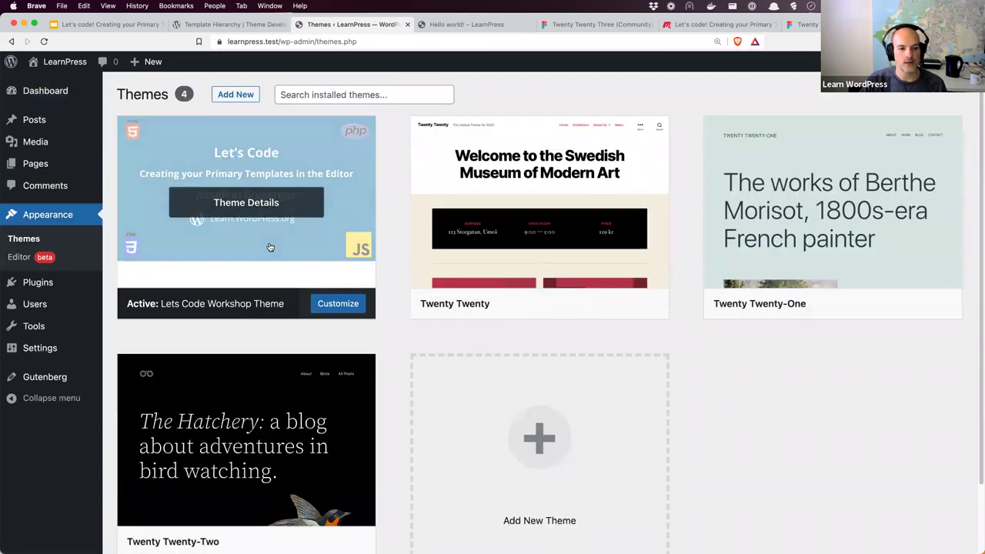
Check the theme.json objective on the slides, switch to Visual Studio Code and open the workshop theme's theme.json
{"action": "left_click", "coordinate": [111, 23]}
{"action": "left_click", "coordinate": [423, 353]}
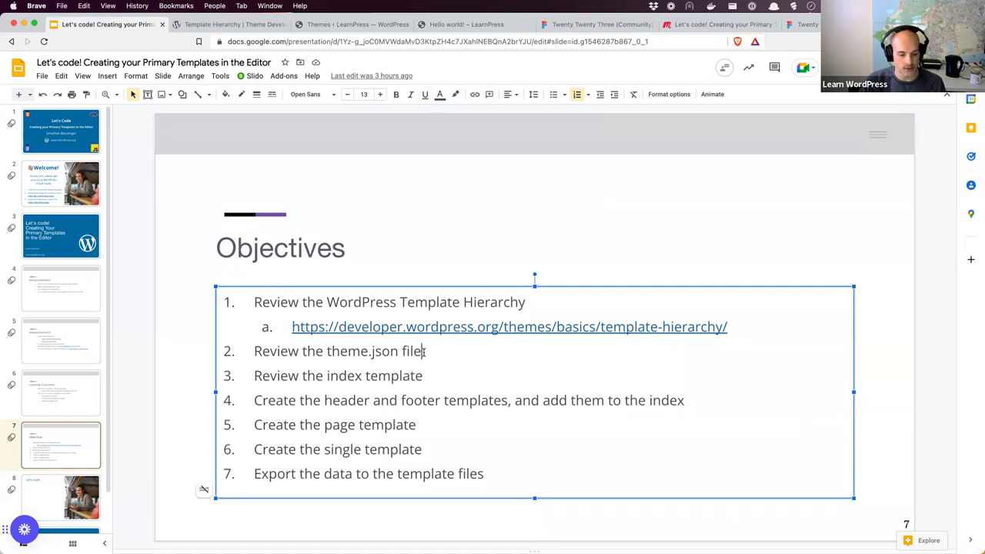
{"action": "key", "text": "super+Tab"}
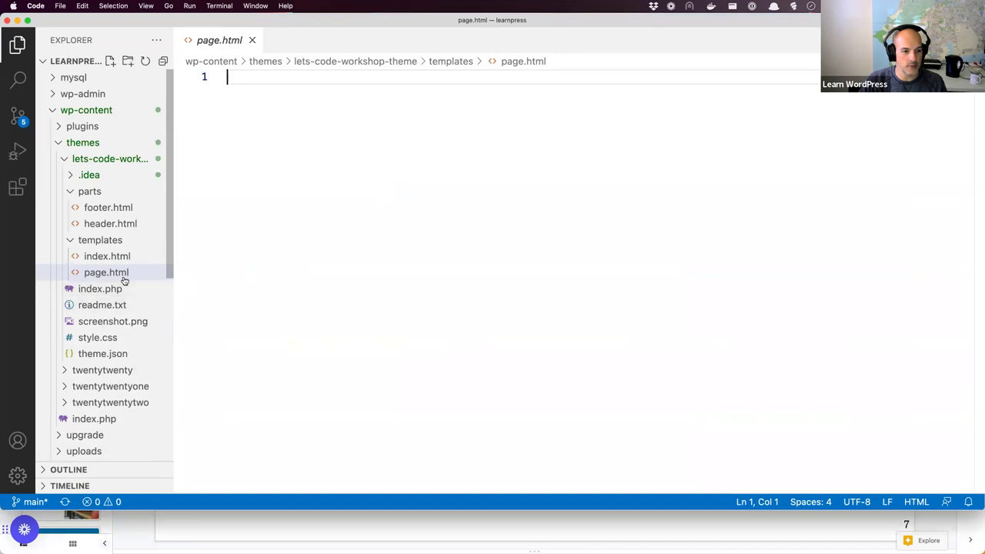
{"action": "left_click", "coordinate": [106, 353]}
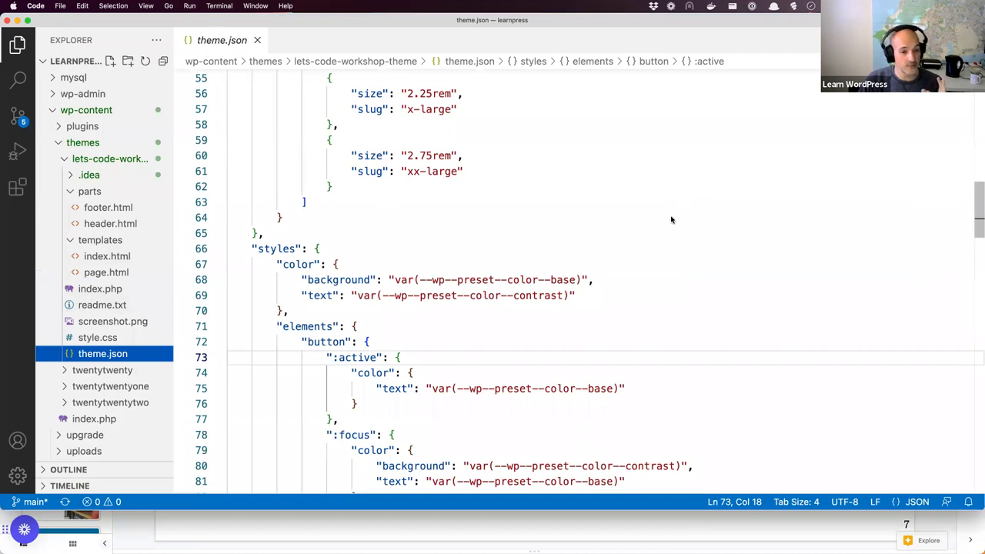
Collapse the "styles" section of theme.json and return to the start of the file's settings
{"action": "scroll", "coordinate": [669, 242], "scroll_direction": "up", "scroll_amount": 15}
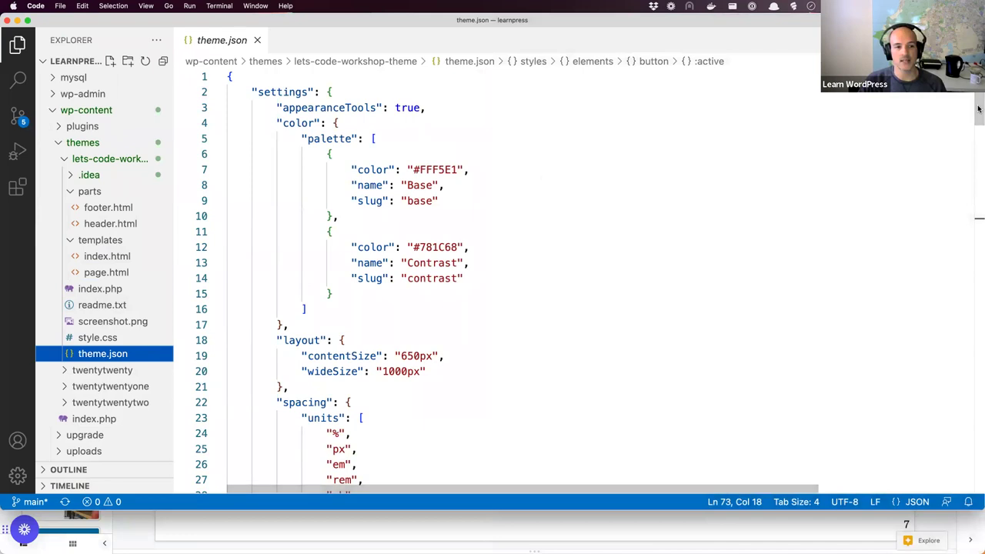
{"action": "left_click", "coordinate": [236, 293]}
{"action": "scroll", "coordinate": [236, 292], "scroll_direction": "down", "scroll_amount": 20}
{"action": "scroll", "coordinate": [235, 294], "scroll_direction": "up", "scroll_amount": 20}
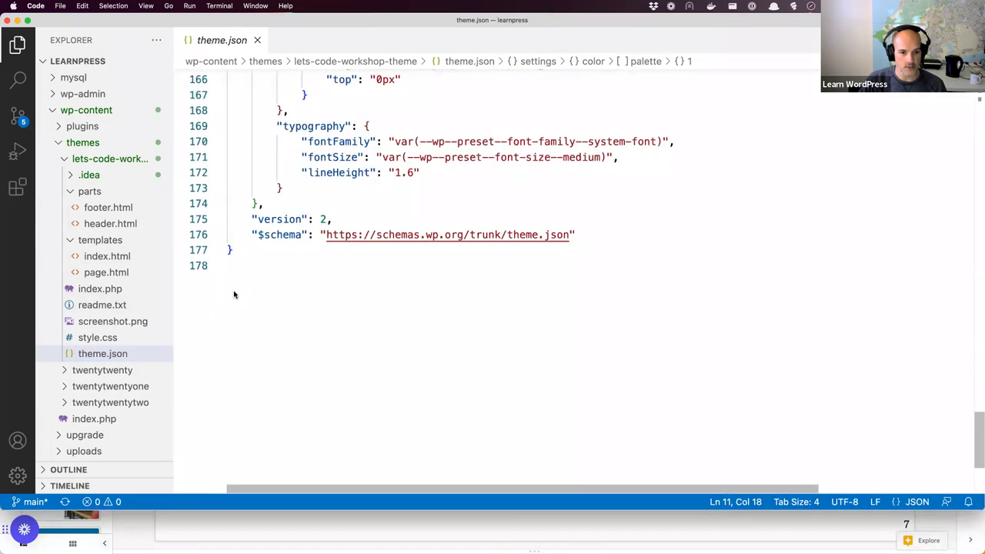
{"action": "scroll", "coordinate": [234, 294], "scroll_direction": "up", "scroll_amount": 12}
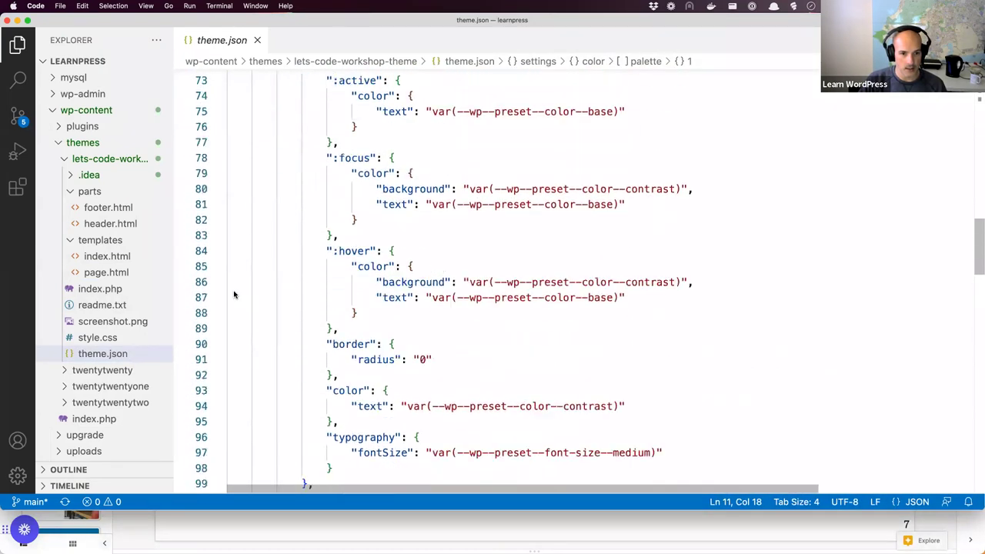
{"action": "left_click", "coordinate": [219, 399]}
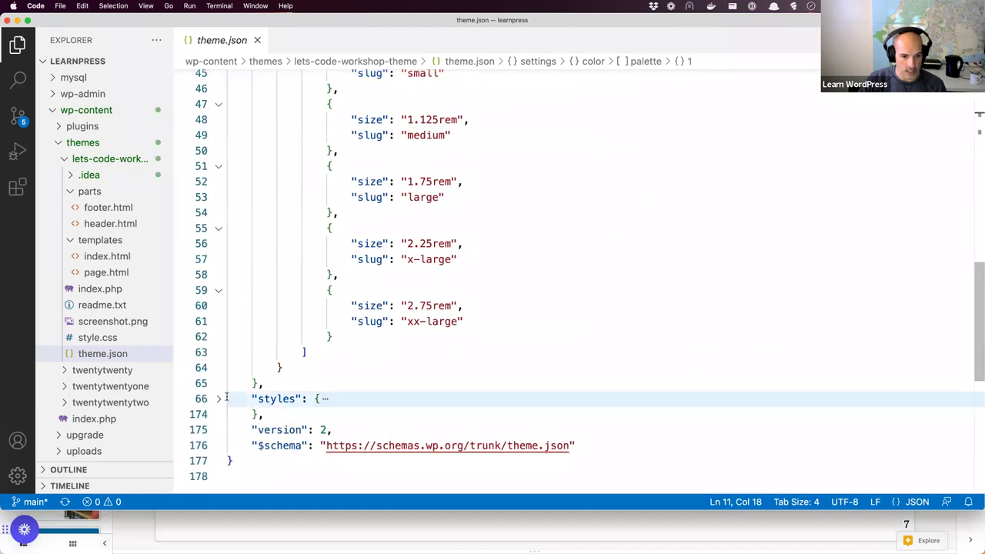
{"action": "scroll", "coordinate": [441, 331], "scroll_direction": "up", "scroll_amount": 15}
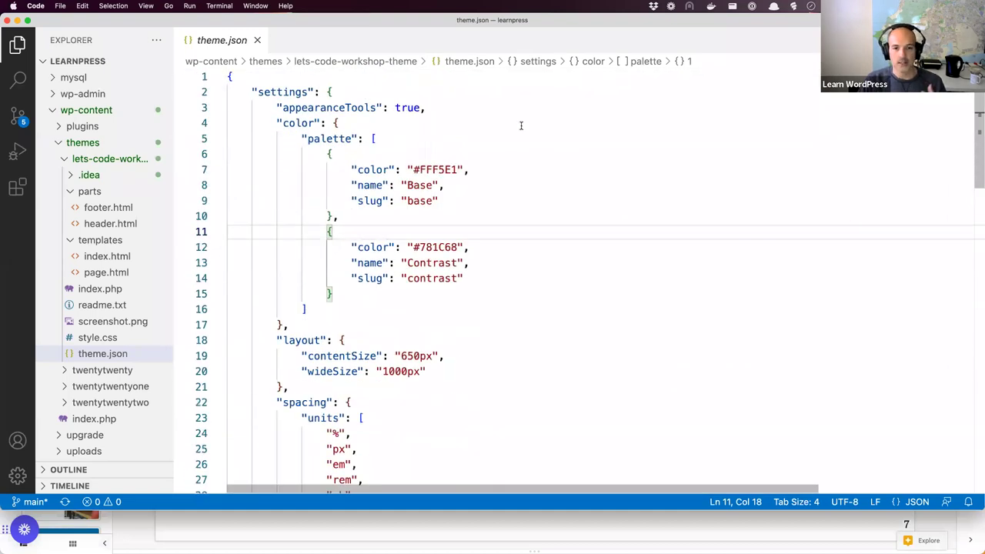
Review the appearanceTools, color palette, layout and spacing units settings in theme.json
{"action": "left_click", "coordinate": [474, 107]}
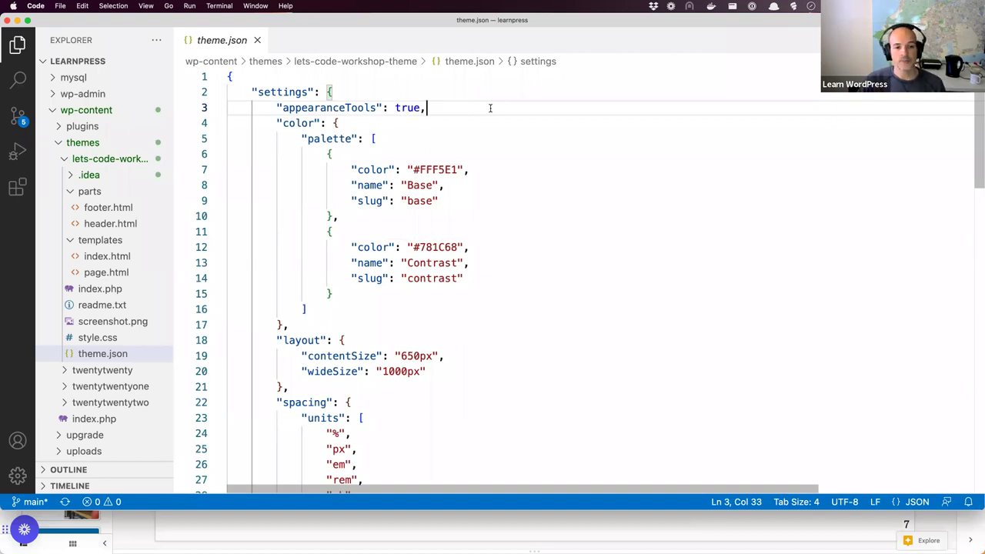
{"action": "left_click", "coordinate": [459, 200]}
{"action": "left_click", "coordinate": [481, 278]}
{"action": "left_click", "coordinate": [474, 168]}
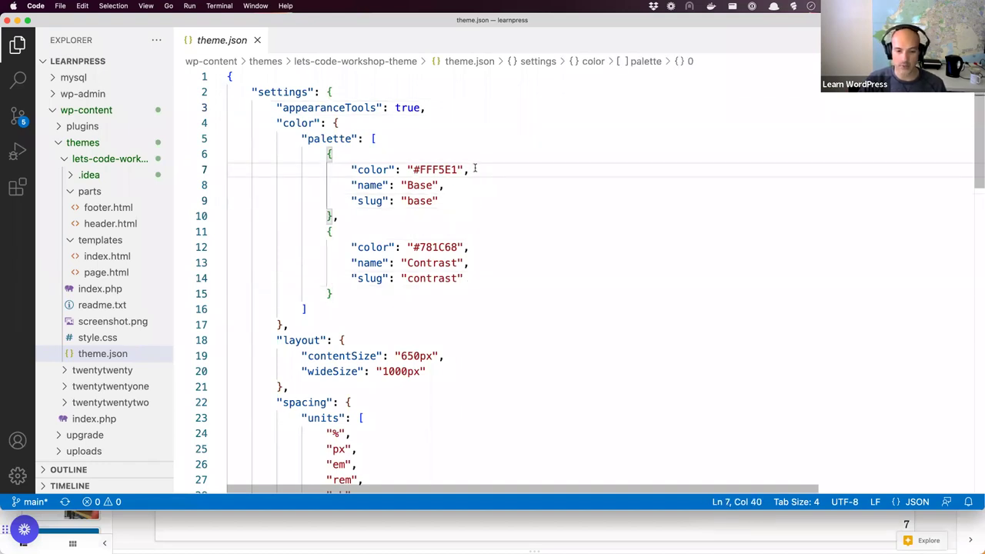
{"action": "scroll", "coordinate": [475, 168], "scroll_direction": "down", "scroll_amount": 3}
{"action": "left_click", "coordinate": [476, 275]}
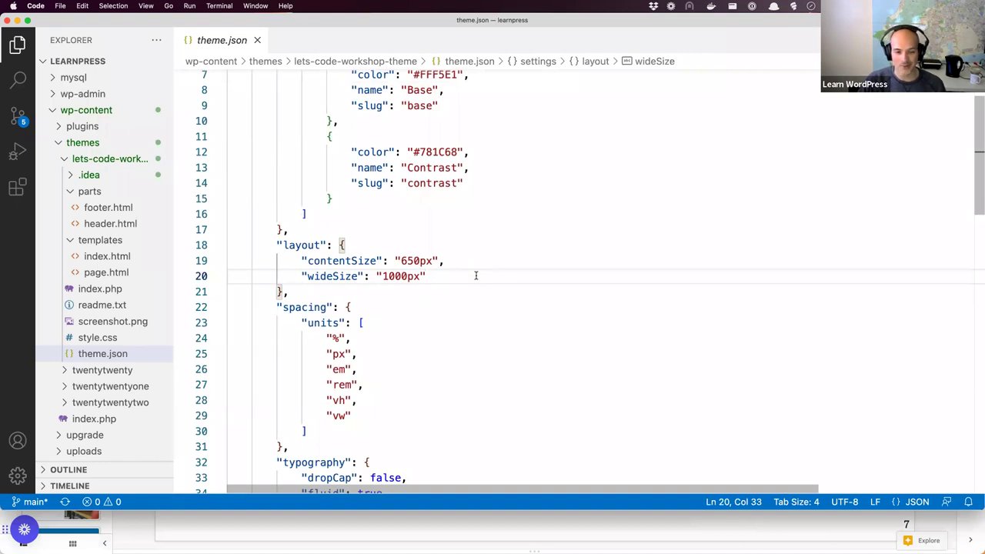
{"action": "scroll", "coordinate": [475, 270], "scroll_direction": "down", "scroll_amount": 3}
{"action": "left_click", "coordinate": [462, 341]}
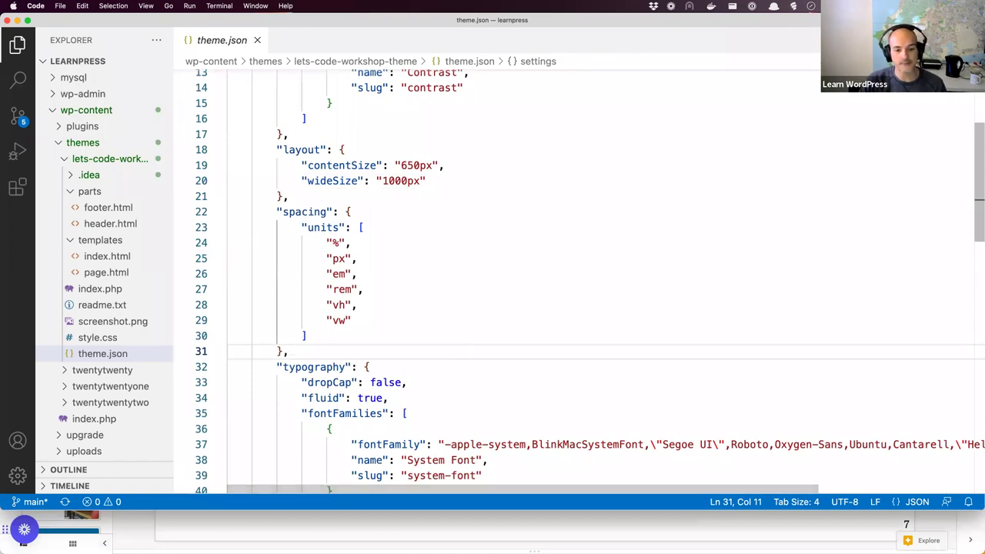
Examine the typography settings in theme.json, covering the system font family and the font sizes from small to xx-large
{"action": "scroll", "coordinate": [683, 306], "scroll_direction": "down", "scroll_amount": 2}
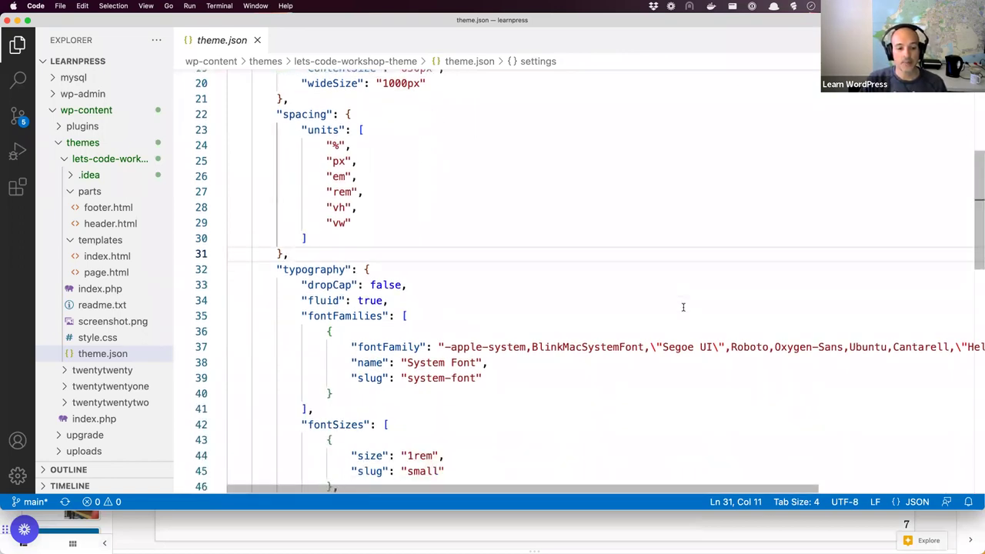
{"action": "scroll", "coordinate": [683, 307], "scroll_direction": "down", "scroll_amount": 1}
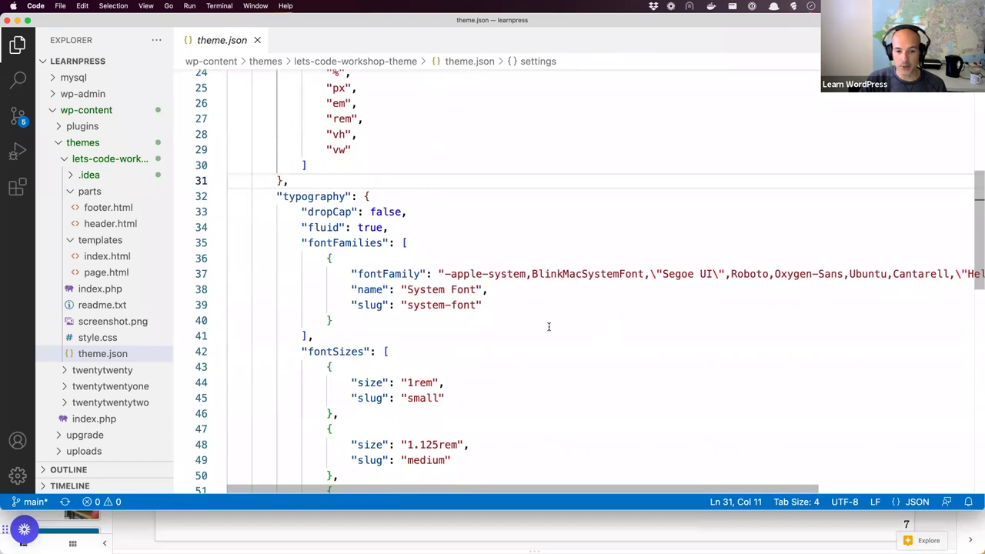
{"action": "left_click", "coordinate": [490, 306]}
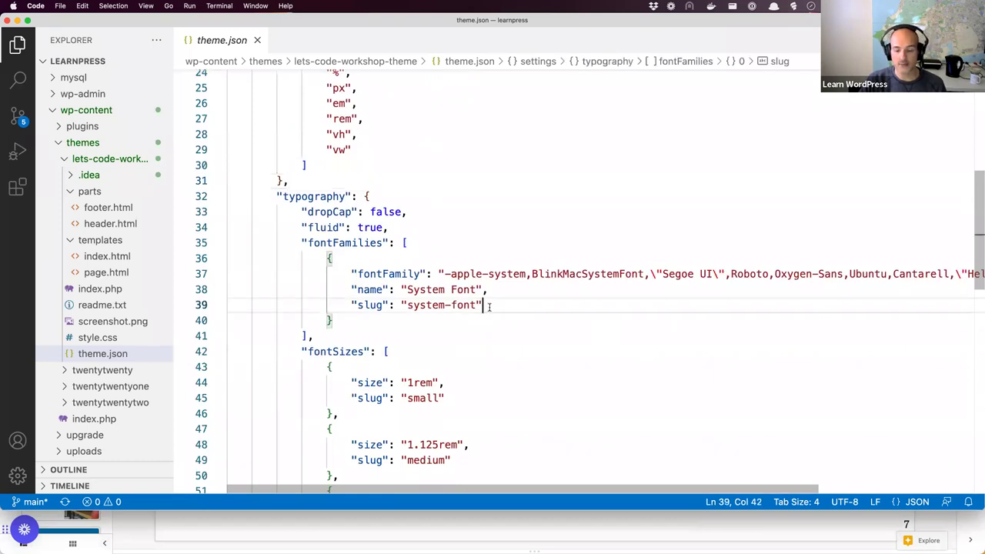
{"action": "double_click", "coordinate": [542, 274]}
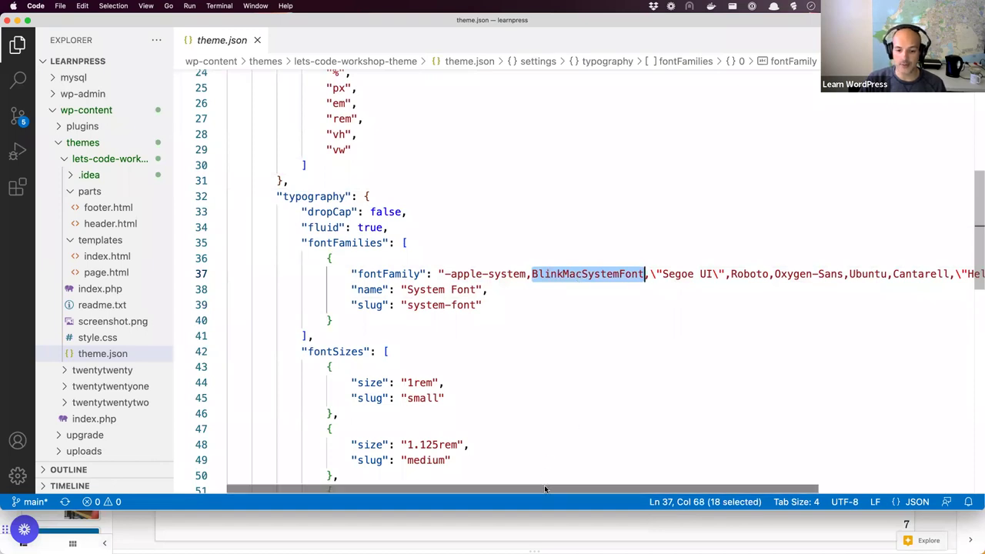
{"action": "left_click_drag", "start_coordinate": [544, 489], "coordinate": [516, 488]}
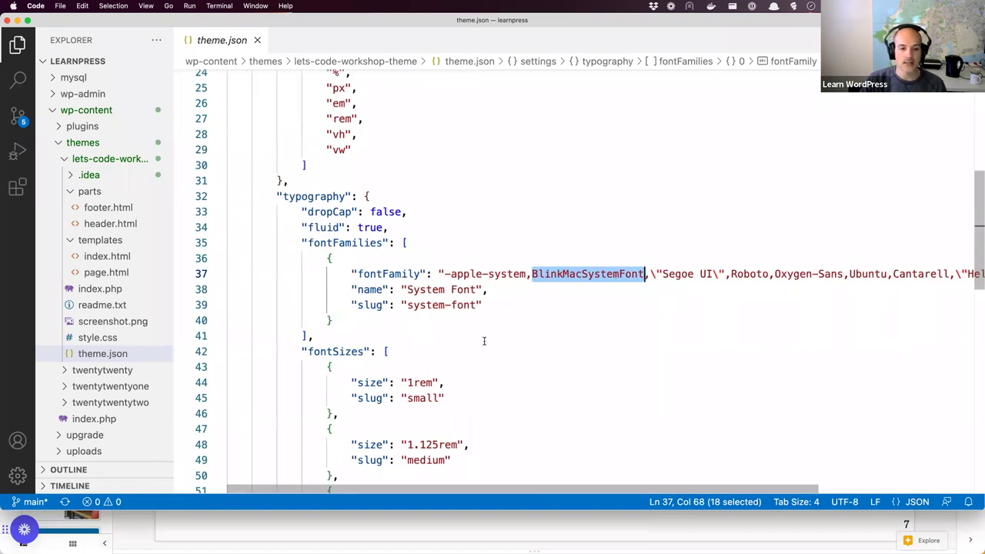
{"action": "scroll", "coordinate": [484, 341], "scroll_direction": "down", "scroll_amount": 5}
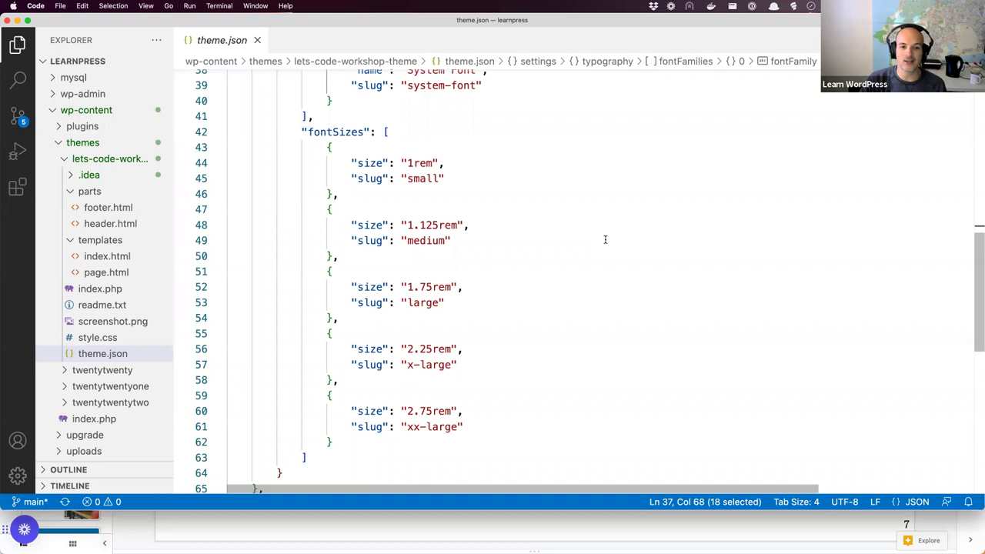
{"action": "scroll", "coordinate": [572, 213], "scroll_direction": "down", "scroll_amount": 1}
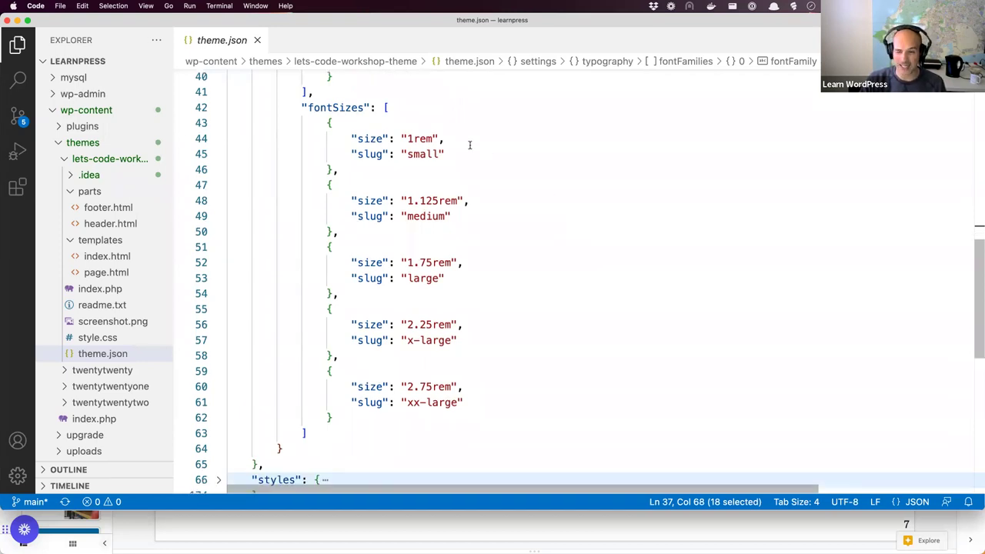
{"action": "left_click", "coordinate": [474, 216]}
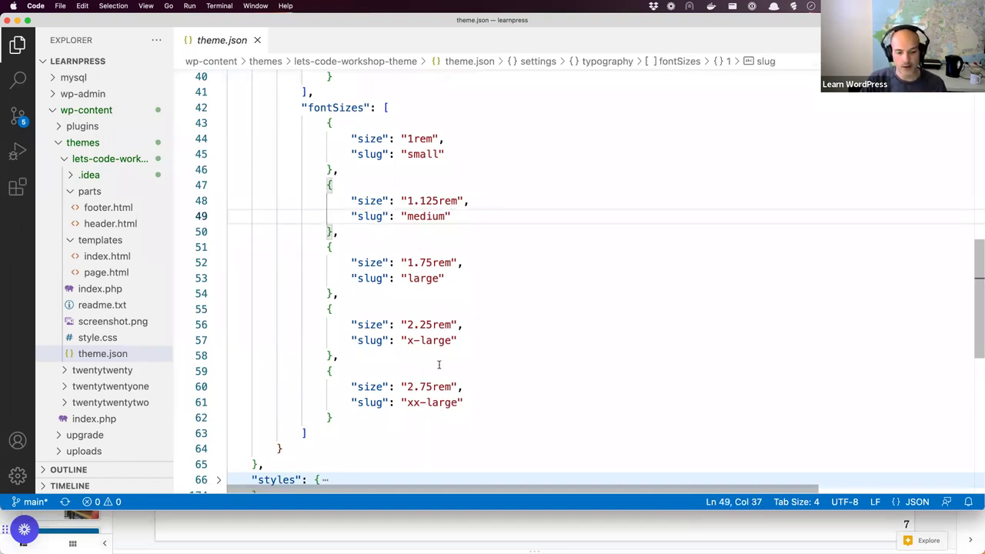
{"action": "scroll", "coordinate": [499, 294], "scroll_direction": "down", "scroll_amount": 2}
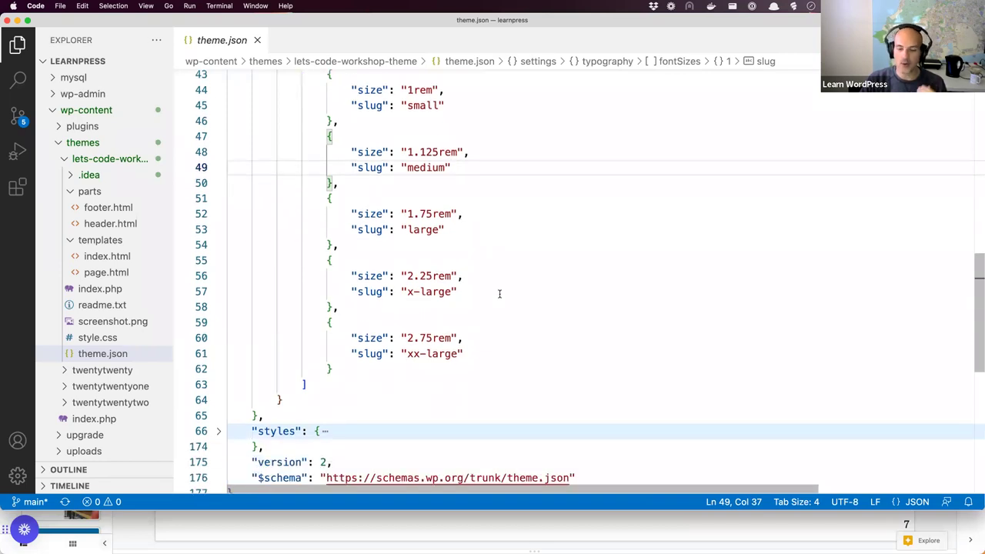
Switch to the Twenty Twenty Three (Community) Figma file in Brave and show its Styles page
{"action": "left_click", "coordinate": [317, 537]}
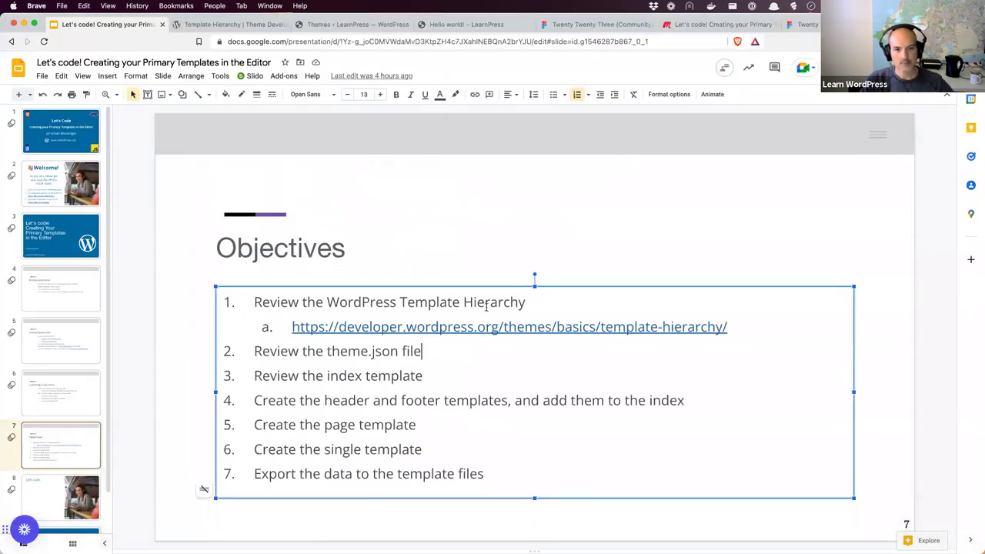
{"action": "left_click", "coordinate": [608, 27]}
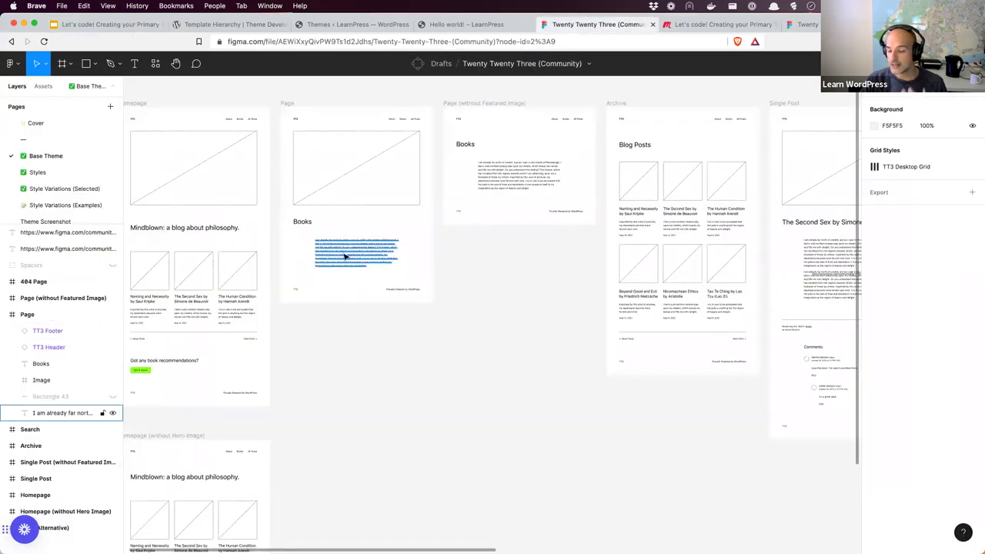
{"action": "left_click", "coordinate": [44, 173]}
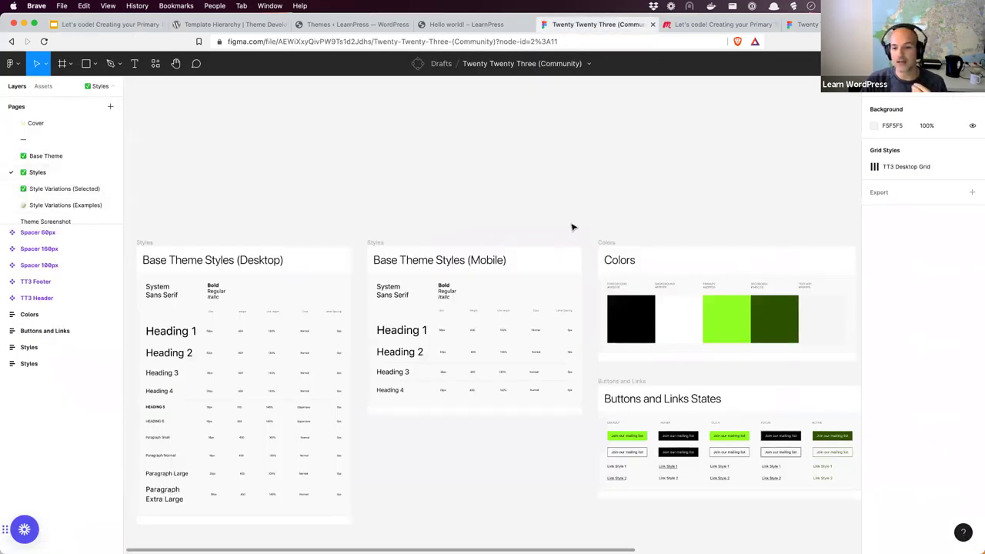
Examine the Base Theme Styles (Desktop) table up close for the font, heading and paragraph specifications
{"action": "scroll", "coordinate": [572, 227], "scroll_direction": "down", "scroll_amount": 3}
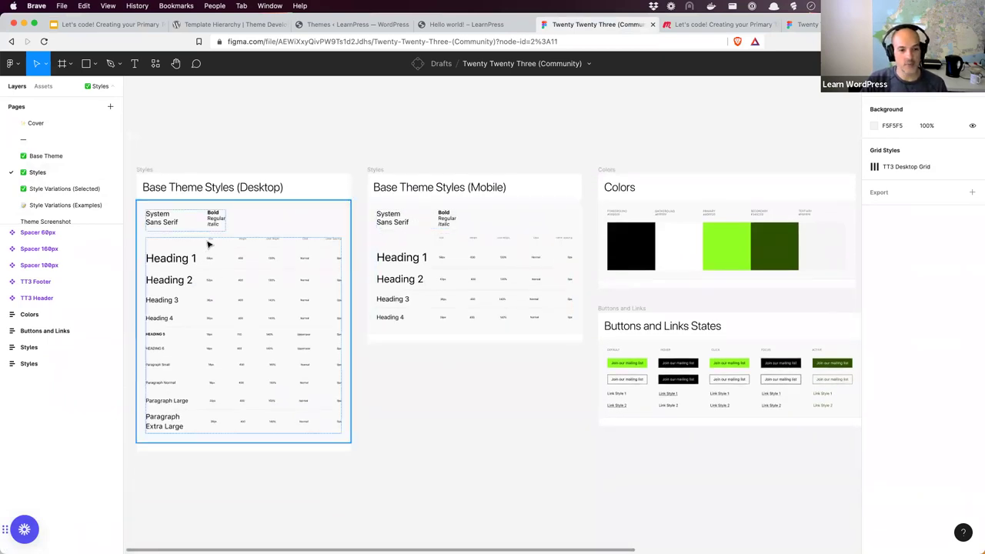
{"action": "left_click", "coordinate": [172, 223]}
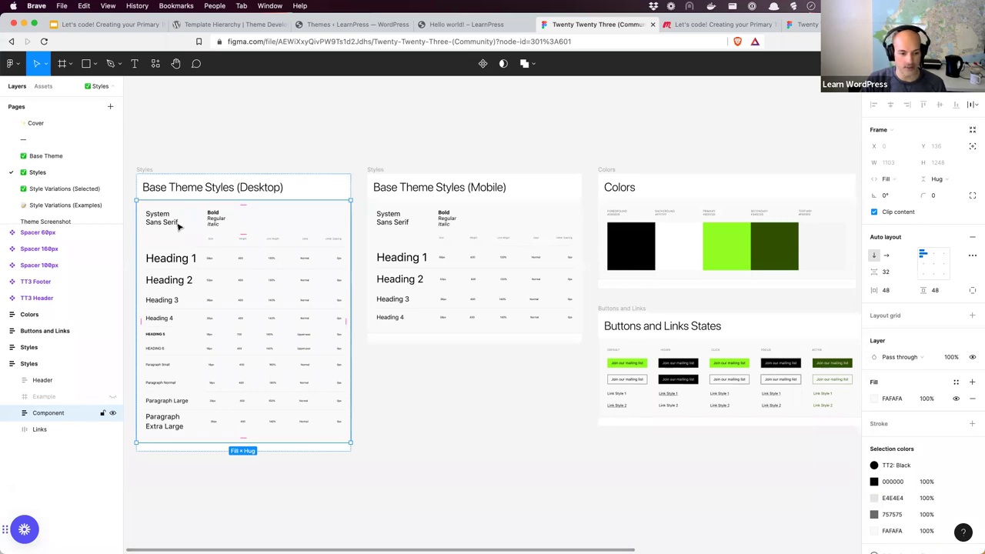
{"action": "scroll", "coordinate": [194, 279], "scroll_direction": "up", "scroll_amount": 3}
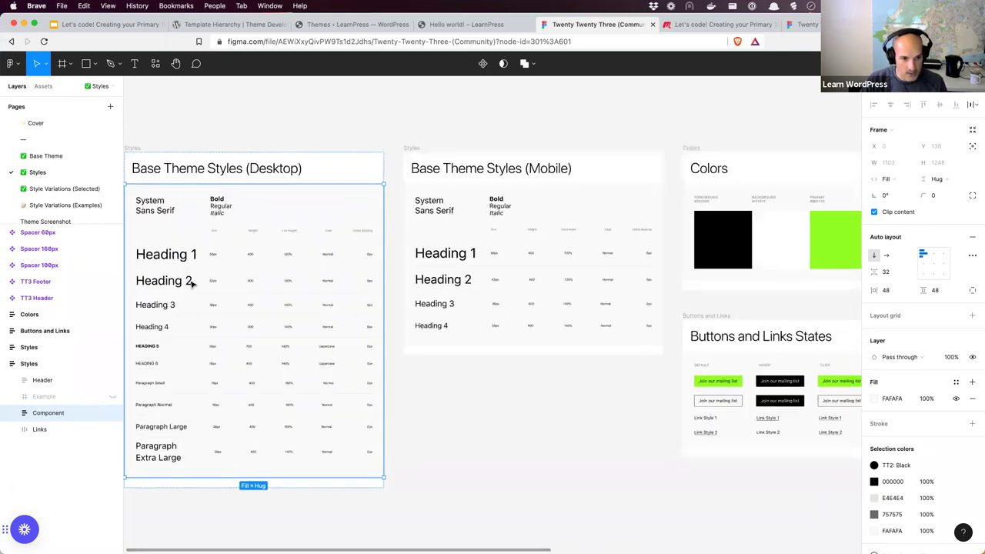
{"action": "scroll", "coordinate": [204, 282], "scroll_direction": "up", "scroll_amount": 4}
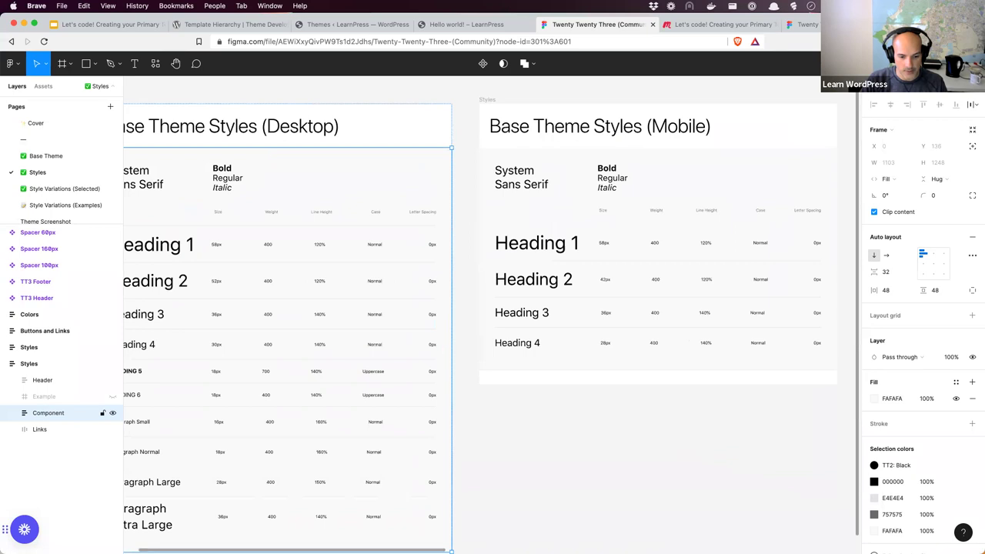
{"action": "scroll", "coordinate": [277, 244], "scroll_direction": "left", "scroll_amount": 5}
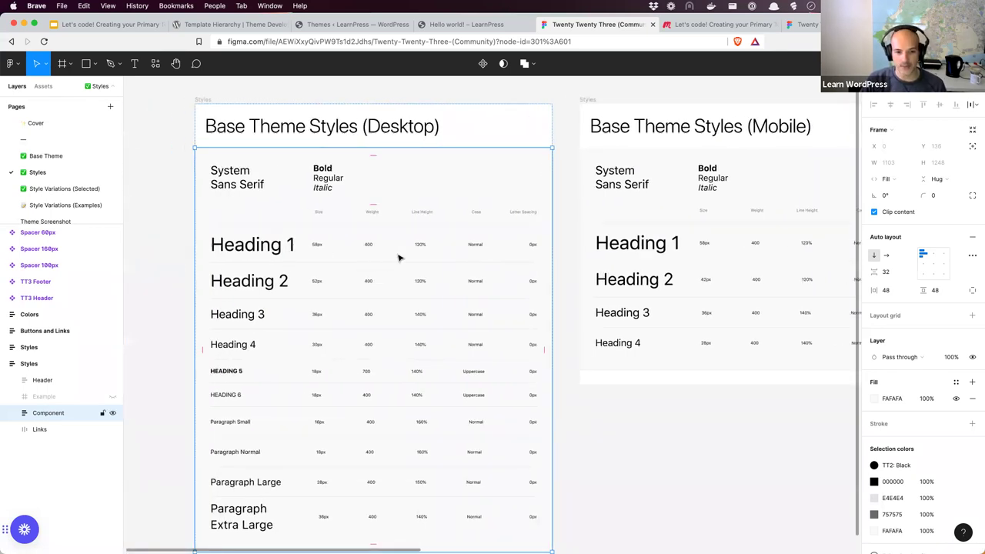
{"action": "scroll", "coordinate": [458, 259], "scroll_direction": "down", "scroll_amount": 3}
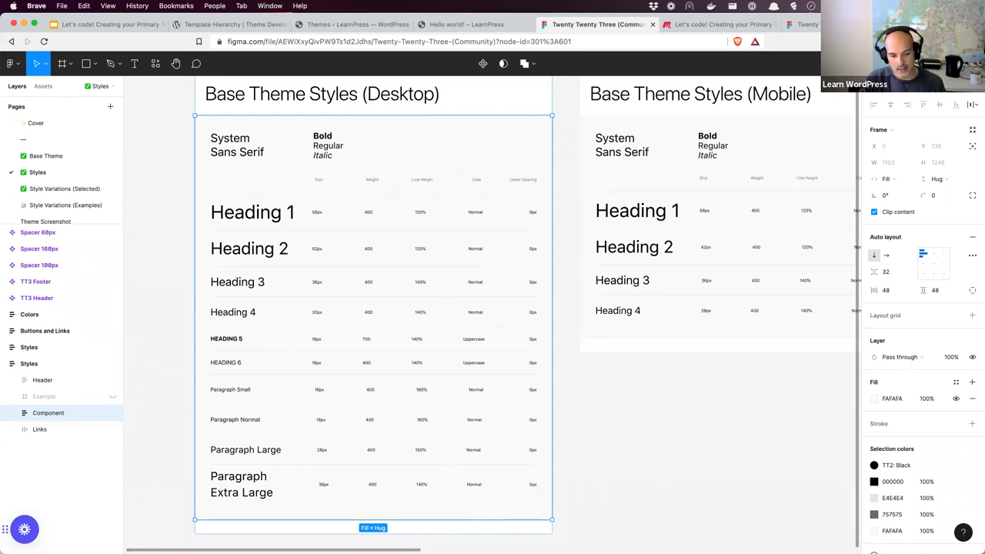
Look over the mobile styles, colors, button and link states, spacers, header and footer, and select the Colors component
{"action": "scroll", "coordinate": [492, 314], "scroll_direction": "right", "scroll_amount": 10}
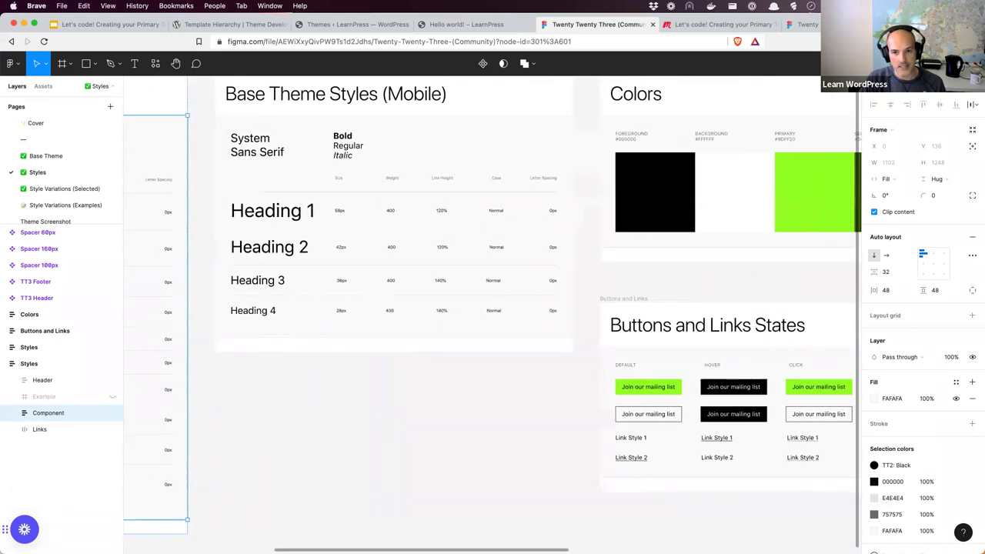
{"action": "scroll", "coordinate": [552, 280], "scroll_direction": "right", "scroll_amount": 6}
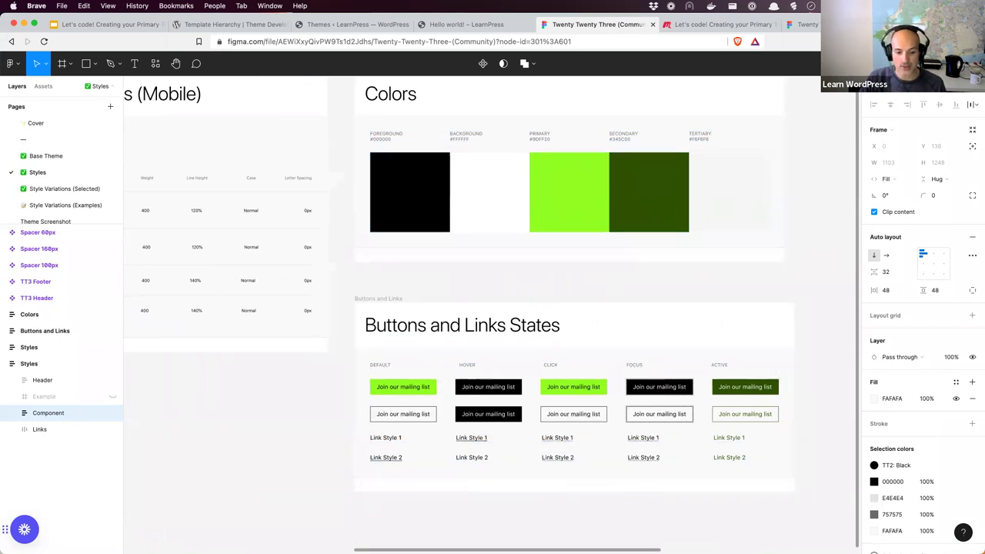
{"action": "scroll", "coordinate": [453, 283], "scroll_direction": "right", "scroll_amount": 15}
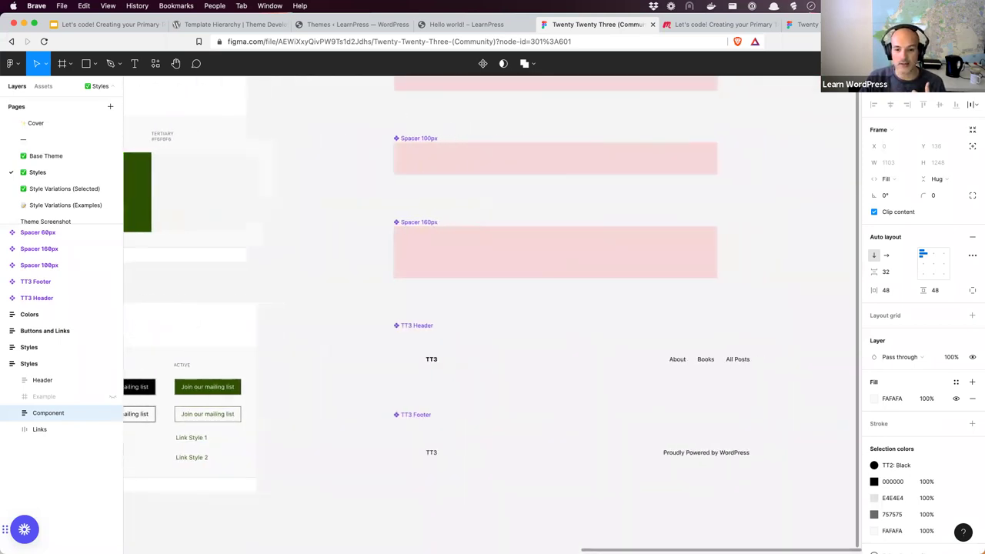
{"action": "scroll", "coordinate": [764, 391], "scroll_direction": "up", "scroll_amount": 3}
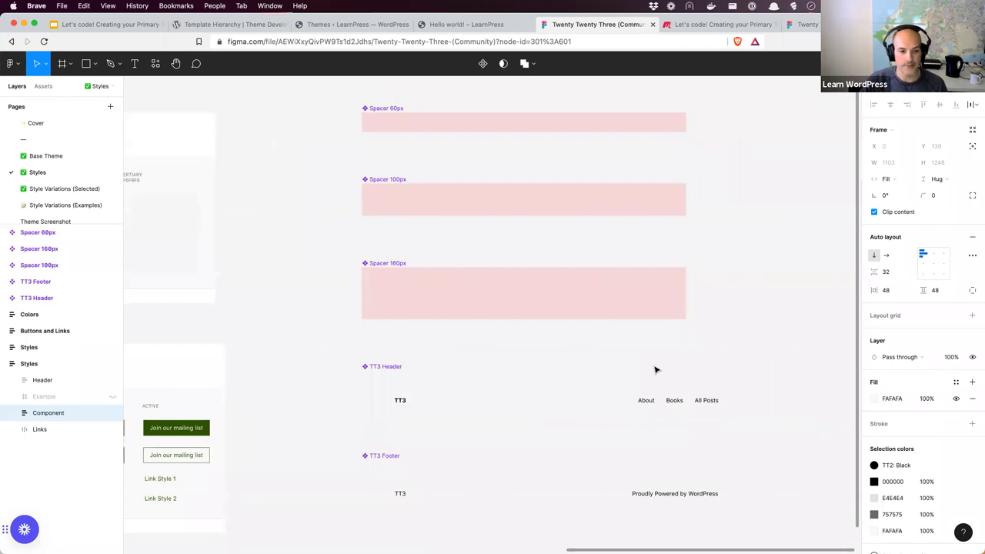
{"action": "scroll", "coordinate": [497, 398], "scroll_direction": "left", "scroll_amount": 5}
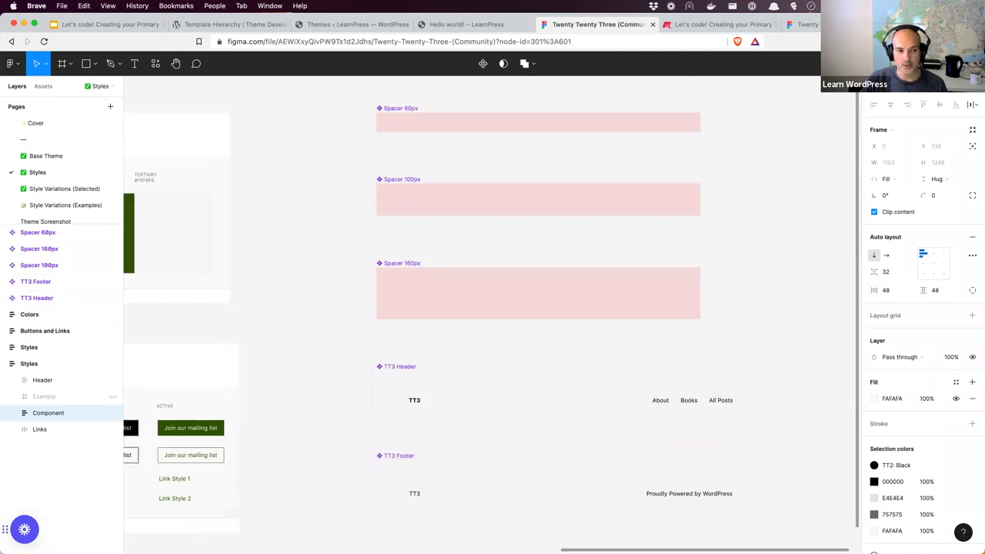
{"action": "scroll", "coordinate": [485, 363], "scroll_direction": "down", "scroll_amount": 5}
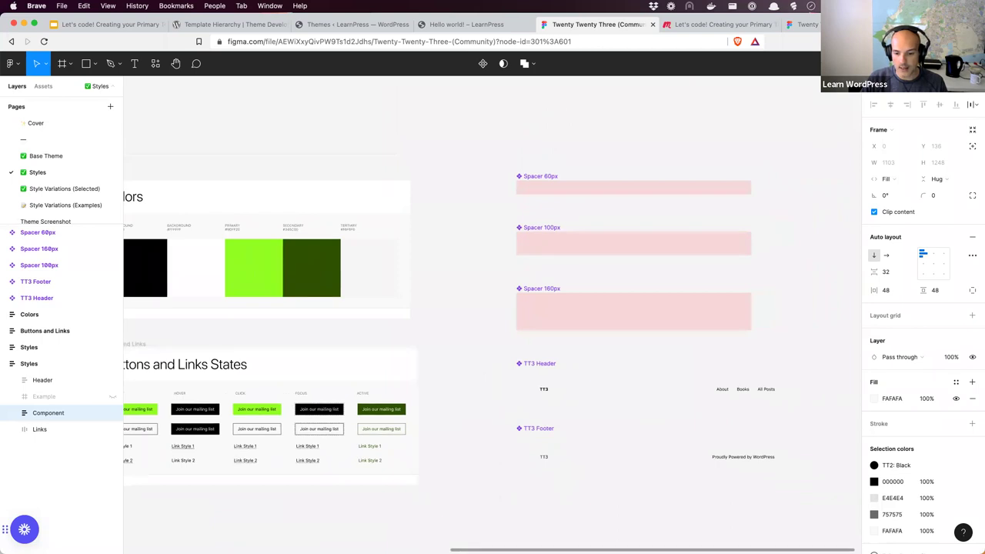
{"action": "scroll", "coordinate": [410, 288], "scroll_direction": "left", "scroll_amount": 8}
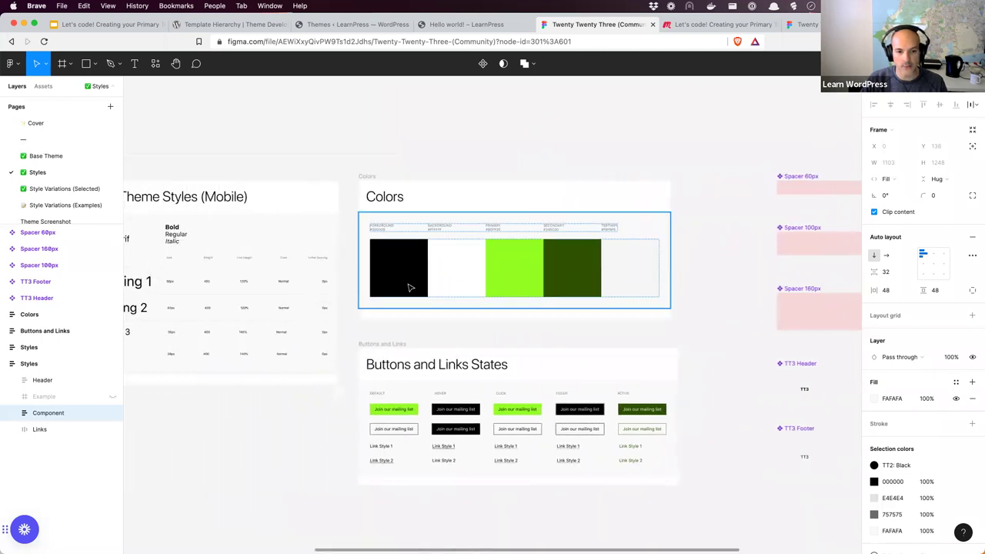
{"action": "left_click", "coordinate": [408, 285]}
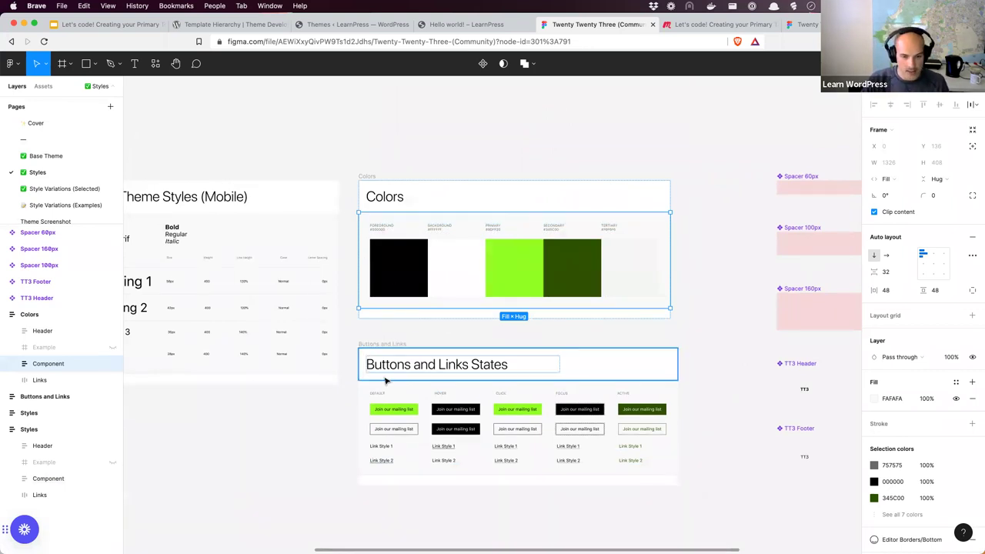
Switch to theme.json in Visual Studio Code and add an empty entry after Contrast in the color palette
{"action": "key", "text": "super+Tab"}
{"action": "scroll", "coordinate": [465, 343], "scroll_direction": "up", "scroll_amount": 10}
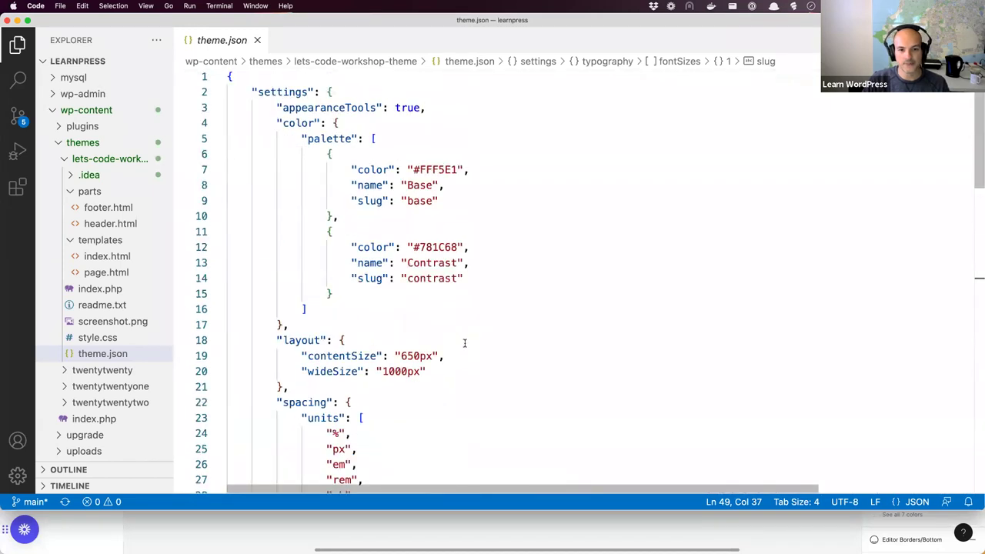
{"action": "left_click", "coordinate": [356, 290]}
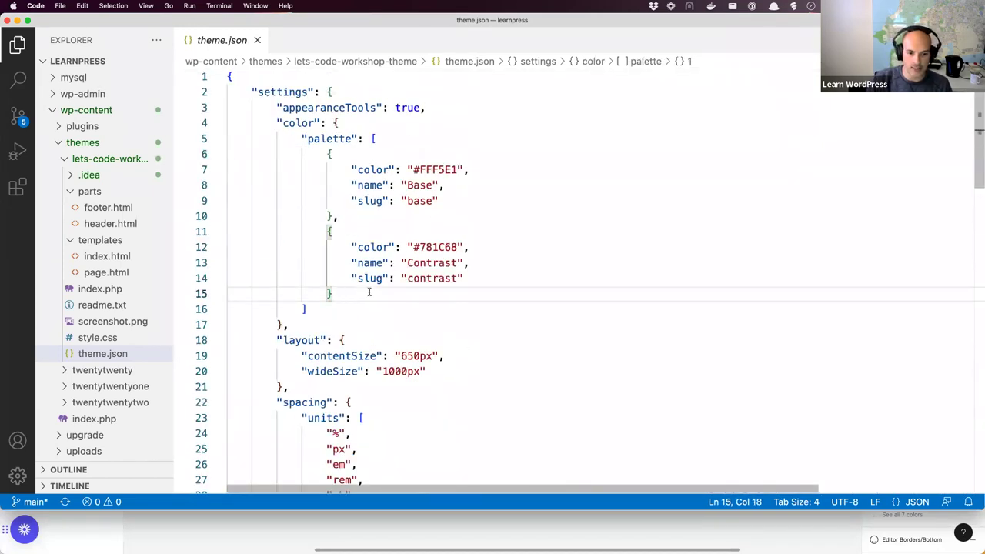
{"action": "key", "text": "Return"}
{"action": "key", "text": "BackSpace"}
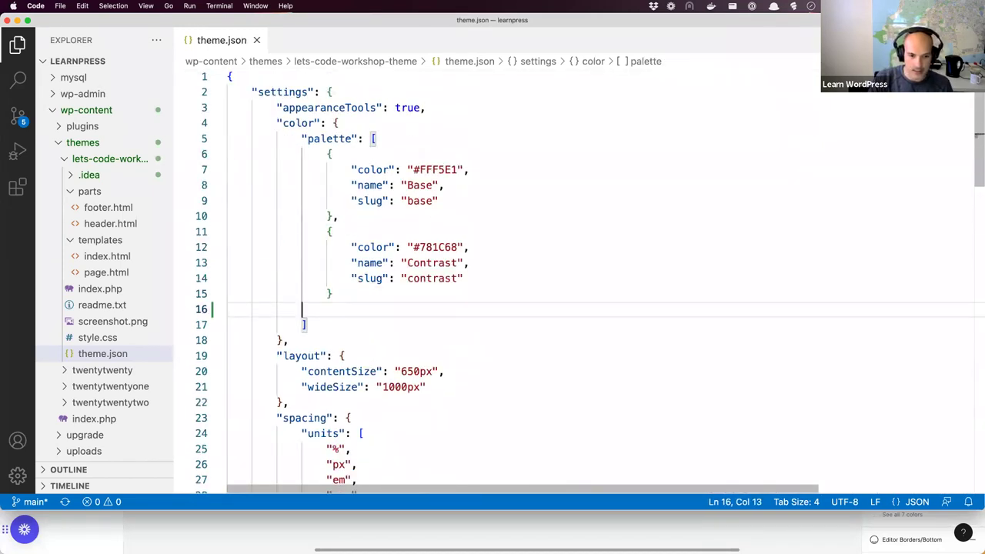
{"action": "left_click", "coordinate": [334, 295]}
{"action": "type", "text": ","}
{"action": "key", "text": "Return"}
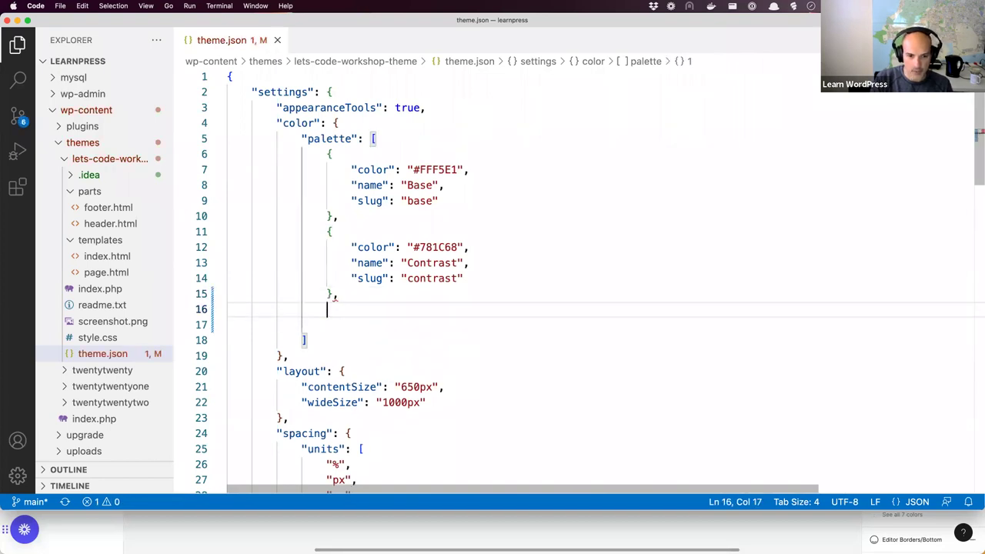
{"action": "type", "text": "{"}
{"action": "key", "text": "Return"}
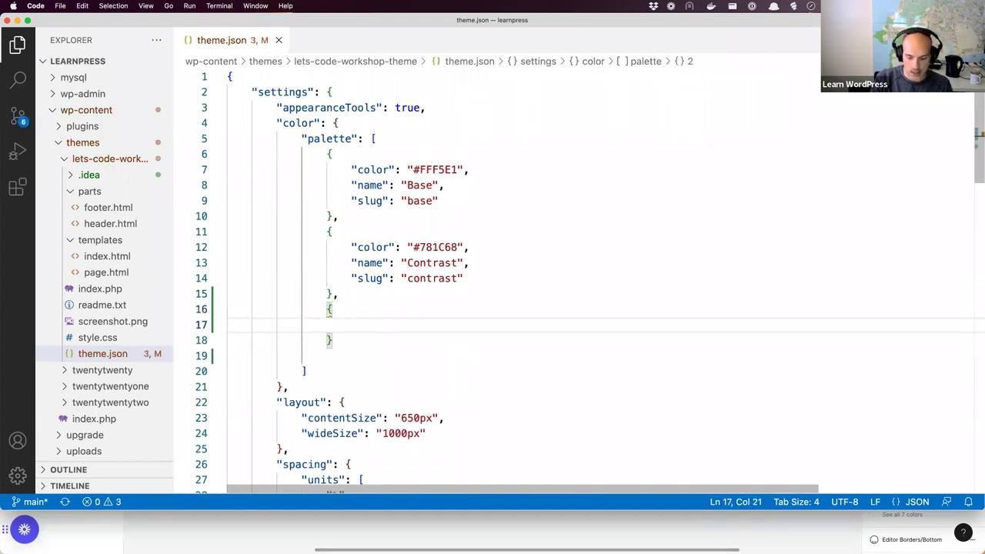
Set the new palette entry's color to #000000 and its name to Foreground, checking the name against the Figma Colors component
{"action": "type", "text": "\""}
{"action": "key", "text": "Return"}
{"action": "type", "text": "#000000\","}
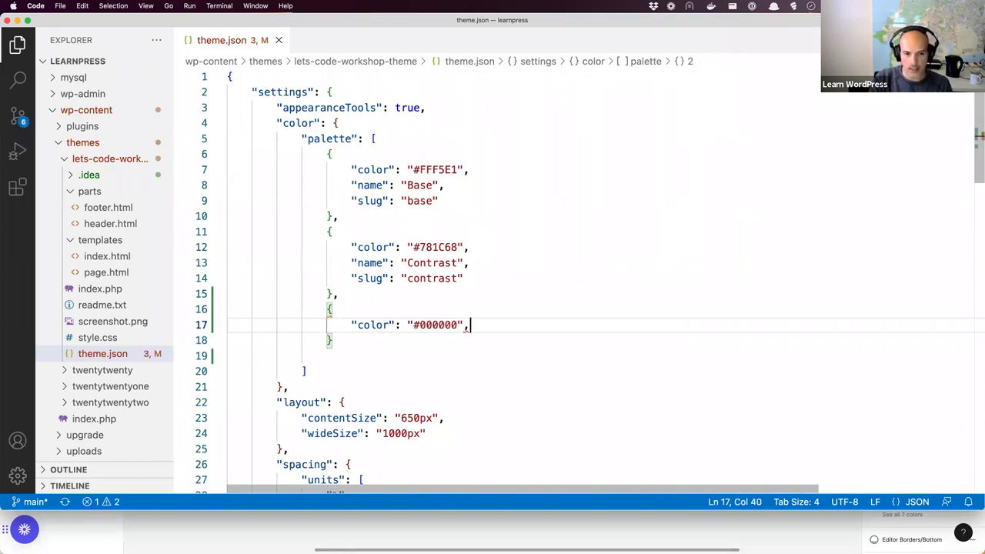
{"action": "key", "text": "Return"}
{"action": "type", "text": "\"name\""}
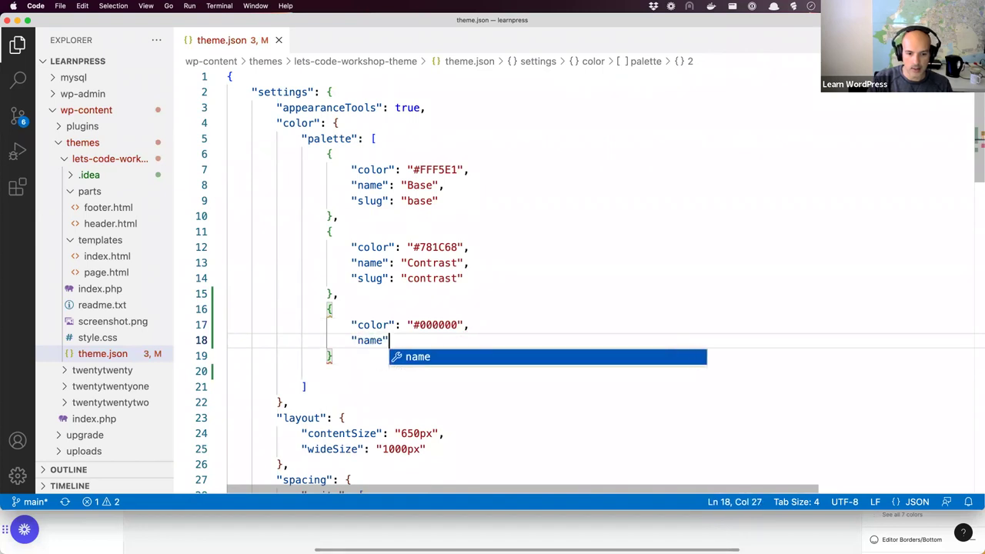
{"action": "type", "text": ":"}
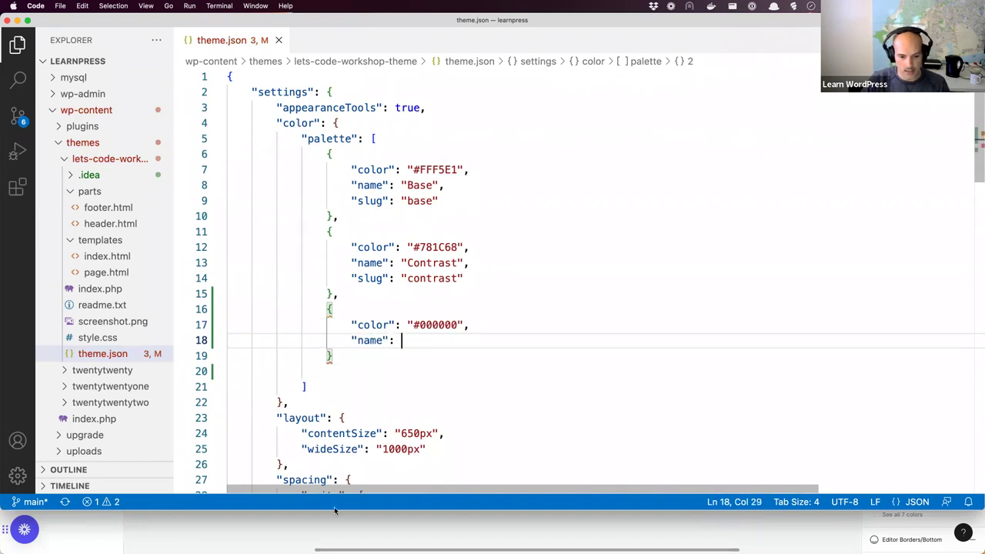
{"action": "key", "text": "super+Tab"}
{"action": "key", "text": "super+Tab"}
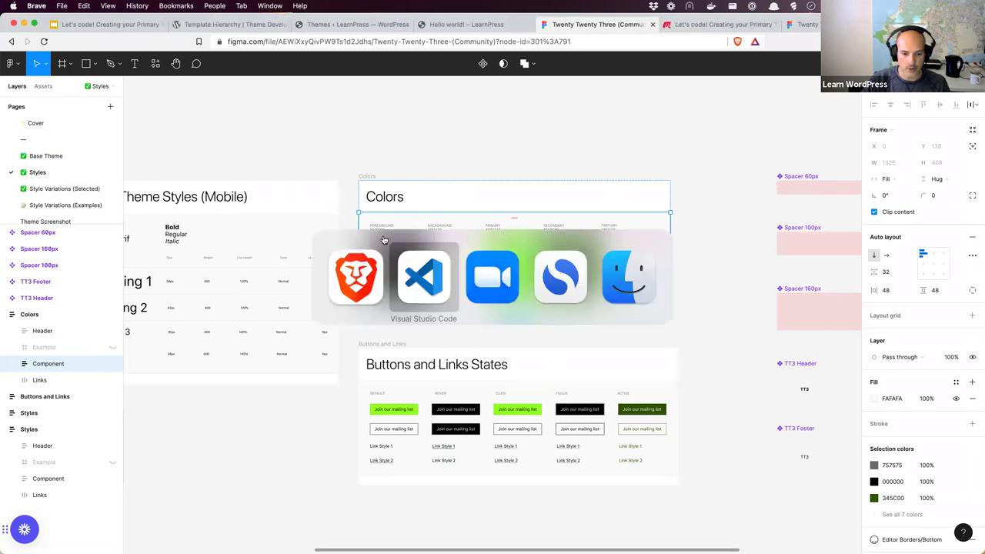
{"action": "type", "text": "\"Foreground"}
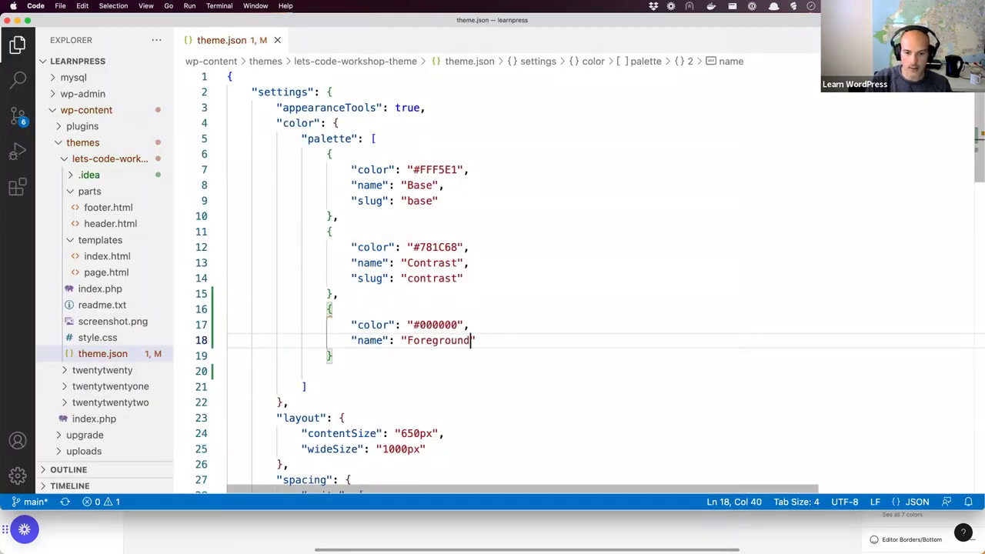
{"action": "key", "text": "Right"}
{"action": "type", "text": ","}
Add the slug foreground to the Foreground palette entry
{"action": "key", "text": "Return"}
{"action": "type", "text": "\""}
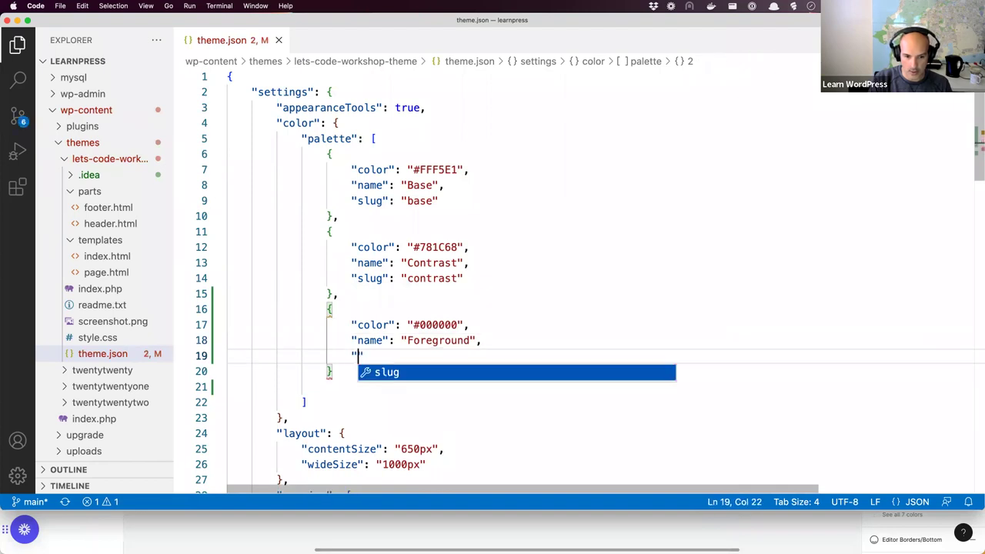
{"action": "key", "text": "Return"}
{"action": "type", "text": "foreground"}
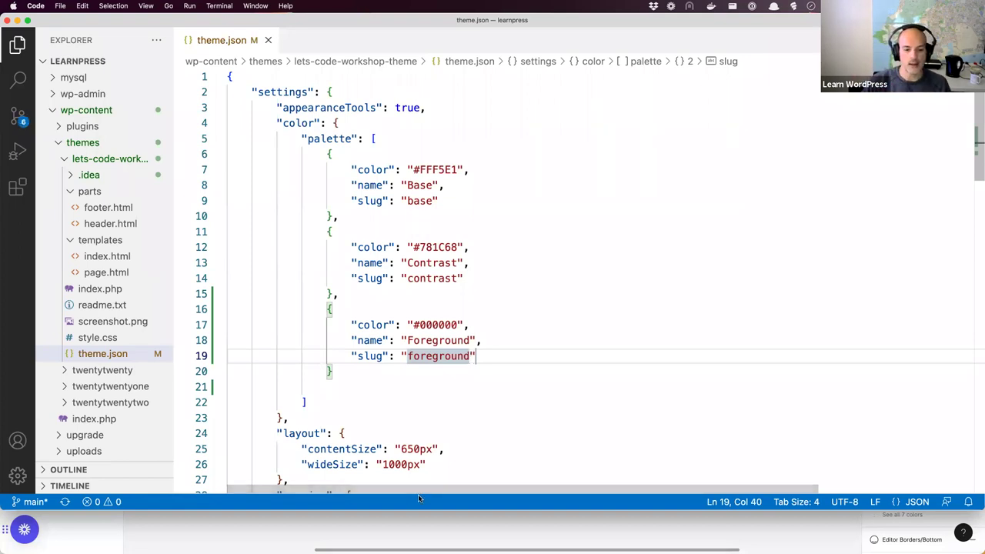
Unfold the styles section of theme.json and examine the presets assigned to the global background and text colors
{"action": "scroll", "coordinate": [399, 414], "scroll_direction": "down", "scroll_amount": 6}
{"action": "scroll", "coordinate": [398, 414], "scroll_direction": "down", "scroll_amount": 15}
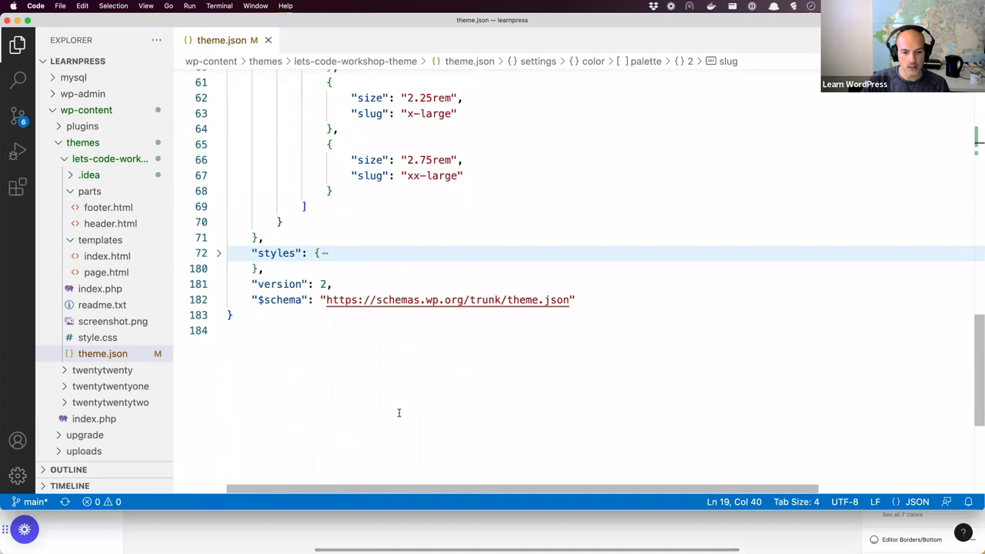
{"action": "left_click", "coordinate": [220, 230]}
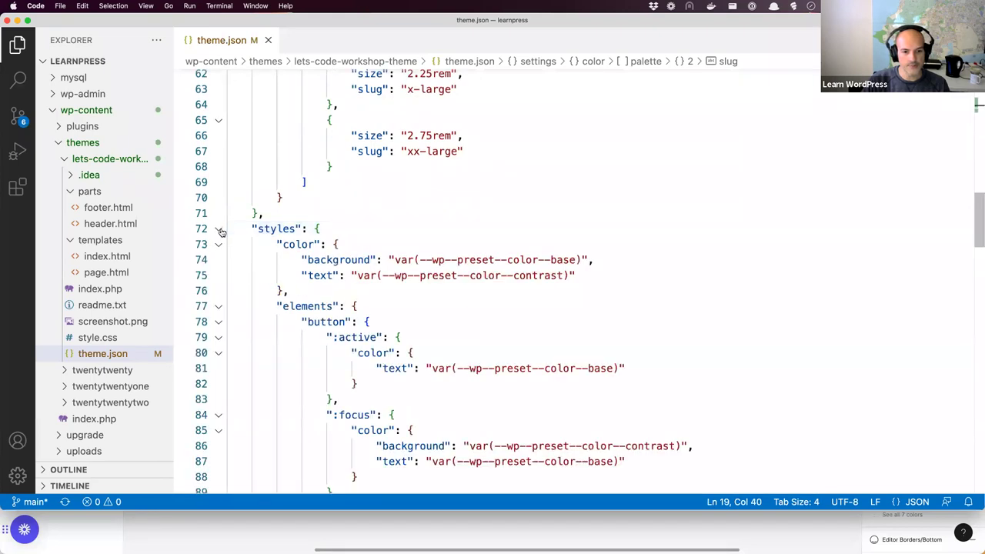
{"action": "left_click_drag", "start_coordinate": [418, 260], "coordinate": [576, 260]}
{"action": "double_click", "coordinate": [565, 260]}
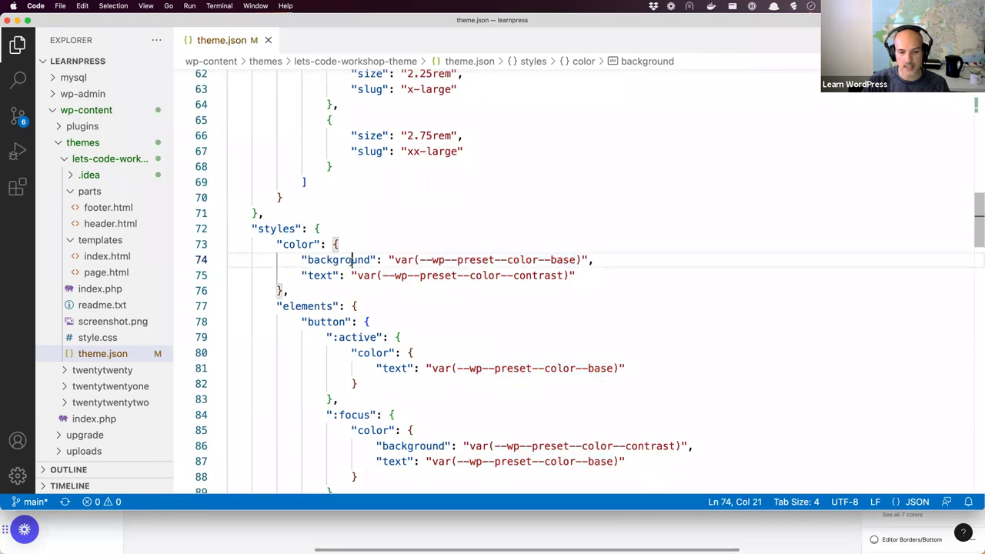
{"action": "double_click", "coordinate": [352, 259]}
{"action": "double_click", "coordinate": [538, 276]}
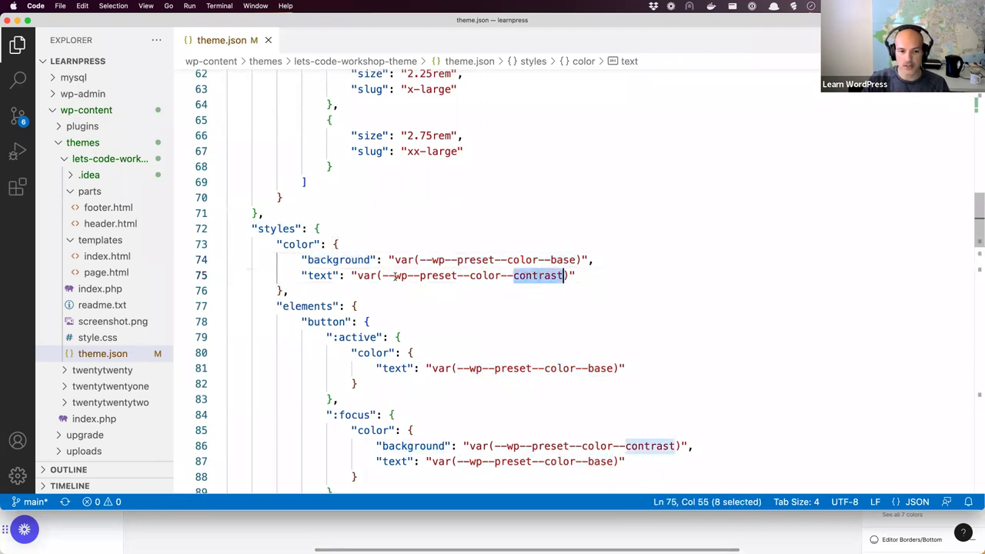
{"action": "double_click", "coordinate": [322, 276]}
Compare the palette definitions in settings with the global background and text colors in styles
{"action": "scroll", "coordinate": [548, 233], "scroll_direction": "up", "scroll_amount": 2}
{"action": "scroll", "coordinate": [548, 232], "scroll_direction": "up", "scroll_amount": 15}
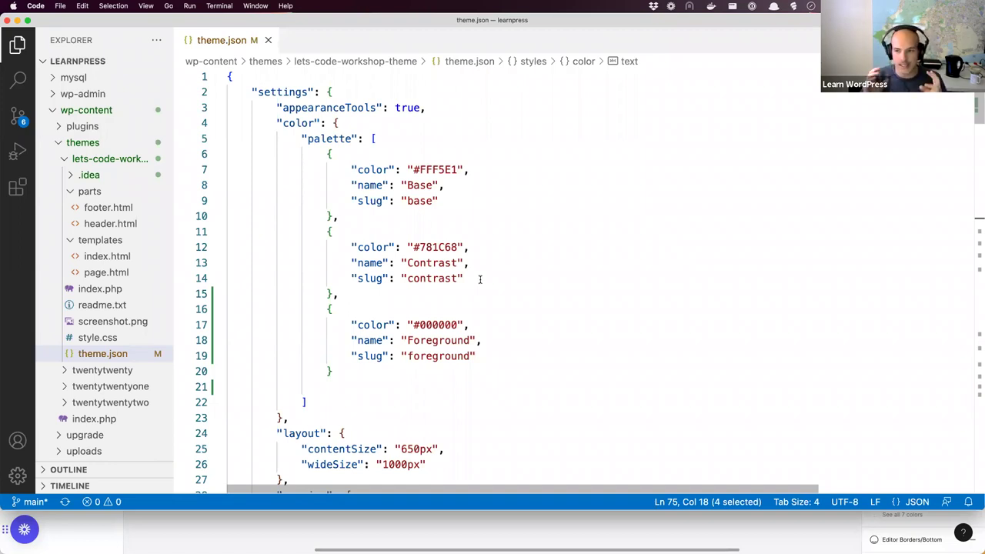
{"action": "scroll", "coordinate": [480, 284], "scroll_direction": "down", "scroll_amount": 15}
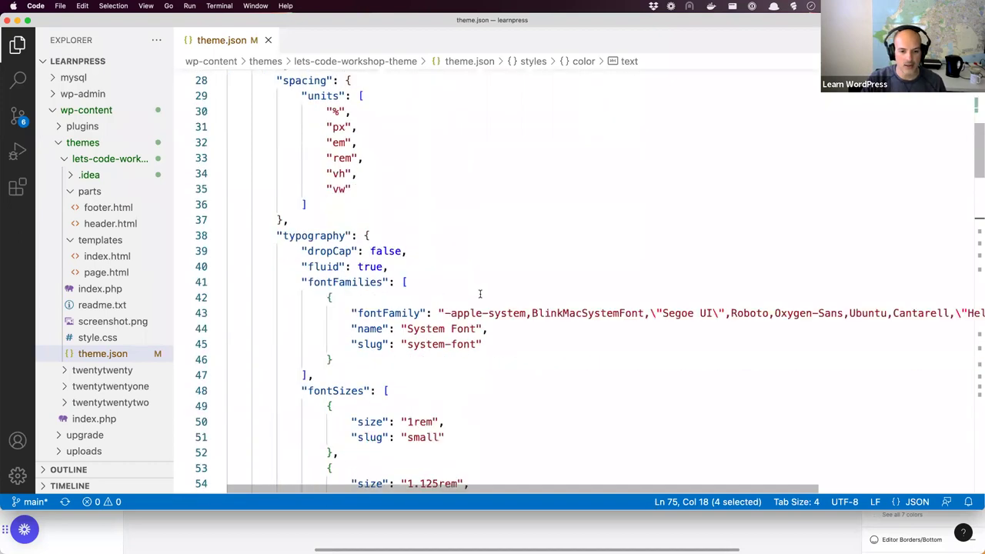
{"action": "scroll", "coordinate": [480, 294], "scroll_direction": "down", "scroll_amount": 1}
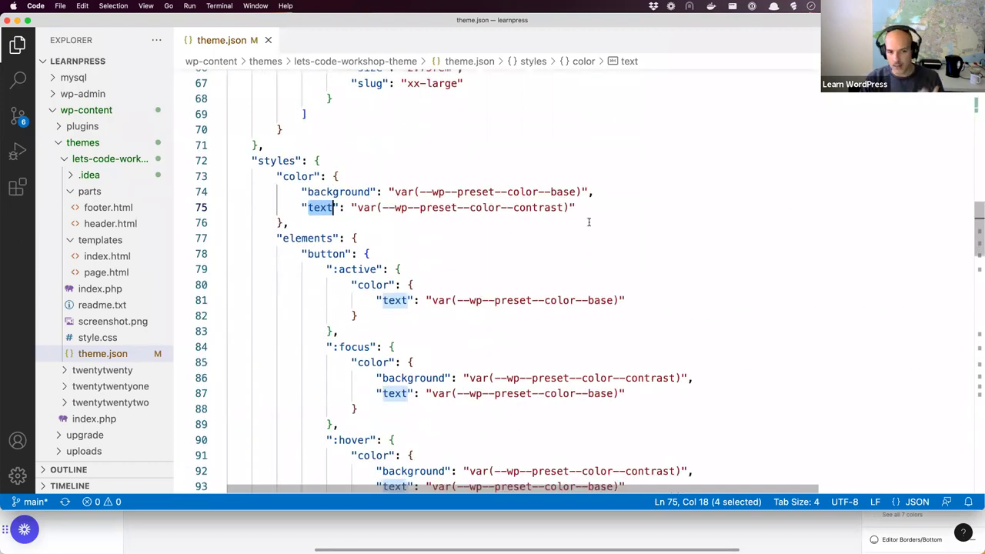
{"action": "left_click", "coordinate": [577, 208]}
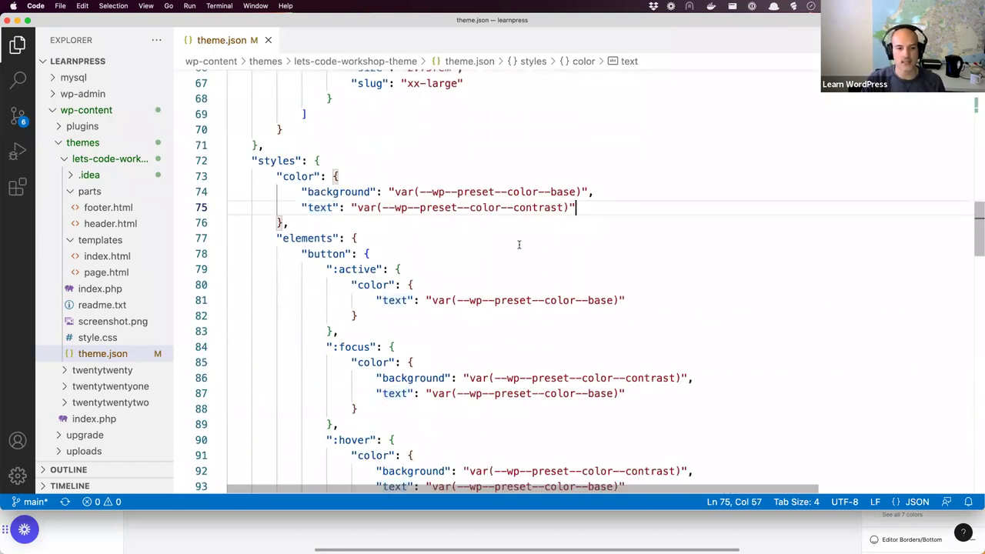
Examine the button element styles, covering the active, focus and hover states, border radius, text color and font size
{"action": "scroll", "coordinate": [518, 245], "scroll_direction": "down", "scroll_amount": 1}
{"action": "scroll", "coordinate": [519, 244], "scroll_direction": "down", "scroll_amount": 2}
{"action": "left_click", "coordinate": [629, 229]}
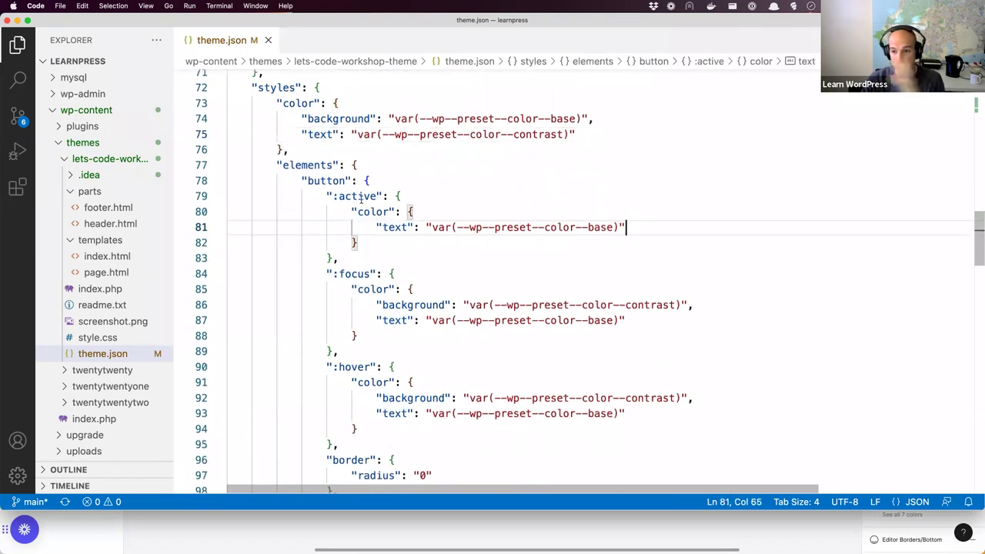
{"action": "scroll", "coordinate": [420, 254], "scroll_direction": "down", "scroll_amount": 5}
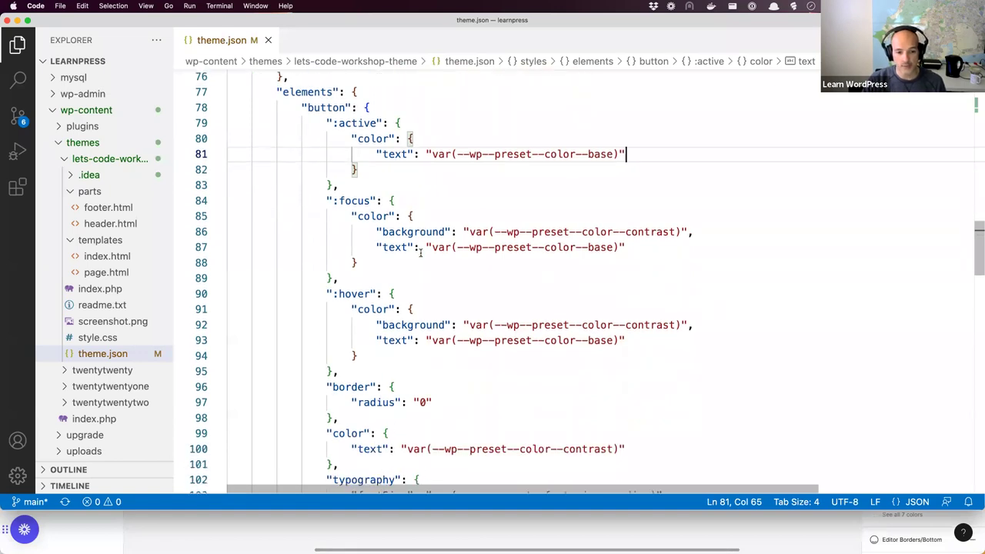
{"action": "scroll", "coordinate": [420, 253], "scroll_direction": "down", "scroll_amount": 3}
{"action": "left_click", "coordinate": [448, 281]}
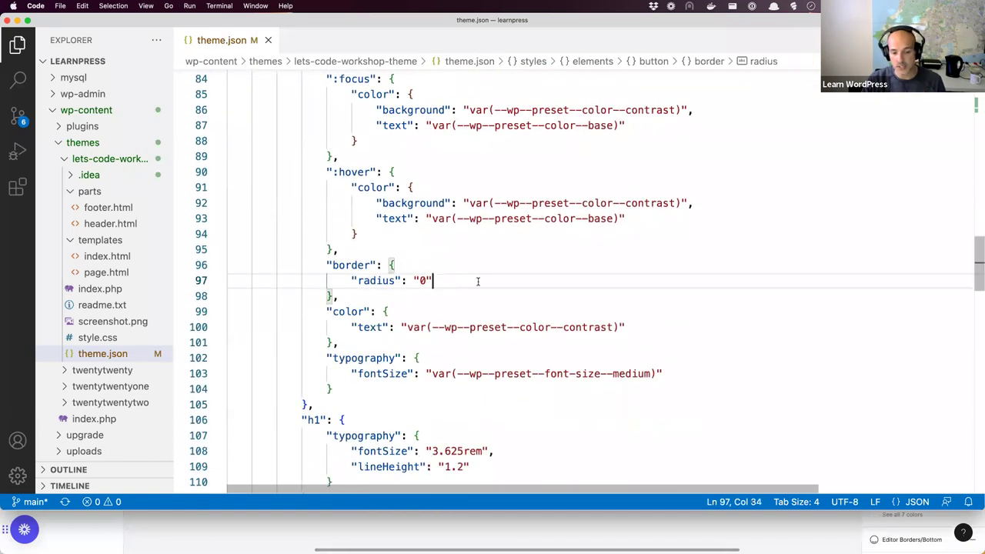
{"action": "scroll", "coordinate": [483, 295], "scroll_direction": "down", "scroll_amount": 3}
{"action": "left_click", "coordinate": [359, 238]}
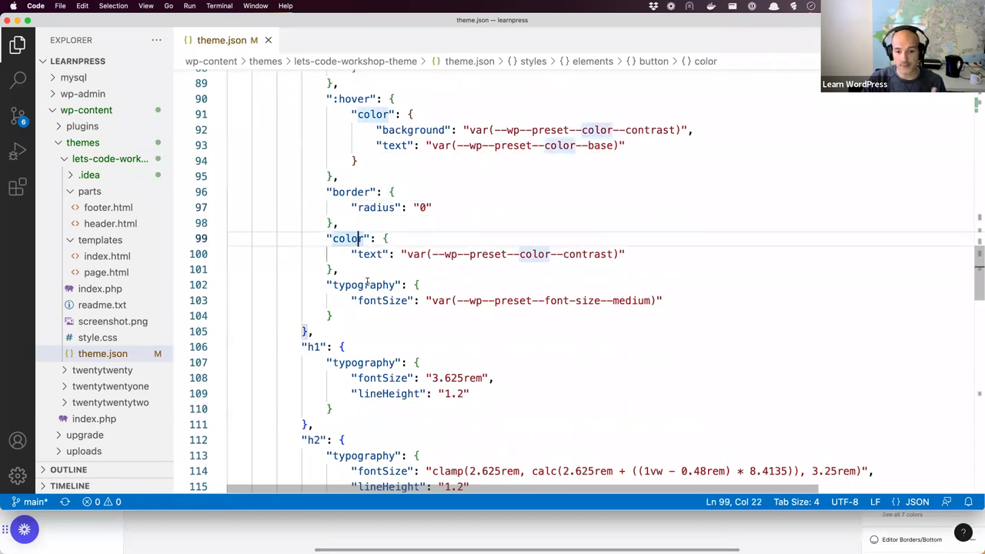
{"action": "left_click", "coordinate": [370, 285]}
{"action": "double_click", "coordinate": [633, 301]}
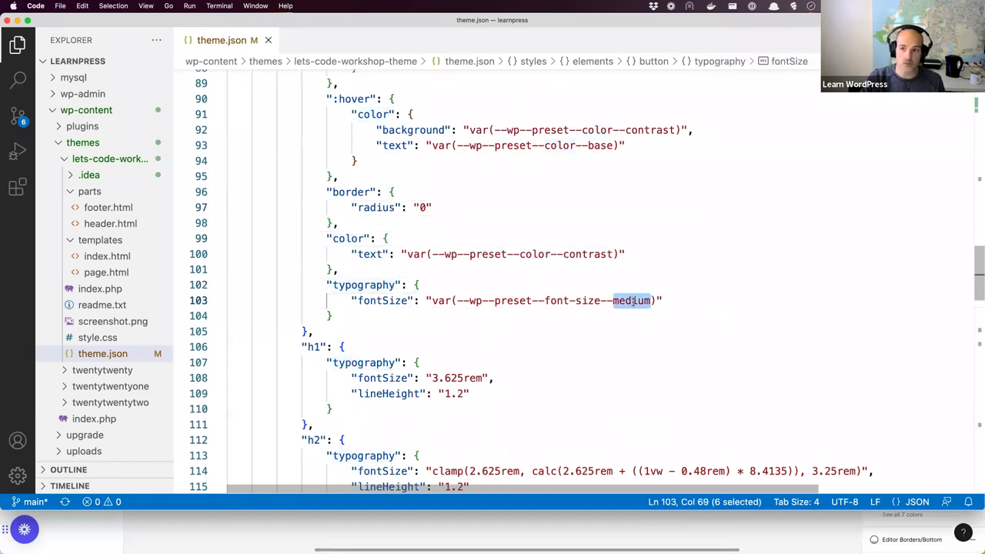
Examine the typography styles for h1 through h6 and the general heading element
{"action": "scroll", "coordinate": [566, 300], "scroll_direction": "down", "scroll_amount": 5}
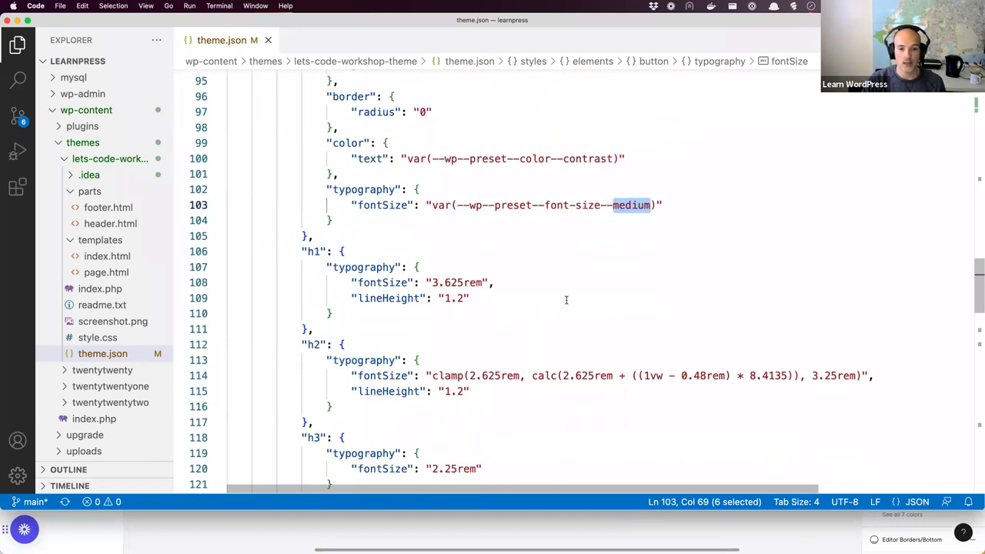
{"action": "scroll", "coordinate": [379, 261], "scroll_direction": "down", "scroll_amount": 1}
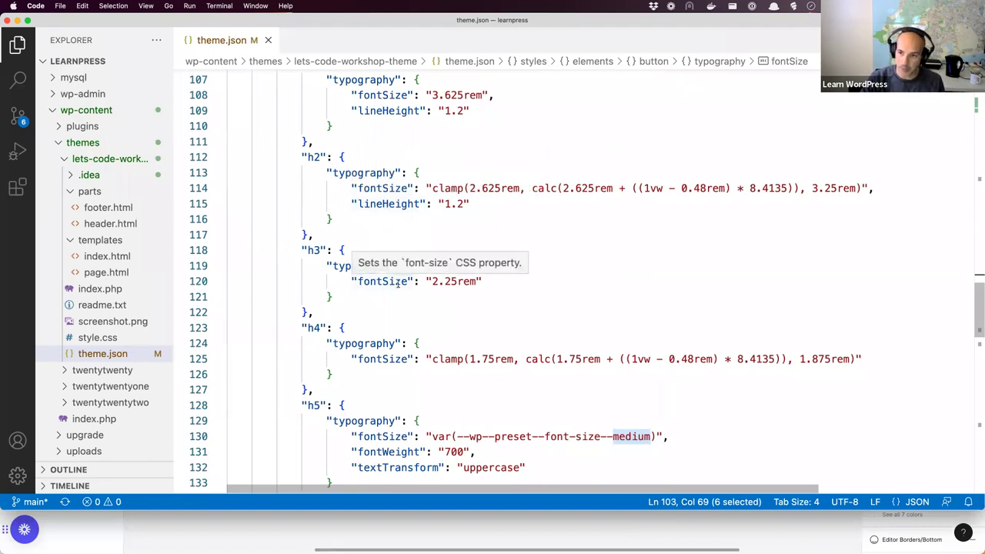
{"action": "scroll", "coordinate": [398, 283], "scroll_direction": "down", "scroll_amount": 8}
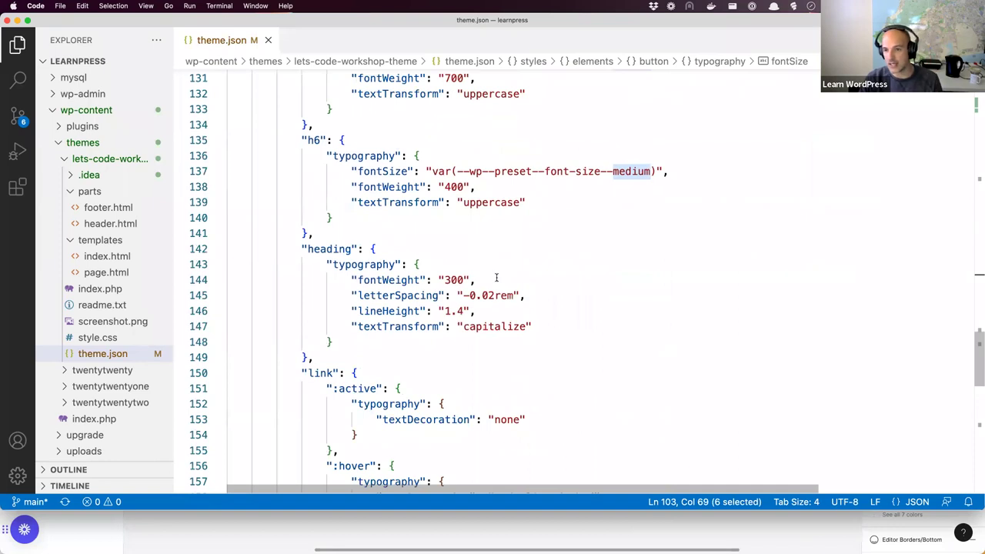
{"action": "double_click", "coordinate": [339, 249]}
Review the link states, spacing, global typography, version and schema entries through the end of theme.json
{"action": "scroll", "coordinate": [523, 276], "scroll_direction": "down", "scroll_amount": 6}
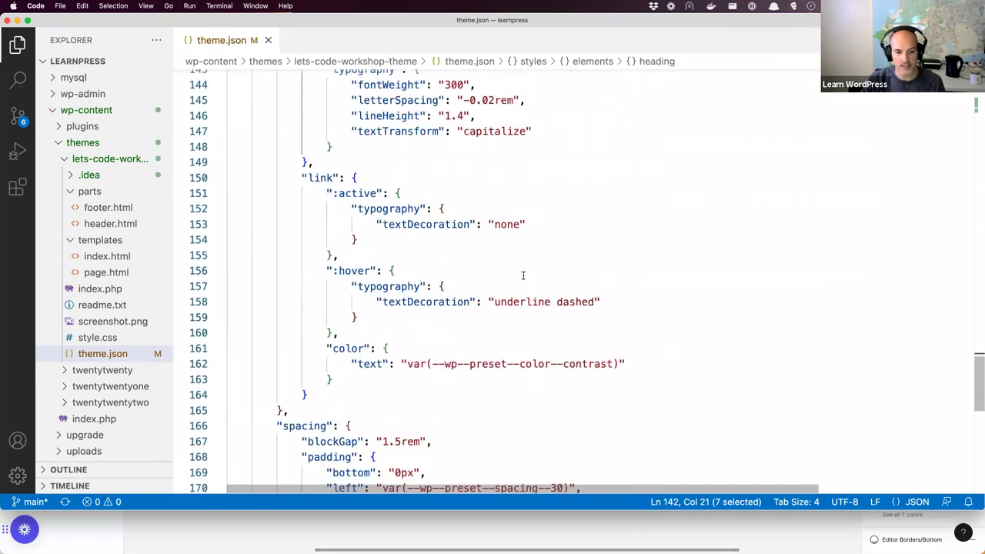
{"action": "scroll", "coordinate": [523, 275], "scroll_direction": "down", "scroll_amount": 6}
{"action": "scroll", "coordinate": [447, 165], "scroll_direction": "up", "scroll_amount": 1}
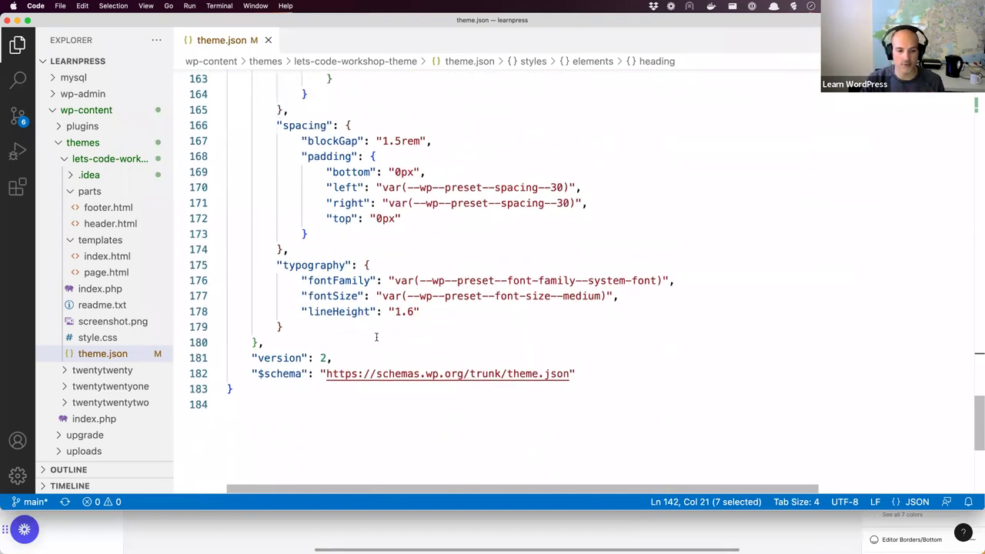
{"action": "left_click", "coordinate": [359, 354]}
{"action": "left_click", "coordinate": [601, 376]}
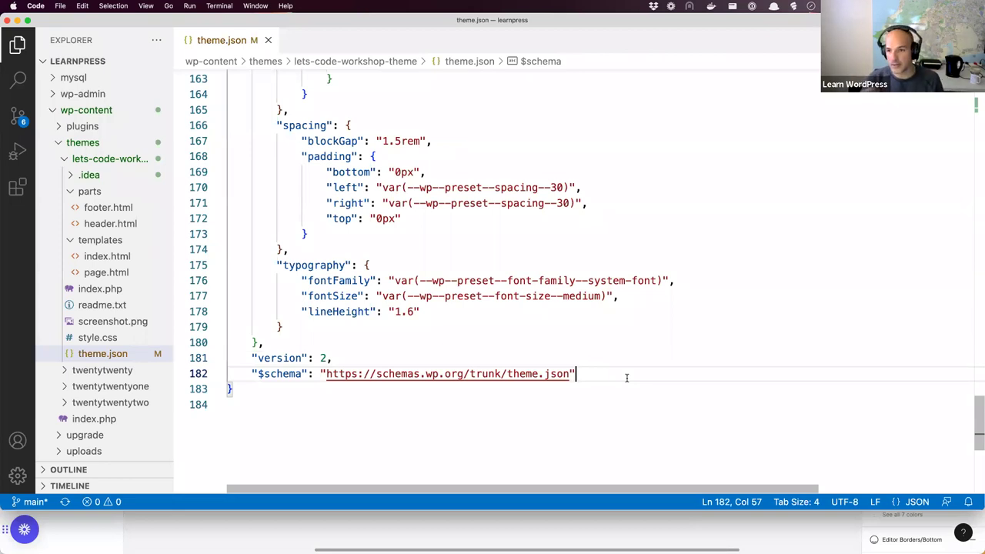
Switch to the Figma file in Brave and show the Base Theme page with its template layouts
{"action": "key", "text": "super+Tab"}
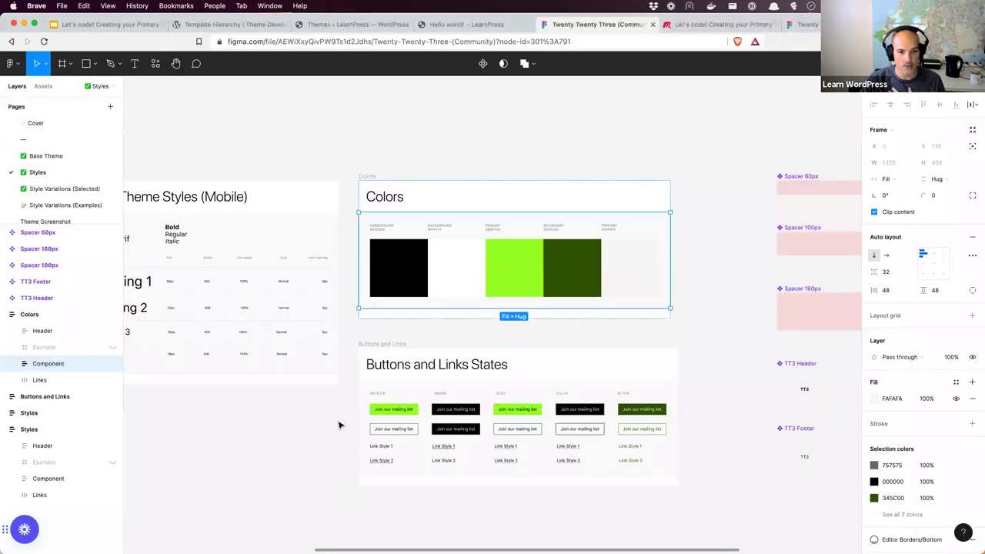
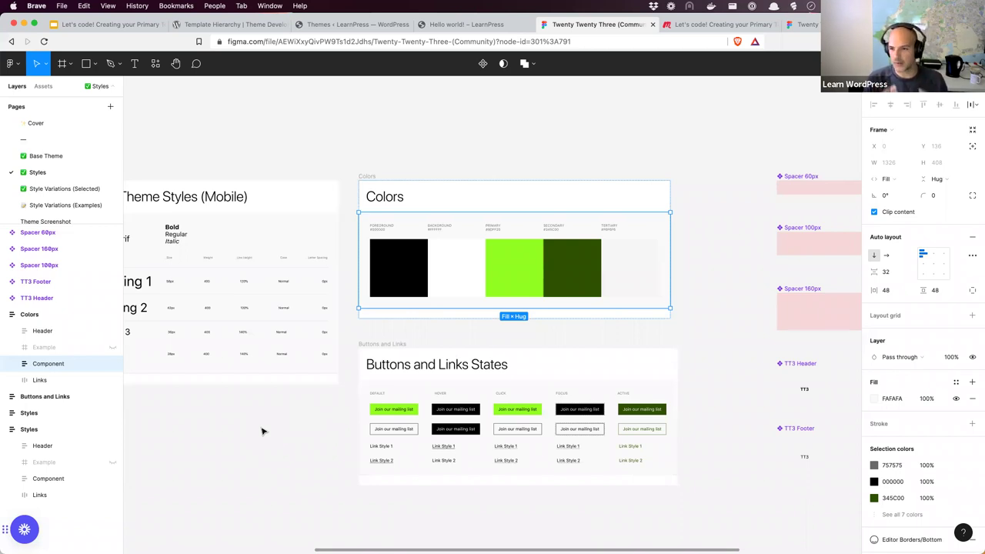
{"action": "left_click", "coordinate": [39, 156]}
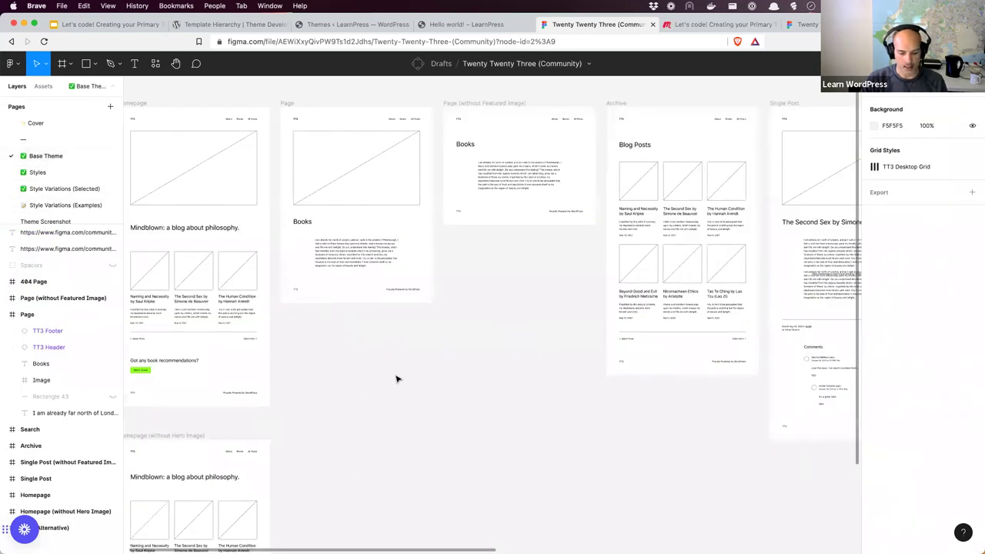
{"action": "scroll", "coordinate": [413, 379], "scroll_direction": "down", "scroll_amount": 1}
{"action": "scroll", "coordinate": [412, 379], "scroll_direction": "up", "scroll_amount": 2}
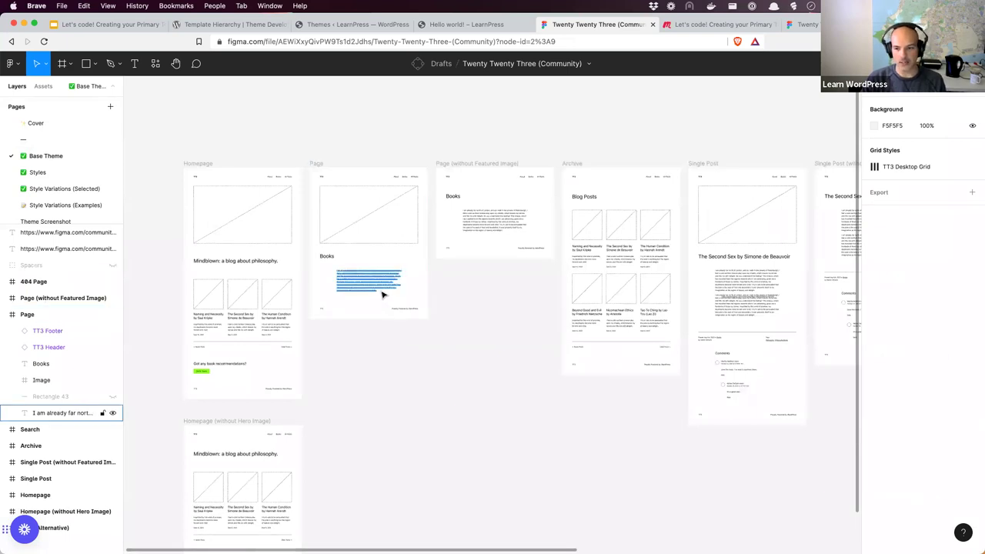
Survey the Base Theme template layouts and examine the Page layout with its featured image, title and content up close
{"action": "scroll", "coordinate": [389, 539], "scroll_direction": "right", "scroll_amount": 5}
{"action": "scroll", "coordinate": [492, 354], "scroll_direction": "right", "scroll_amount": 10}
{"action": "scroll", "coordinate": [492, 354], "scroll_direction": "left", "scroll_amount": 15}
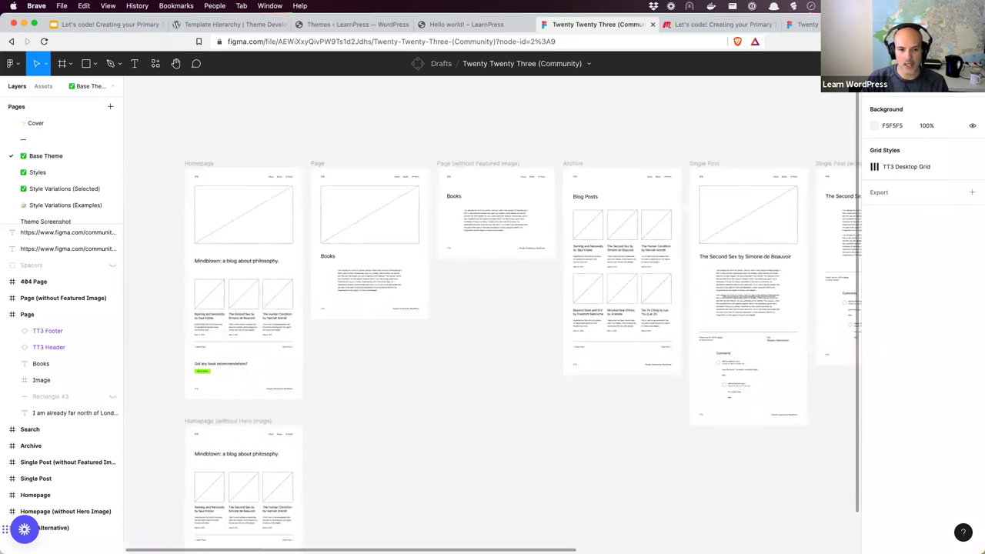
{"action": "scroll", "coordinate": [367, 434], "scroll_direction": "left", "scroll_amount": 3}
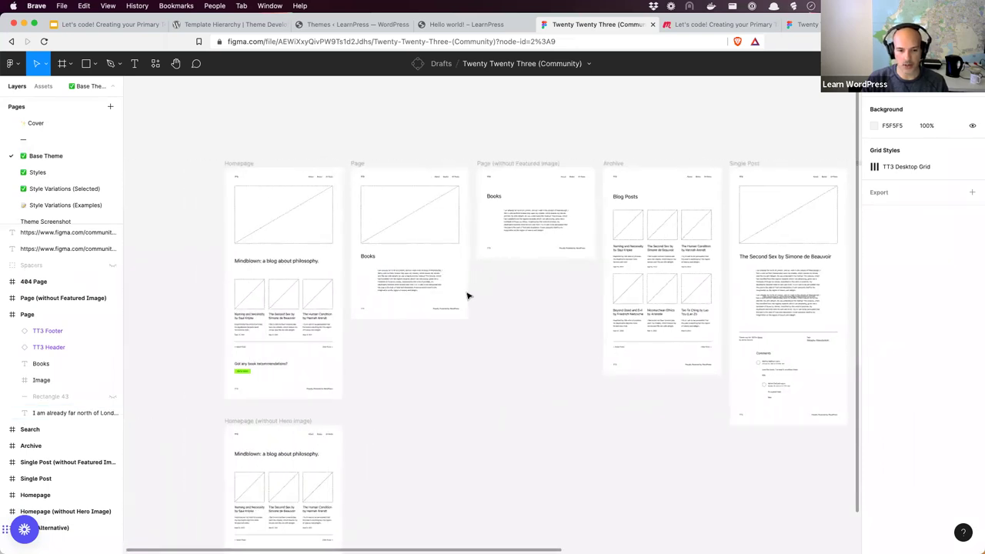
{"action": "scroll", "coordinate": [405, 288], "scroll_direction": "up", "scroll_amount": 3}
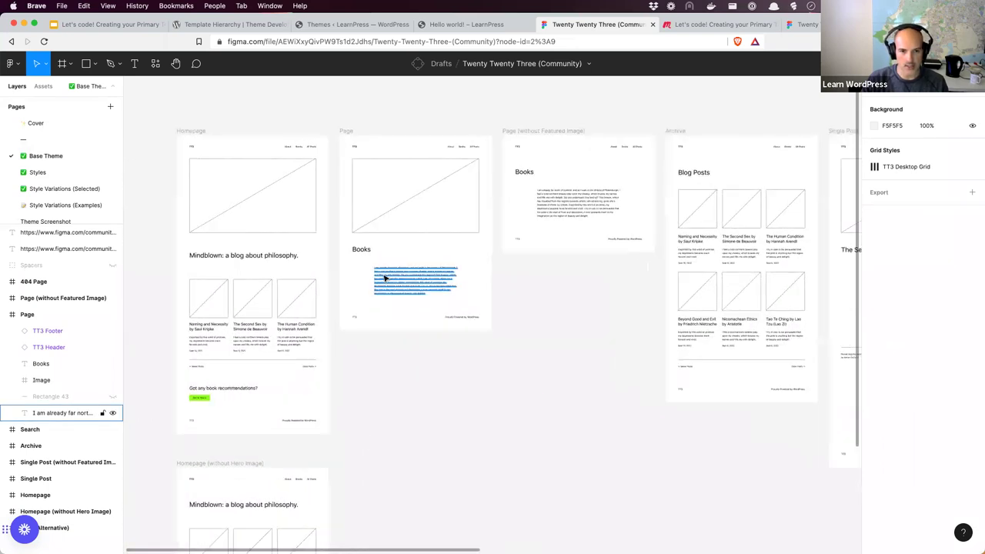
{"action": "scroll", "coordinate": [384, 278], "scroll_direction": "up", "scroll_amount": 5}
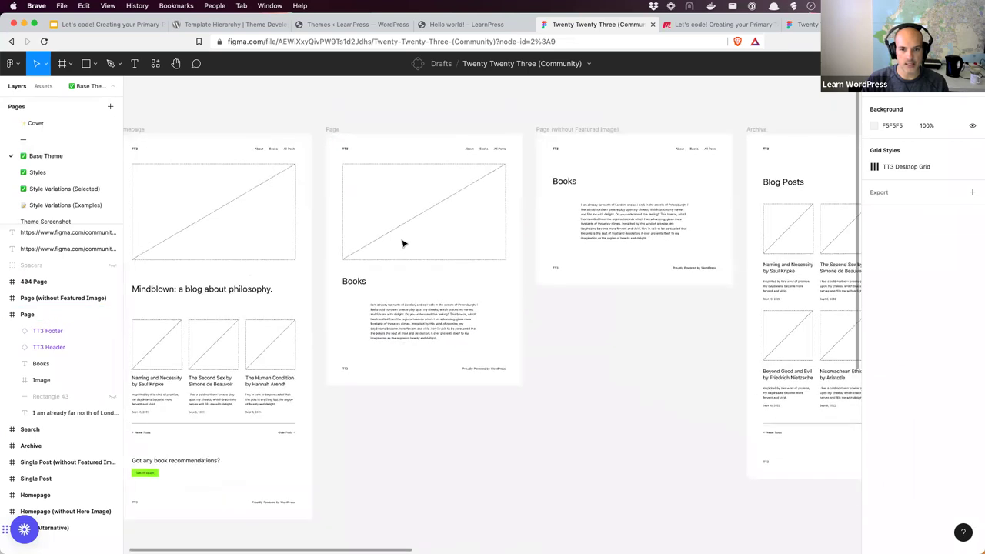
{"action": "scroll", "coordinate": [403, 244], "scroll_direction": "up", "scroll_amount": 5}
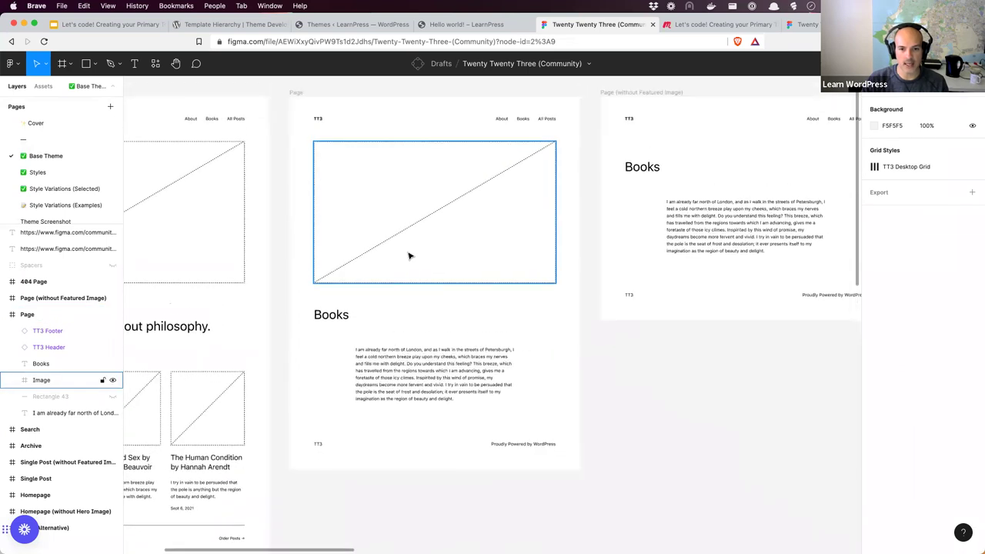
{"action": "scroll", "coordinate": [396, 225], "scroll_direction": "up", "scroll_amount": 3}
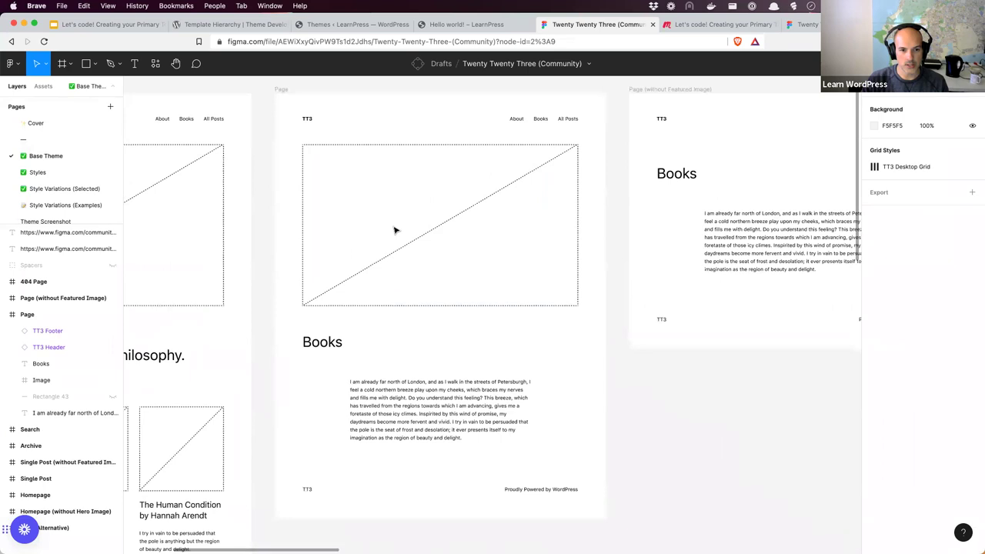
{"action": "scroll", "coordinate": [395, 230], "scroll_direction": "up", "scroll_amount": 1}
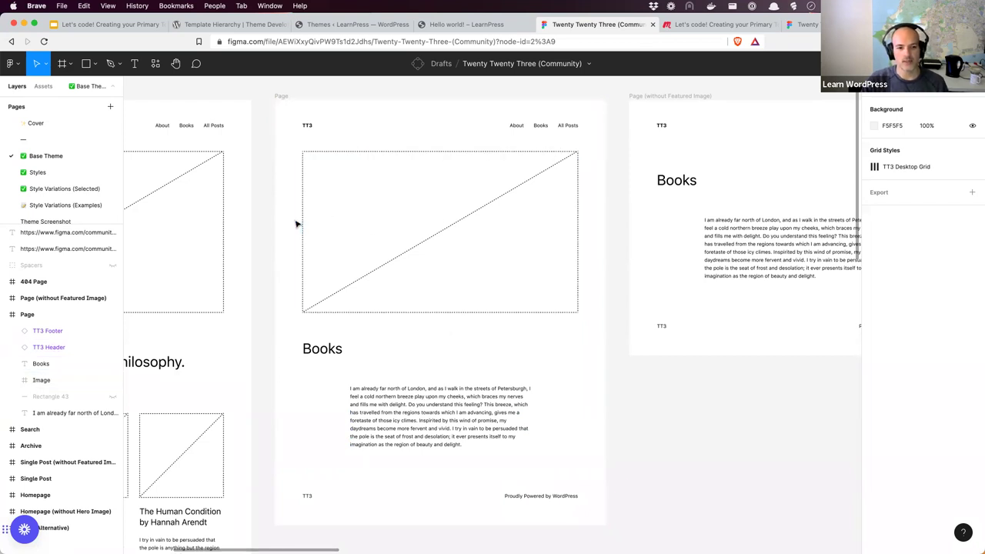
Inspect the size and alignment of the Page layout's image, body text and TT3 Header
{"action": "left_click", "coordinate": [457, 240]}
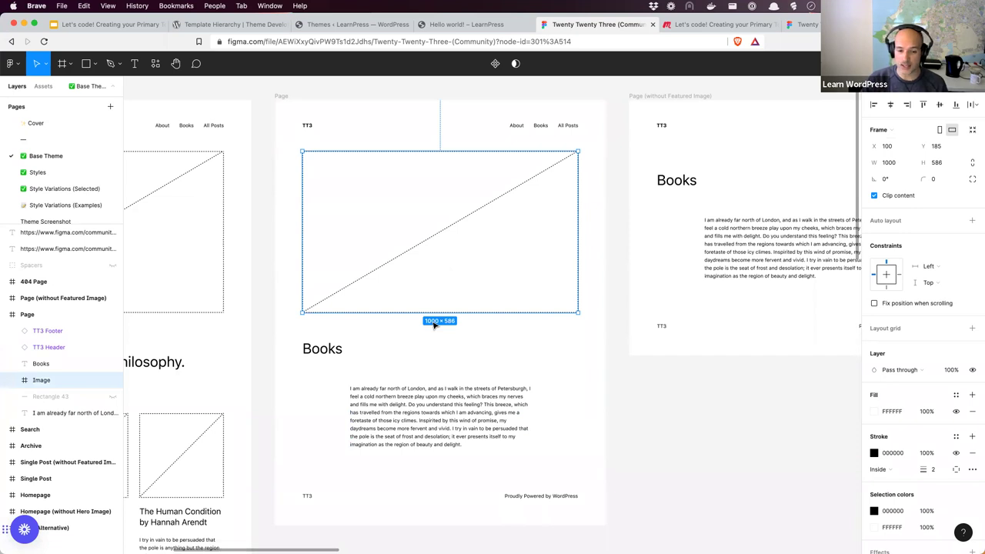
{"action": "left_click", "coordinate": [356, 351]}
{"action": "left_click", "coordinate": [338, 351]}
{"action": "left_click", "coordinate": [418, 281]}
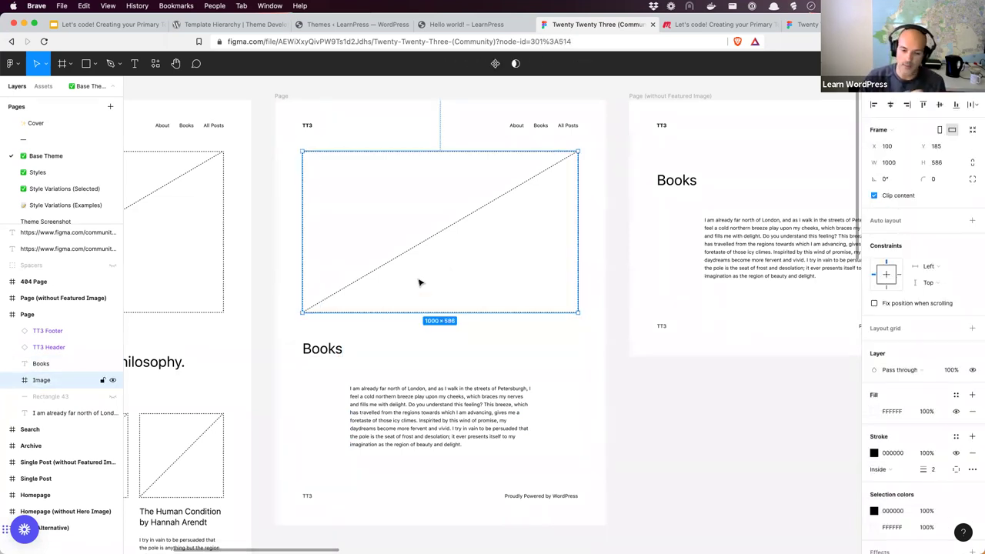
{"action": "left_click", "coordinate": [426, 410]}
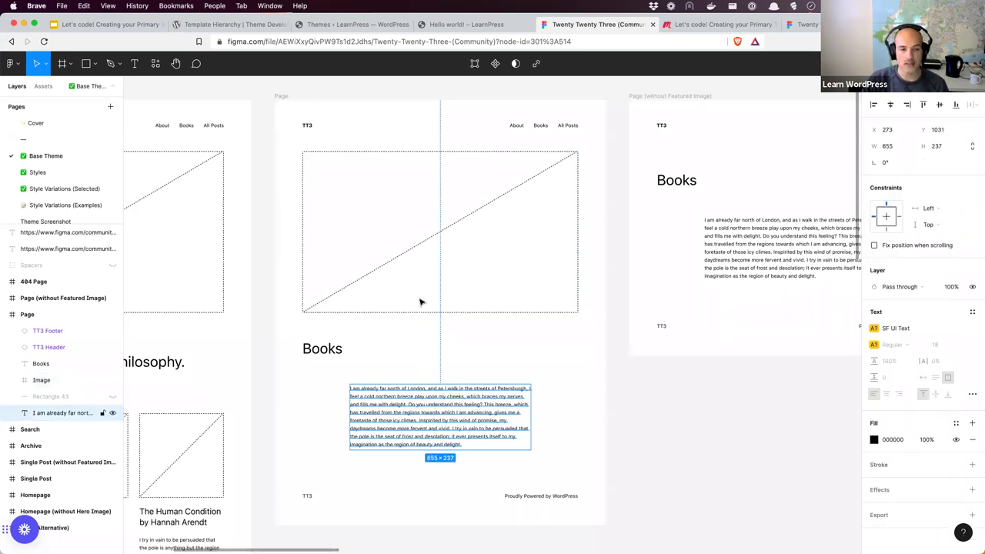
{"action": "left_click", "coordinate": [326, 131]}
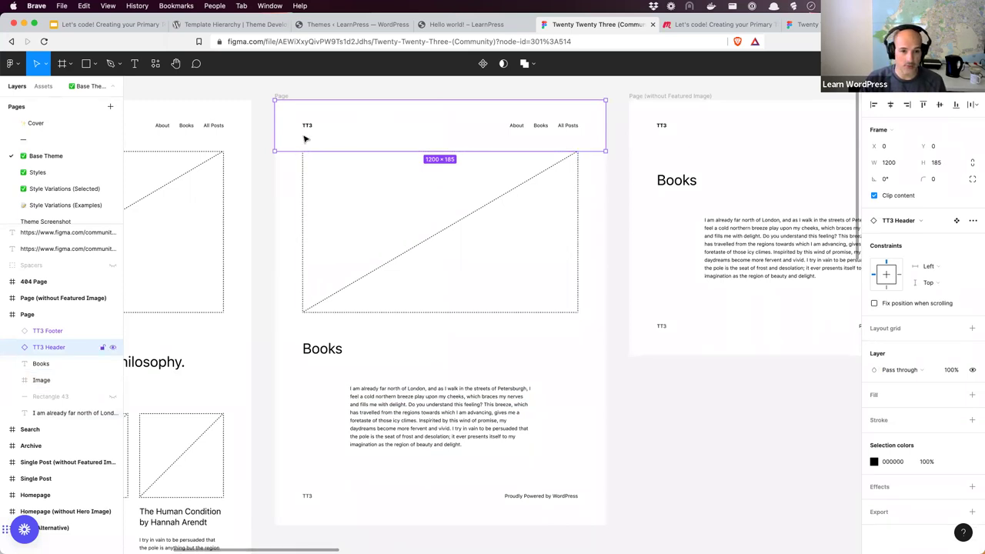
{"action": "left_click", "coordinate": [305, 159]}
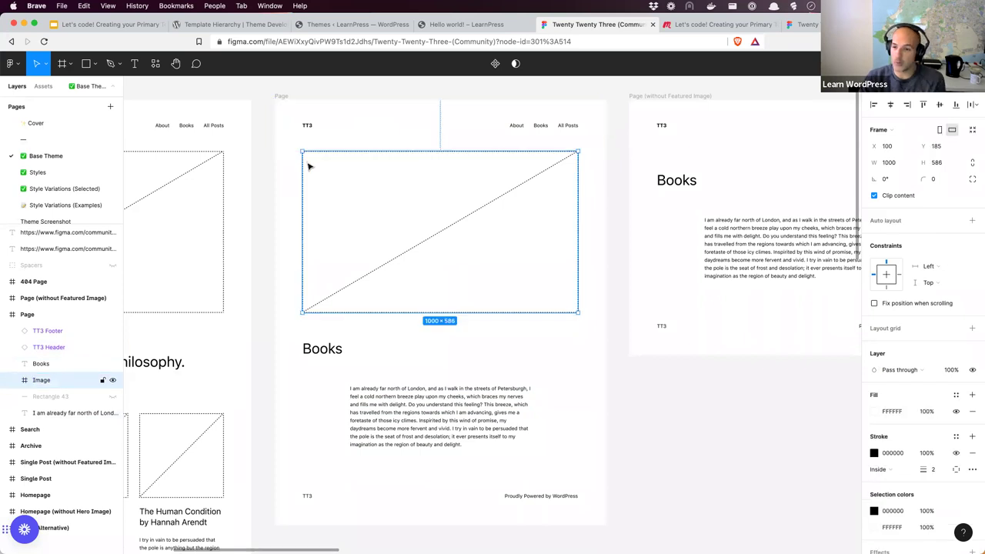
{"action": "left_click", "coordinate": [290, 124]}
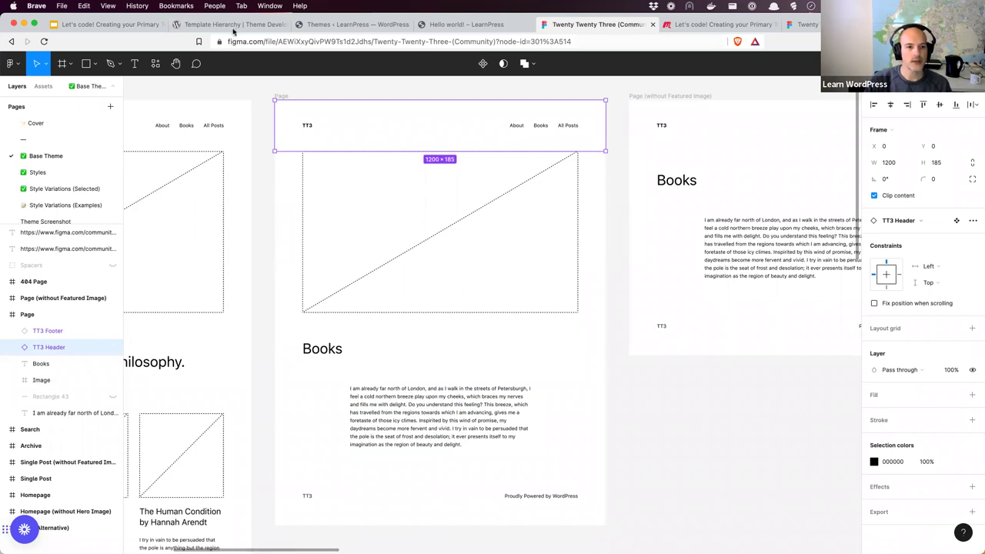
Switch to the LearnPress admin, open the site editor and show the theme's list of templates
{"action": "left_click", "coordinate": [325, 30]}
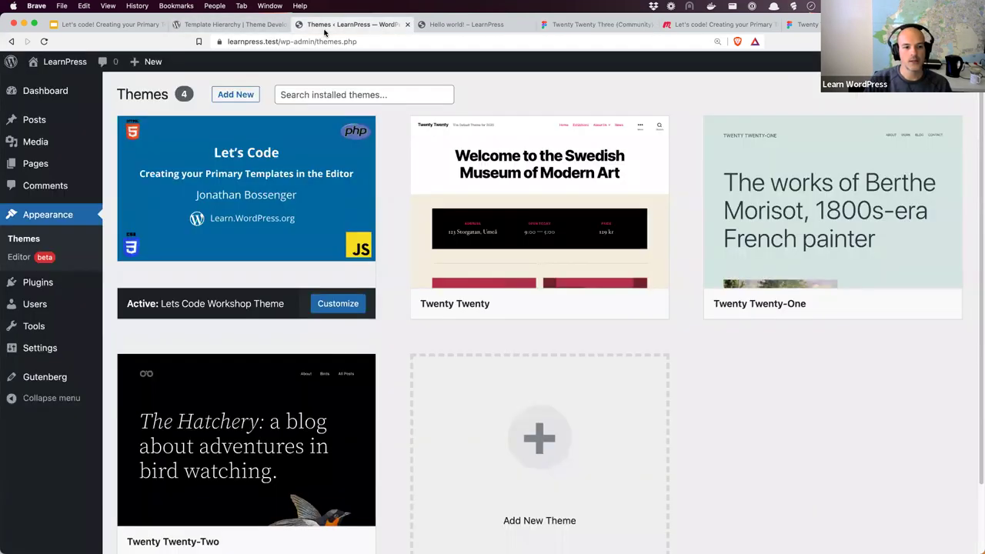
{"action": "left_click", "coordinate": [19, 257]}
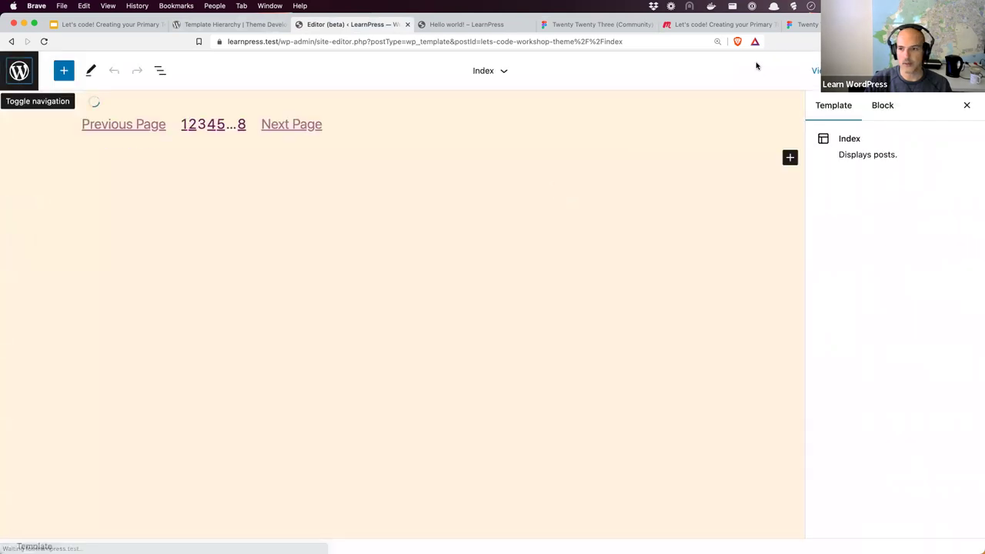
{"action": "left_click", "coordinate": [609, 29]}
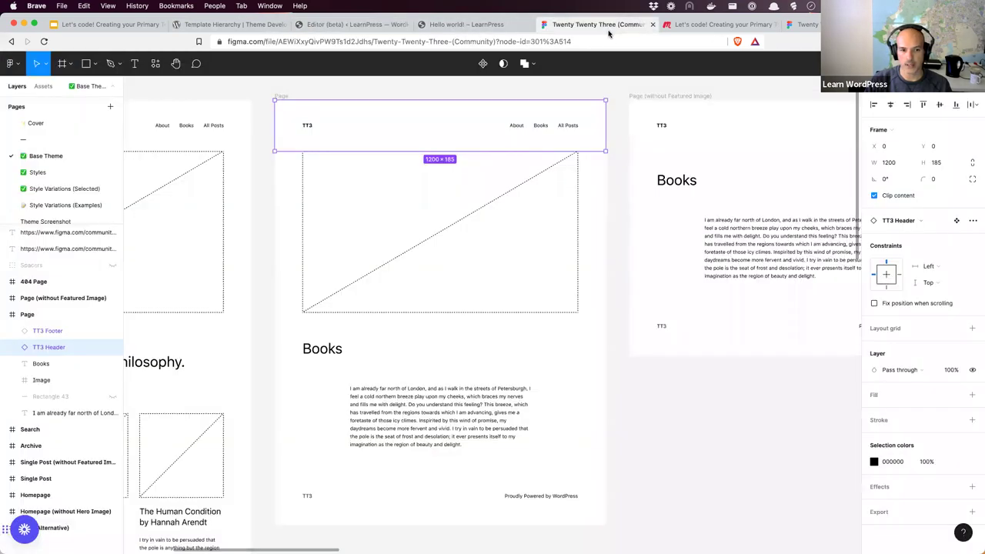
{"action": "left_click", "coordinate": [335, 25]}
{"action": "left_click", "coordinate": [254, 25]}
{"action": "left_click", "coordinate": [297, 27]}
{"action": "left_click", "coordinate": [19, 71]}
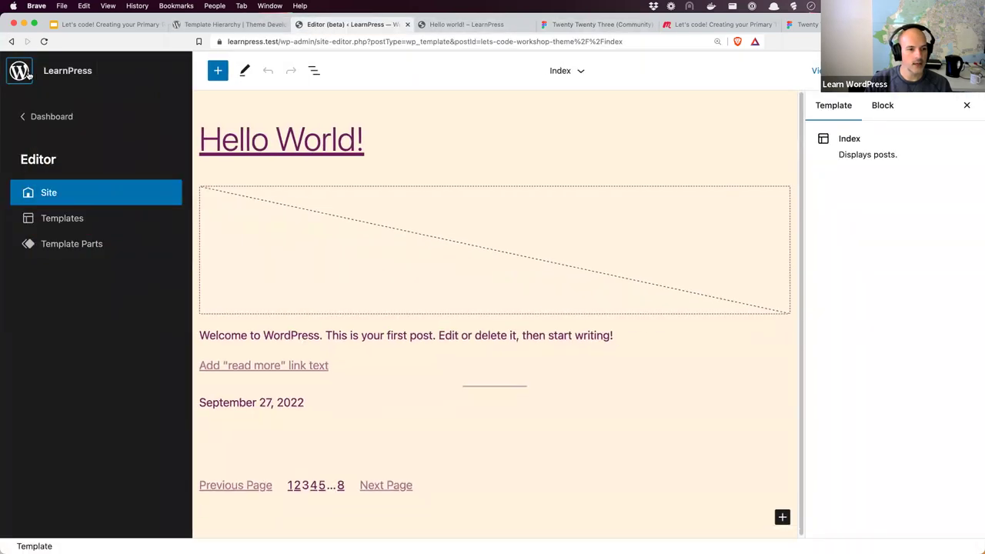
{"action": "left_click", "coordinate": [54, 221]}
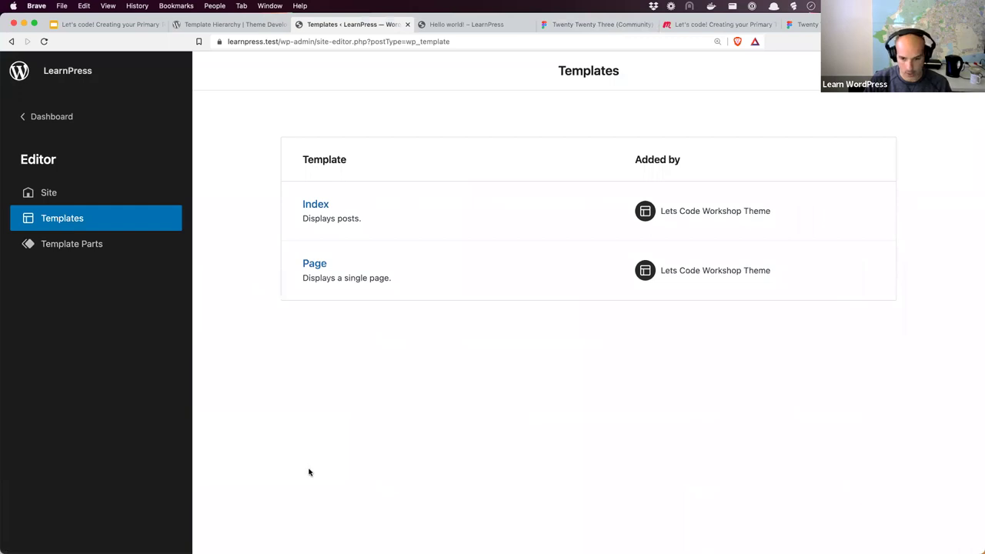
Delete page.html from the workshop theme's templates folder in VS Code and reload the template list in Brave
{"action": "key", "text": "super+Tab"}
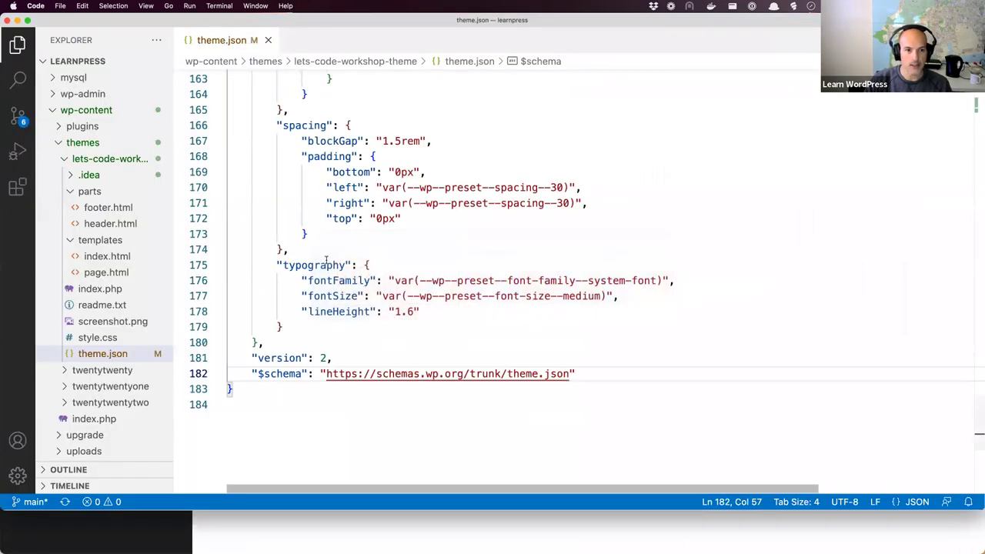
{"action": "left_click", "coordinate": [119, 274]}
{"action": "key", "text": "super+BackSpace"}
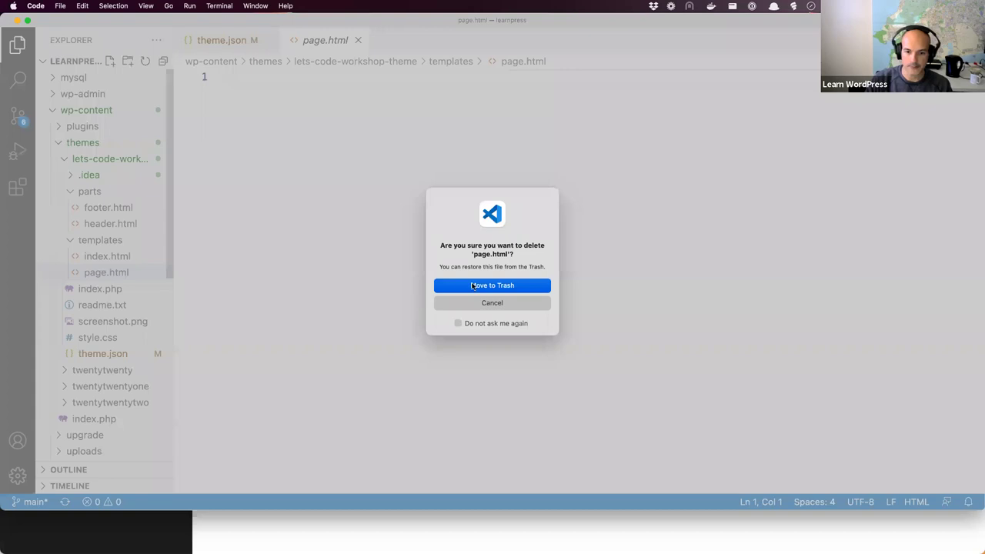
{"action": "key", "text": "Escape"}
{"action": "left_click", "coordinate": [315, 543]}
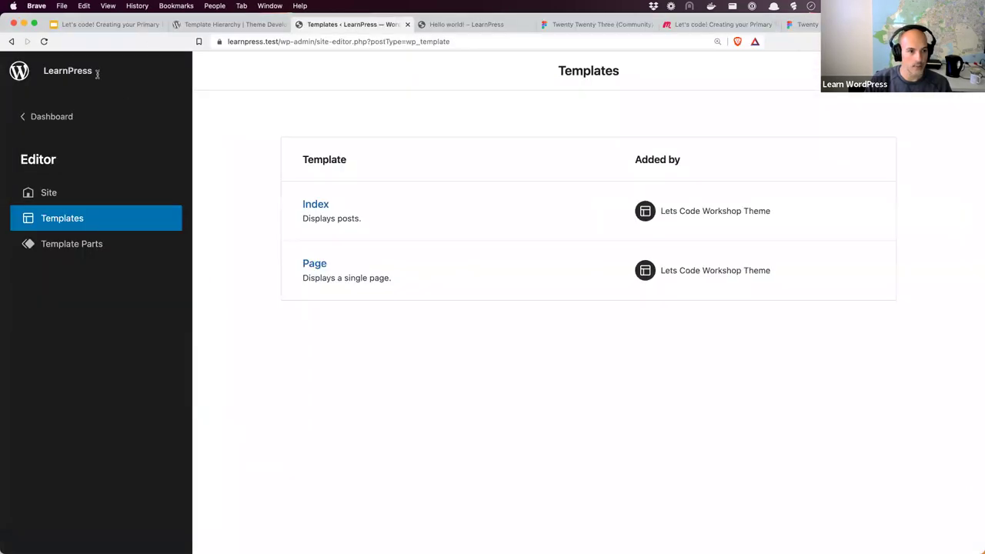
{"action": "left_click", "coordinate": [44, 40]}
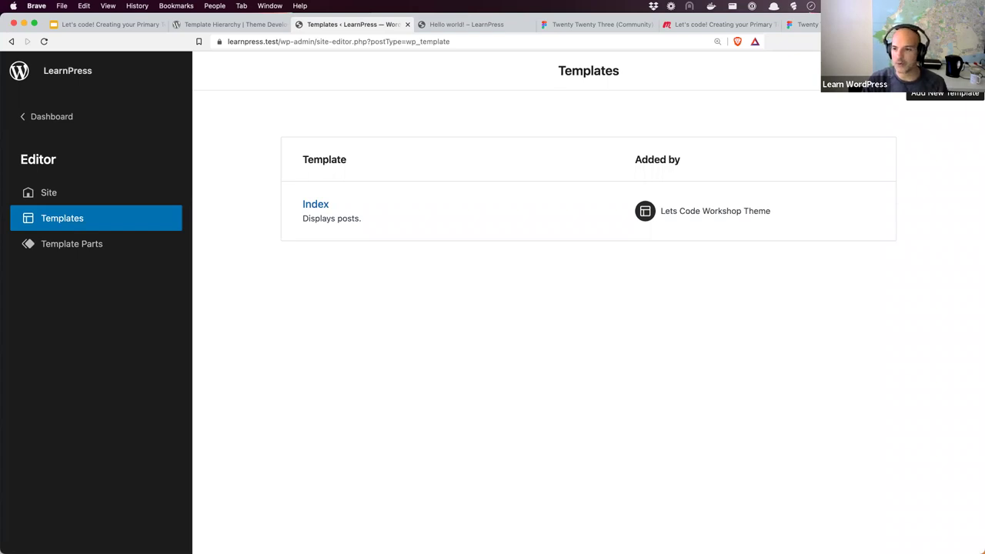
Add a new Page template that applies to all pages
{"action": "left_click", "coordinate": [945, 93]}
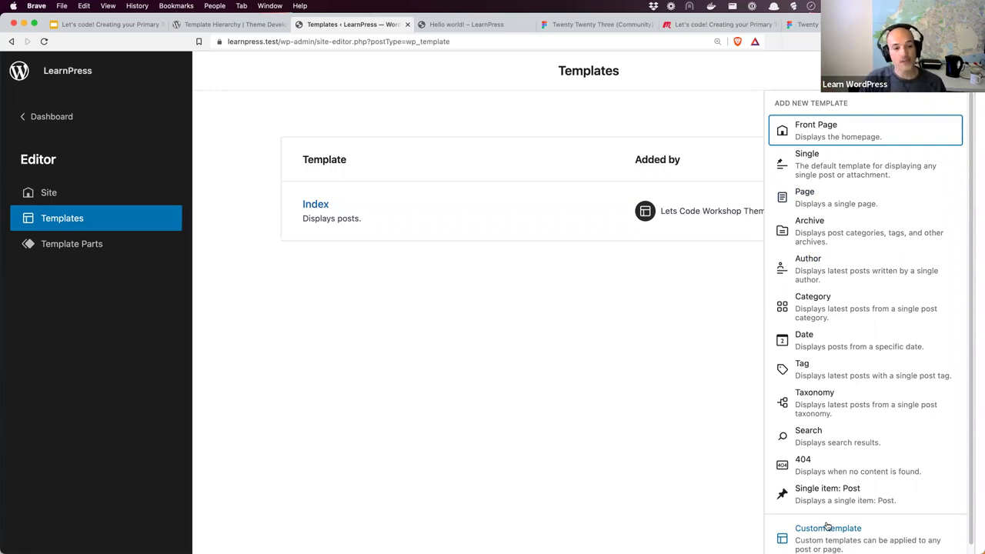
{"action": "left_click", "coordinate": [813, 198]}
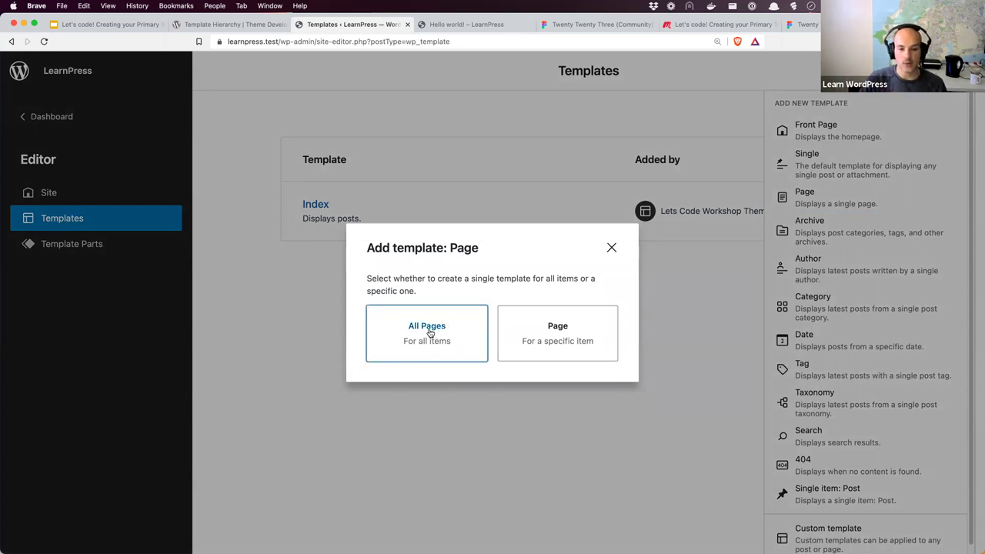
{"action": "left_click", "coordinate": [430, 332]}
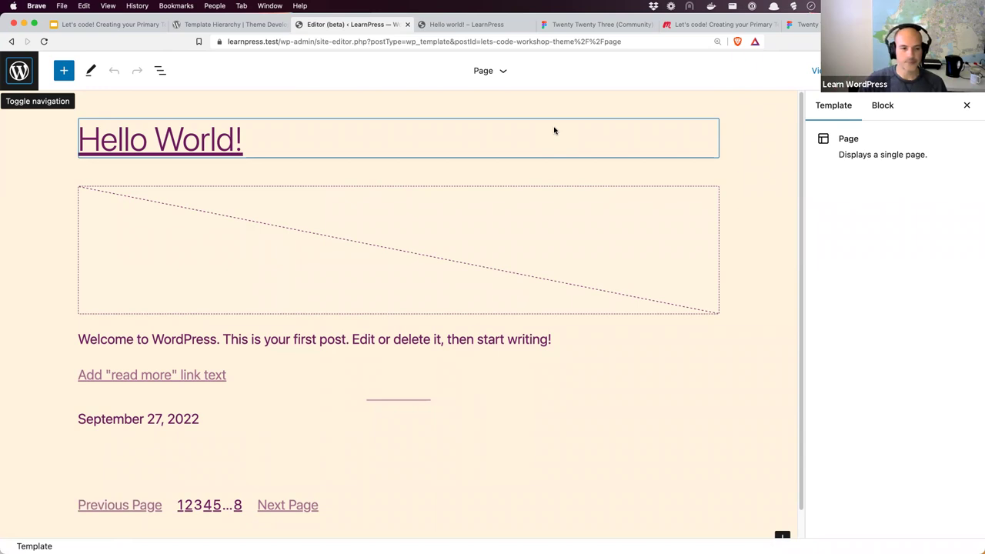
Show the Page template's block structure and select the parent Query Loop, going up from Post Title through Post Template
{"action": "left_click", "coordinate": [160, 72]}
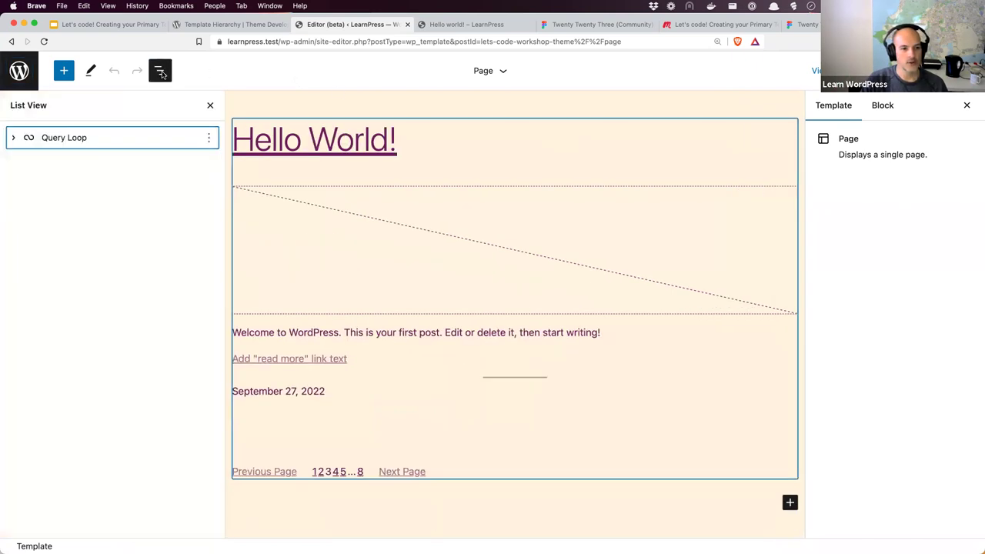
{"action": "left_click", "coordinate": [13, 138]}
{"action": "left_click", "coordinate": [221, 216]}
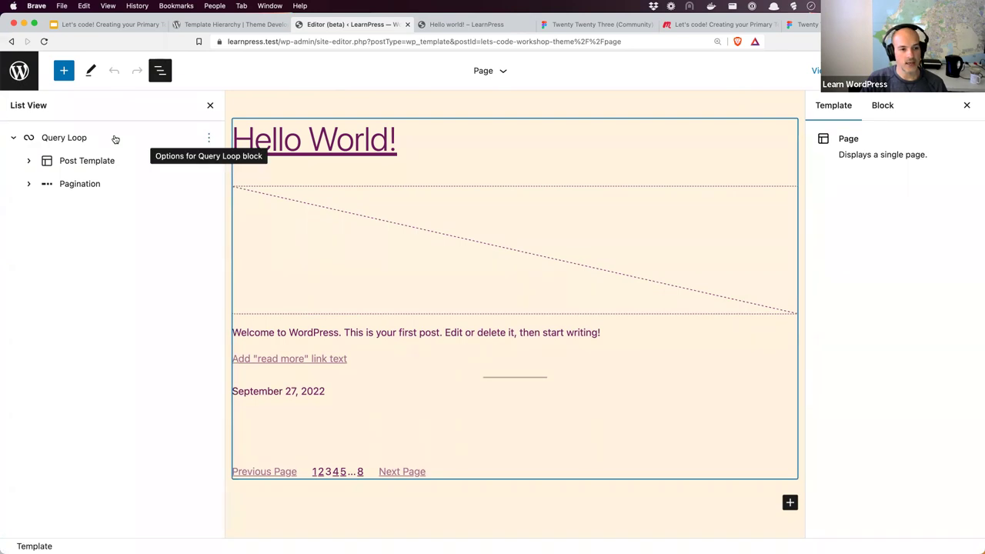
{"action": "left_click", "coordinate": [208, 140]}
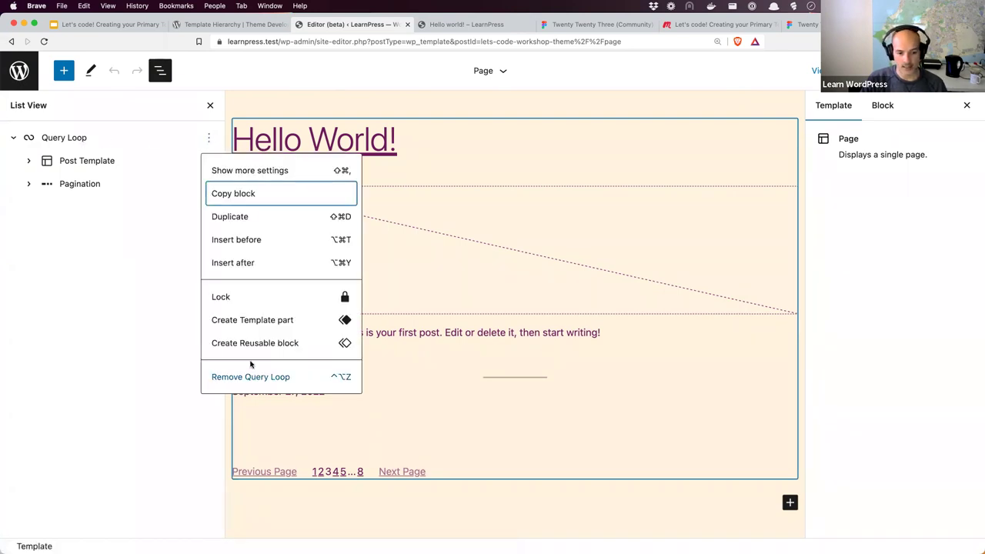
{"action": "left_click", "coordinate": [478, 149]}
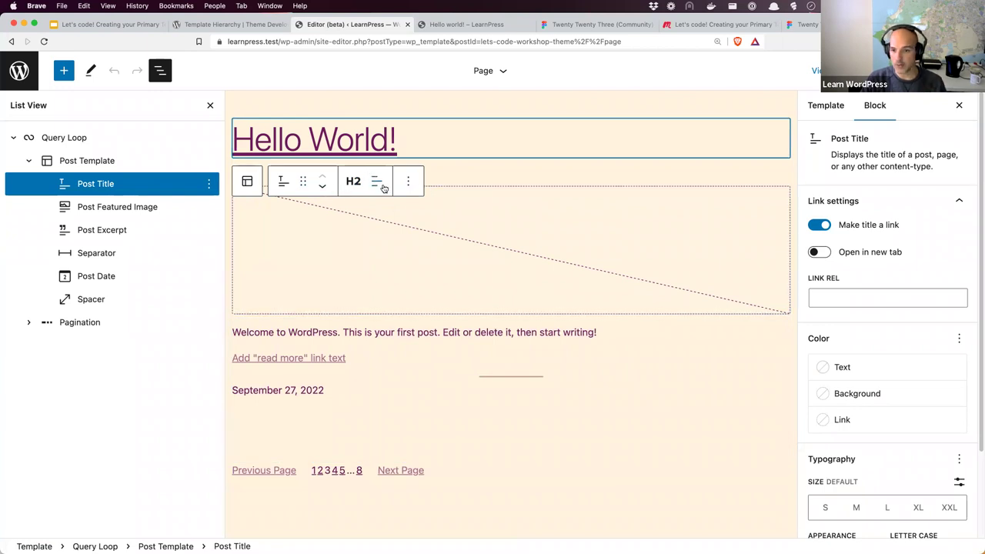
{"action": "left_click", "coordinate": [247, 182]}
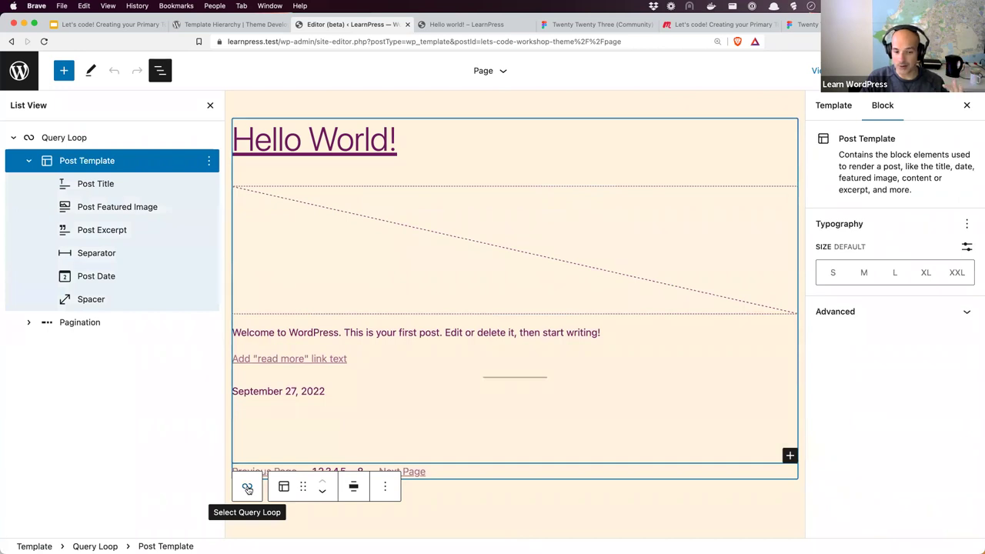
{"action": "left_click", "coordinate": [247, 488]}
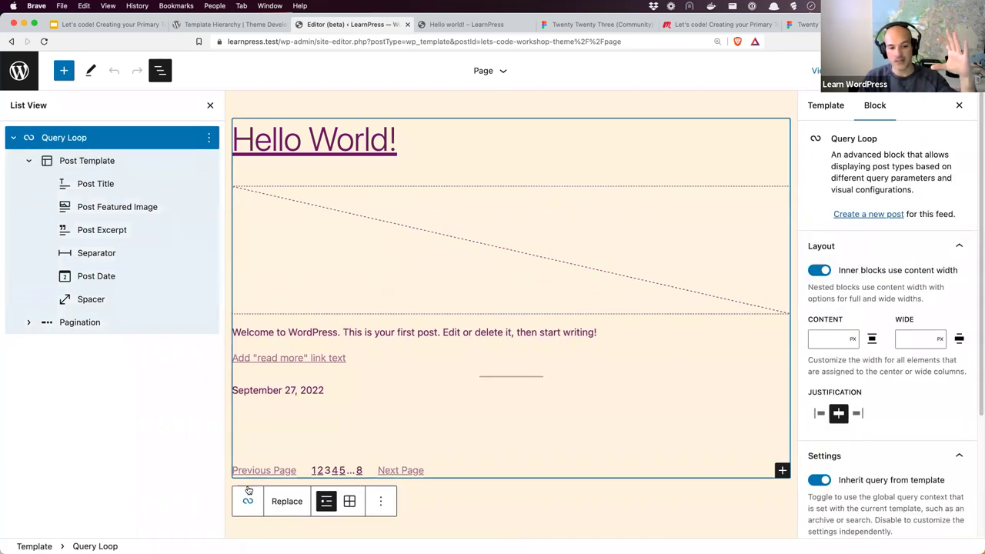
Remove the Query Loop block from the Page template and hide the block settings
{"action": "left_click", "coordinate": [382, 502]}
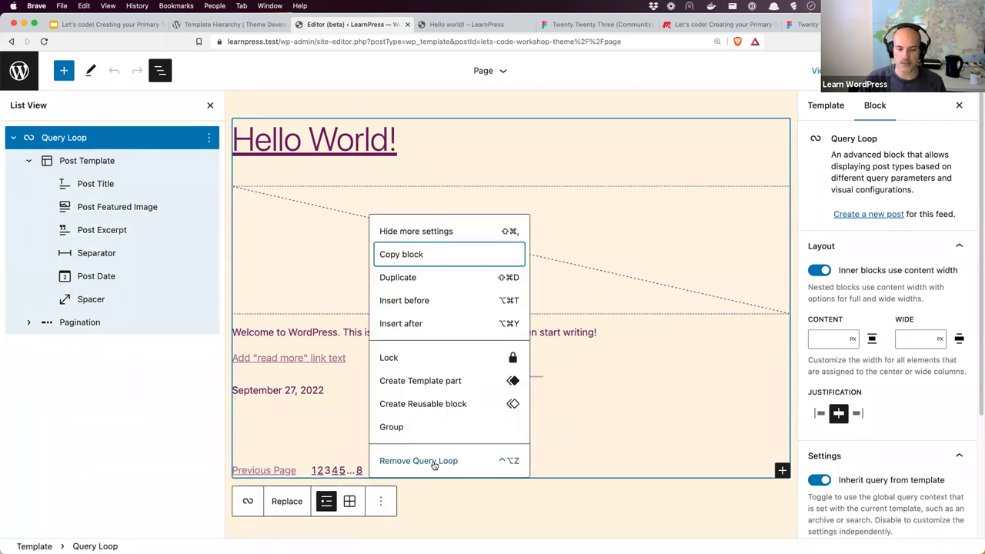
{"action": "left_click", "coordinate": [210, 137]}
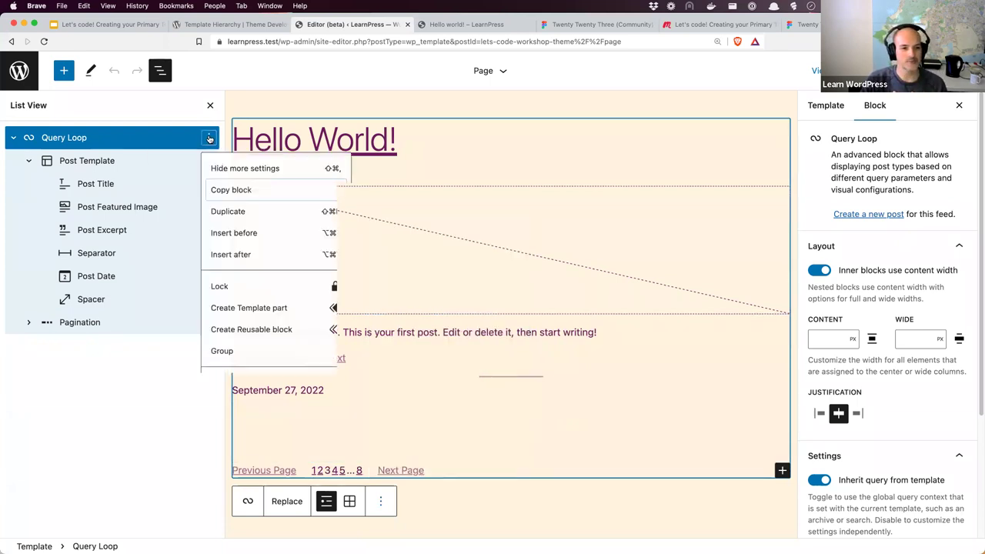
{"action": "left_click", "coordinate": [268, 398]}
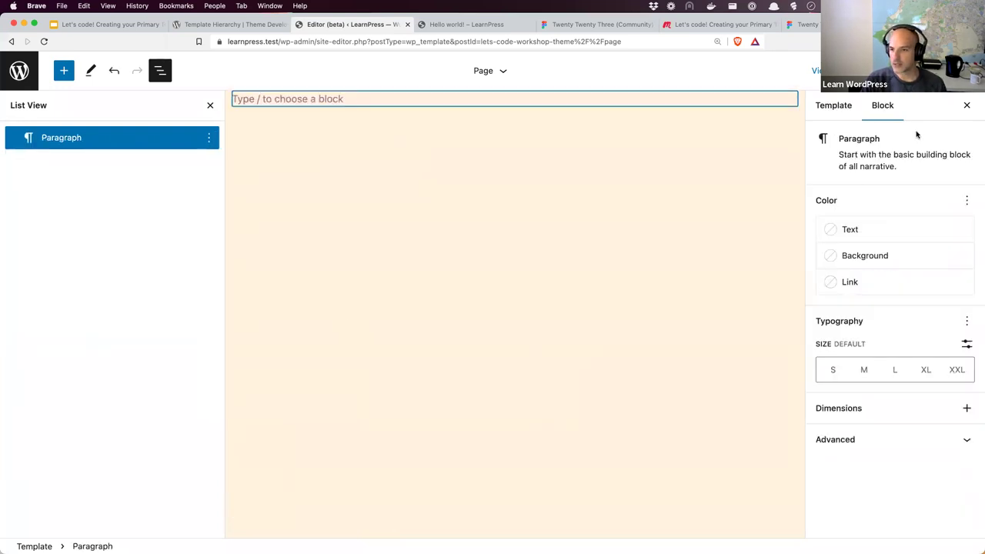
{"action": "left_click", "coordinate": [966, 105]}
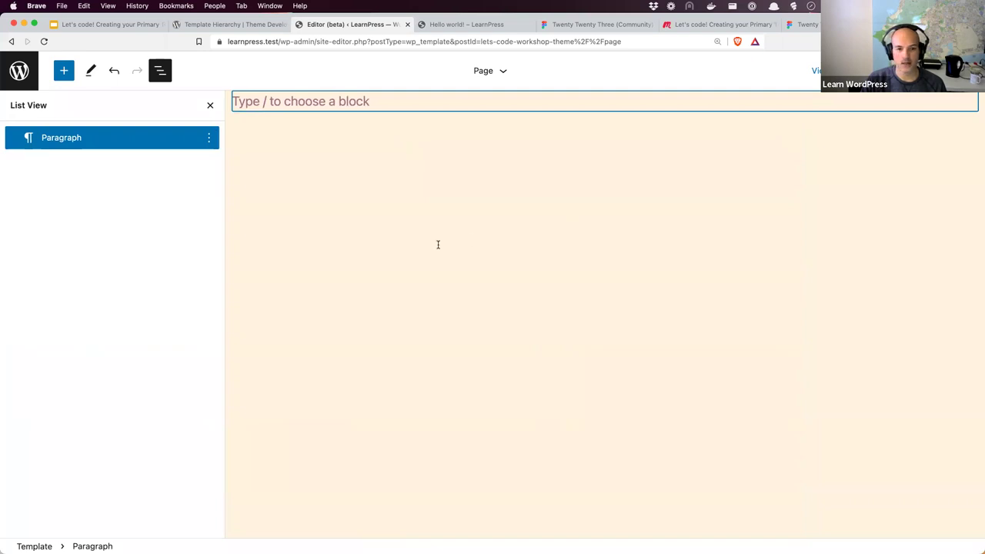
Check the Page layout's header in the Twenty Twenty-Three Figma file and insert a Group block in the empty Page template
{"action": "left_click", "coordinate": [614, 24]}
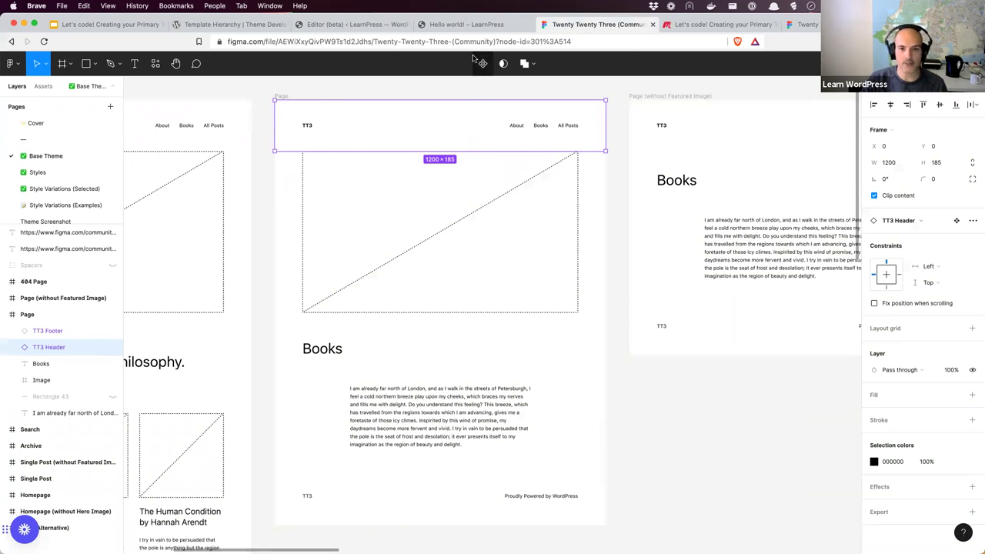
{"action": "left_click", "coordinate": [351, 26]}
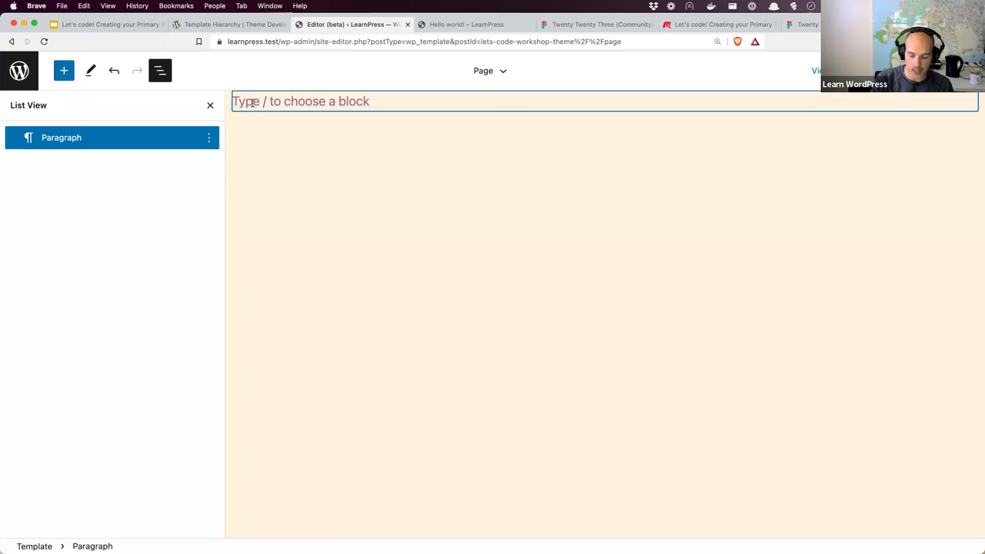
{"action": "type", "text": "/"}
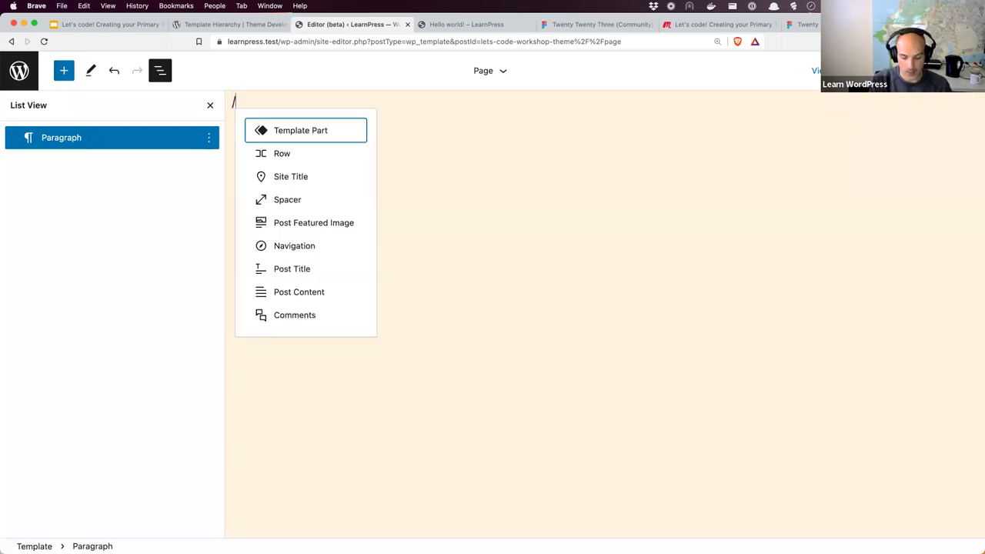
{"action": "type", "text": "group"}
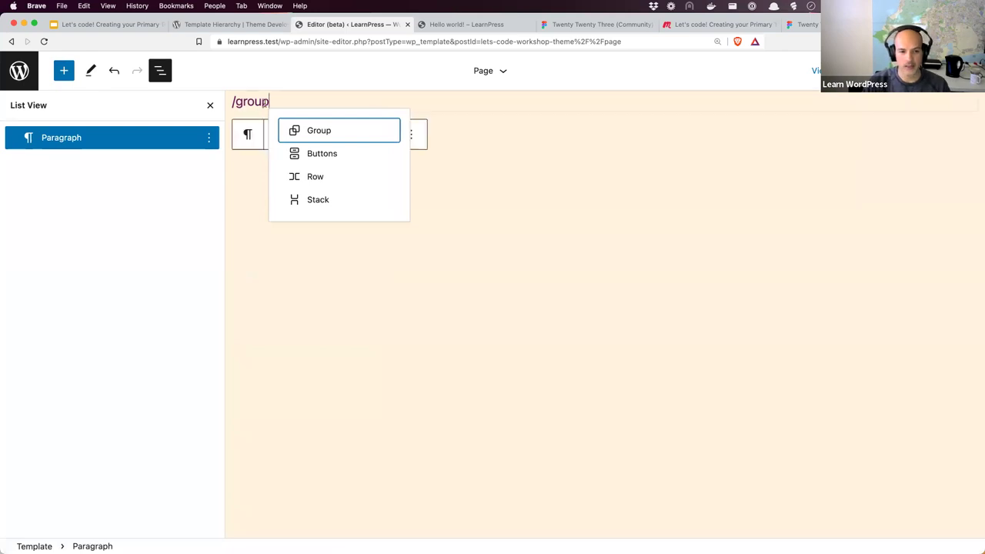
{"action": "left_click", "coordinate": [312, 132]}
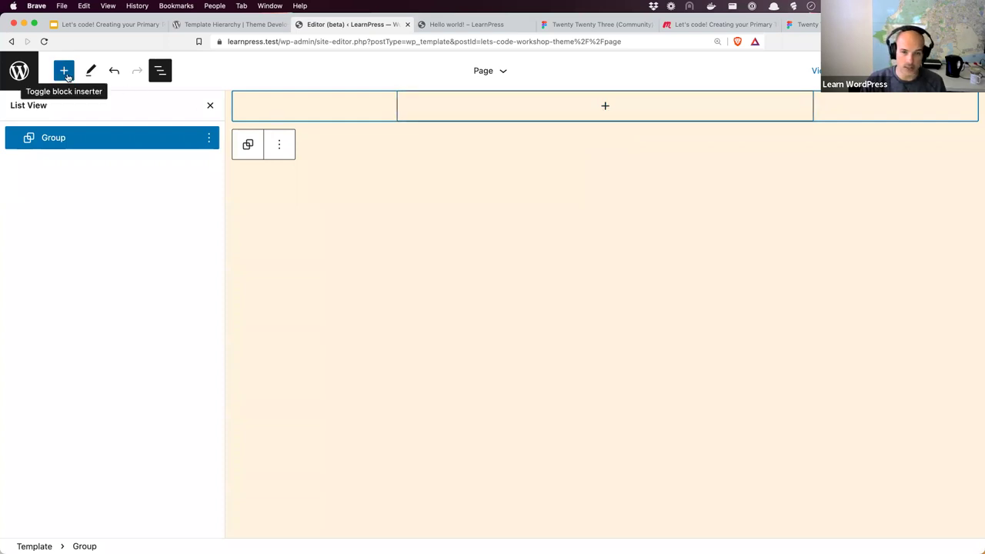
Insert a Row block inside the Group
{"action": "left_click", "coordinate": [209, 139]}
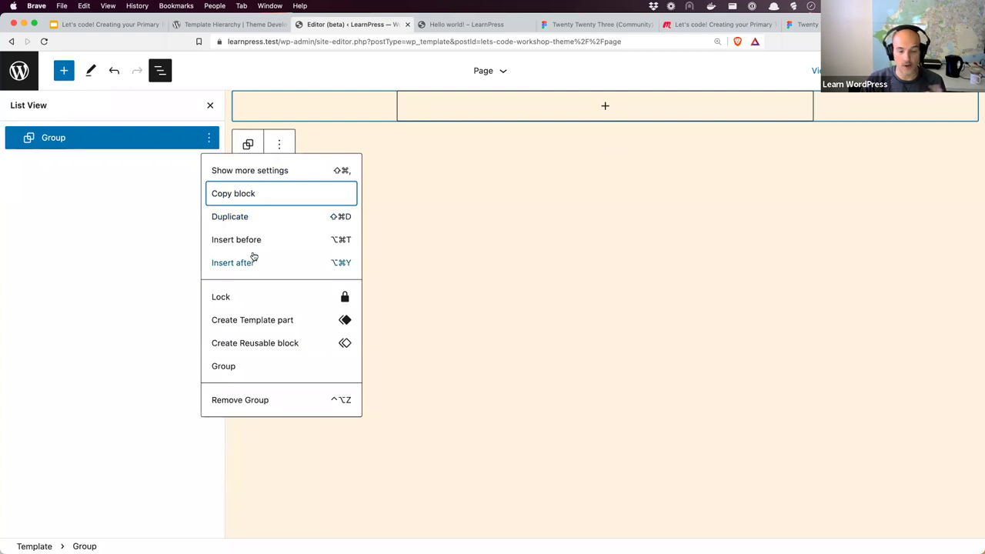
{"action": "left_click", "coordinate": [605, 110]}
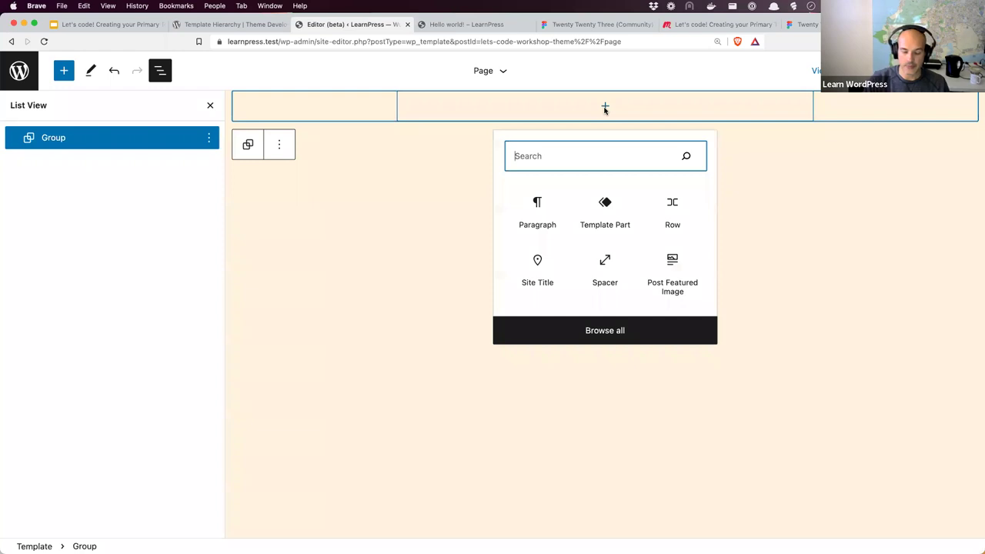
{"action": "type", "text": "/row"}
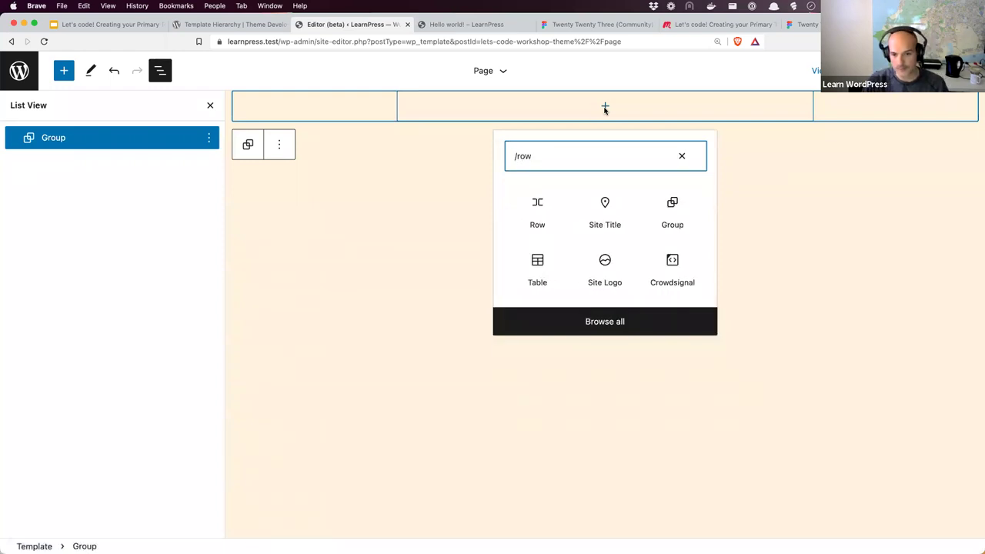
{"action": "left_click", "coordinate": [540, 213]}
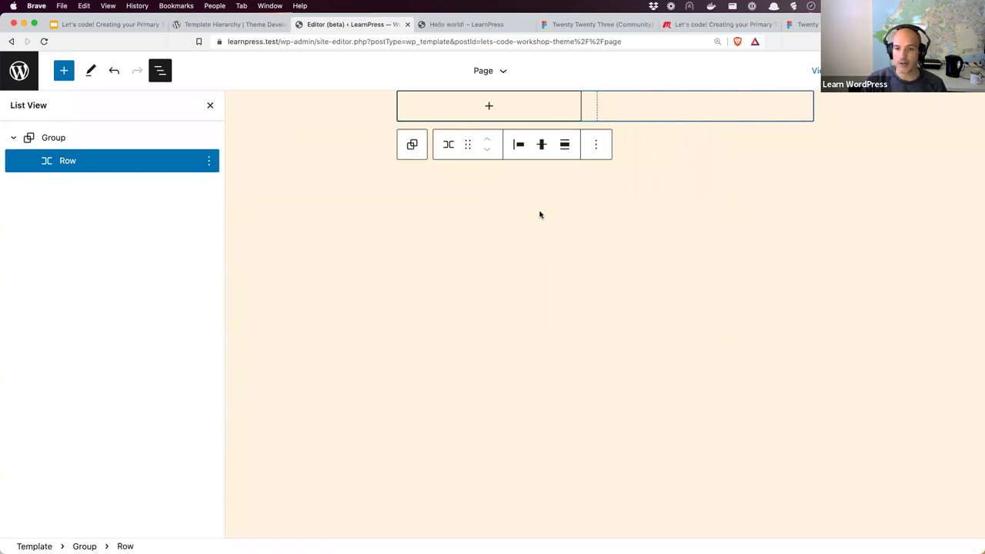
Add a Site Title block inside the Row
{"action": "left_click", "coordinate": [489, 107]}
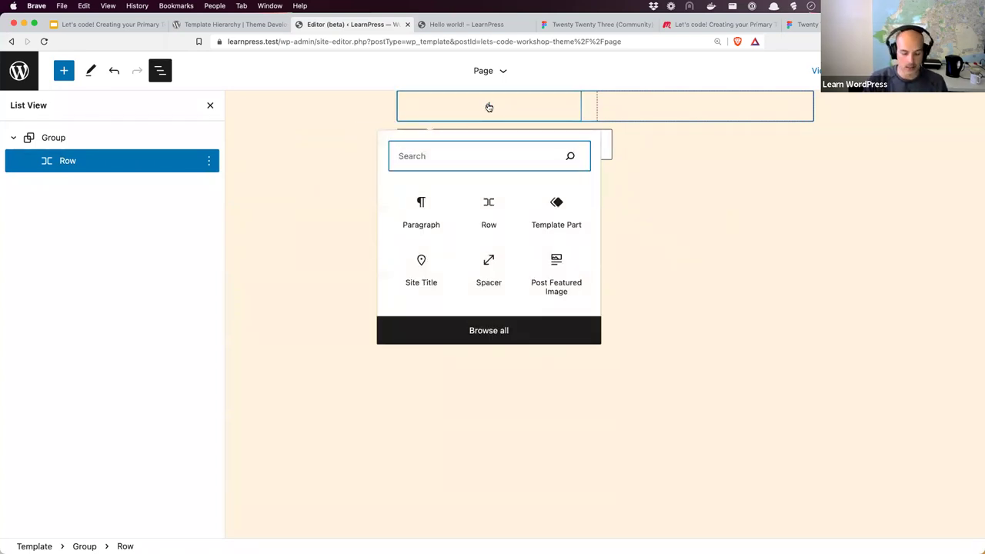
{"action": "type", "text": "site"}
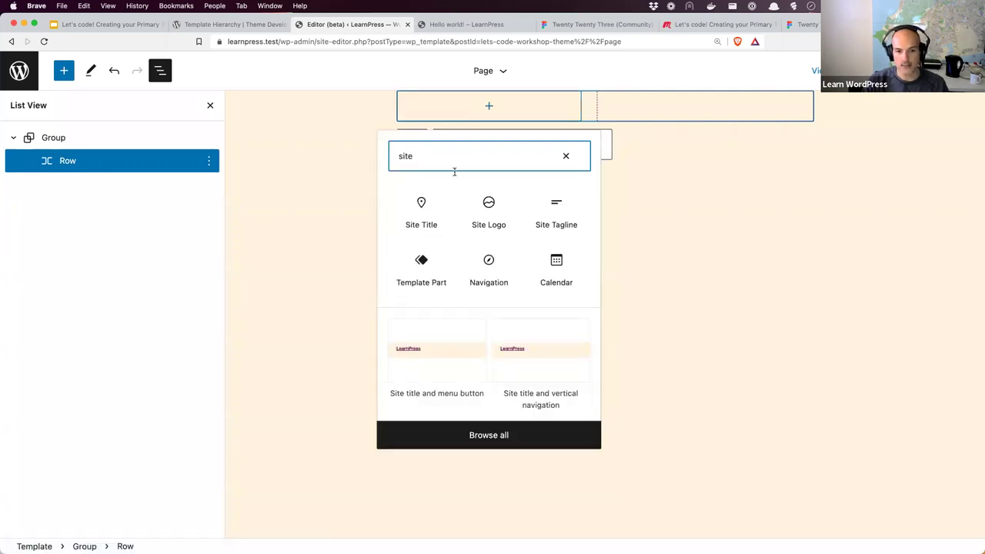
{"action": "left_click", "coordinate": [422, 202]}
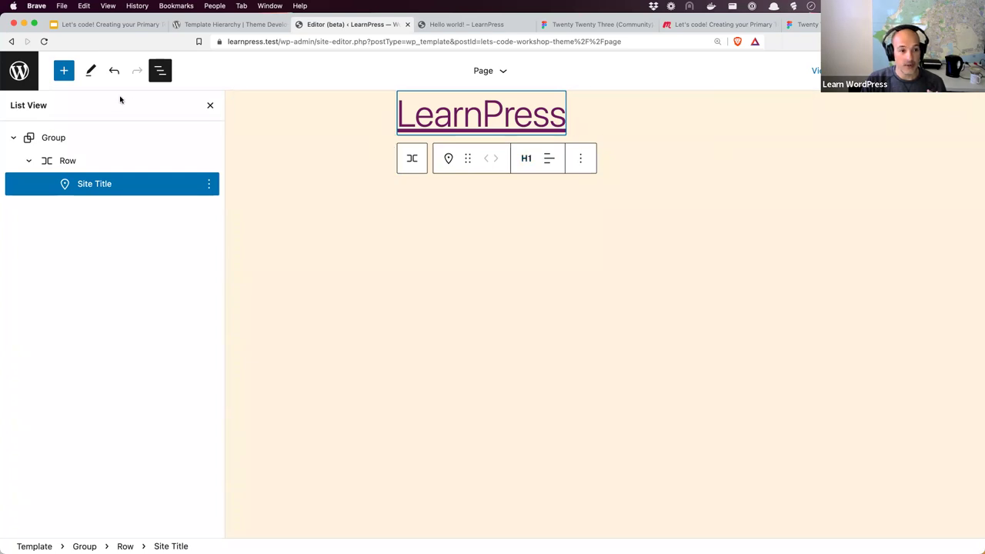
{"action": "left_click", "coordinate": [65, 73]}
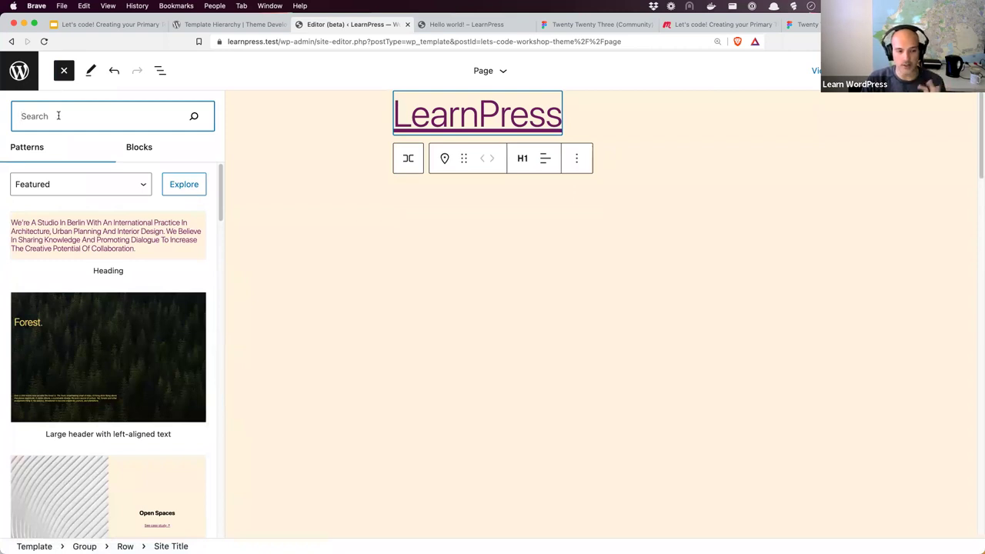
{"action": "left_click", "coordinate": [65, 75]}
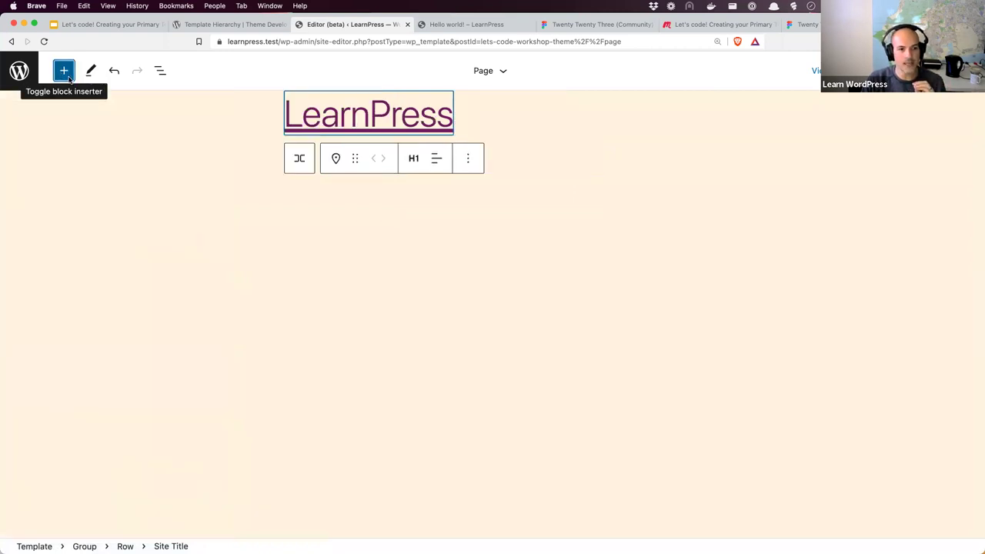
{"action": "left_click", "coordinate": [160, 71]}
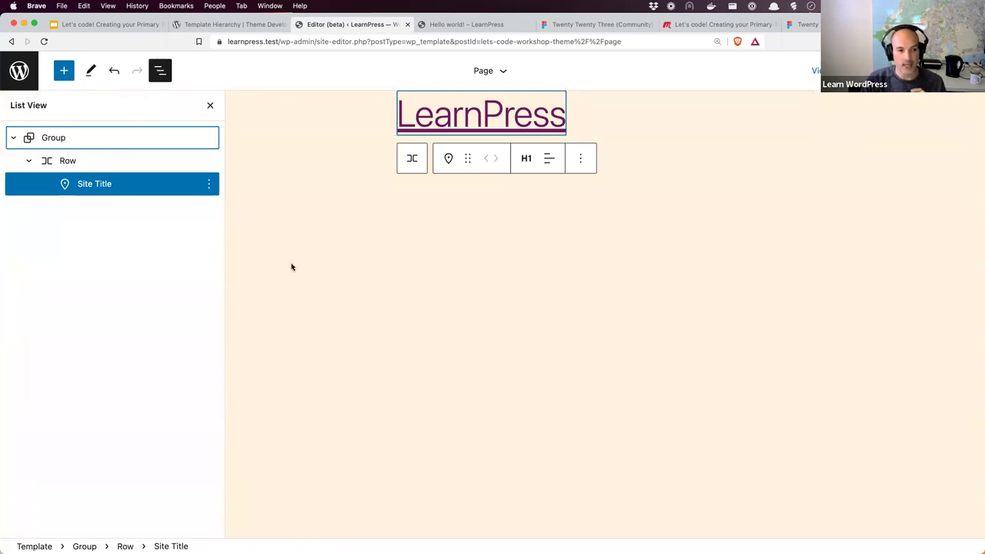
Insert a Navigation block after the Site Title in the Row
{"action": "left_click", "coordinate": [208, 186]}
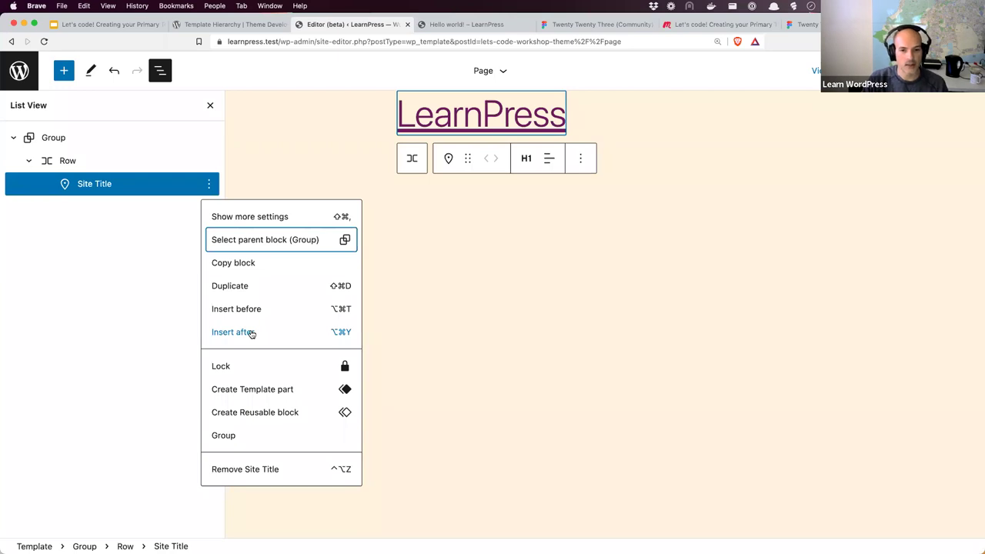
{"action": "left_click", "coordinate": [233, 332]}
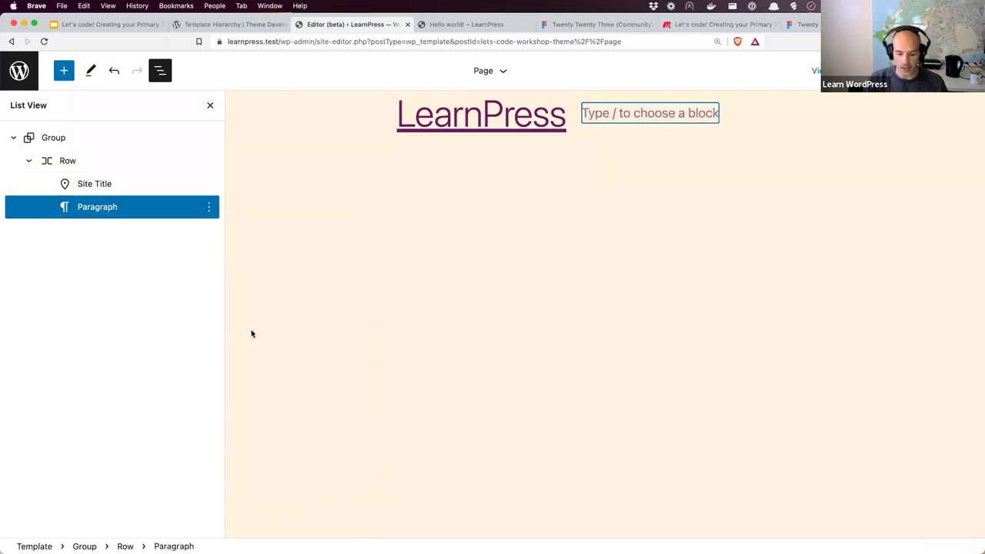
{"action": "type", "text": "/"}
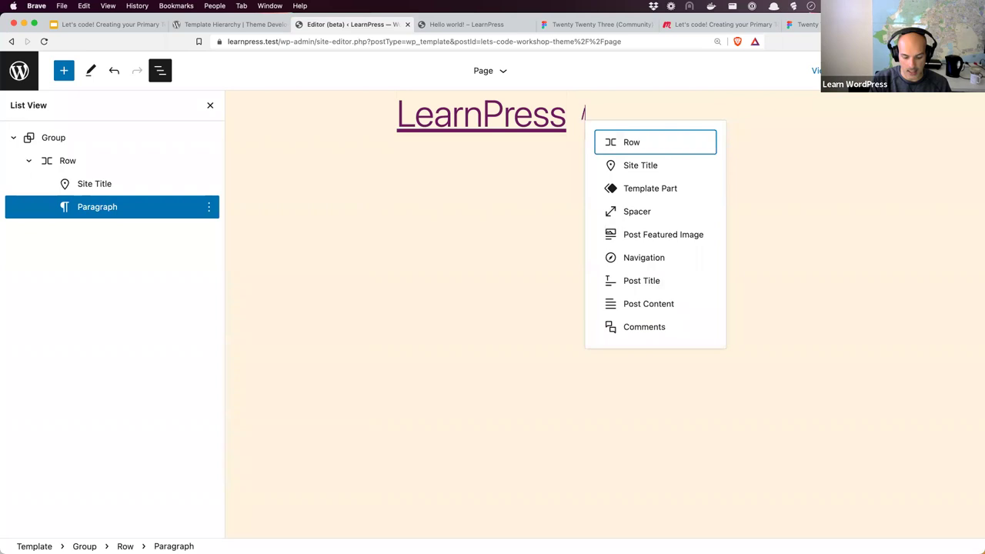
{"action": "type", "text": "navi"}
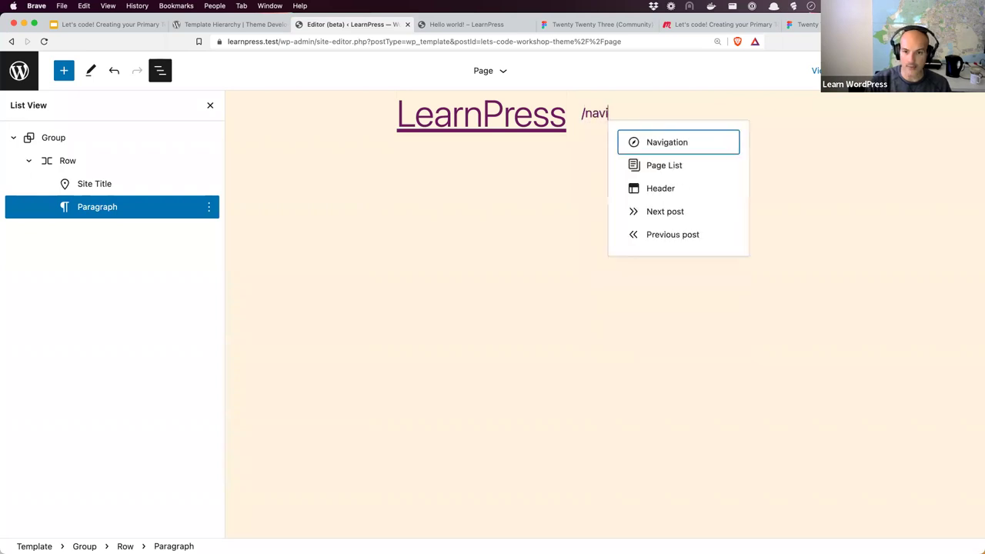
{"action": "left_click", "coordinate": [673, 144]}
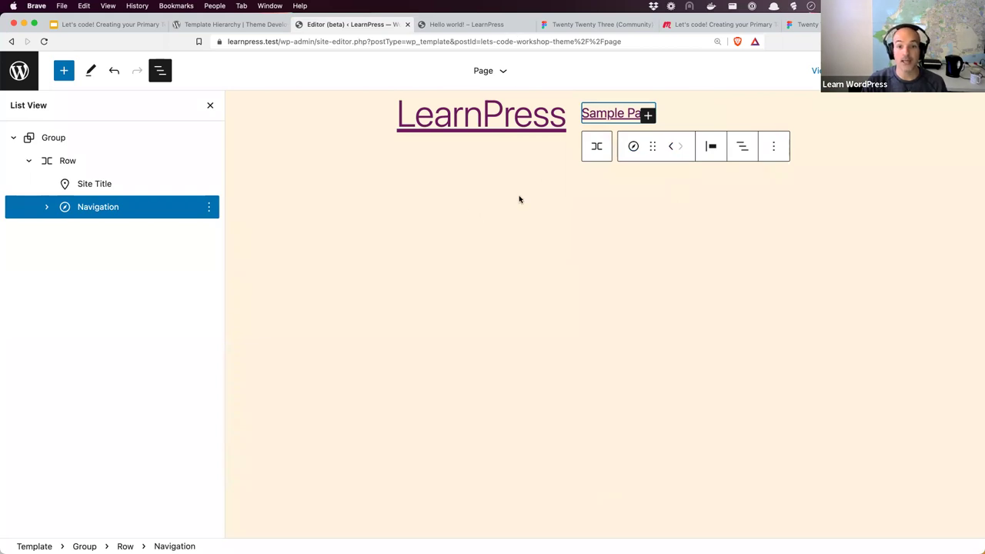
Compare the template's Site Title and Page List with the header in the Figma Page design
{"action": "left_click", "coordinate": [523, 248]}
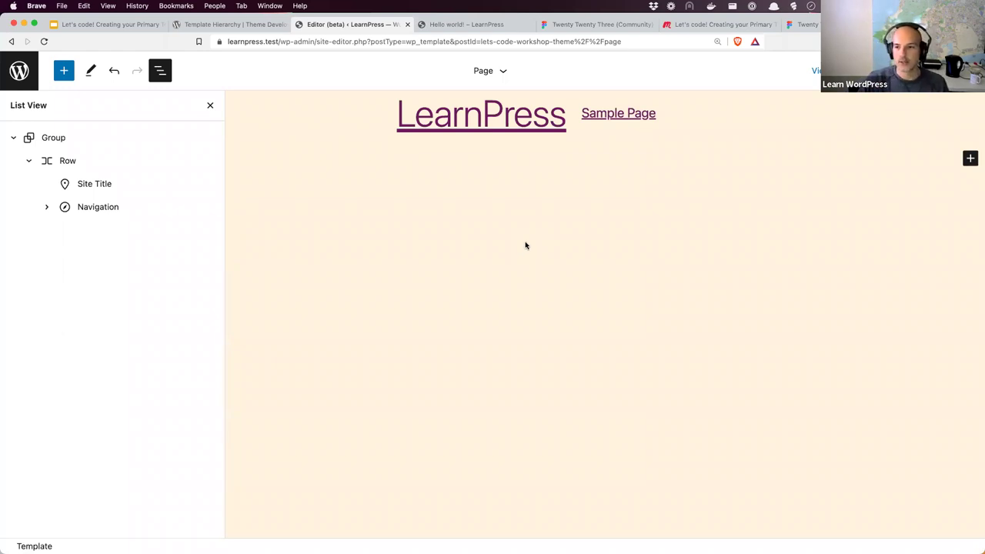
{"action": "left_click", "coordinate": [533, 120]}
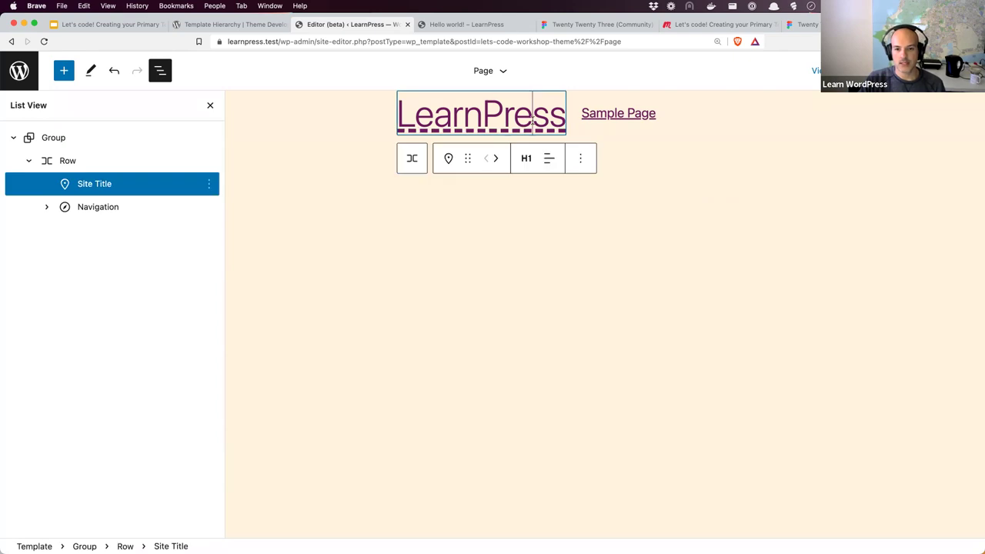
{"action": "left_click", "coordinate": [620, 115]}
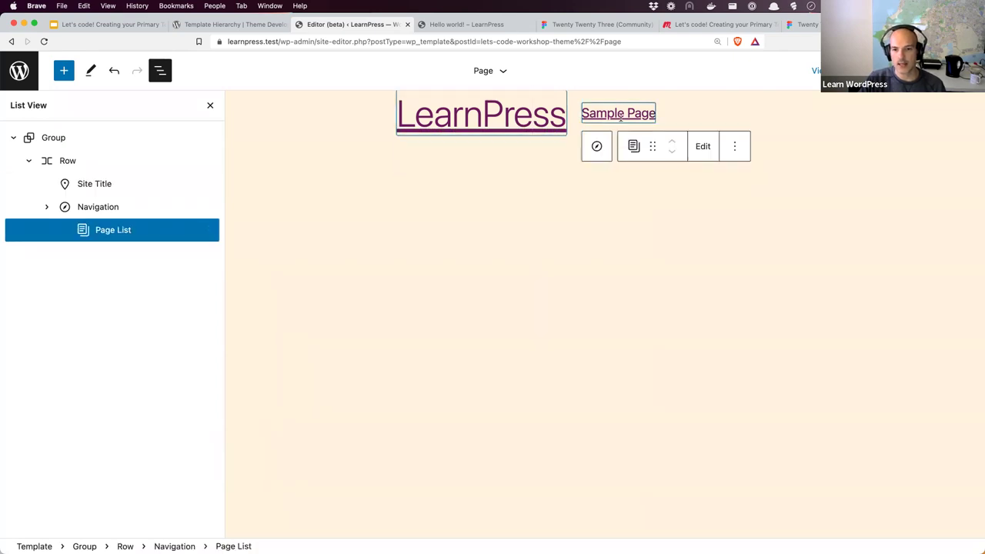
{"action": "left_click", "coordinate": [615, 24]}
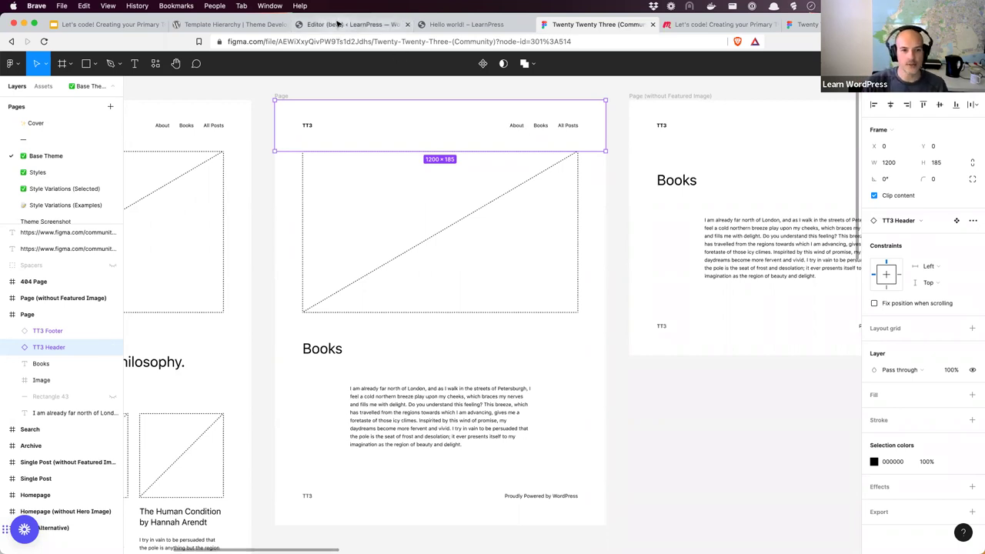
{"action": "left_click", "coordinate": [339, 25]}
Show the Site Title block's settings and try the Small and Medium font sizes, ending on Medium
{"action": "left_click", "coordinate": [475, 122]}
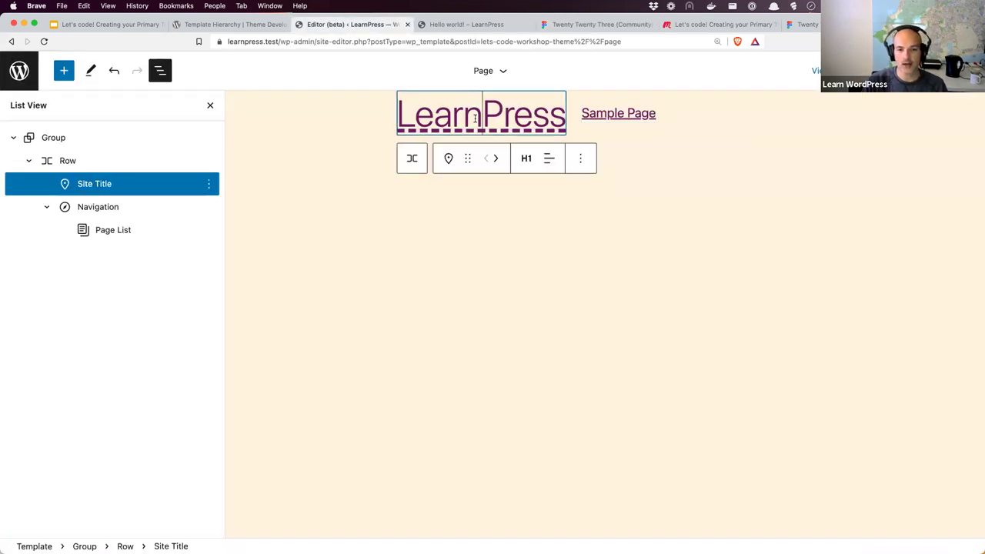
{"action": "left_click", "coordinate": [582, 161]}
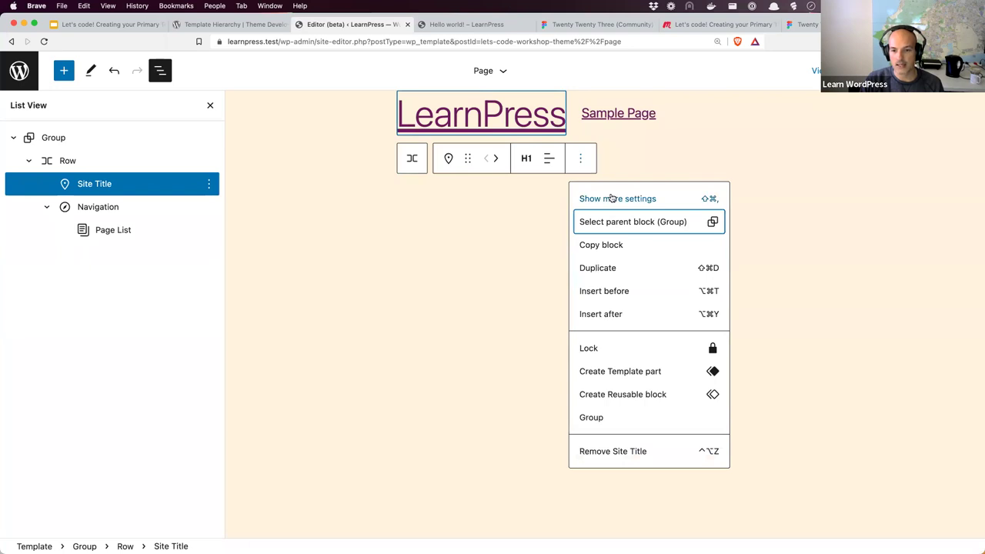
{"action": "left_click", "coordinate": [611, 198]}
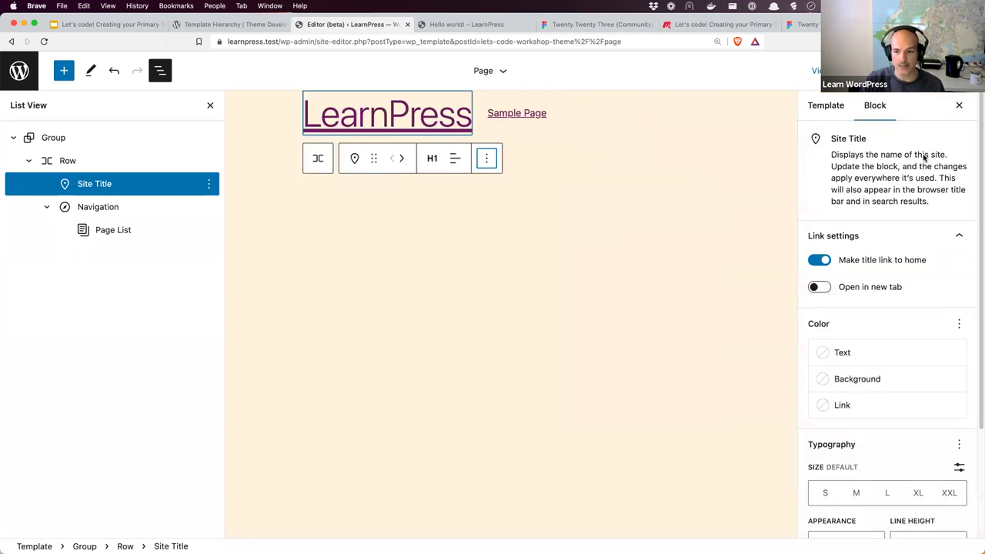
{"action": "scroll", "coordinate": [906, 310], "scroll_direction": "down", "scroll_amount": 4}
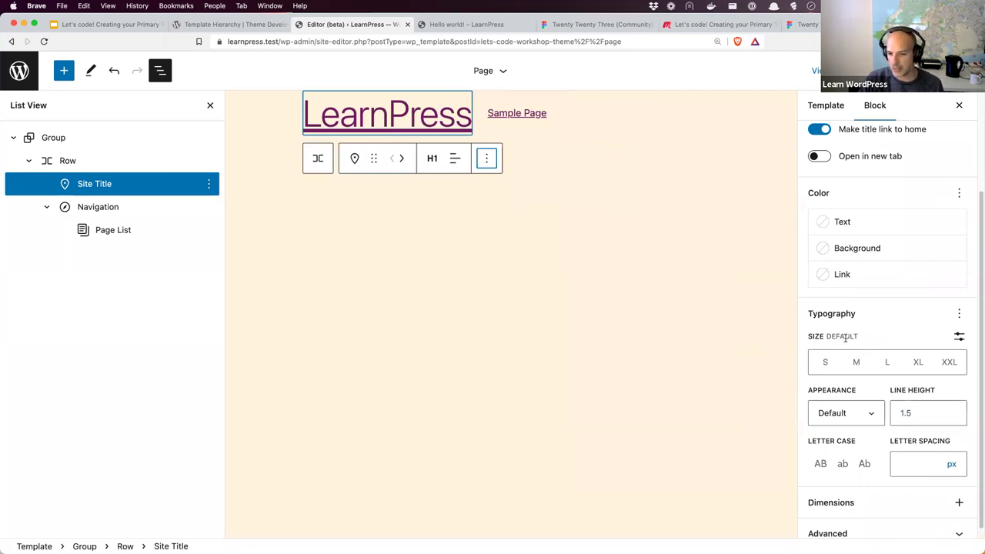
{"action": "left_click", "coordinate": [856, 361]}
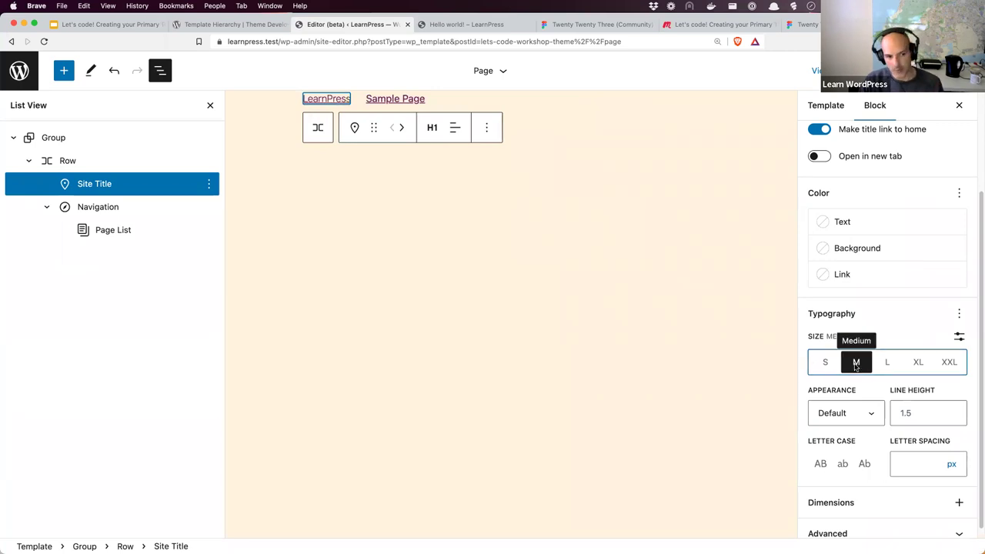
{"action": "left_click", "coordinate": [825, 363]}
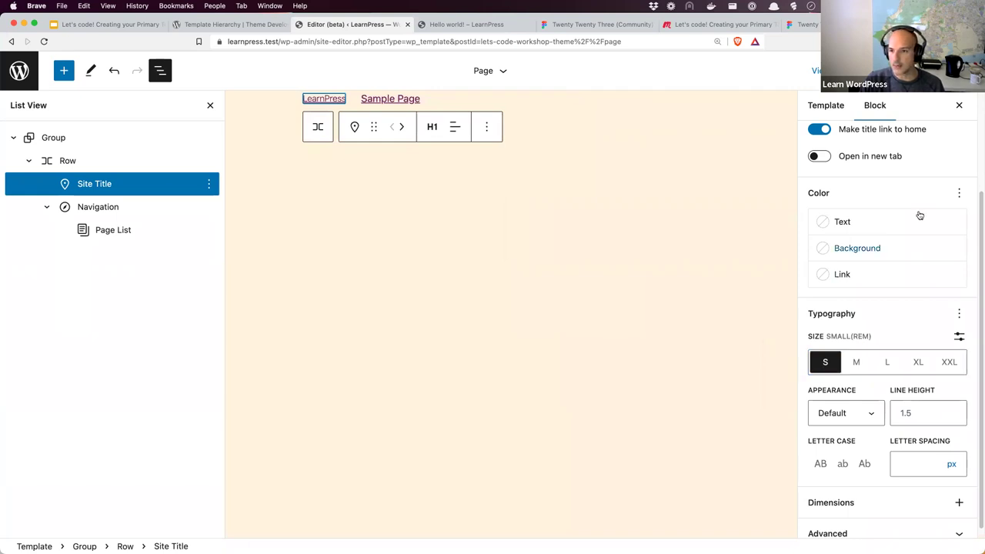
{"action": "left_click", "coordinate": [855, 361]}
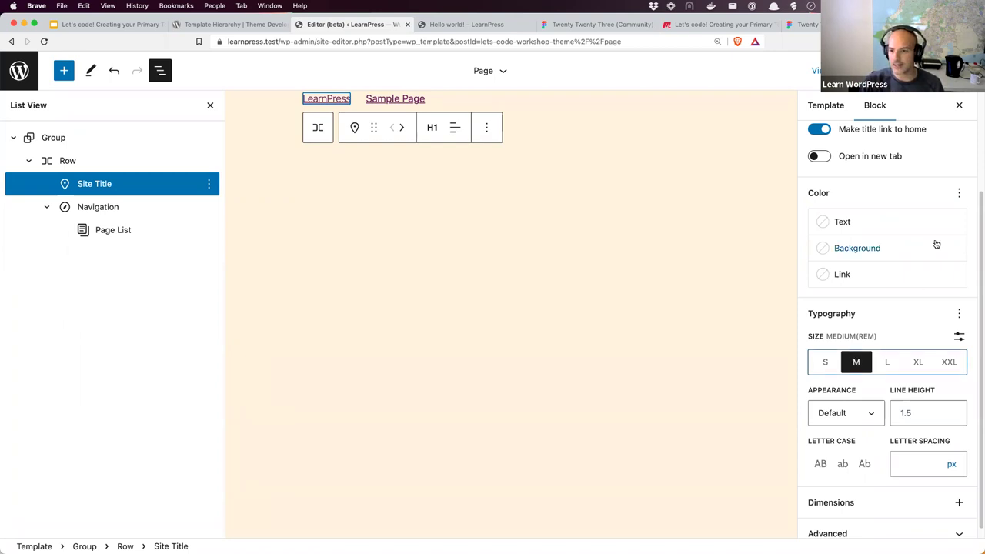
Reset all typography settings of the Site Title block
{"action": "scroll", "coordinate": [954, 181], "scroll_direction": "up", "scroll_amount": 3}
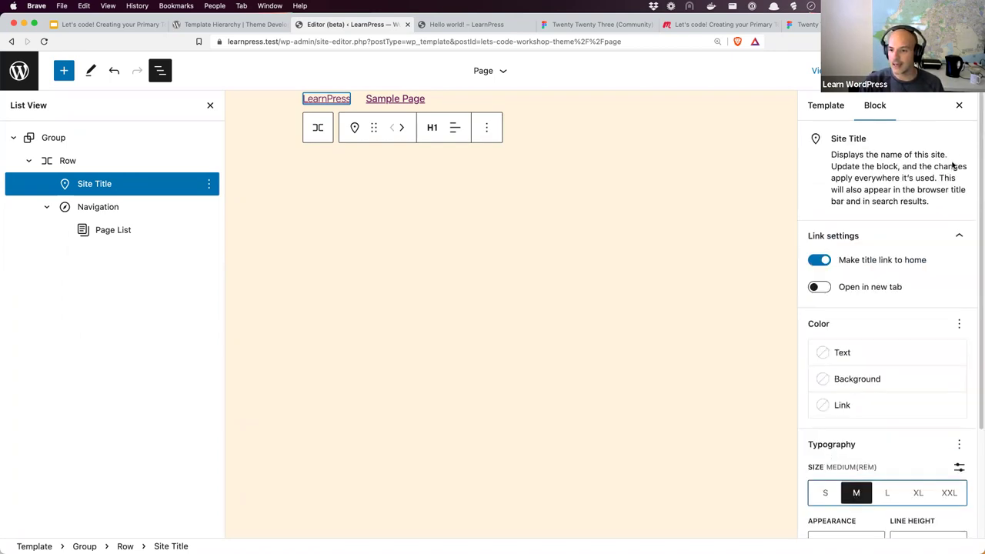
{"action": "scroll", "coordinate": [952, 247], "scroll_direction": "down", "scroll_amount": 1}
{"action": "left_click", "coordinate": [959, 431]}
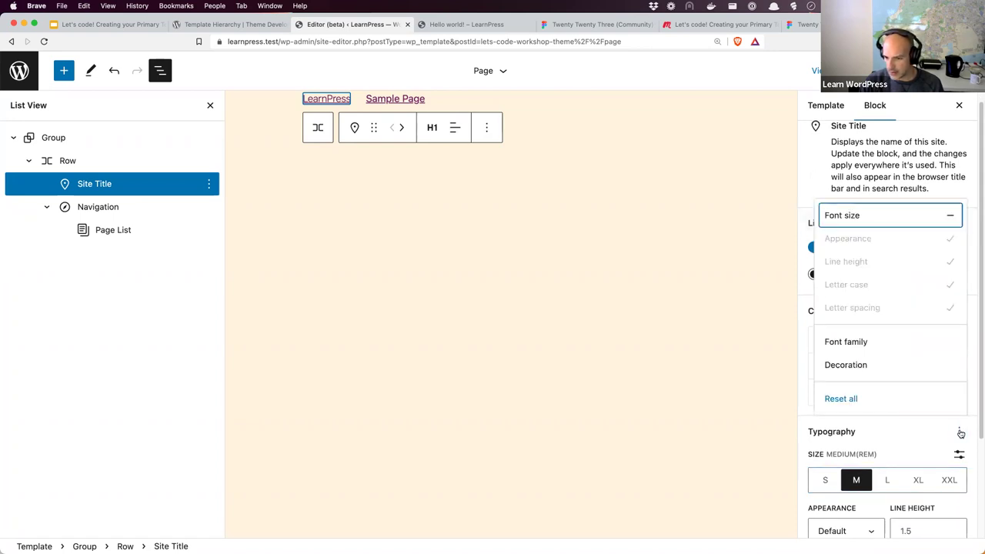
{"action": "left_click", "coordinate": [879, 405]}
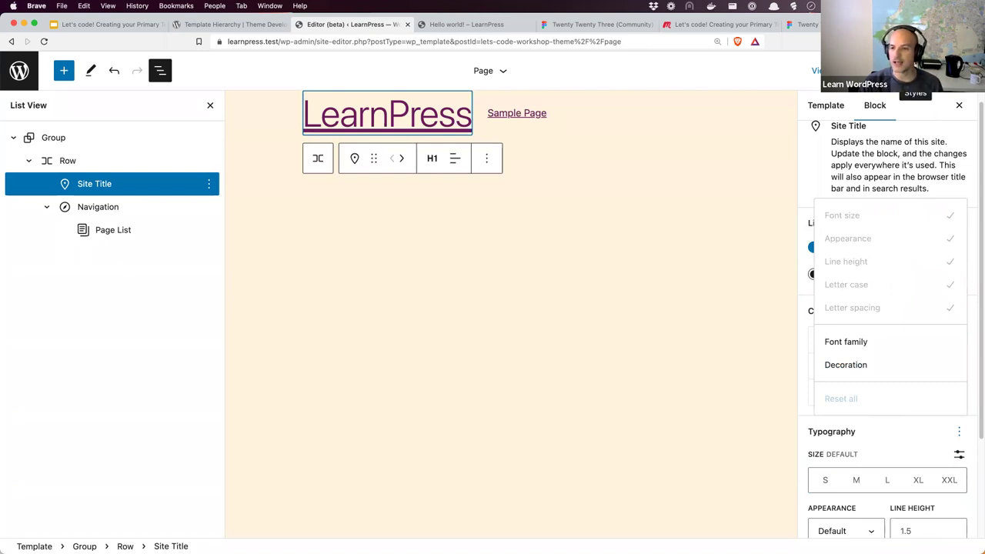
Open the site-wide Styles and look through the list of blocks whose appearance can be customized
{"action": "left_click", "coordinate": [915, 71]}
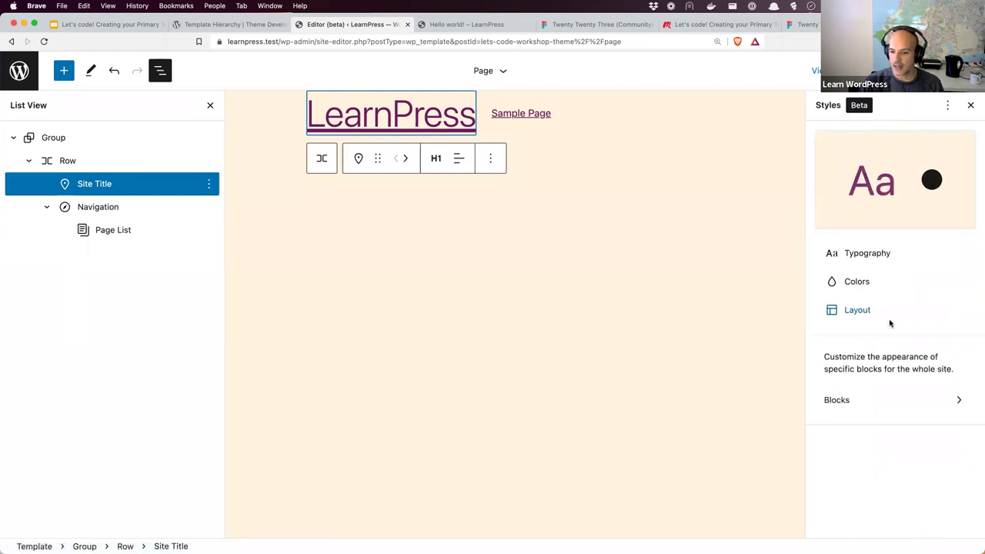
{"action": "left_click", "coordinate": [845, 401]}
{"action": "scroll", "coordinate": [853, 404], "scroll_direction": "down", "scroll_amount": 5}
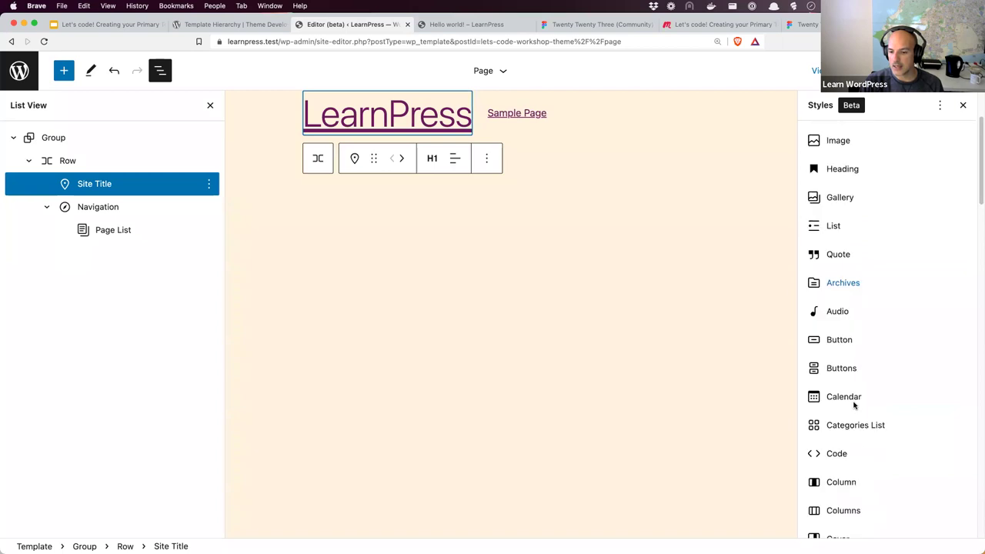
{"action": "scroll", "coordinate": [853, 406], "scroll_direction": "down", "scroll_amount": 8}
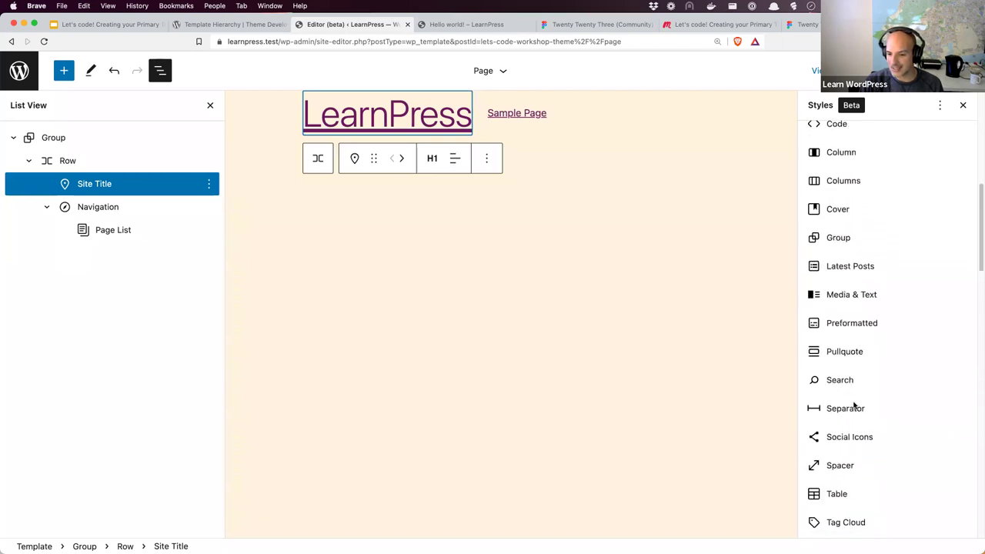
{"action": "scroll", "coordinate": [853, 404], "scroll_direction": "up", "scroll_amount": 10}
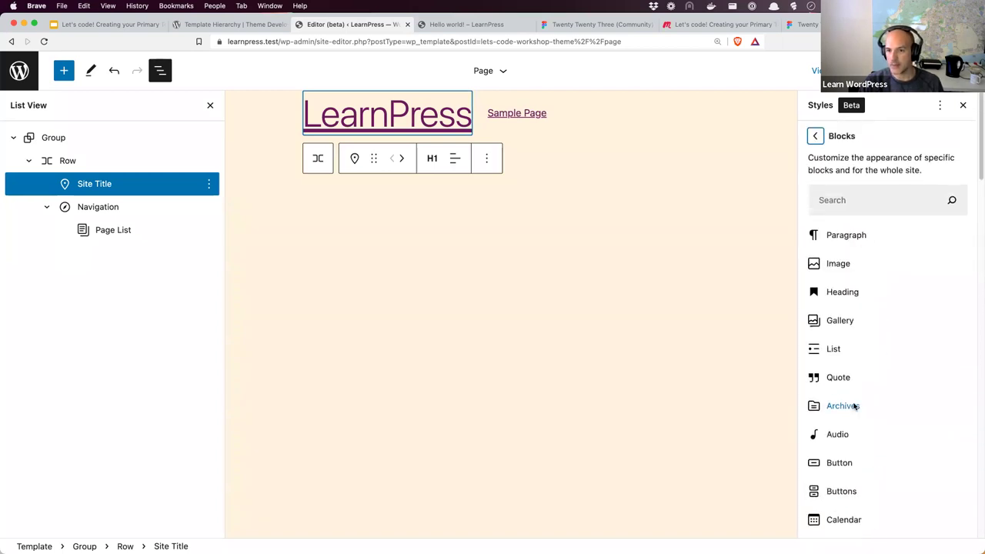
Find the Site Title block in the global block styles and set its typography size to M
{"action": "left_click", "coordinate": [893, 205]}
{"action": "type", "text": "site title"}
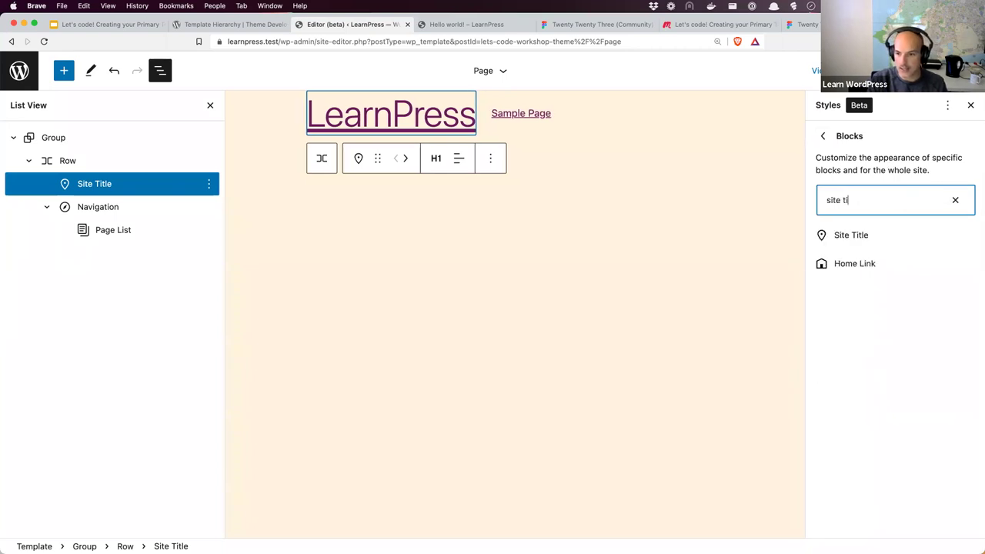
{"action": "left_click", "coordinate": [891, 234]}
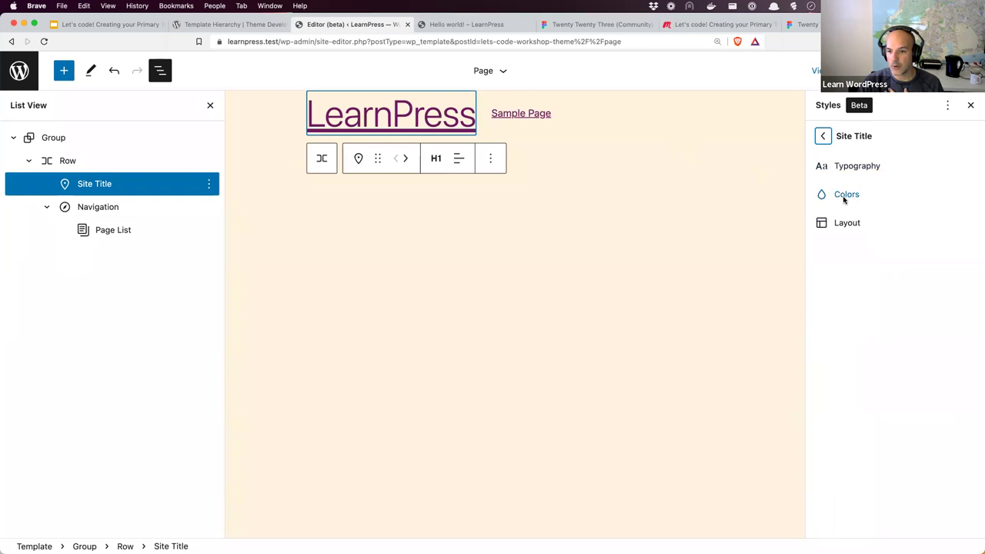
{"action": "left_click", "coordinate": [846, 169]}
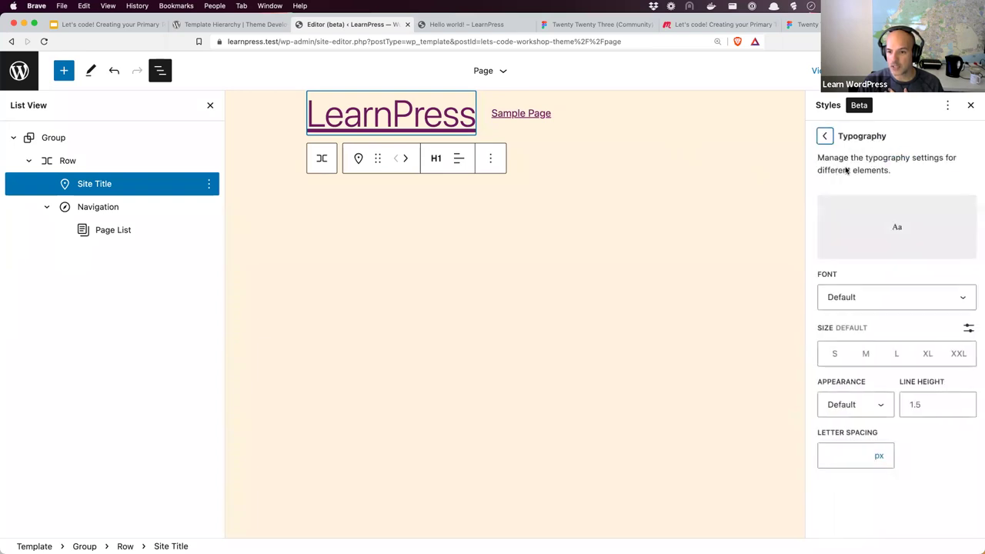
{"action": "left_click", "coordinate": [863, 358]}
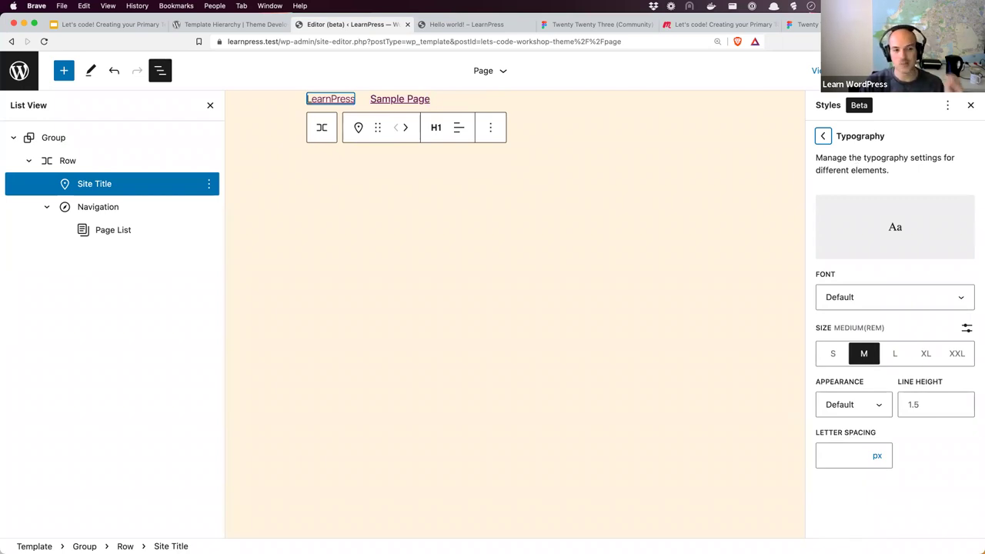
Save only the Custom Styles changes, excluding the Page template, and close the global styles sidebar
{"action": "key", "text": "super+s"}
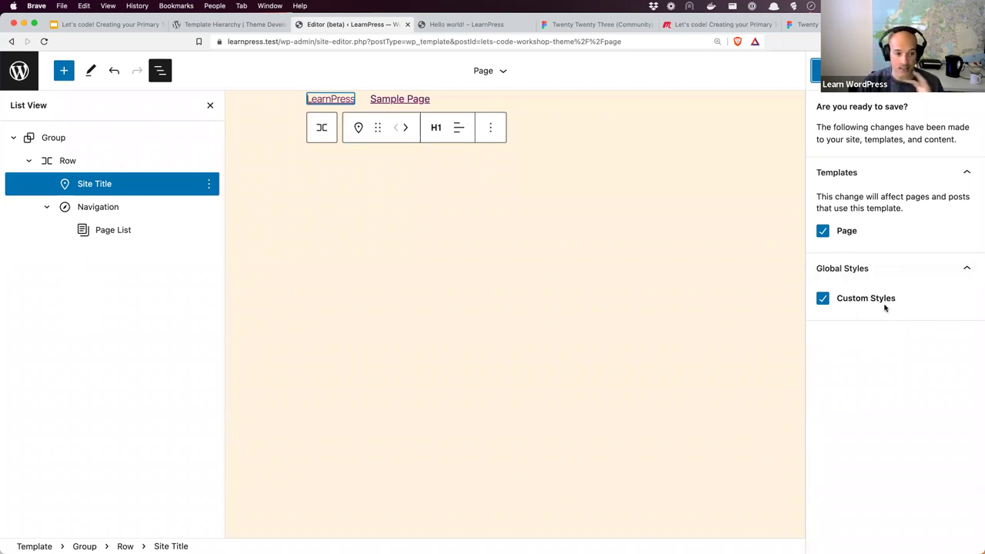
{"action": "left_click", "coordinate": [829, 236]}
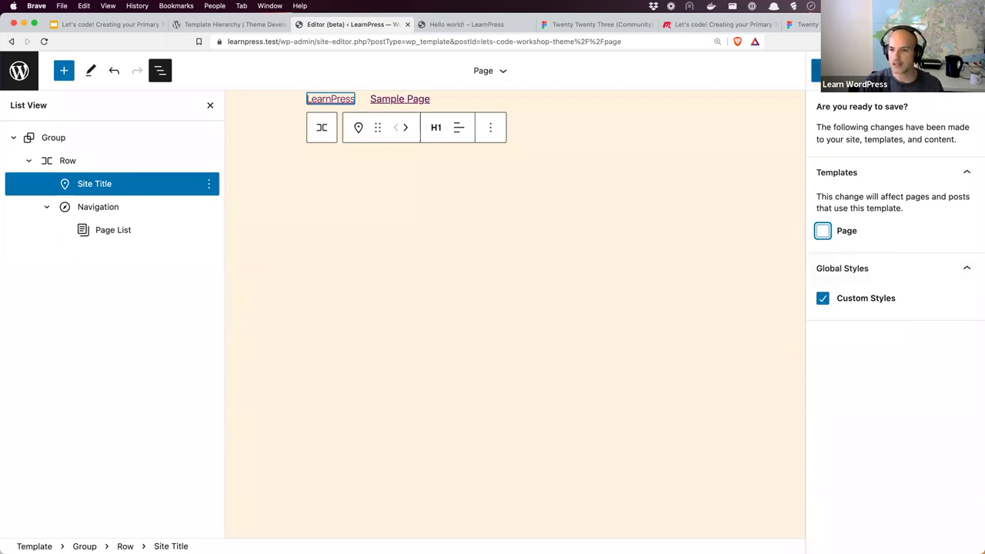
{"action": "left_click", "coordinate": [847, 70]}
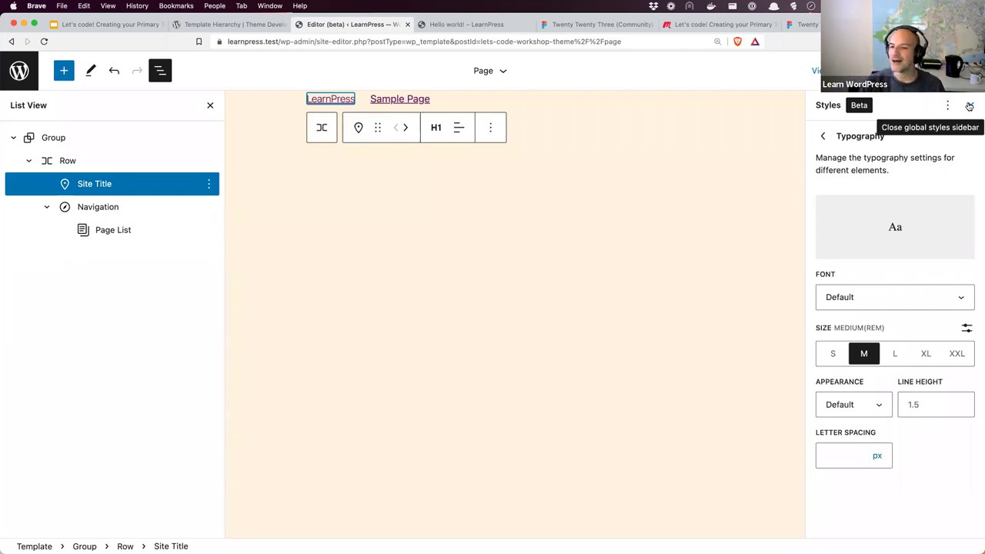
{"action": "left_click", "coordinate": [970, 107]}
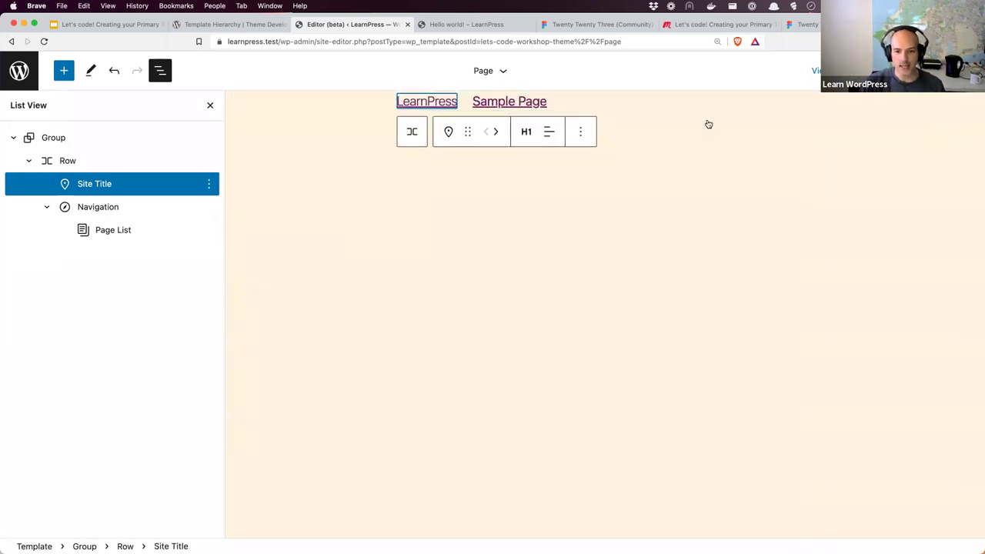
Switch to the Twenty Twenty Three Figma file and examine the Page design's header and featured image frames
{"action": "left_click", "coordinate": [610, 31]}
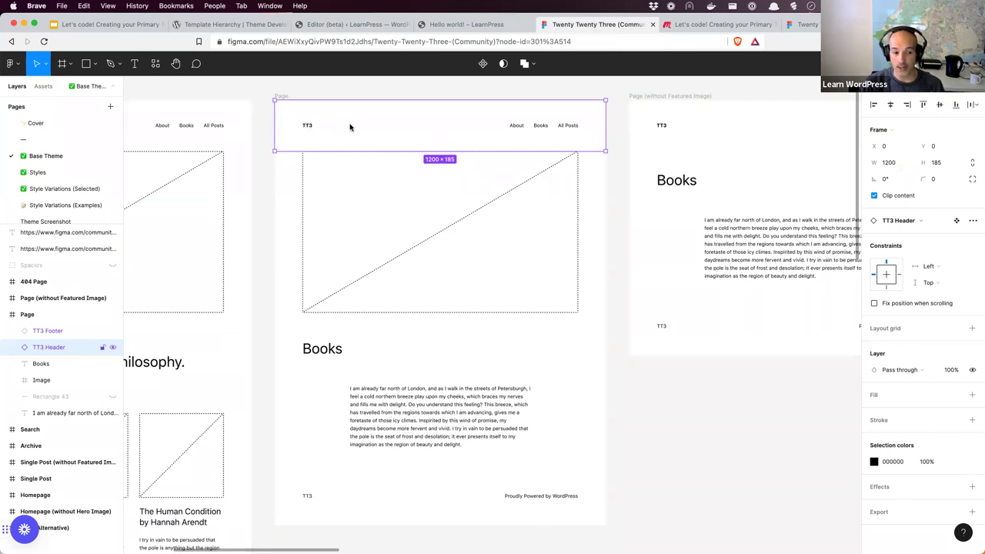
{"action": "left_click", "coordinate": [311, 164]}
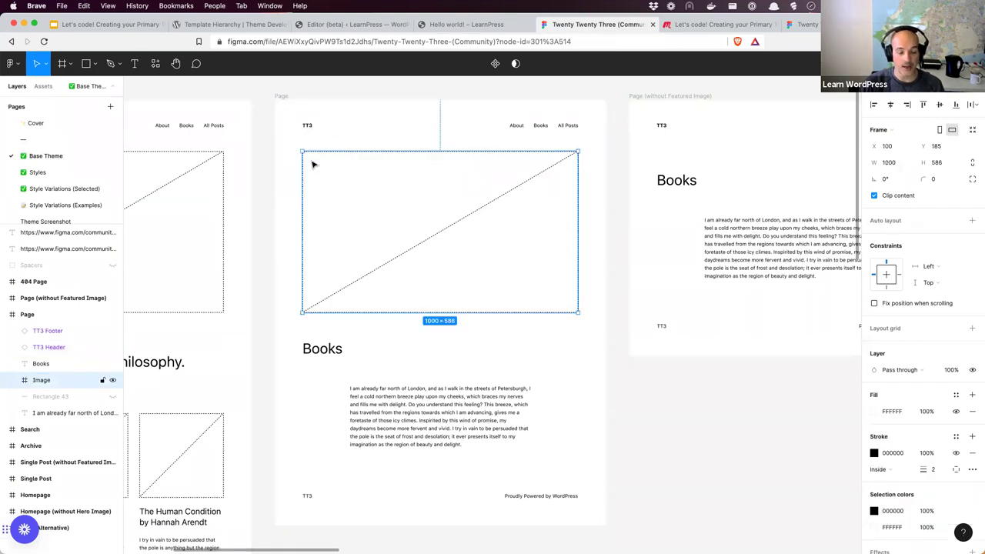
{"action": "left_click", "coordinate": [307, 129]}
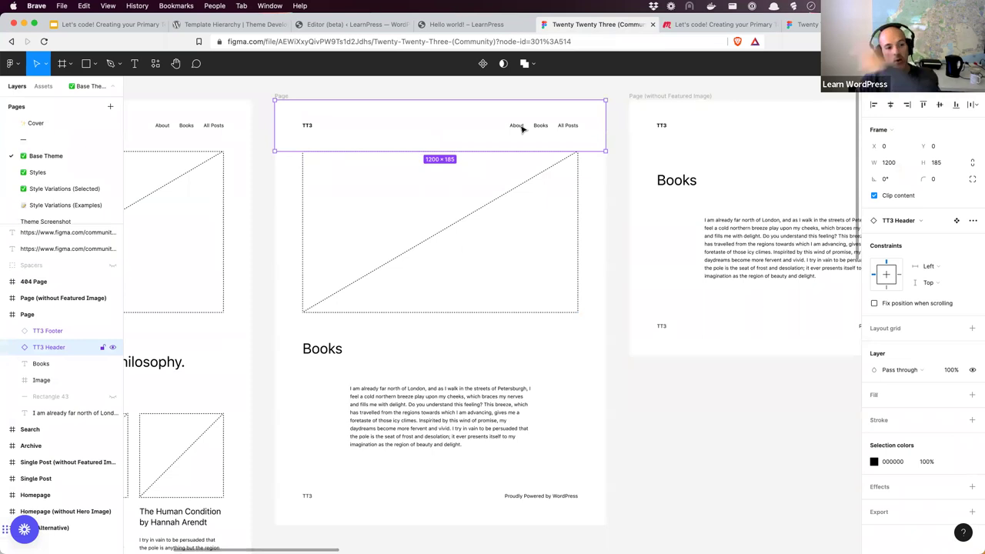
Return to the WordPress site editor and set the header Row's justification to space between, trying centre and right alignment first
{"action": "left_click", "coordinate": [344, 26]}
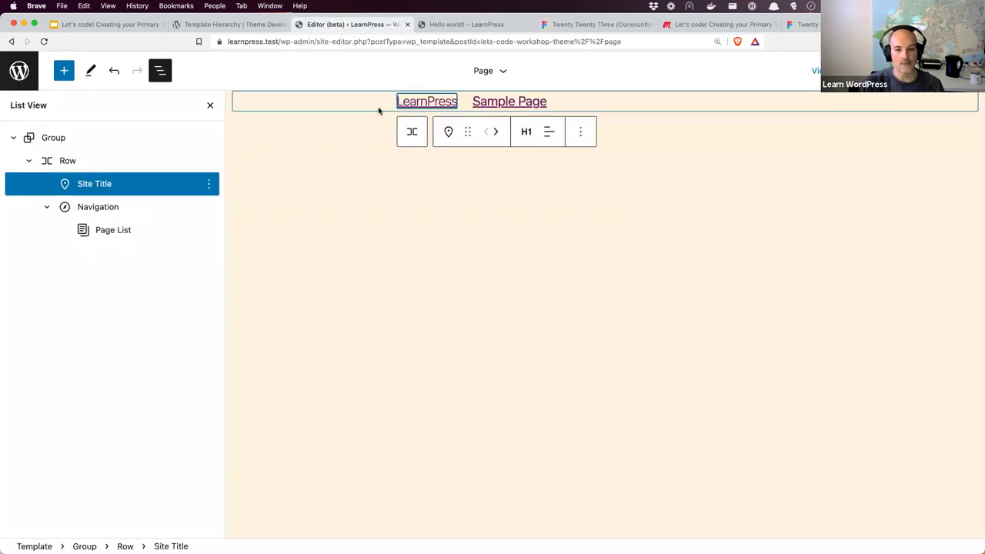
{"action": "left_click", "coordinate": [77, 161]}
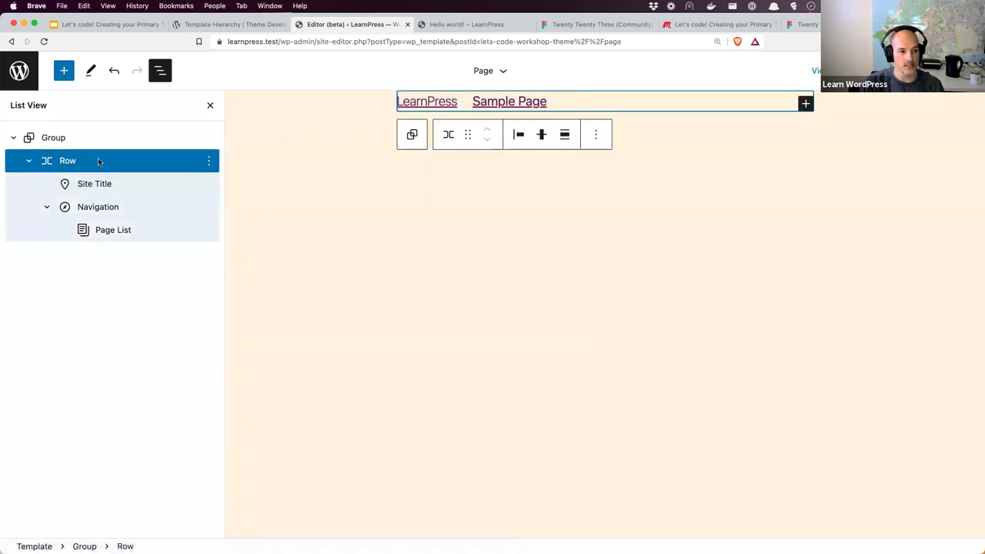
{"action": "left_click", "coordinate": [98, 160]}
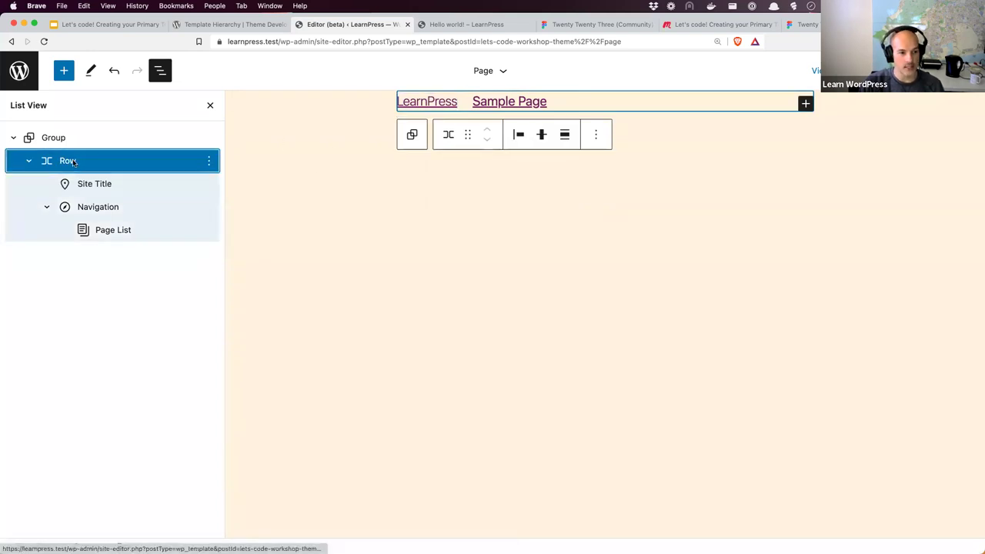
{"action": "left_click", "coordinate": [591, 136]}
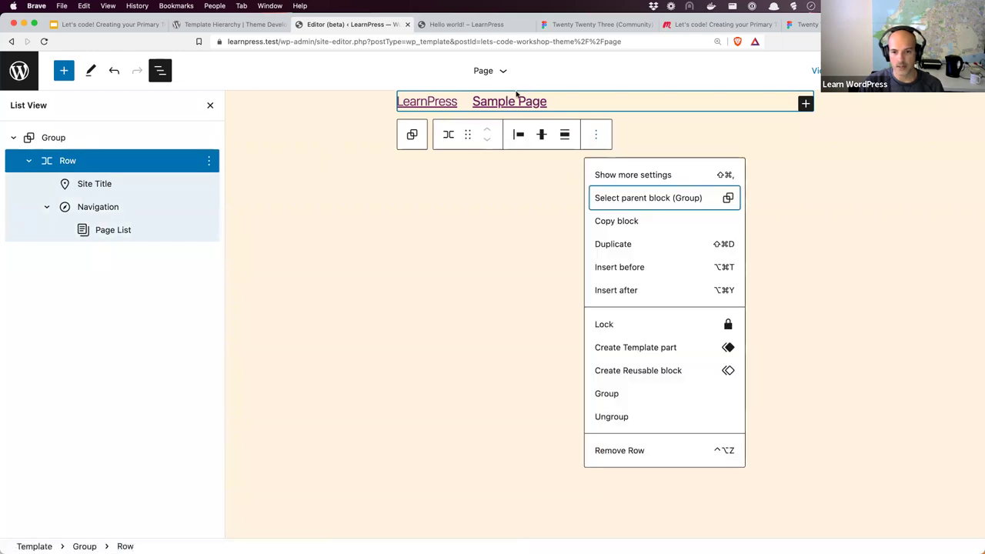
{"action": "left_click", "coordinate": [657, 179]}
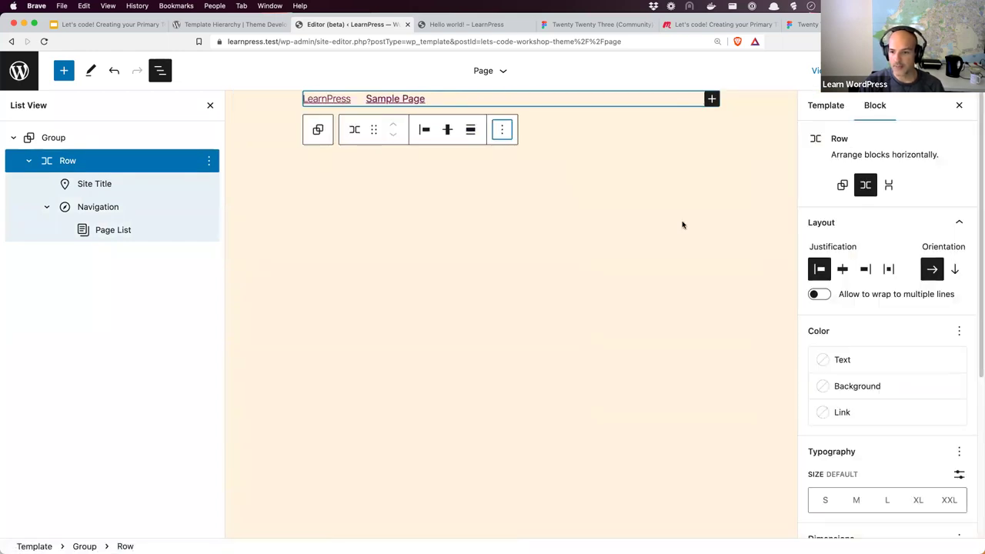
{"action": "left_click", "coordinate": [842, 270]}
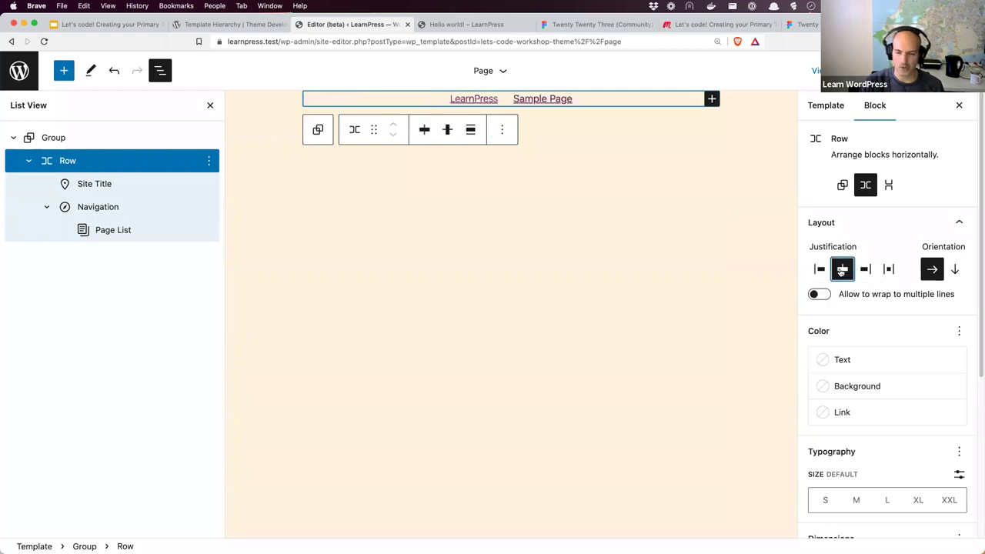
{"action": "left_click", "coordinate": [860, 271]}
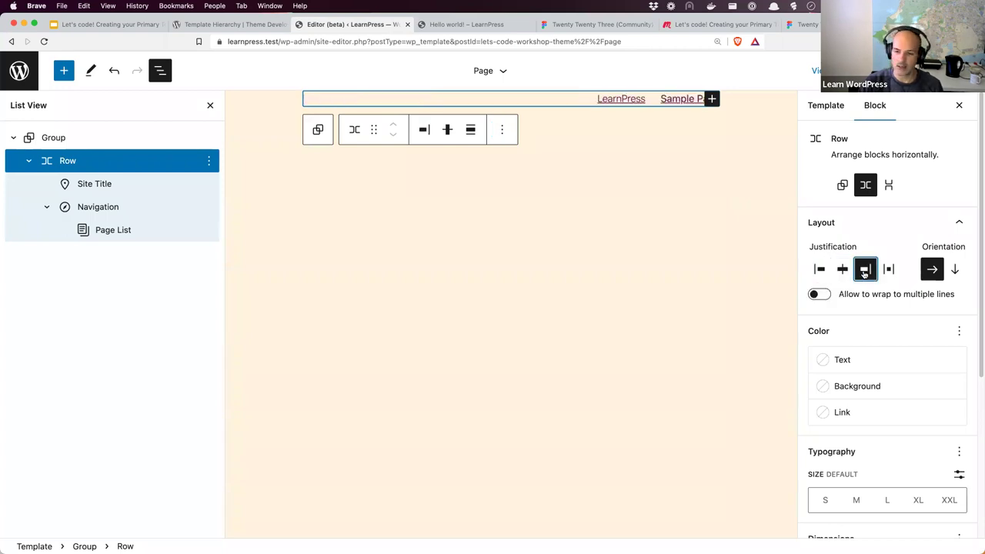
{"action": "left_click", "coordinate": [888, 271]}
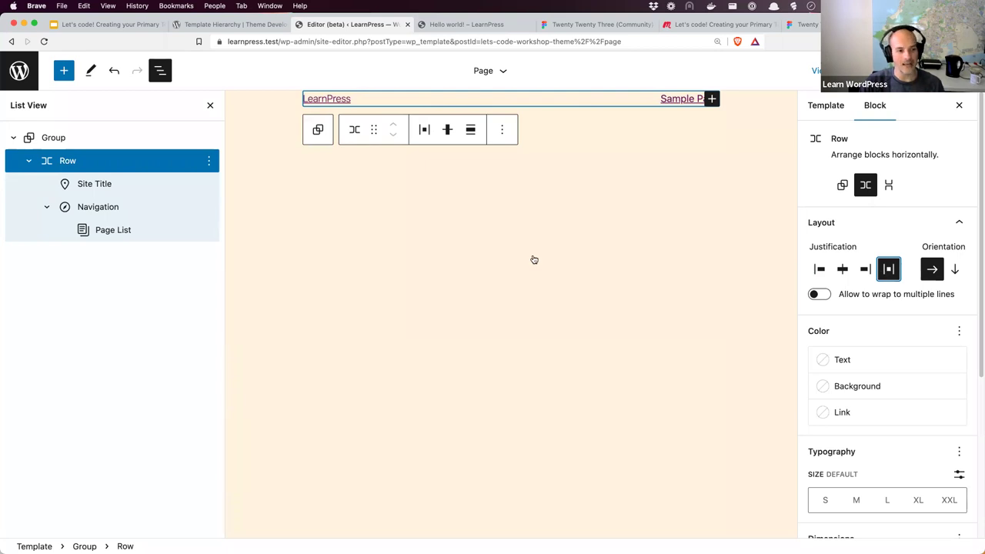
Set the header Row's alignment to Wide width and close the List View
{"action": "left_click", "coordinate": [471, 132]}
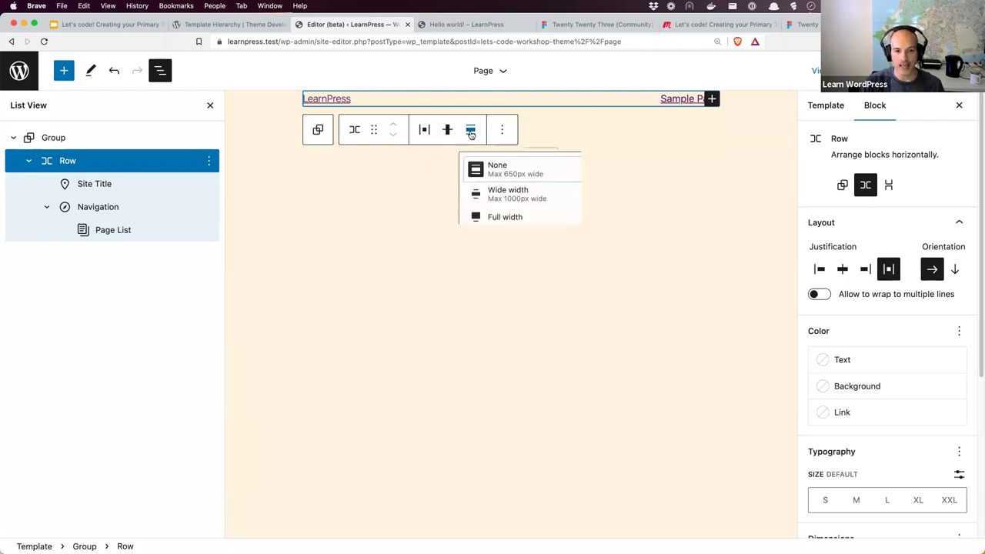
{"action": "left_click", "coordinate": [518, 198]}
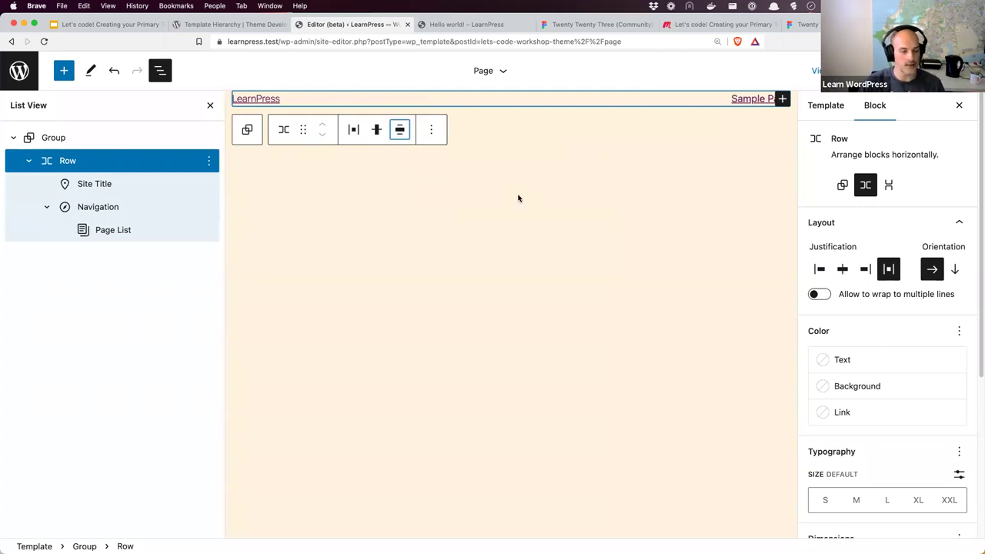
{"action": "left_click", "coordinate": [209, 109]}
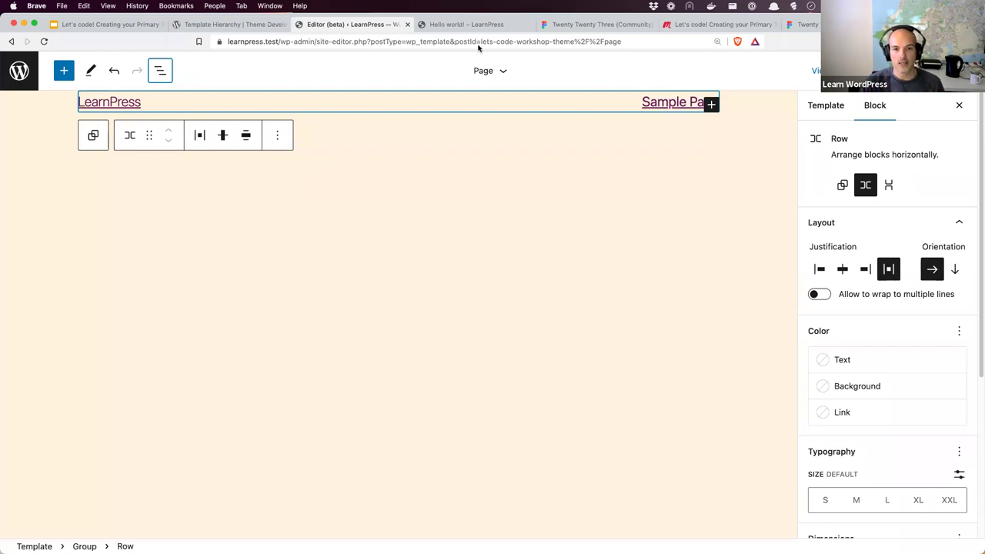
Recheck the header in the Figma design and set a custom padding of 100 px on all sides of the WordPress header Row
{"action": "left_click", "coordinate": [595, 24]}
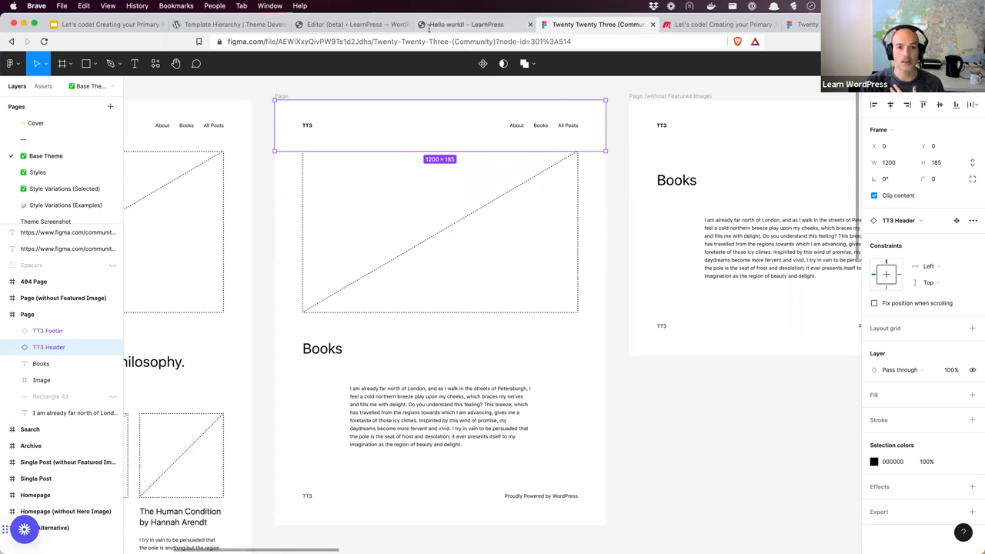
{"action": "left_click", "coordinate": [368, 25]}
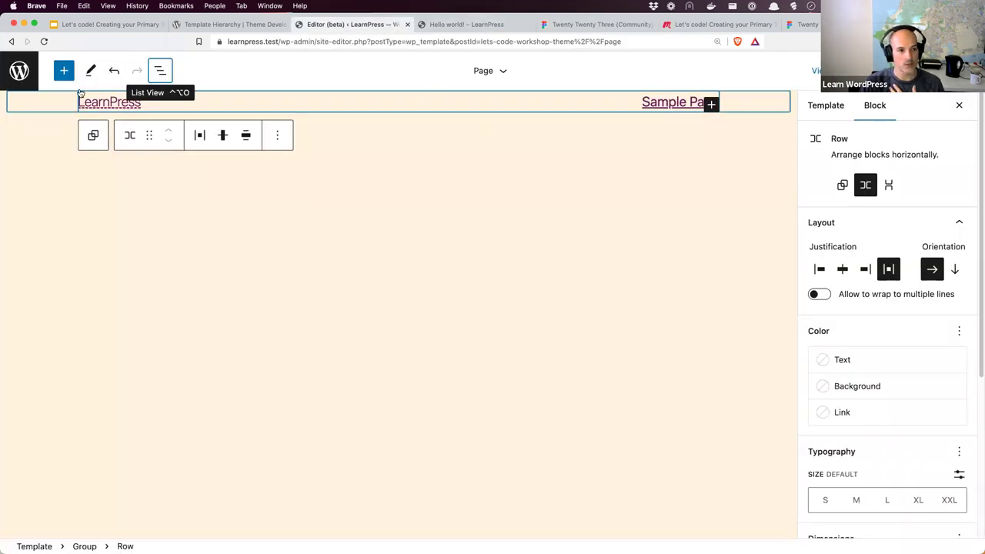
{"action": "left_click", "coordinate": [158, 72]}
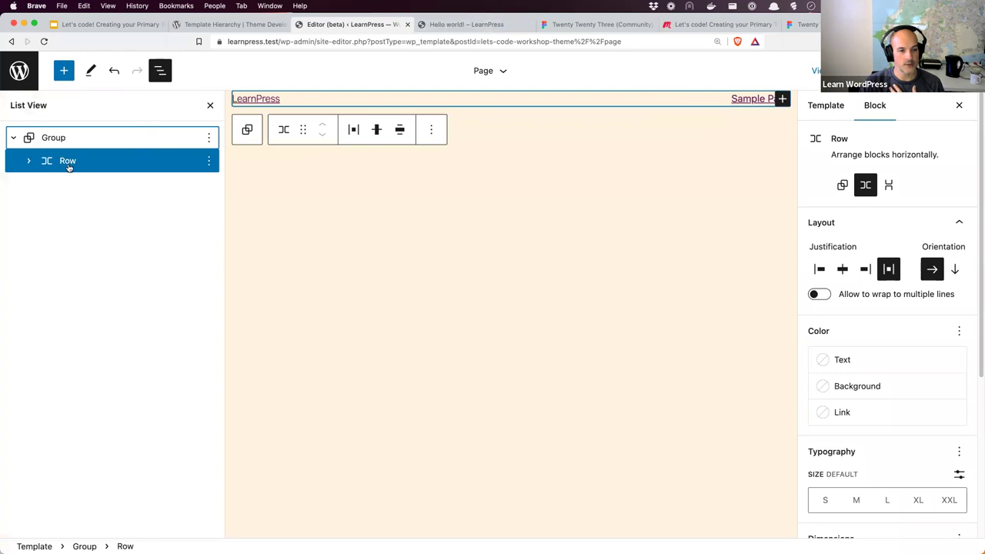
{"action": "left_click", "coordinate": [29, 161]}
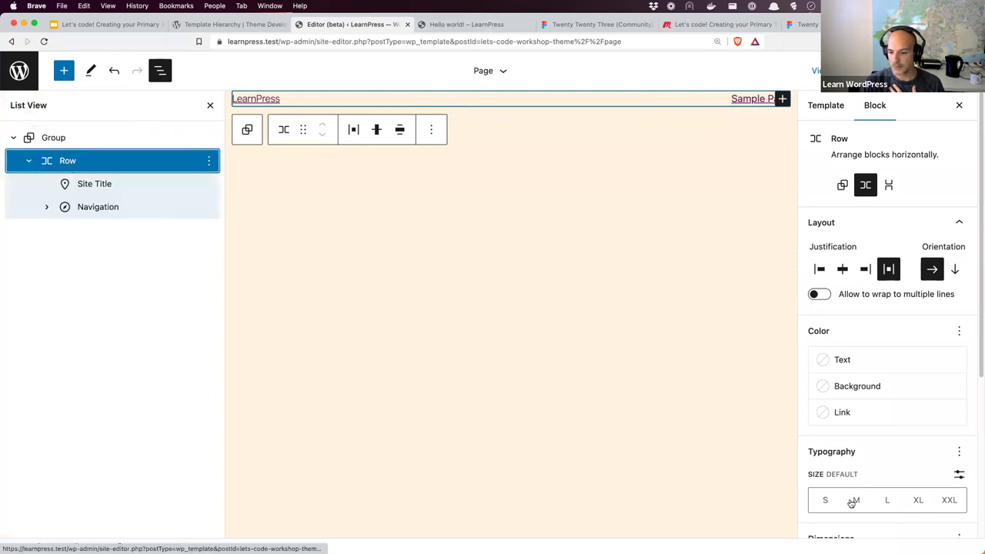
{"action": "scroll", "coordinate": [908, 333], "scroll_direction": "down", "scroll_amount": 5}
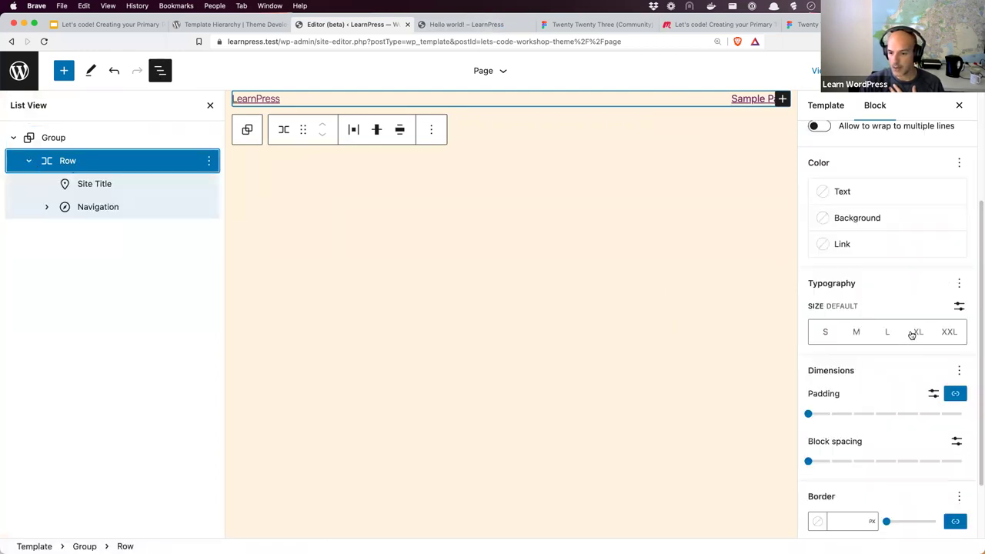
{"action": "mouse_move", "coordinate": [808, 335]}
{"action": "left_mouse_down"}
{"action": "mouse_move", "coordinate": [918, 339]}
{"action": "mouse_move", "coordinate": [808, 338]}
{"action": "left_mouse_up"}
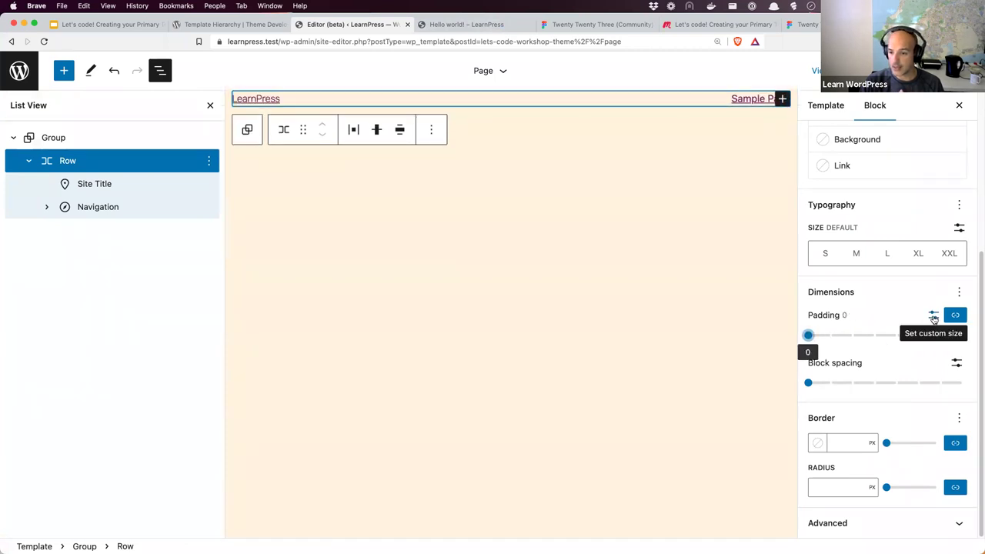
{"action": "left_click", "coordinate": [933, 317]}
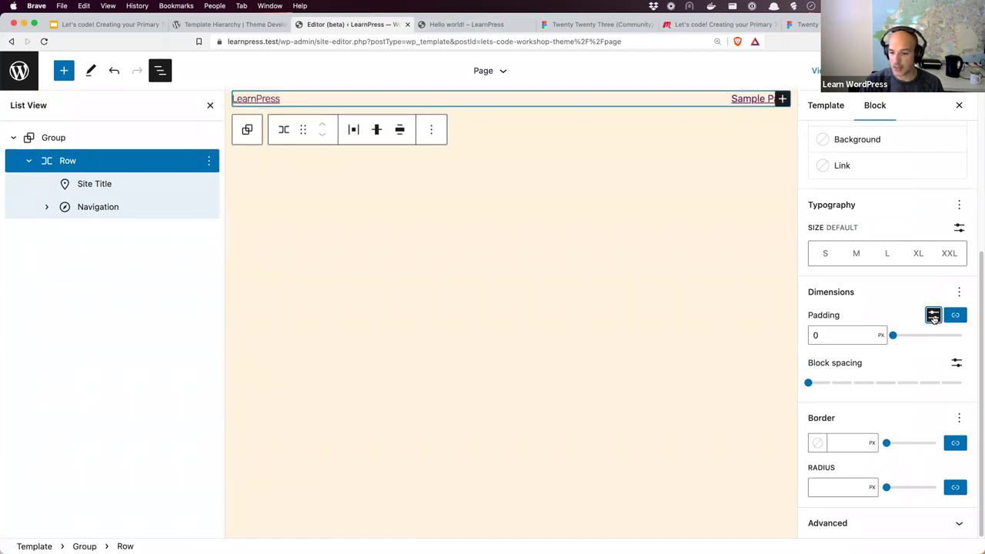
{"action": "left_click_drag", "start_coordinate": [840, 337], "coordinate": [803, 337]}
{"action": "type", "text": "100"}
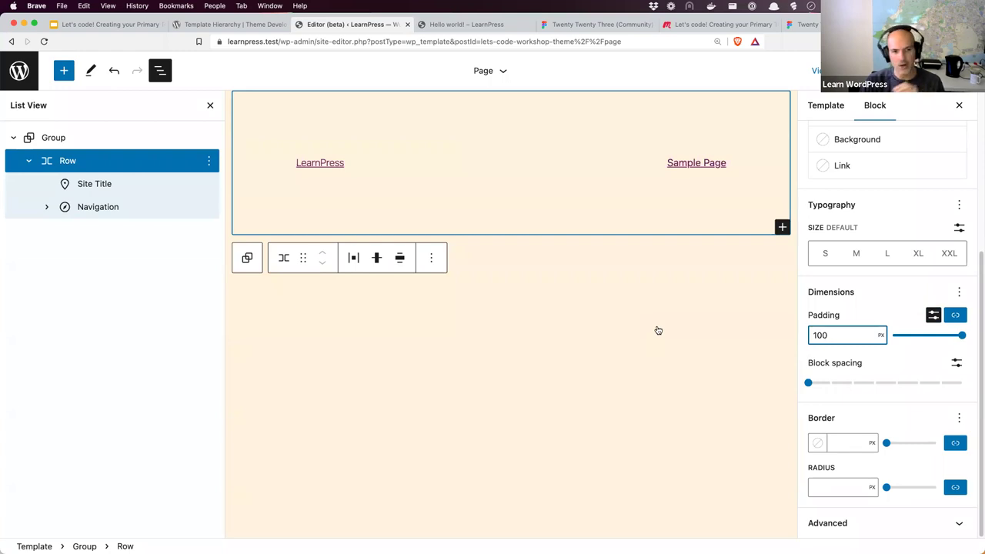
Unlink the Row's padding sides and set the top and bottom padding to 50 px each
{"action": "left_click", "coordinate": [956, 317]}
{"action": "scroll", "coordinate": [914, 337], "scroll_direction": "down", "scroll_amount": 1}
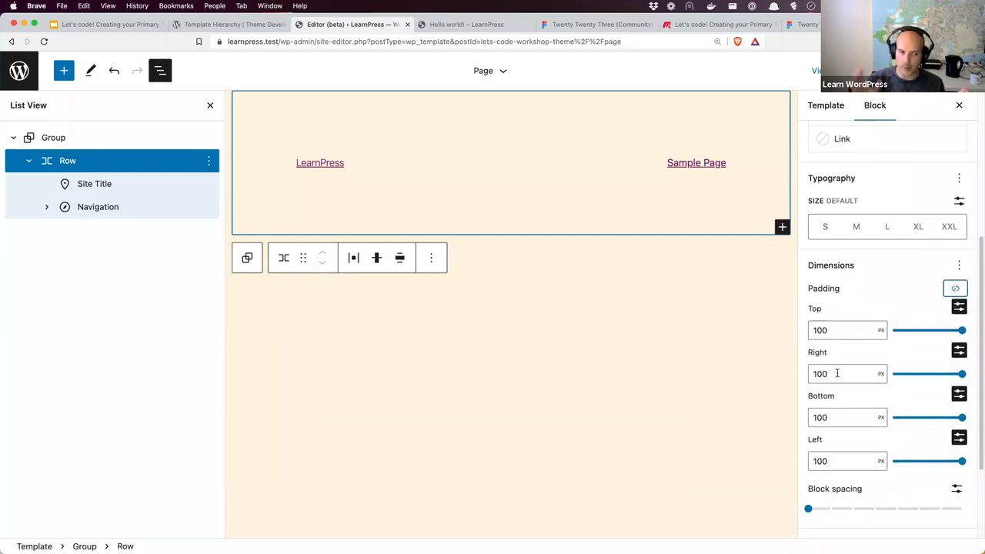
{"action": "double_click", "coordinate": [831, 330]}
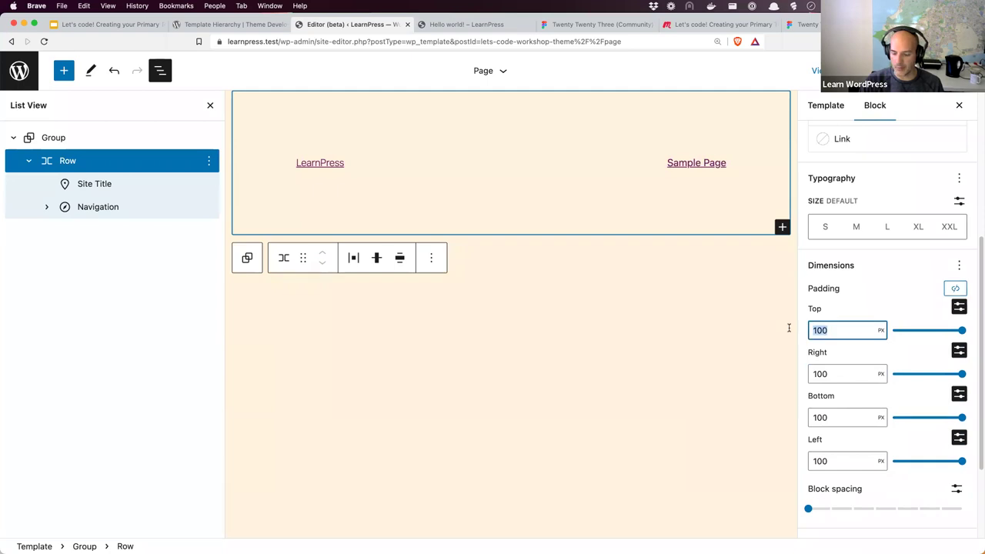
{"action": "type", "text": "50"}
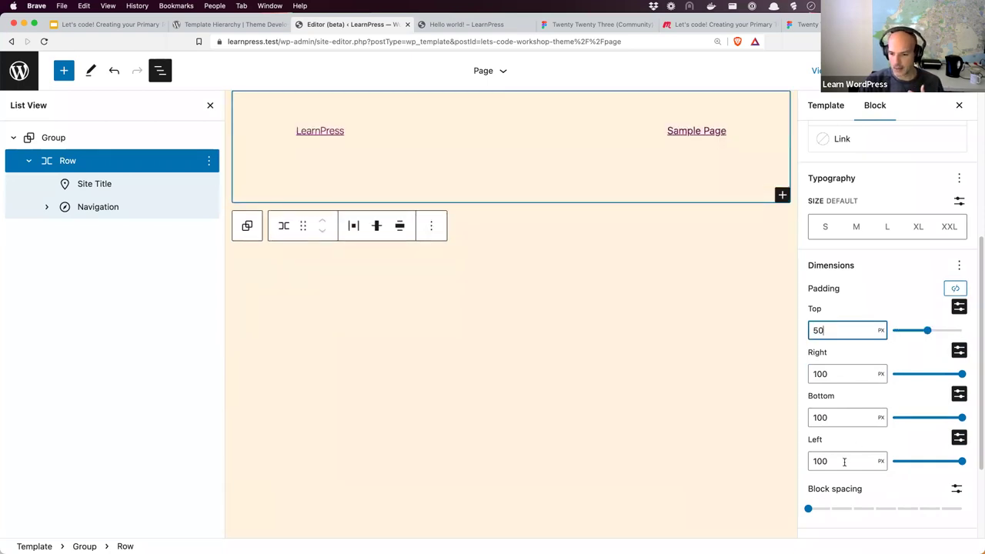
{"action": "double_click", "coordinate": [831, 417]}
{"action": "type", "text": "50"}
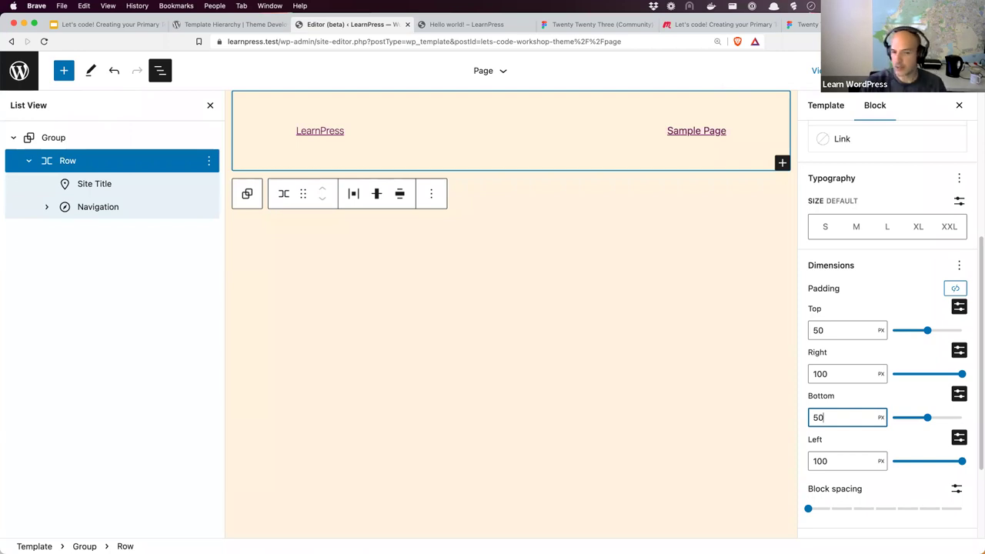
Switch to the Figma design to compare its Page header, and return to the WordPress site editor
{"action": "left_click", "coordinate": [500, 31]}
{"action": "left_click", "coordinate": [600, 26]}
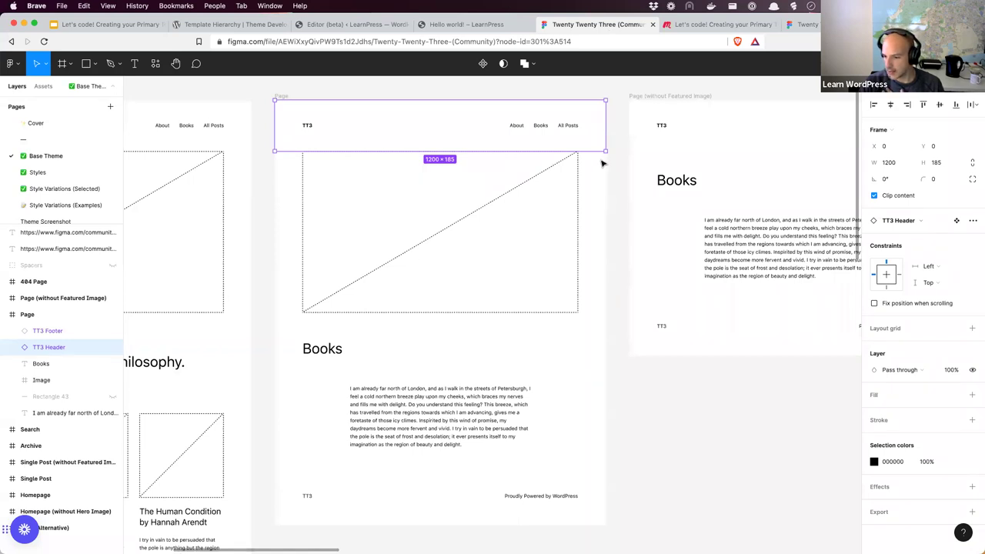
{"action": "left_click", "coordinate": [376, 25]}
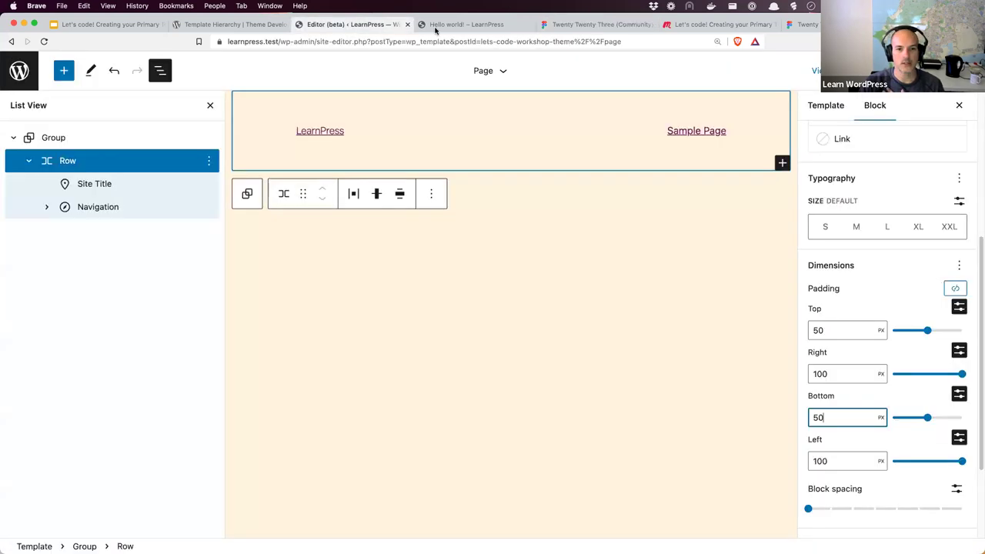
{"action": "left_click", "coordinate": [466, 24]}
{"action": "left_click", "coordinate": [346, 25]}
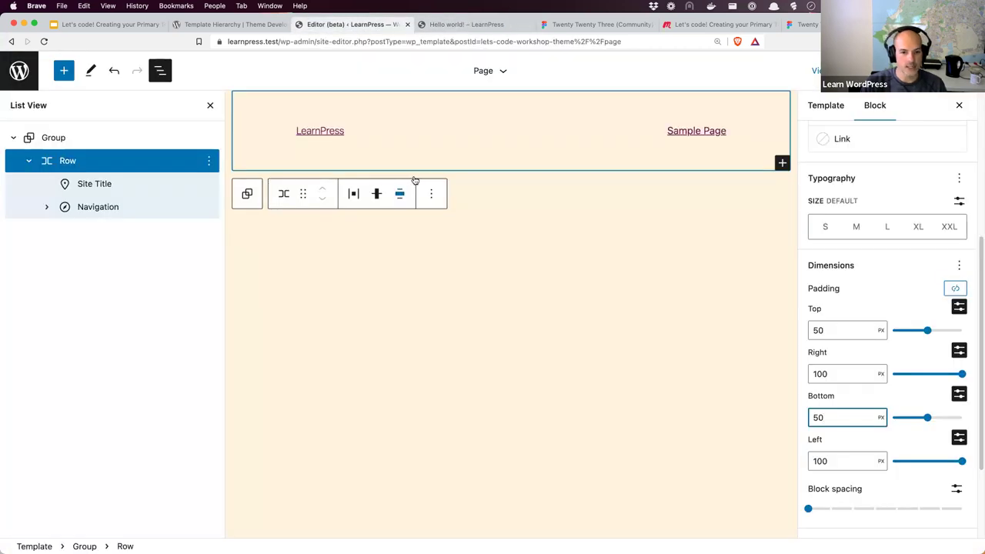
Undo the header Row's custom padding, wide width and space between justification
{"action": "left_click", "coordinate": [115, 72]}
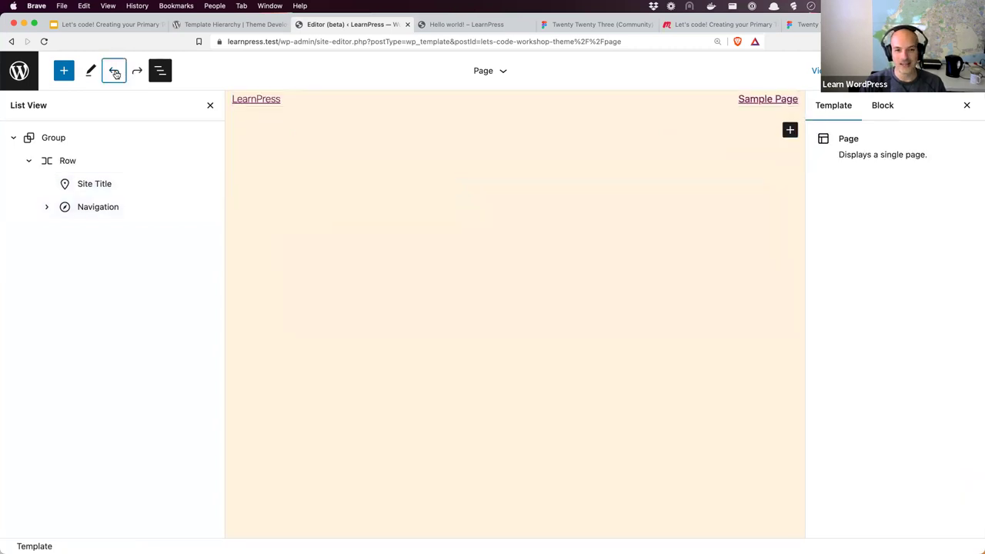
{"action": "left_click", "coordinate": [115, 72]}
{"action": "left_click", "coordinate": [115, 72]}
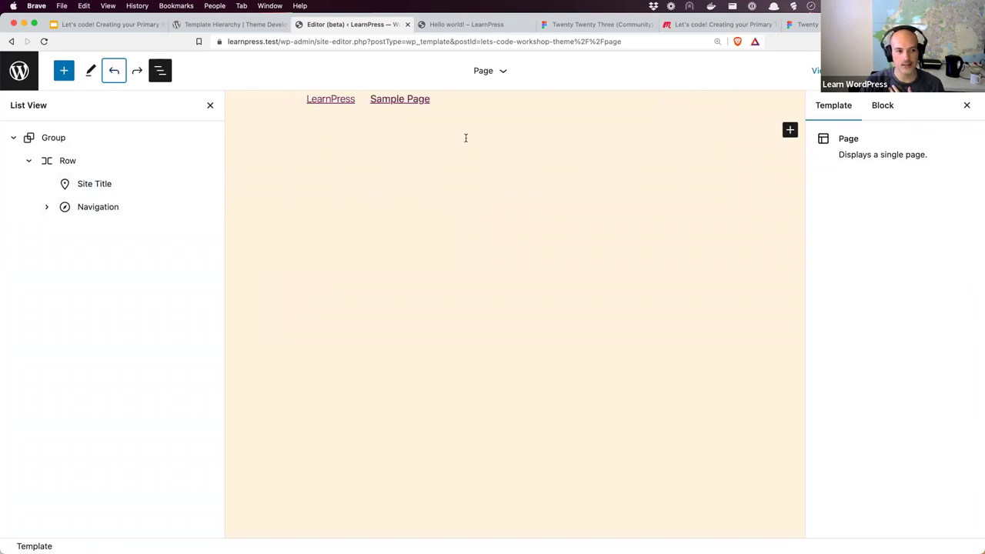
Select the header Row and set its justification to space between
{"action": "left_click", "coordinate": [68, 162]}
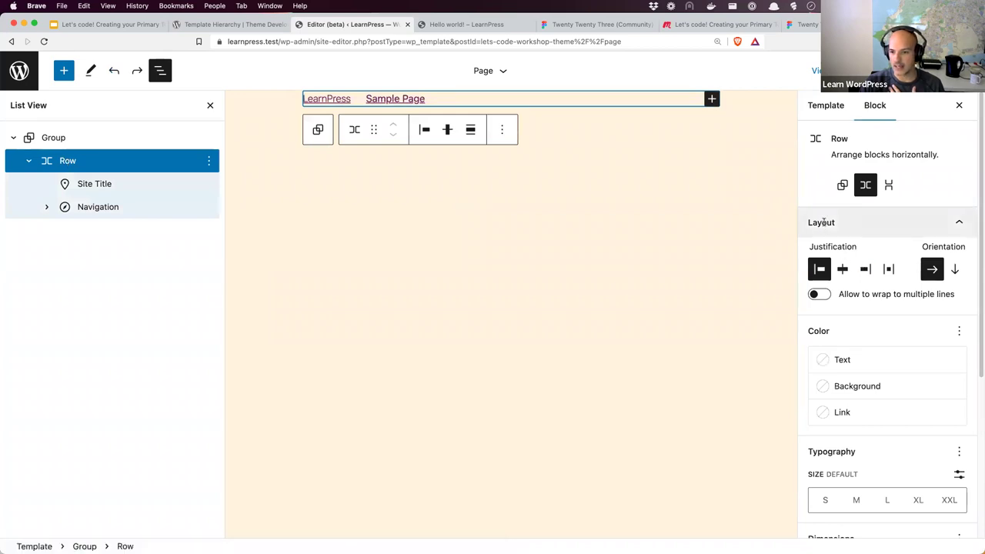
{"action": "left_click", "coordinate": [505, 130]}
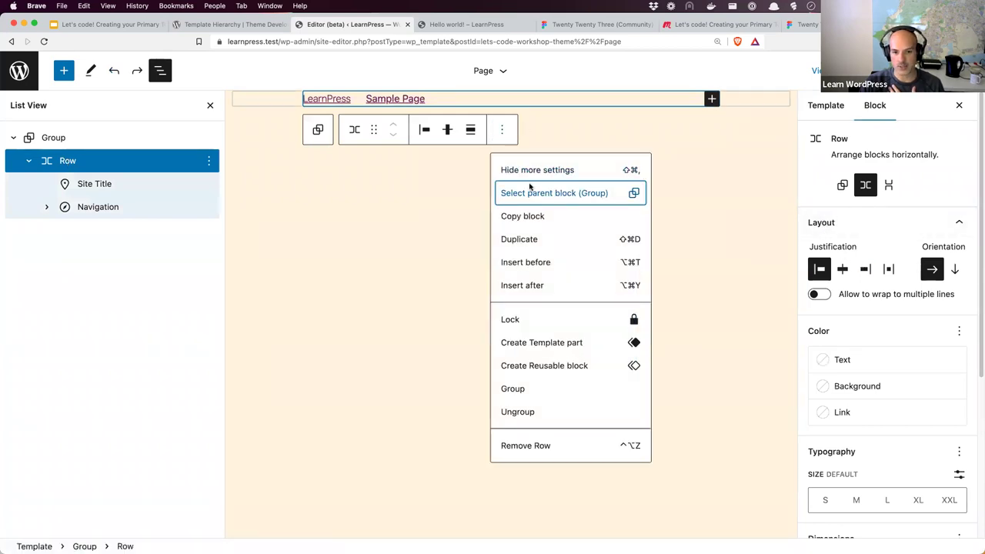
{"action": "left_click", "coordinate": [779, 199]}
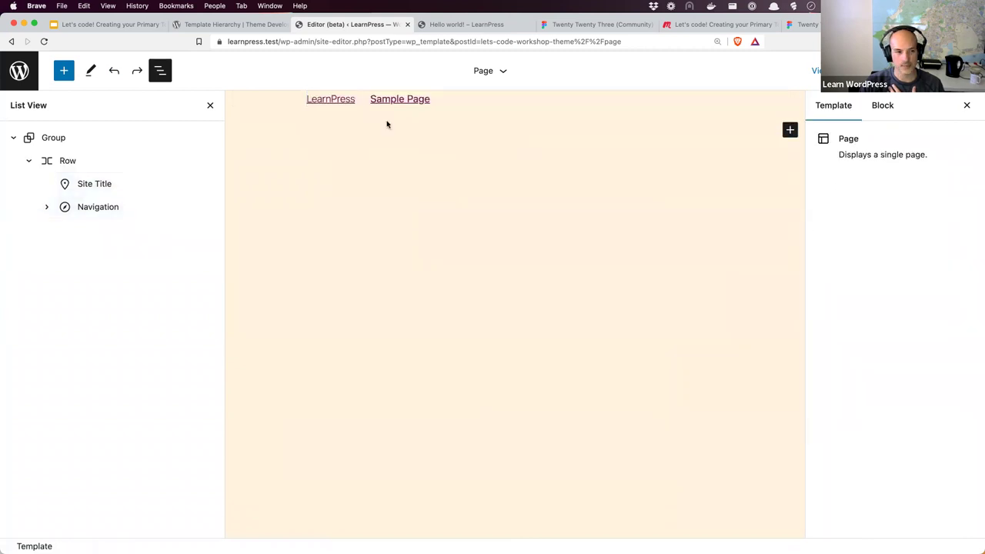
{"action": "left_click", "coordinate": [67, 161]}
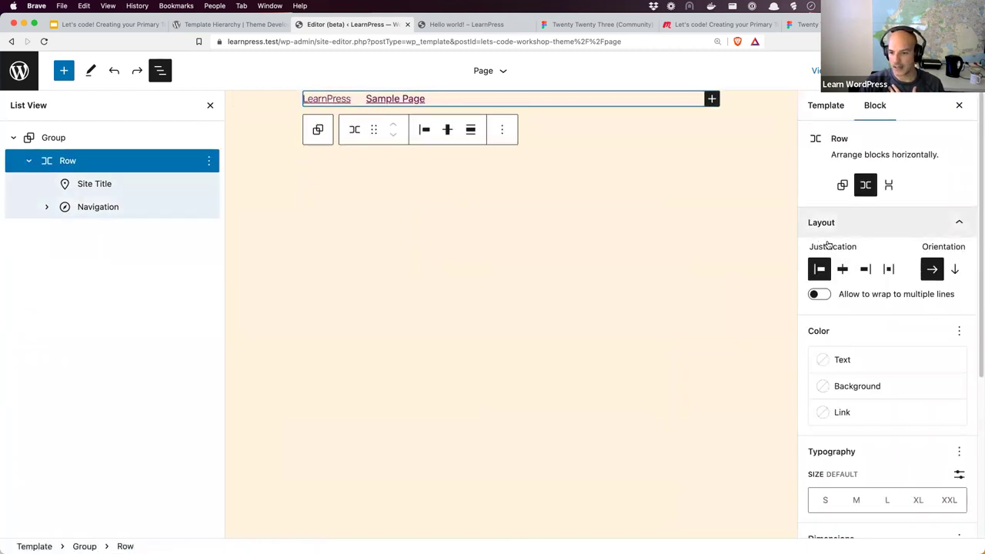
{"action": "left_click", "coordinate": [889, 270]}
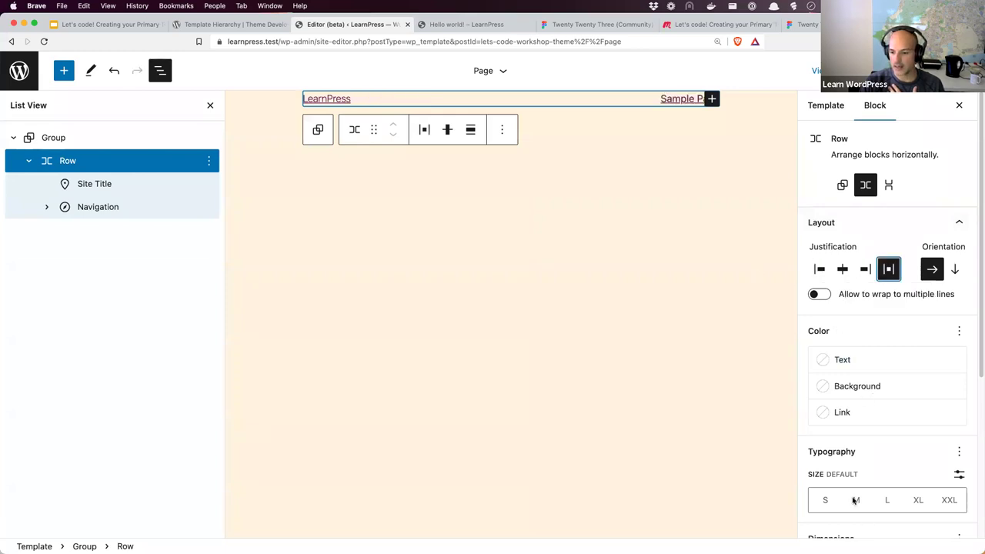
Set a custom padding of 100 px on all sides of the header Row
{"action": "scroll", "coordinate": [880, 389], "scroll_direction": "down", "scroll_amount": 5}
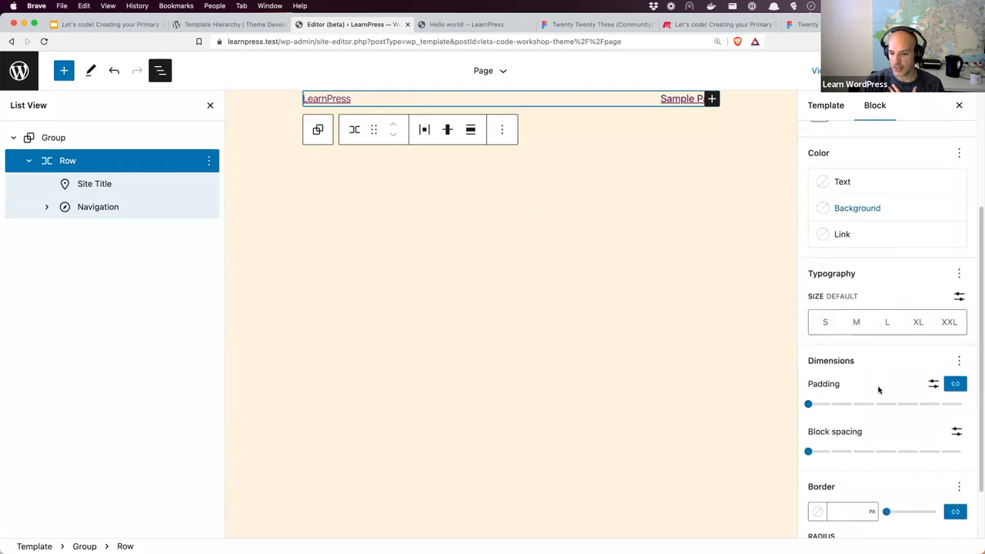
{"action": "scroll", "coordinate": [880, 390], "scroll_direction": "down", "scroll_amount": 2}
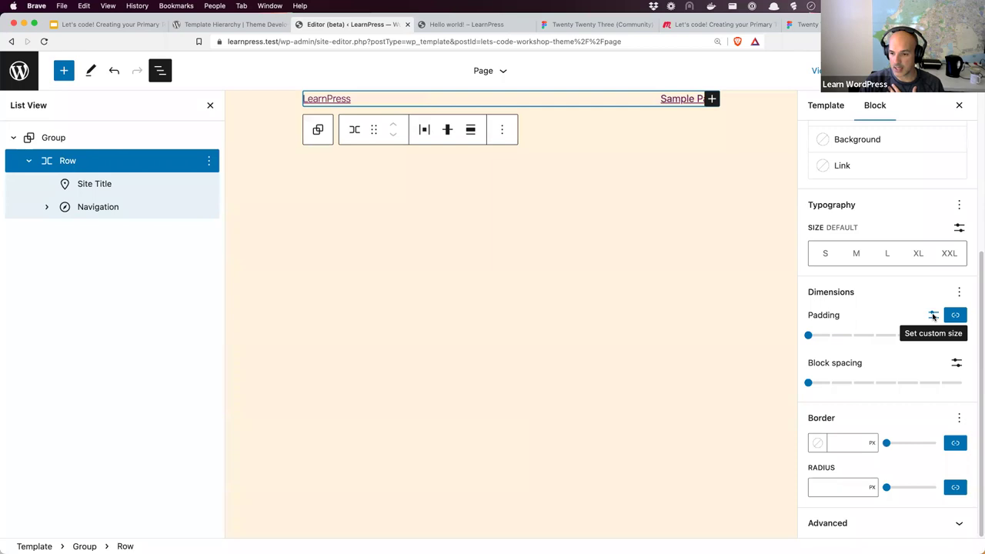
{"action": "left_click", "coordinate": [933, 315]}
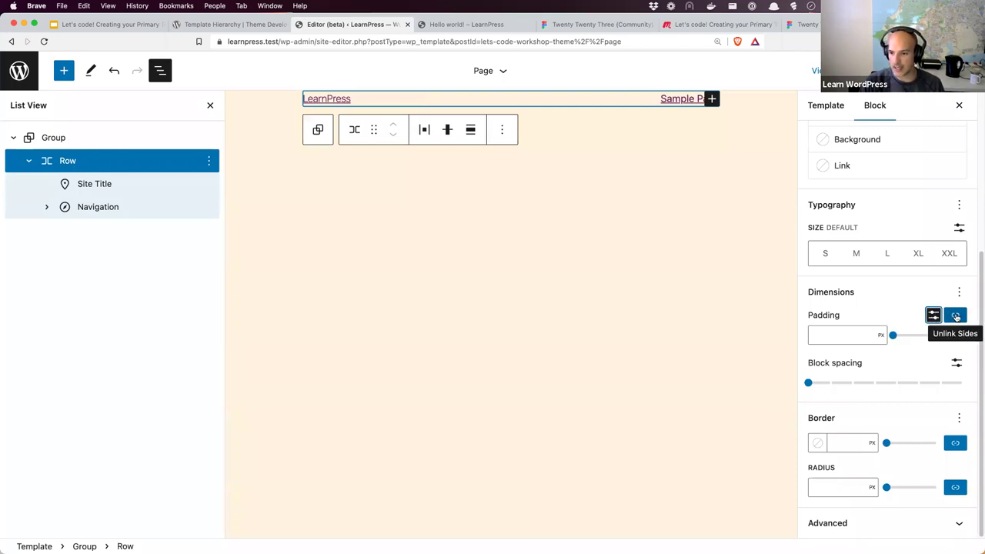
{"action": "left_click", "coordinate": [956, 316]}
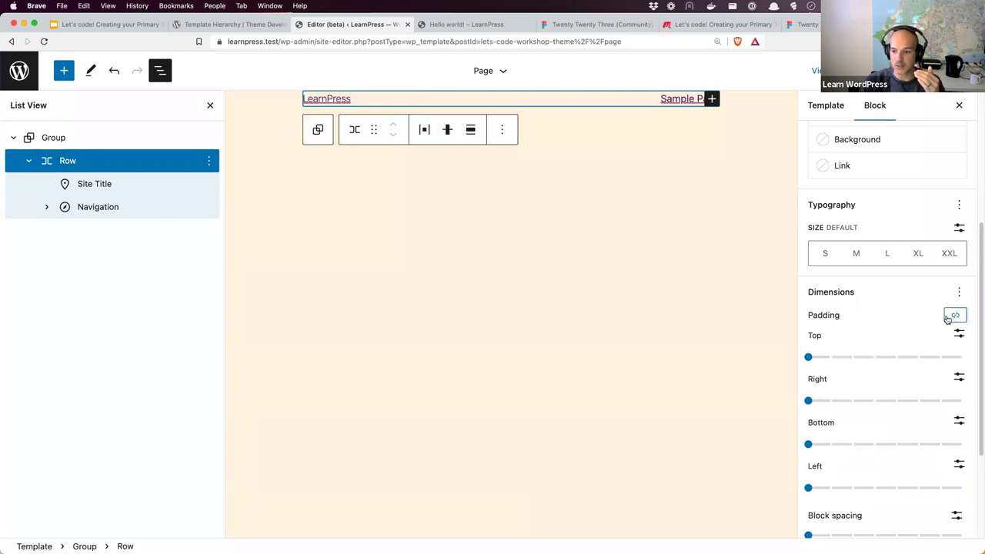
{"action": "left_click", "coordinate": [952, 317]}
{"action": "left_click", "coordinate": [932, 317]}
{"action": "left_click", "coordinate": [853, 341]}
{"action": "type", "text": "100"}
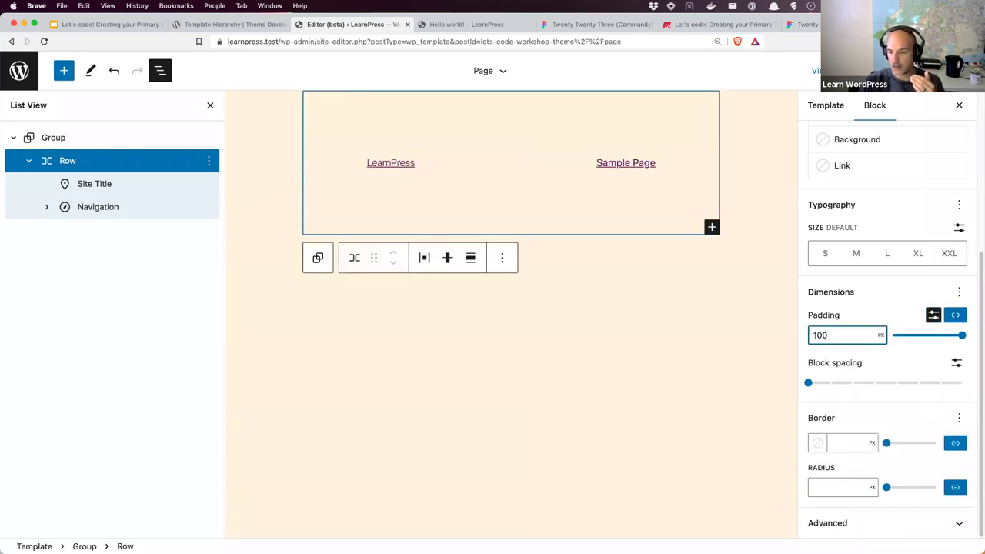
Unlink the padding sides, set the top and bottom padding to 50 px each, and deselect the Row
{"action": "left_click", "coordinate": [955, 315]}
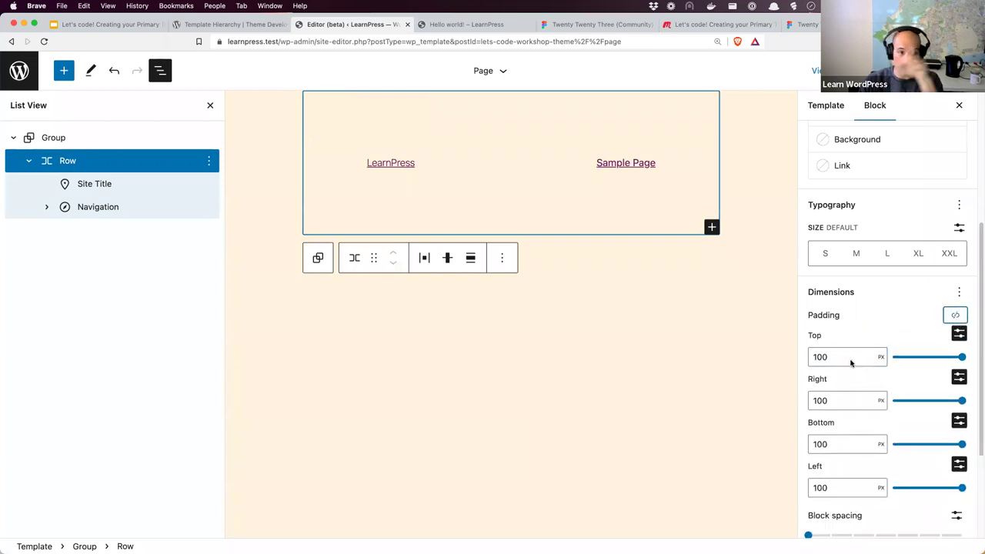
{"action": "scroll", "coordinate": [851, 364], "scroll_direction": "down", "scroll_amount": 1}
{"action": "double_click", "coordinate": [831, 346]}
{"action": "type", "text": "50"}
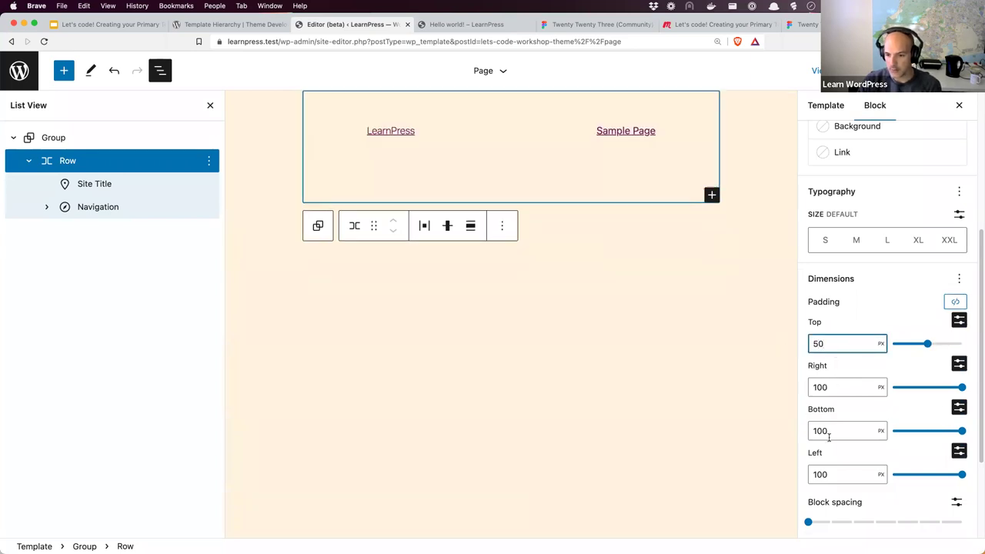
{"action": "left_click_drag", "start_coordinate": [809, 433], "coordinate": [838, 431]}
{"action": "type", "text": "50"}
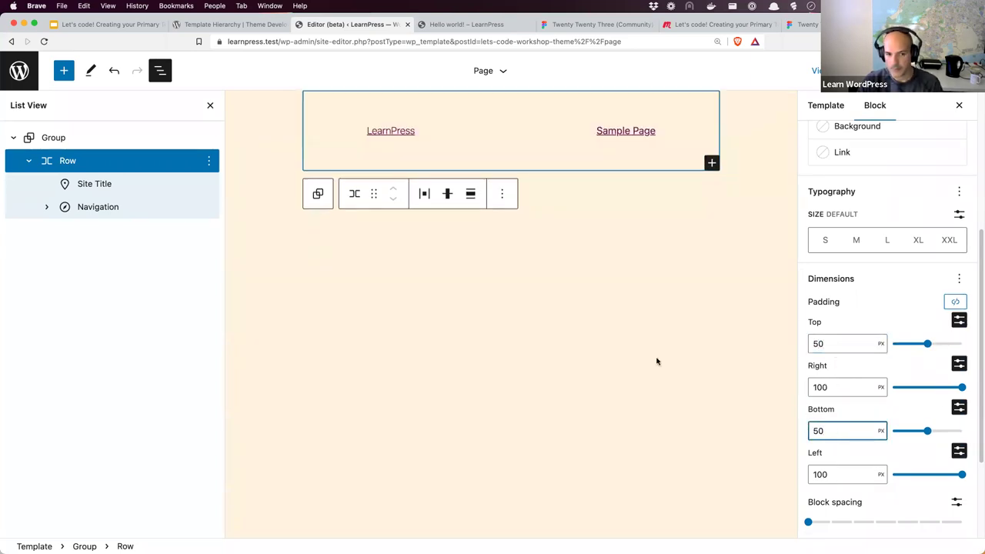
{"action": "left_click", "coordinate": [654, 359]}
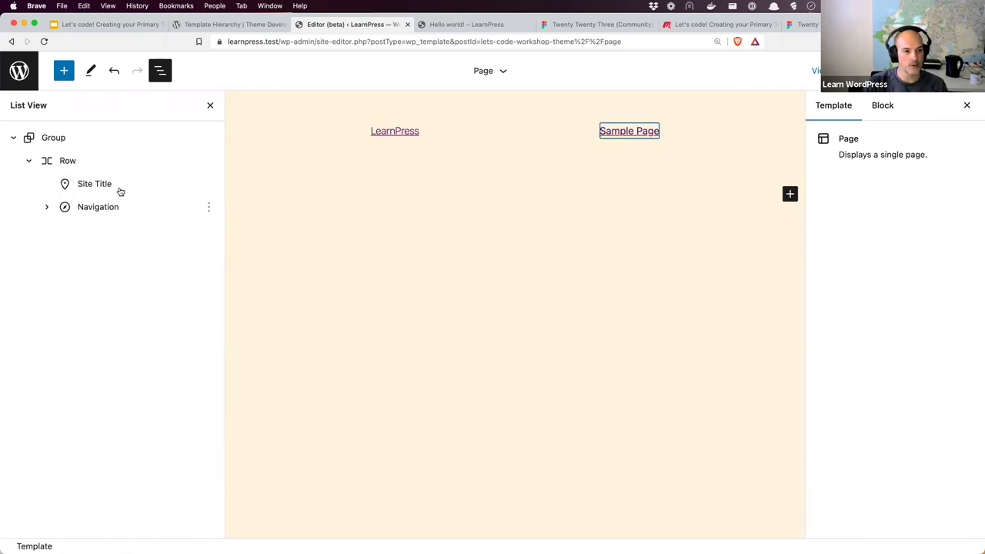
Hide the header Row's block settings and show them again through the Row's options
{"action": "left_click", "coordinate": [67, 161]}
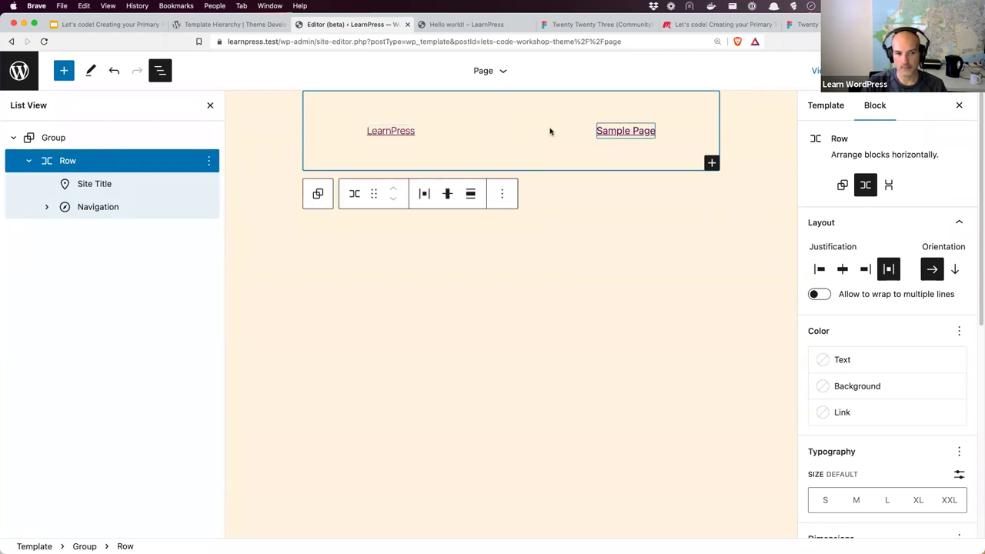
{"action": "left_click", "coordinate": [88, 160]}
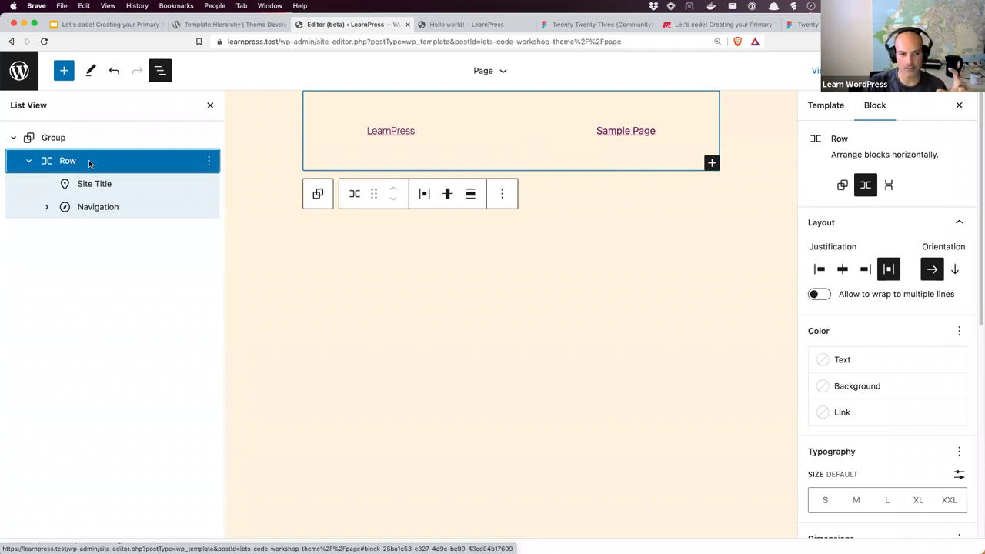
{"action": "left_click", "coordinate": [501, 193]}
{"action": "left_click", "coordinate": [527, 231]}
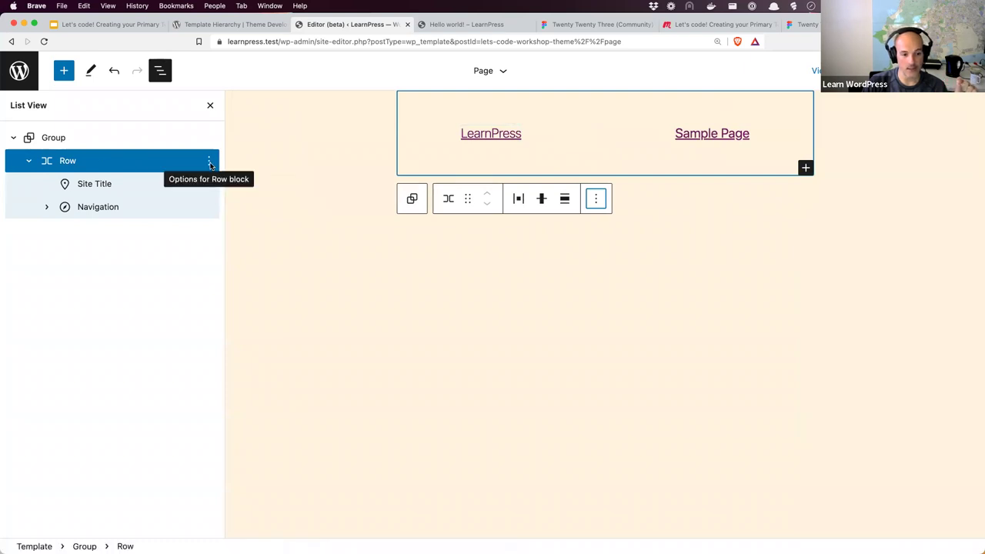
{"action": "left_click", "coordinate": [209, 162]}
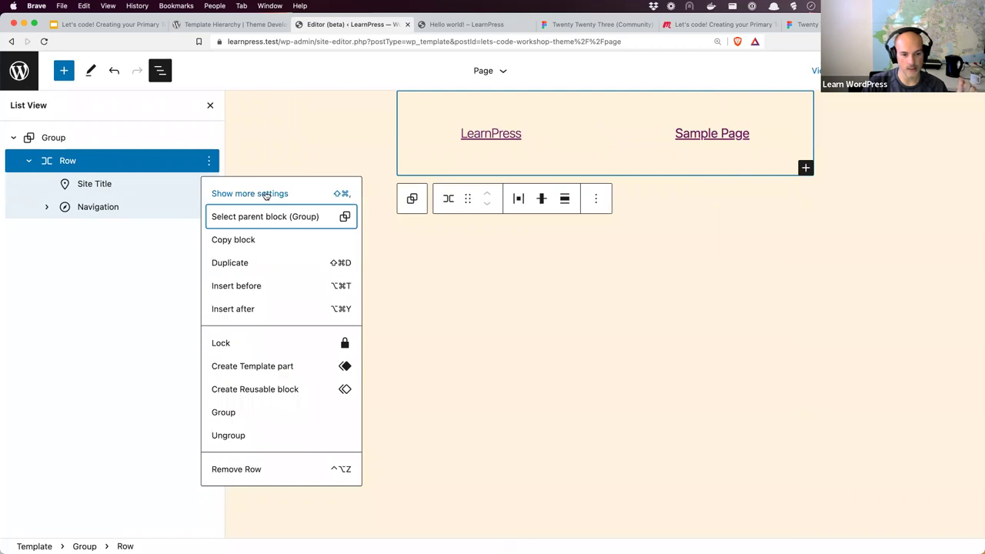
{"action": "left_click", "coordinate": [266, 194]}
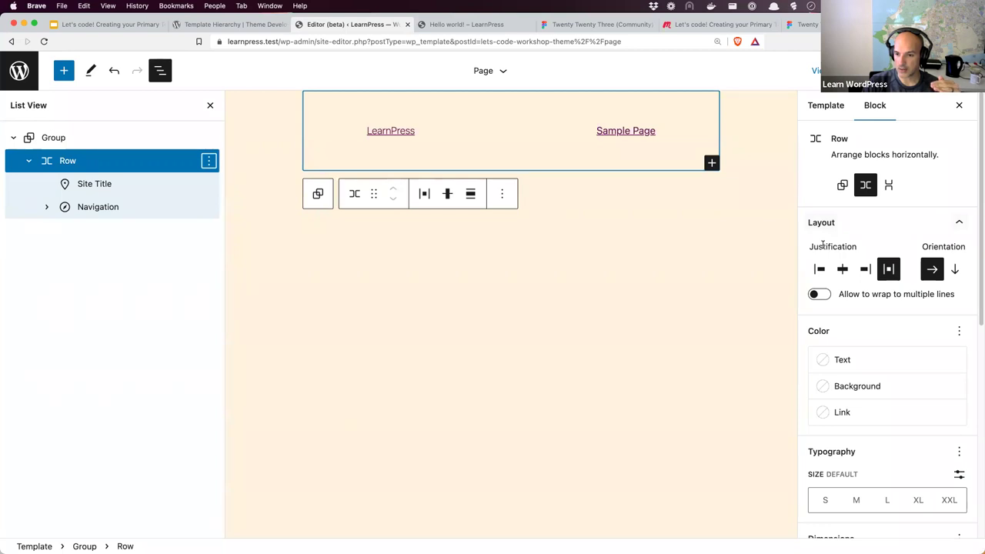
Examine the layout and block settings of the header's Row, parent Group, Site Title and Navigation
{"action": "left_click", "coordinate": [889, 271]}
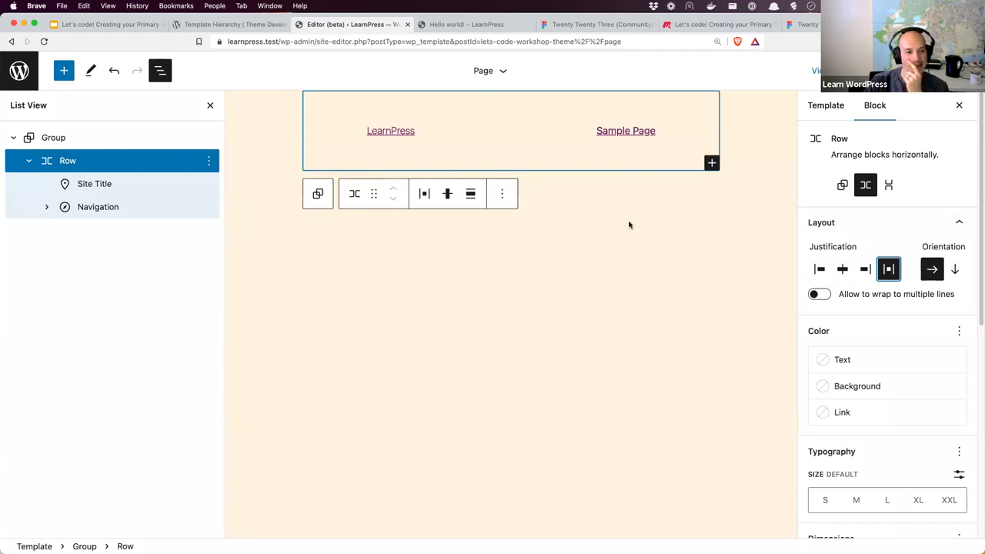
{"action": "left_click", "coordinate": [66, 140]}
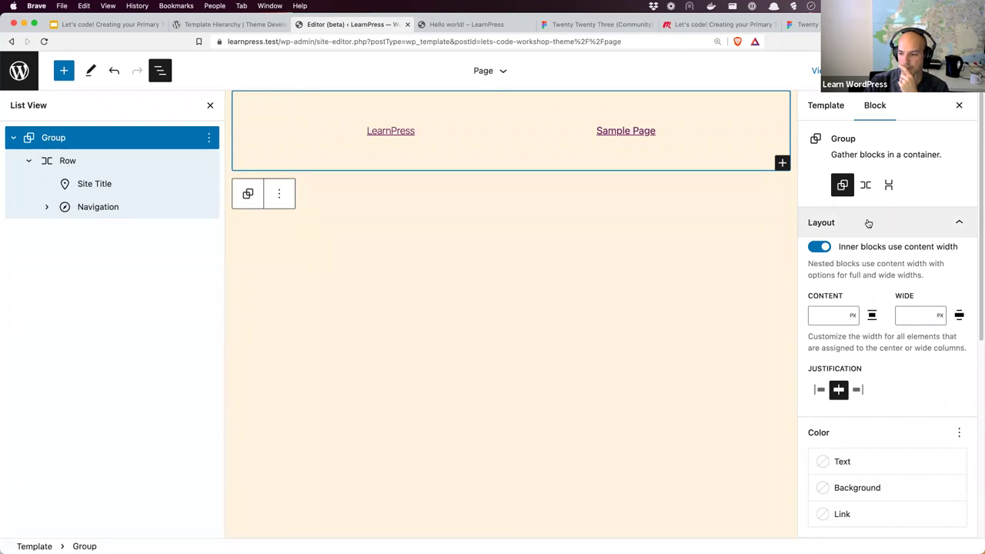
{"action": "left_click", "coordinate": [88, 162]}
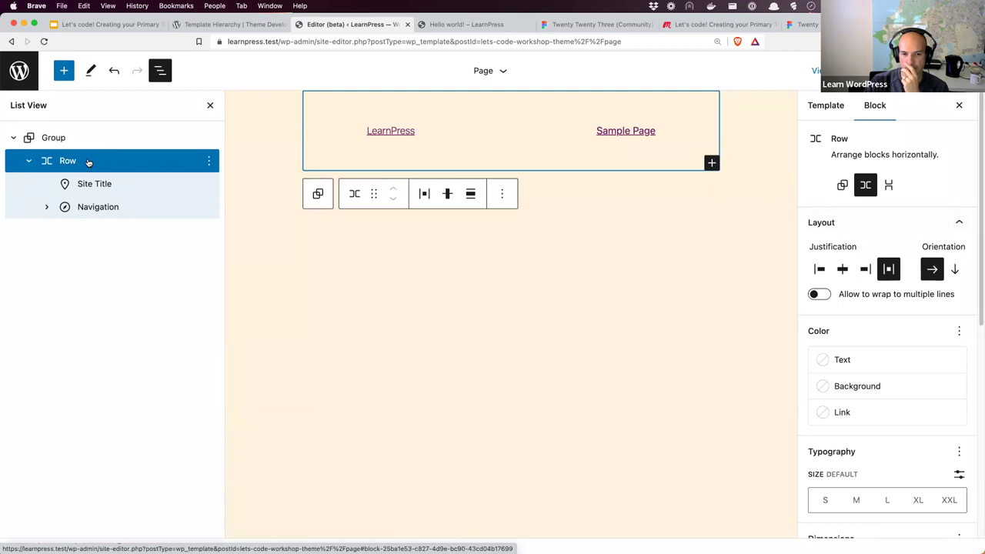
{"action": "left_click", "coordinate": [87, 183]}
{"action": "left_click", "coordinate": [91, 163]}
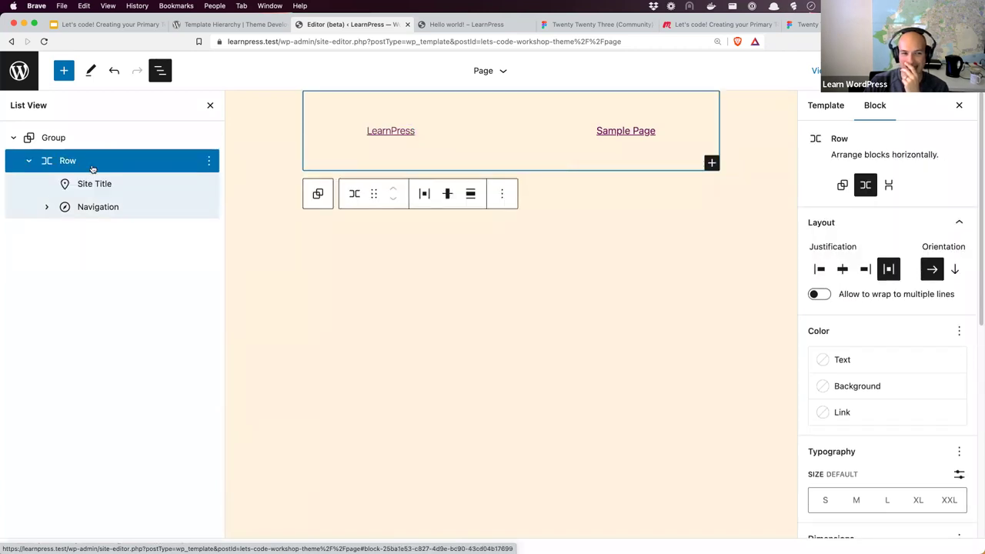
{"action": "left_click", "coordinate": [88, 183]}
{"action": "left_click", "coordinate": [88, 207]}
{"action": "left_click", "coordinate": [90, 184]}
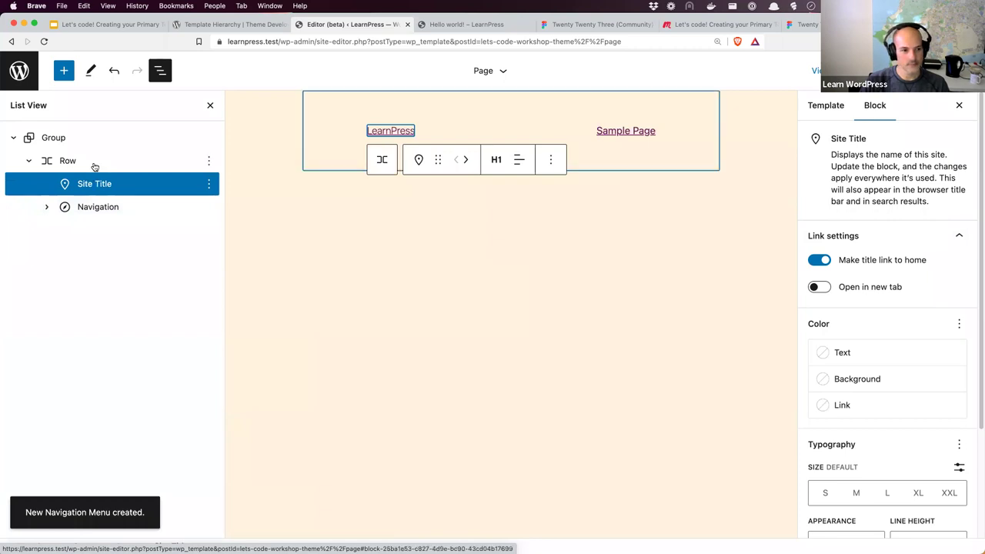
{"action": "left_click", "coordinate": [94, 164]}
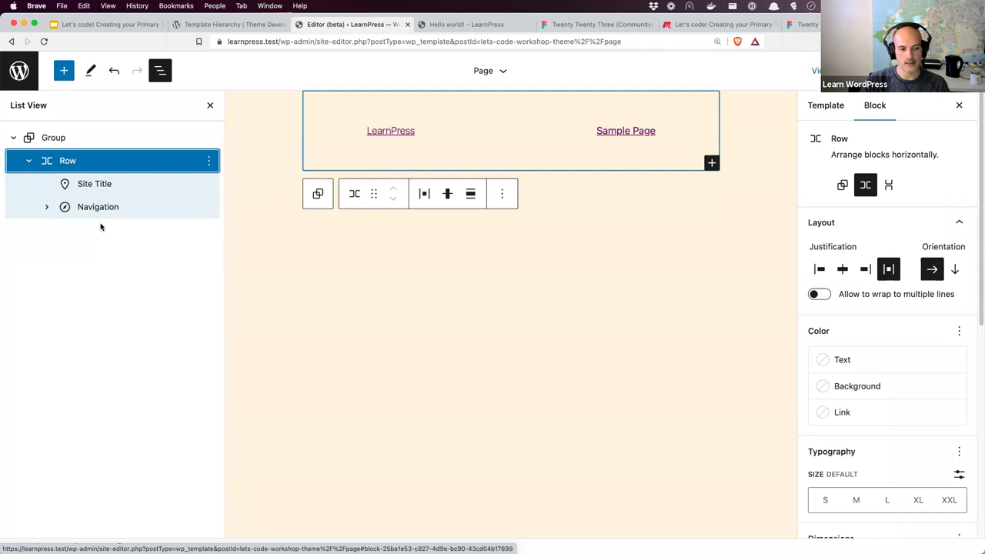
{"action": "left_click", "coordinate": [102, 184]}
{"action": "left_click", "coordinate": [103, 208]}
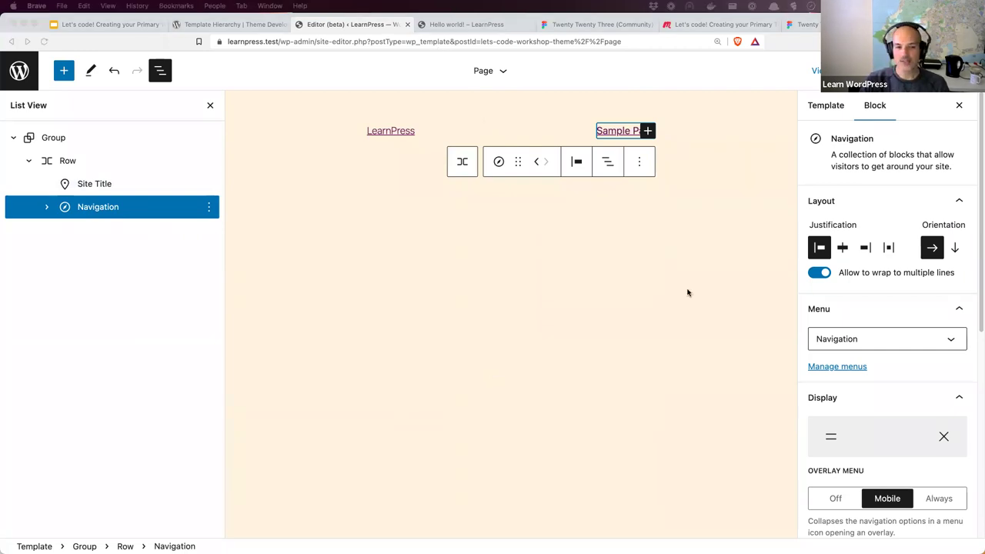
Switch to the Figma design and inspect the Page layout's featured image, Books title and body paragraph dimensions
{"action": "left_click", "coordinate": [579, 24]}
{"action": "left_click", "coordinate": [437, 208]}
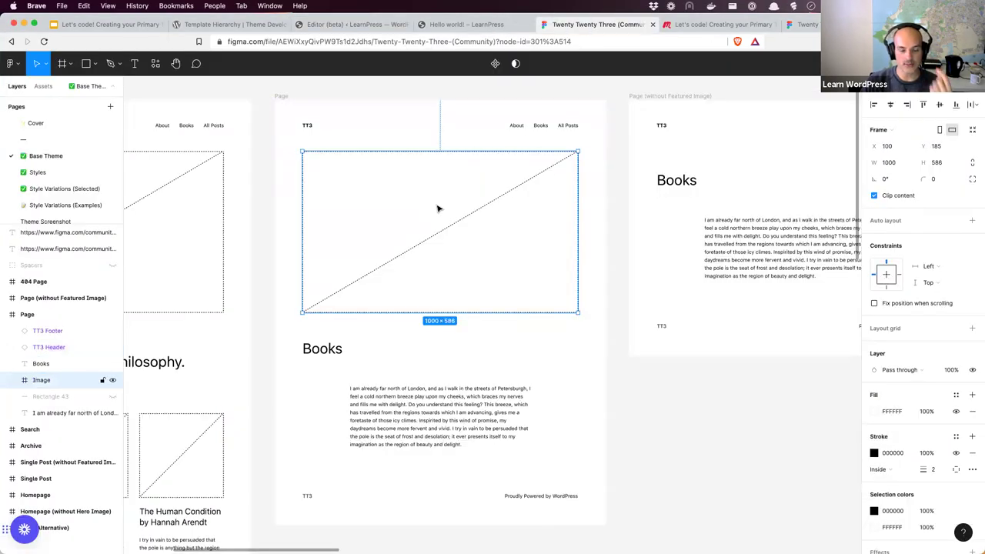
{"action": "left_click", "coordinate": [336, 354]}
{"action": "left_click", "coordinate": [394, 418]}
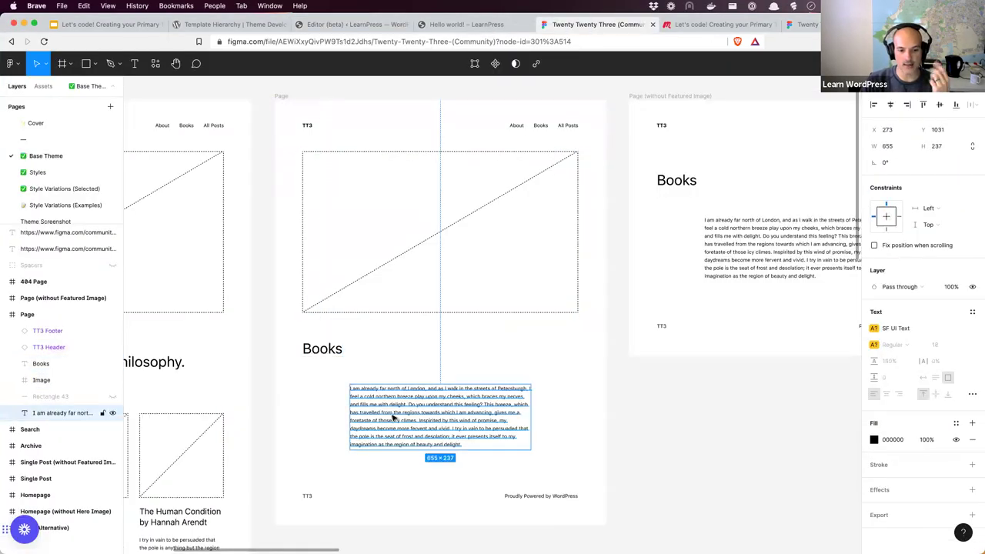
{"action": "left_click", "coordinate": [387, 281]}
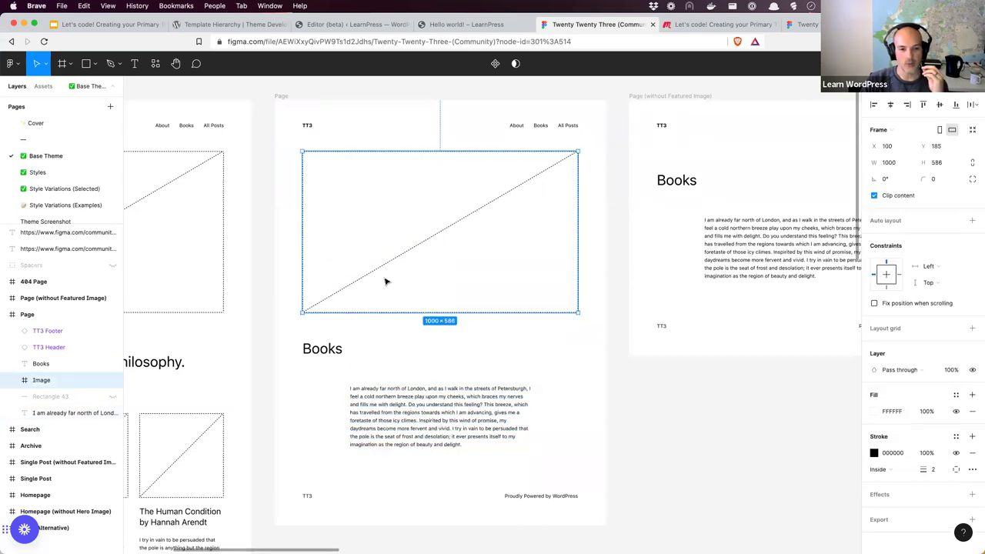
{"action": "left_click", "coordinate": [322, 349]}
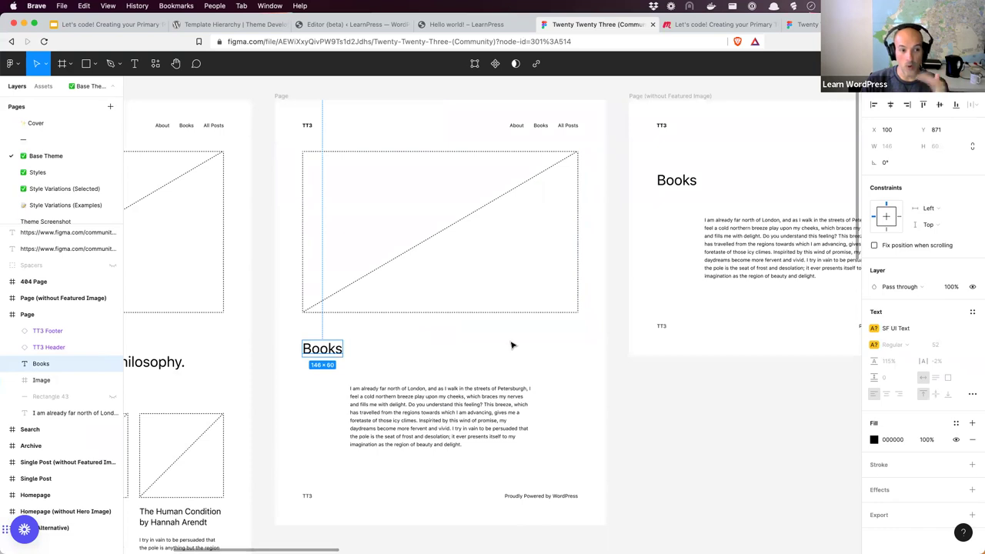
Inspect the body paragraph's width in the Figma Page layout and compare it with the contentSize value in theme.json
{"action": "left_click", "coordinate": [439, 416]}
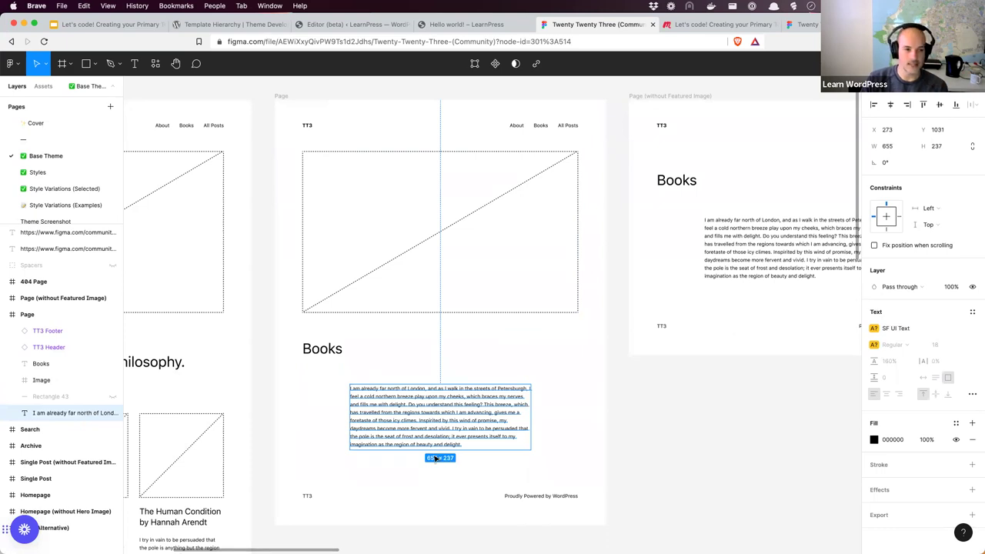
{"action": "key", "text": "super+Tab"}
{"action": "key", "text": "super+Tab"}
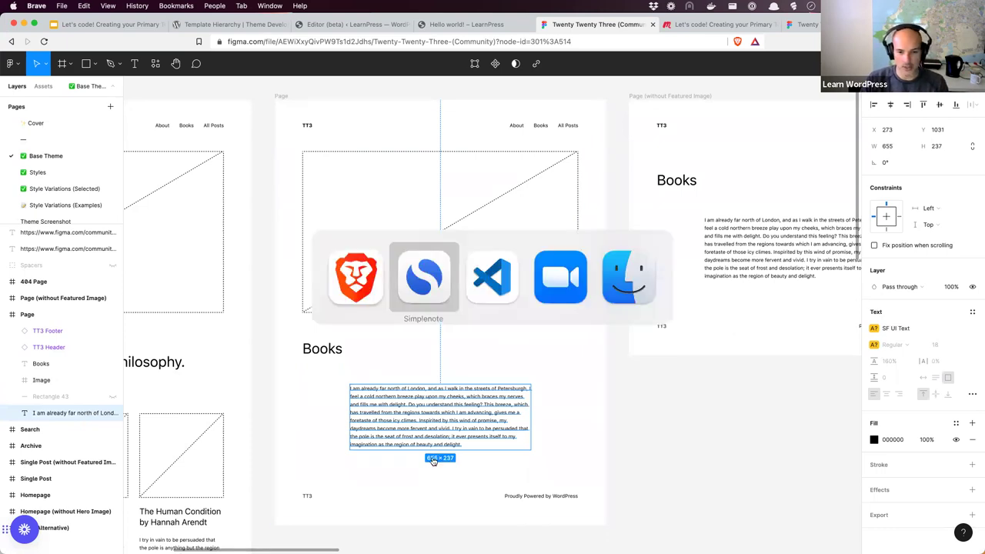
{"action": "scroll", "coordinate": [413, 331], "scroll_direction": "up", "scroll_amount": 20}
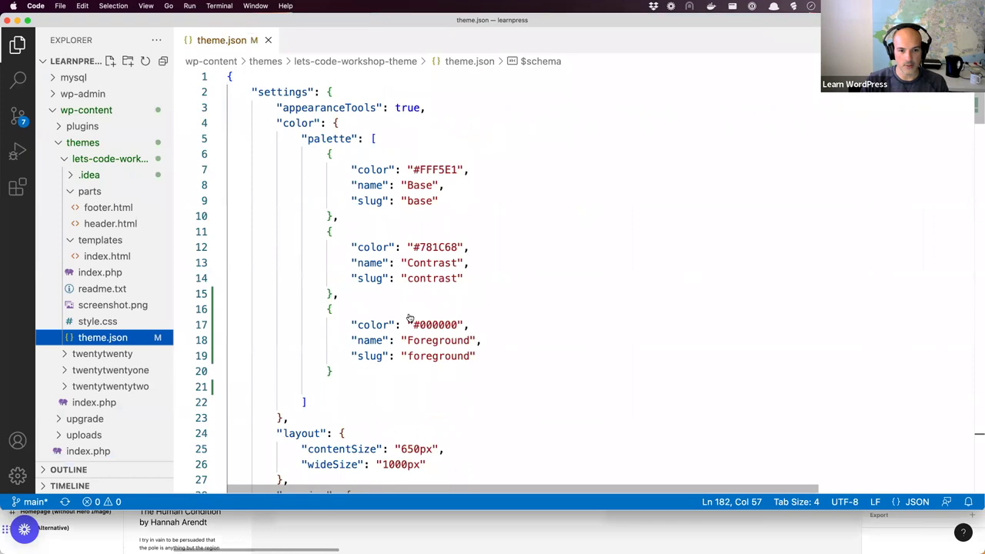
{"action": "double_click", "coordinate": [407, 450]}
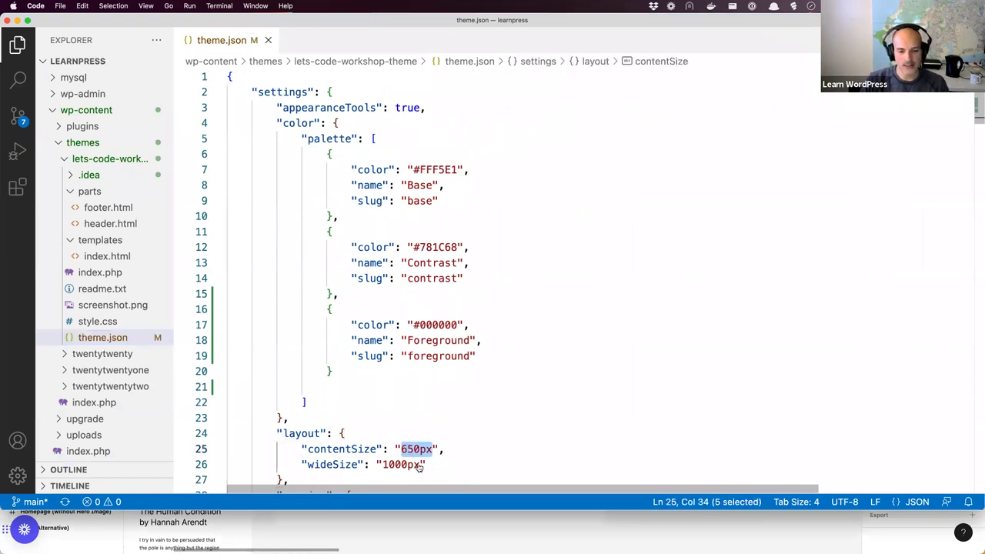
{"action": "key", "text": "super+Tab"}
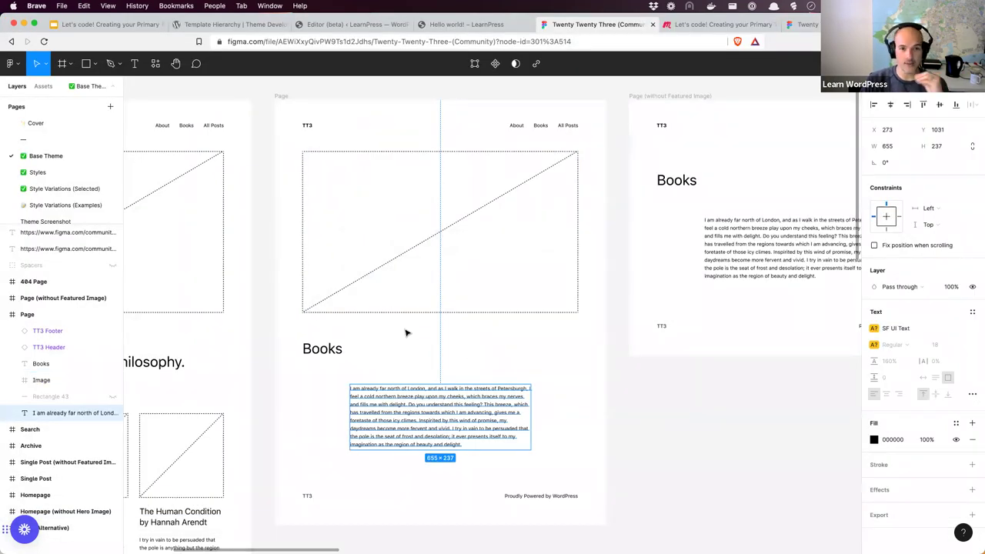
Switch to the site editor and insert a Group block after the header Group in the Page template
{"action": "left_click", "coordinate": [367, 27]}
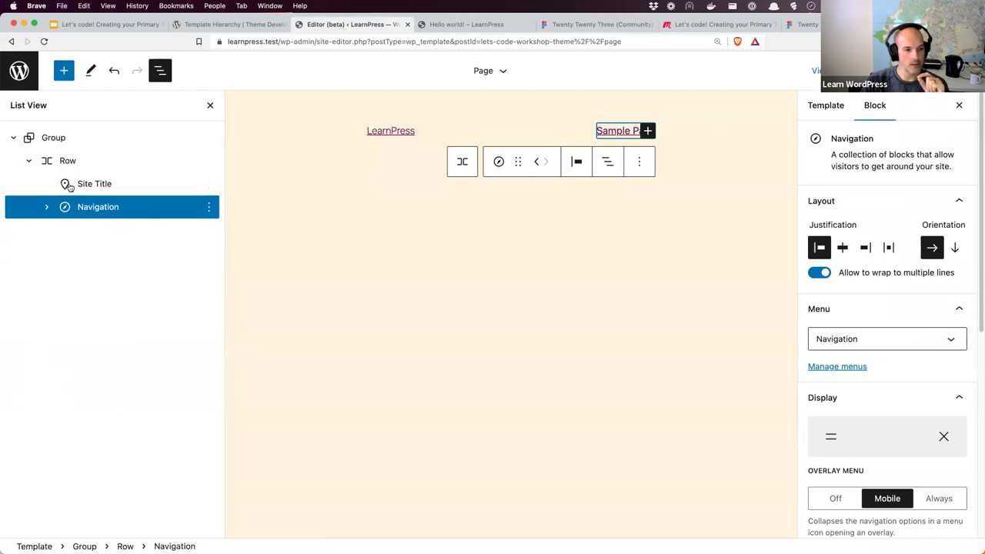
{"action": "left_click", "coordinate": [55, 141]}
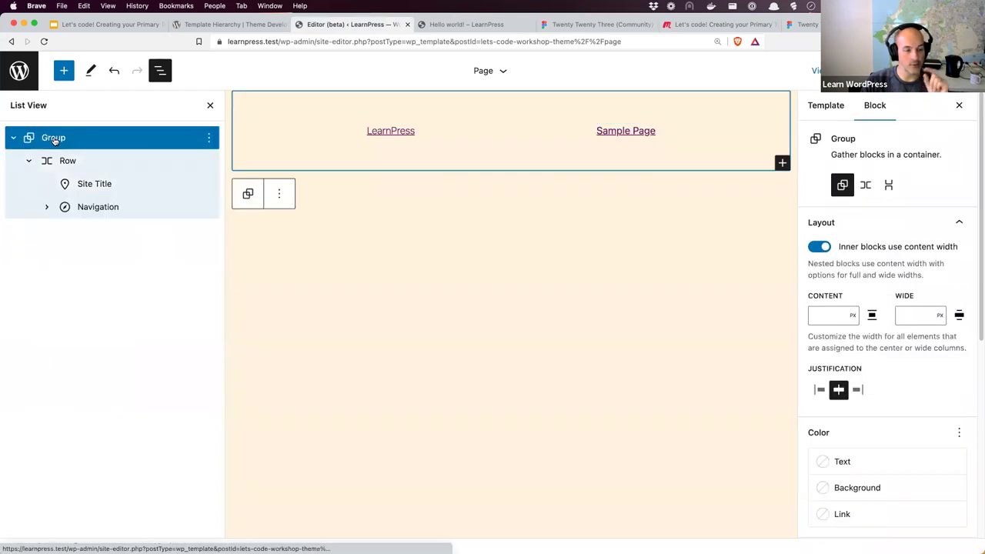
{"action": "left_click", "coordinate": [210, 139]}
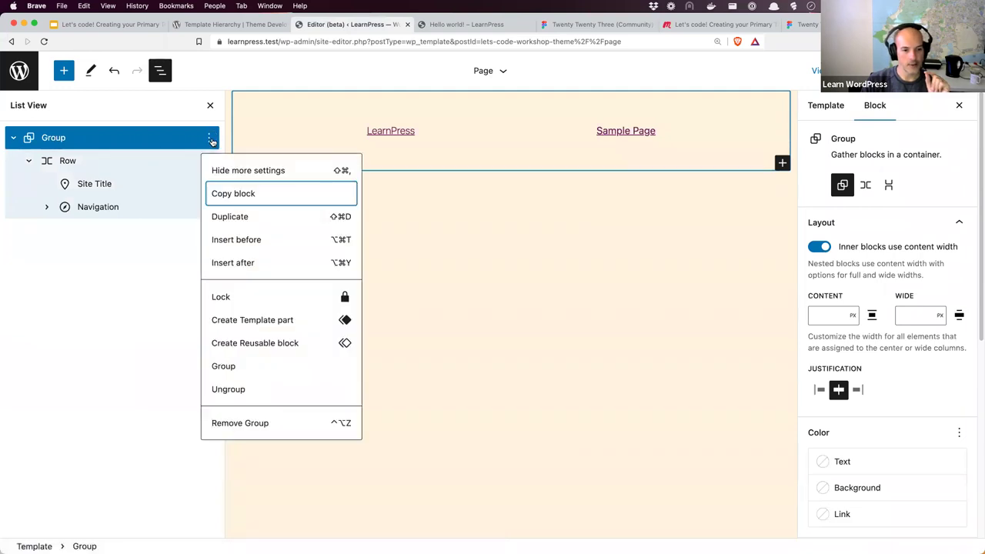
{"action": "left_click", "coordinate": [256, 263]}
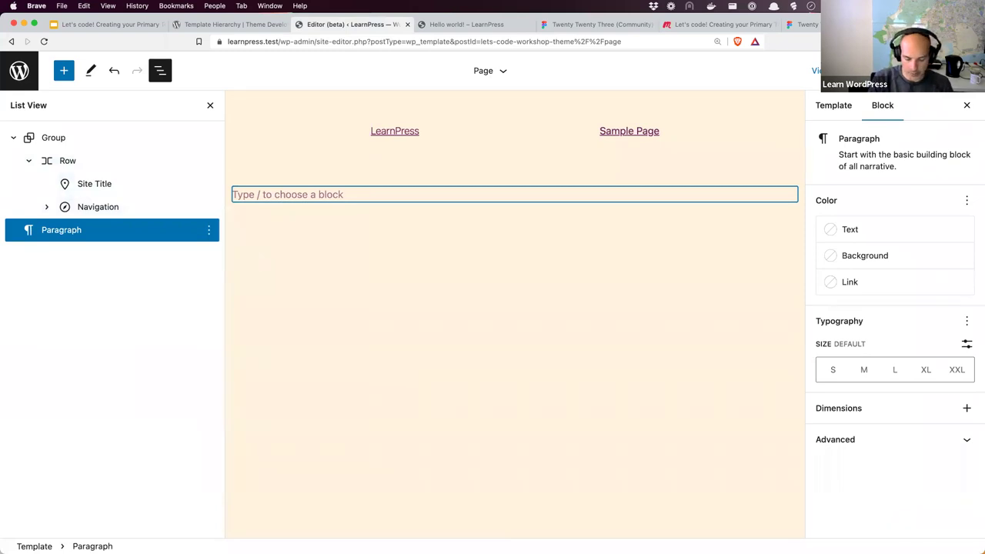
{"action": "type", "text": "/grou"}
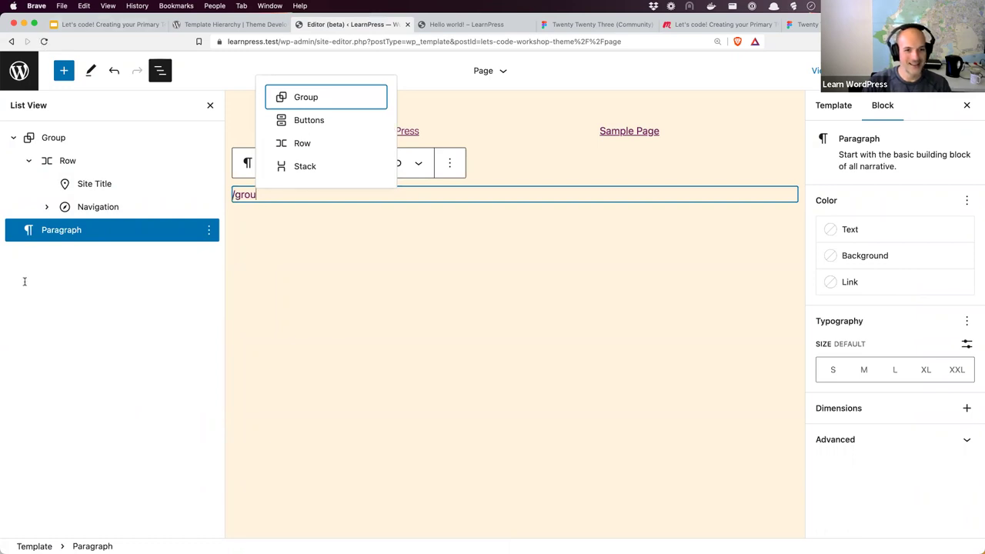
{"action": "left_click", "coordinate": [308, 97]}
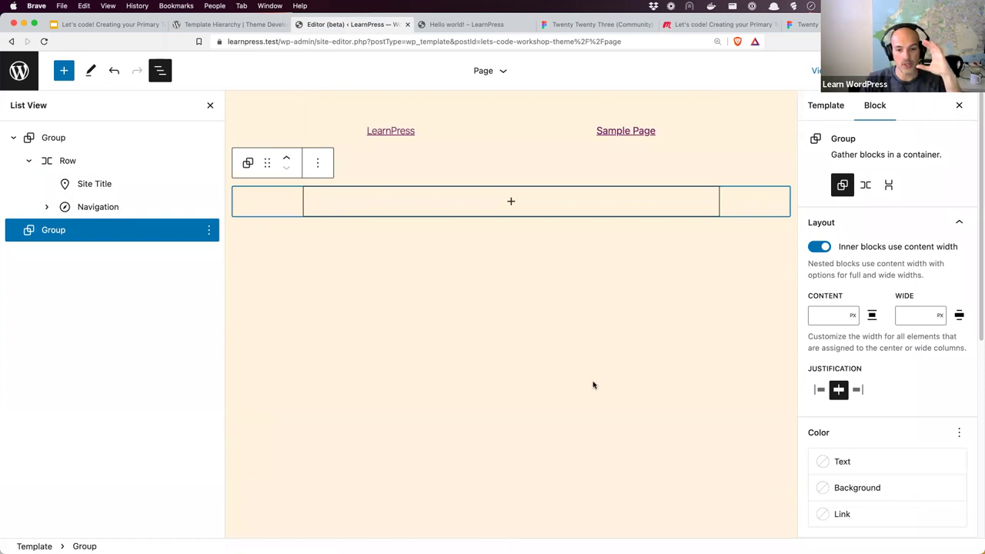
Check the Figma Page layout, then return to the template and nest a Group block inside the new Group
{"action": "left_click", "coordinate": [618, 23]}
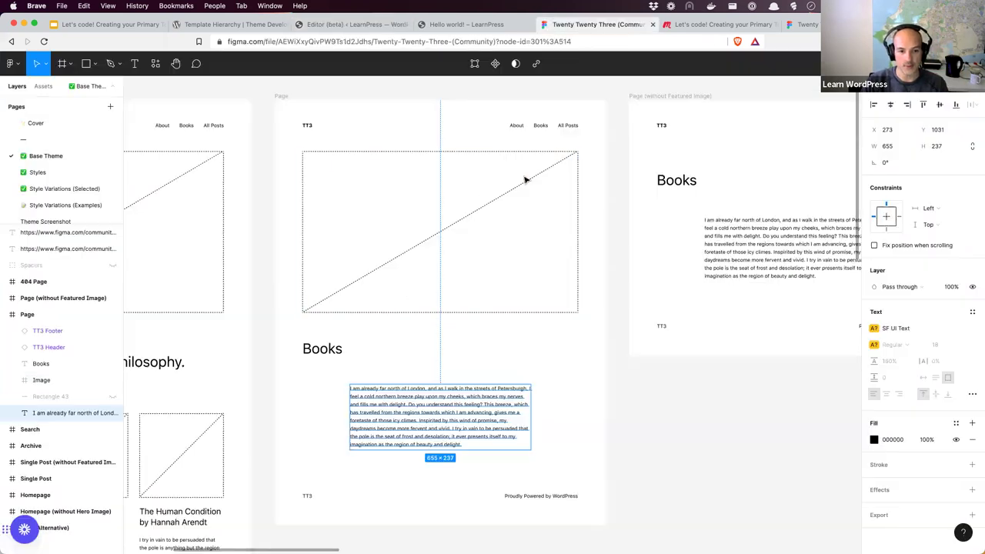
{"action": "left_click", "coordinate": [352, 25]}
{"action": "left_click", "coordinate": [510, 203]}
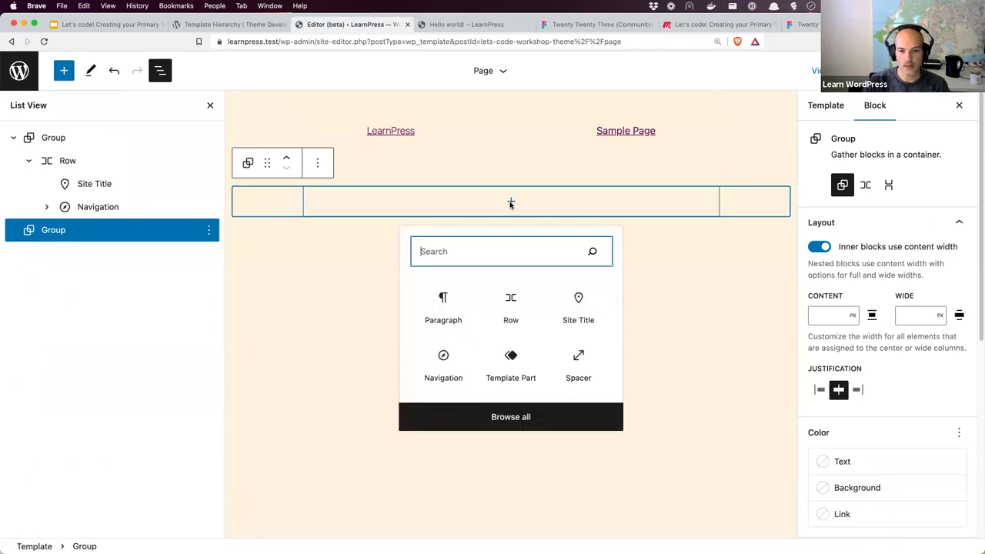
{"action": "type", "text": "group"}
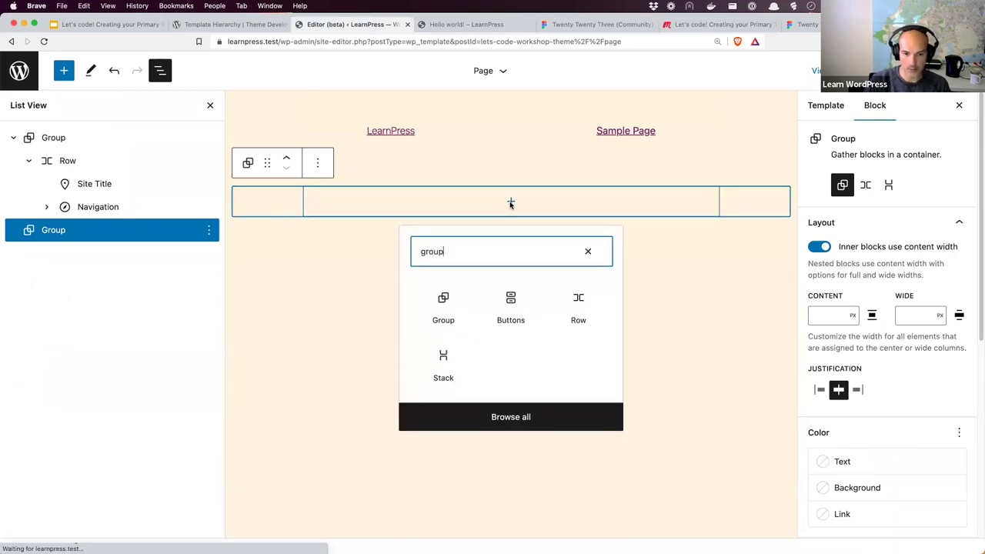
{"action": "left_click", "coordinate": [443, 306]}
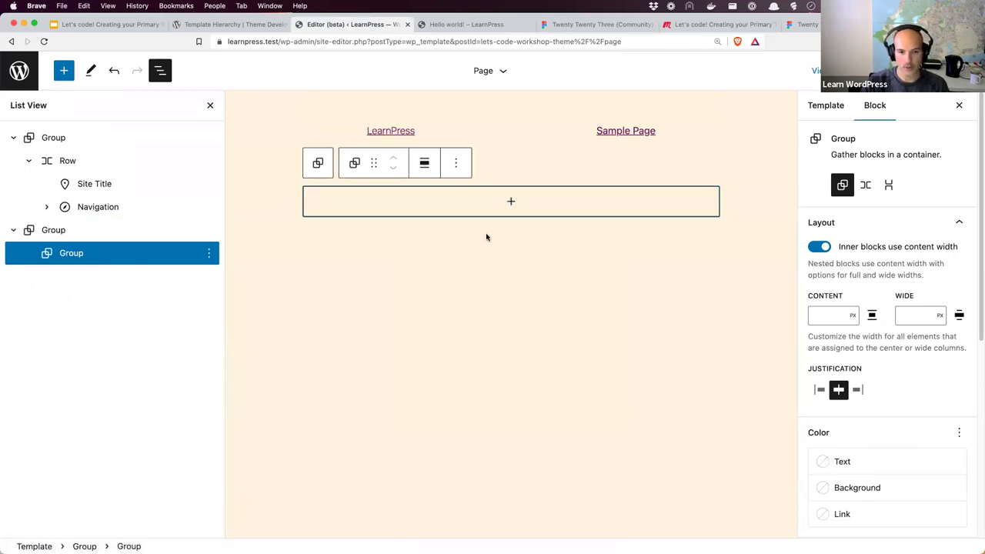
Add a Post Featured Image block inside the nested Group
{"action": "left_click", "coordinate": [510, 205]}
{"action": "type", "text": "feature"}
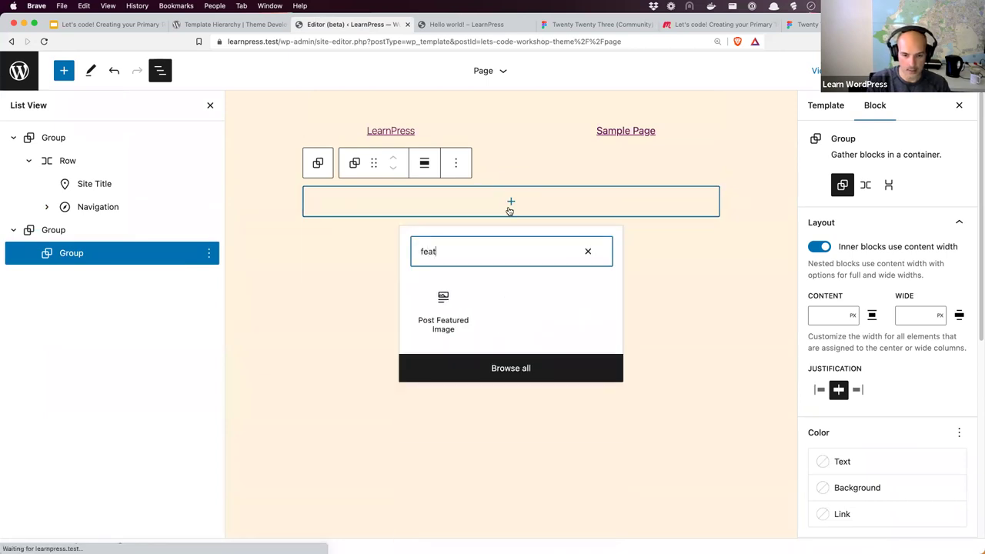
{"action": "left_click", "coordinate": [446, 301]}
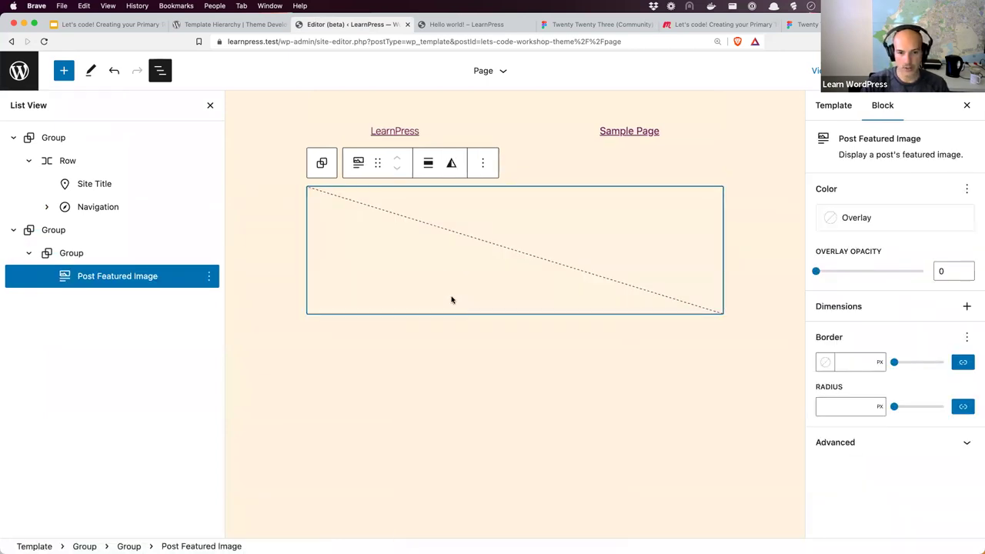
Insert a second Post Featured Image block below the first one in the nested Group
{"action": "left_click", "coordinate": [208, 279]}
{"action": "left_click", "coordinate": [239, 424]}
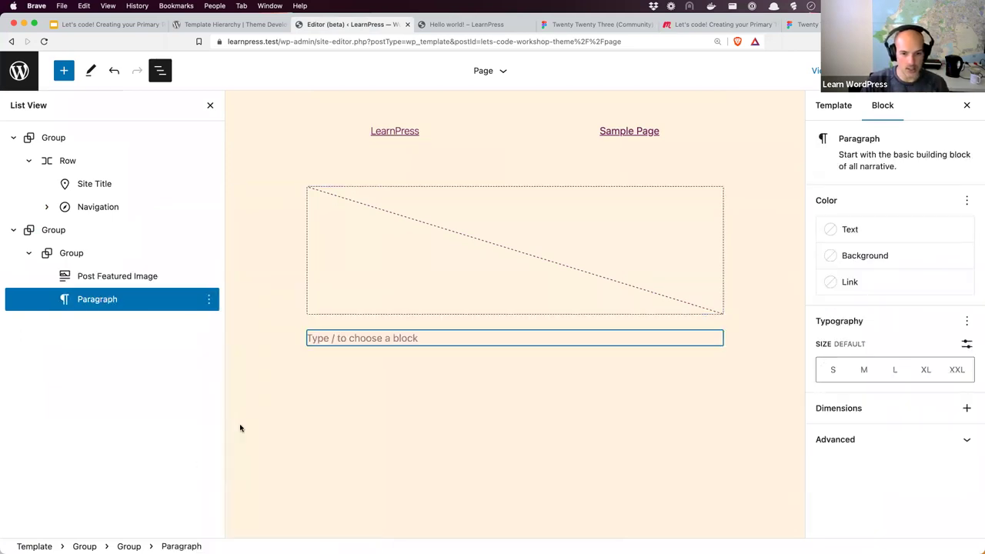
{"action": "type", "text": "feature"}
{"action": "key", "text": "BackSpace"}
{"action": "key", "text": "BackSpace"}
{"action": "key", "text": "BackSpace"}
{"action": "key", "text": "BackSpace"}
{"action": "key", "text": "BackSpace"}
{"action": "key", "text": "BackSpace"}
{"action": "key", "text": "BackSpace"}
{"action": "type", "text": "/fe"}
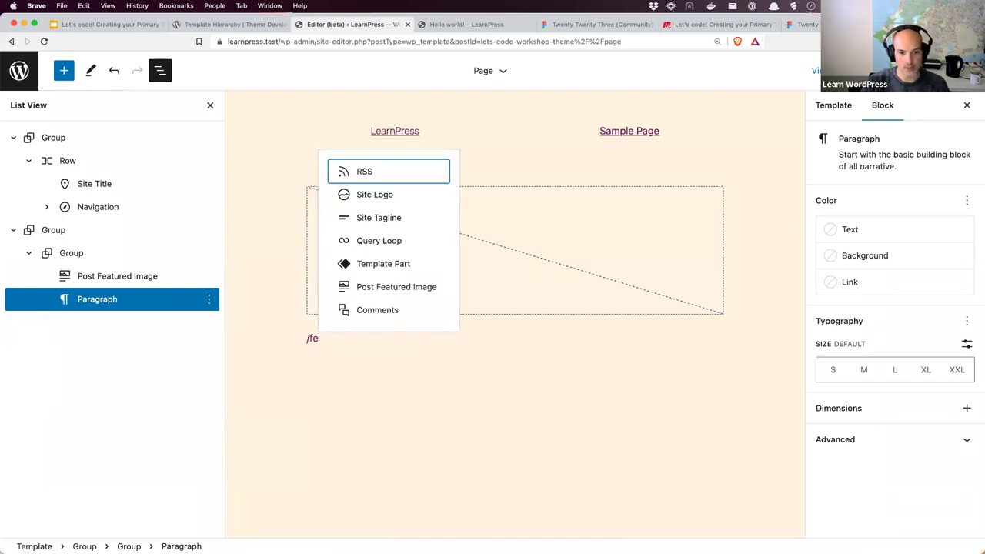
{"action": "left_click", "coordinate": [378, 287]}
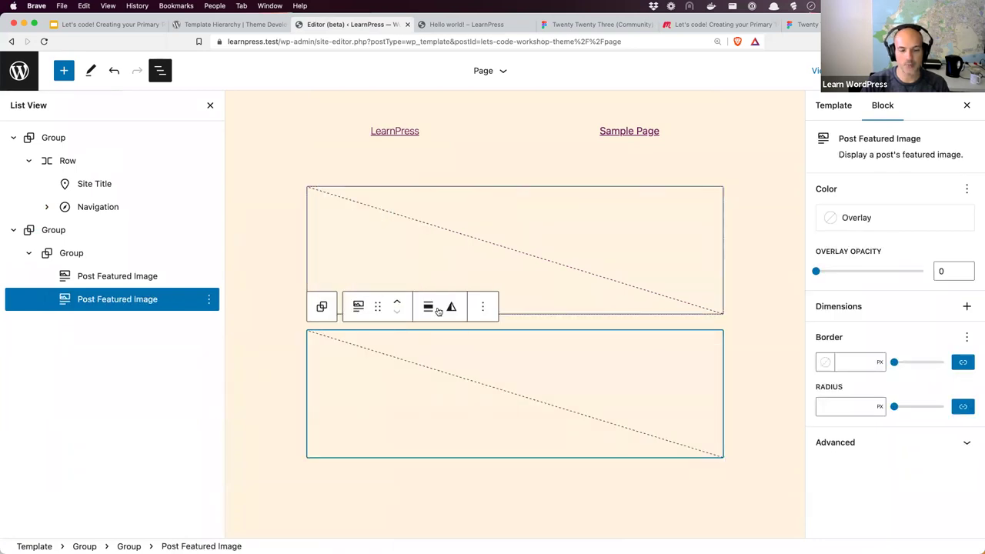
Remove the duplicate Post Featured Image block and clear the block selection
{"action": "left_click", "coordinate": [482, 308]}
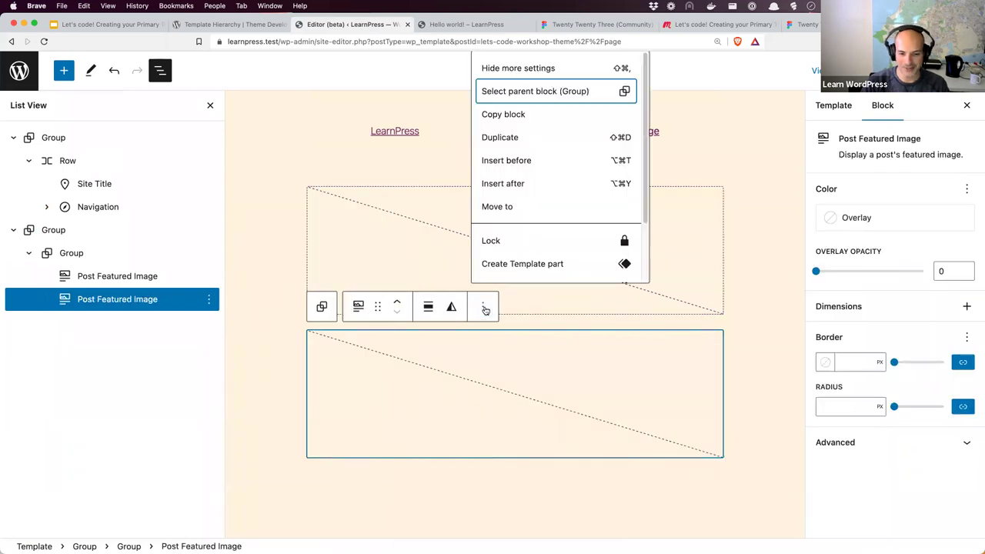
{"action": "scroll", "coordinate": [537, 255], "scroll_direction": "down", "scroll_amount": 3}
{"action": "left_click", "coordinate": [536, 264]}
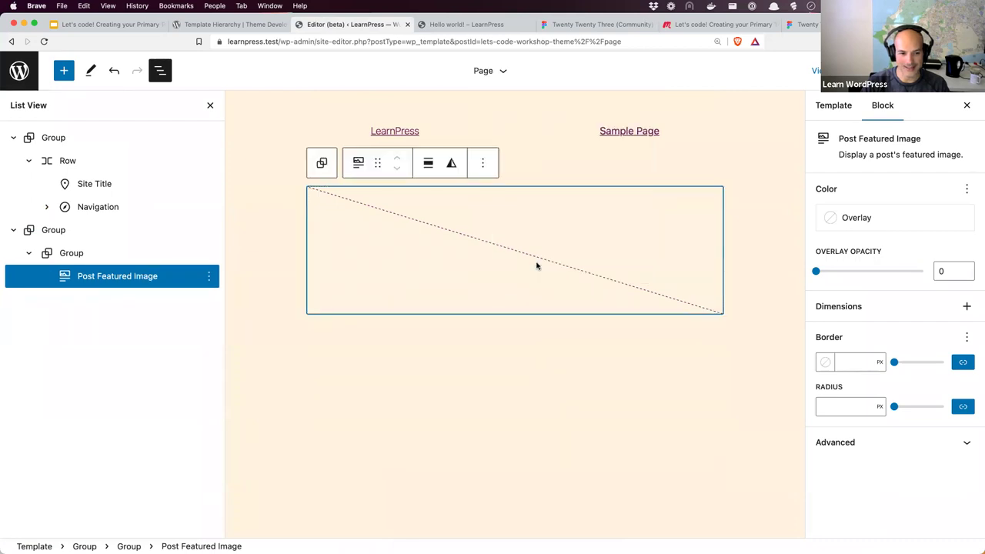
{"action": "left_click", "coordinate": [354, 331]}
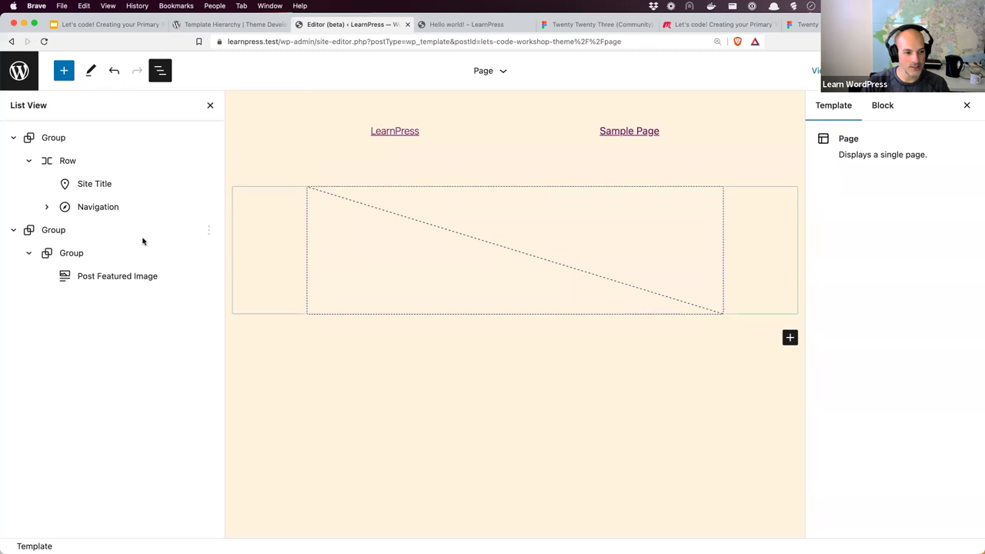
Add a Post Title block below the Post Featured Image in the nested Group
{"action": "left_click", "coordinate": [70, 253]}
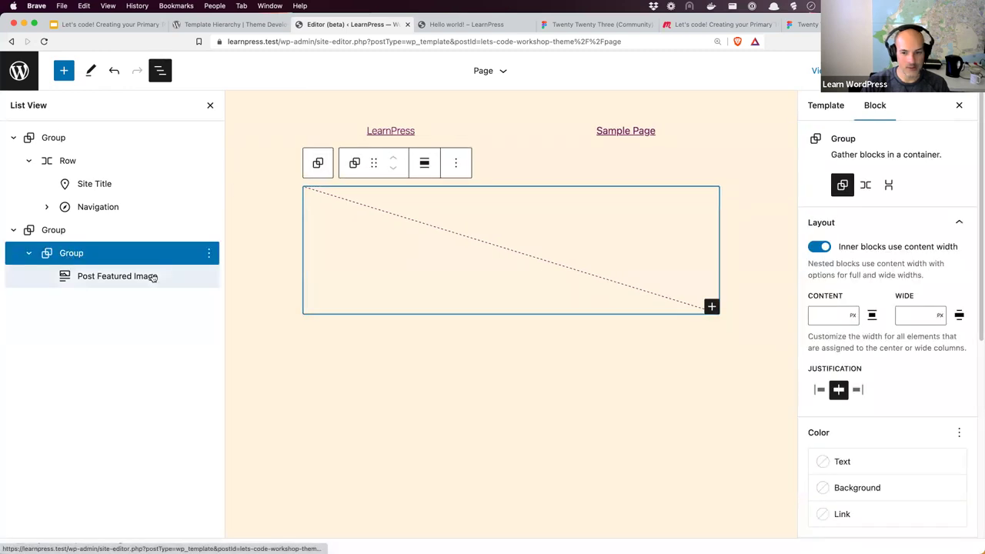
{"action": "left_click", "coordinate": [711, 307]}
{"action": "type", "text": "pot"}
{"action": "key", "text": "BackSpace"}
{"action": "type", "text": "st title"}
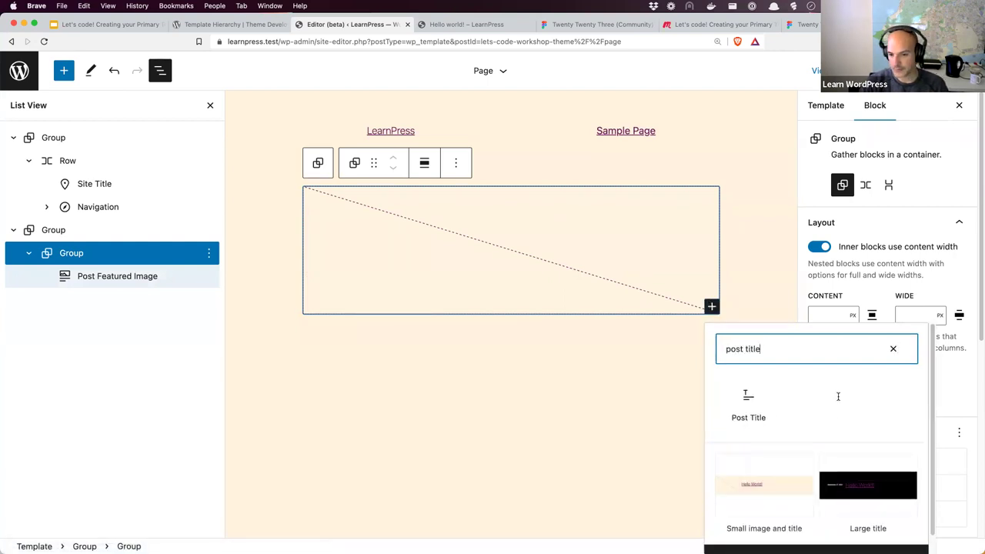
{"action": "left_click", "coordinate": [748, 402]}
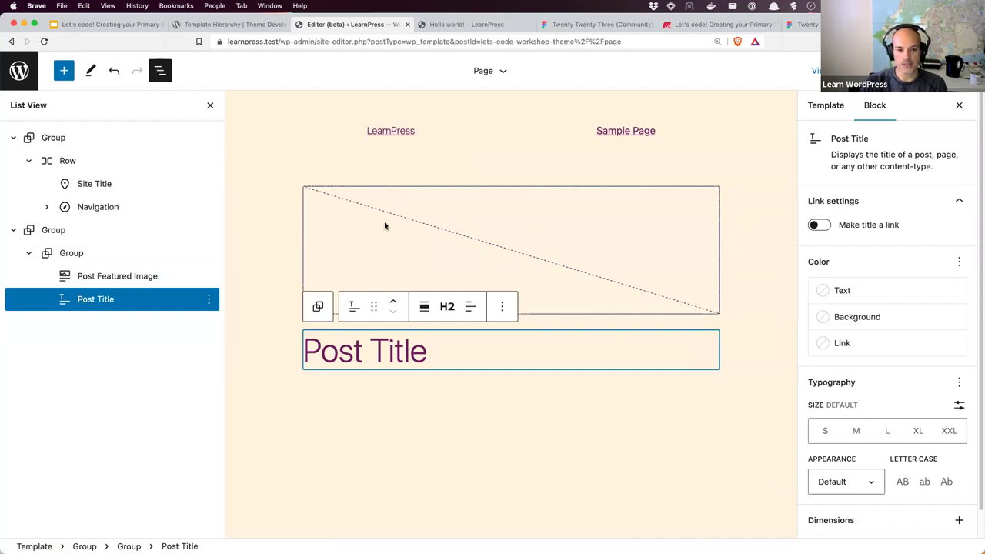
Set the Post Featured Image's alignment to Wide width and check it against the header above
{"action": "left_click", "coordinate": [251, 226]}
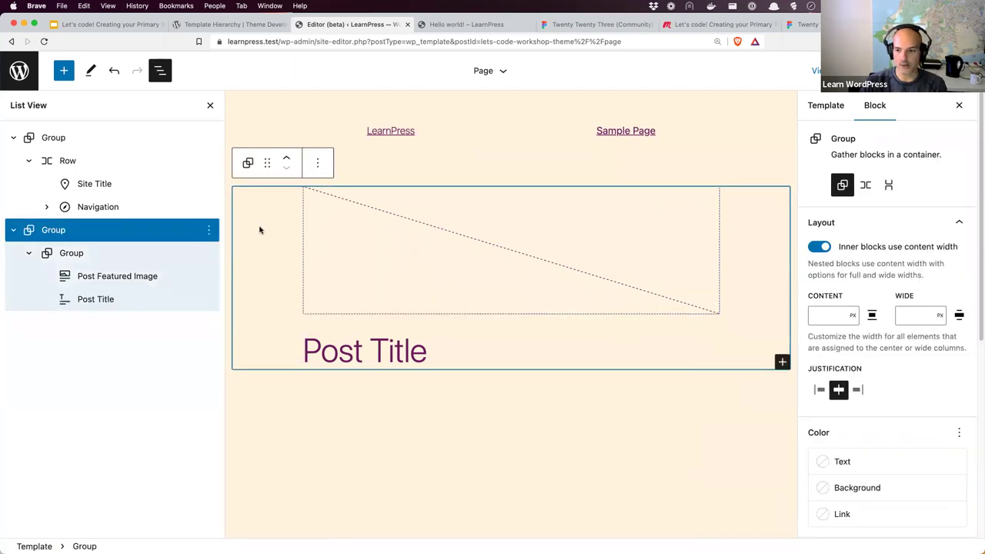
{"action": "left_click", "coordinate": [316, 222]}
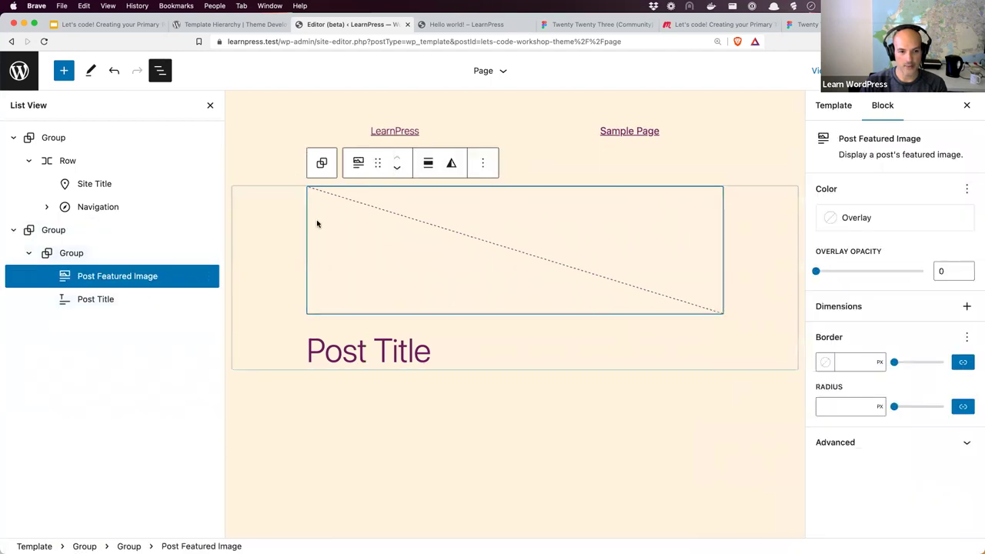
{"action": "left_click", "coordinate": [427, 164]}
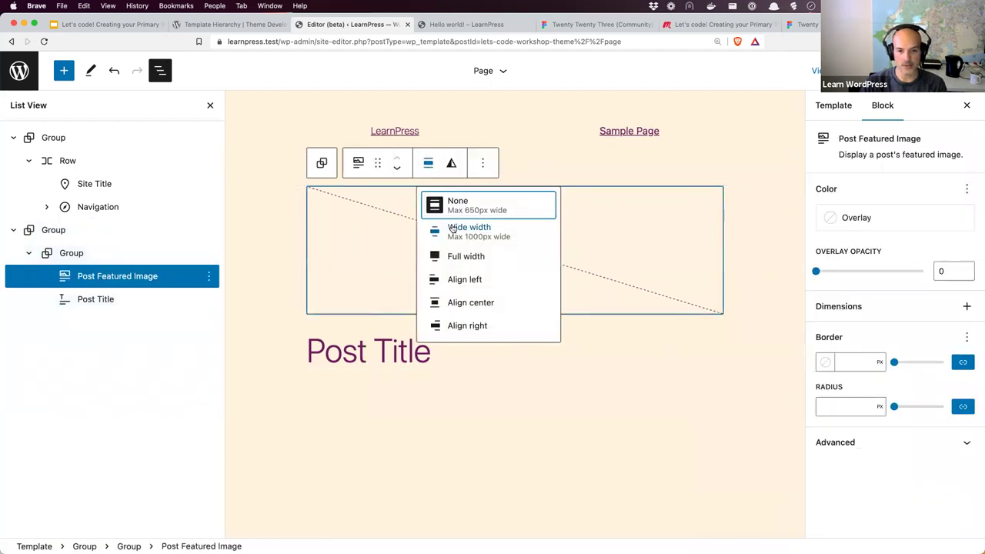
{"action": "left_click", "coordinate": [452, 229]}
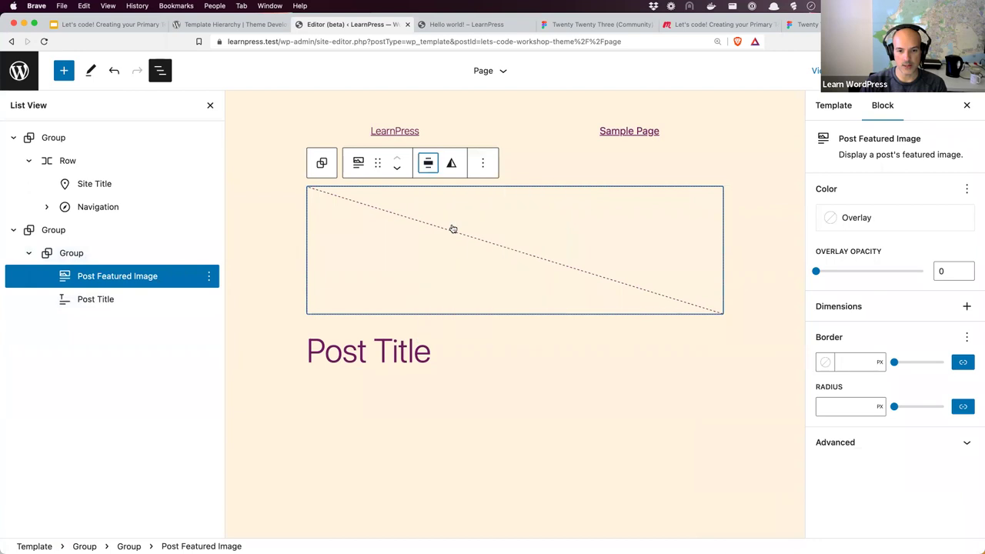
{"action": "left_click", "coordinate": [338, 130]}
{"action": "left_click", "coordinate": [336, 213]}
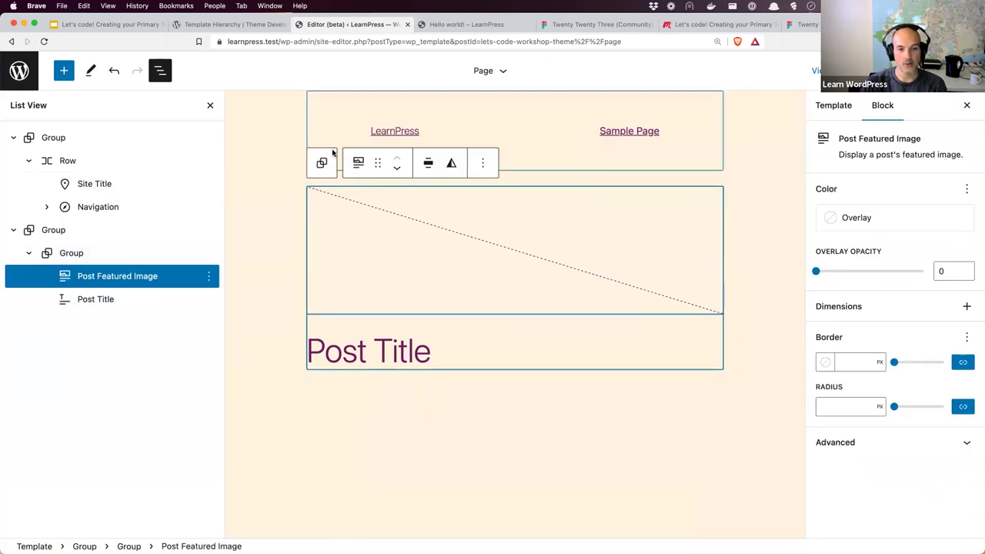
{"action": "left_click", "coordinate": [331, 137]}
{"action": "left_click", "coordinate": [333, 199]}
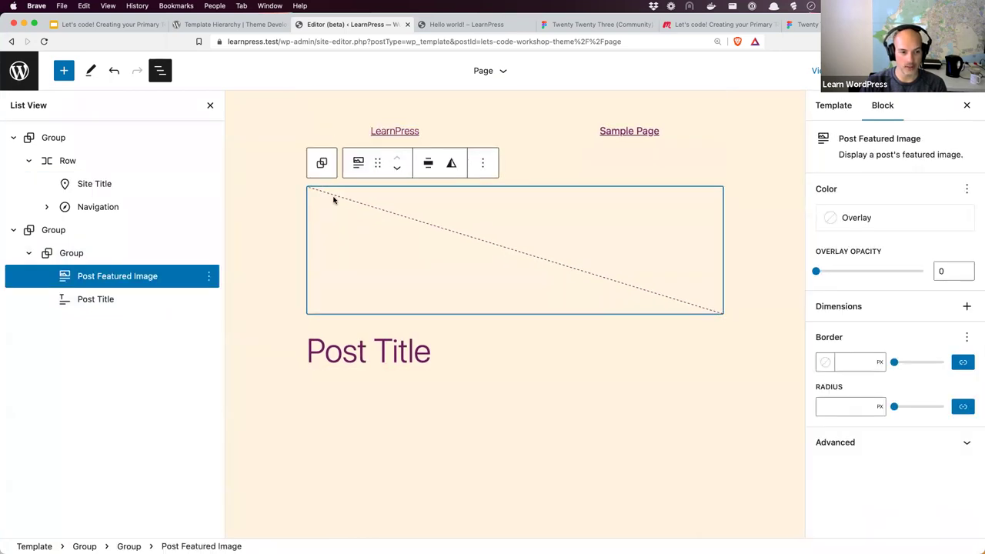
Turn off content width for the inner blocks of the nested Group holding the featured image and title
{"action": "left_click", "coordinate": [68, 253]}
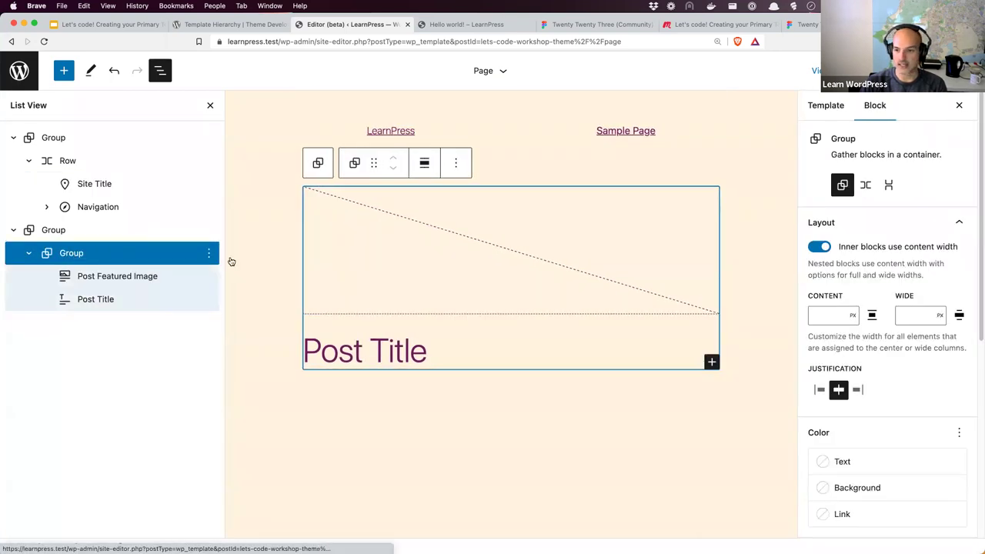
{"action": "left_click", "coordinate": [117, 257]}
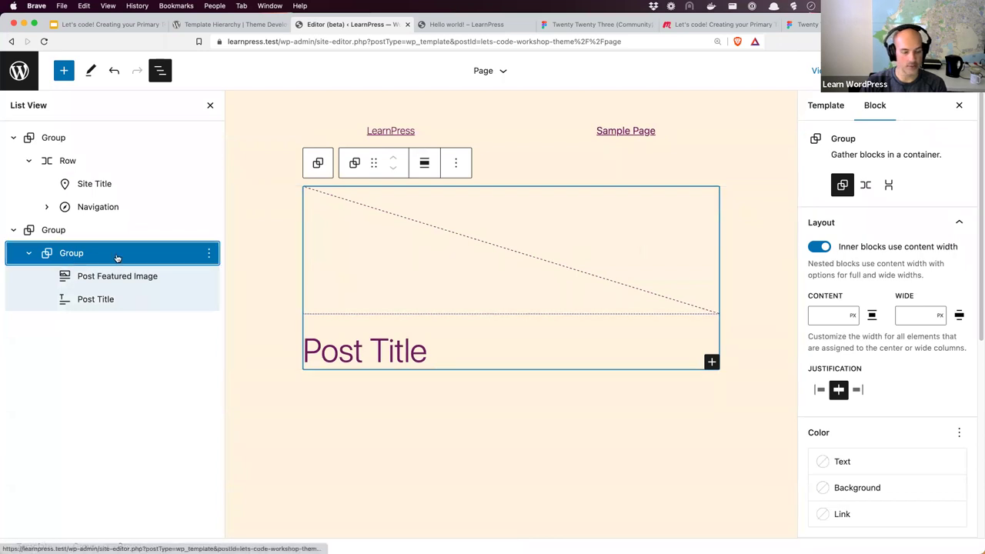
{"action": "left_click", "coordinate": [820, 246]}
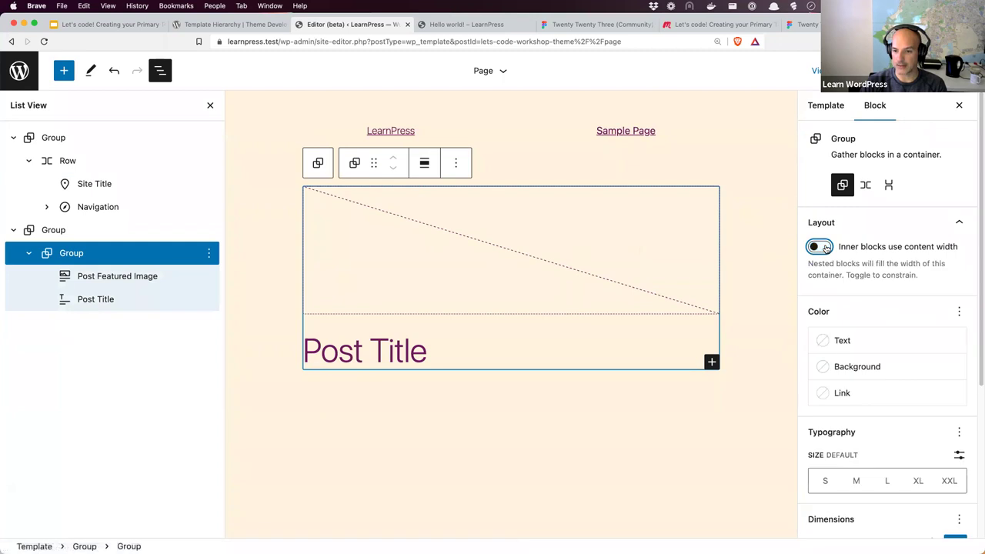
{"action": "left_click", "coordinate": [826, 247]}
{"action": "left_click", "coordinate": [826, 315]}
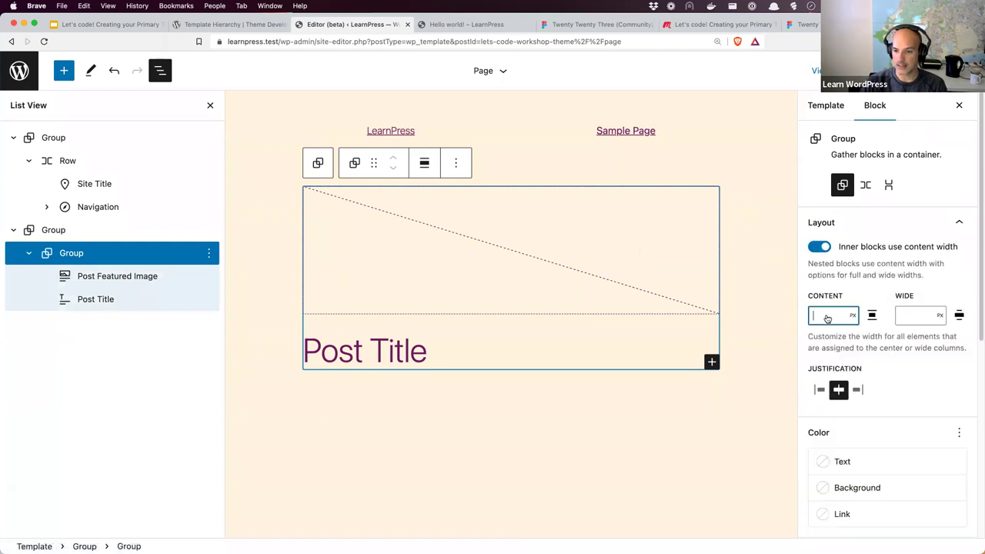
{"action": "left_click", "coordinate": [821, 247]}
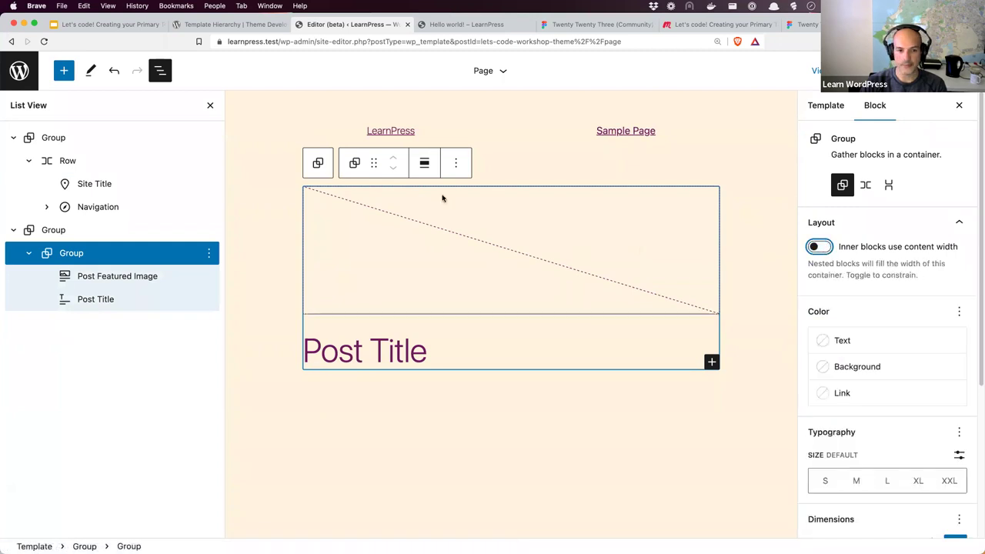
{"action": "left_click", "coordinate": [425, 166]}
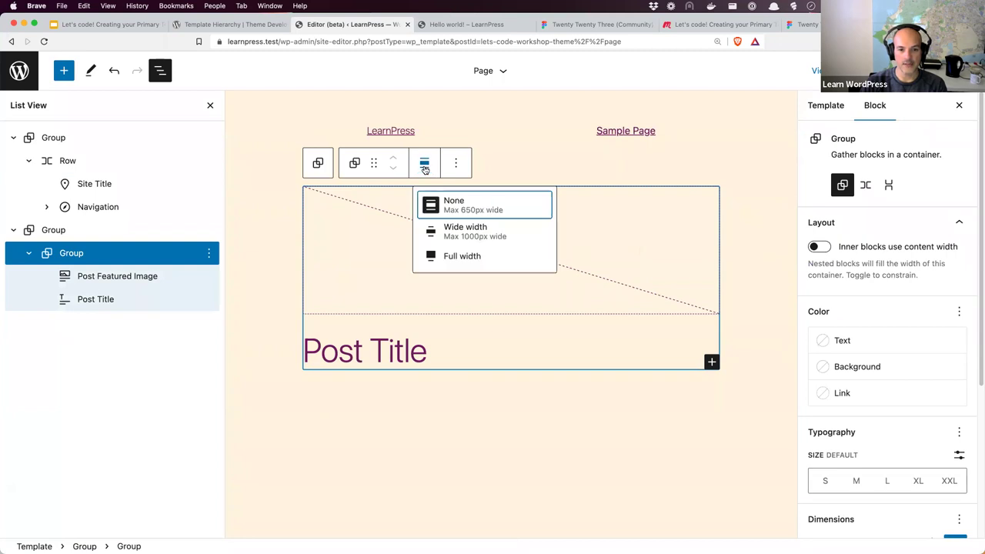
{"action": "left_click", "coordinate": [469, 232]}
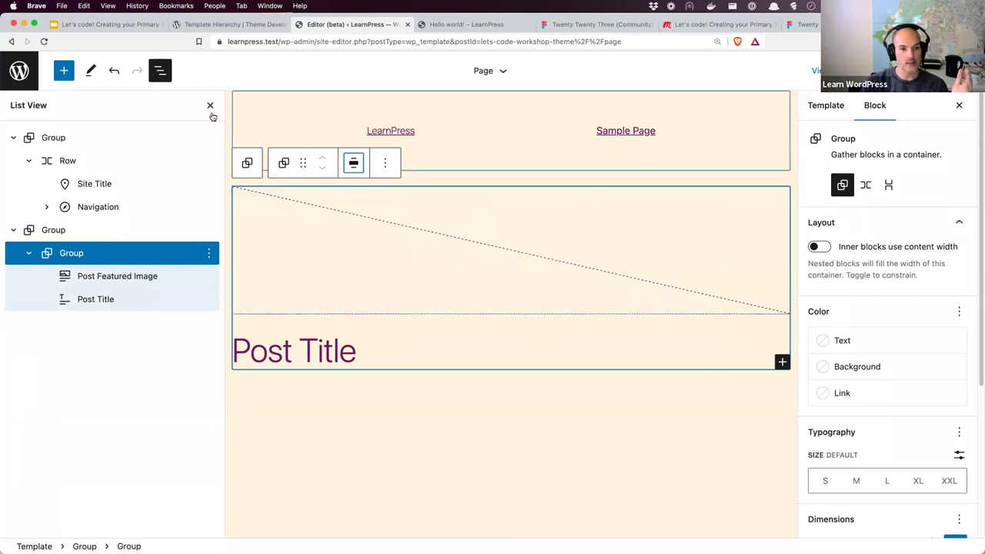
{"action": "left_click", "coordinate": [352, 163]}
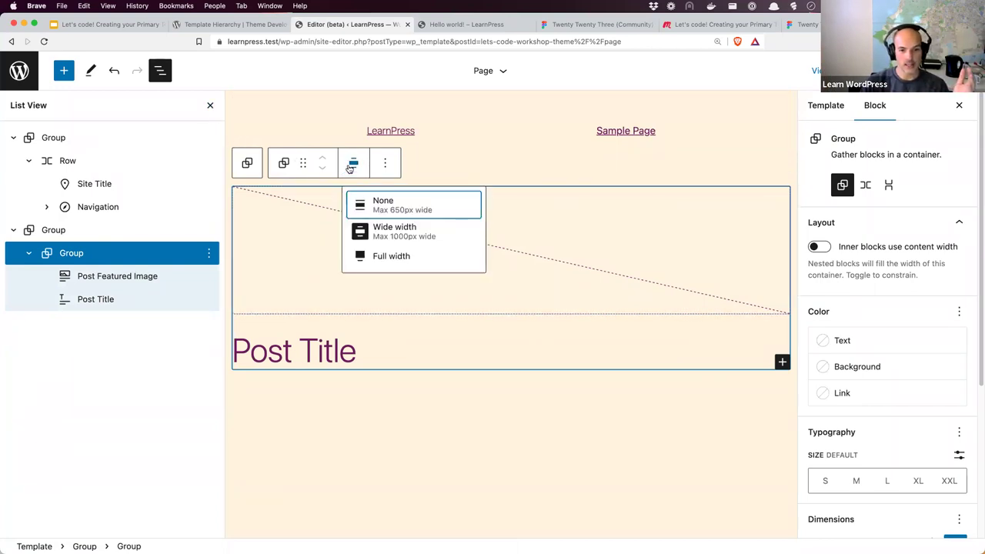
{"action": "left_click", "coordinate": [379, 204]}
{"action": "left_click", "coordinate": [818, 246]}
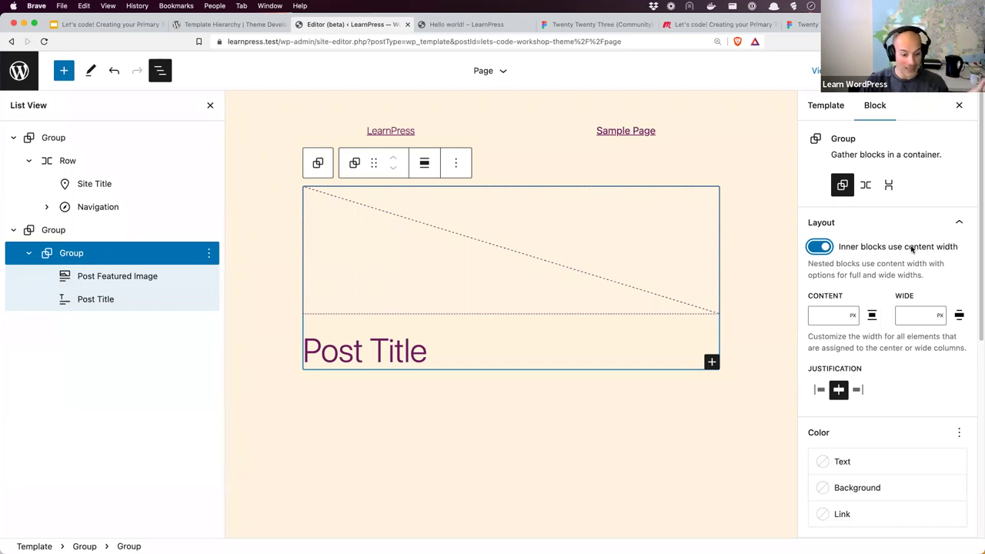
{"action": "left_click", "coordinate": [819, 247]}
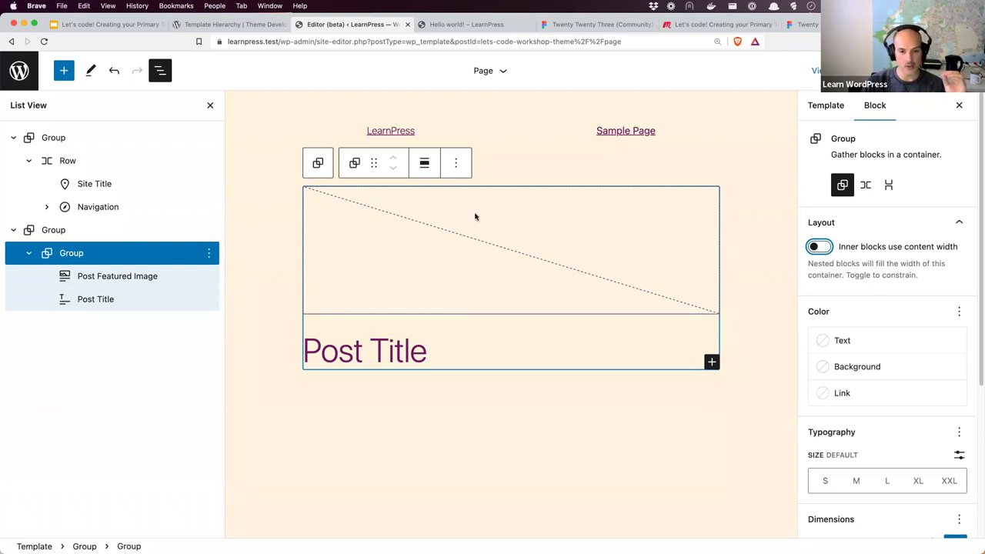
Set the nested Group's alignment to Wide width and toggle Wide width on its Post Featured Image
{"action": "left_click", "coordinate": [424, 162]}
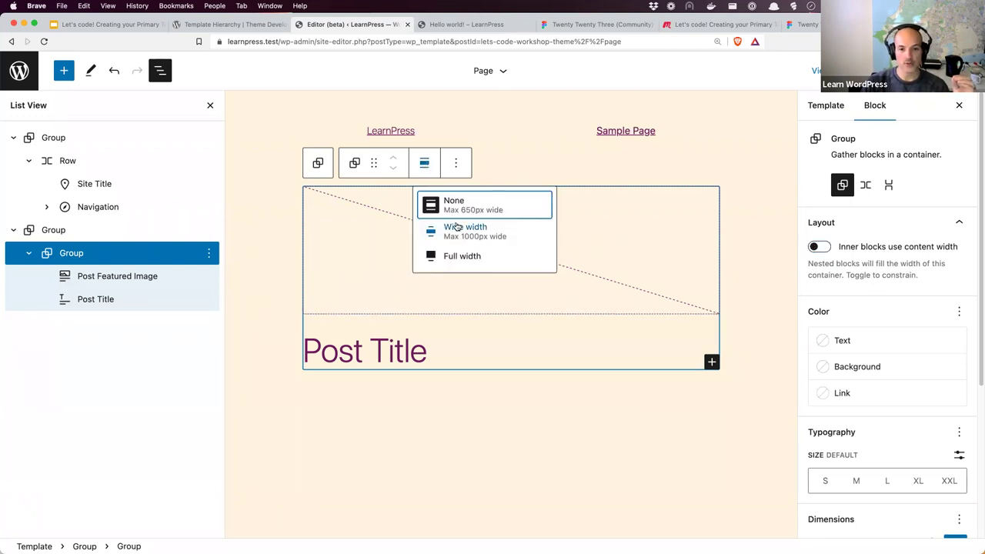
{"action": "left_click", "coordinate": [456, 227]}
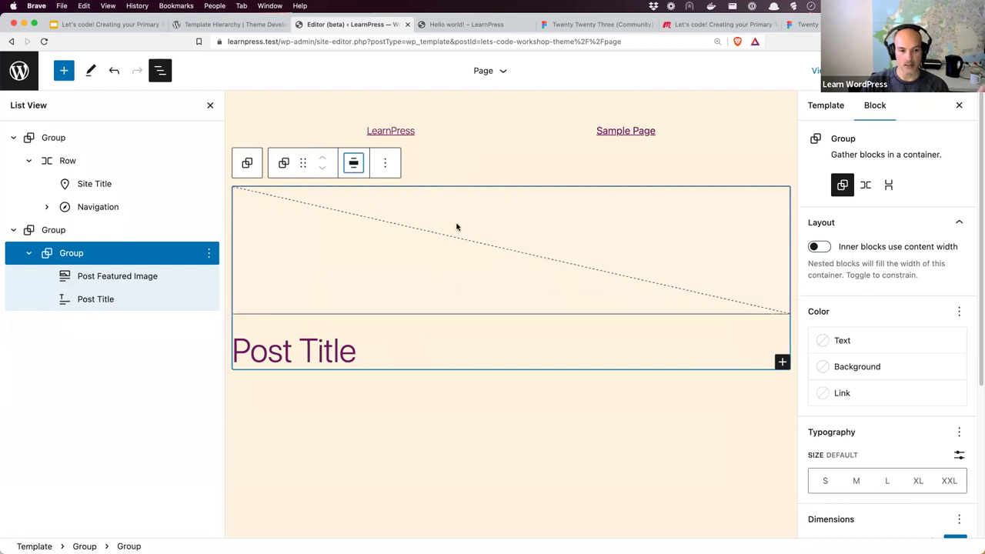
{"action": "left_click", "coordinate": [129, 277]}
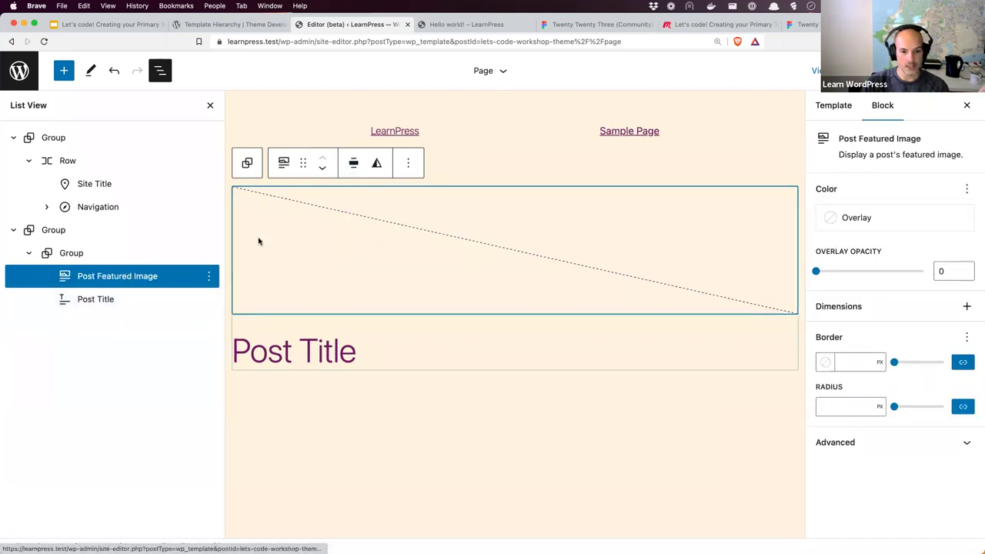
{"action": "left_click", "coordinate": [355, 168]}
{"action": "left_click", "coordinate": [385, 228]}
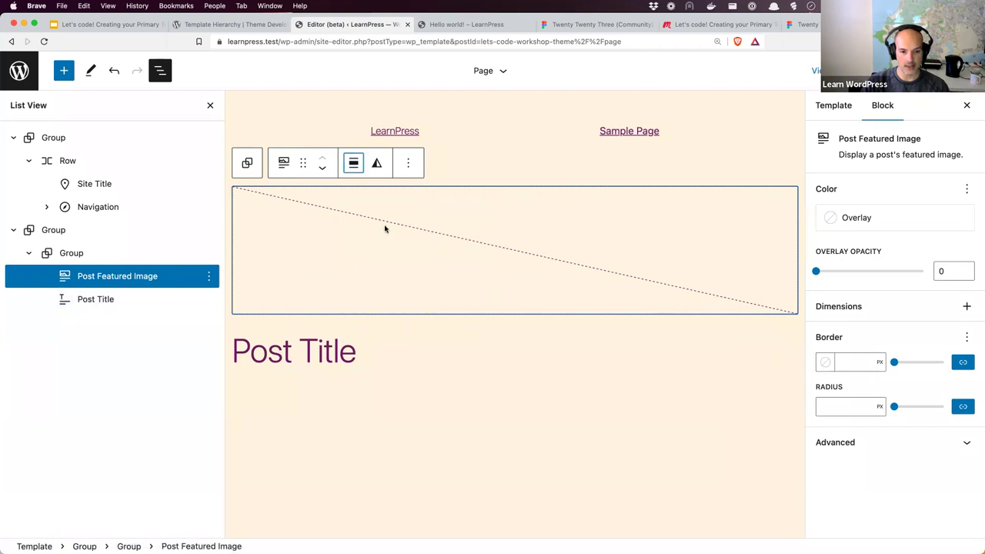
Set the Post Title's alignment to Wide width and close the List View
{"action": "left_click", "coordinate": [92, 302]}
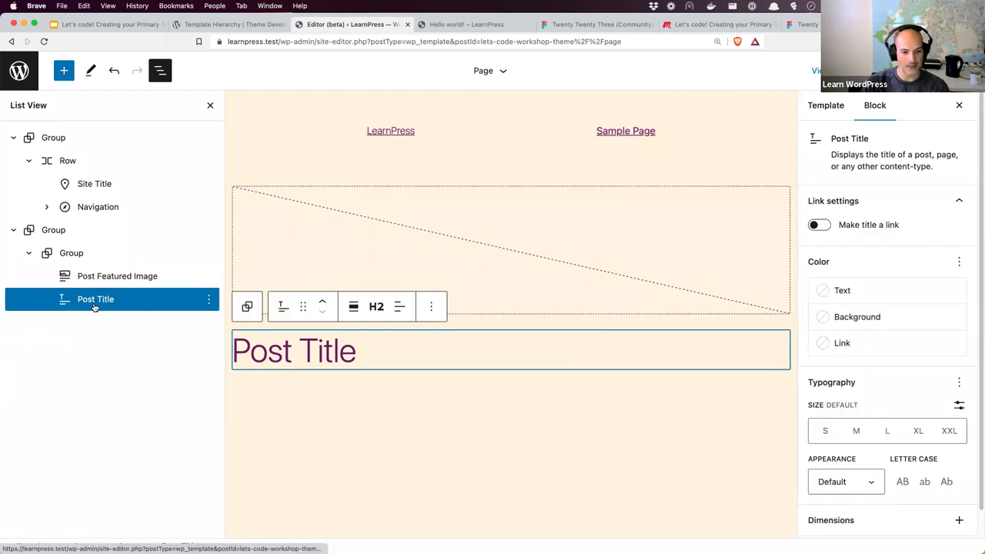
{"action": "left_click", "coordinate": [356, 307]}
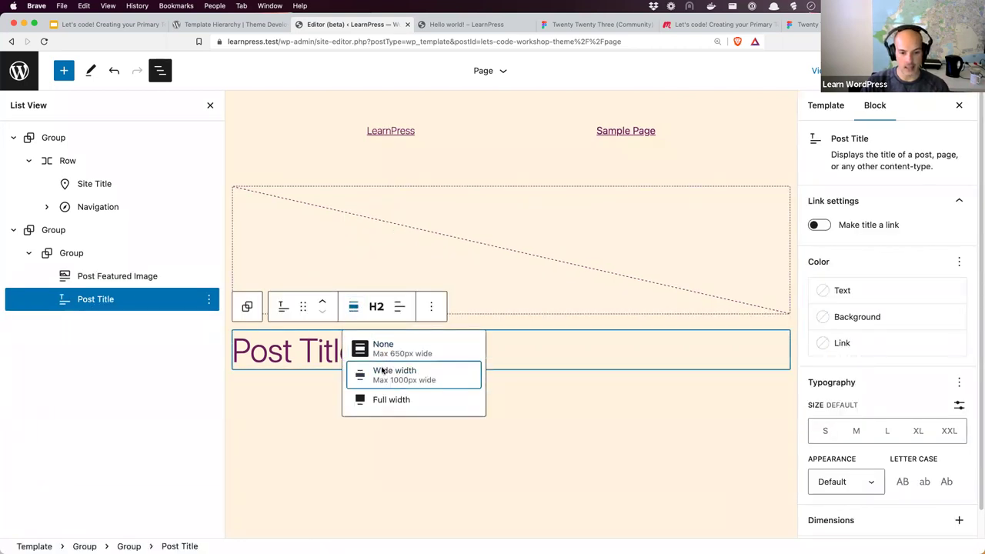
{"action": "left_click", "coordinate": [383, 372]}
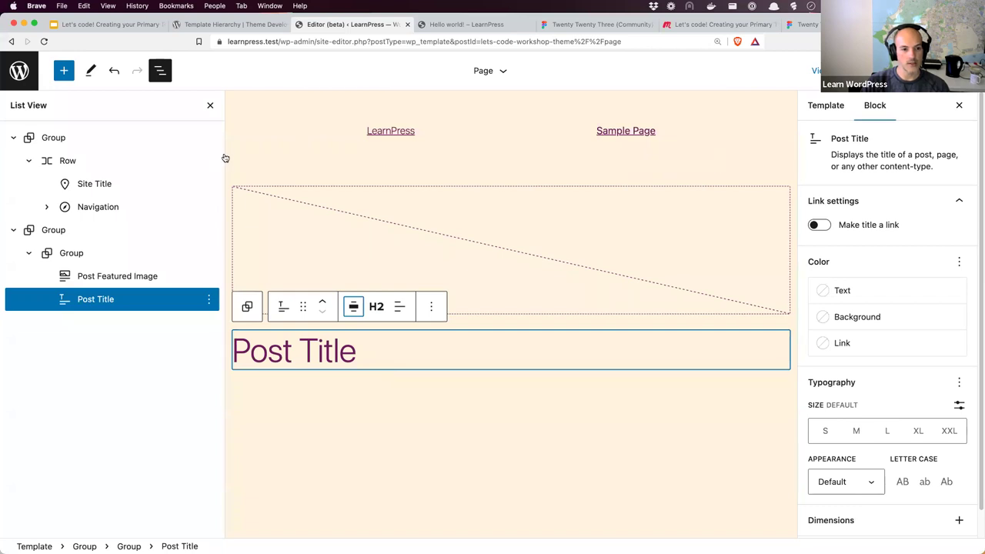
{"action": "left_click", "coordinate": [210, 105]}
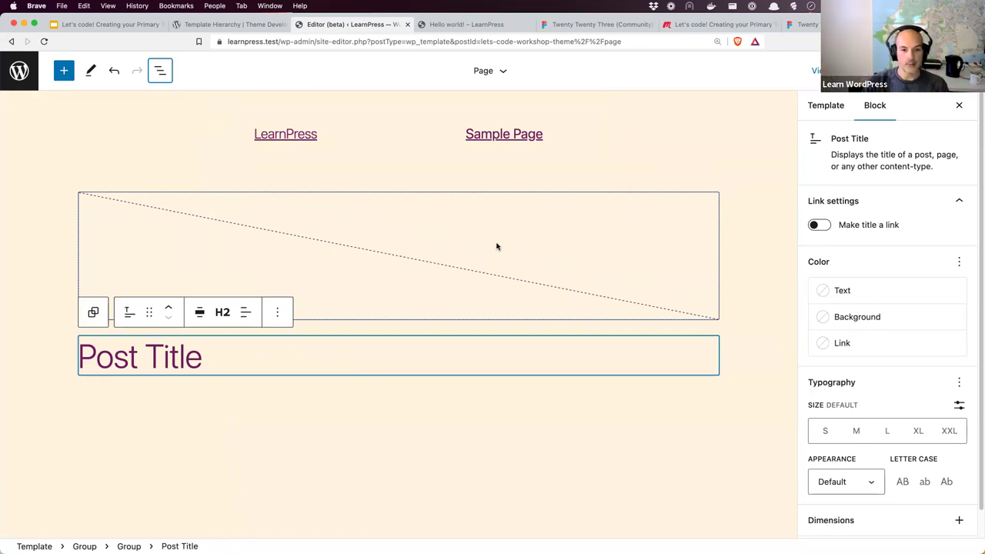
Turn off content width for the inner blocks of the header Group and check the layout without the List View
{"action": "left_click", "coordinate": [423, 148]}
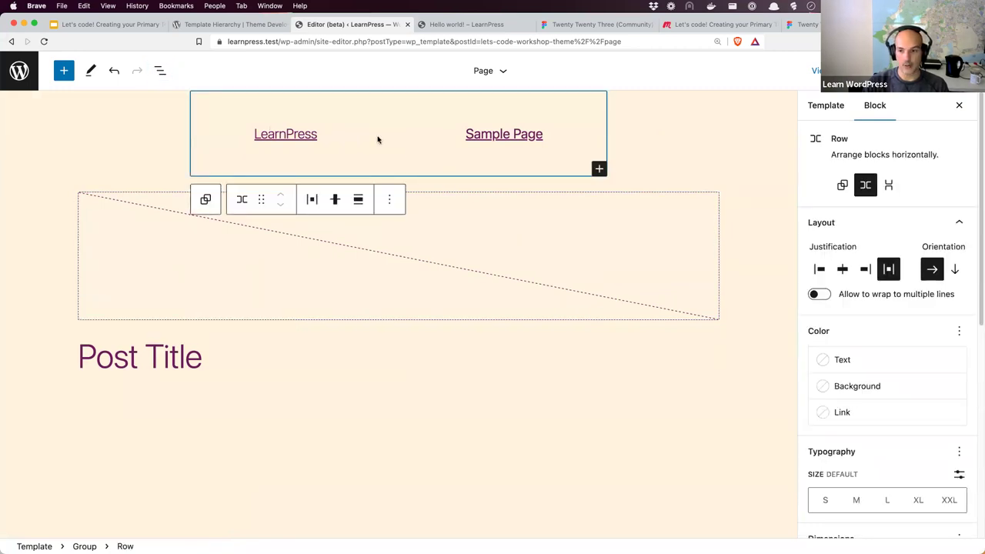
{"action": "left_click", "coordinate": [454, 144]}
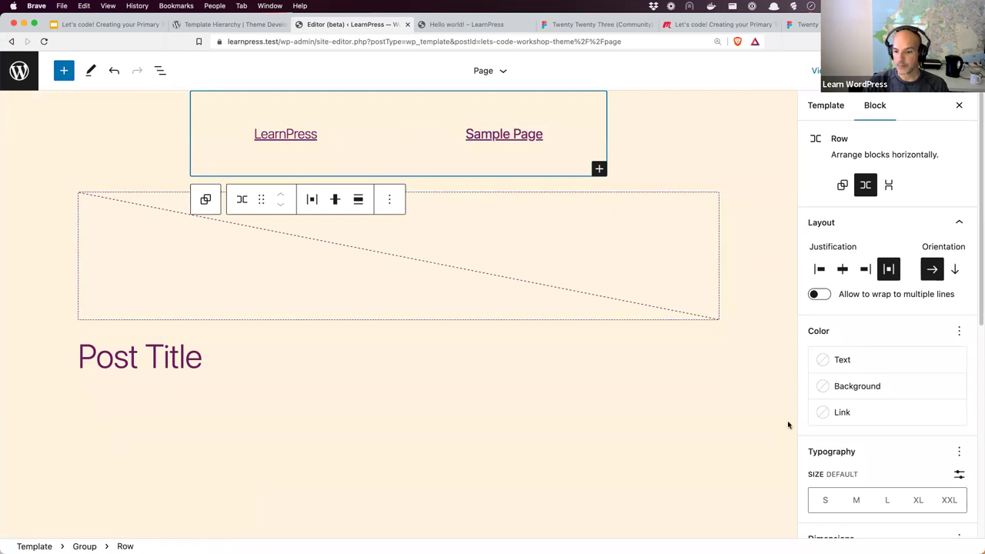
{"action": "left_click", "coordinate": [160, 70]}
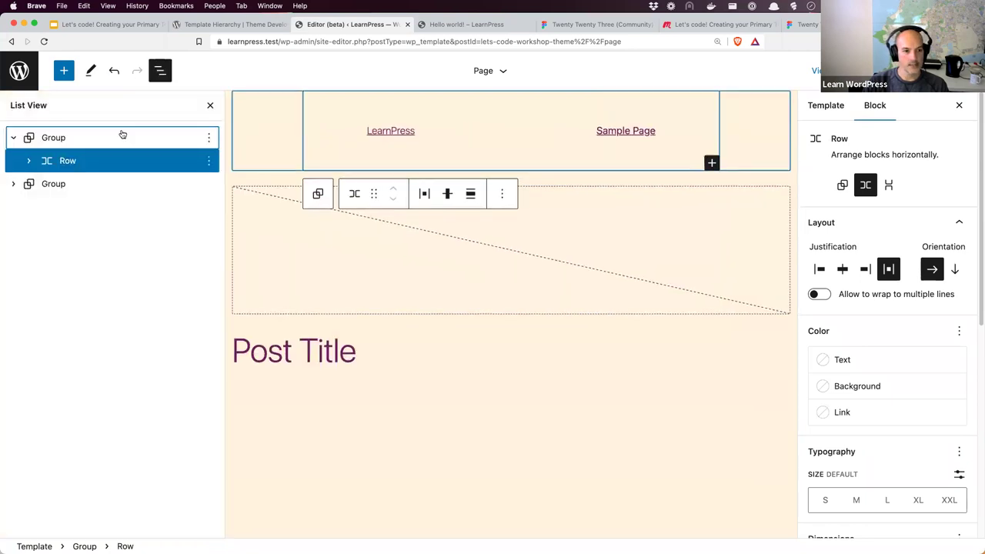
{"action": "left_click", "coordinate": [77, 138]}
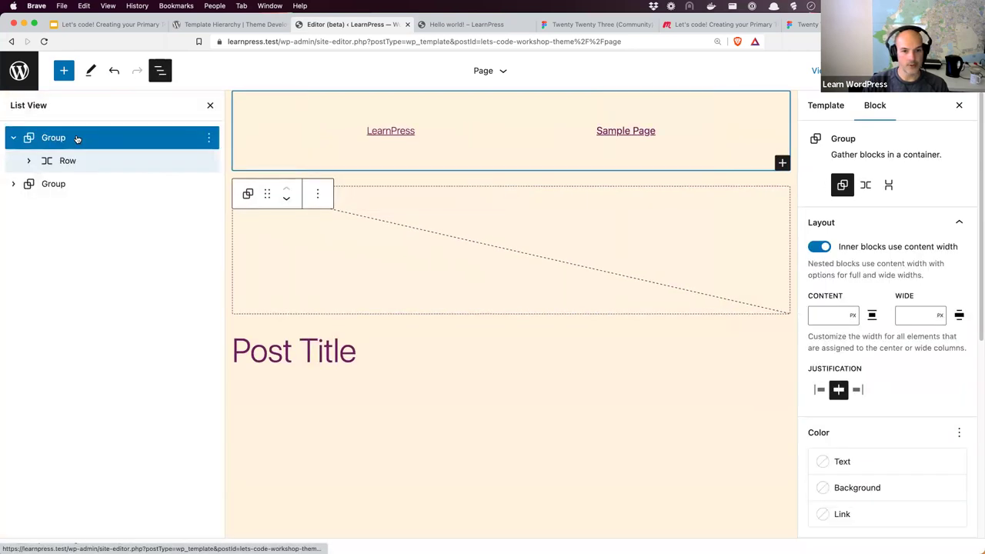
{"action": "left_click", "coordinate": [826, 250]}
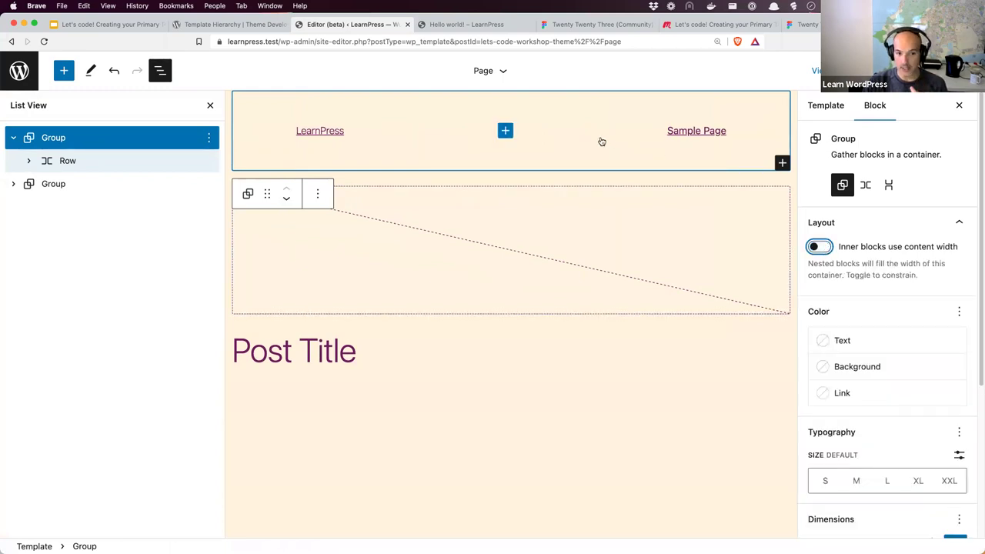
{"action": "left_click", "coordinate": [210, 107]}
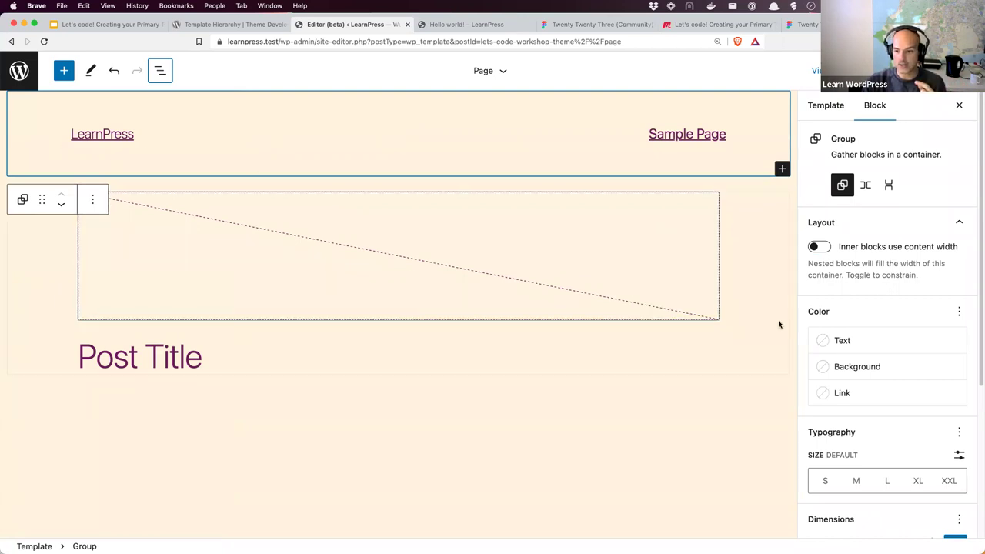
Turn content width back on for the header Group's inner blocks and set the content width to 1200 px
{"action": "left_click", "coordinate": [825, 248]}
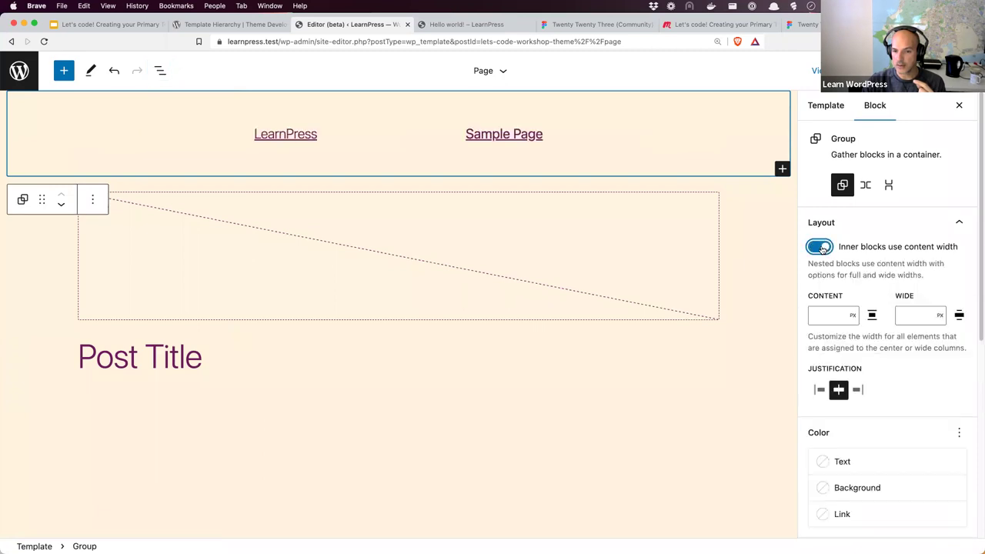
{"action": "left_click", "coordinate": [831, 317]}
{"action": "type", "text": "1200"}
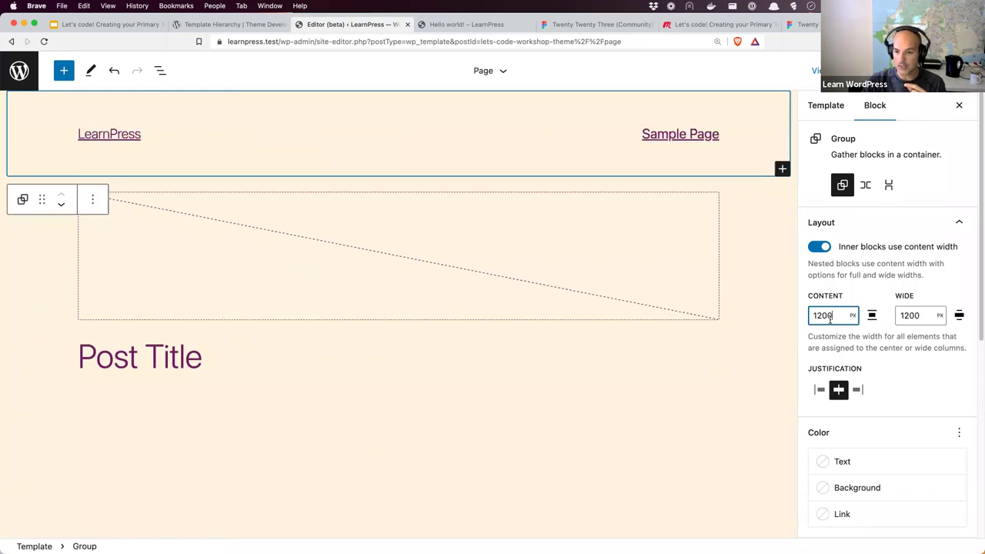
Check the Page header's frame width in the Figma design and compare it with the header Group's content width in the site editor
{"action": "left_click", "coordinate": [598, 24]}
{"action": "left_click", "coordinate": [351, 149]}
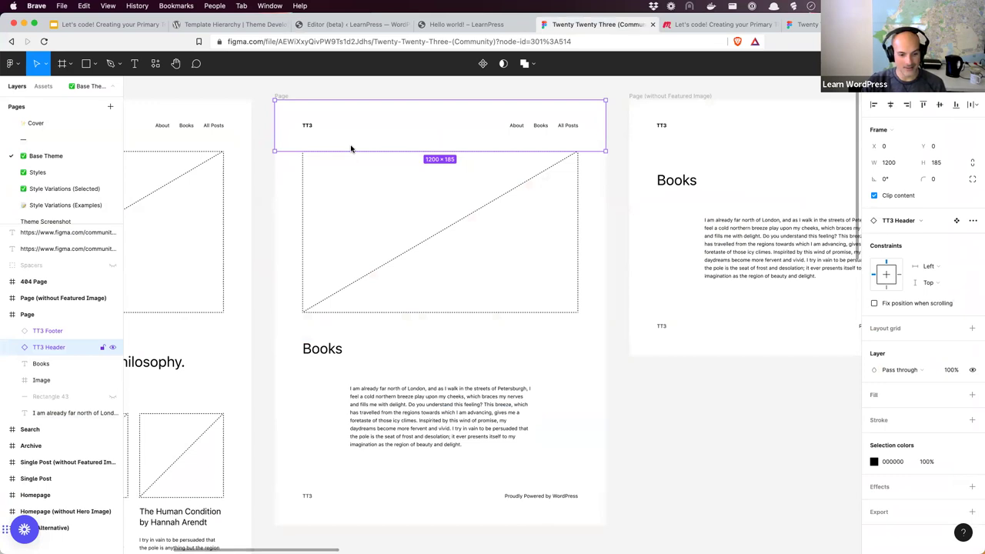
{"action": "left_click", "coordinate": [363, 24]}
{"action": "left_click", "coordinate": [160, 70]}
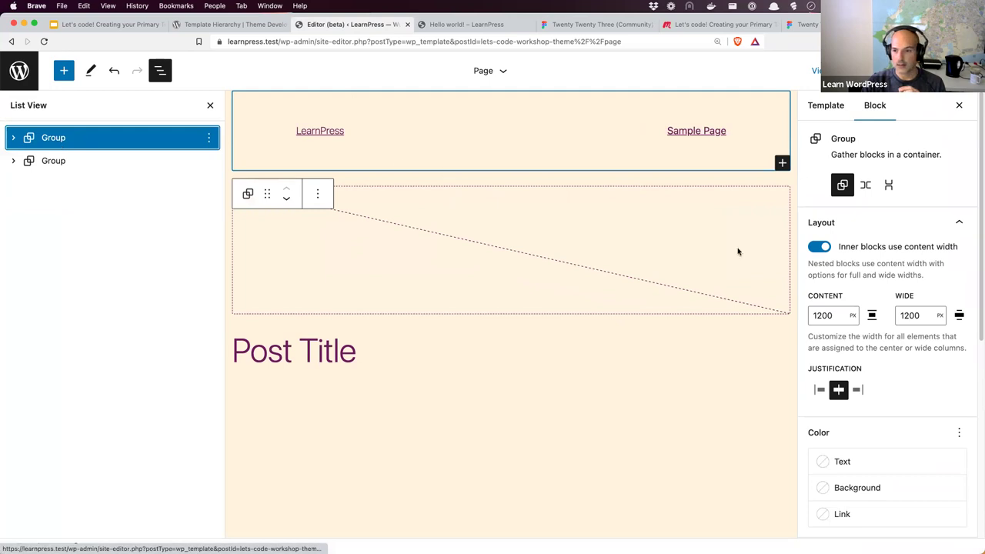
{"action": "left_click", "coordinate": [835, 318]}
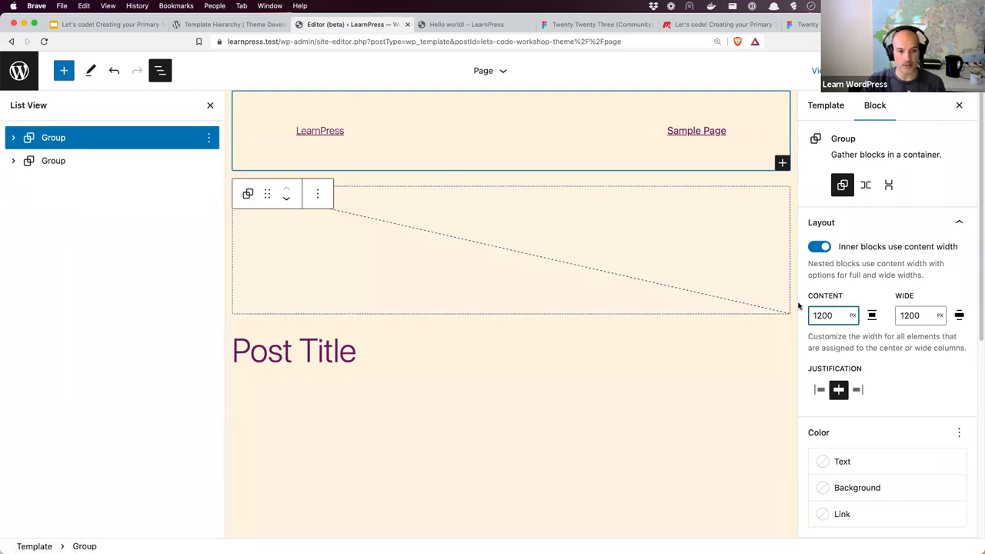
{"action": "left_click", "coordinate": [209, 106]}
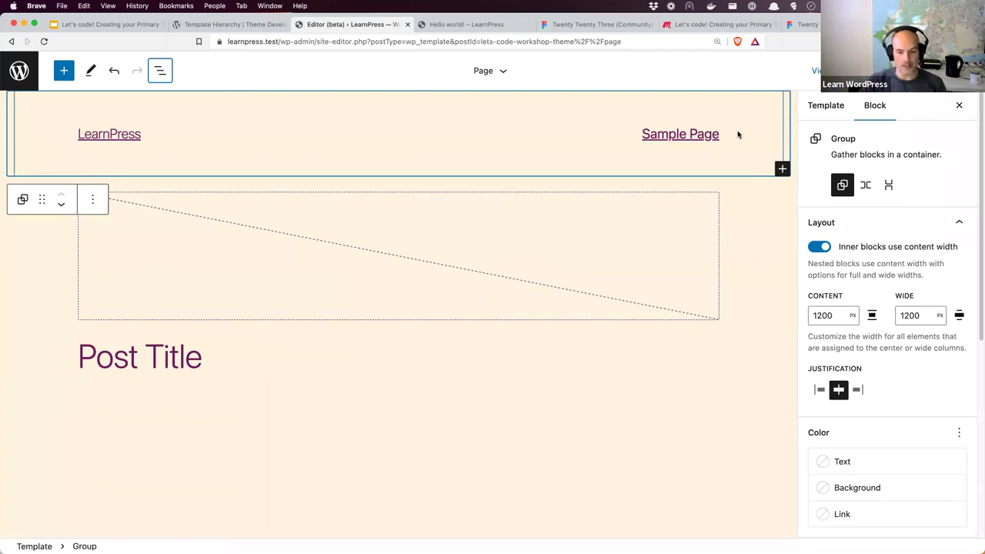
Zoom the browser out to 100% to examine how the header lines up with the featured image and title
{"action": "left_click", "coordinate": [974, 42]}
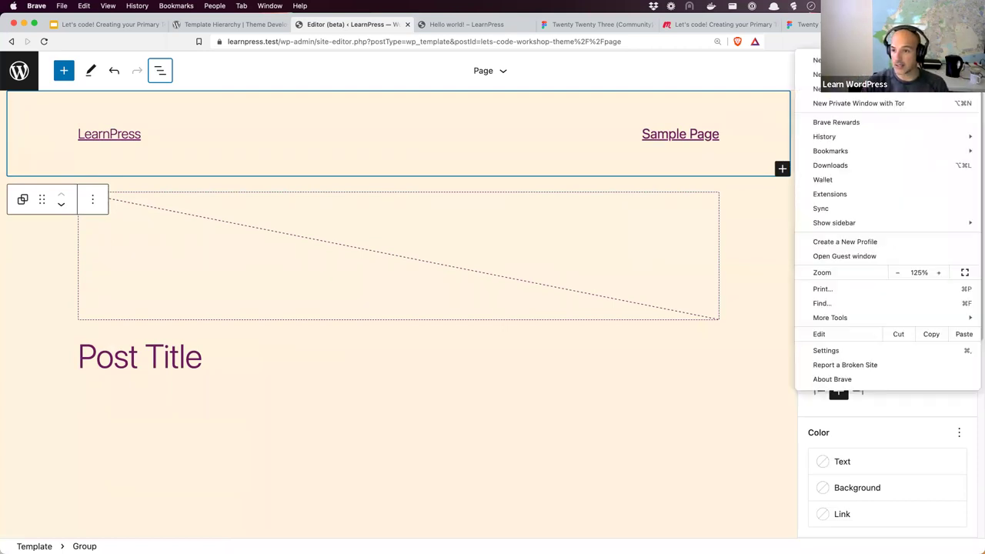
{"action": "left_click", "coordinate": [898, 274]}
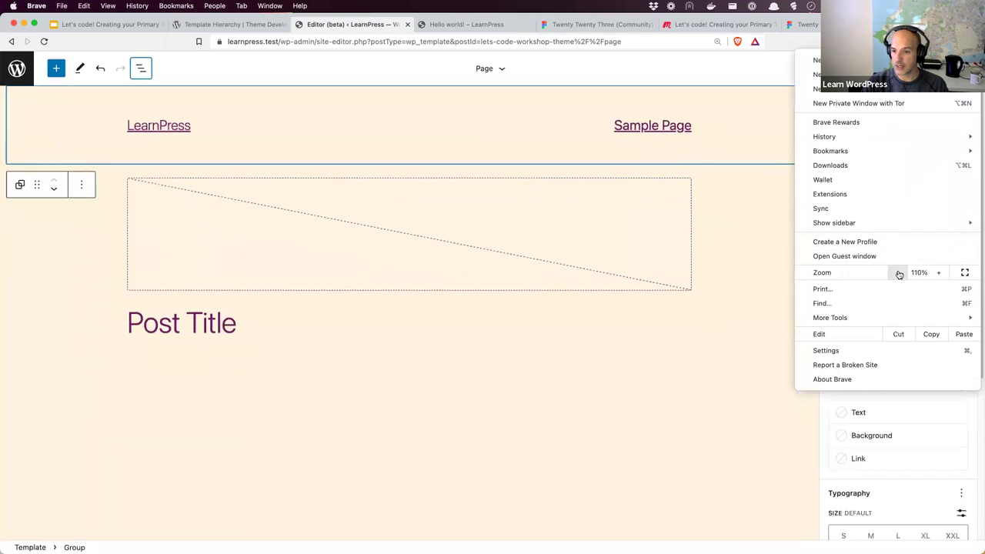
{"action": "left_click", "coordinate": [899, 275]}
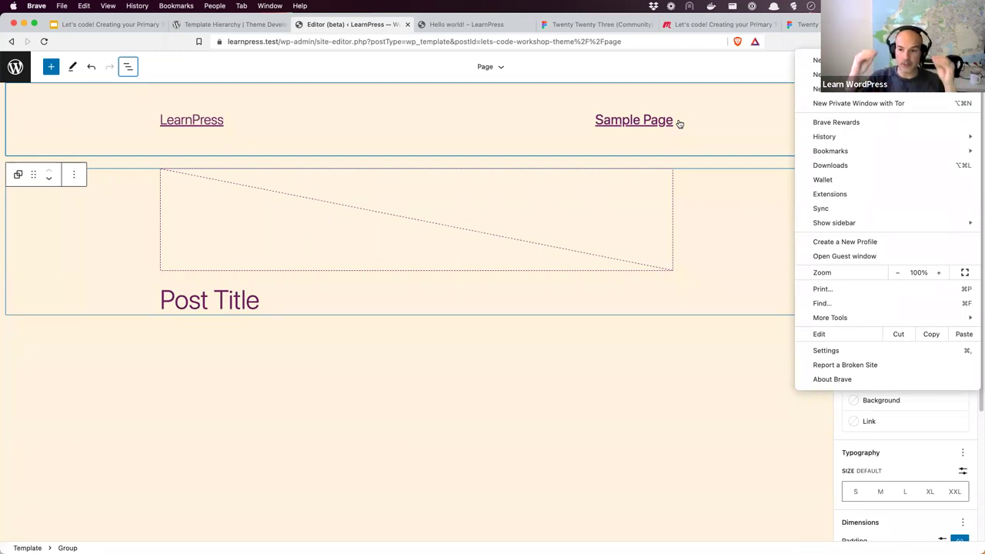
{"action": "left_click", "coordinate": [719, 382]}
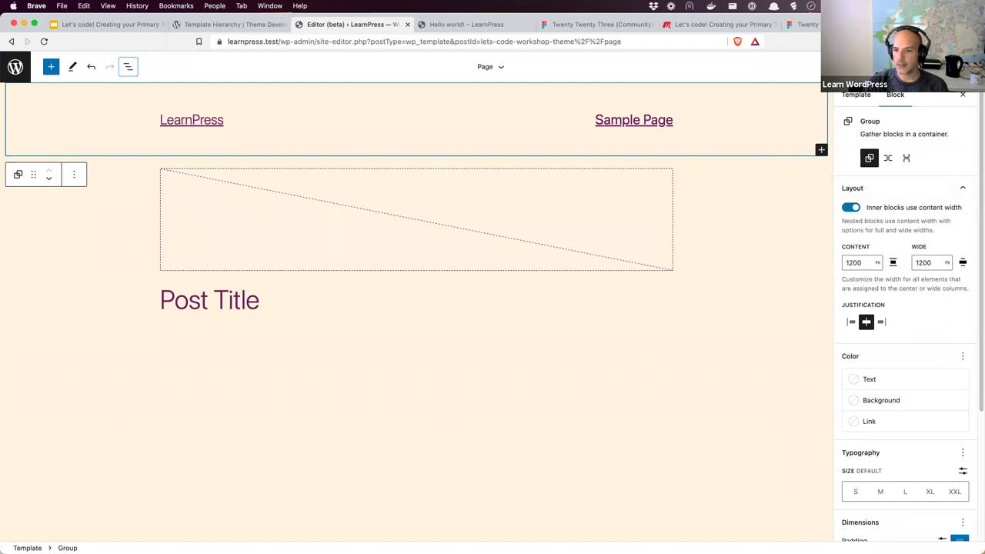
Save the Page template changes and reopen the List View
{"action": "key", "text": "super+s"}
{"action": "key", "text": "Return"}
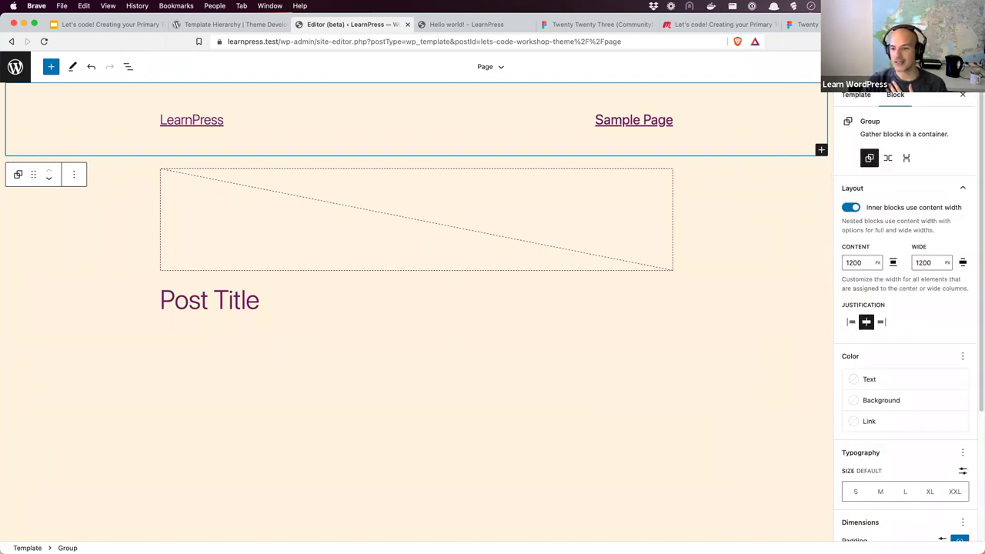
{"action": "left_click", "coordinate": [128, 68]}
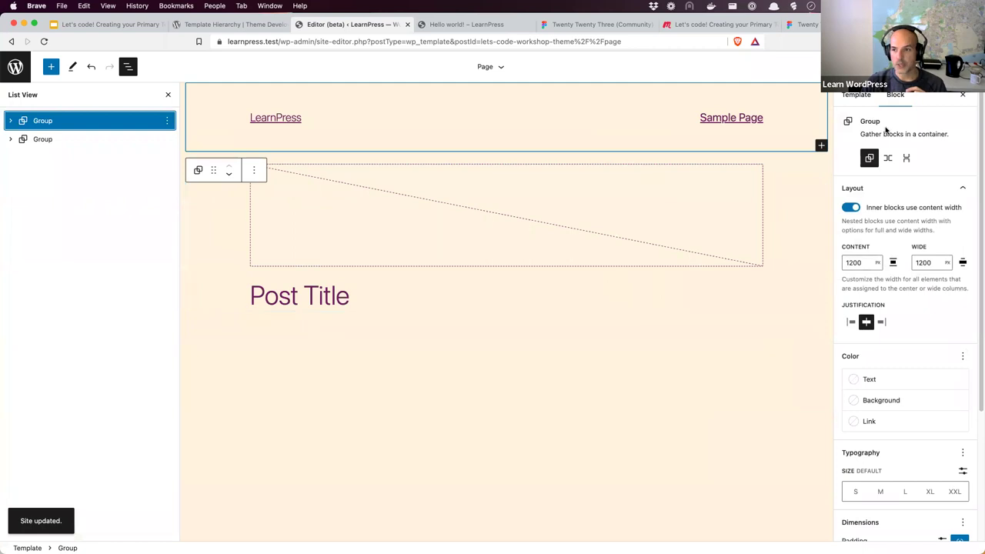
Zoom the browser page back in to 125%
{"action": "left_click", "coordinate": [968, 41]}
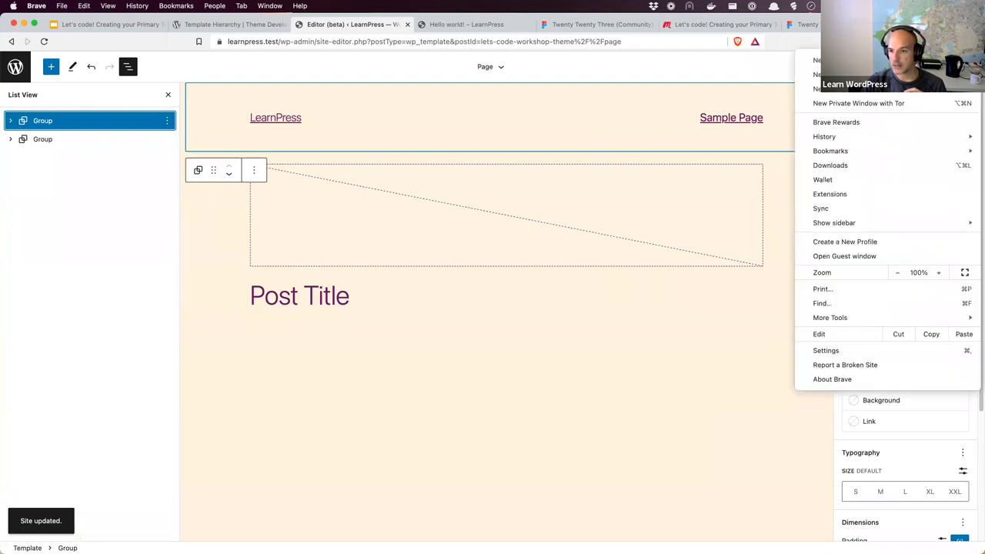
{"action": "left_click", "coordinate": [938, 271]}
{"action": "left_click", "coordinate": [938, 271]}
{"action": "left_click", "coordinate": [640, 367]}
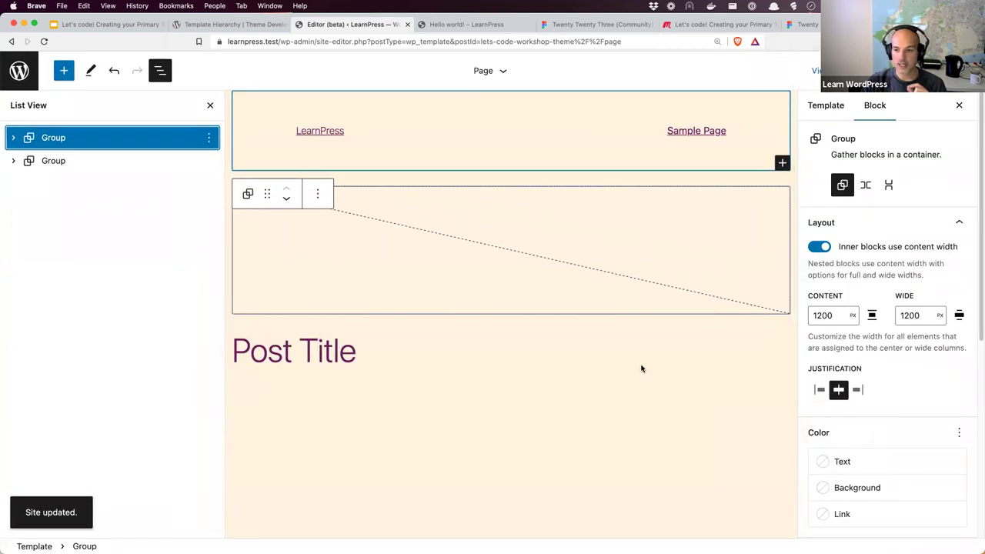
Hide the List View and settings sidebar to examine how the header lines up with the featured image and title
{"action": "left_click", "coordinate": [969, 42]}
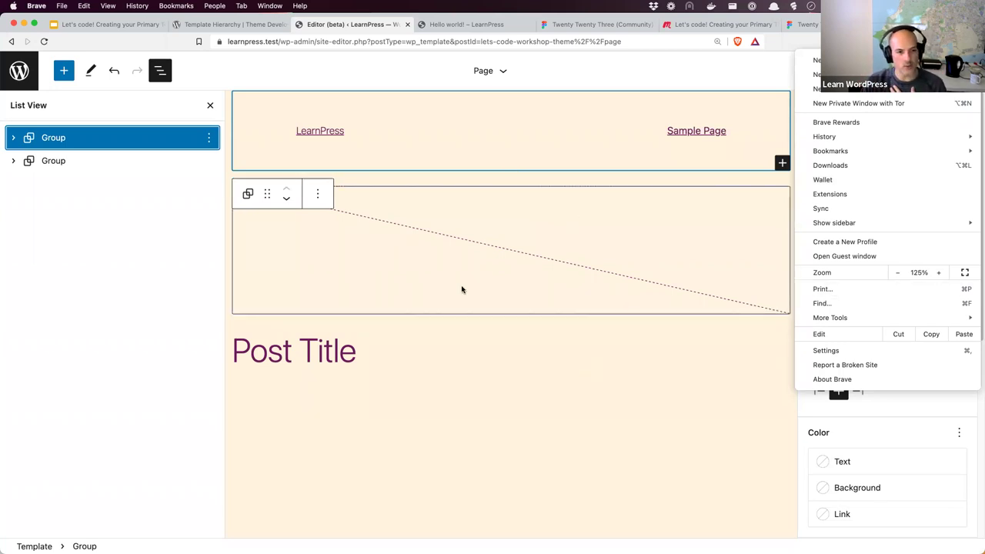
{"action": "left_click", "coordinate": [210, 106]}
{"action": "left_click", "coordinate": [210, 105]}
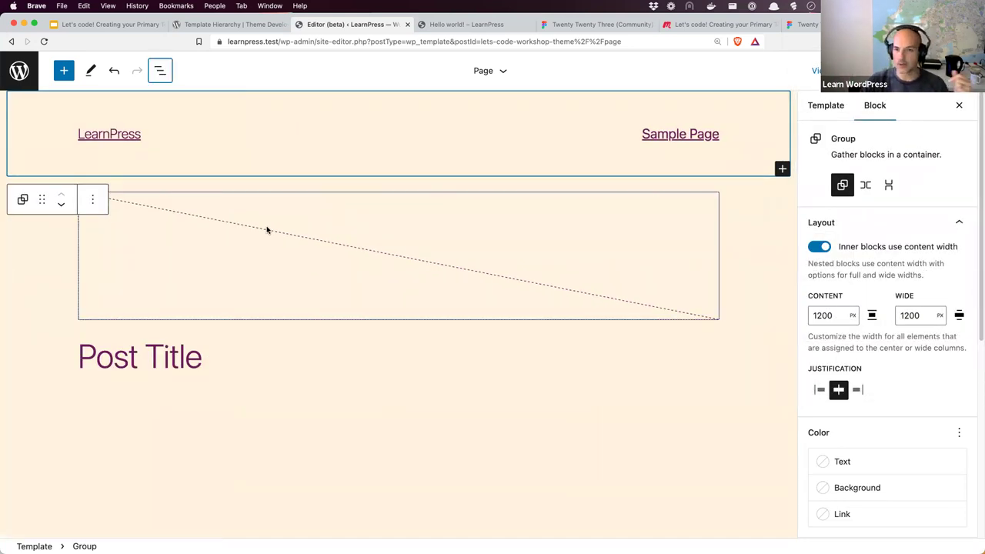
{"action": "left_click", "coordinate": [959, 105]}
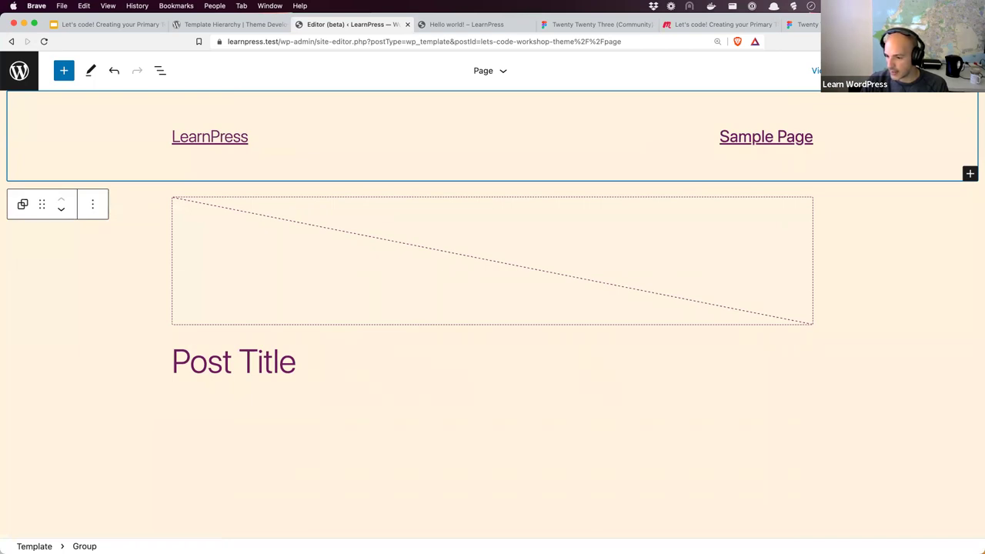
Turn off content width for the inner blocks of the header Group containing the site title and navigation
{"action": "left_click", "coordinate": [179, 143]}
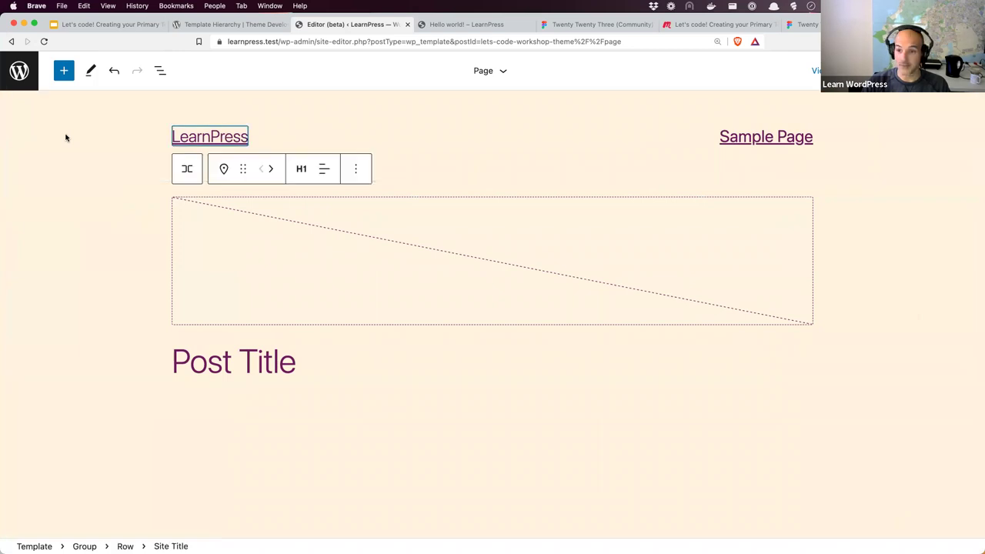
{"action": "left_click", "coordinate": [160, 70]}
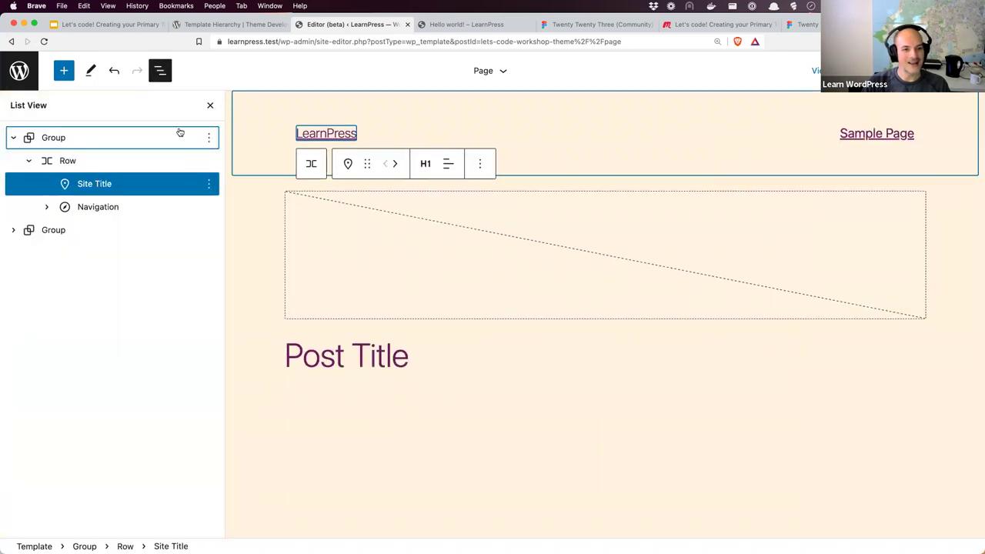
{"action": "left_click", "coordinate": [88, 137]}
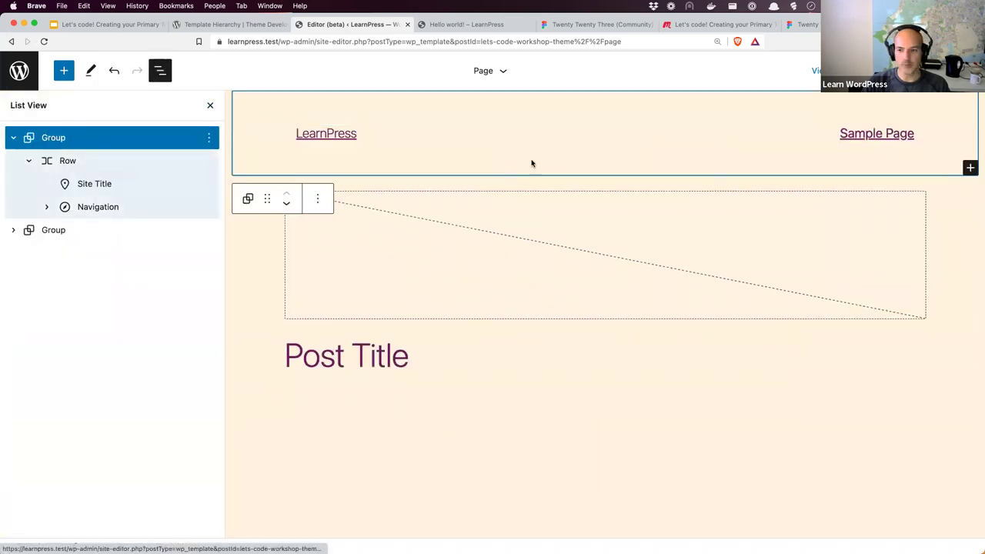
{"action": "left_click", "coordinate": [208, 138]}
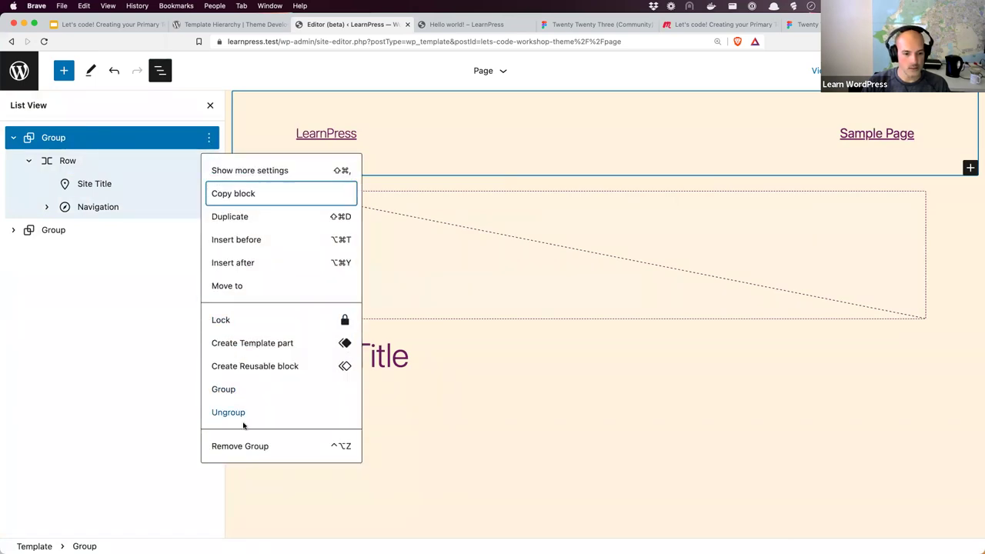
{"action": "left_click", "coordinate": [250, 170]}
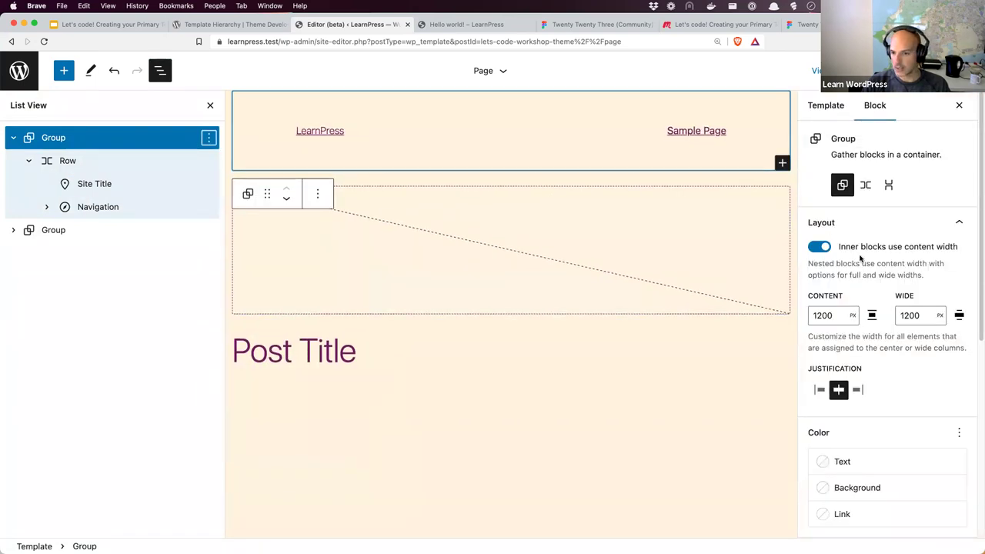
{"action": "left_click", "coordinate": [815, 246]}
Try to remove the header Row's custom top, right, bottom and left padding by switching each side off custom sizing
{"action": "scroll", "coordinate": [874, 310], "scroll_direction": "down", "scroll_amount": 5}
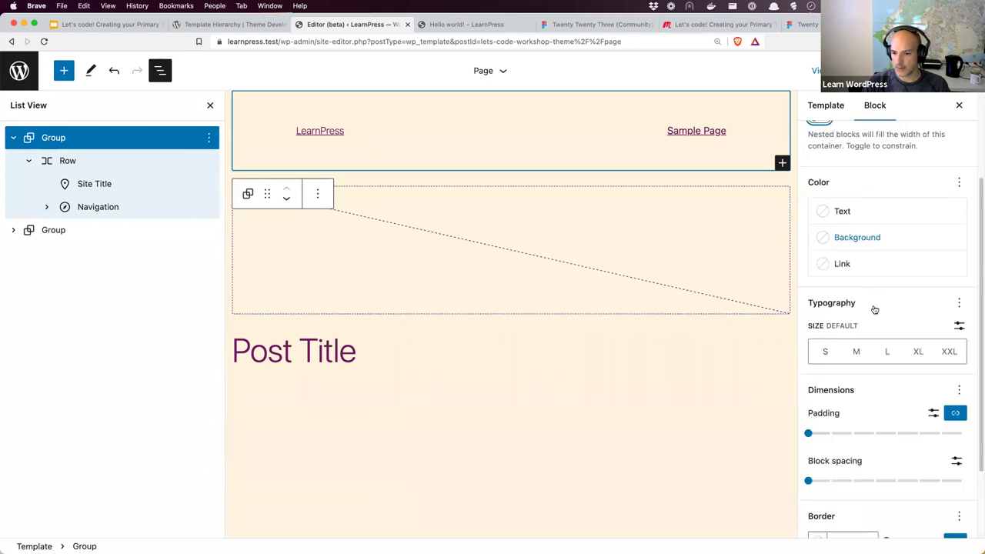
{"action": "left_click", "coordinate": [80, 162]}
{"action": "scroll", "coordinate": [886, 321], "scroll_direction": "down", "scroll_amount": 8}
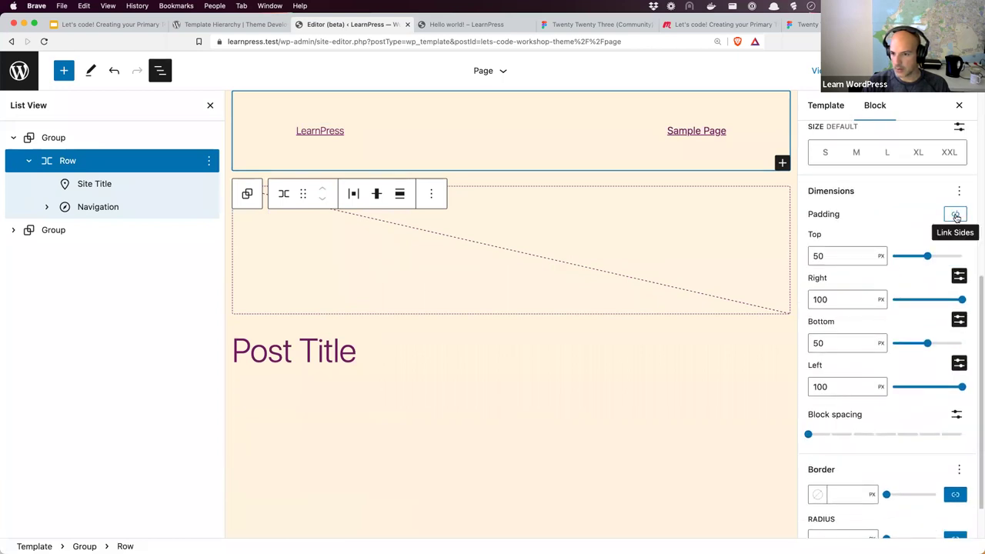
{"action": "left_click", "coordinate": [958, 233]}
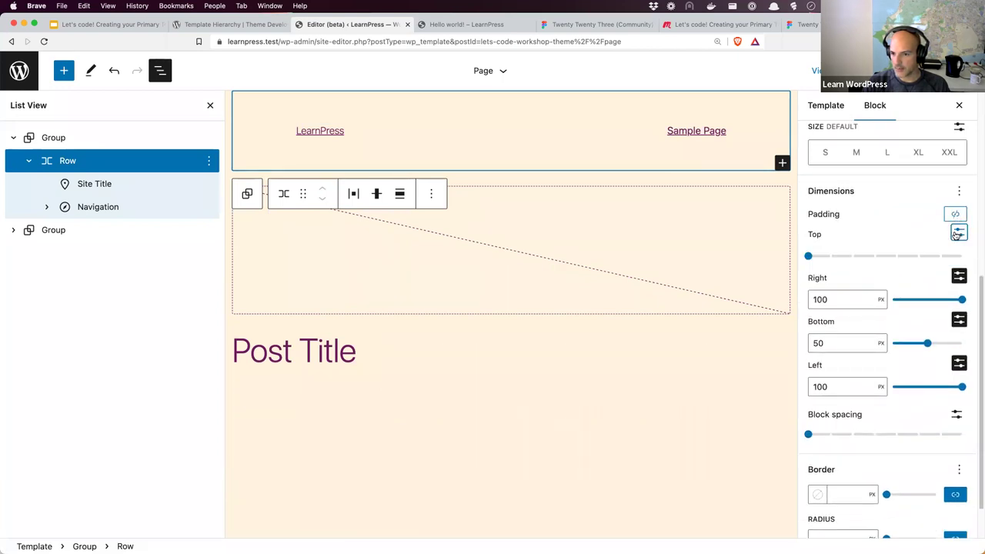
{"action": "left_click", "coordinate": [959, 276]}
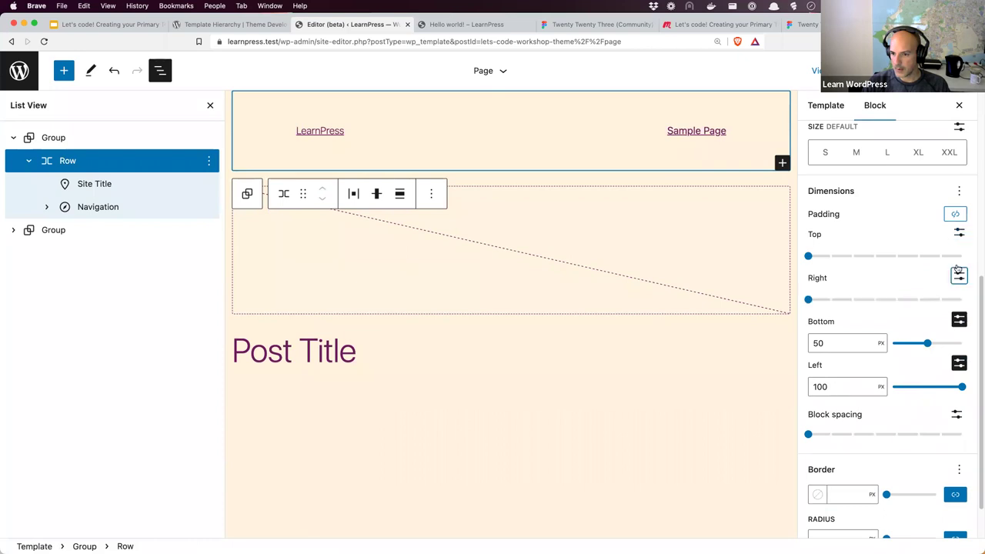
{"action": "left_click", "coordinate": [959, 319]}
{"action": "left_click", "coordinate": [959, 362]}
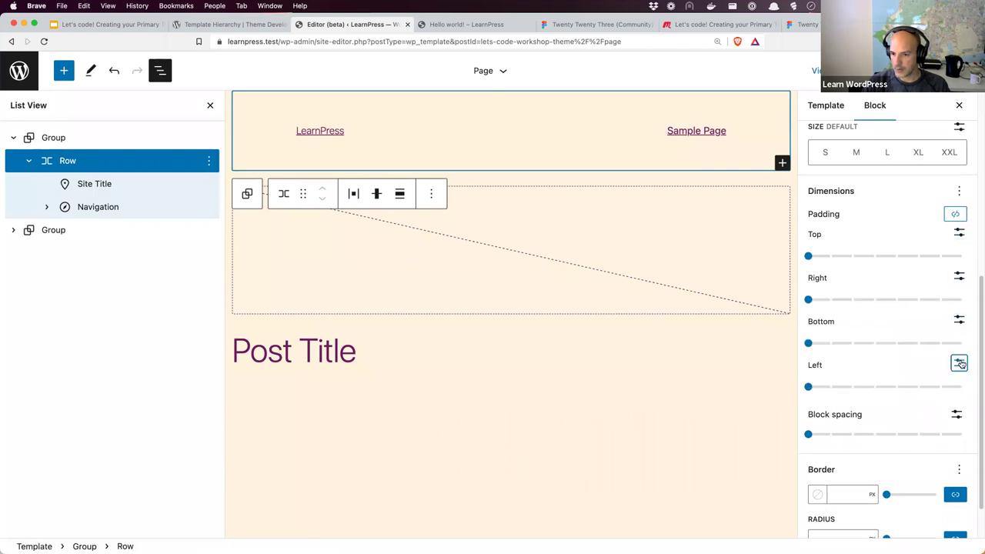
Link the header Row's padding sides, clear the padding value and reset all its dimensions
{"action": "left_click", "coordinate": [955, 215]}
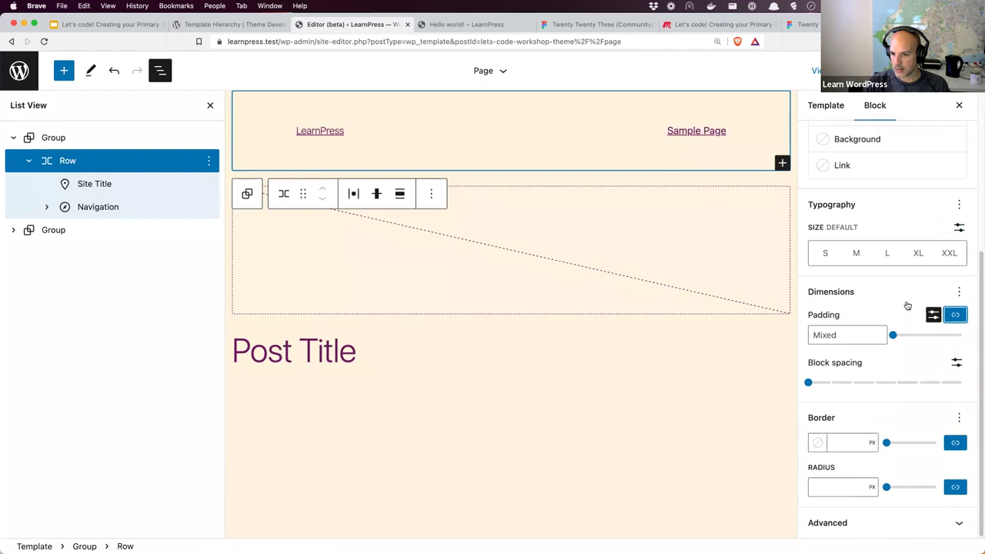
{"action": "left_click", "coordinate": [878, 337]}
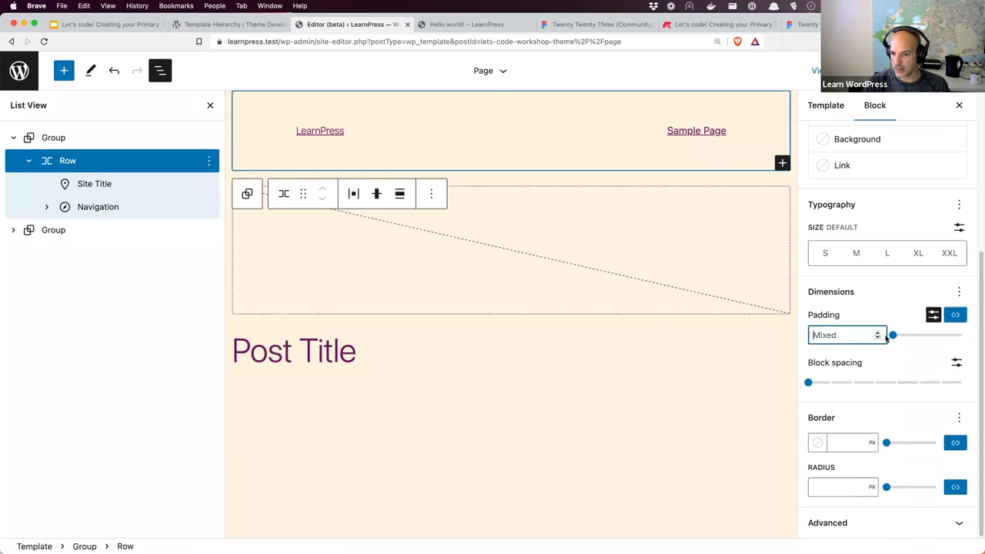
{"action": "left_click", "coordinate": [878, 338]}
{"action": "key", "text": "BackSpace"}
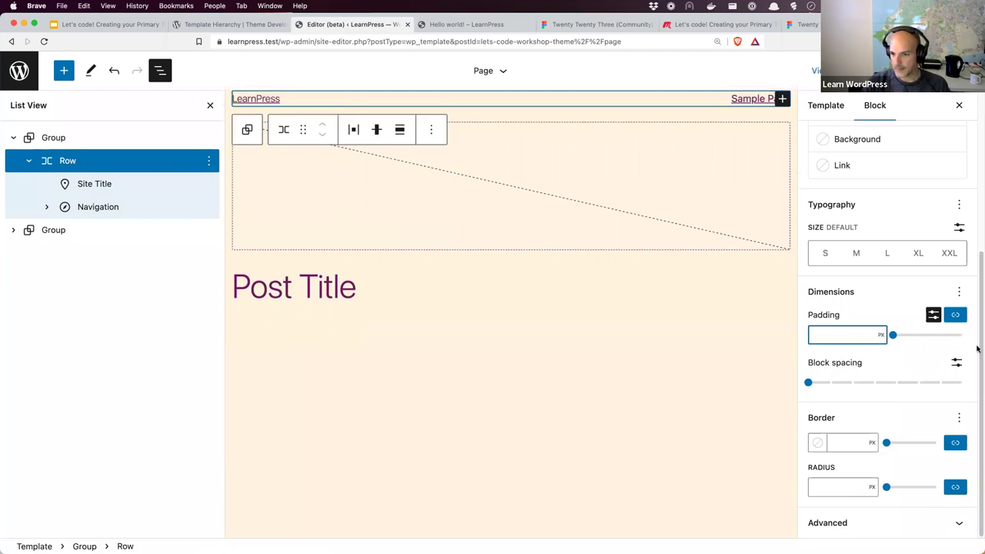
{"action": "left_click", "coordinate": [959, 292]}
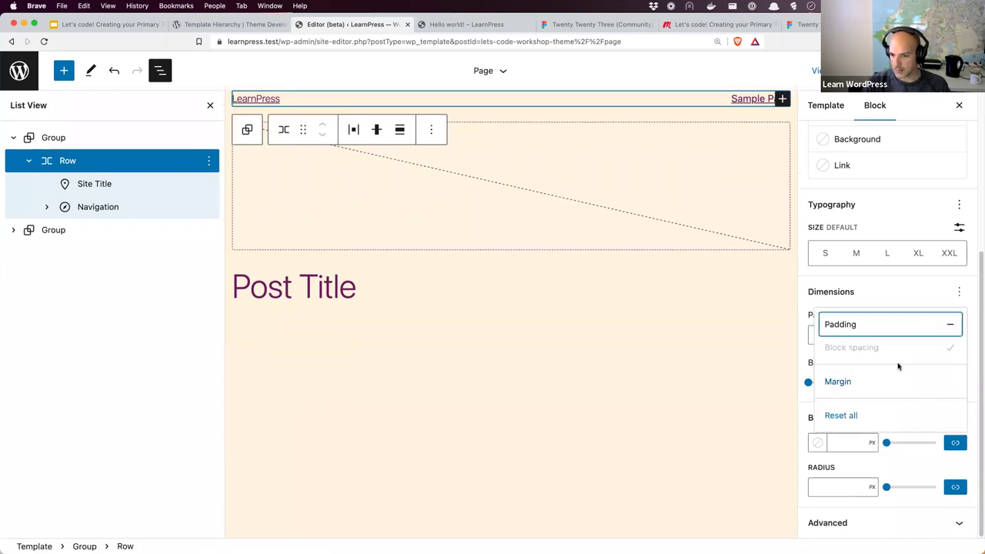
{"action": "left_click", "coordinate": [860, 415]}
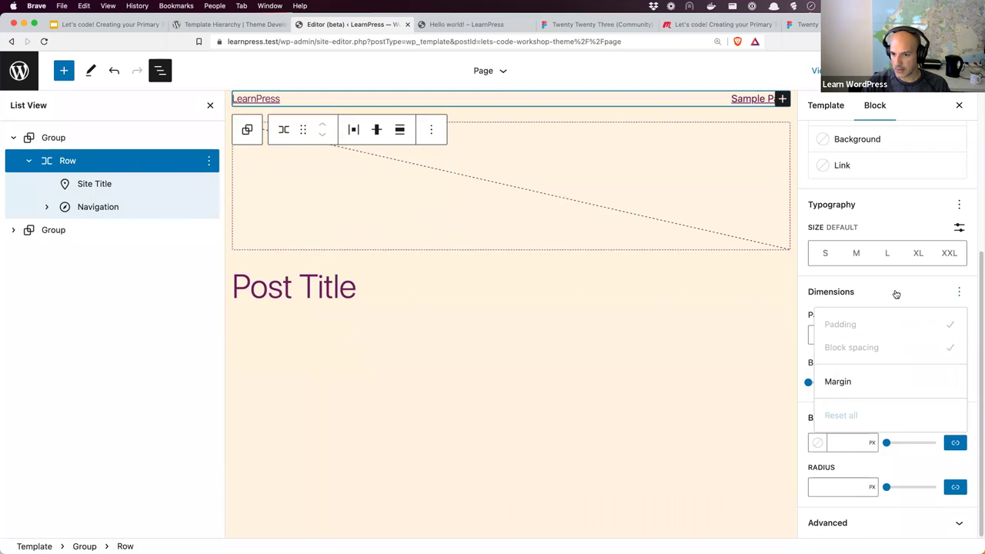
{"action": "left_click", "coordinate": [755, 312]}
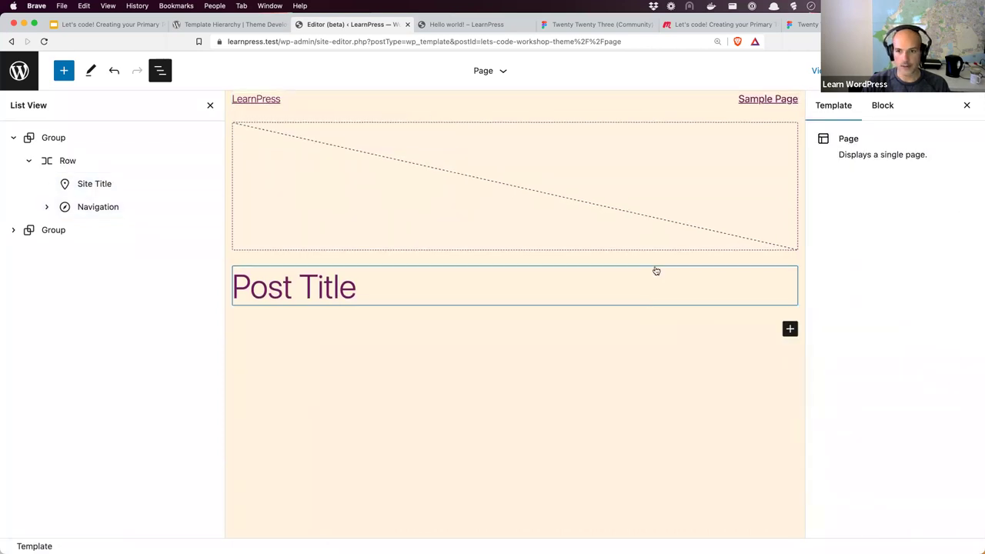
Enable content width for the header Group's inner blocks, set it to 1000 px and hide the List View
{"action": "left_click", "coordinate": [67, 160]}
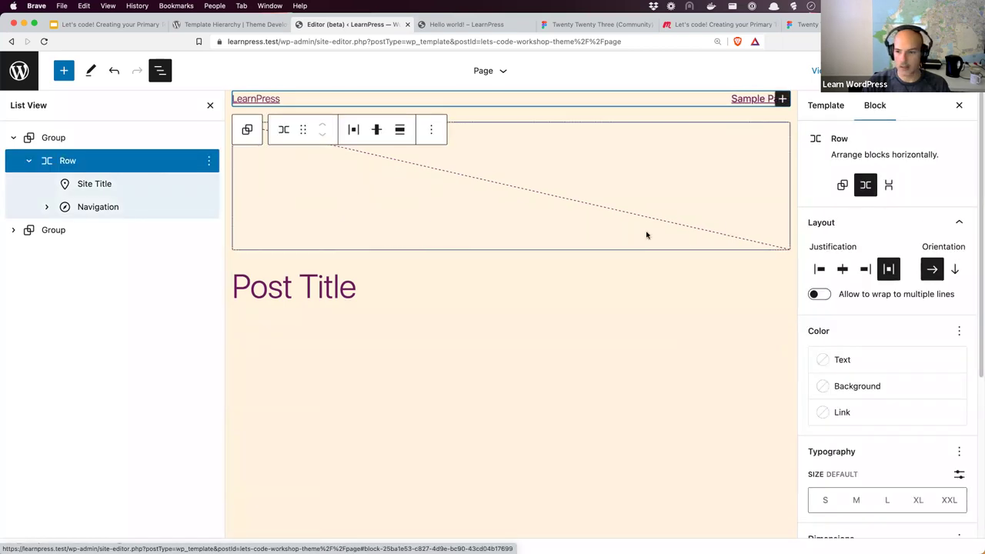
{"action": "left_click", "coordinate": [62, 138]}
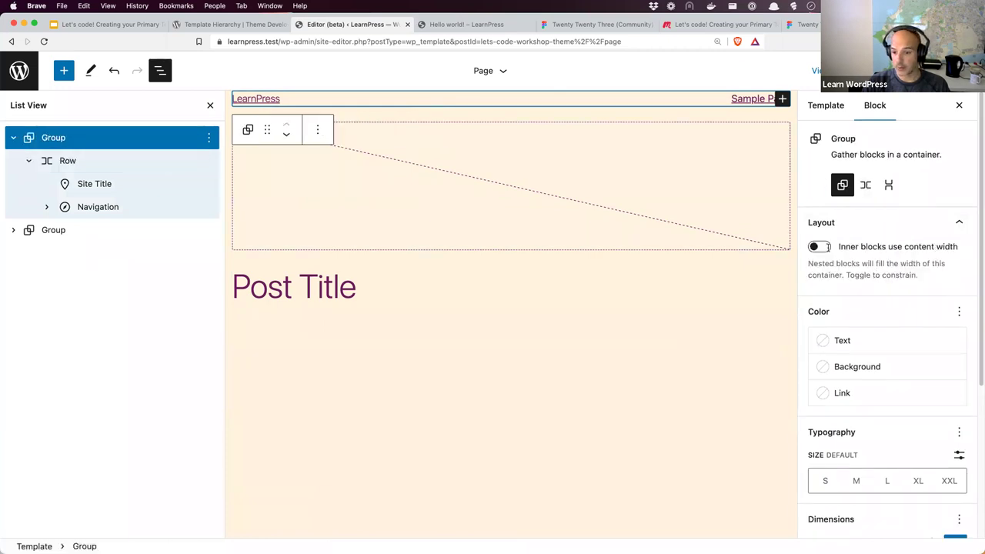
{"action": "left_click", "coordinate": [819, 246]}
{"action": "left_click", "coordinate": [828, 316]}
{"action": "type", "text": "100"}
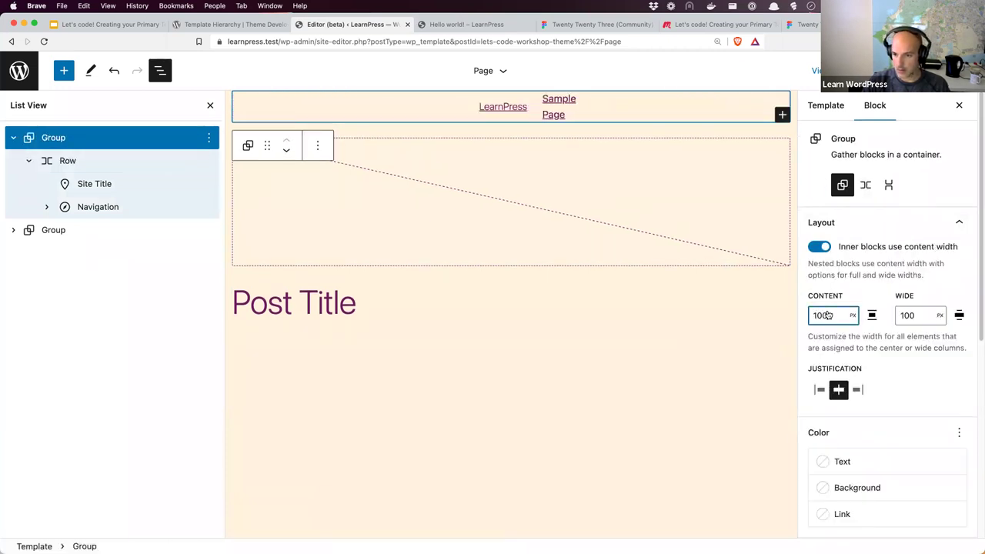
{"action": "type", "text": "0"}
{"action": "left_click", "coordinate": [210, 106]}
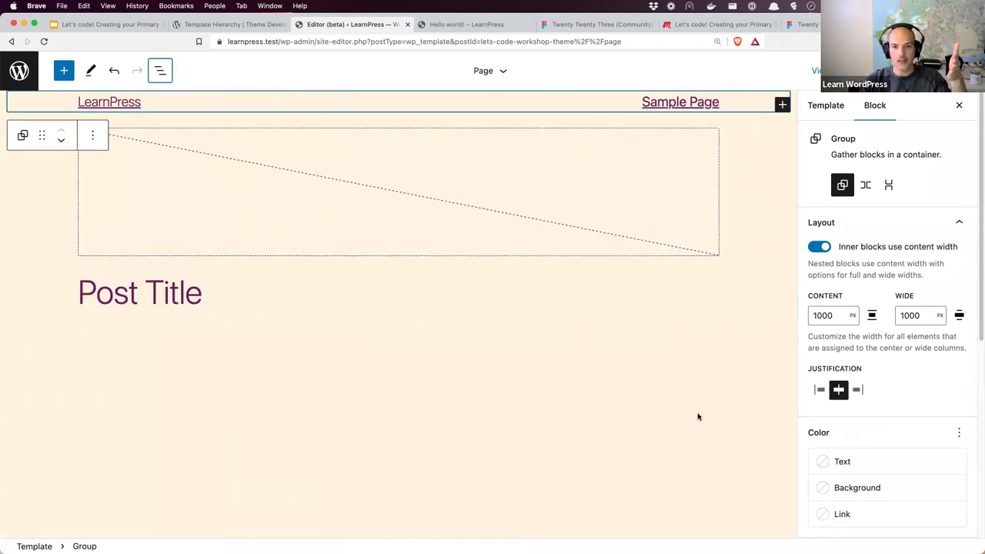
Check the header in the Figma Page design, and undo the header's 1000 px content width and padding removal in the site editor
{"action": "left_click", "coordinate": [608, 24]}
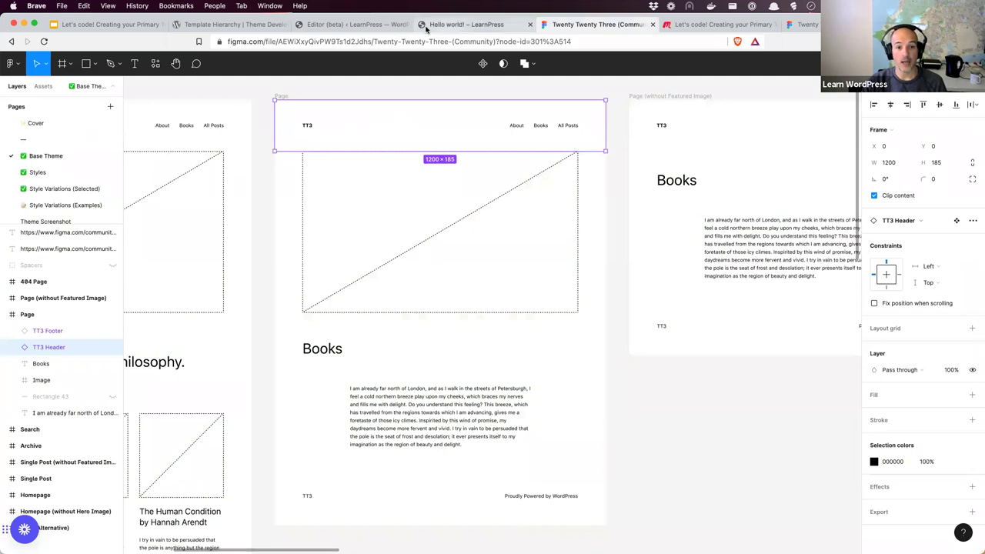
{"action": "left_click", "coordinate": [362, 24]}
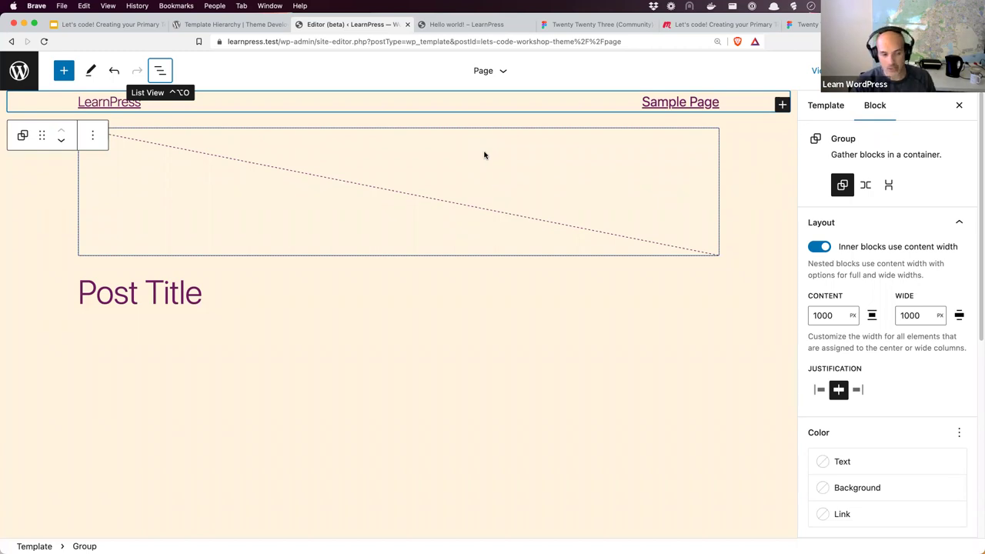
{"action": "left_click", "coordinate": [114, 72]}
{"action": "left_click", "coordinate": [114, 71]}
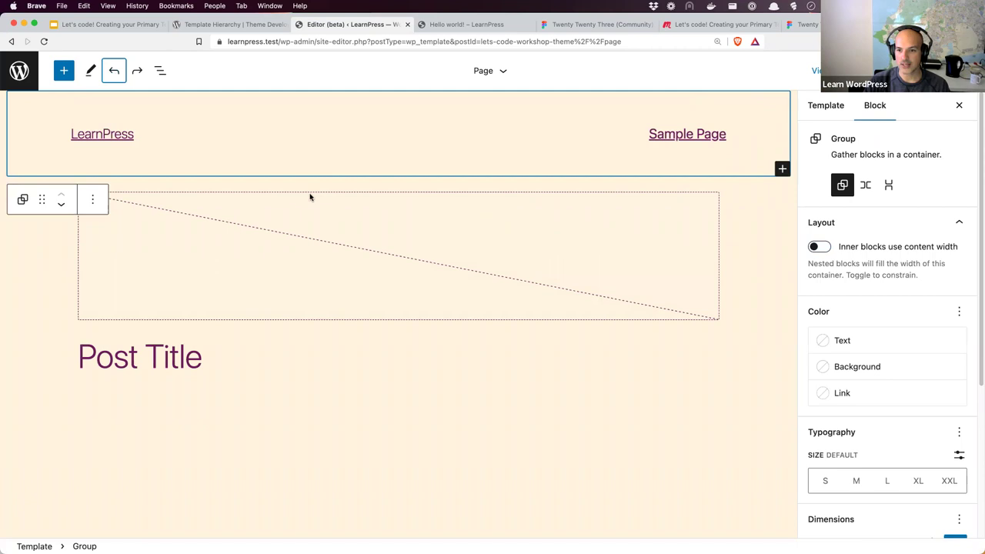
{"action": "key", "text": "super+shift+z"}
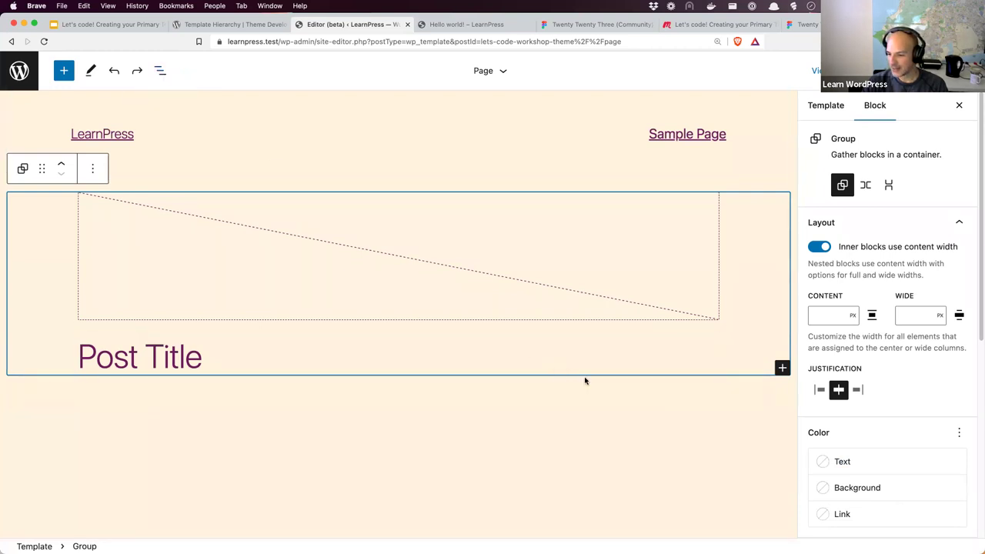
Compare the TT3 Header frame in the Figma Page design with the header in the site editor
{"action": "left_click", "coordinate": [589, 24]}
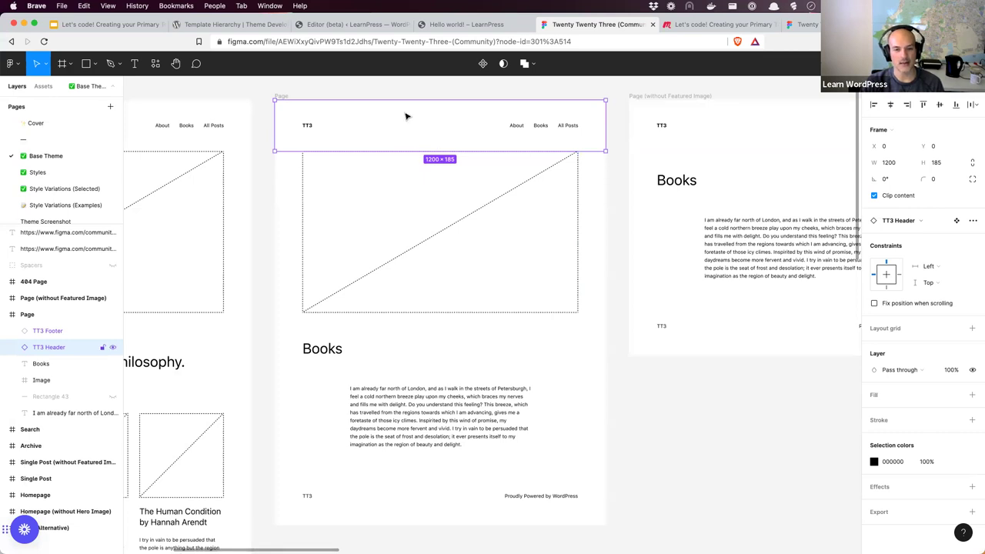
{"action": "left_click", "coordinate": [366, 25]}
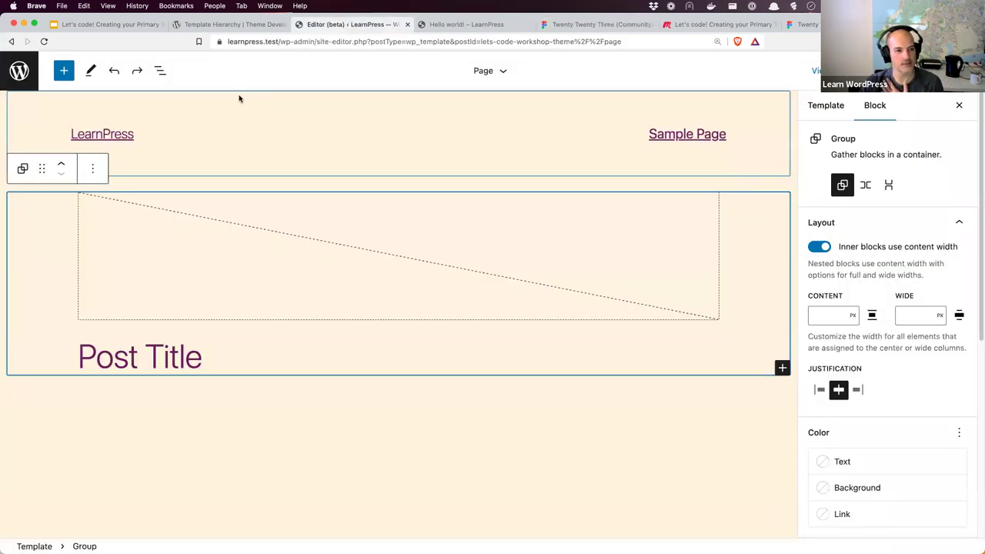
Insert a Post Content block after the Group that holds the featured image and post title
{"action": "left_click", "coordinate": [161, 71]}
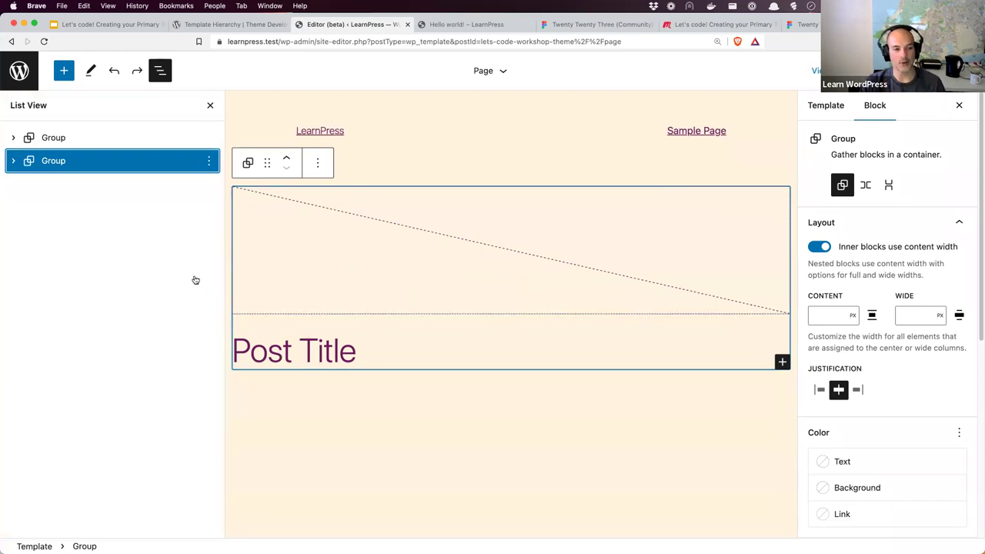
{"action": "left_click", "coordinate": [528, 425]}
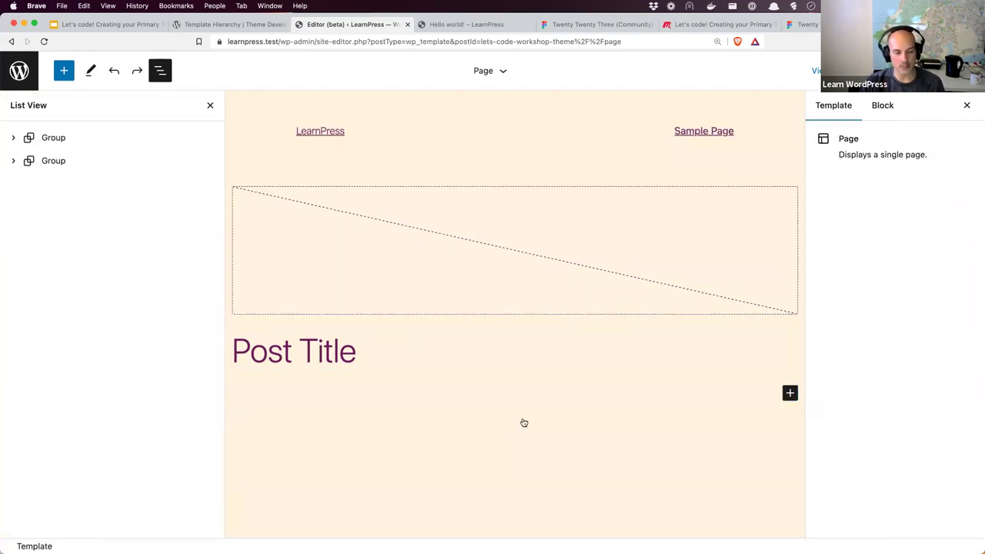
{"action": "left_click", "coordinate": [14, 162]}
{"action": "left_click", "coordinate": [207, 161]}
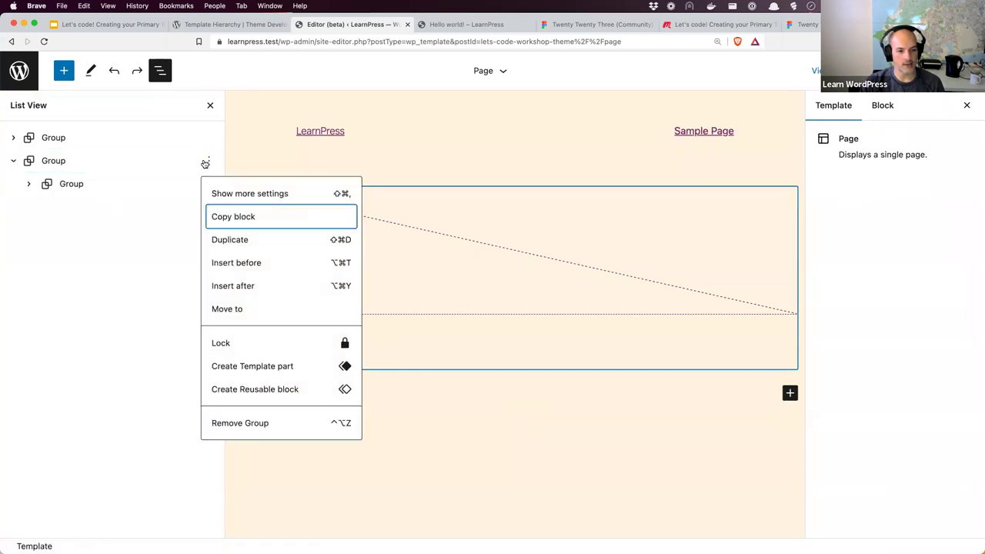
{"action": "left_click", "coordinate": [250, 288]}
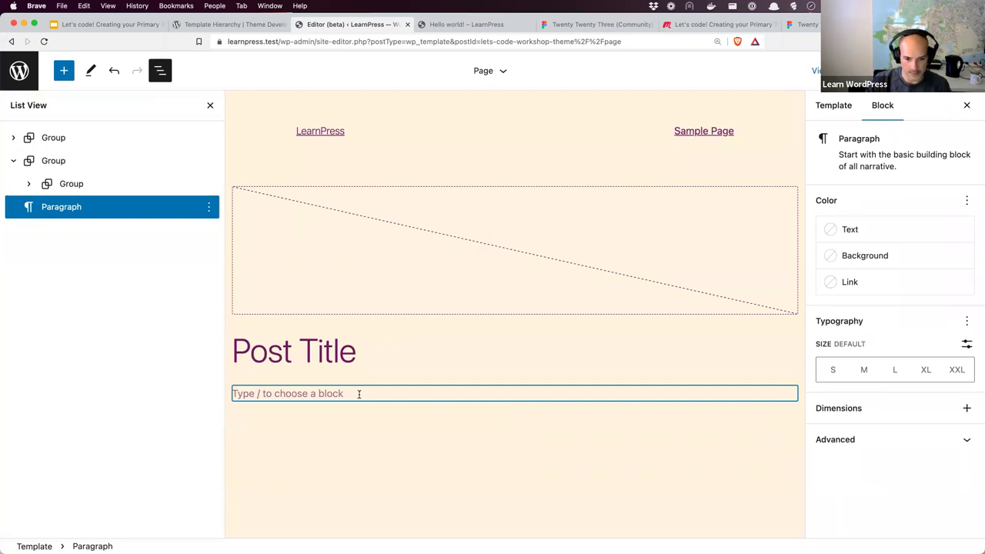
{"action": "type", "text": "/post"}
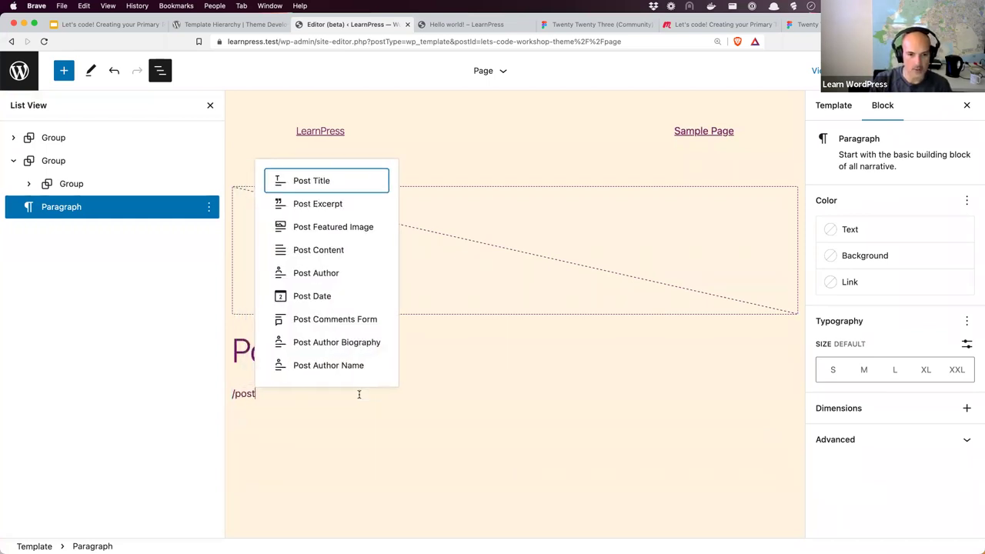
{"action": "left_click", "coordinate": [352, 256]}
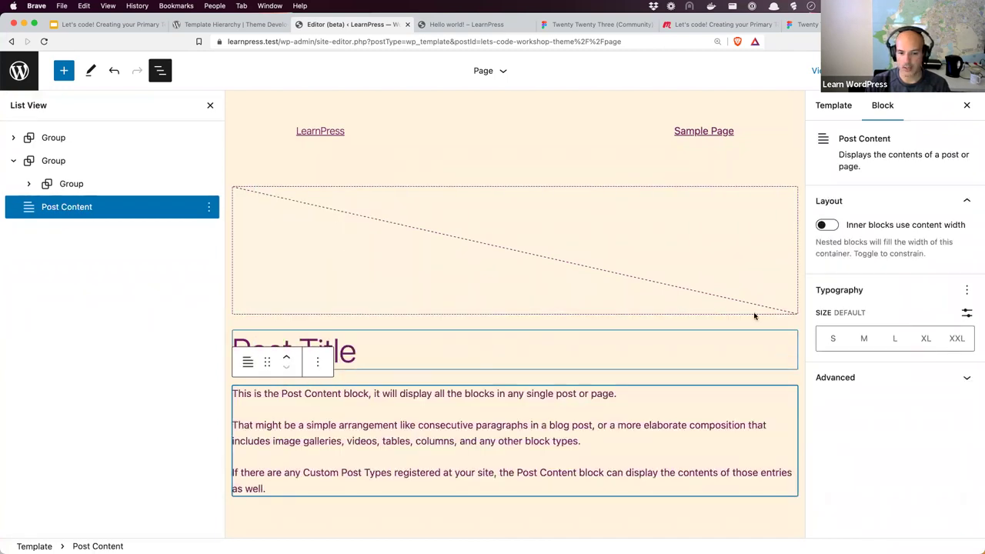
Hide the List View and make the Post Content block's inner blocks use the content width
{"action": "left_click", "coordinate": [210, 106]}
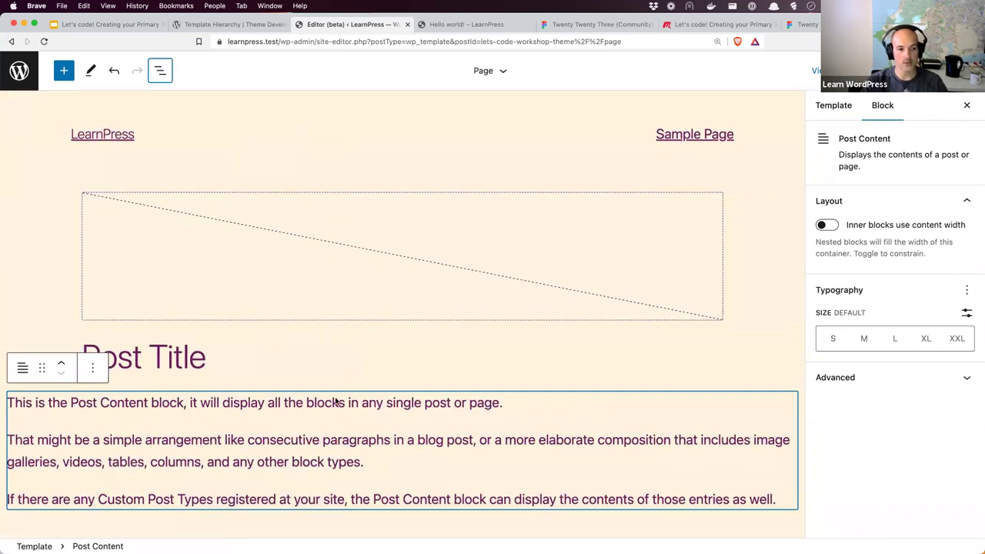
{"action": "left_click", "coordinate": [827, 227]}
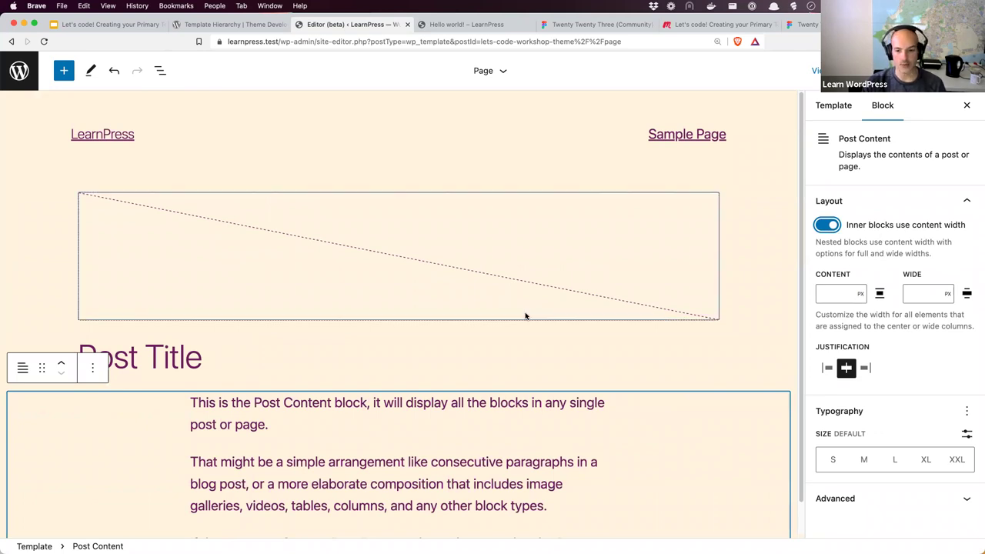
{"action": "scroll", "coordinate": [525, 315], "scroll_direction": "down", "scroll_amount": 1}
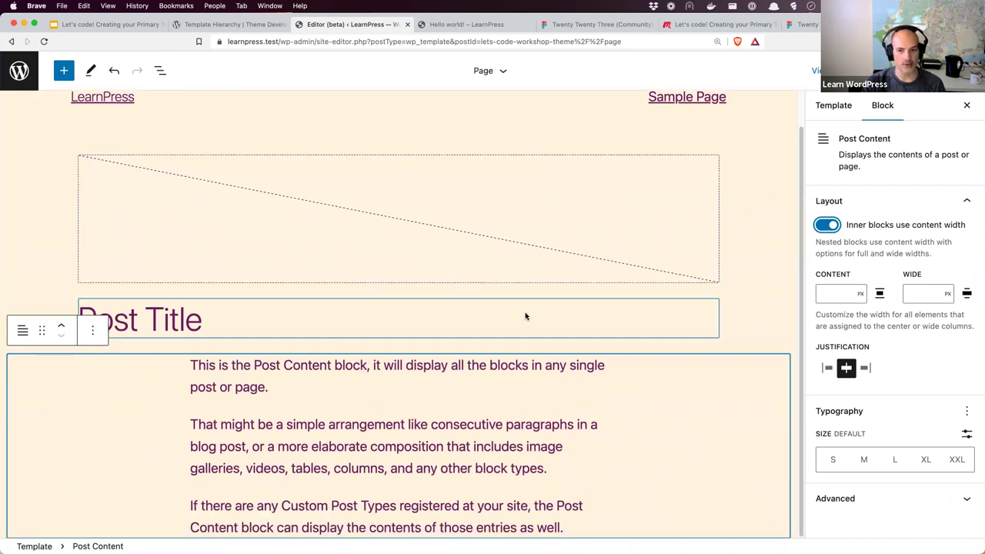
{"action": "scroll", "coordinate": [525, 316], "scroll_direction": "up", "scroll_amount": 1}
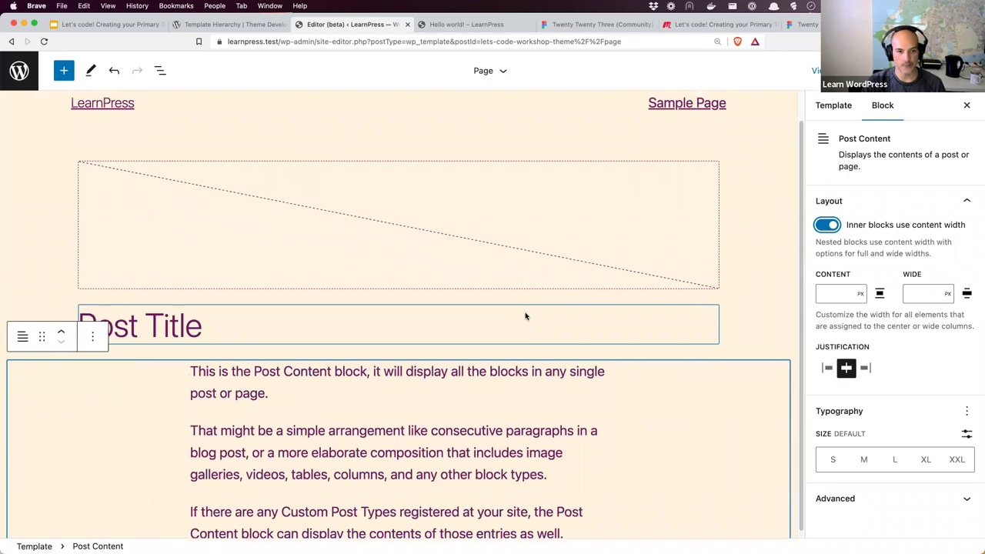
Show the List View again, expanding the header Group with its Row and the Group that holds the featured image
{"action": "left_click", "coordinate": [160, 70]}
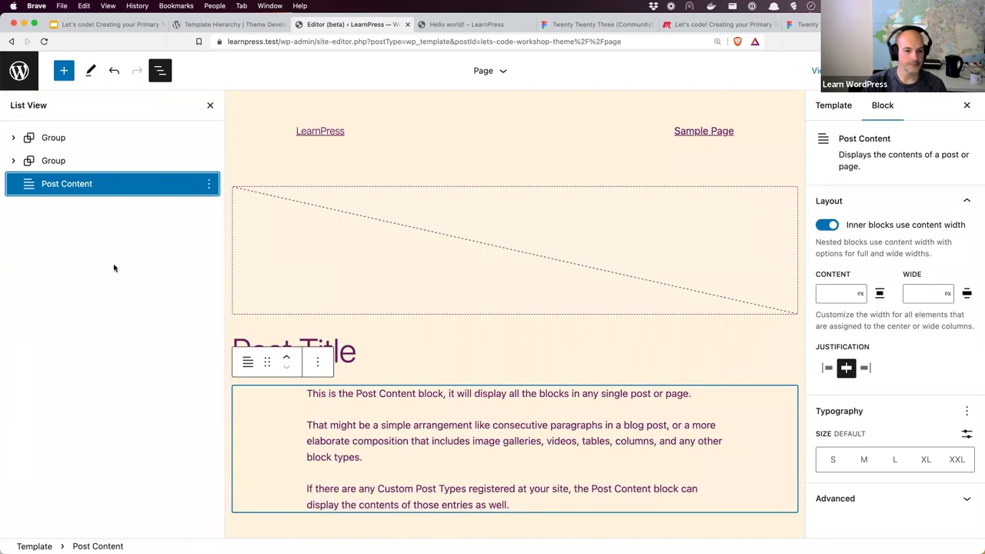
{"action": "left_click", "coordinate": [13, 160]}
{"action": "left_click", "coordinate": [13, 137]}
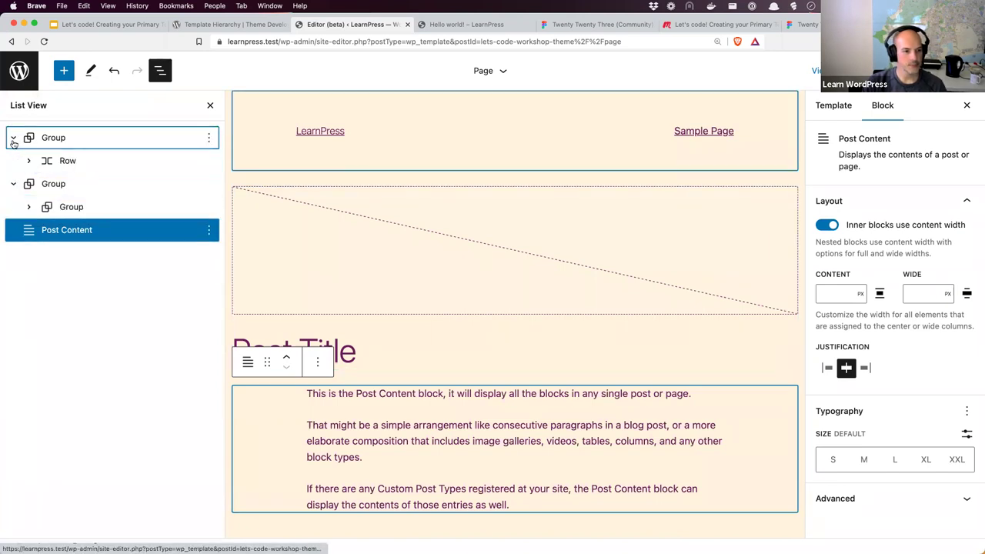
{"action": "left_click", "coordinate": [29, 160]}
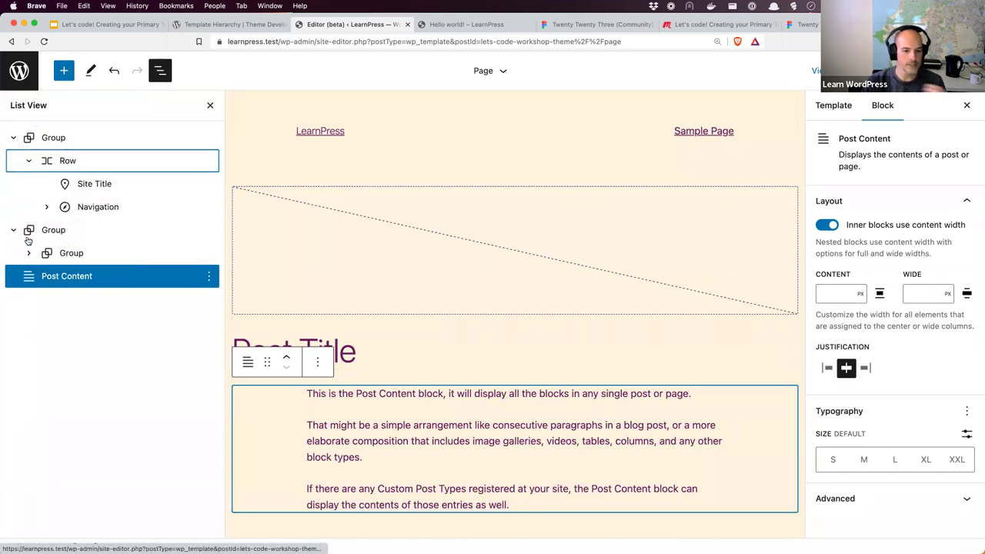
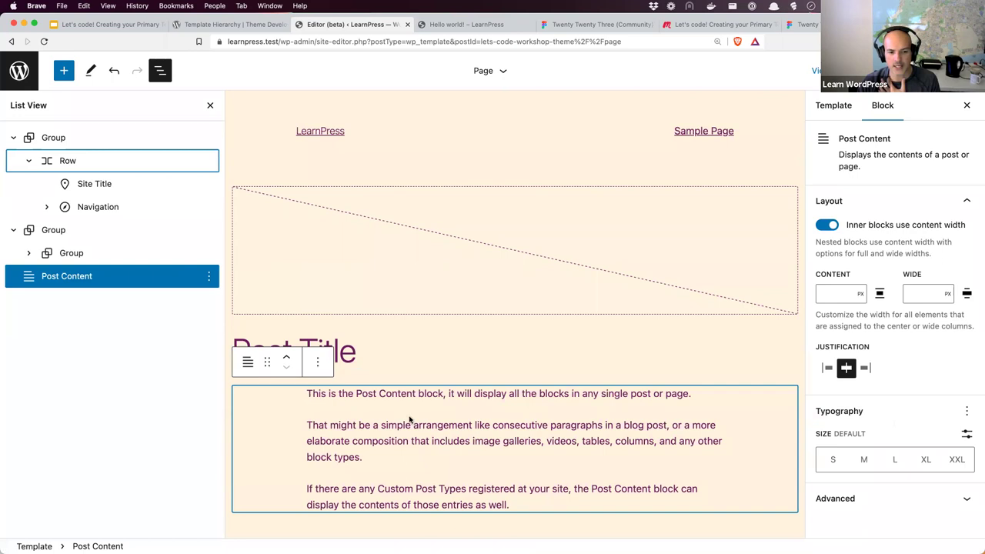
Try left and right justification for the Post Content block's layout, and return it to centre
{"action": "left_click", "coordinate": [828, 368]}
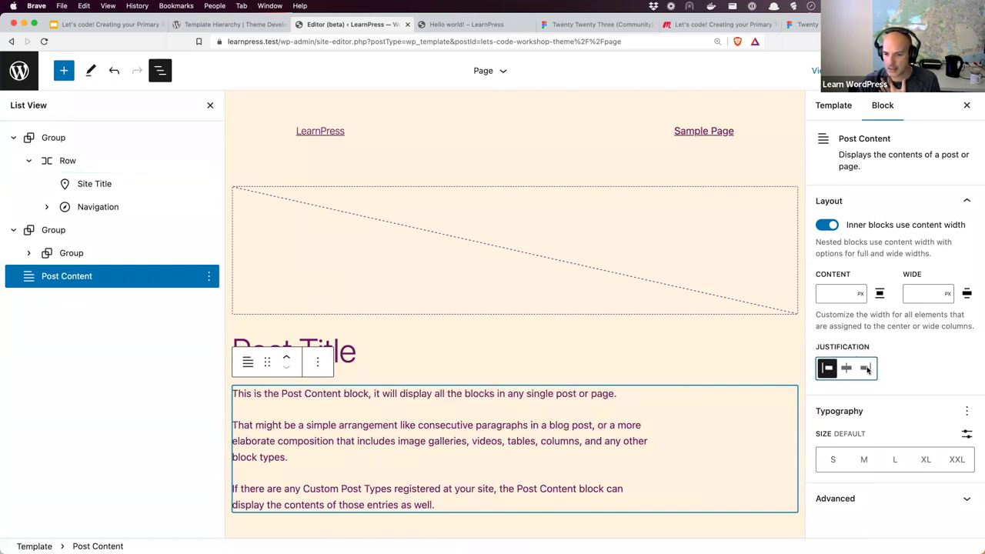
{"action": "left_click", "coordinate": [867, 369]}
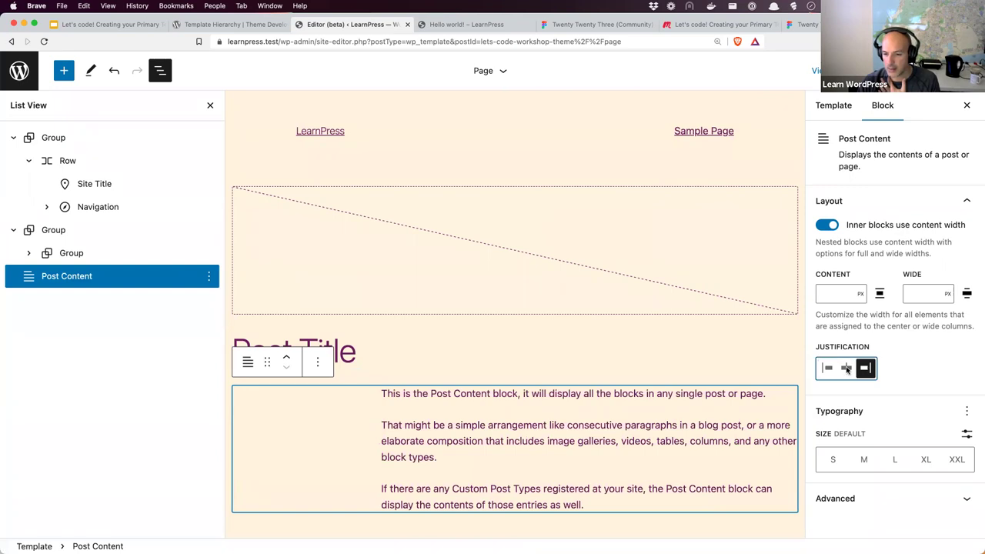
{"action": "left_click", "coordinate": [846, 368]}
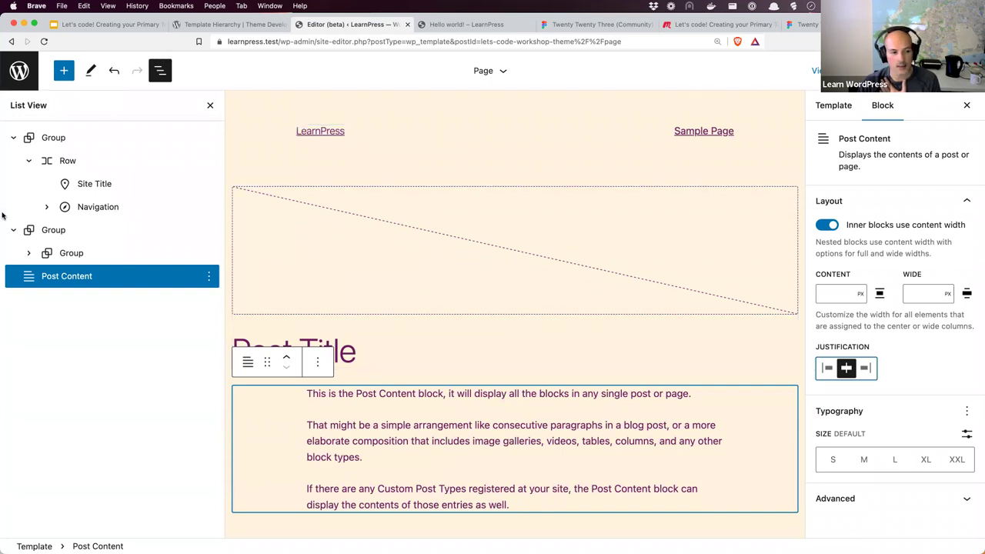
Compare the layout settings of the nested featured image Group, the header Row and the Post Content block
{"action": "left_click", "coordinate": [71, 253]}
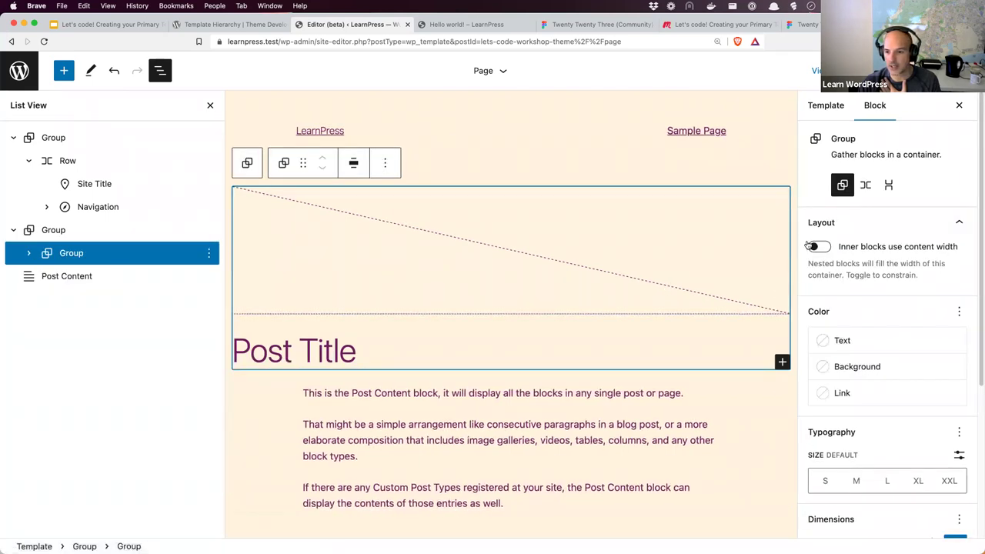
{"action": "left_click", "coordinate": [48, 167]}
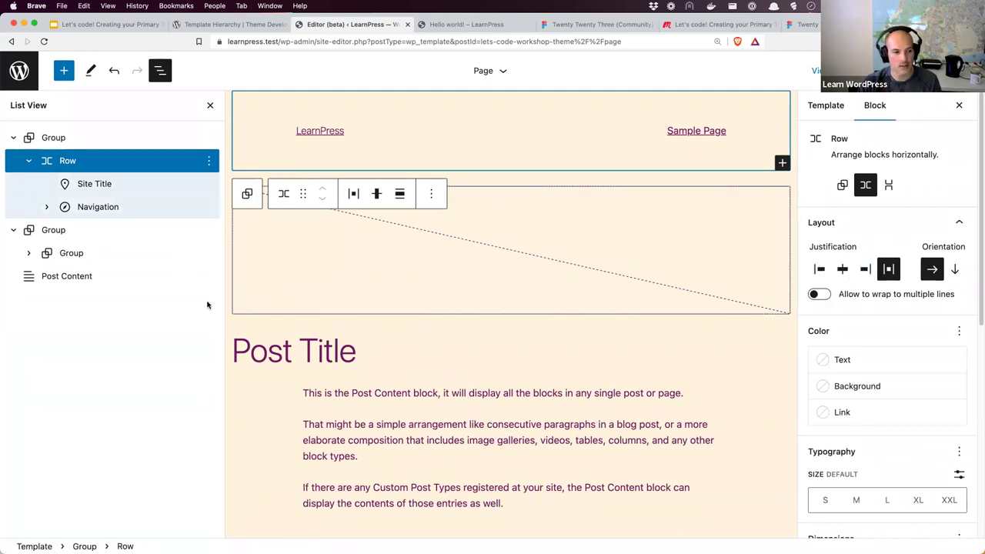
{"action": "left_click", "coordinate": [66, 279]}
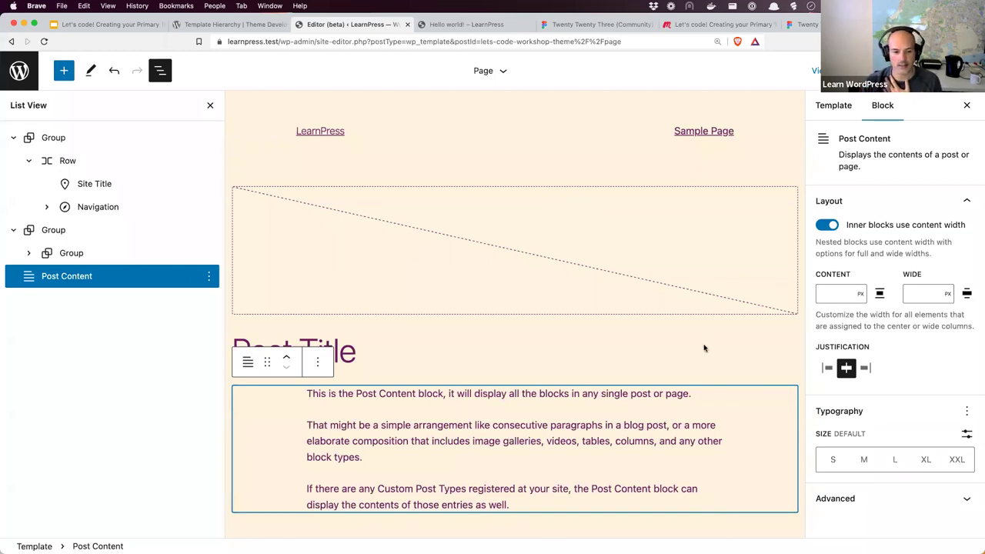
Try a content width of 750 px for the Post Content block, and clear the value
{"action": "left_click", "coordinate": [832, 295]}
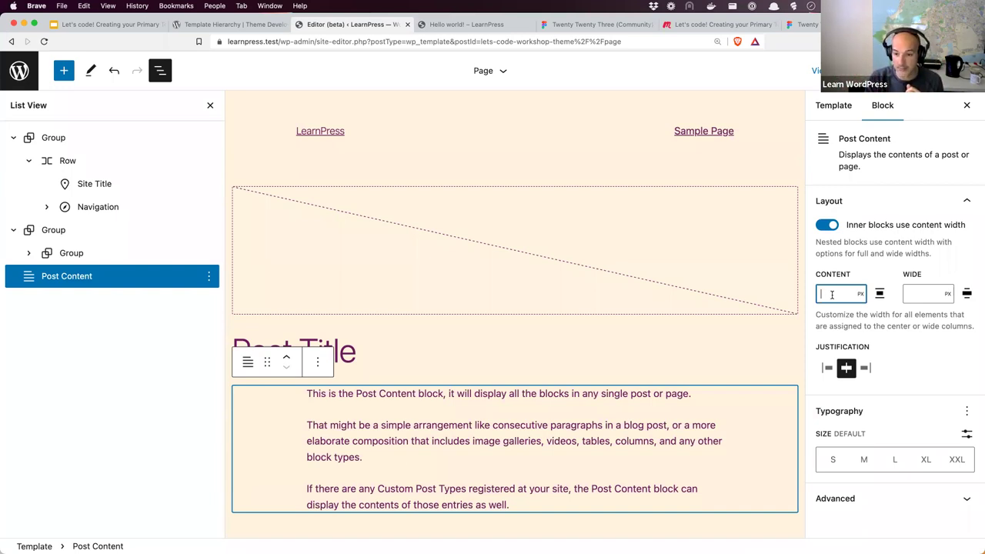
{"action": "type", "text": "750"}
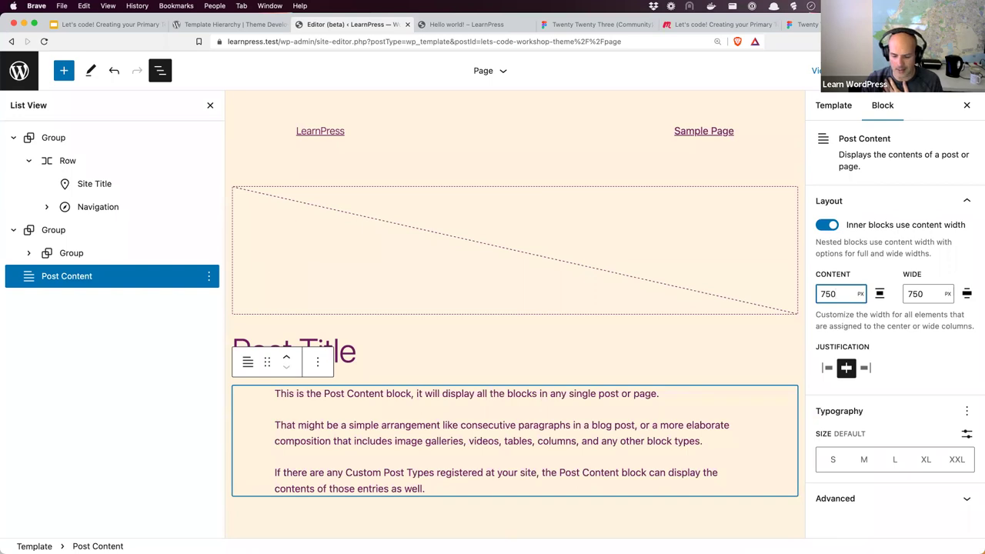
{"action": "key", "text": "BackSpace"}
{"action": "key", "text": "BackSpace"}
{"action": "key", "text": "BackSpace"}
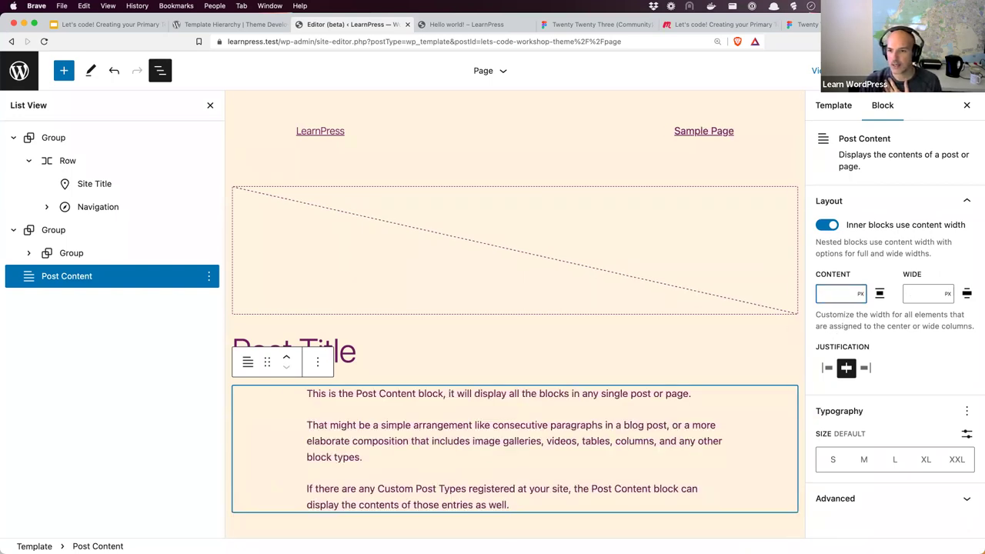
Save the Page template
{"action": "key", "text": "ctrl+s"}
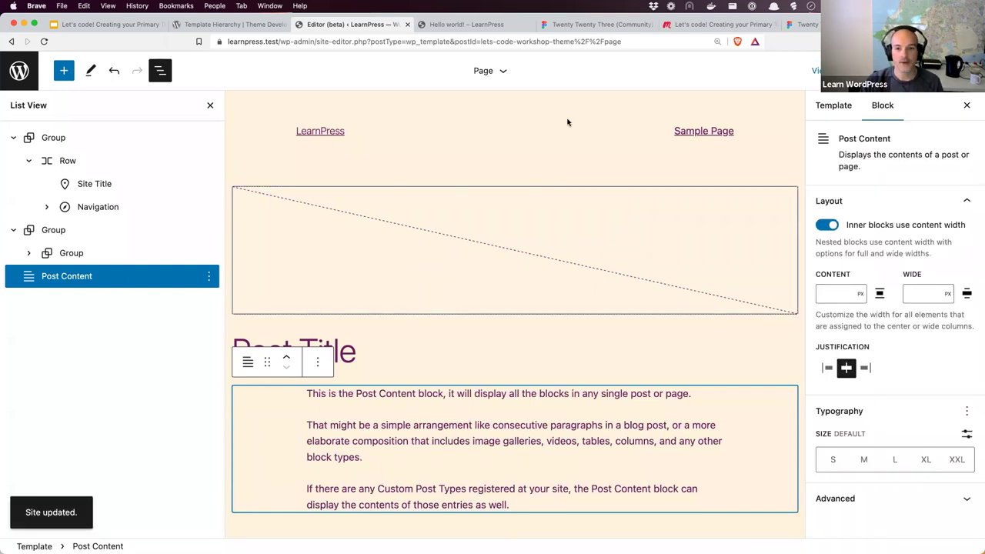
Examine the footer and header of the Figma Page design, and switch back to the site editor
{"action": "left_click", "coordinate": [610, 27]}
{"action": "scroll", "coordinate": [471, 224], "scroll_direction": "down", "scroll_amount": 5}
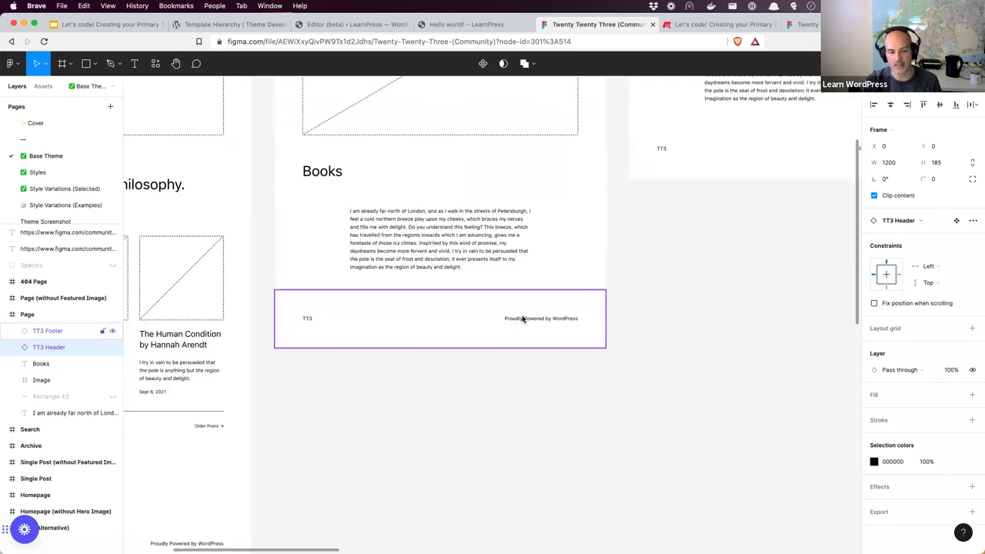
{"action": "scroll", "coordinate": [523, 319], "scroll_direction": "up", "scroll_amount": 4}
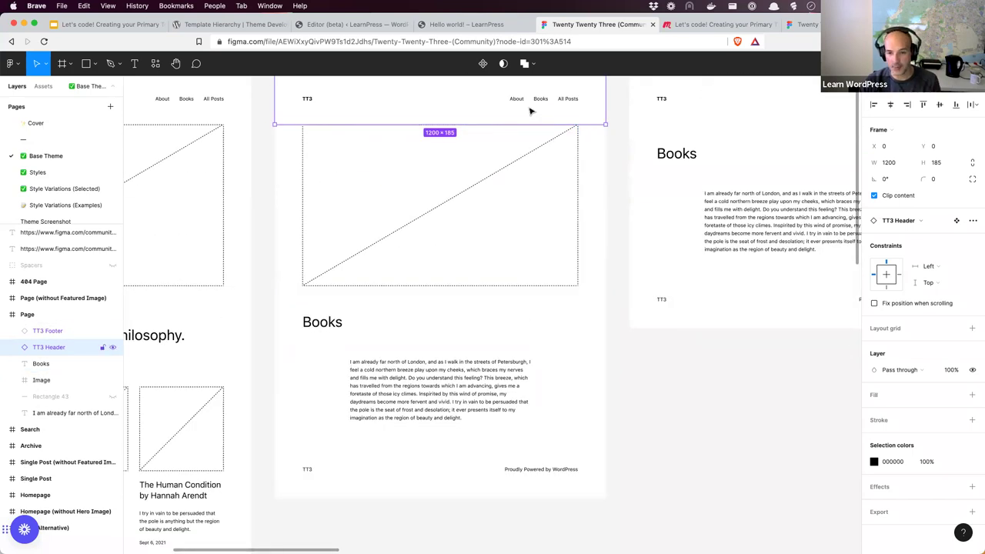
{"action": "left_click", "coordinate": [476, 28]}
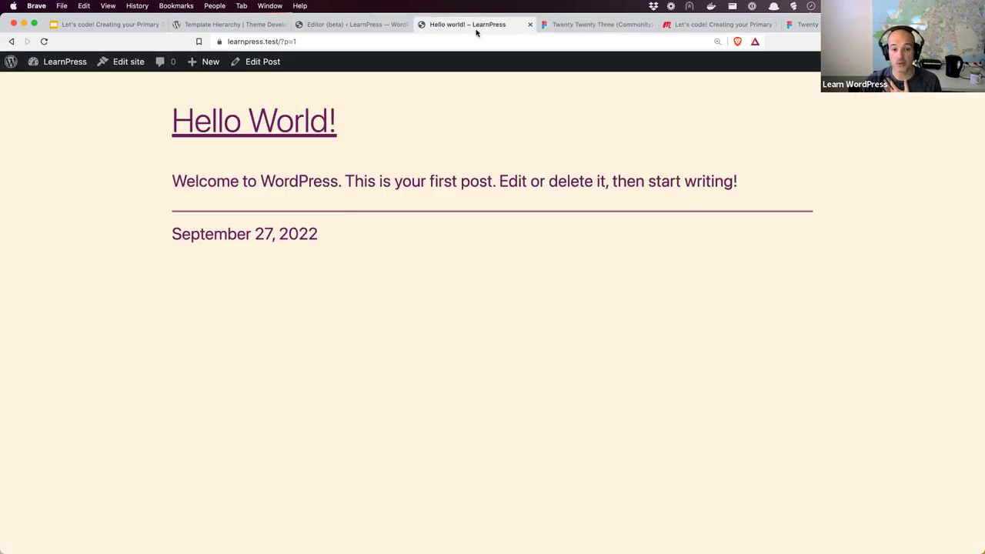
{"action": "left_click", "coordinate": [360, 26]}
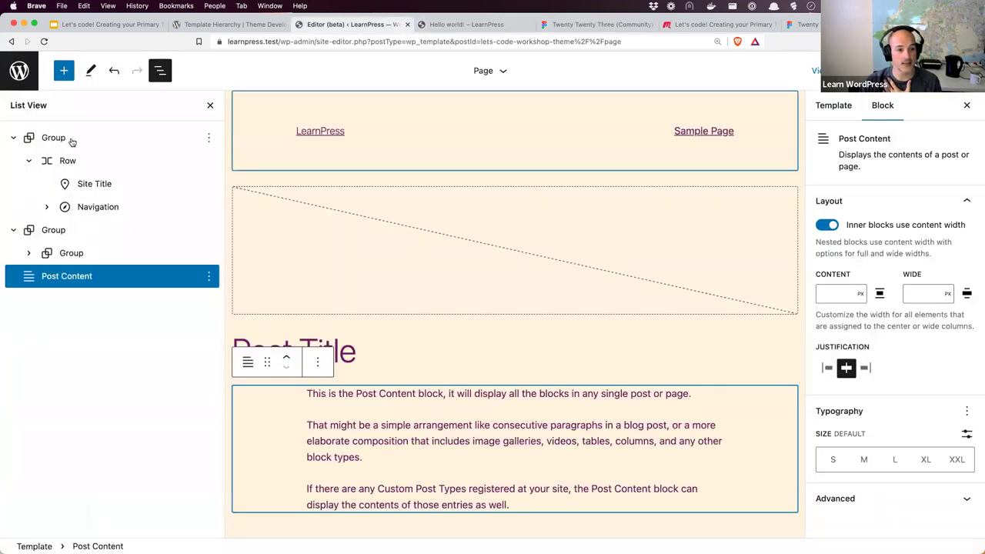
Copy the header Group block with its Site Title and Navigation
{"action": "left_click", "coordinate": [68, 140]}
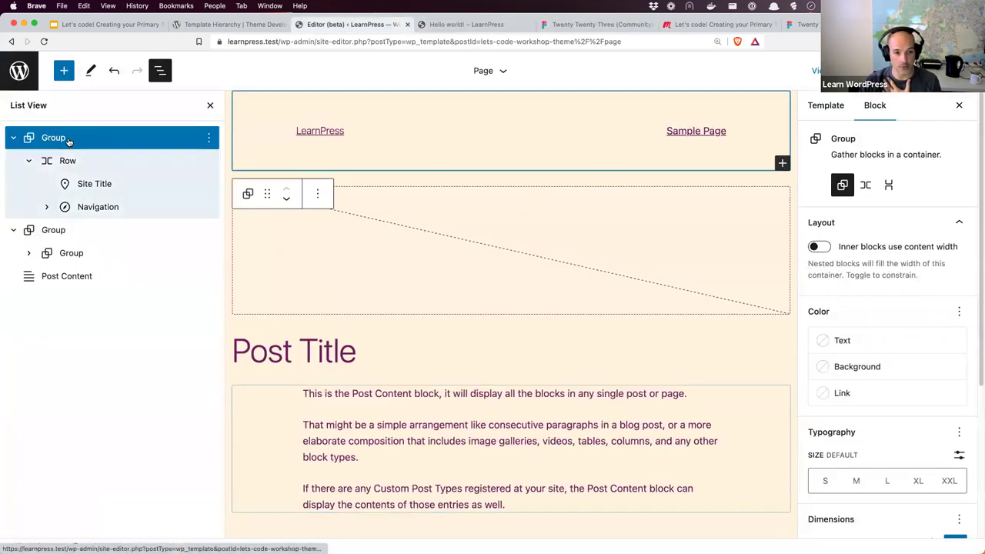
{"action": "left_click", "coordinate": [208, 138]}
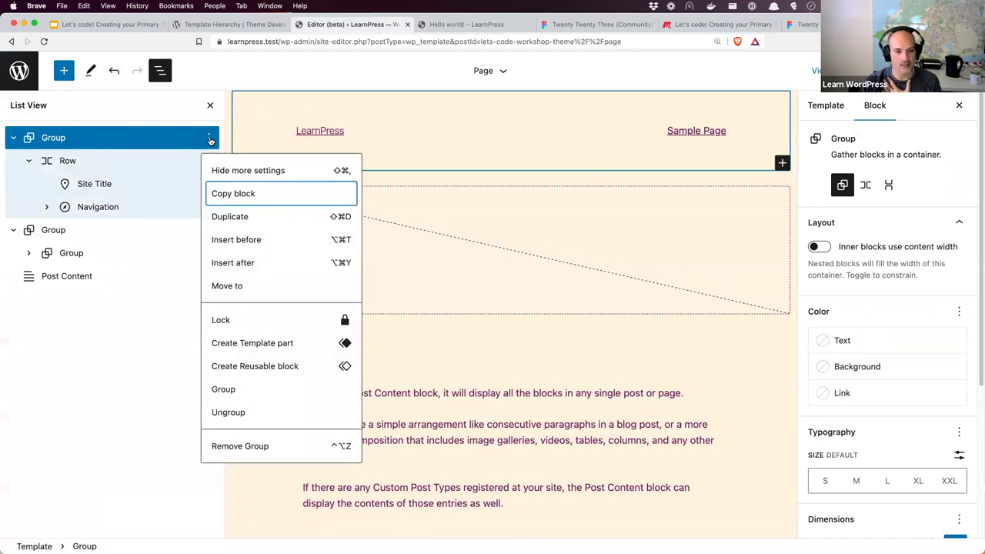
{"action": "left_click", "coordinate": [230, 197]}
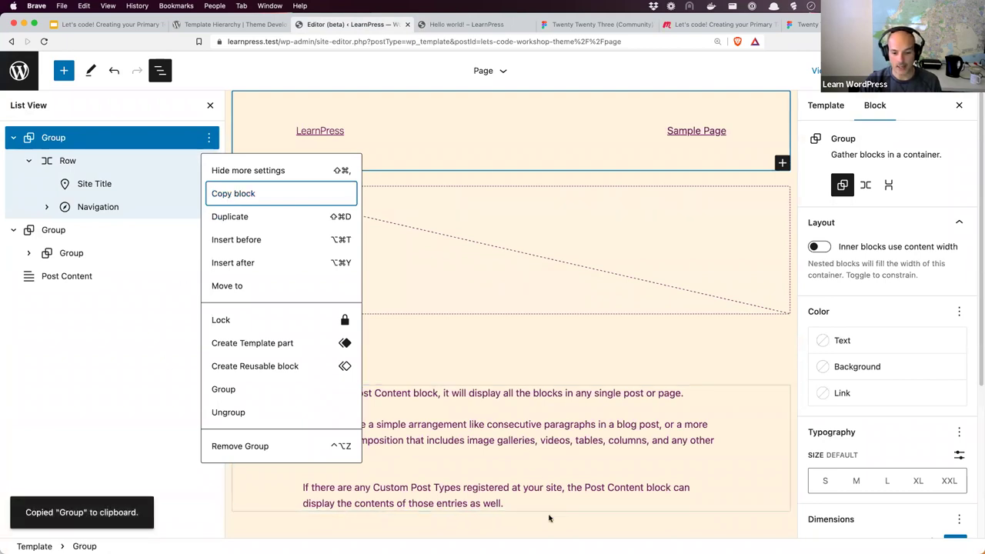
{"action": "left_click", "coordinate": [549, 518]}
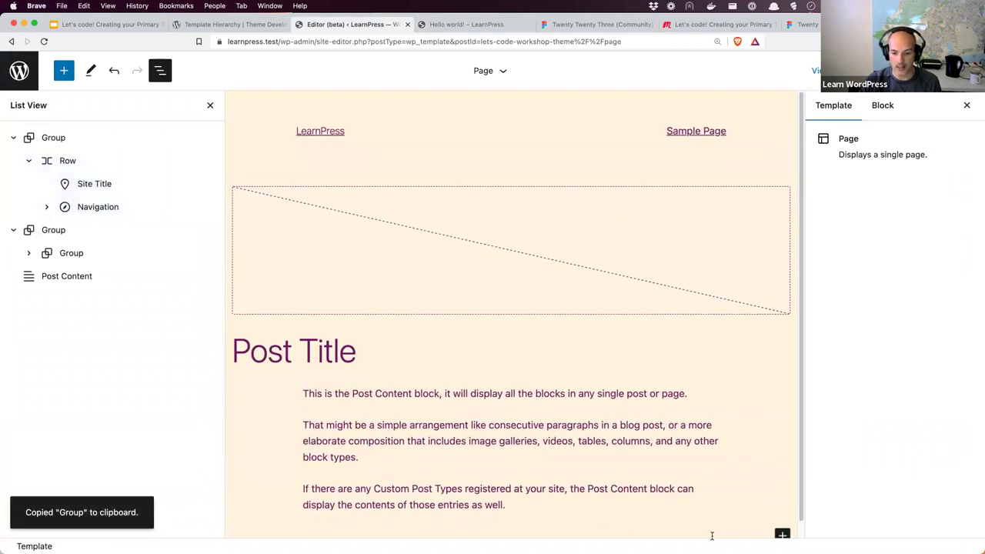
{"action": "left_click", "coordinate": [782, 533]}
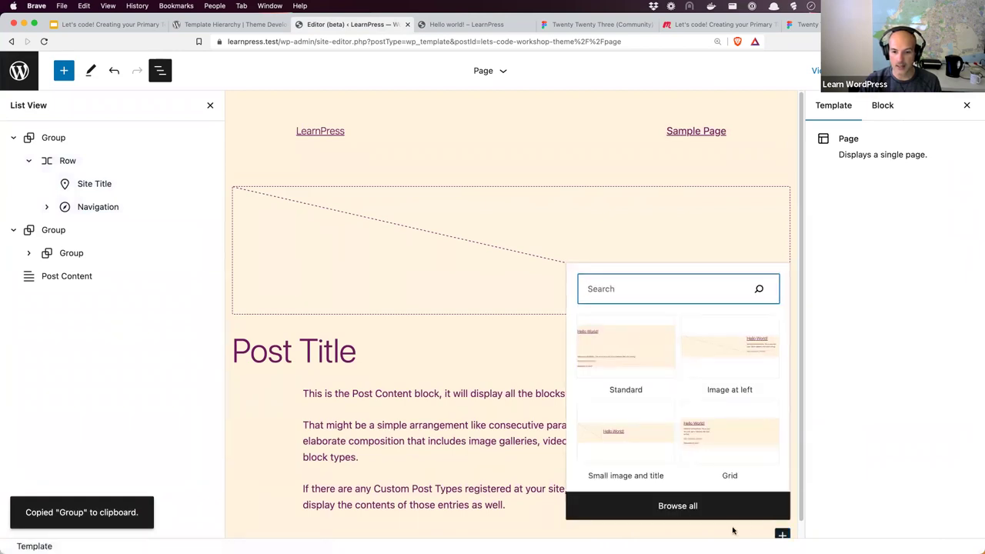
{"action": "left_click", "coordinate": [315, 531]}
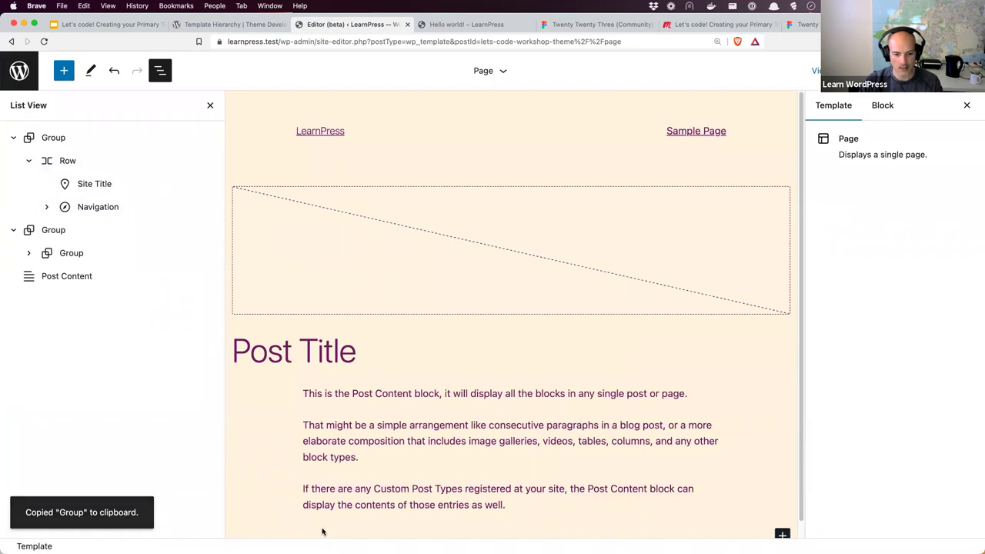
{"action": "scroll", "coordinate": [532, 495], "scroll_direction": "down", "scroll_amount": 1}
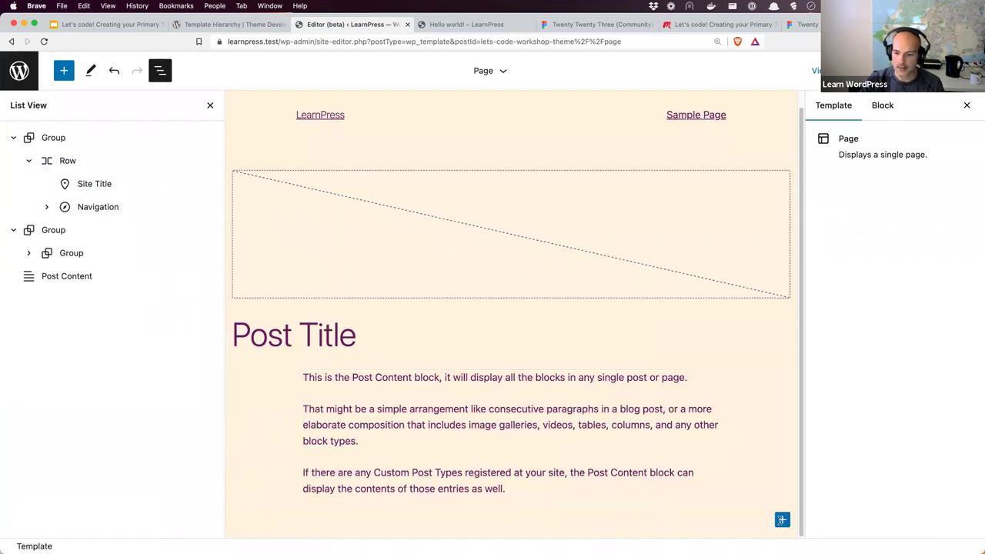
{"action": "left_click", "coordinate": [782, 520]}
{"action": "left_click", "coordinate": [332, 512]}
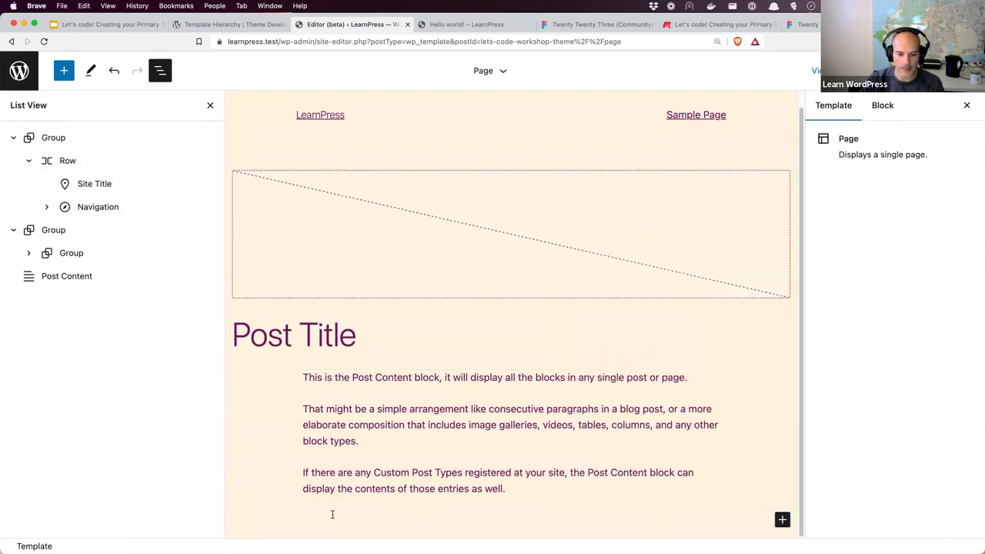
Paste the copied header Group after the featured image and title Group, move it below the Post Content, and select its Row
{"action": "left_click", "coordinate": [208, 230]}
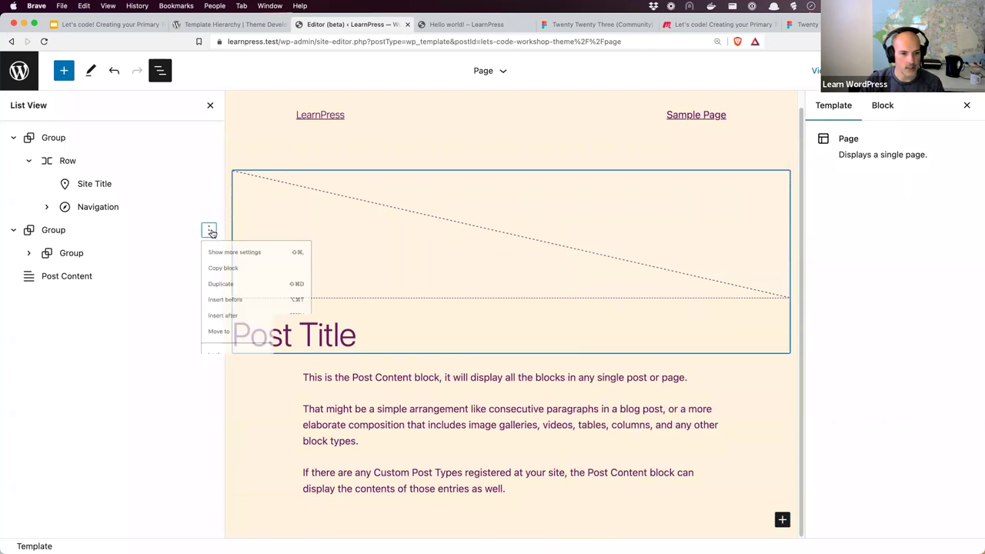
{"action": "left_click", "coordinate": [241, 354]}
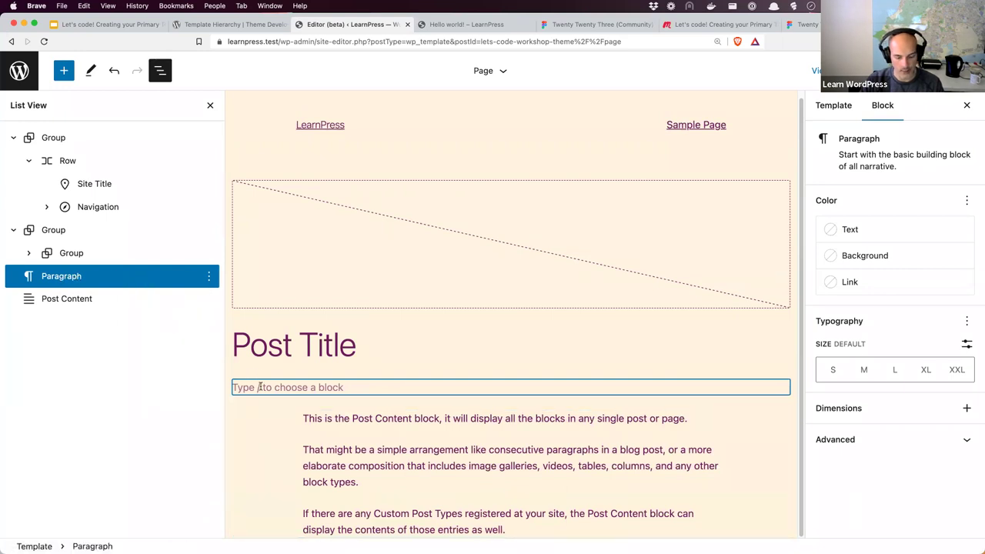
{"action": "key", "text": "ctrl+v"}
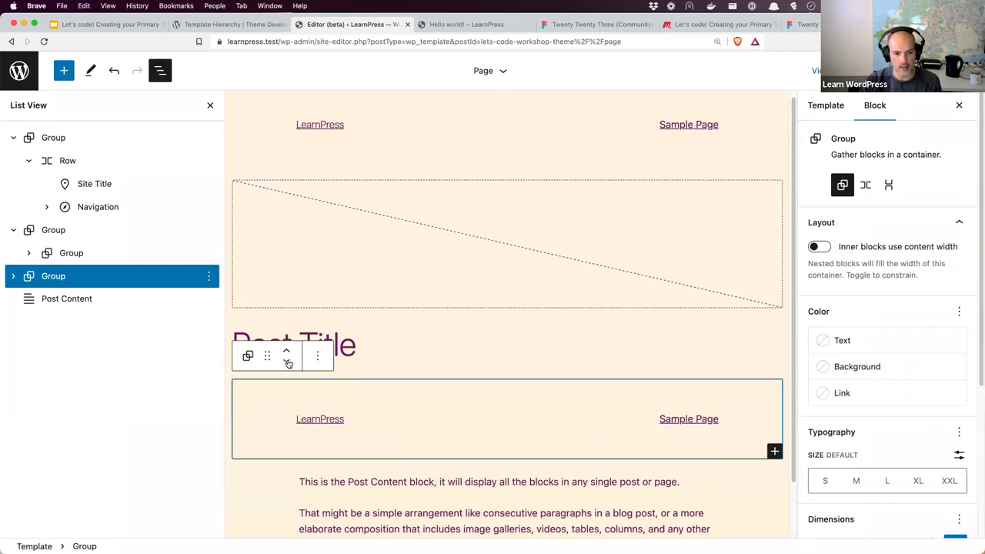
{"action": "left_click", "coordinate": [288, 364]}
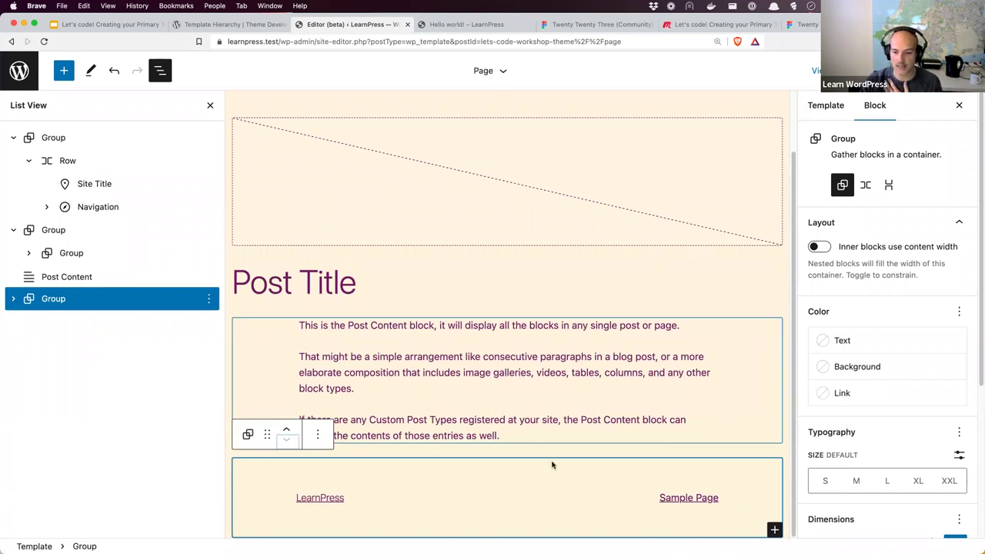
{"action": "left_click", "coordinate": [516, 490]}
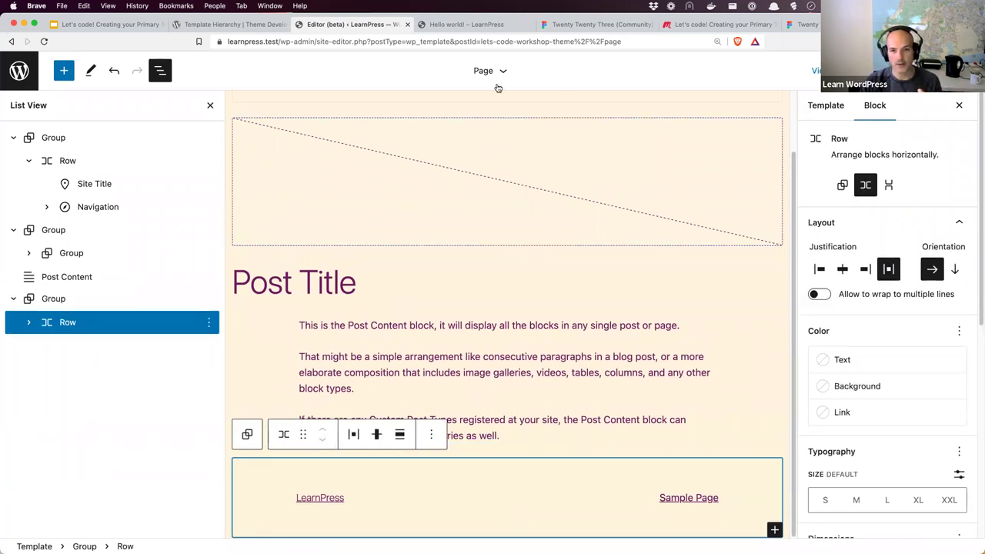
Check the footer in the Figma Page design, and remove the Navigation block from the footer Row in the site editor
{"action": "left_click", "coordinate": [614, 27]}
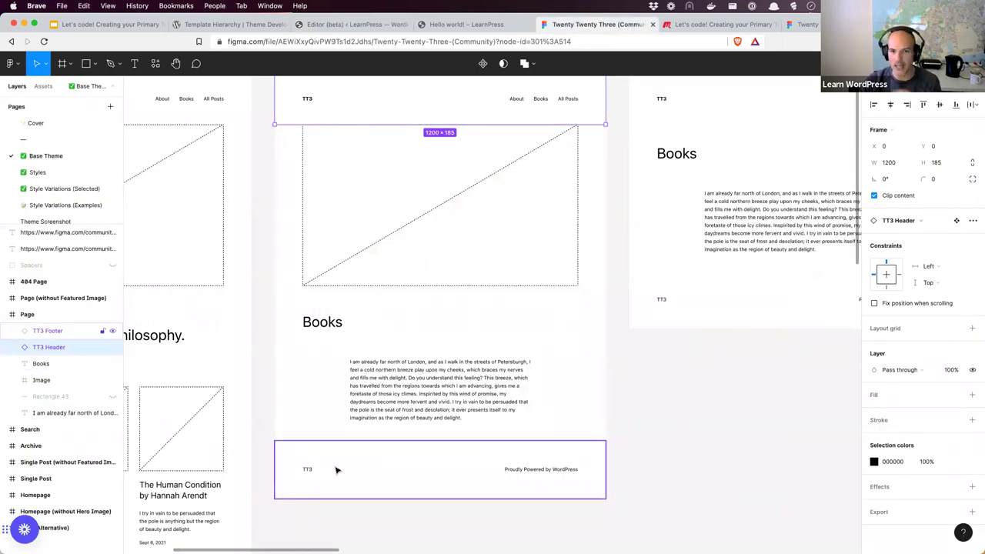
{"action": "left_click", "coordinate": [365, 24]}
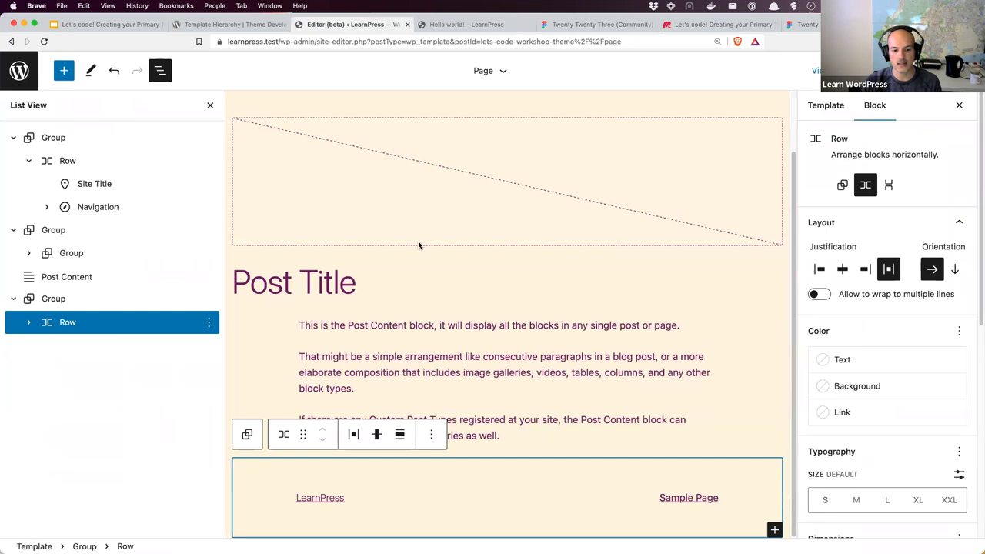
{"action": "left_click", "coordinate": [691, 501]}
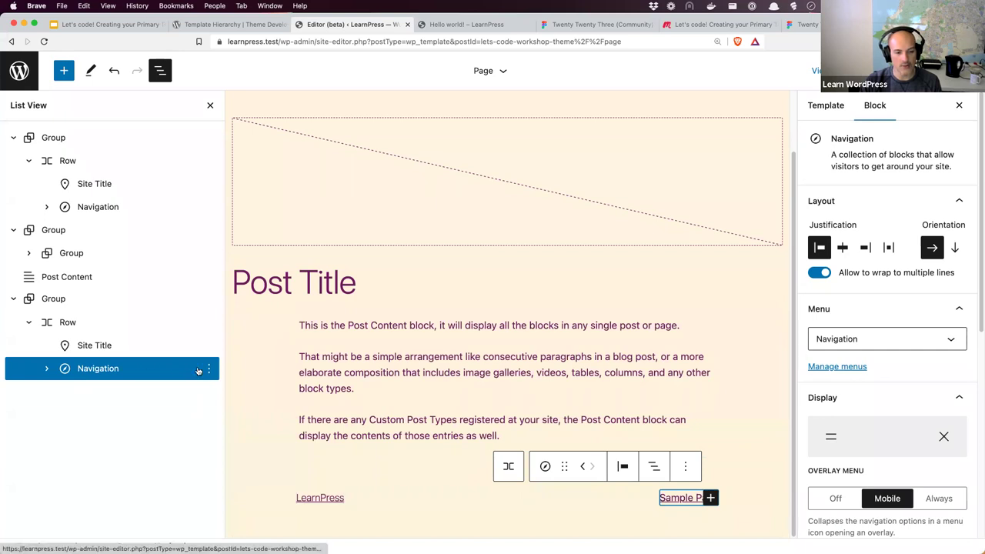
{"action": "left_click", "coordinate": [208, 369]}
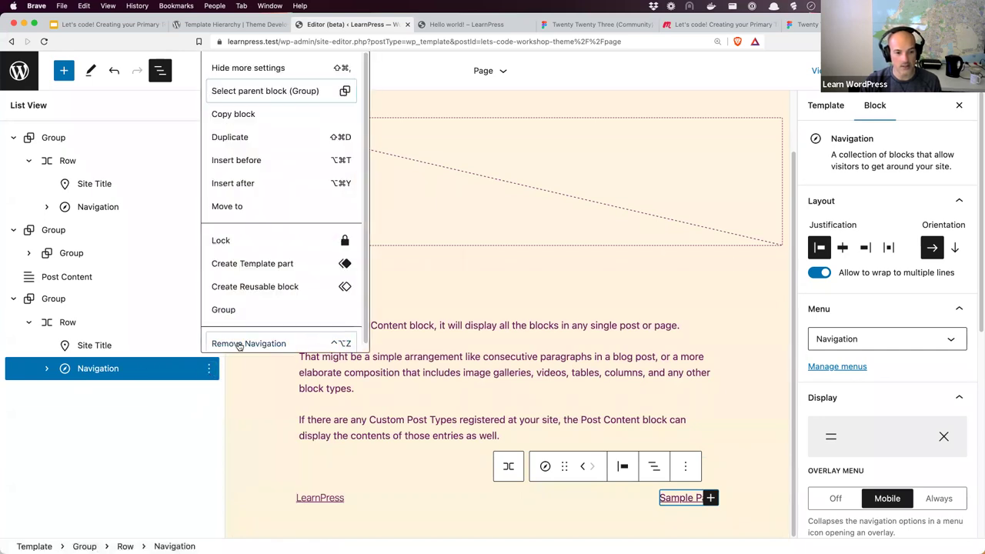
{"action": "left_click", "coordinate": [239, 344]}
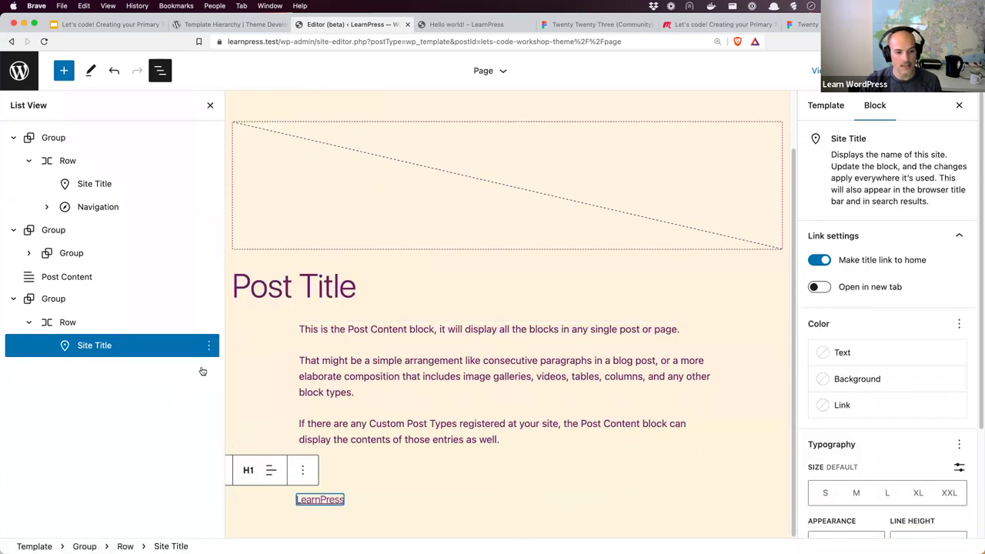
Insert a Paragraph block after the footer's Site Title with the text "Proudly Powered by WordPress"
{"action": "left_click", "coordinate": [208, 345]}
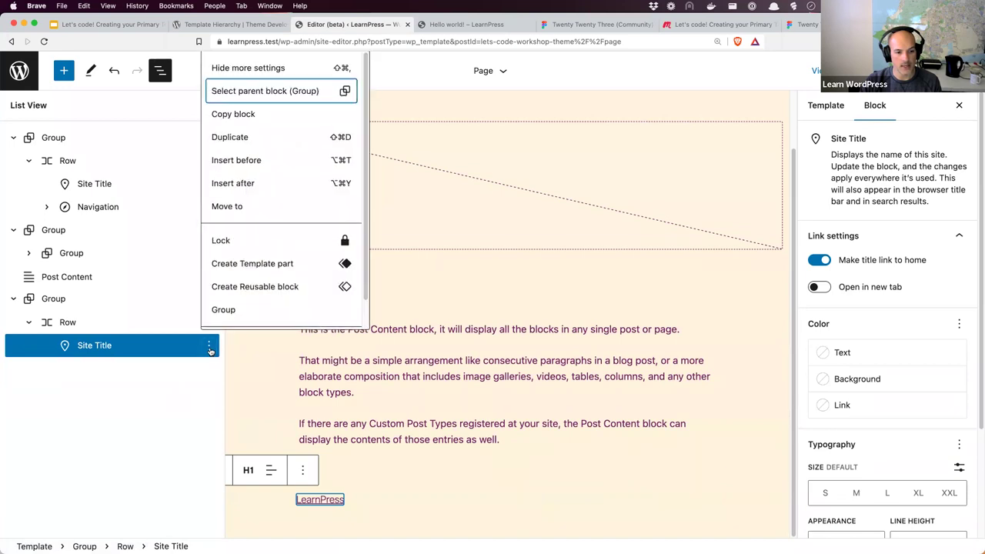
{"action": "left_click", "coordinate": [254, 186]}
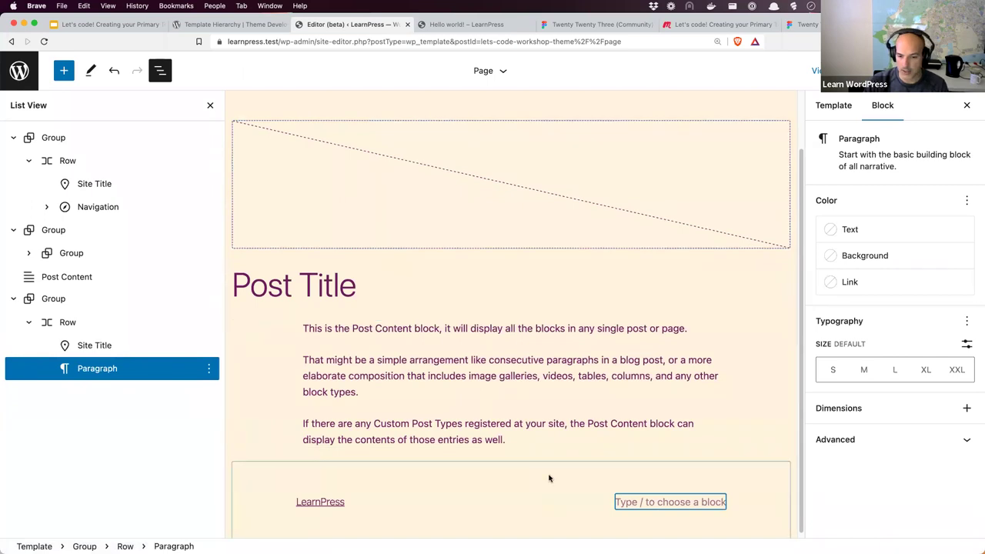
{"action": "type", "text": "Proudly Powered by WordPress"}
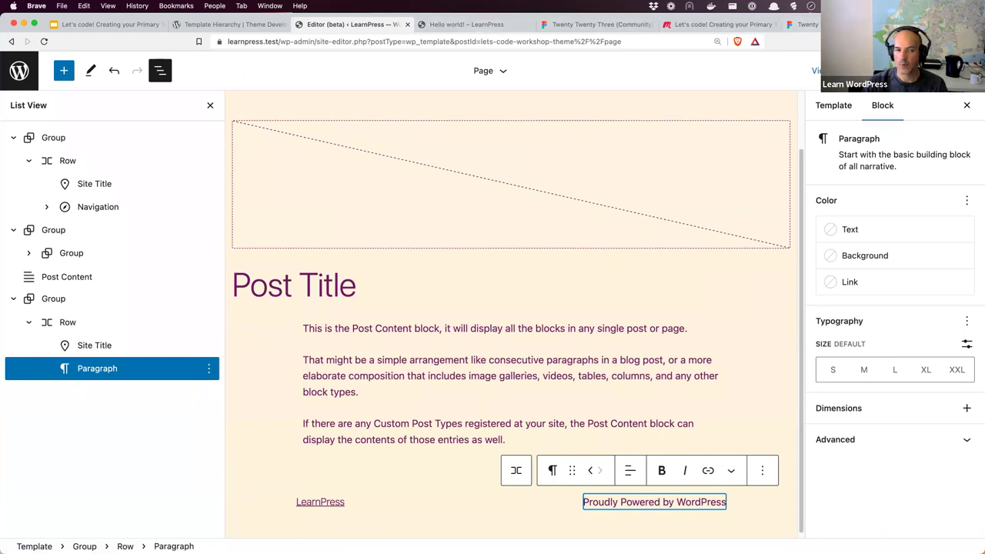
Open wordpress.org in a new browser tab and copy its address
{"action": "key", "text": "super+t"}
{"action": "type", "text": "wordpre"}
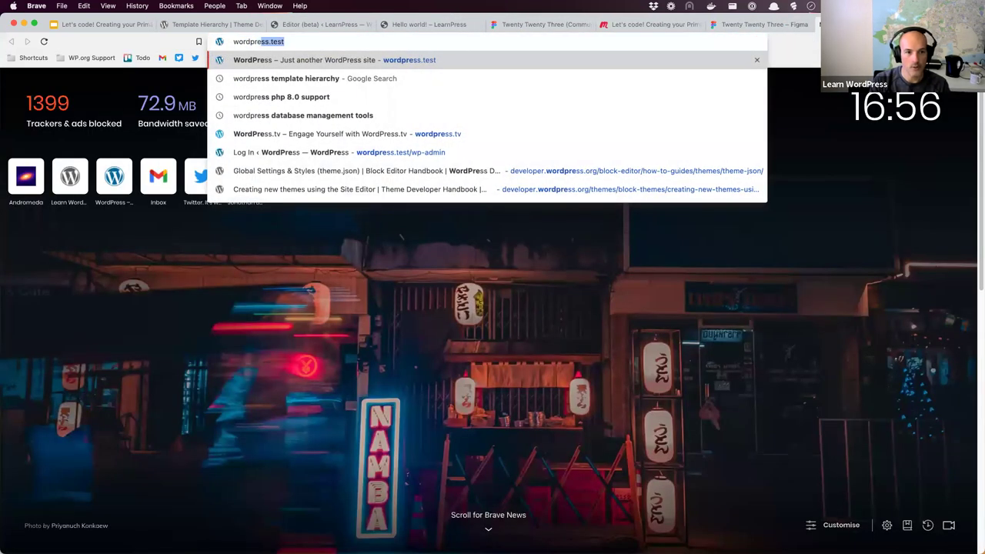
{"action": "type", "text": "ss.org"}
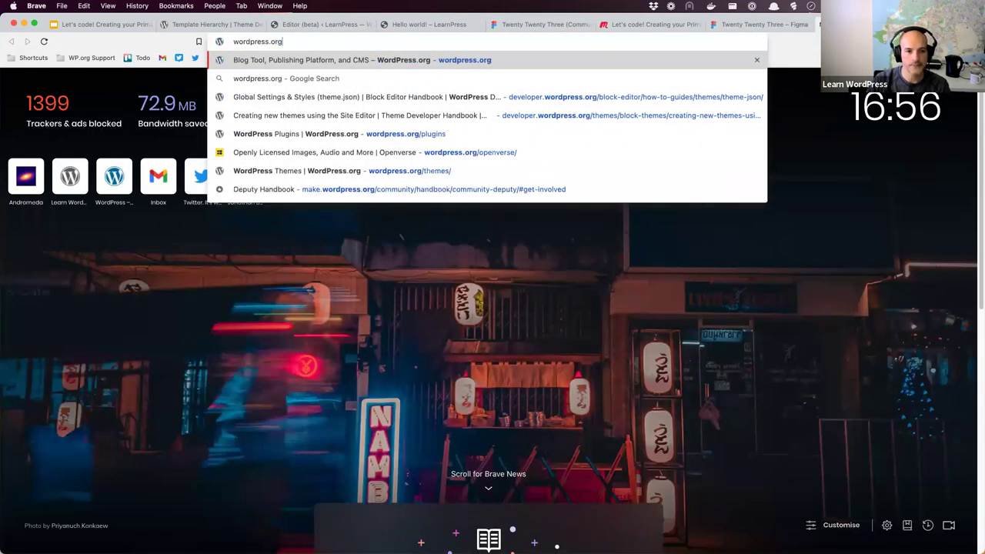
{"action": "key", "text": "Return"}
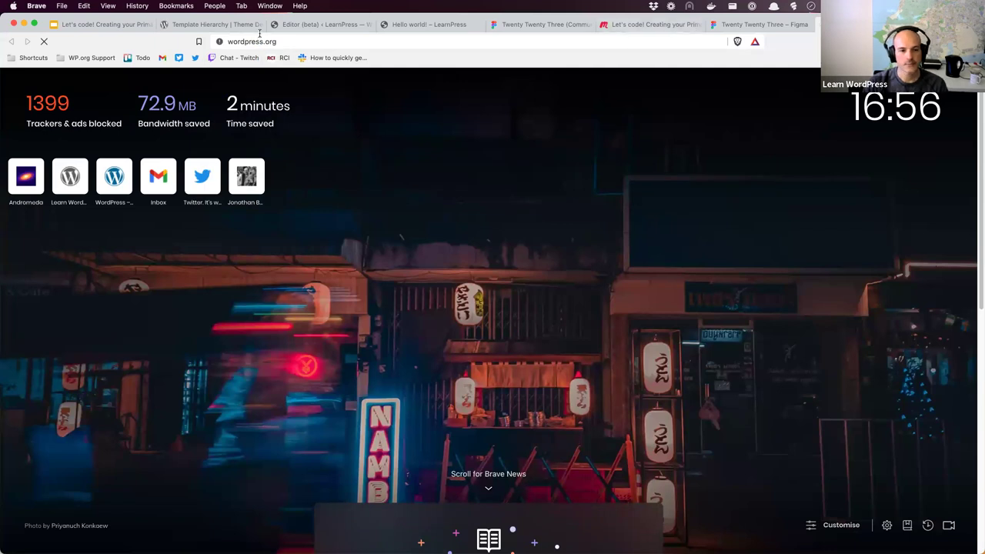
{"action": "key", "text": "super+l"}
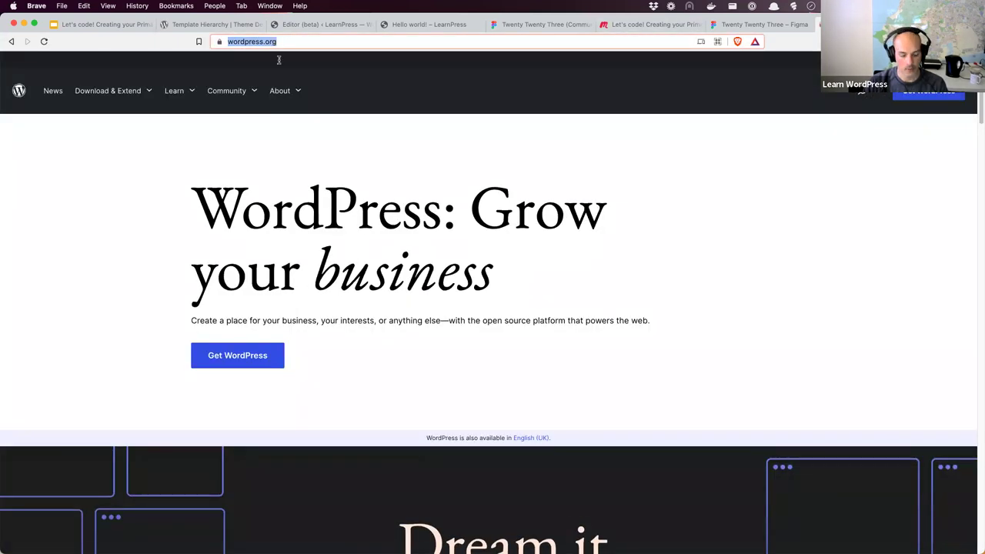
Link the word "WordPress" in the footer Paragraph to the copied wordpress.org address
{"action": "left_click", "coordinate": [309, 27]}
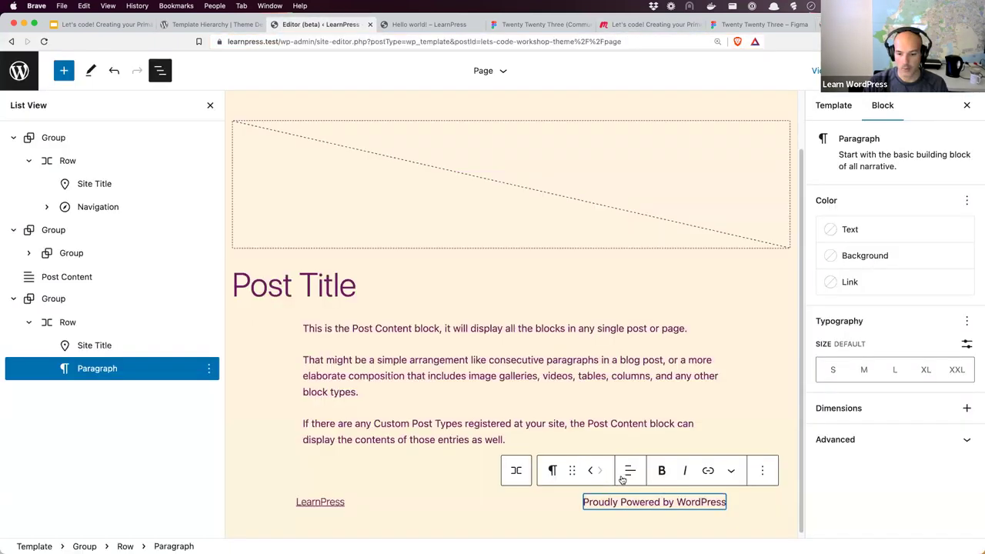
{"action": "double_click", "coordinate": [695, 501]}
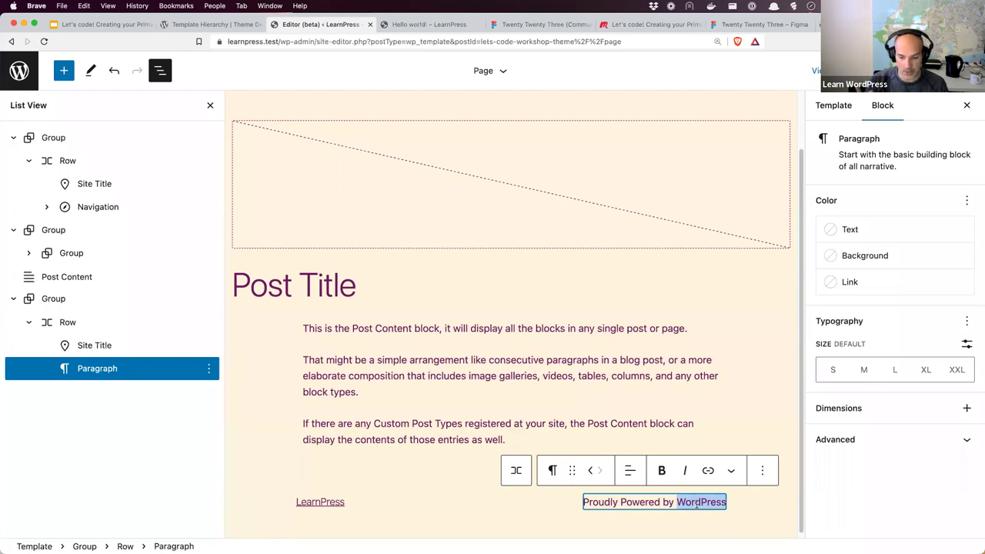
{"action": "key", "text": "super+v"}
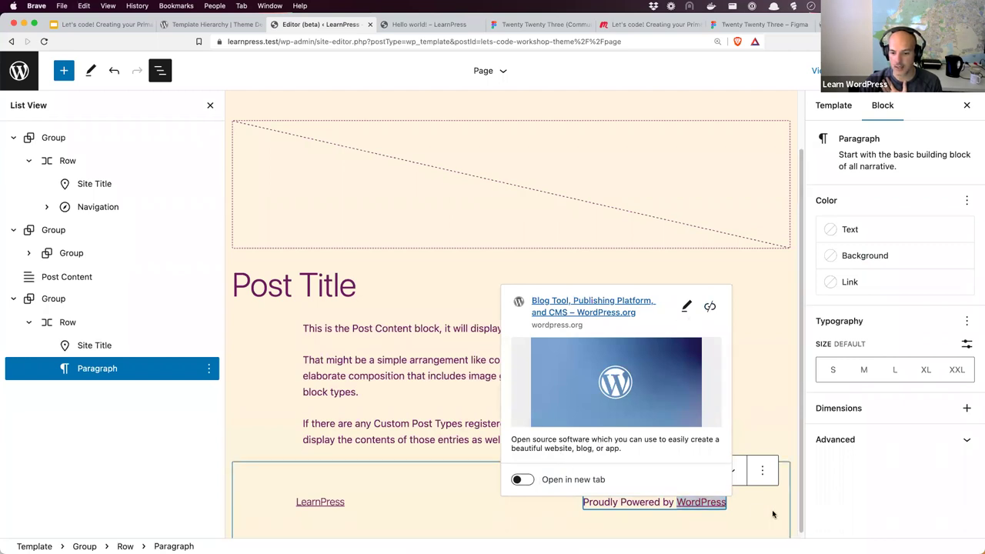
{"action": "key", "text": "Escape"}
Copy the header Group block that holds the Site Title and Navigation
{"action": "left_click", "coordinate": [47, 137]}
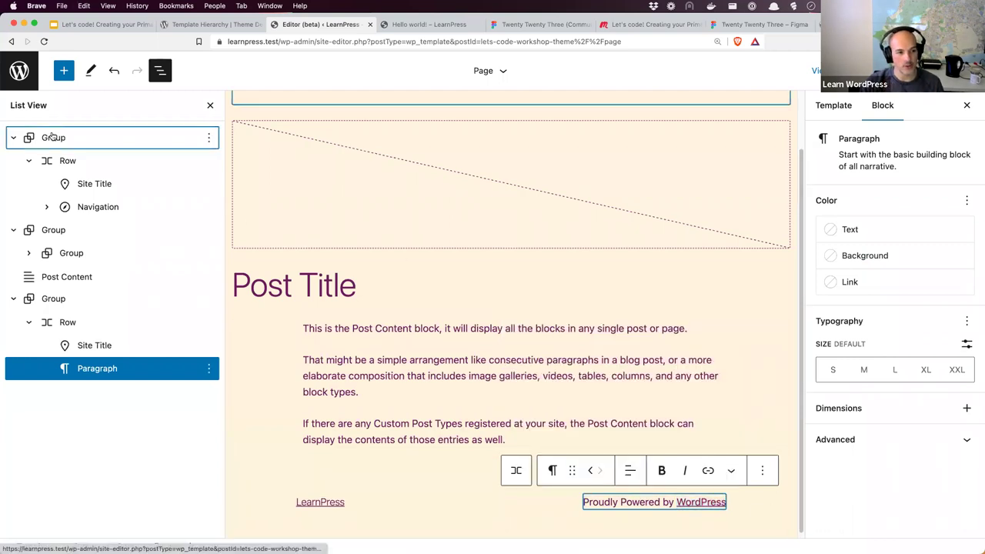
{"action": "left_click", "coordinate": [208, 138]}
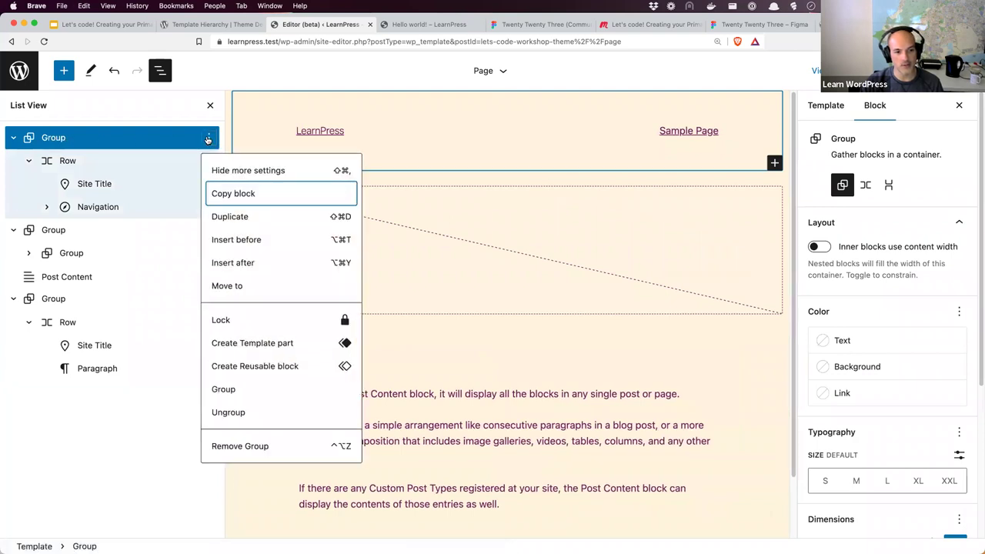
{"action": "left_click", "coordinate": [239, 198]}
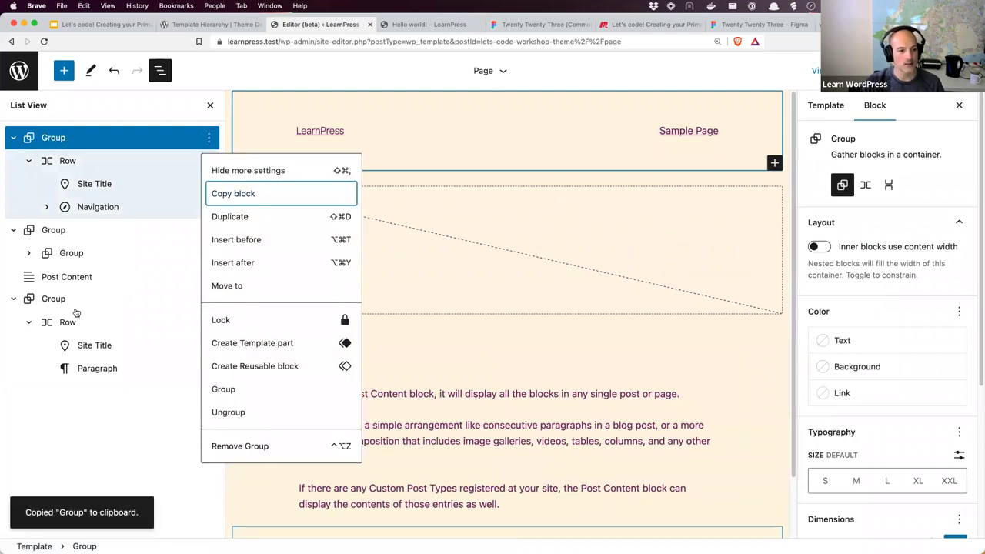
Select the Group with the featured image and Post Title, and save the Page template
{"action": "left_click", "coordinate": [57, 230]}
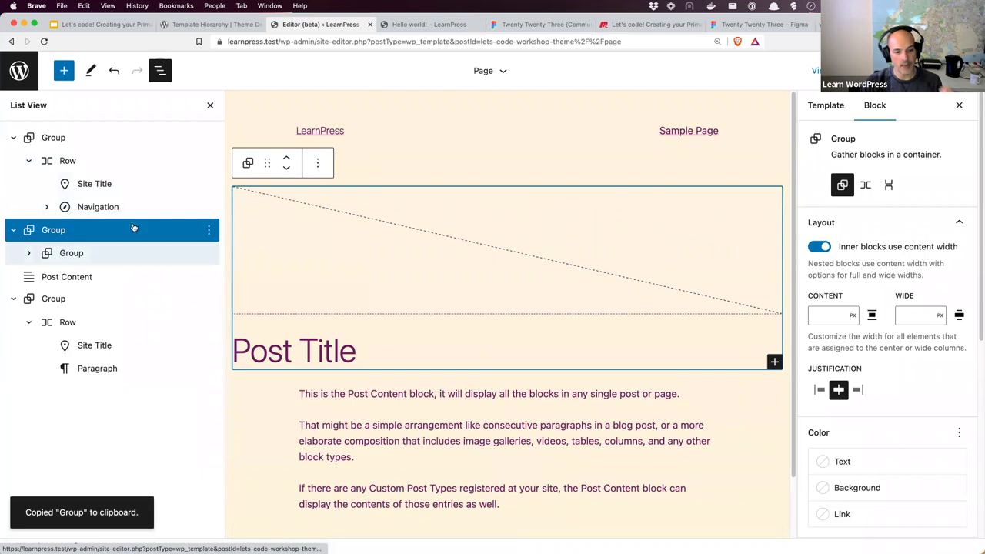
{"action": "left_click", "coordinate": [208, 229]}
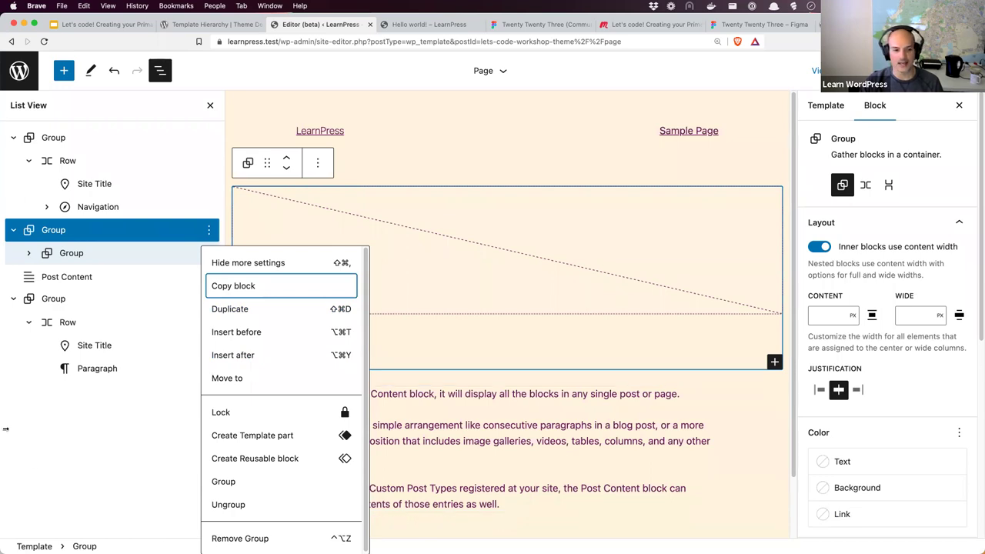
{"action": "left_click", "coordinate": [65, 473]}
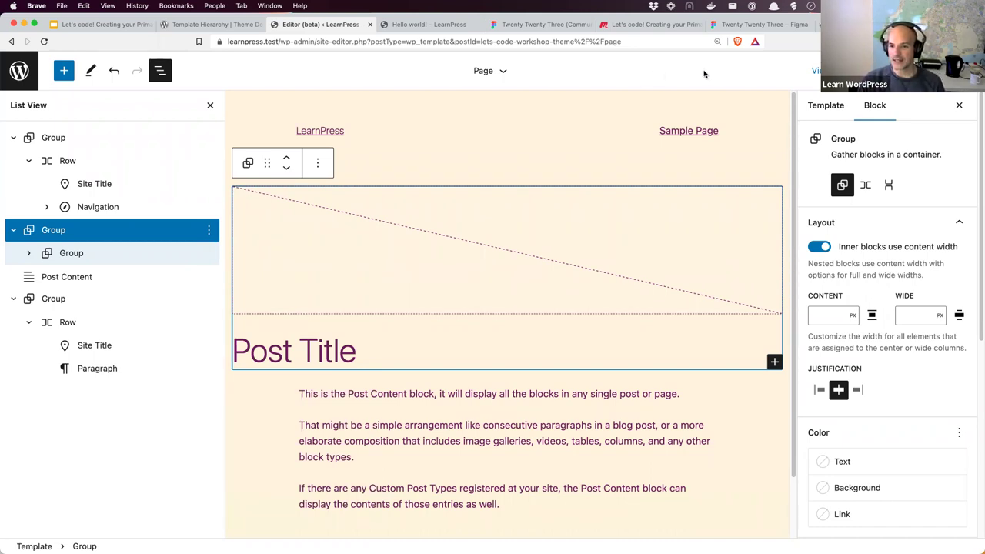
{"action": "key", "text": "super+s"}
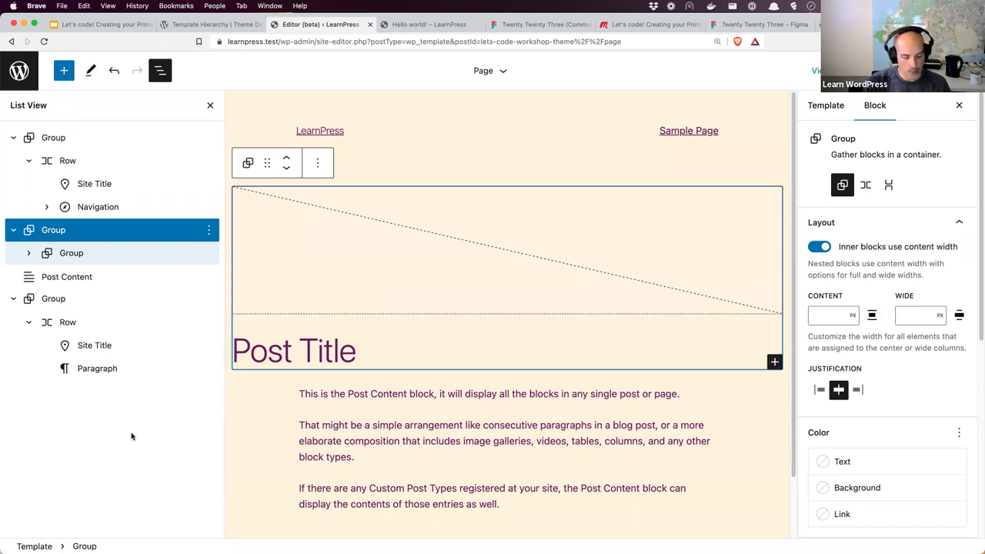
In VS Code, move header.html from the theme's parts folder to the Trash, and return to the site editor
{"action": "key", "text": "super+Tab"}
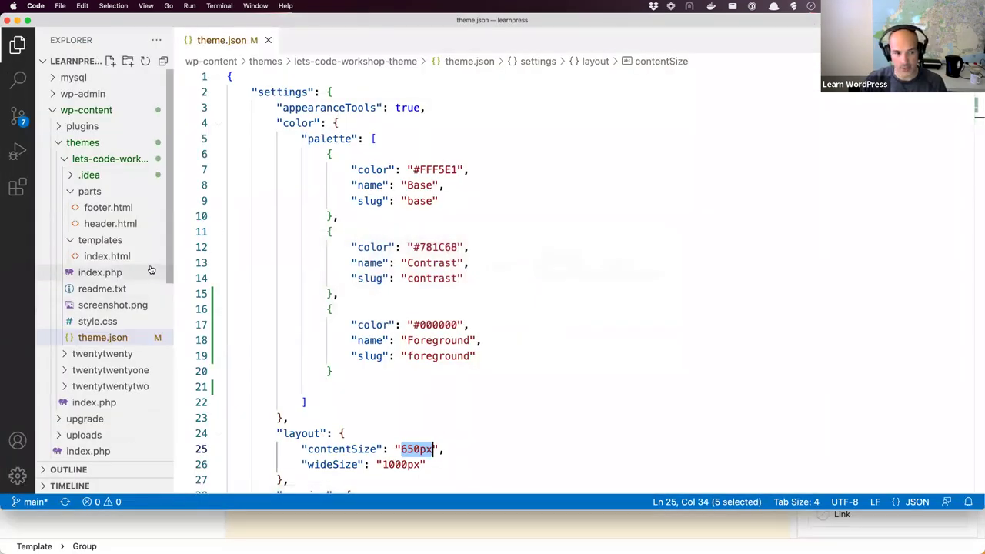
{"action": "left_click", "coordinate": [115, 224]}
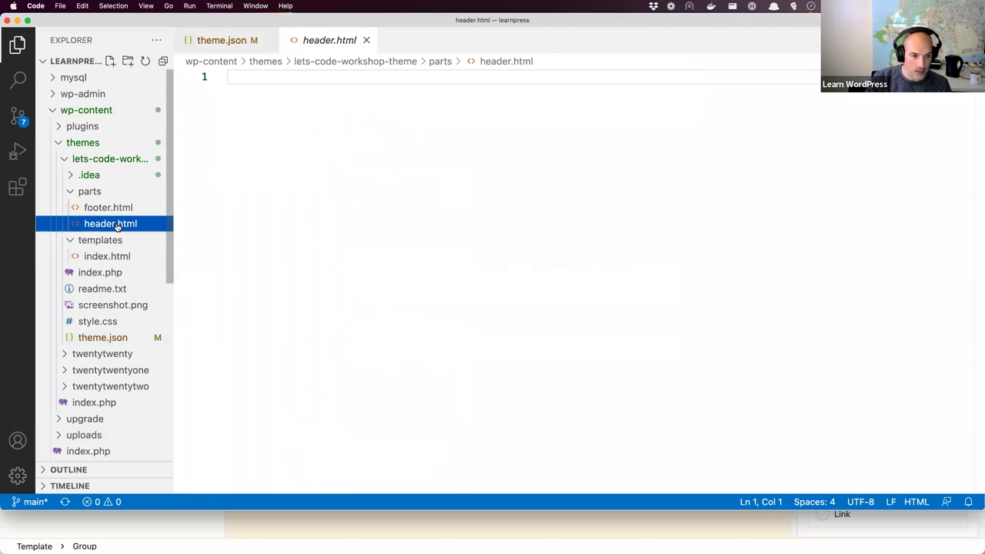
{"action": "key", "text": "super+BackSpace"}
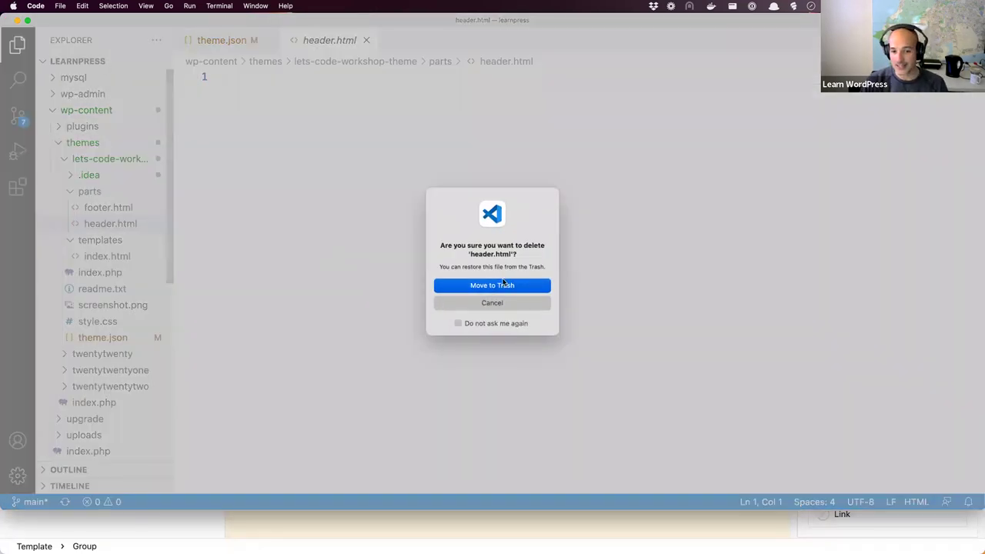
{"action": "left_click", "coordinate": [504, 285]}
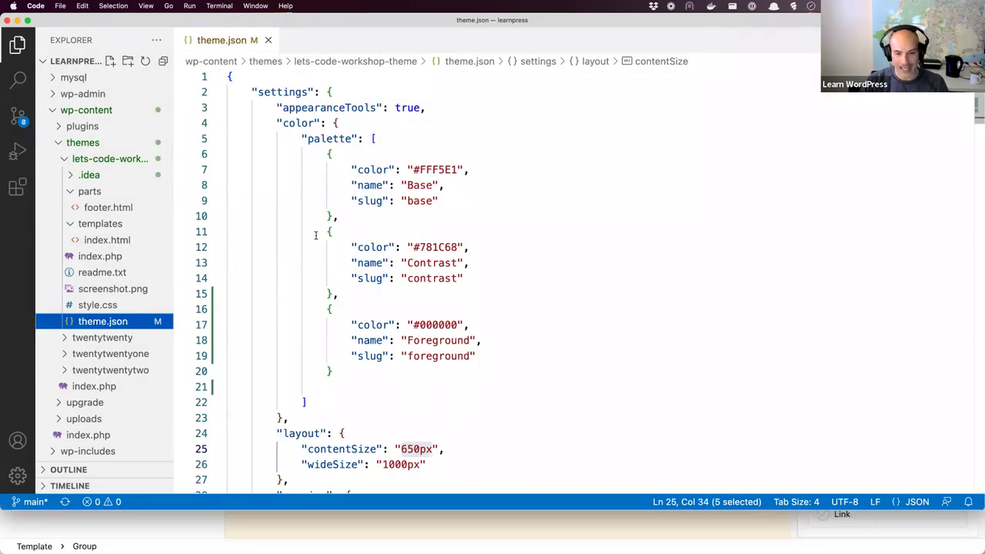
{"action": "key", "text": "super+Tab"}
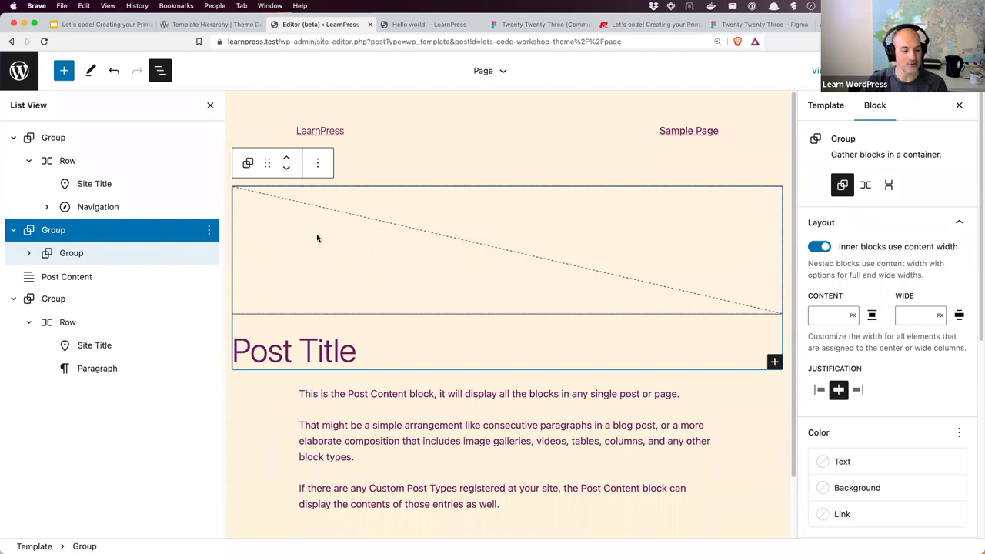
Try to turn the header Group with Site Title and Navigation into a template part named "Header" in the Header area
{"action": "left_click", "coordinate": [209, 137]}
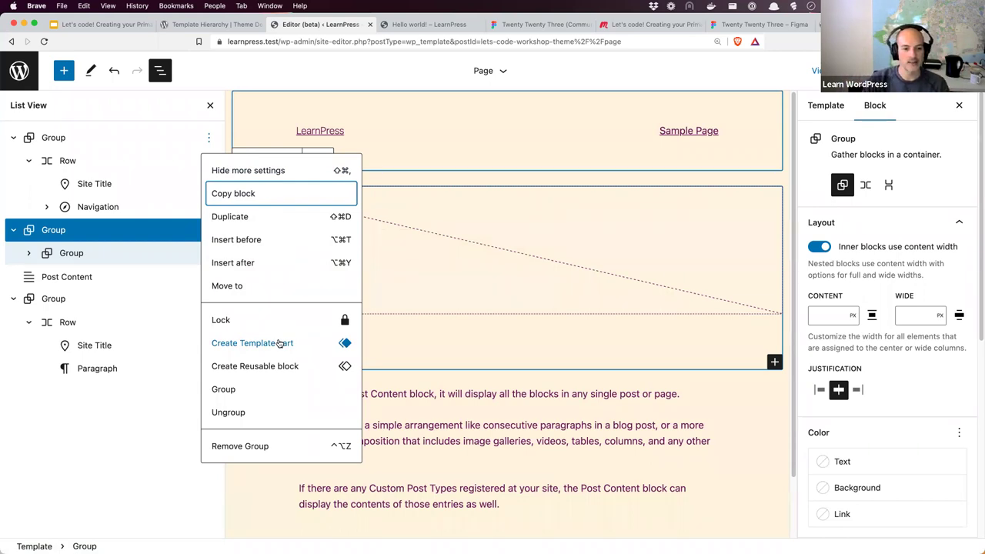
{"action": "left_click", "coordinate": [280, 344]}
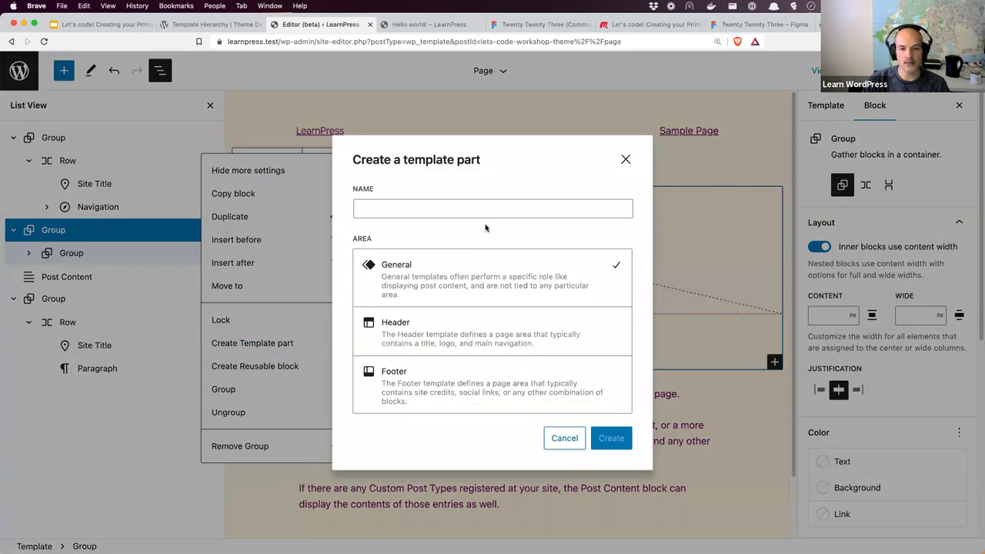
{"action": "left_click", "coordinate": [485, 210]}
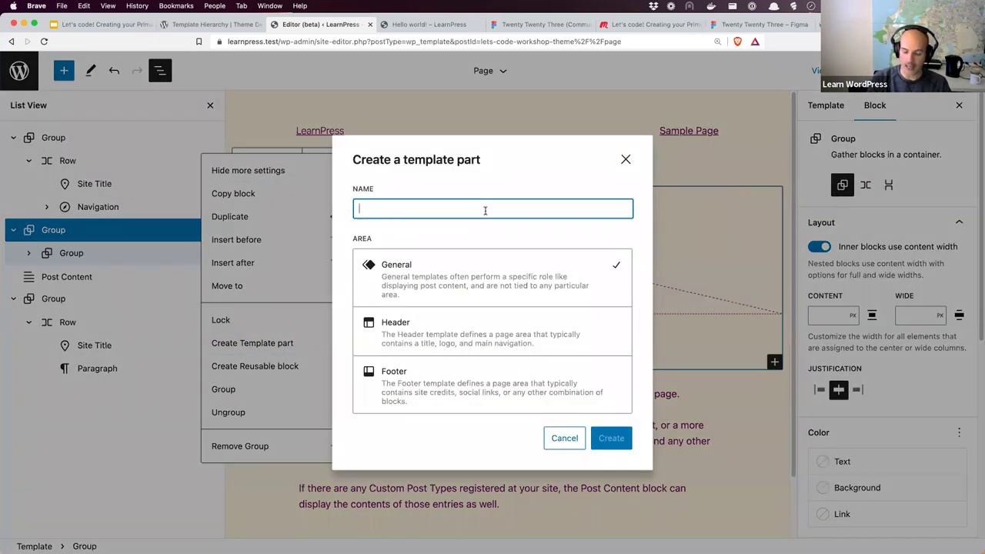
{"action": "type", "text": "Header"}
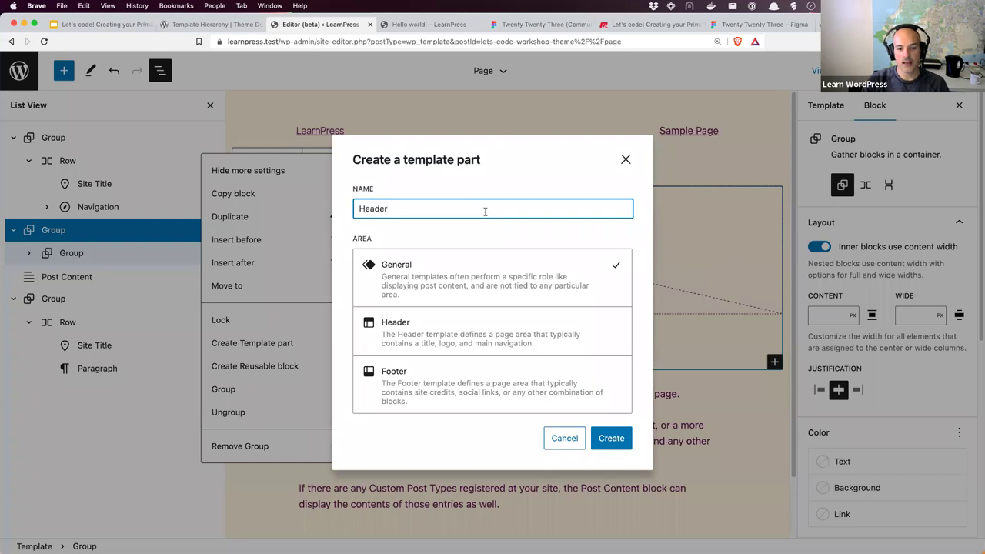
{"action": "left_click", "coordinate": [476, 337]}
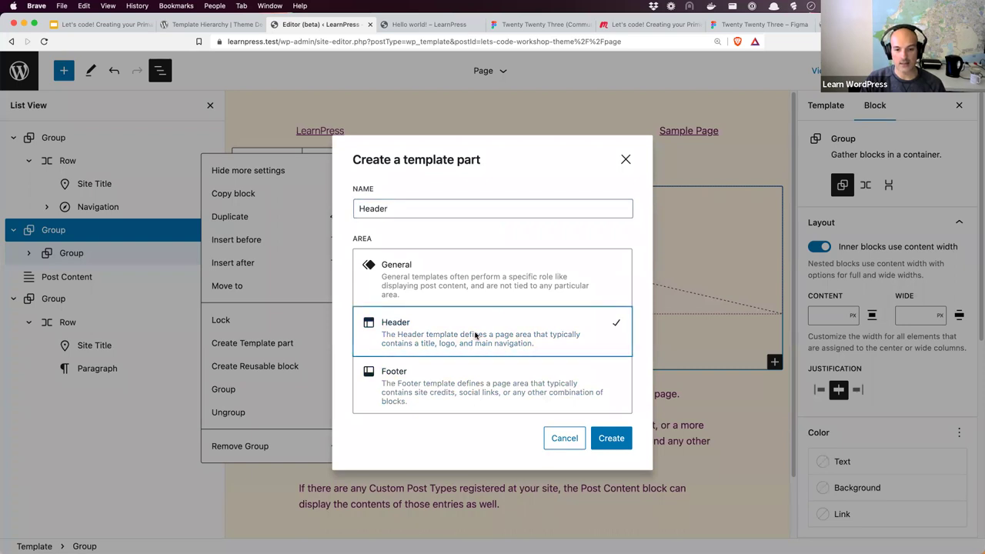
{"action": "left_click", "coordinate": [614, 439]}
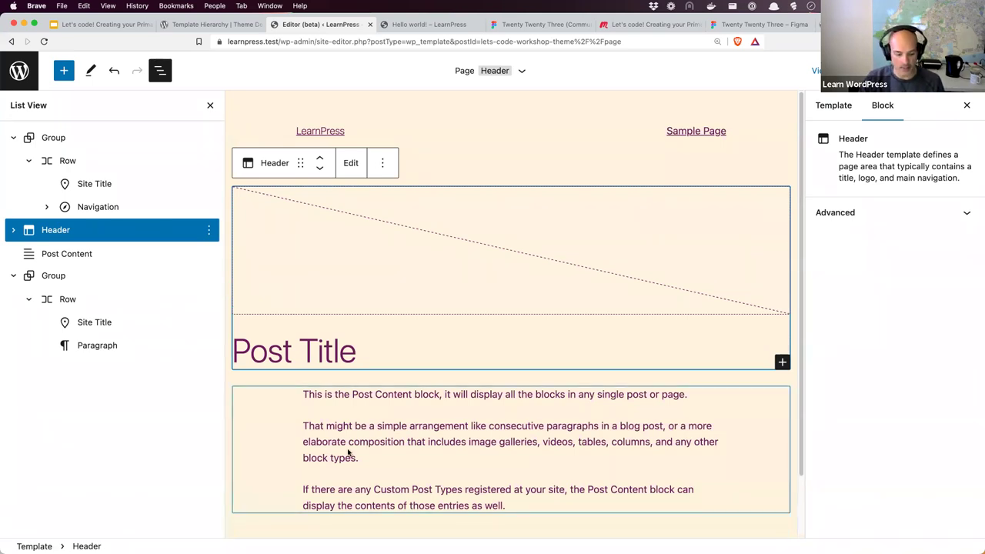
Switch to Finder and open the learnpress site folder inside the sites folder of wp-local-env
{"action": "key", "text": "super+Tab"}
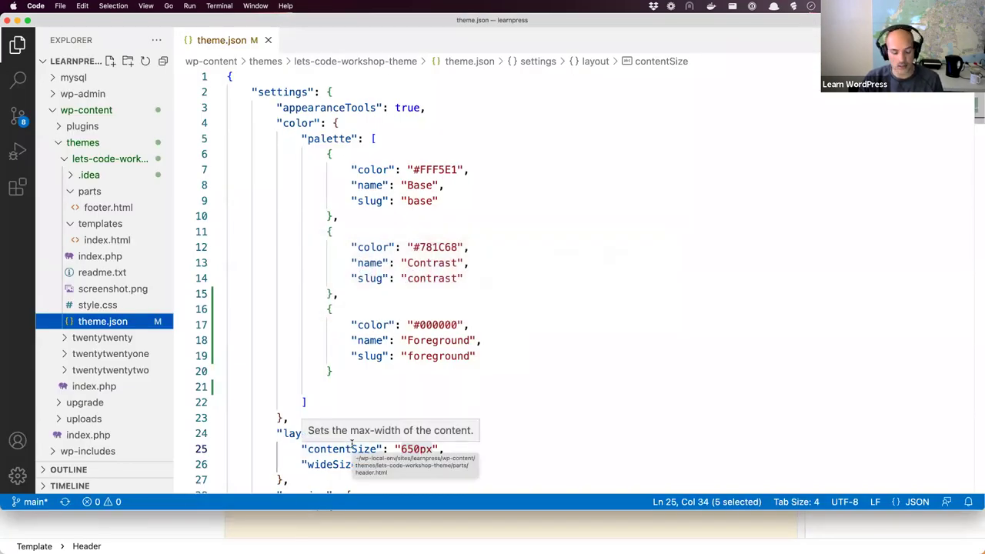
{"action": "key", "text": "super+Tab"}
{"action": "key", "text": "super+Tab"}
{"action": "key", "text": "super+Tab"}
{"action": "key", "text": "super+Tab"}
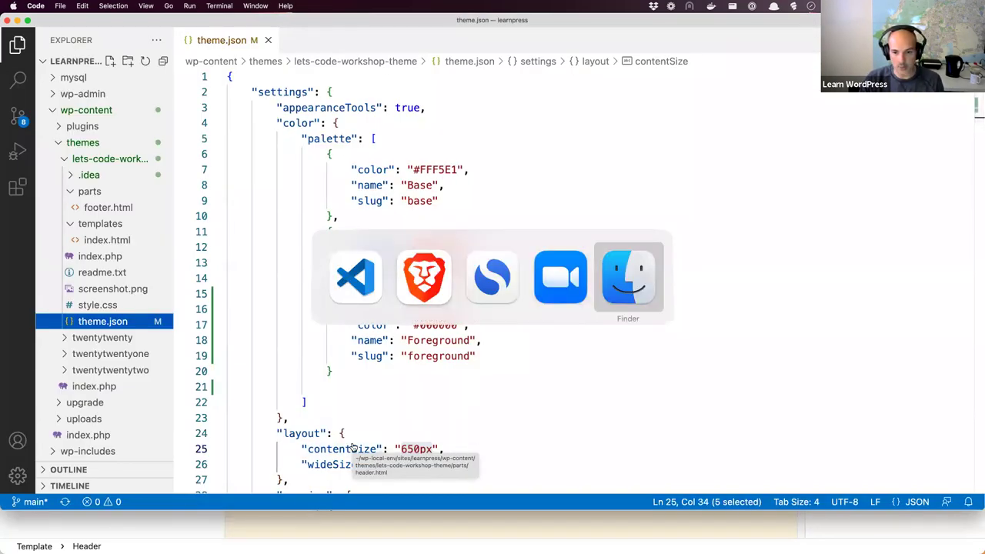
{"action": "mouse_move", "coordinate": [501, 551]}
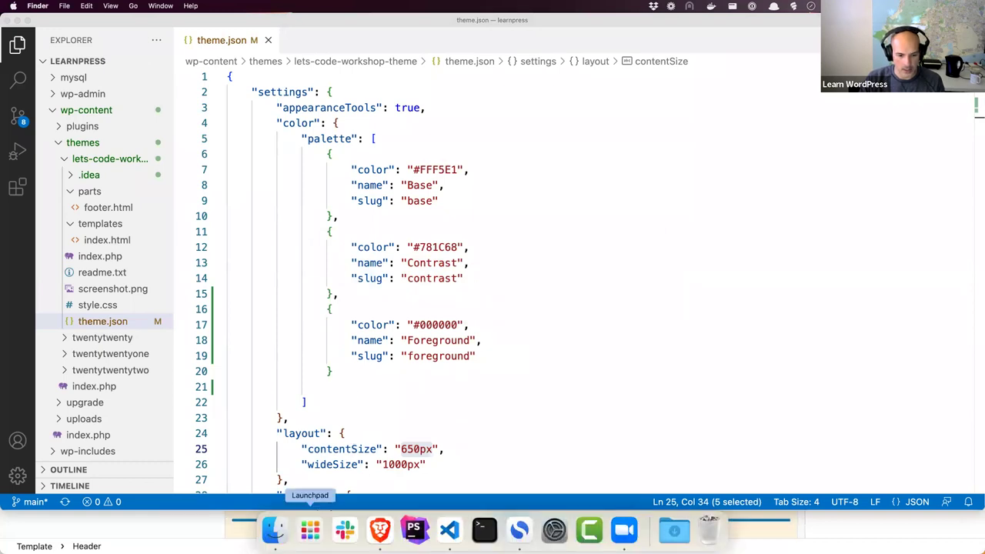
{"action": "left_click", "coordinate": [275, 533]}
{"action": "left_click", "coordinate": [202, 197]}
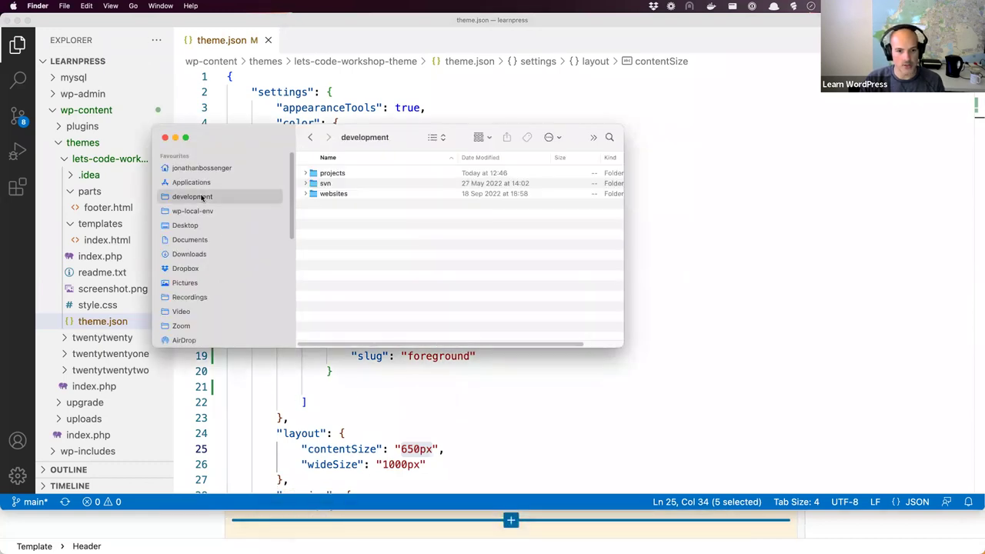
{"action": "double_click", "coordinate": [332, 175]}
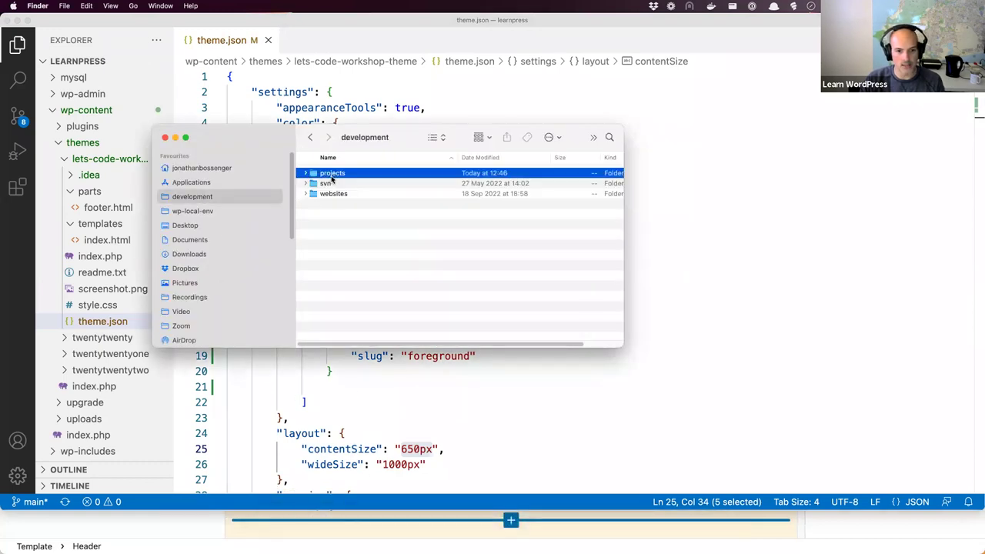
{"action": "left_click", "coordinate": [199, 198]}
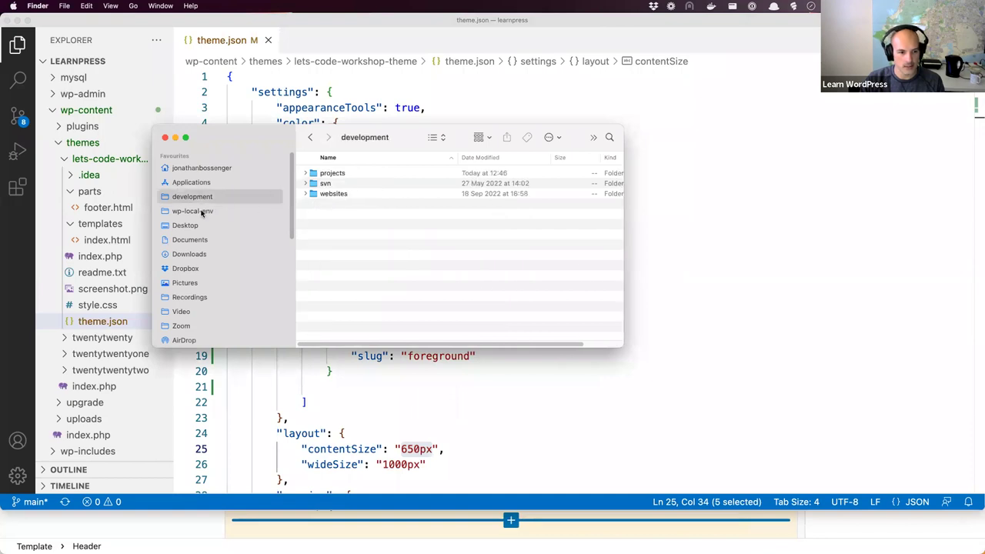
{"action": "left_click", "coordinate": [206, 212]}
{"action": "double_click", "coordinate": [327, 196]}
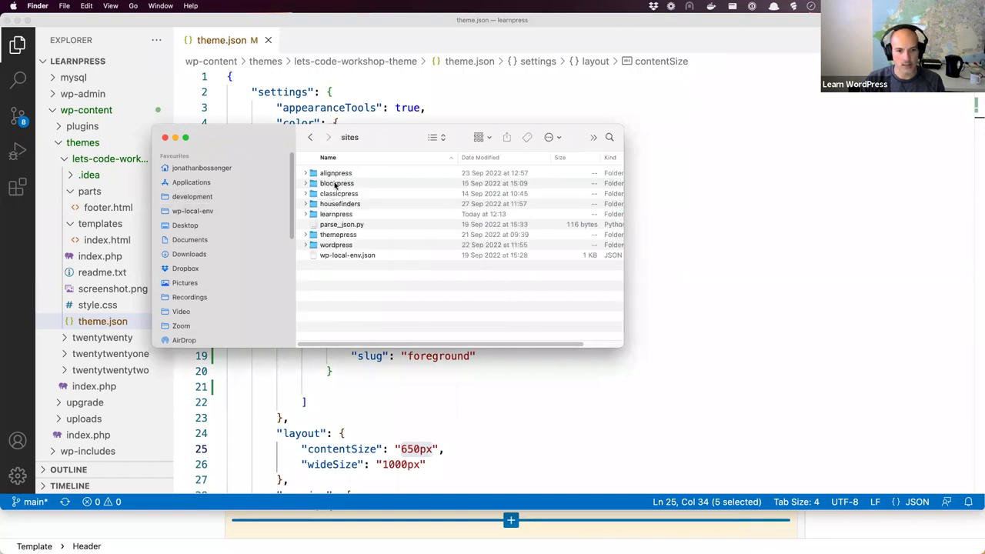
{"action": "double_click", "coordinate": [339, 214]}
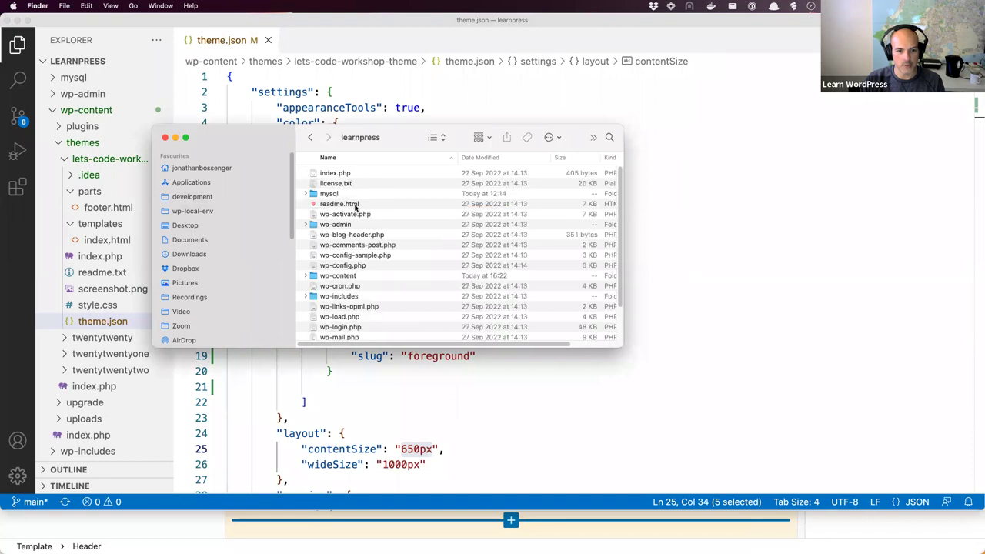
Look inside the parts folder of lets-code-workshop-theme under wp-content/themes, and return to the site editor in Brave
{"action": "double_click", "coordinate": [343, 275]}
{"action": "left_click", "coordinate": [335, 195]}
{"action": "double_click", "coordinate": [335, 196]}
{"action": "double_click", "coordinate": [341, 187]}
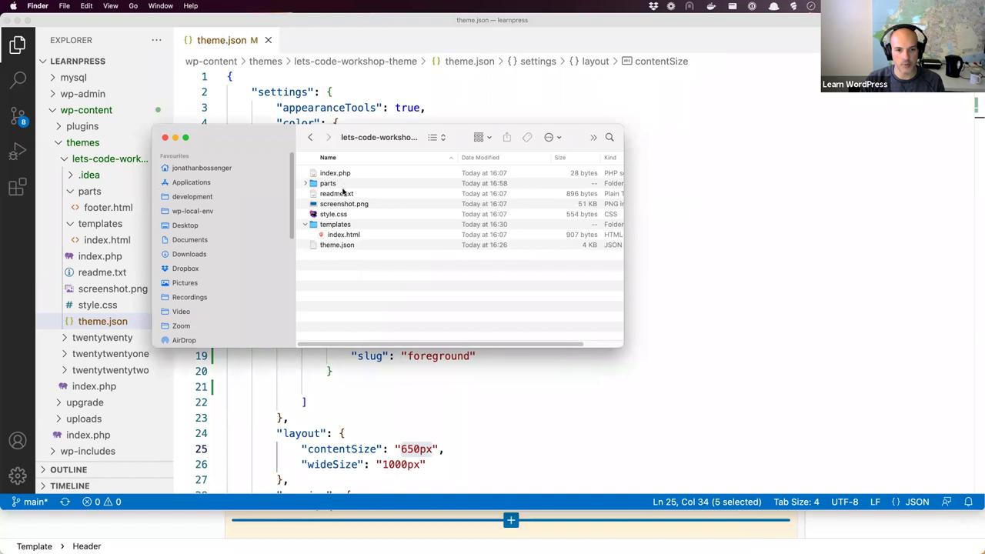
{"action": "left_click", "coordinate": [307, 183]}
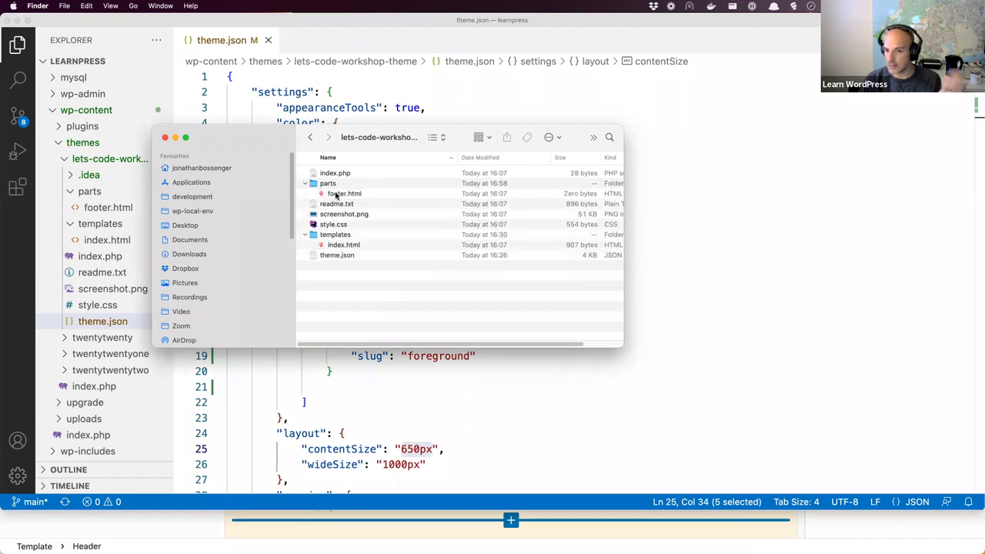
{"action": "left_click", "coordinate": [310, 530]}
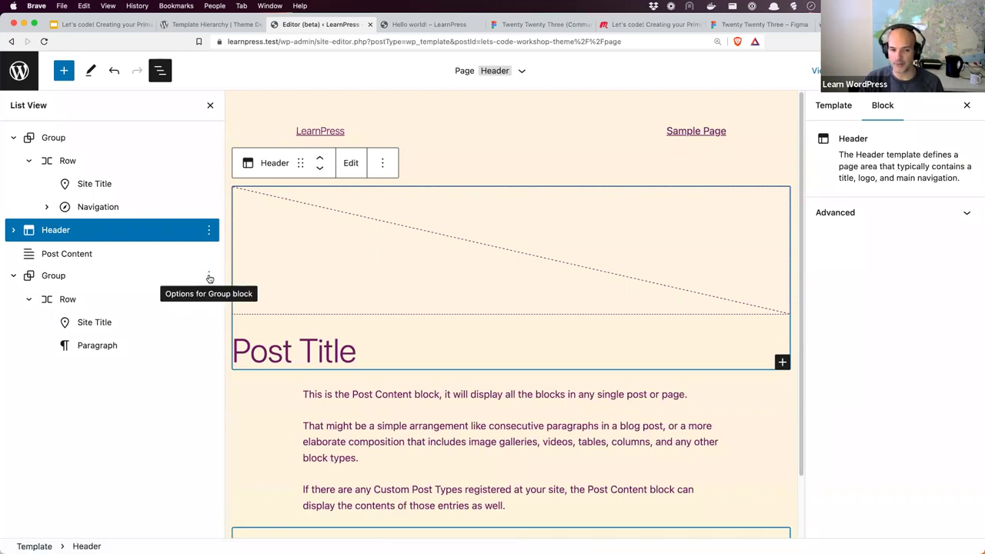
Copy the Page template's footer Group with the Site Title and Paragraph into the footer template part, and save it
{"action": "left_click", "coordinate": [209, 276]}
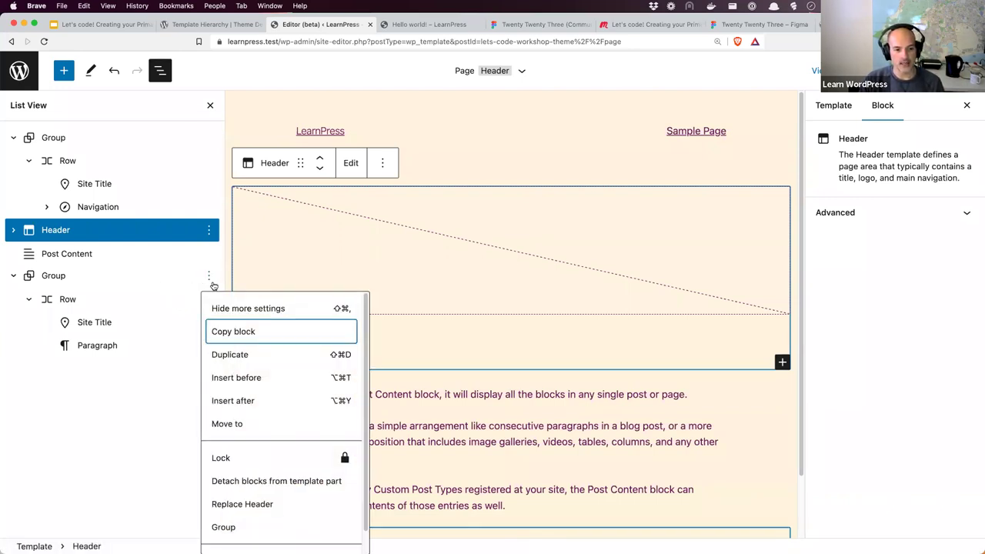
{"action": "left_click", "coordinate": [240, 333]}
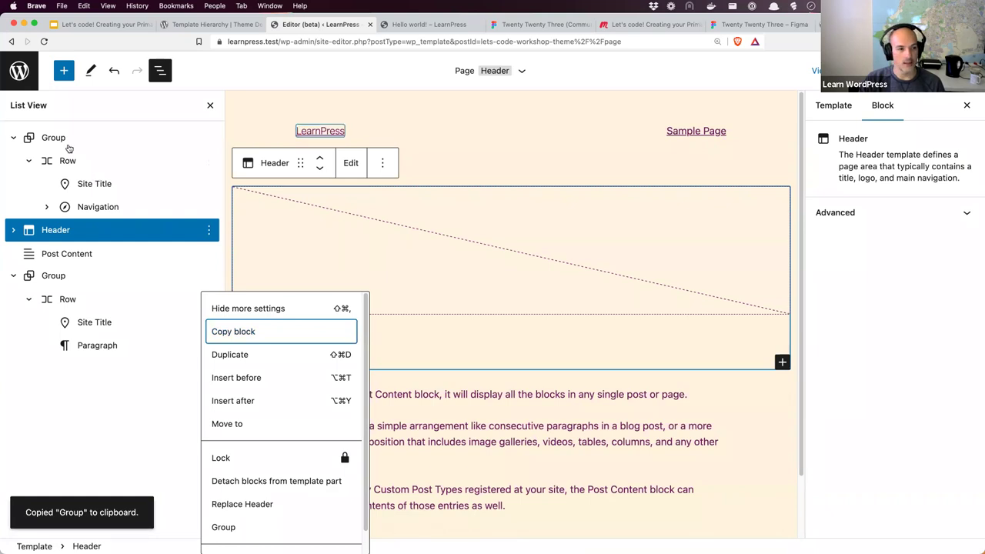
{"action": "left_click", "coordinate": [19, 70]}
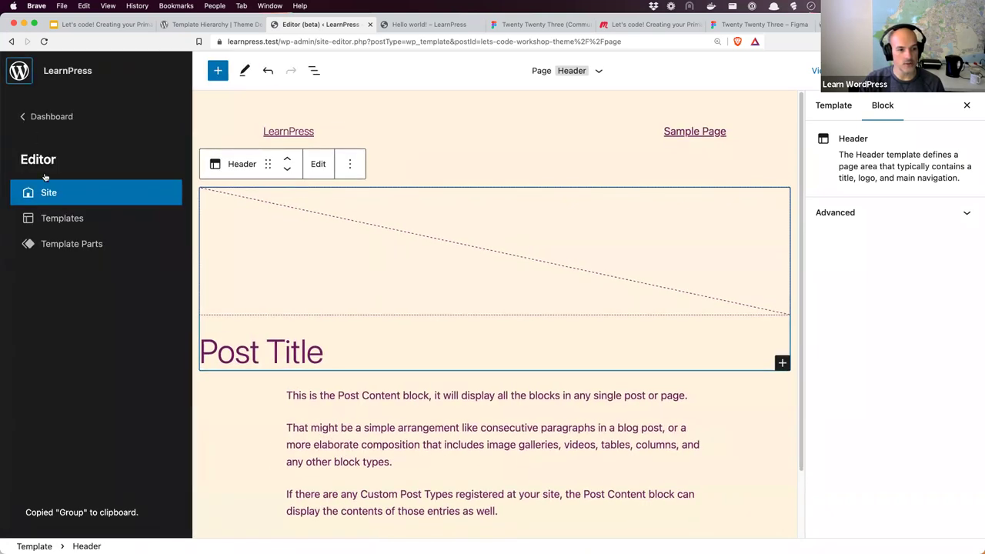
{"action": "left_click", "coordinate": [27, 243]}
{"action": "left_click", "coordinate": [317, 263]}
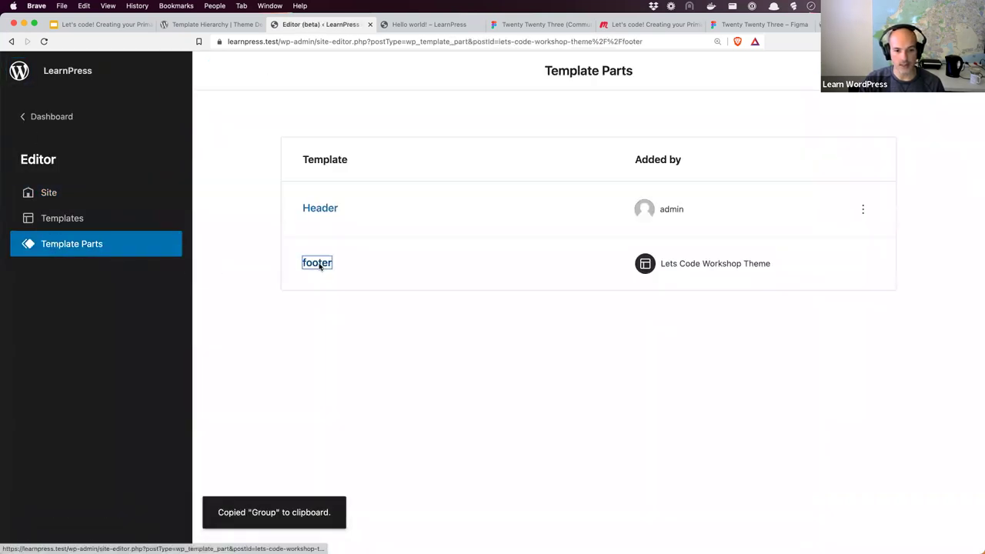
{"action": "left_click", "coordinate": [135, 145]}
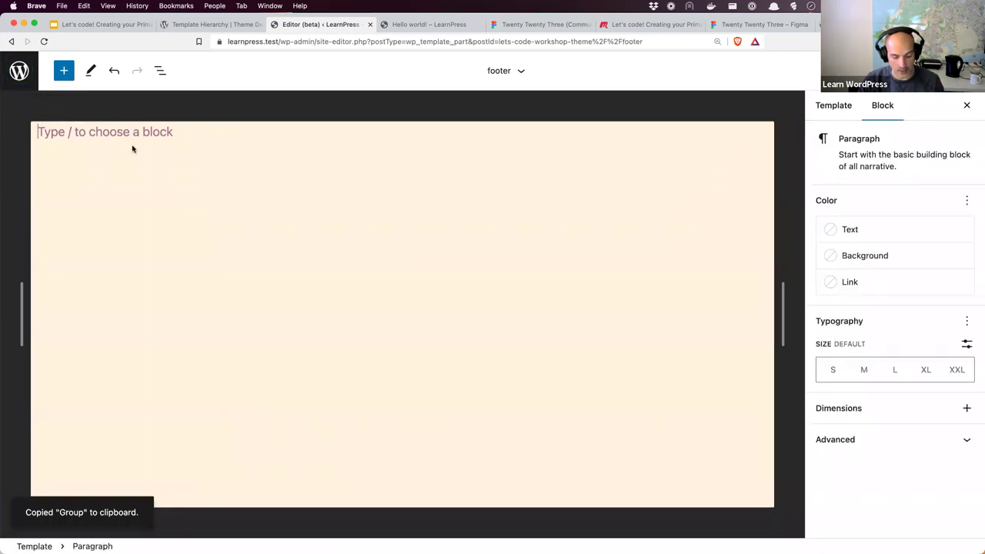
{"action": "key", "text": "super+v"}
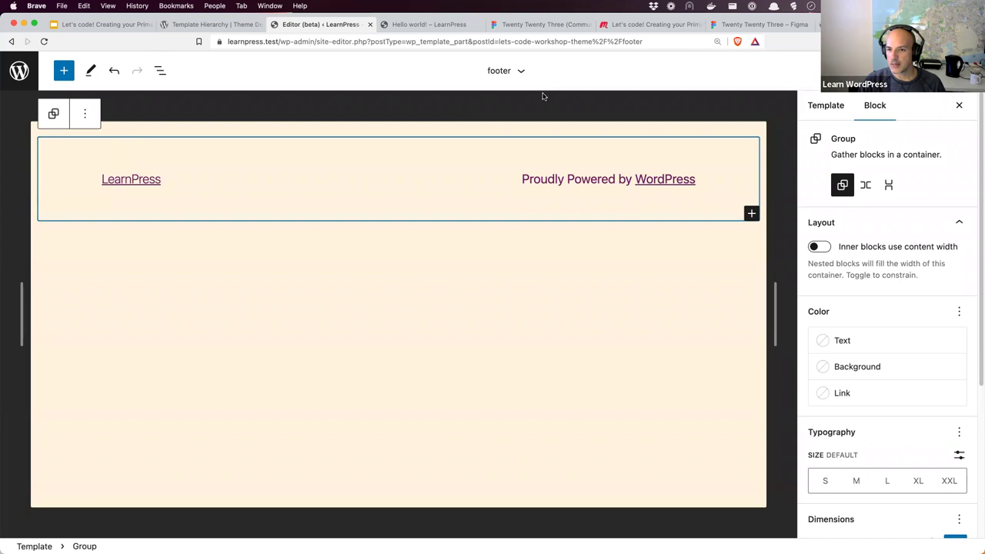
{"action": "key", "text": "super+s"}
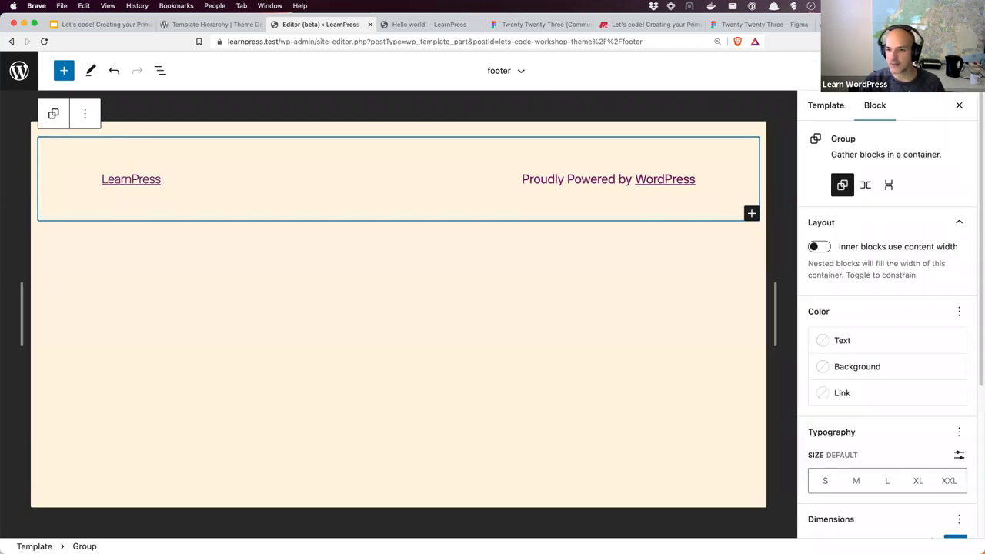
Reopen the Page template and remove both the Site Title and Navigation Group and the footer Group
{"action": "left_click", "coordinate": [25, 78]}
{"action": "left_click", "coordinate": [68, 243]}
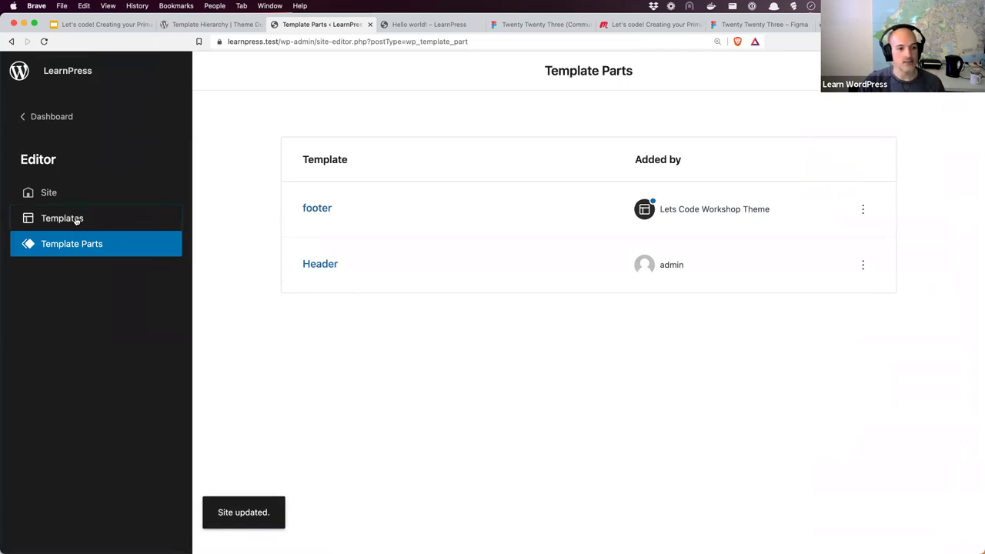
{"action": "left_click", "coordinate": [76, 219]}
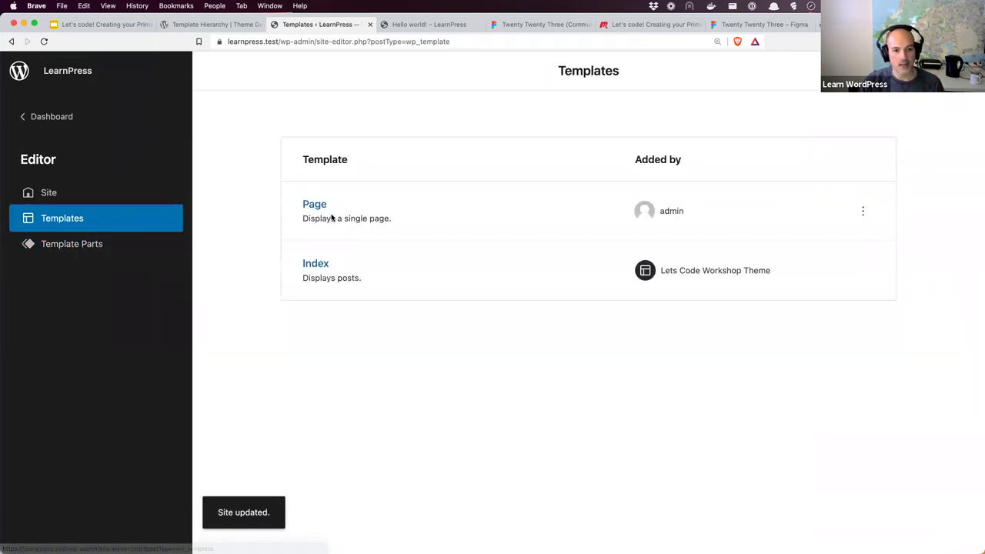
{"action": "left_click", "coordinate": [317, 205]}
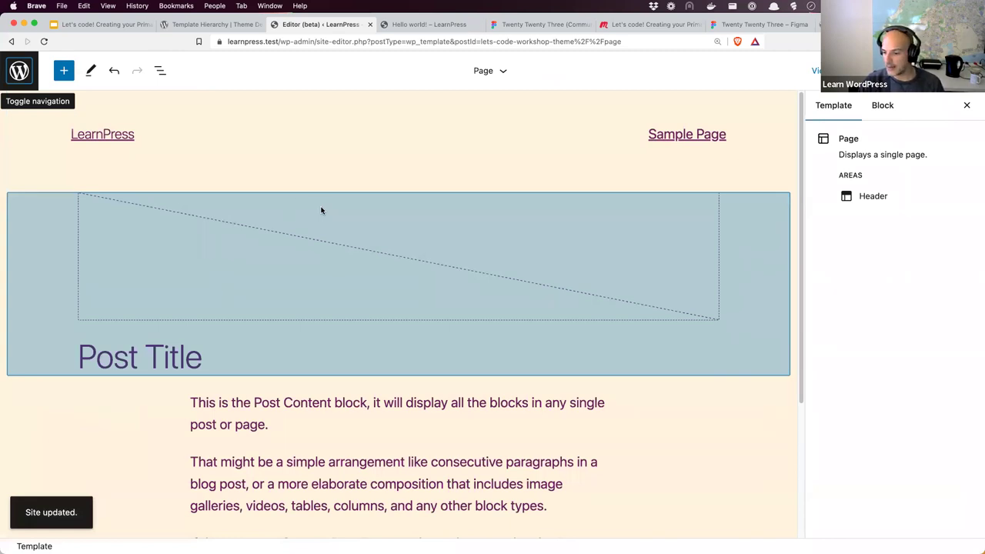
{"action": "left_click", "coordinate": [161, 75]}
{"action": "left_click", "coordinate": [210, 139]}
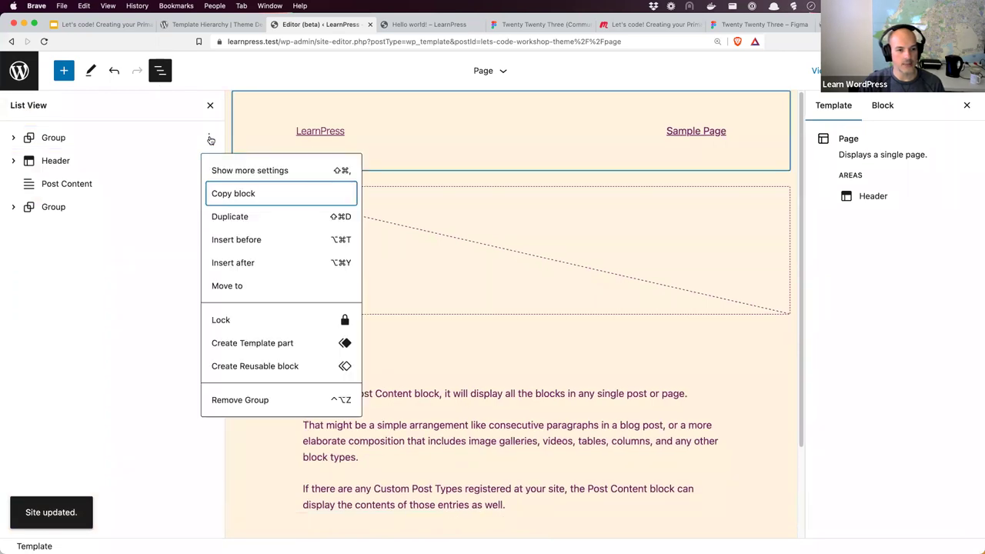
{"action": "left_click", "coordinate": [248, 400]}
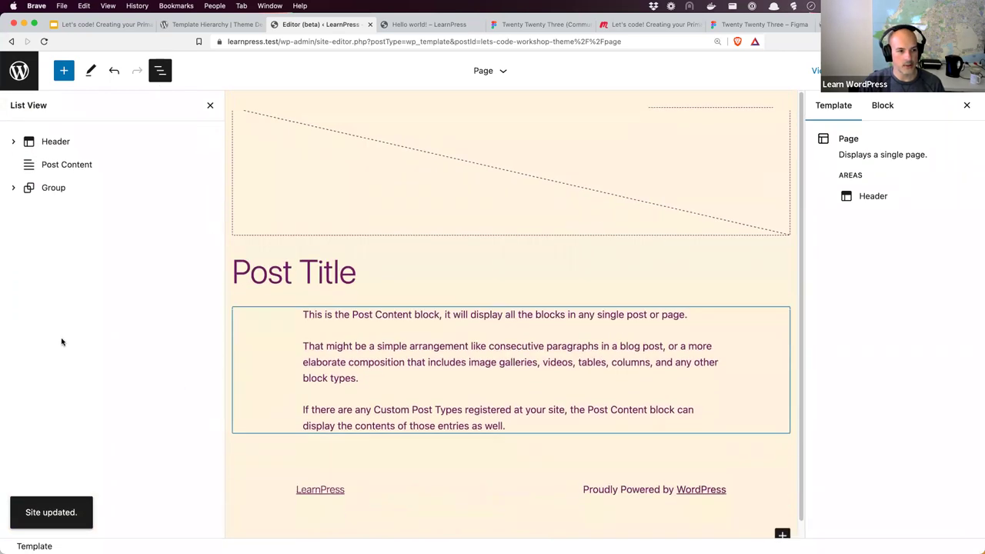
{"action": "left_click", "coordinate": [208, 185]}
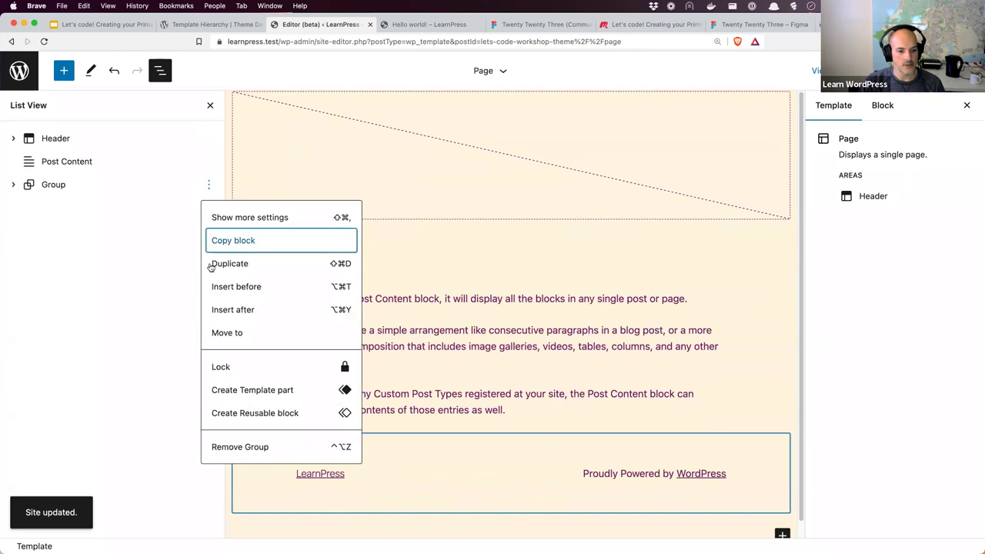
{"action": "left_click", "coordinate": [227, 447]}
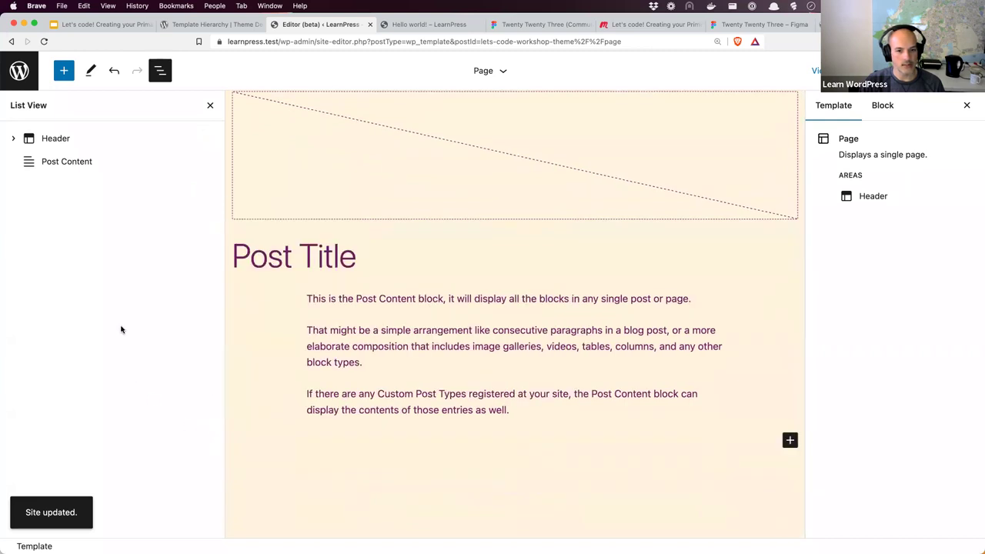
Inspect the Groups nested in the Header template part, and reopen the Page template with its block list shown
{"action": "left_click", "coordinate": [13, 139]}
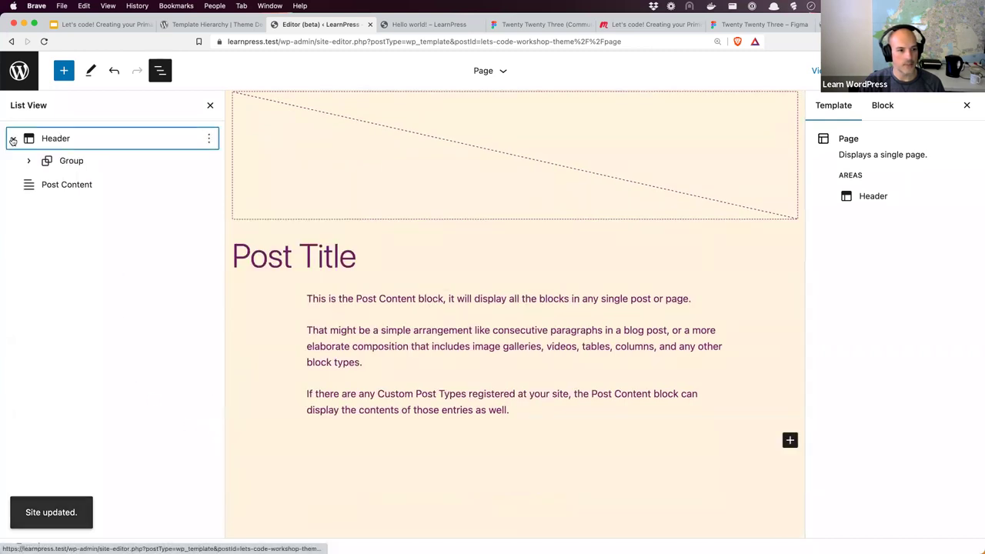
{"action": "left_click", "coordinate": [27, 162]}
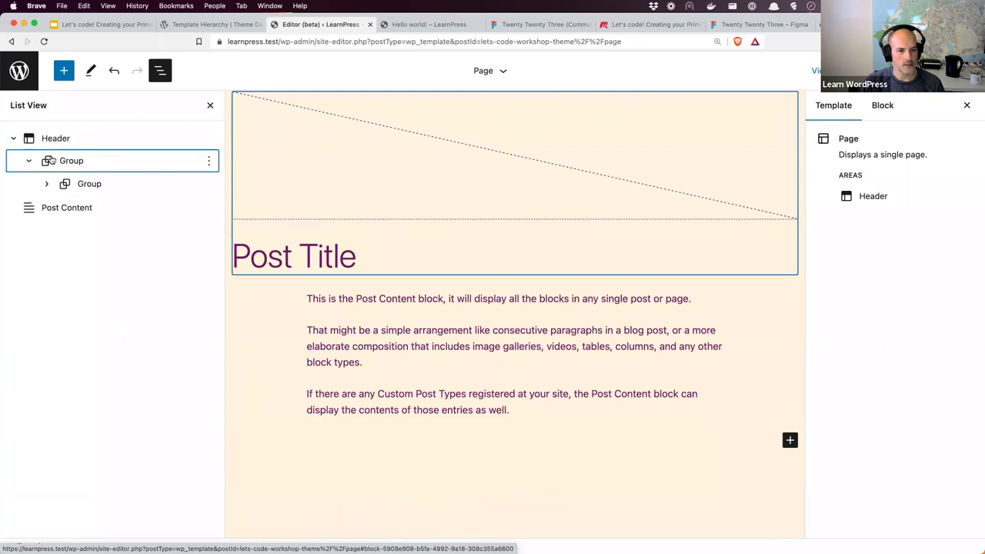
{"action": "left_click", "coordinate": [56, 140]}
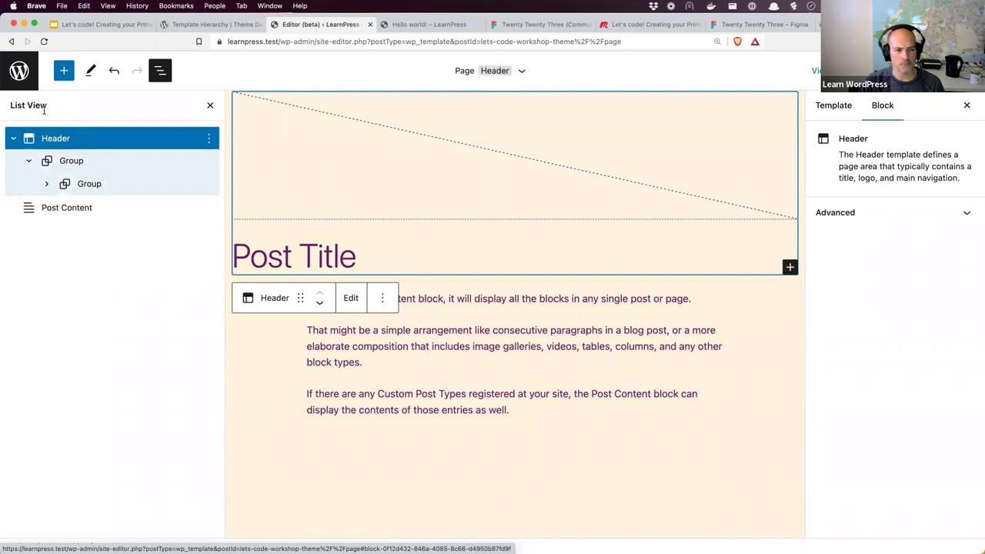
{"action": "left_click", "coordinate": [20, 70]}
{"action": "left_click", "coordinate": [110, 228]}
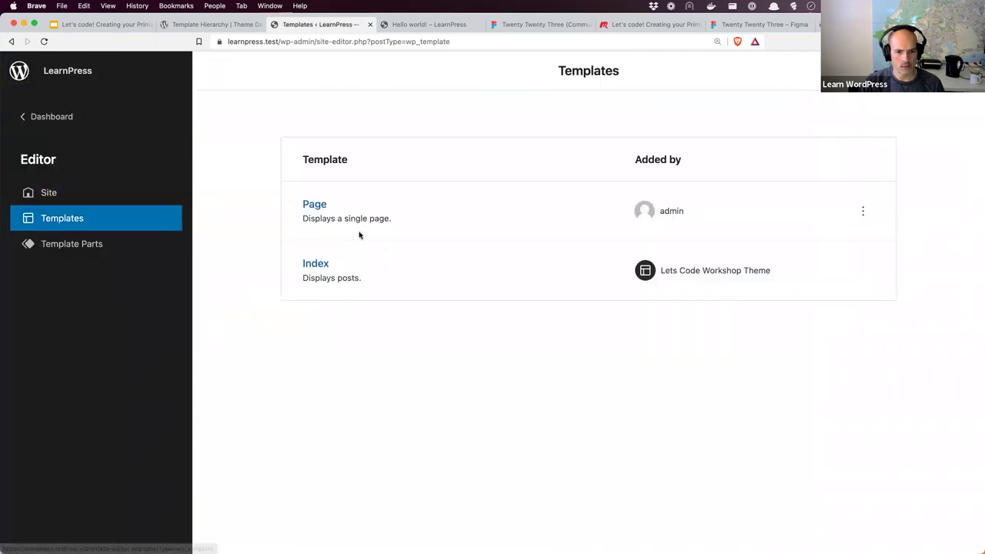
{"action": "left_click", "coordinate": [315, 206]}
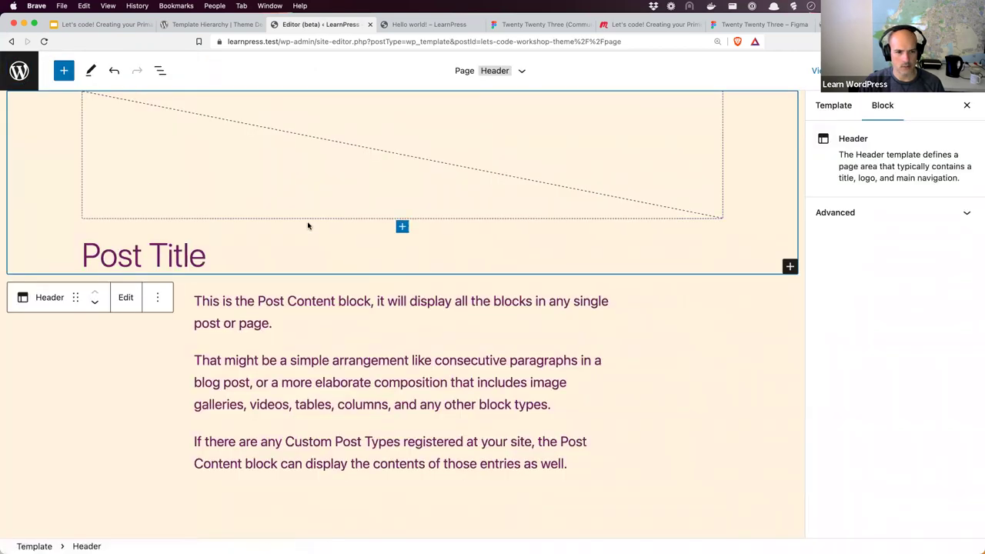
{"action": "left_click", "coordinate": [160, 70]}
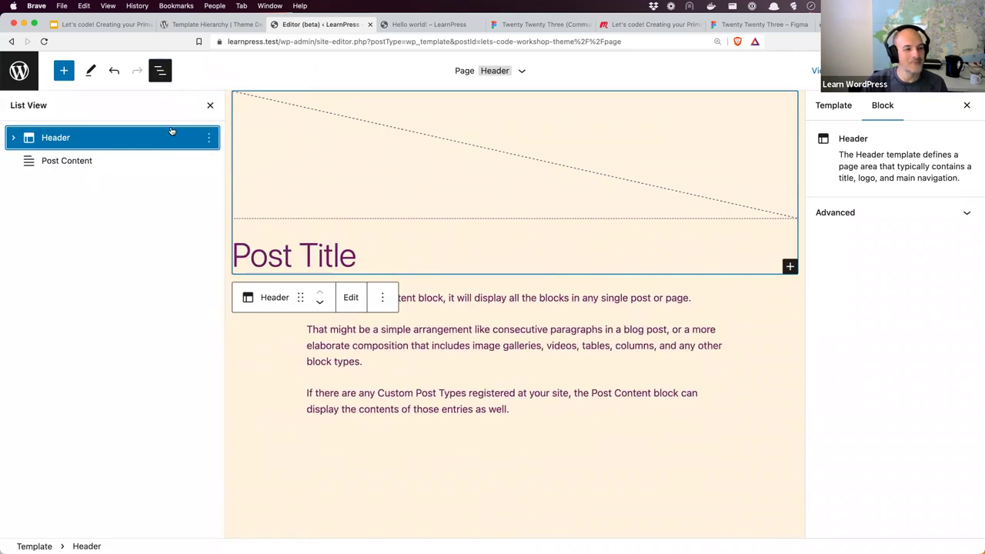
Insert a Header block above the current Header in the Page template, using the existing "Header" template part
{"action": "left_click", "coordinate": [209, 139]}
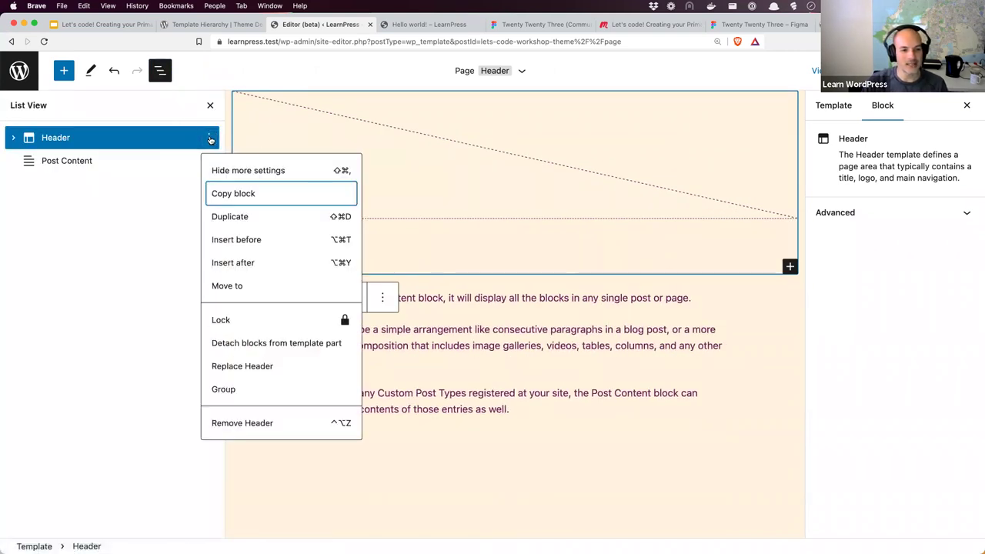
{"action": "left_click", "coordinate": [241, 240]}
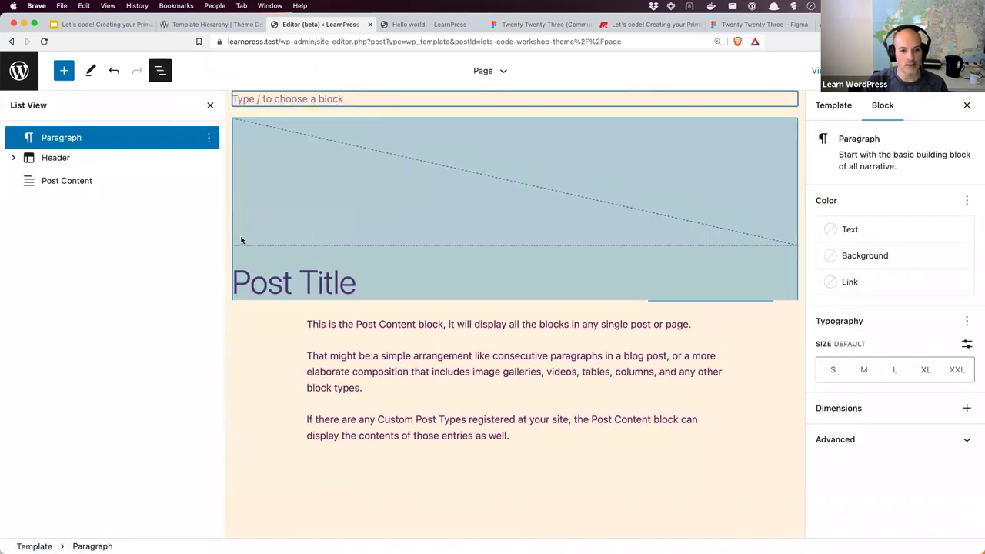
{"action": "type", "text": "/template"}
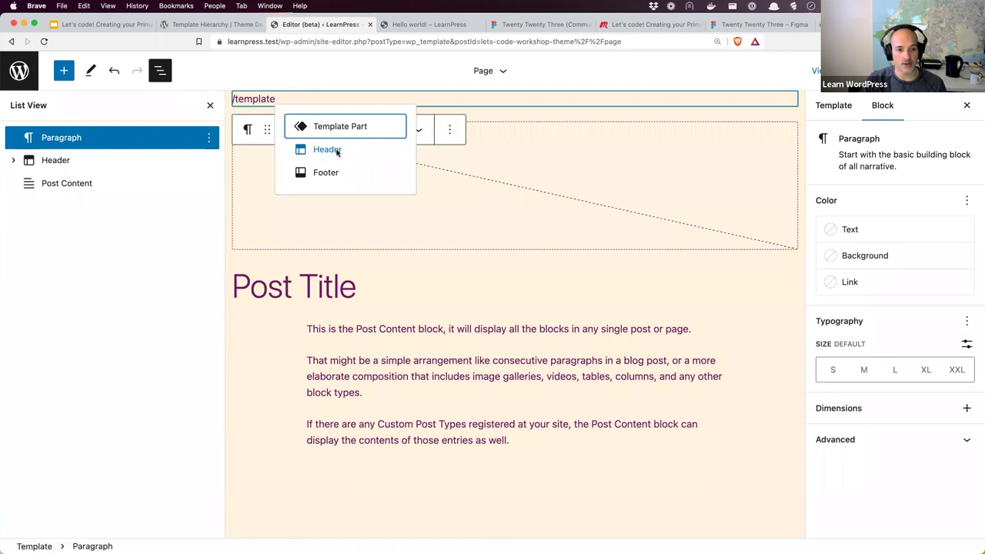
{"action": "left_click", "coordinate": [336, 152]}
{"action": "left_click", "coordinate": [280, 178]}
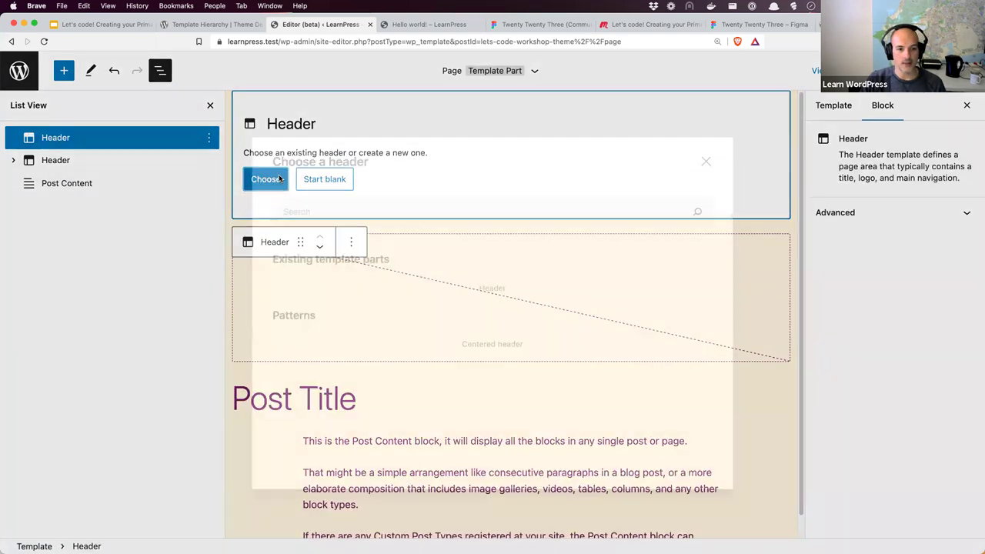
{"action": "left_click", "coordinate": [491, 324]}
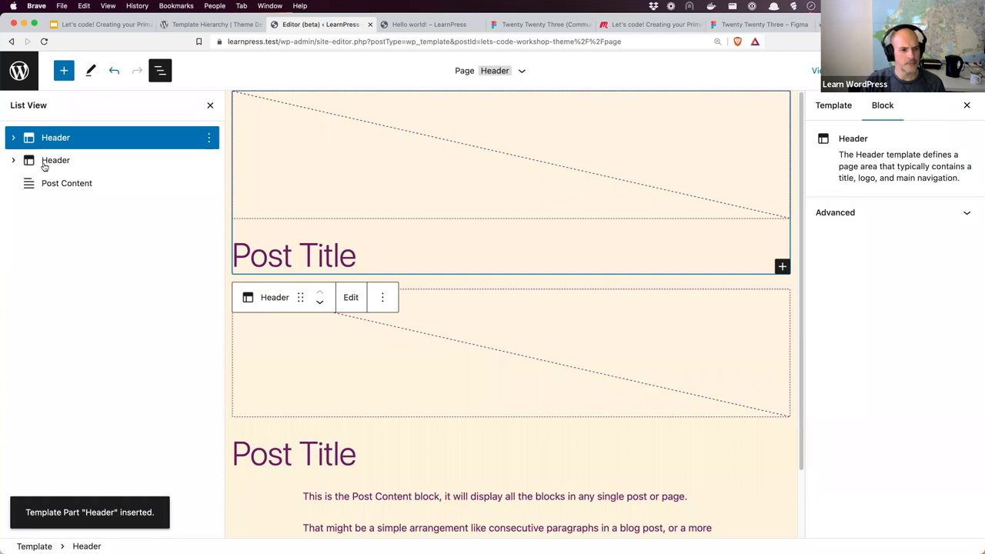
Reload the Page template in the site editor
{"action": "left_click", "coordinate": [631, 42]}
{"action": "key", "text": "Return"}
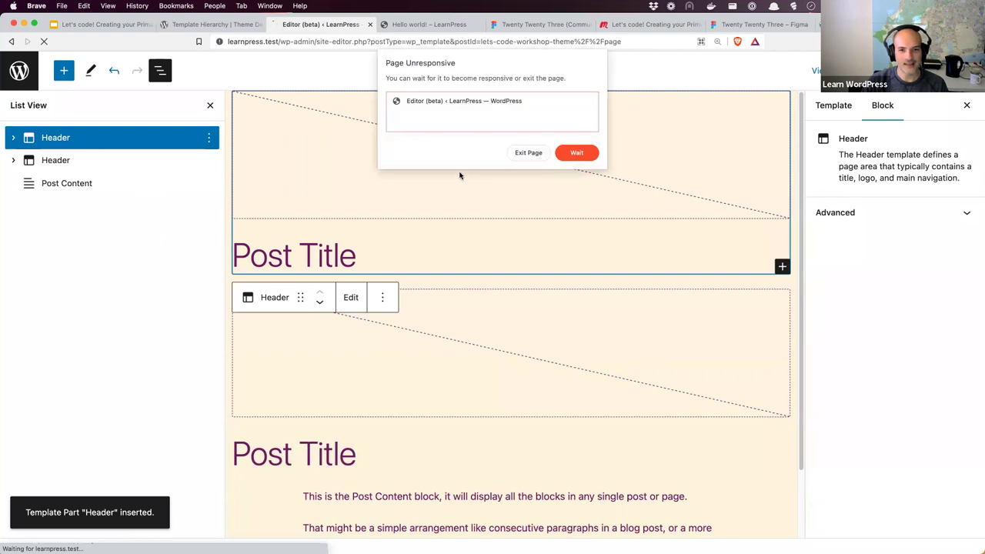
Wait for the unresponsive editor and try to load learnpress.test/wp-admin/site-editor.php without its query parameters
{"action": "left_click", "coordinate": [576, 152]}
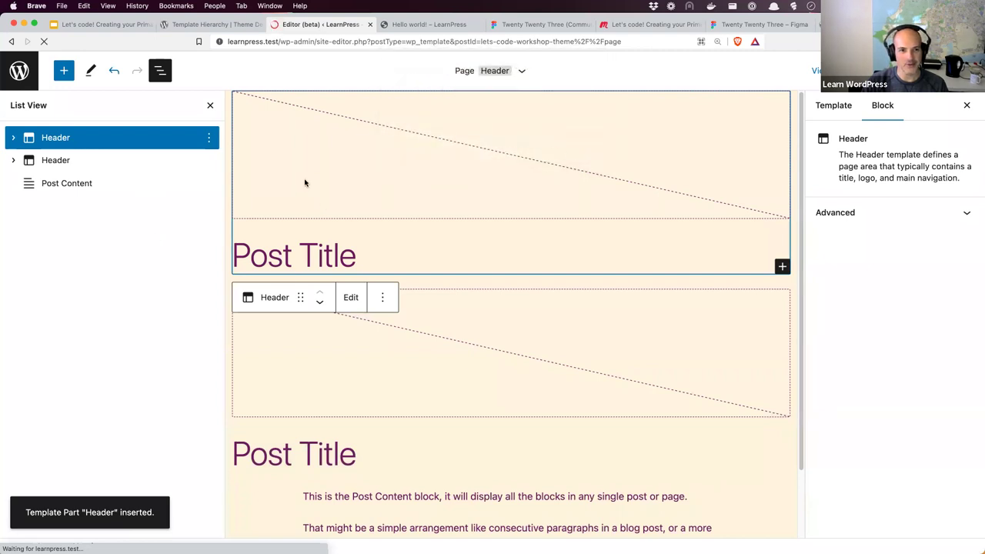
{"action": "left_click", "coordinate": [342, 43]}
{"action": "left_click", "coordinate": [366, 41]}
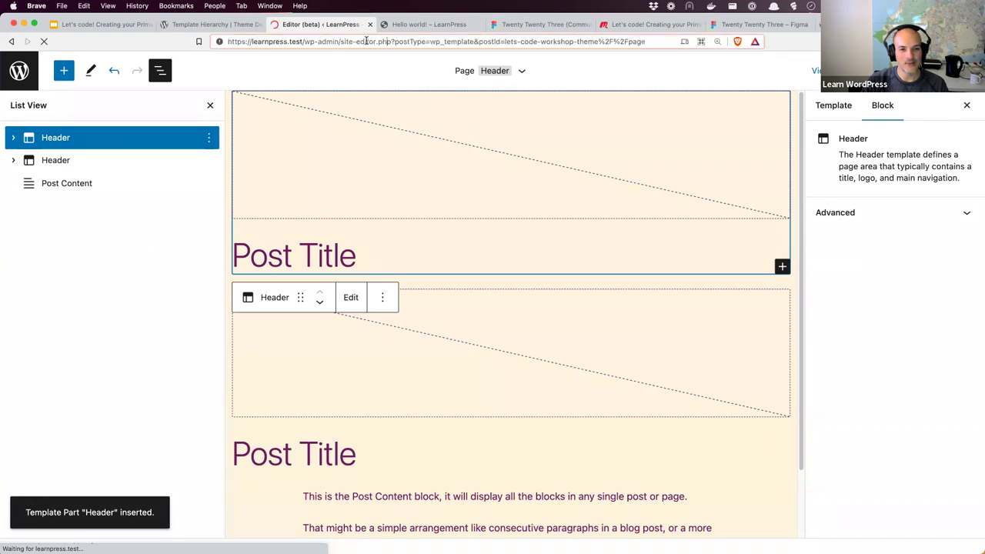
{"action": "left_click_drag", "start_coordinate": [391, 41], "coordinate": [677, 40]}
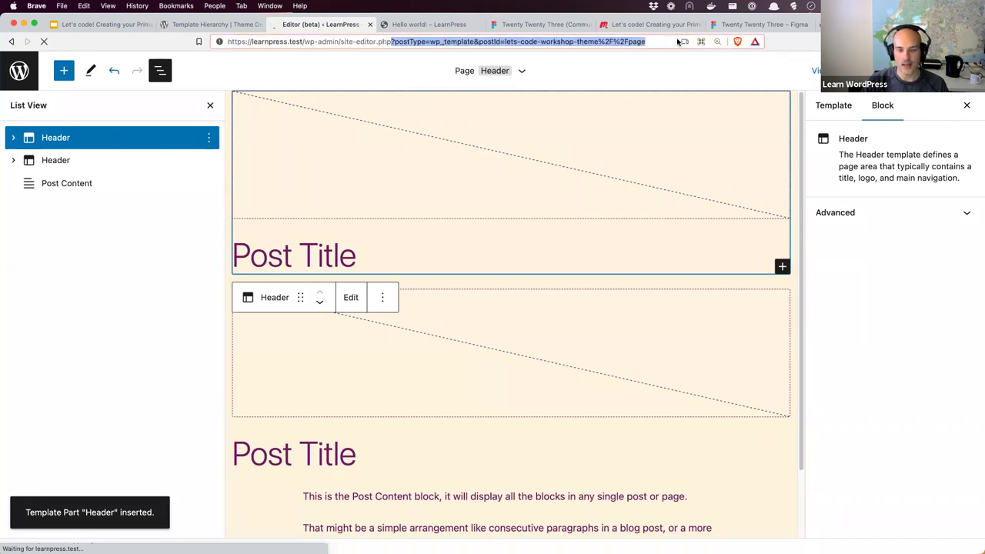
{"action": "key", "text": "BackSpace"}
{"action": "key", "text": "Return"}
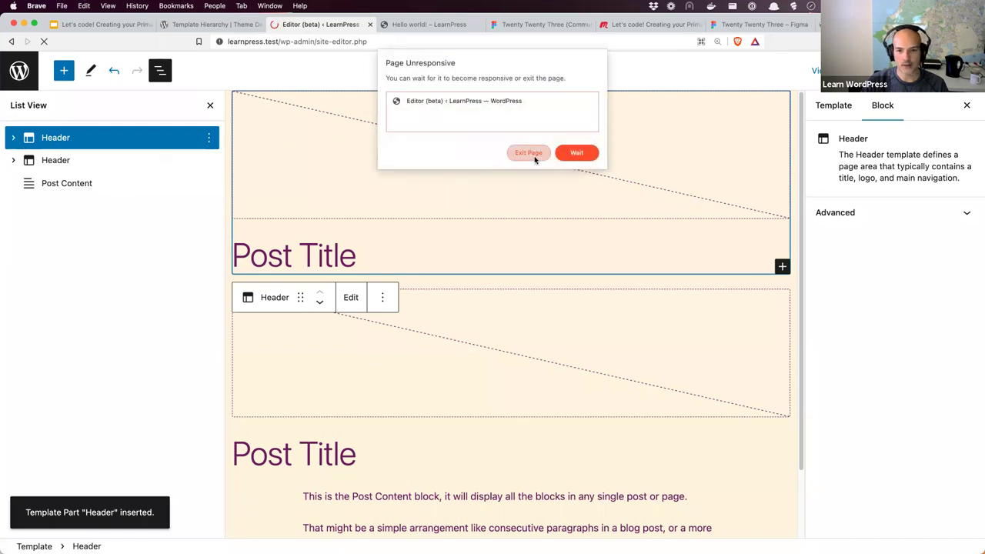
Exit the unresponsive editor page and load the admin dashboard at learnpress.test/wp-admin/
{"action": "left_click", "coordinate": [534, 156]}
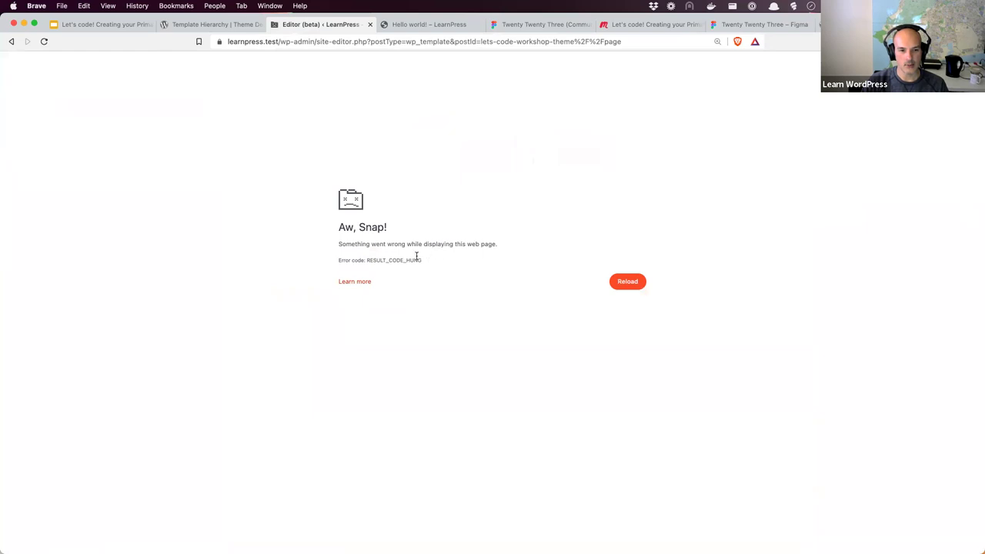
{"action": "left_click_drag", "start_coordinate": [316, 41], "coordinate": [703, 40]}
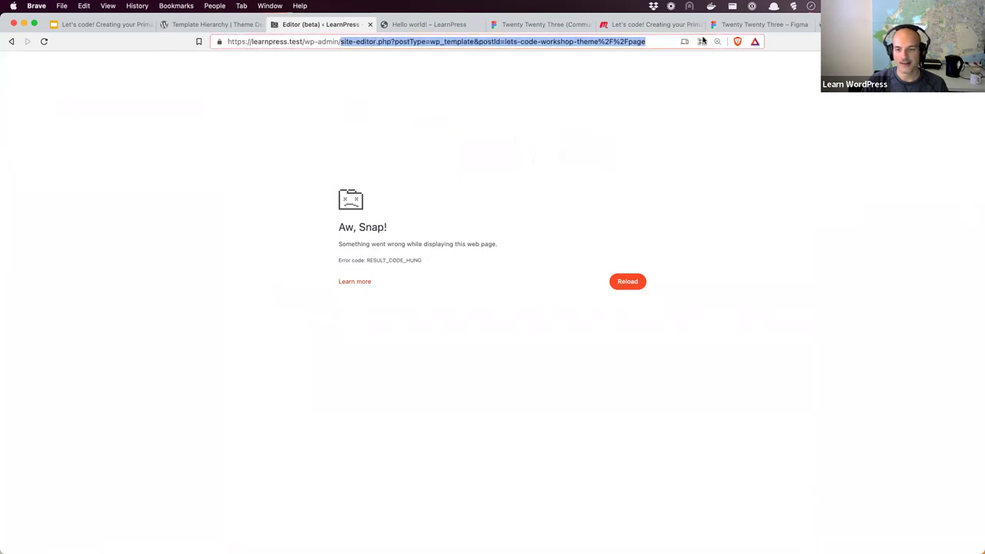
{"action": "key", "text": "BackSpace"}
{"action": "key", "text": "Return"}
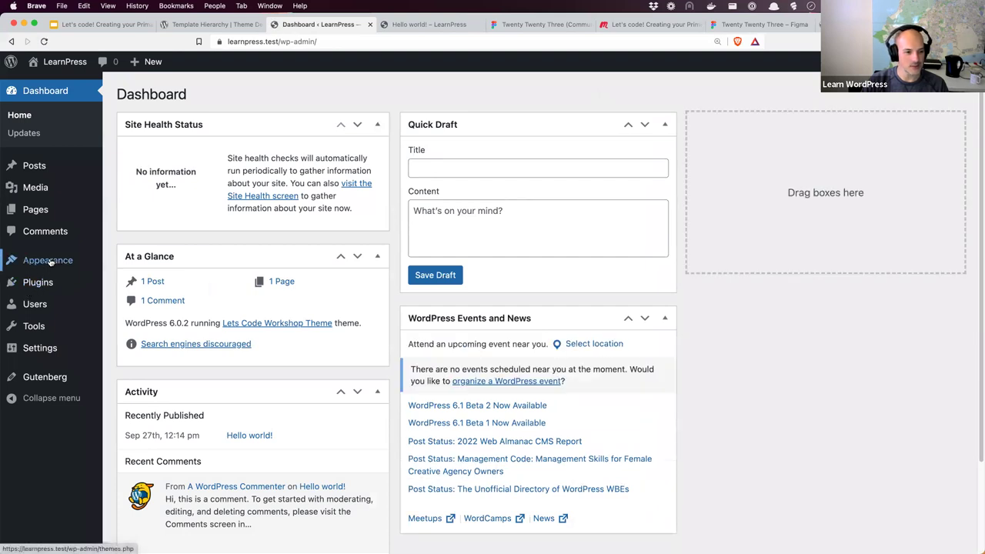
Open the site editor's list of template parts and delete the Header template part
{"action": "mouse_move", "coordinate": [53, 260]}
{"action": "left_click", "coordinate": [128, 280]}
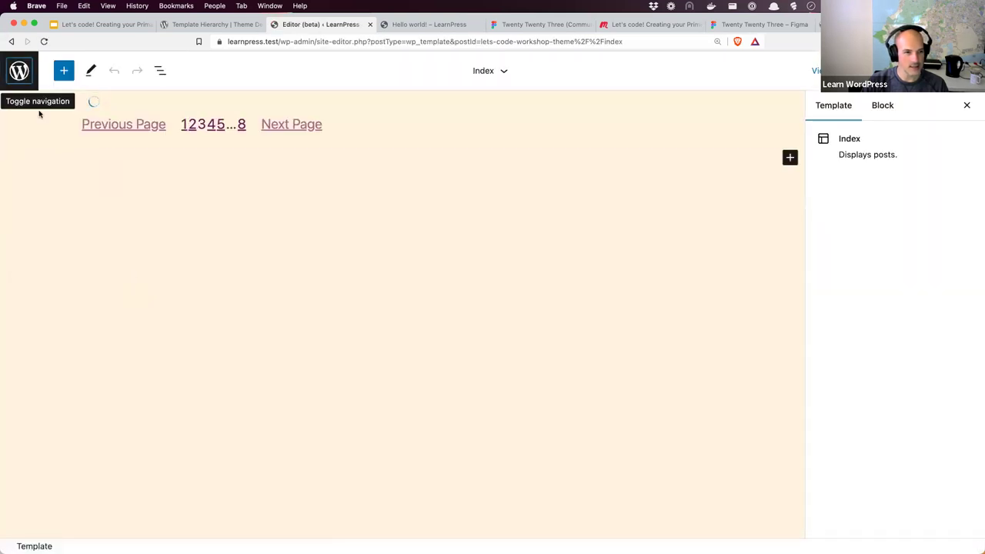
{"action": "left_click", "coordinate": [27, 80]}
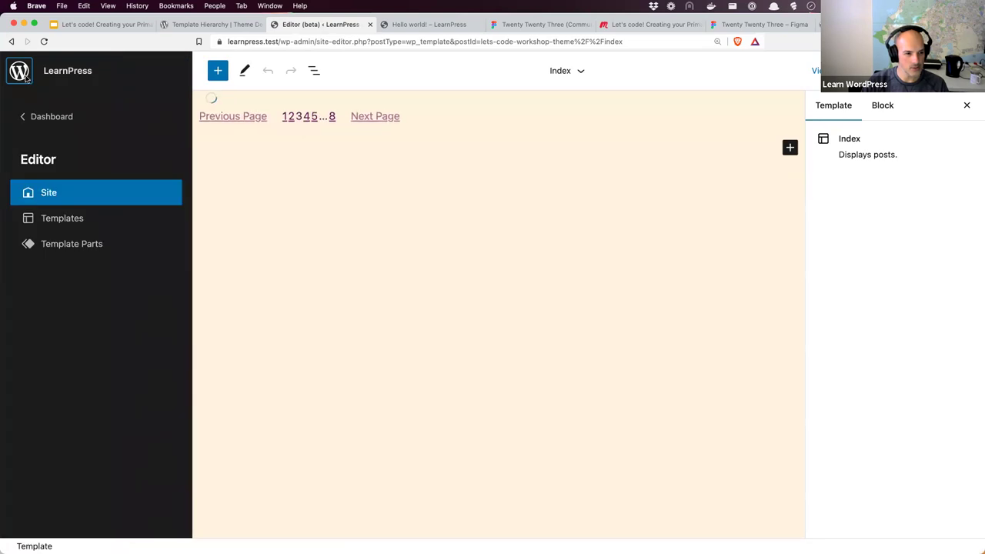
{"action": "left_click", "coordinate": [68, 244]}
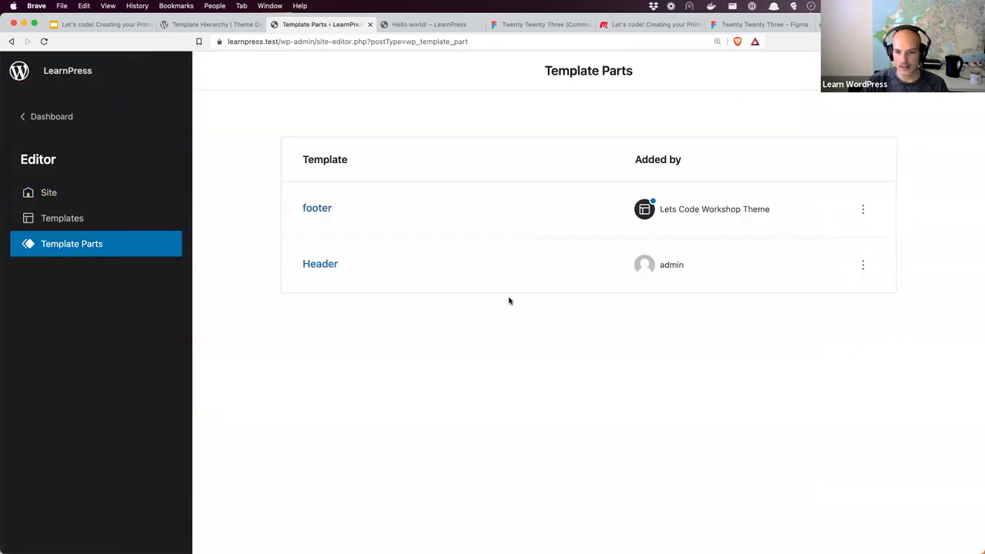
{"action": "left_click", "coordinate": [863, 265]}
{"action": "left_click", "coordinate": [873, 298]}
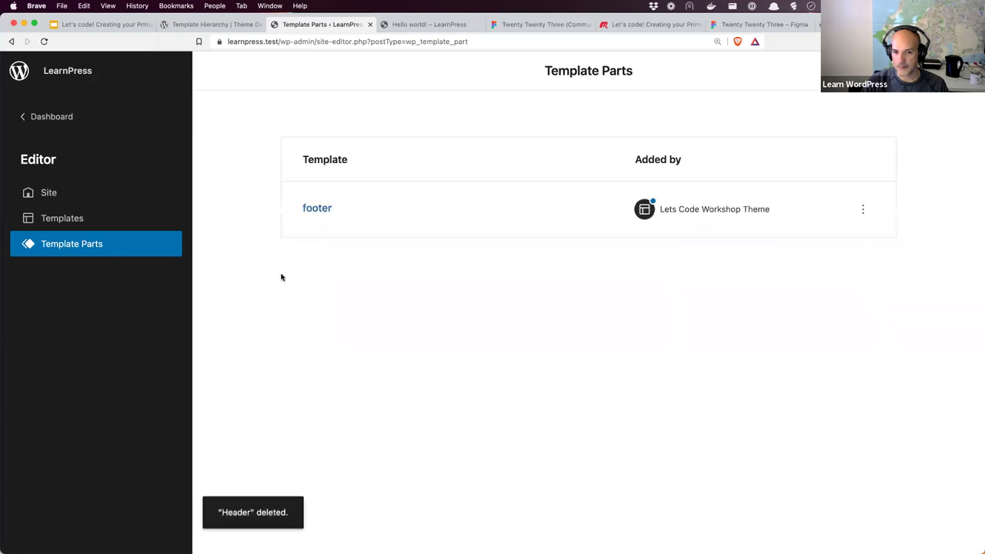
Open the Page template and remove the block of the deleted header template part
{"action": "left_click", "coordinate": [63, 220]}
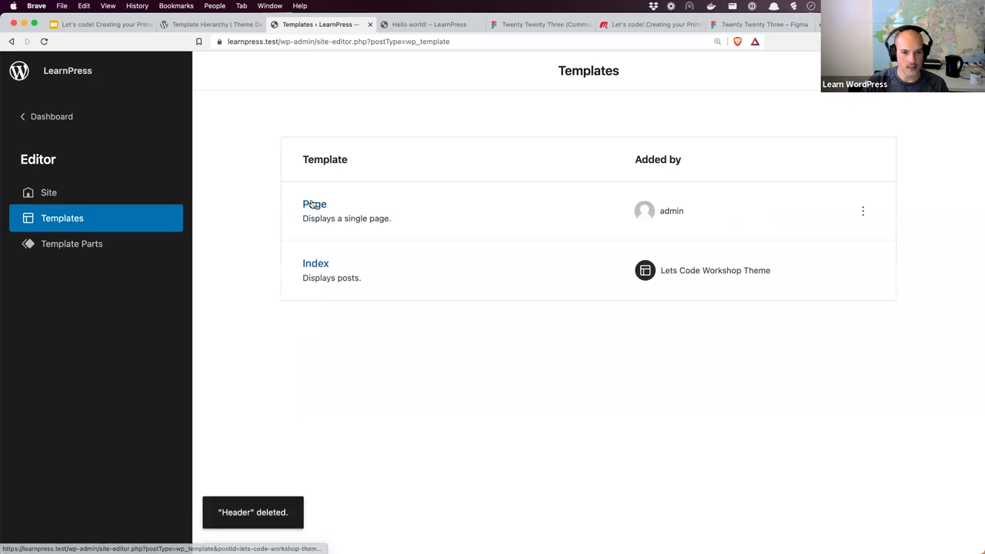
{"action": "left_click", "coordinate": [313, 204]}
{"action": "left_click", "coordinate": [233, 206]}
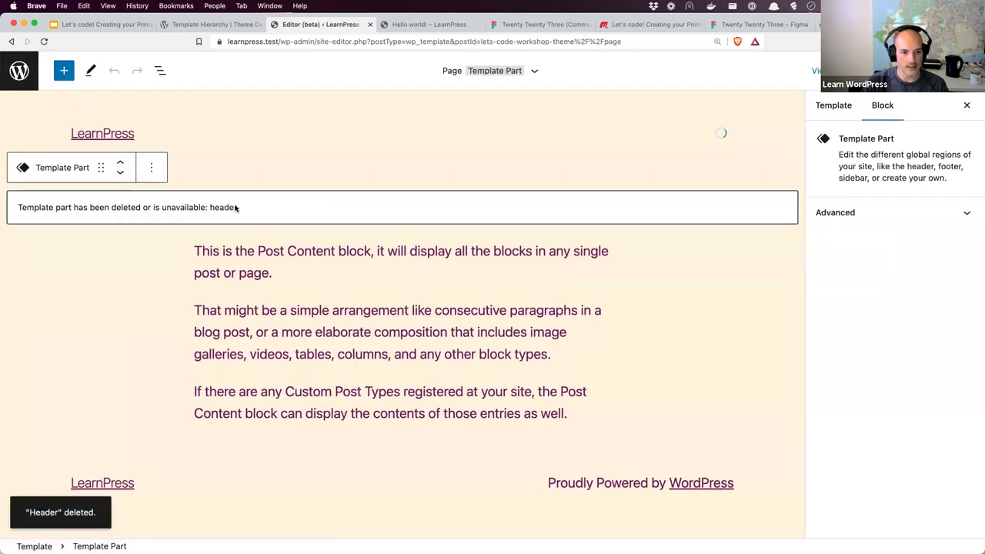
{"action": "left_click", "coordinate": [160, 178]}
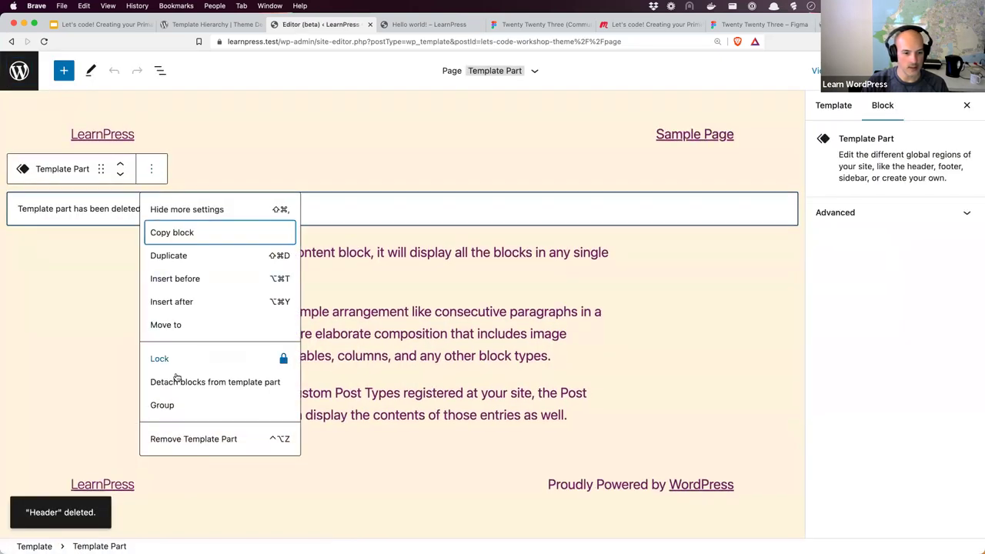
{"action": "left_click", "coordinate": [176, 438]}
Create a template part named Header, in the Header area, from the Group holding the site title and navigation
{"action": "left_click", "coordinate": [160, 70]}
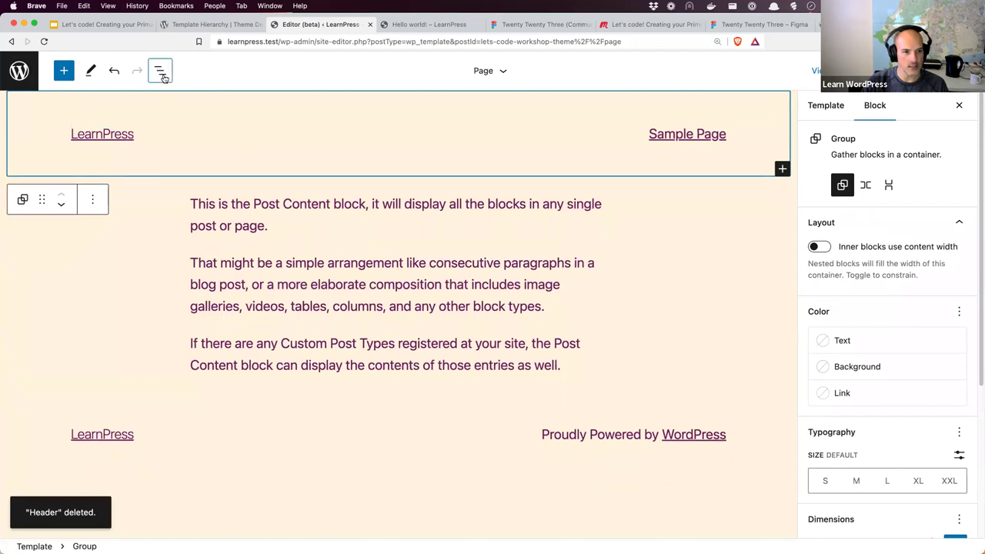
{"action": "left_click", "coordinate": [208, 139]}
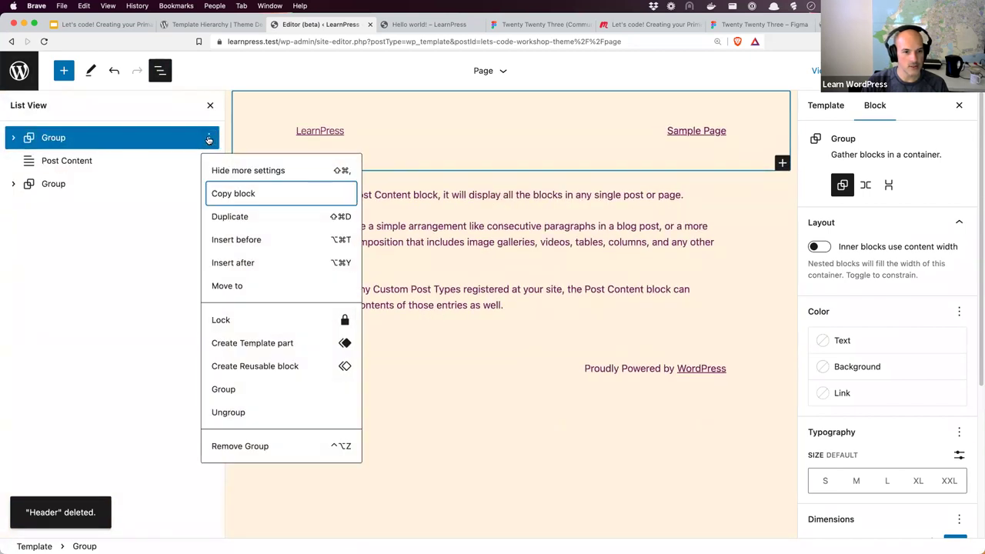
{"action": "left_click", "coordinate": [13, 137]}
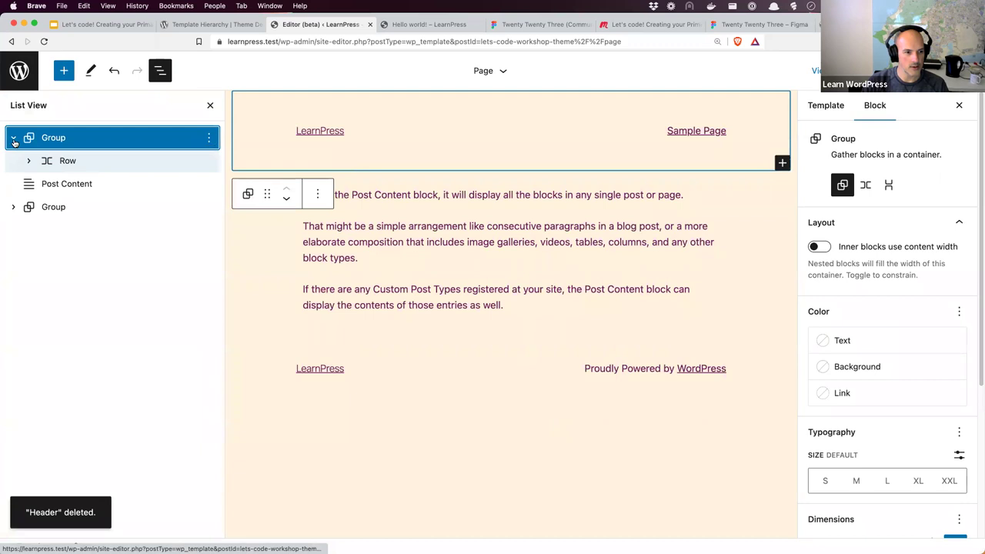
{"action": "left_click", "coordinate": [31, 161]}
{"action": "left_click", "coordinate": [209, 139]}
{"action": "left_click", "coordinate": [250, 344]}
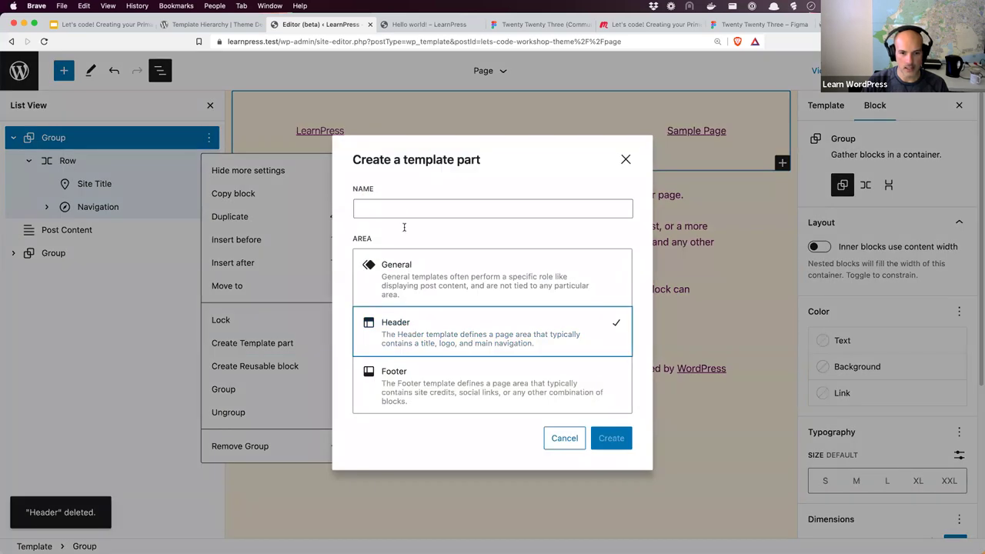
{"action": "left_click", "coordinate": [402, 209]}
{"action": "type", "text": "Header"}
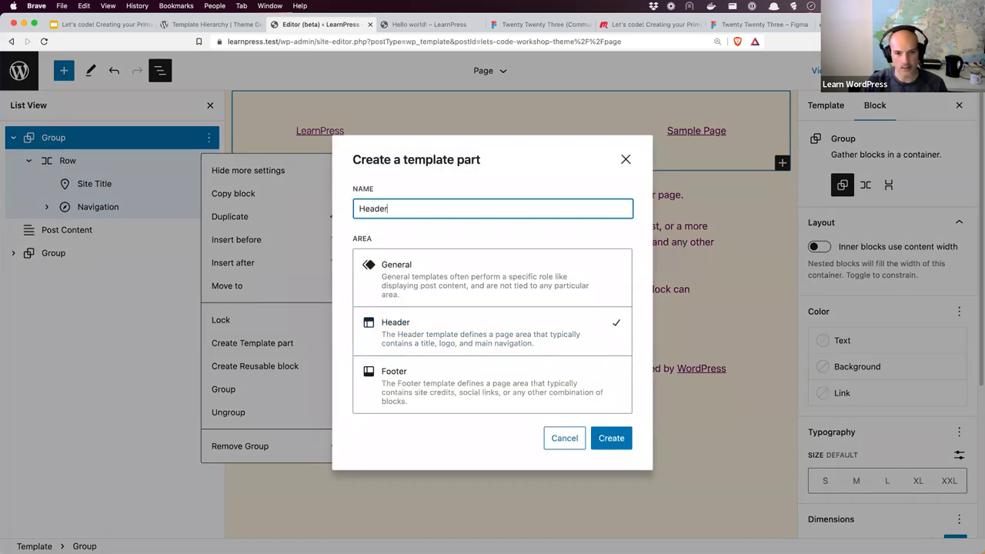
{"action": "left_click", "coordinate": [609, 438]}
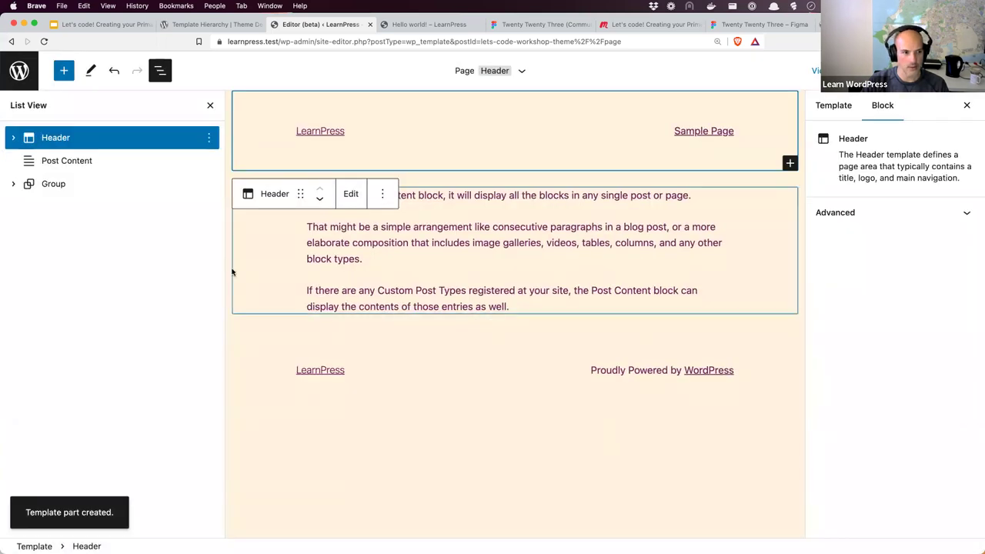
Copy the footer Group below the Post Content block and remove it from the Page template
{"action": "left_click", "coordinate": [13, 139]}
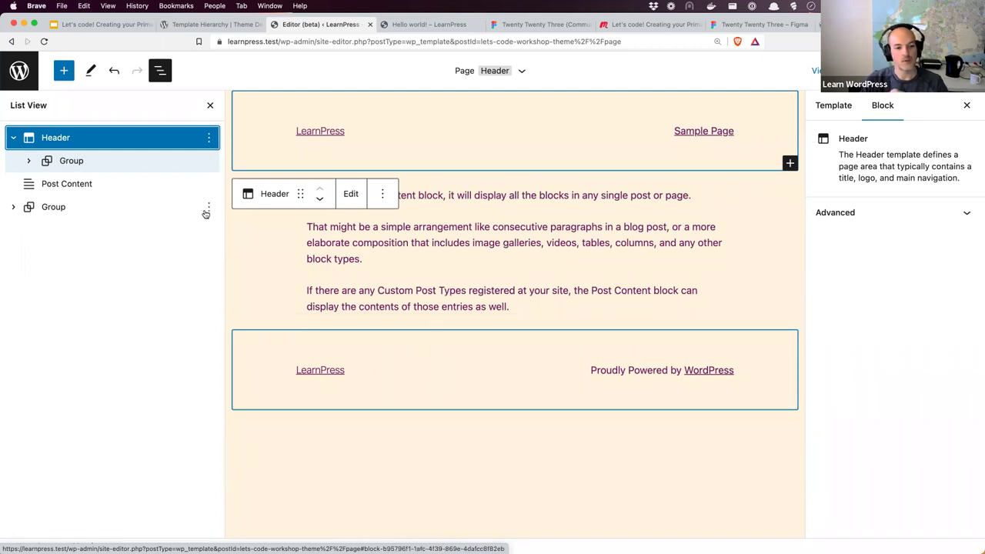
{"action": "left_click", "coordinate": [208, 208]}
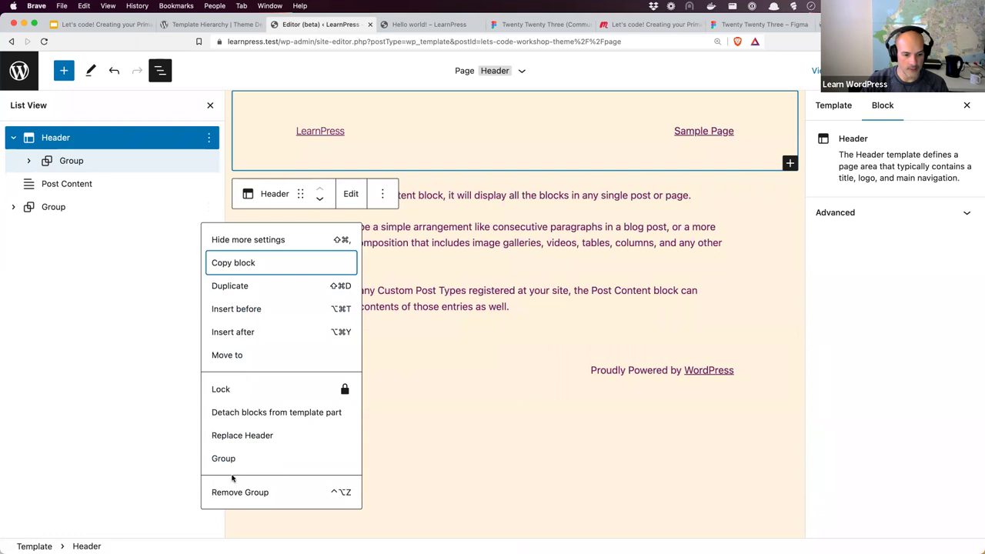
{"action": "left_click", "coordinate": [269, 264]}
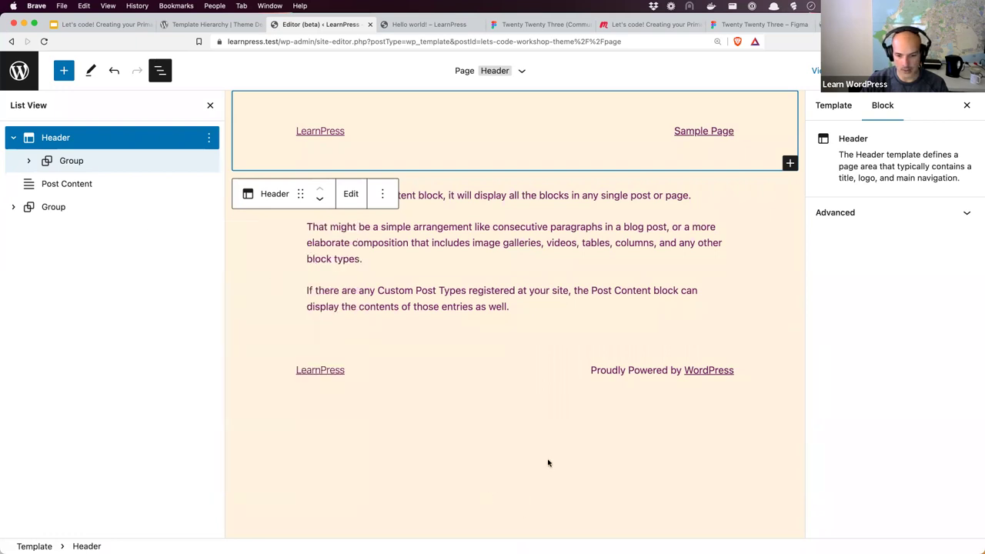
{"action": "left_click", "coordinate": [209, 207]}
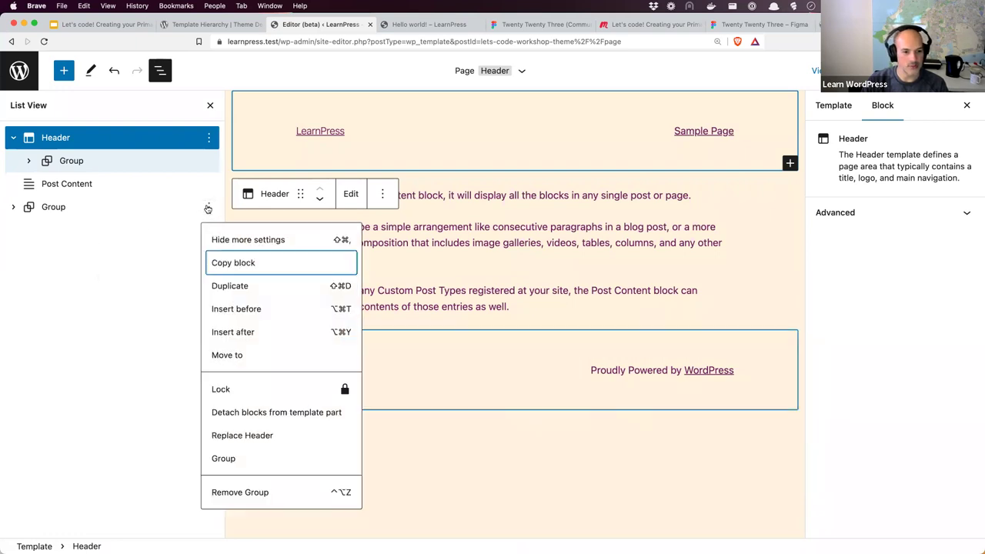
{"action": "left_click", "coordinate": [242, 492]}
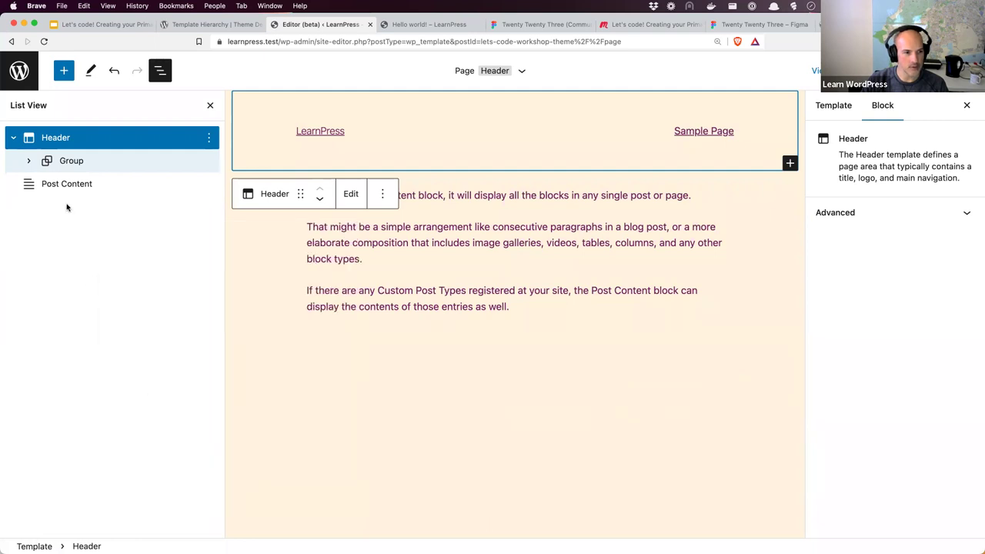
Insert a Template Part block after the Post Content block and choose the existing footer template part for it
{"action": "left_click", "coordinate": [208, 184]}
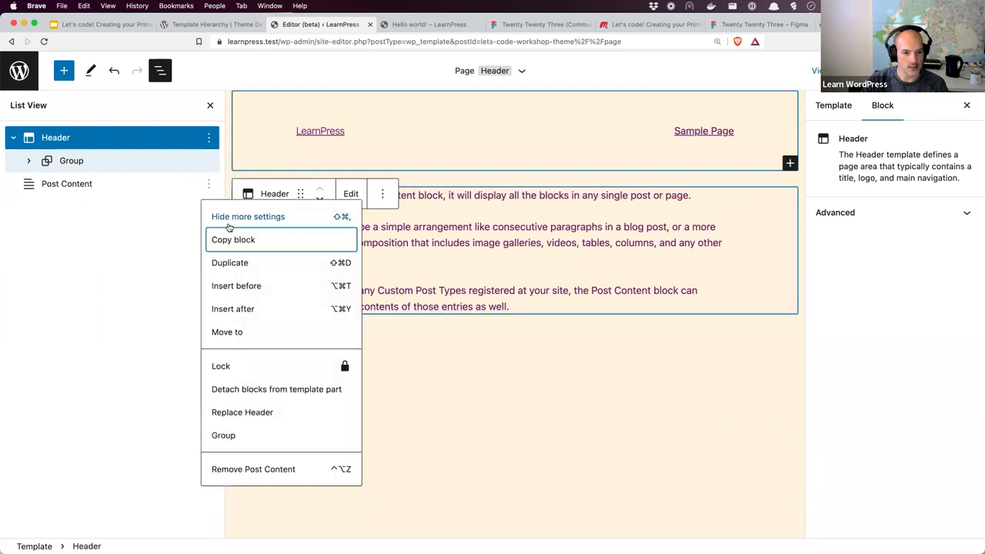
{"action": "left_click", "coordinate": [237, 308]}
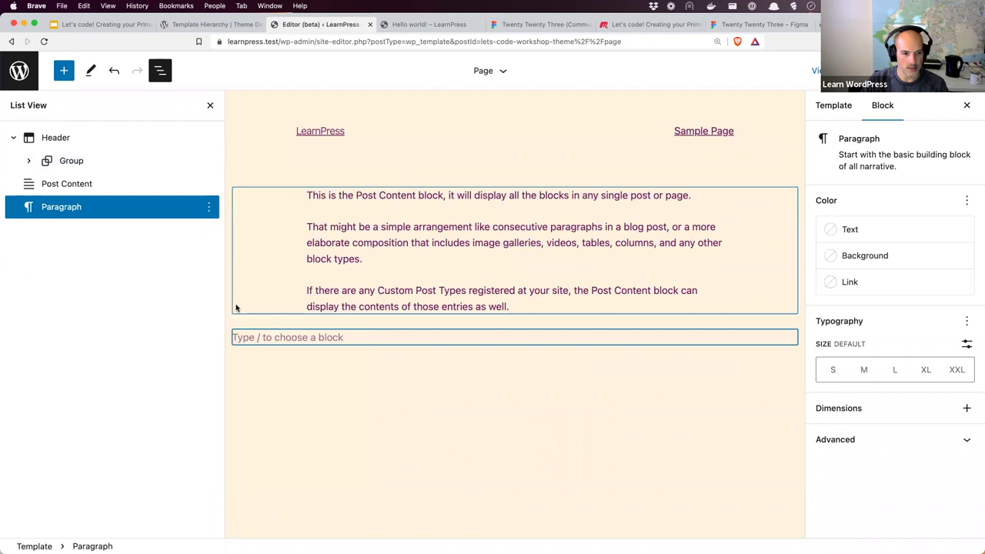
{"action": "type", "text": "/templ"}
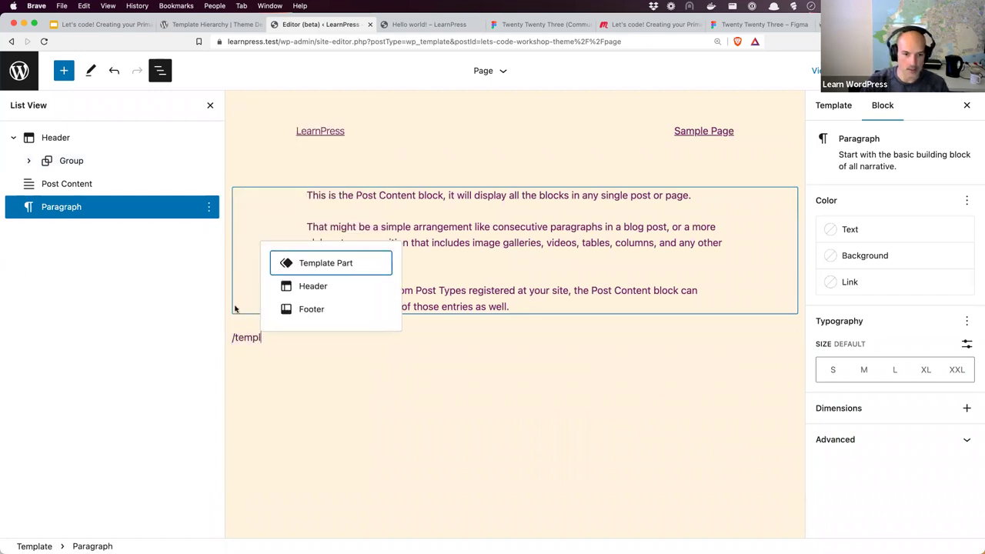
{"action": "left_click", "coordinate": [315, 267]}
{"action": "left_click", "coordinate": [276, 425]}
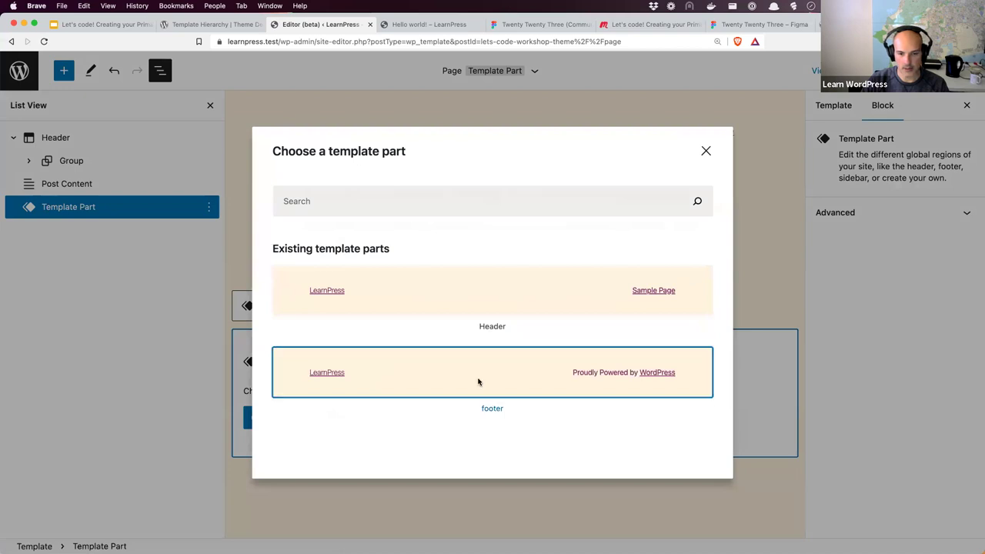
{"action": "left_click", "coordinate": [478, 382]}
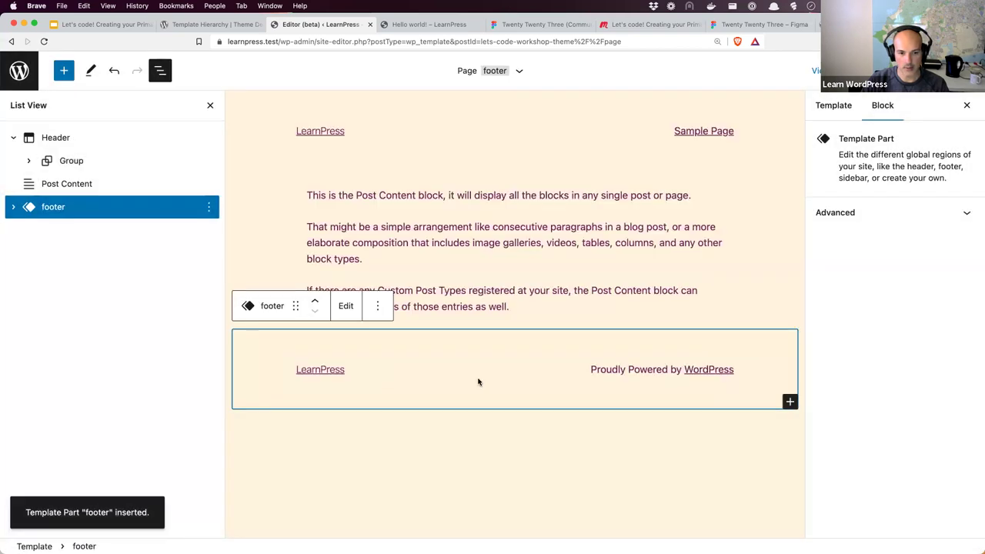
Examine the Post Content block and the blocks nested in the Header template part's Group
{"action": "left_click", "coordinate": [444, 208]}
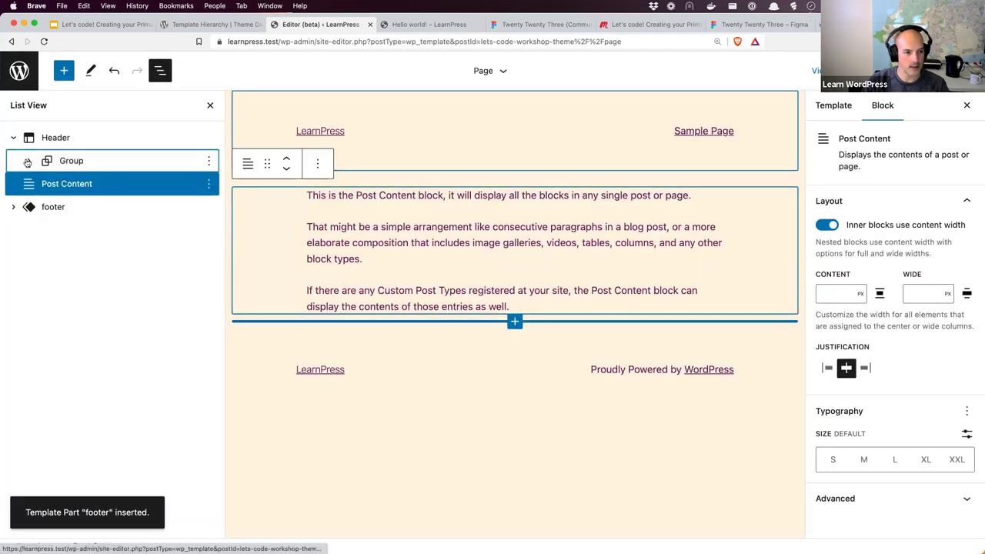
{"action": "left_click", "coordinate": [27, 162]}
{"action": "left_click", "coordinate": [47, 184]}
{"action": "left_click", "coordinate": [65, 161]}
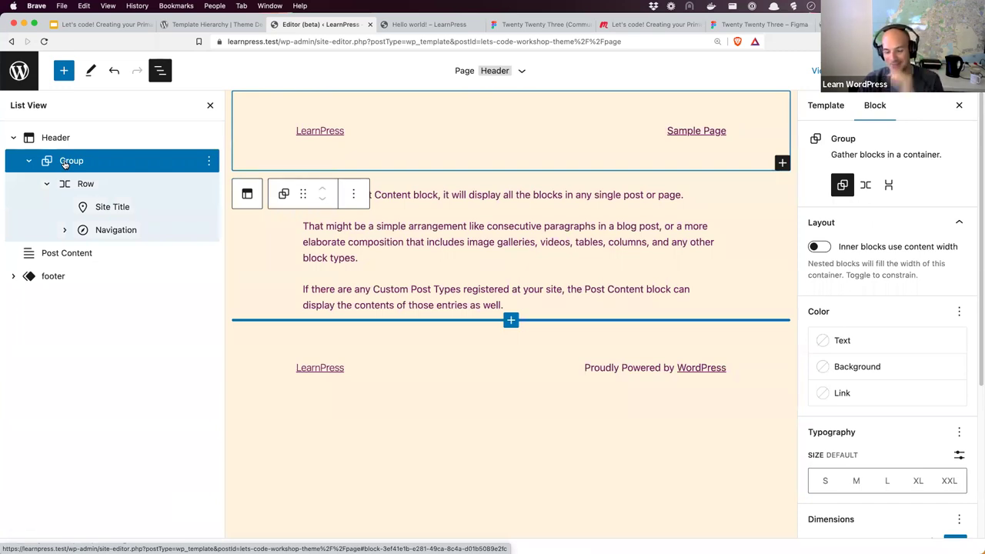
{"action": "left_click", "coordinate": [13, 139]}
{"action": "left_click", "coordinate": [13, 139]}
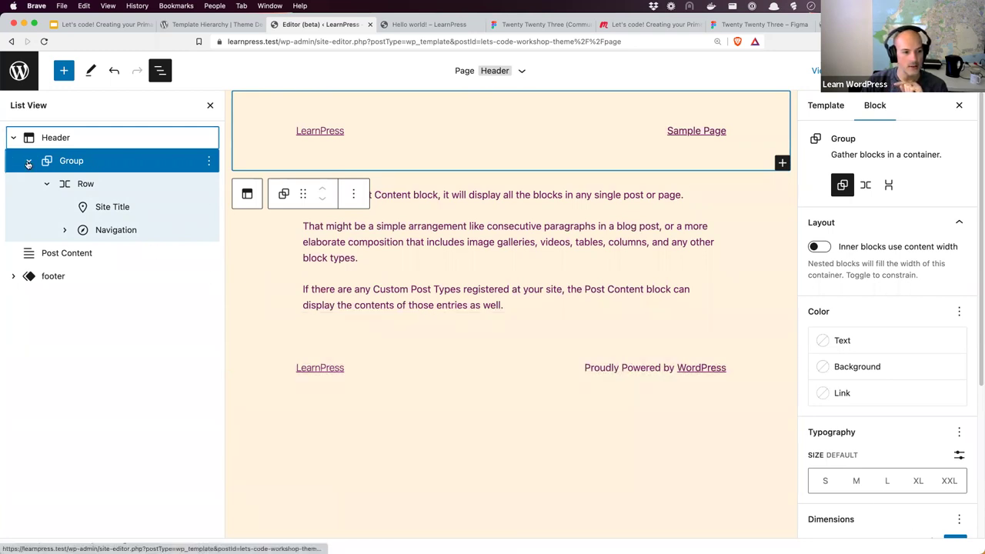
{"action": "left_click", "coordinate": [28, 162]}
{"action": "left_click", "coordinate": [28, 162]}
{"action": "left_click", "coordinate": [28, 163]}
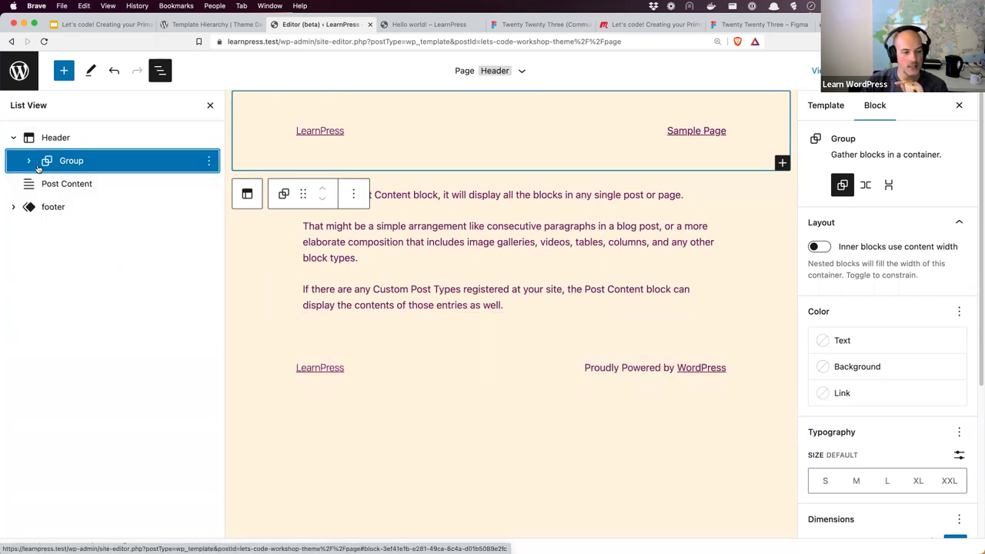
Insert a Group block after the existing Group in the Header template part and add a Post Featured Image block inside it
{"action": "left_click", "coordinate": [209, 161]}
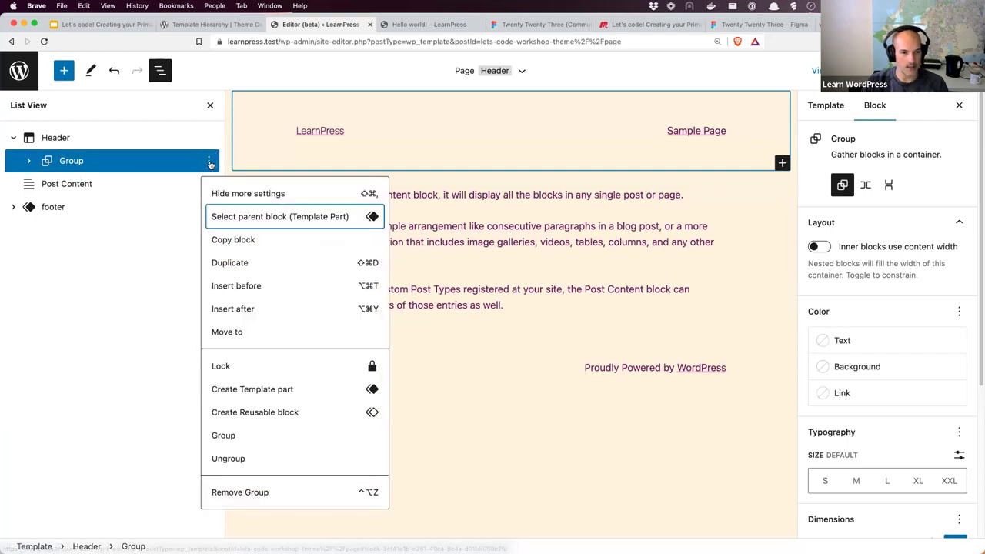
{"action": "left_click", "coordinate": [245, 308]}
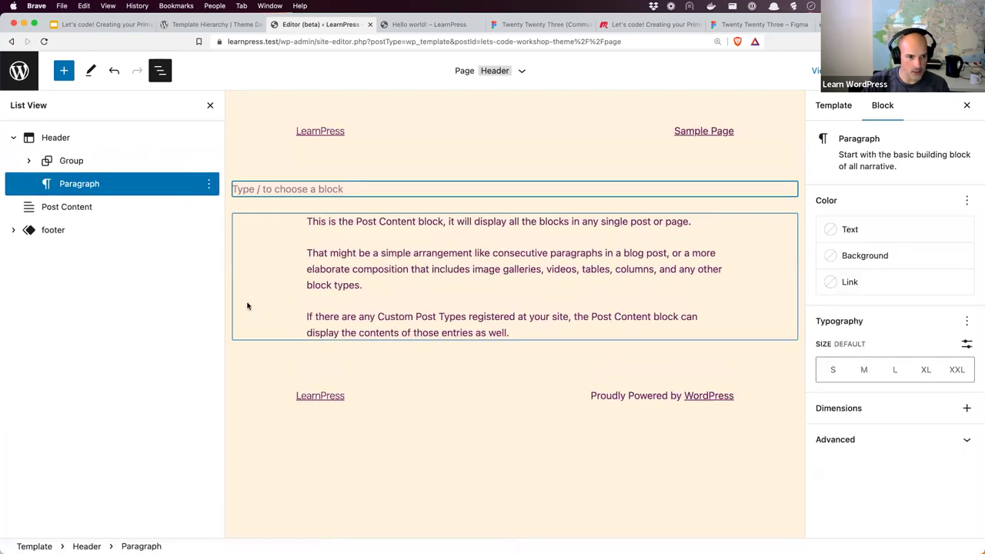
{"action": "type", "text": "/Grou"}
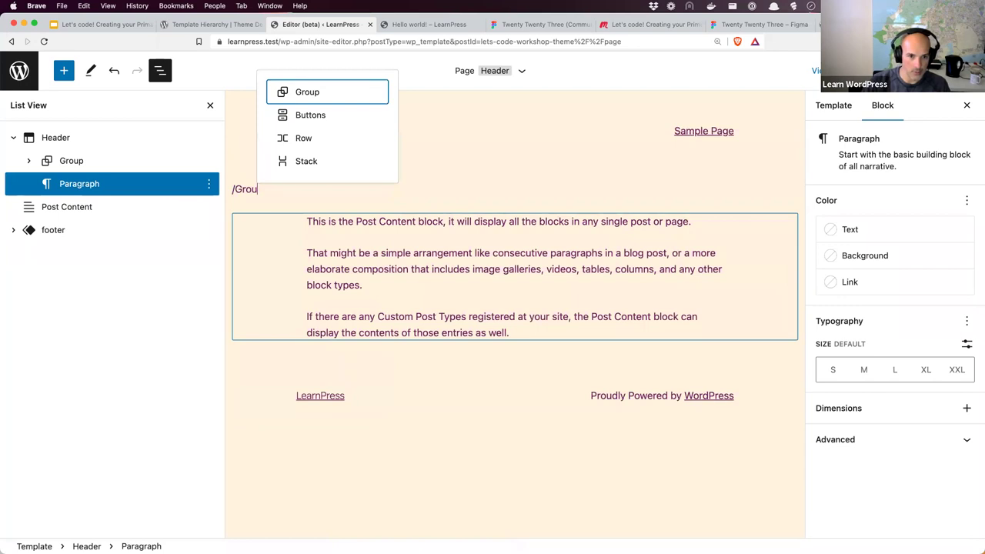
{"action": "left_click", "coordinate": [305, 95]}
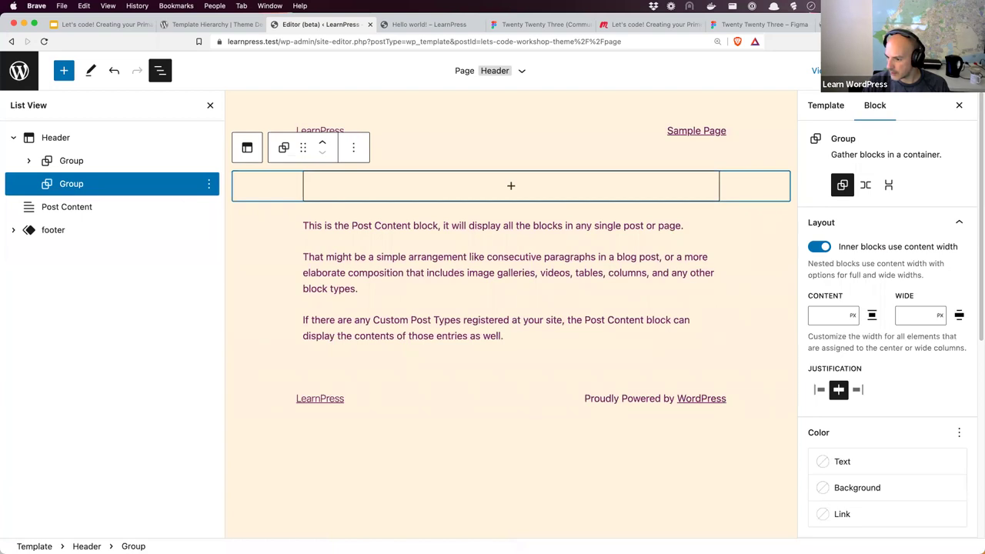
{"action": "left_click", "coordinate": [511, 185]}
{"action": "type", "text": "featured"}
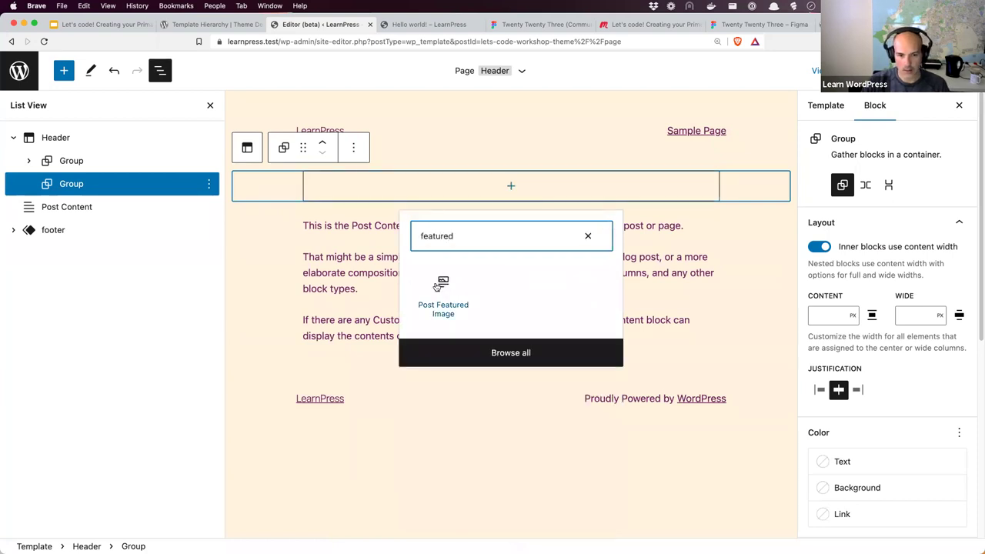
{"action": "left_click", "coordinate": [436, 287]}
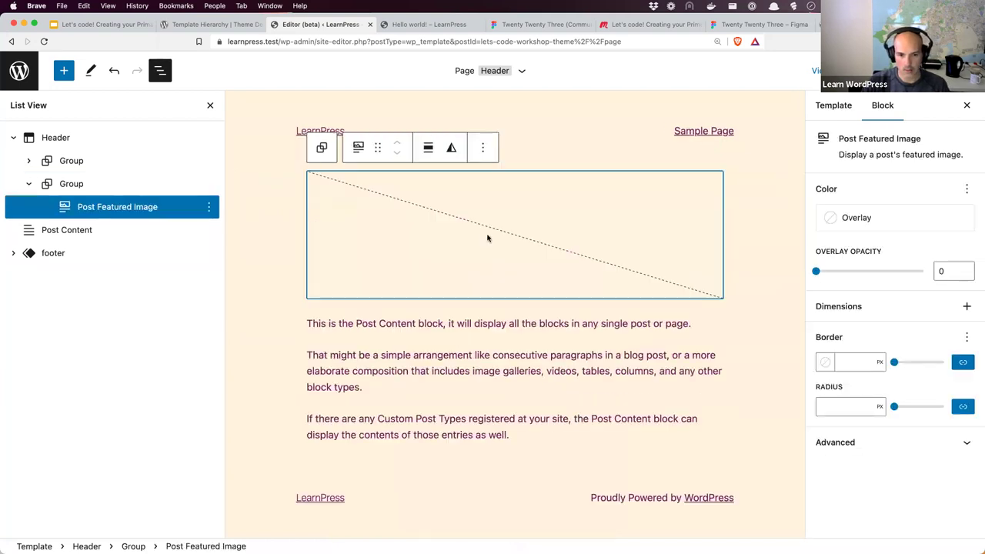
Insert a Post Title block after the Post Featured Image in the new Group
{"action": "left_click", "coordinate": [212, 206]}
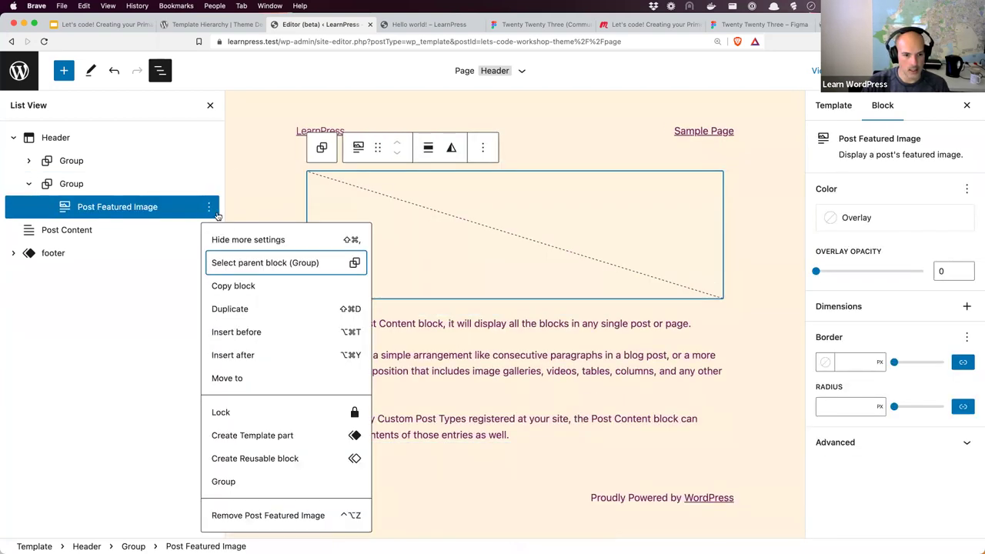
{"action": "left_click", "coordinate": [249, 358]}
{"action": "type", "text": "postti"}
{"action": "key", "text": "BackSpace"}
{"action": "key", "text": "BackSpace"}
{"action": "key", "text": "BackSpace"}
{"action": "key", "text": "BackSpace"}
{"action": "key", "text": "BackSpace"}
{"action": "key", "text": "BackSpace"}
{"action": "type", "text": "/post title"}
{"action": "left_click", "coordinate": [390, 295]}
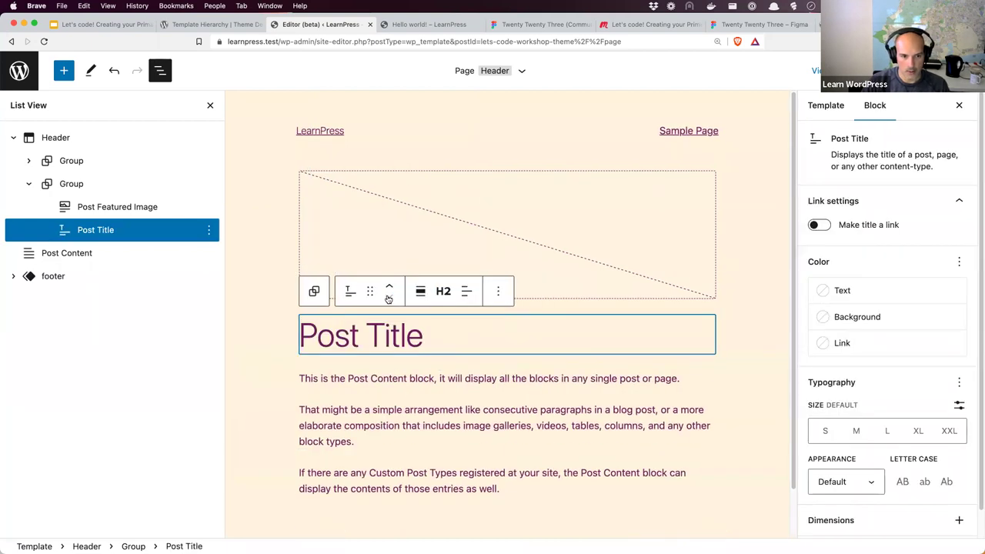
Set the Post Featured Image and the Post Title in the new Group to wide width
{"action": "left_click", "coordinate": [314, 291]}
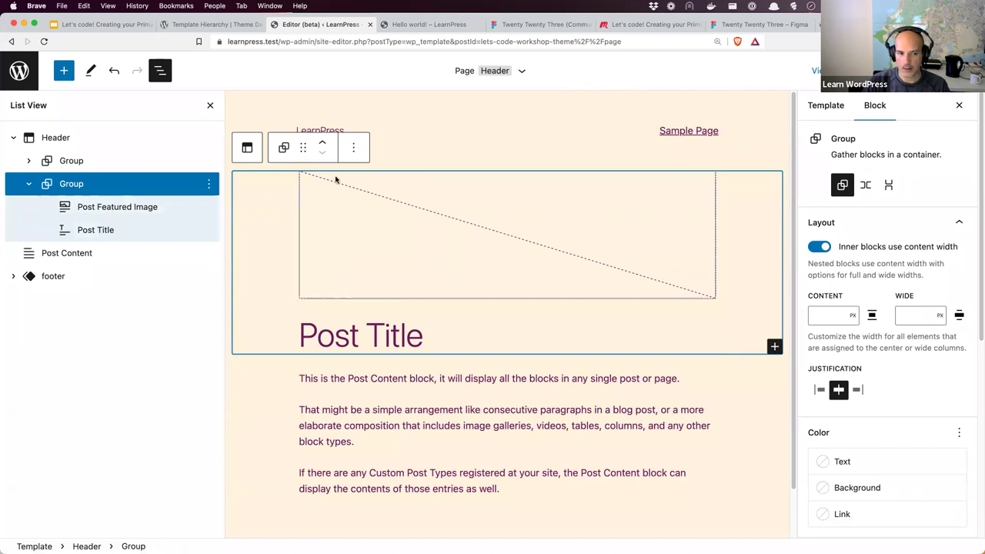
{"action": "left_click", "coordinate": [78, 189]}
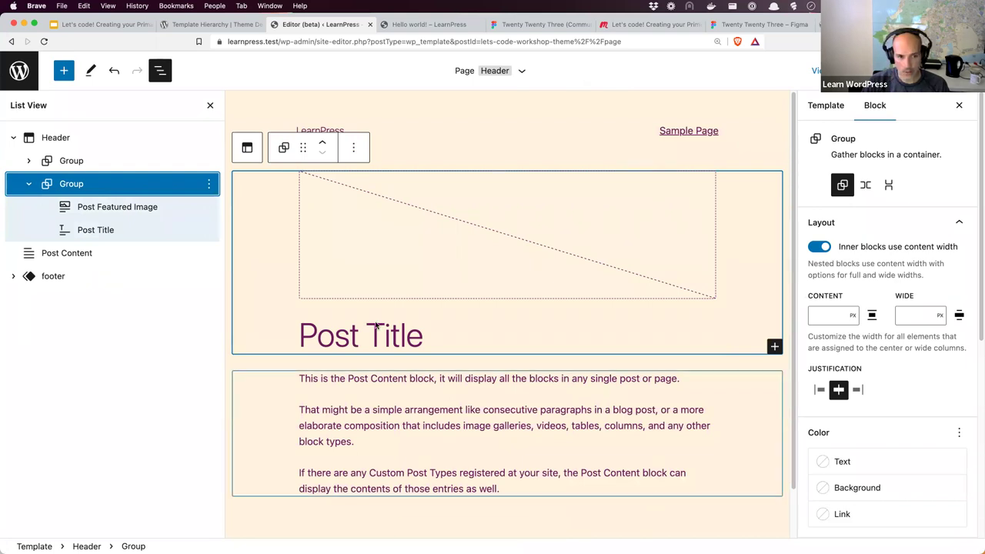
{"action": "left_click", "coordinate": [365, 241]}
{"action": "left_click", "coordinate": [426, 147]}
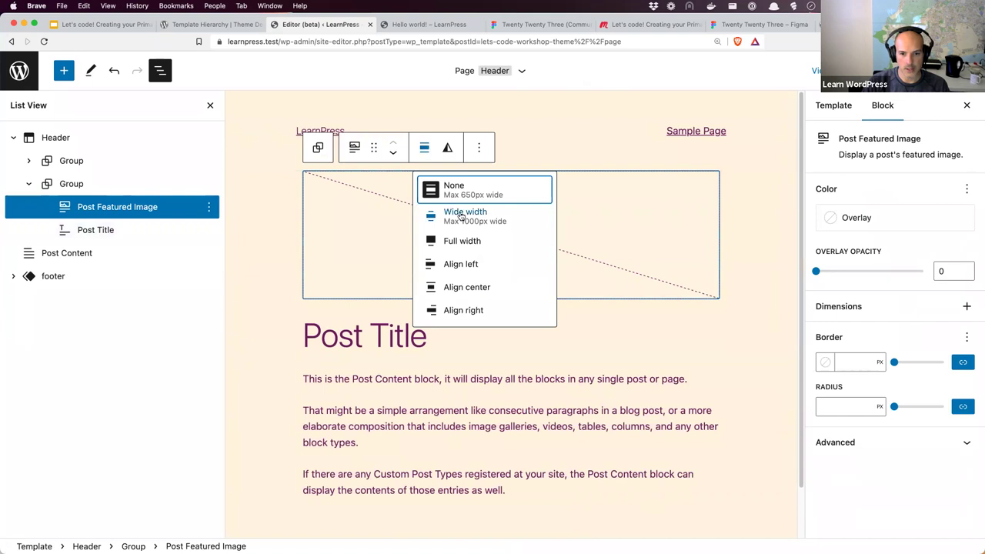
{"action": "left_click", "coordinate": [462, 216]}
{"action": "left_click", "coordinate": [408, 325]}
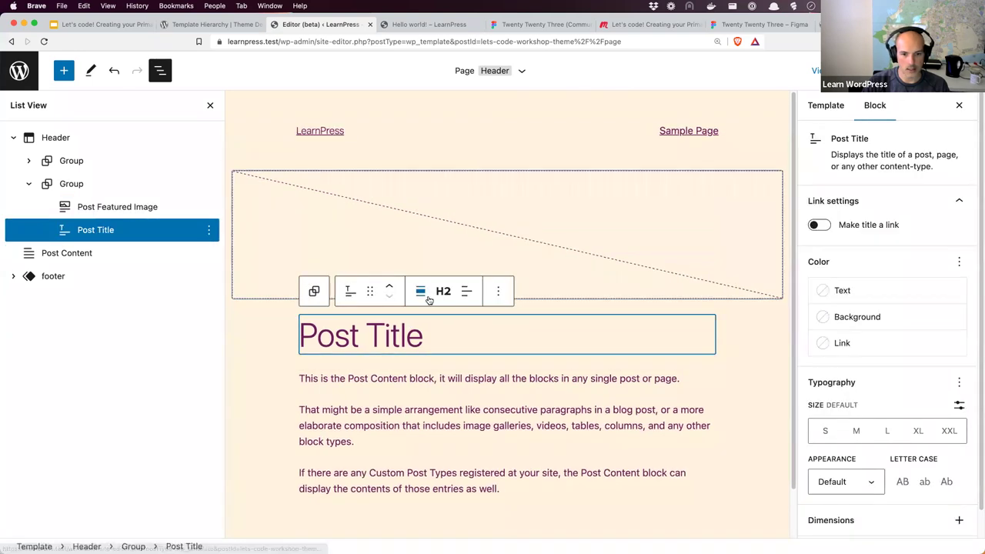
{"action": "left_click", "coordinate": [420, 291]}
{"action": "left_click", "coordinate": [455, 360]}
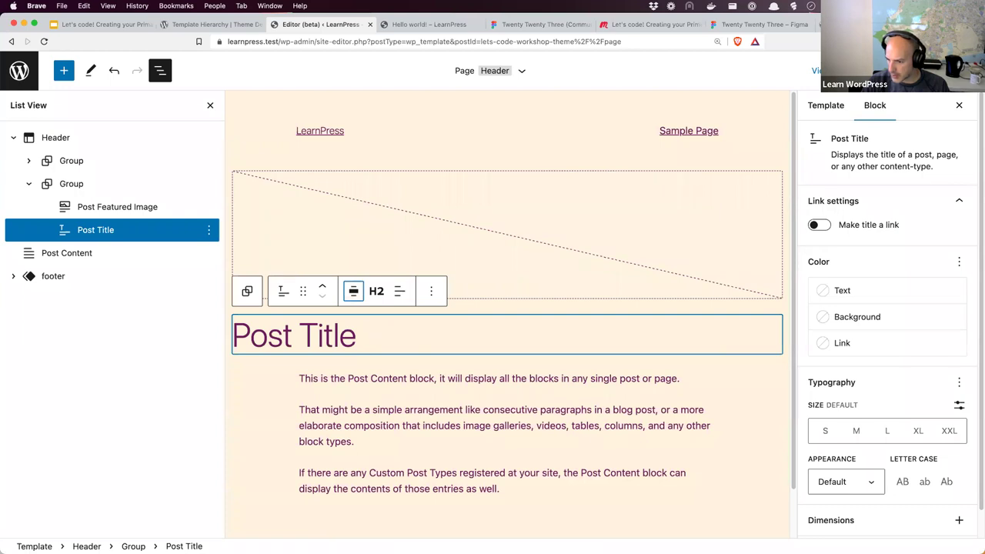
Try turning off content width for the Post Content block's inner blocks and restore the setting
{"action": "left_click", "coordinate": [405, 379]}
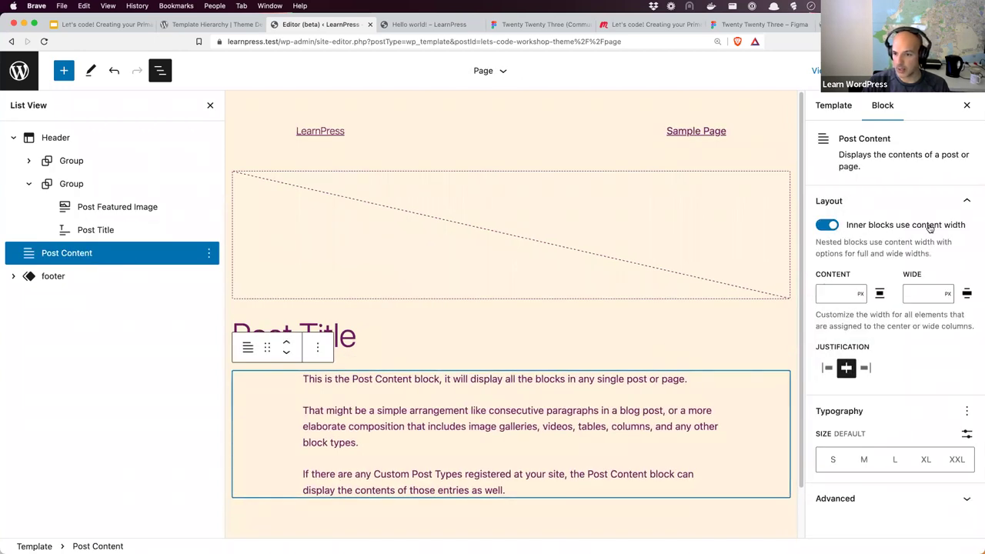
{"action": "left_click", "coordinate": [826, 227]}
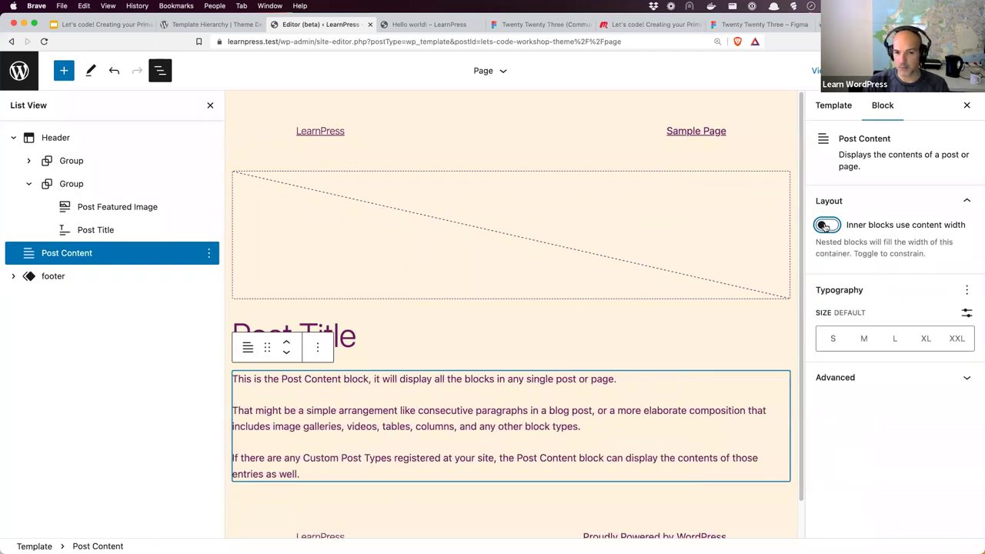
{"action": "left_click", "coordinate": [828, 225]}
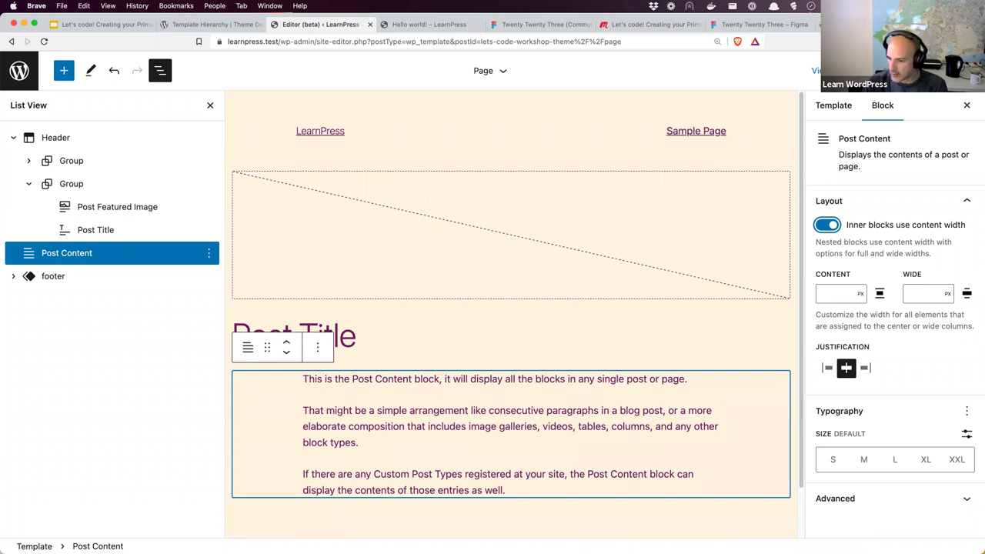
Review the Header's first Group and save the changes to the Page template and the Header template part
{"action": "left_click", "coordinate": [29, 162]}
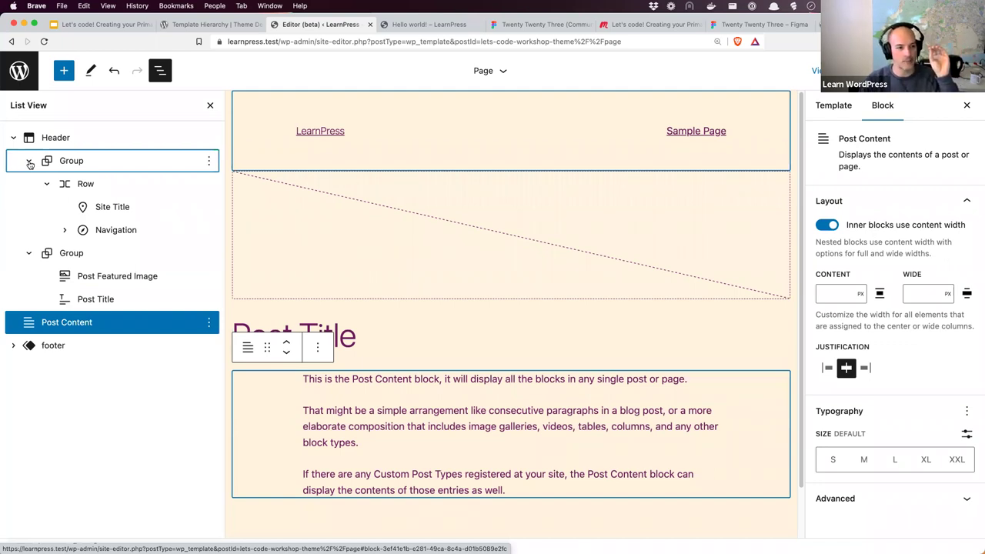
{"action": "left_click", "coordinate": [66, 163]}
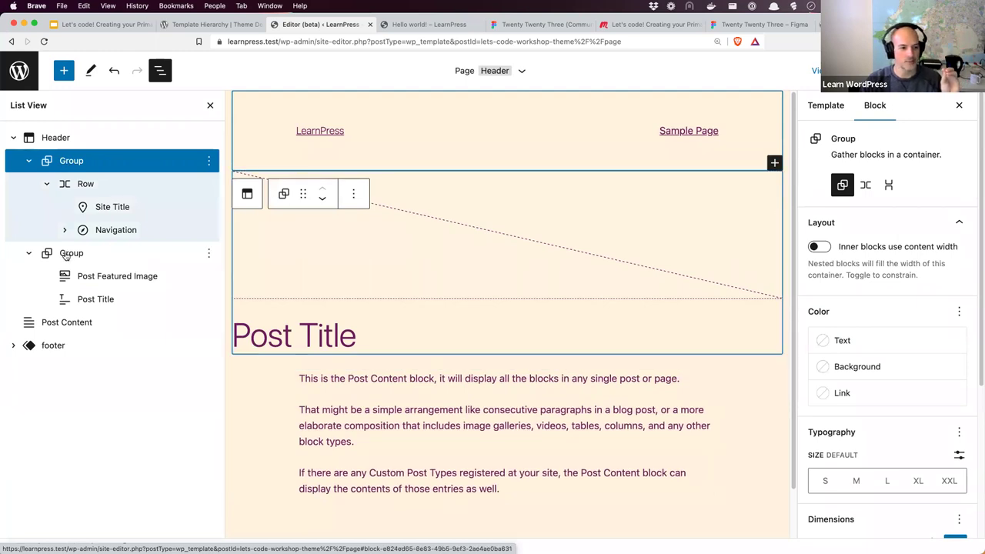
{"action": "left_click", "coordinate": [29, 160]}
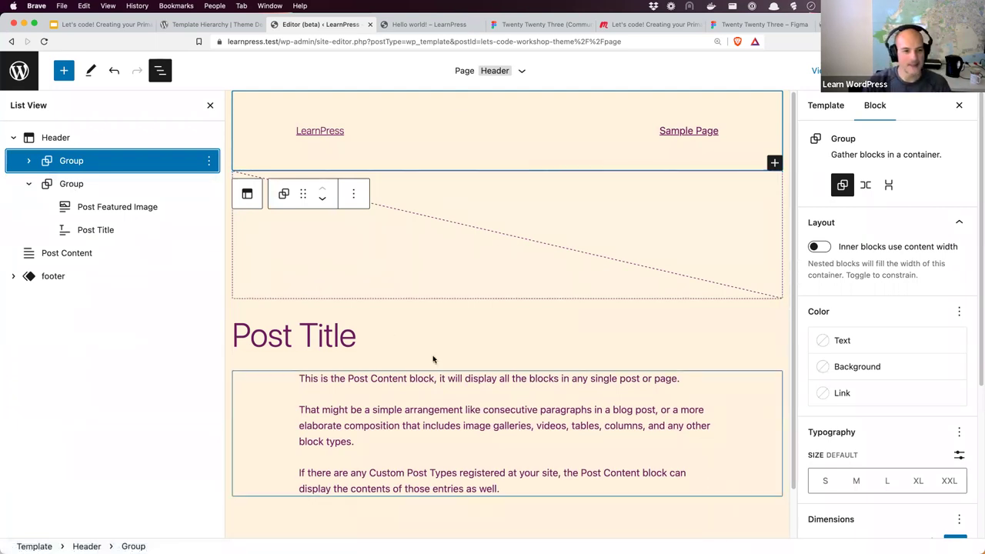
{"action": "key", "text": "super+s"}
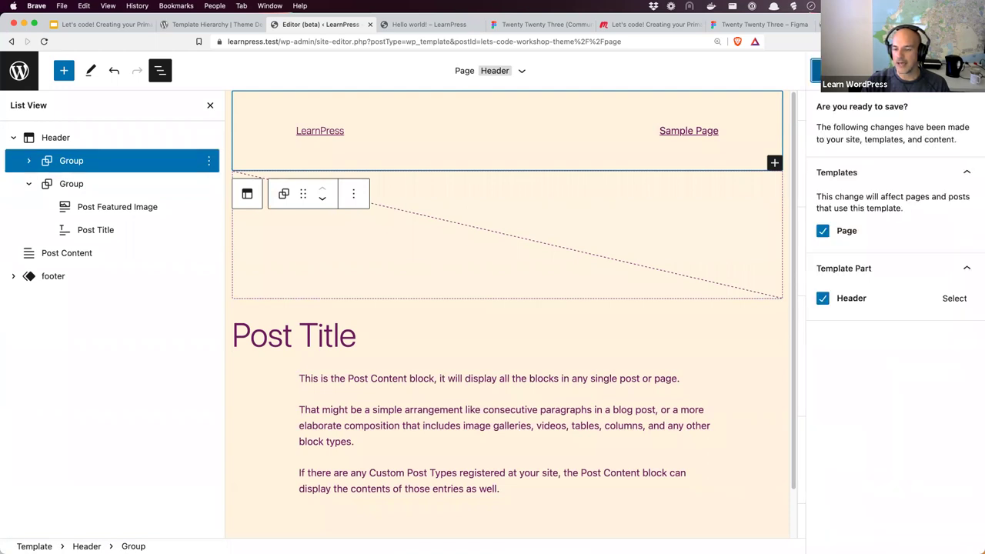
{"action": "left_click", "coordinate": [831, 70]}
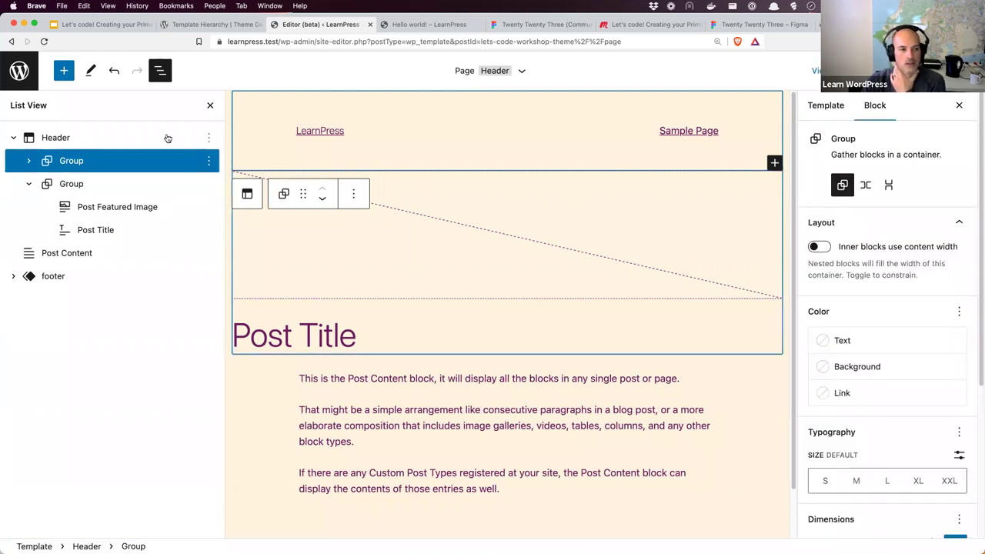
Leave the Page template and open the list of the site's template parts
{"action": "left_click", "coordinate": [20, 70]}
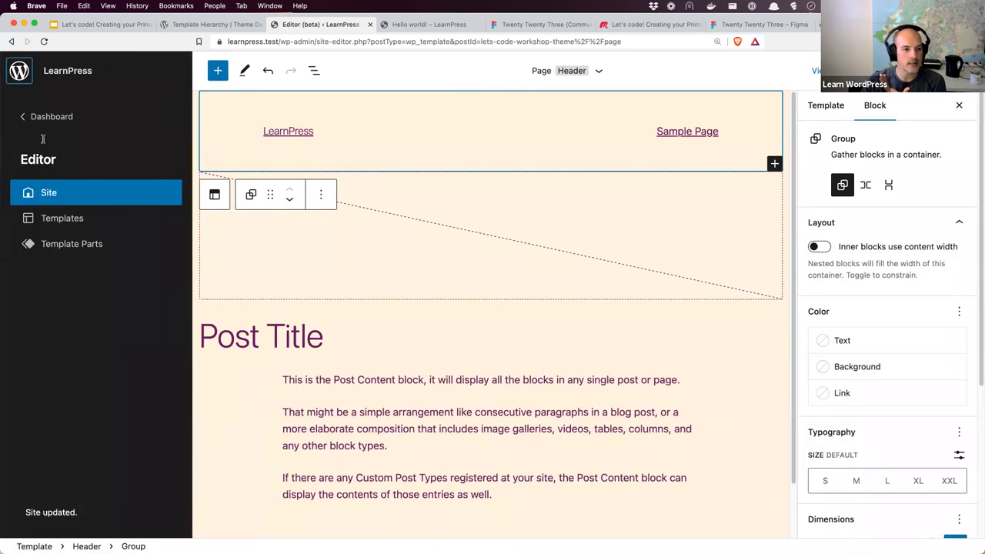
{"action": "left_click", "coordinate": [60, 221]}
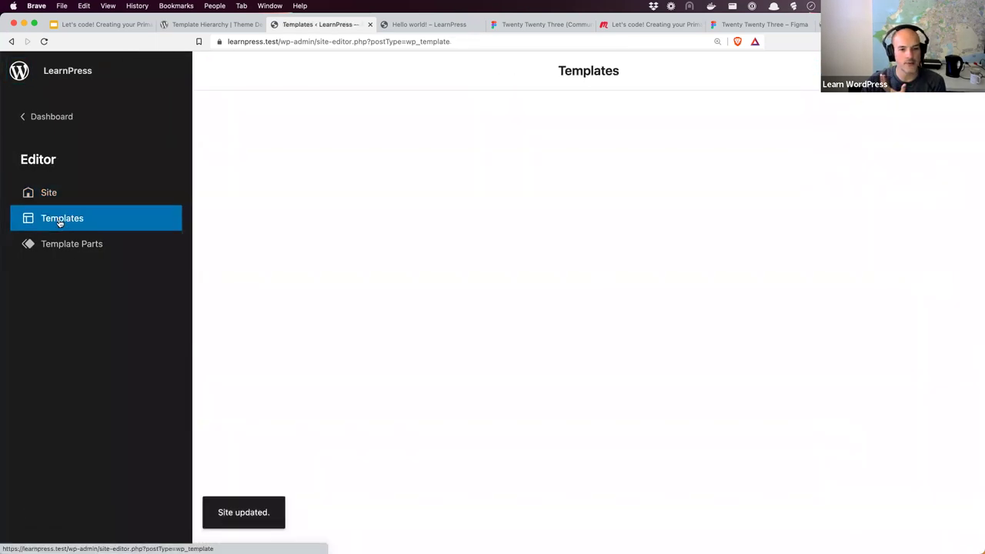
{"action": "left_click", "coordinate": [86, 248]}
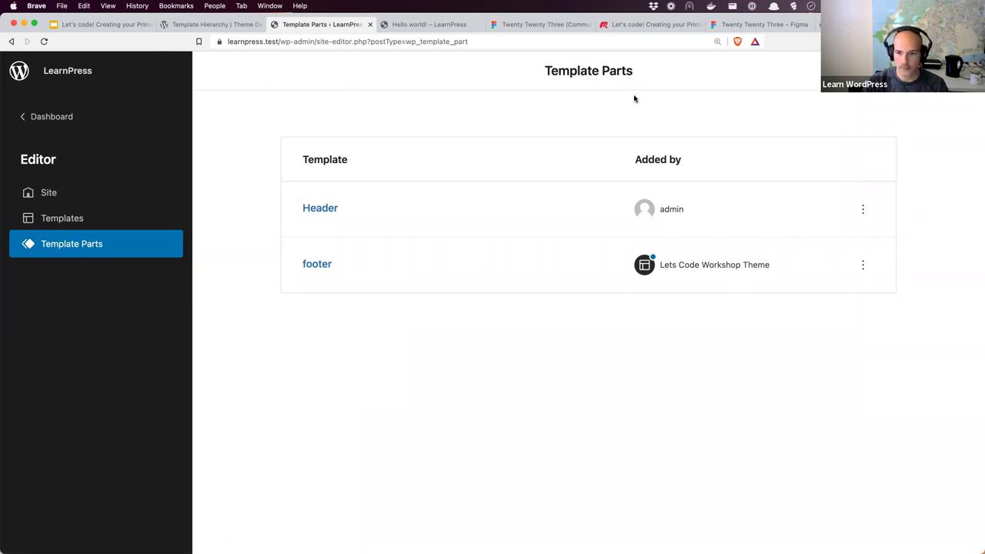
Create a template part named Header 2 in the Header area
{"action": "left_click", "coordinate": [924, 70]}
{"action": "left_click", "coordinate": [513, 205]}
{"action": "type", "text": "Header 21"}
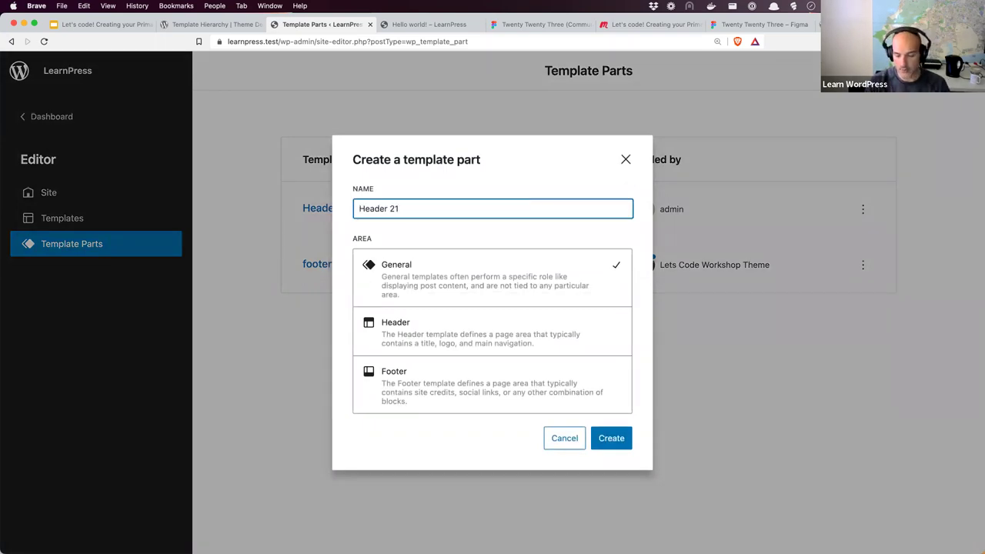
{"action": "left_click", "coordinate": [513, 341]}
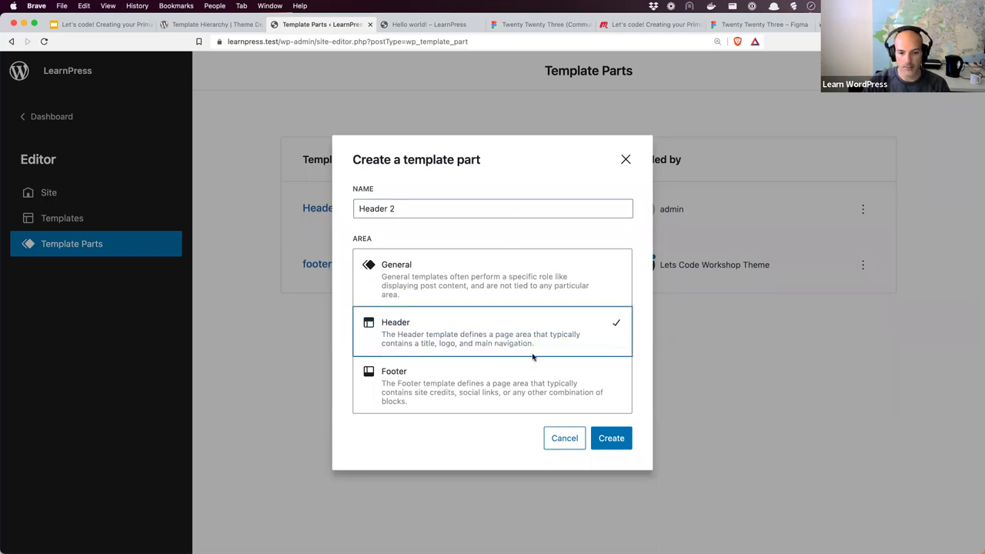
{"action": "left_click", "coordinate": [606, 438]}
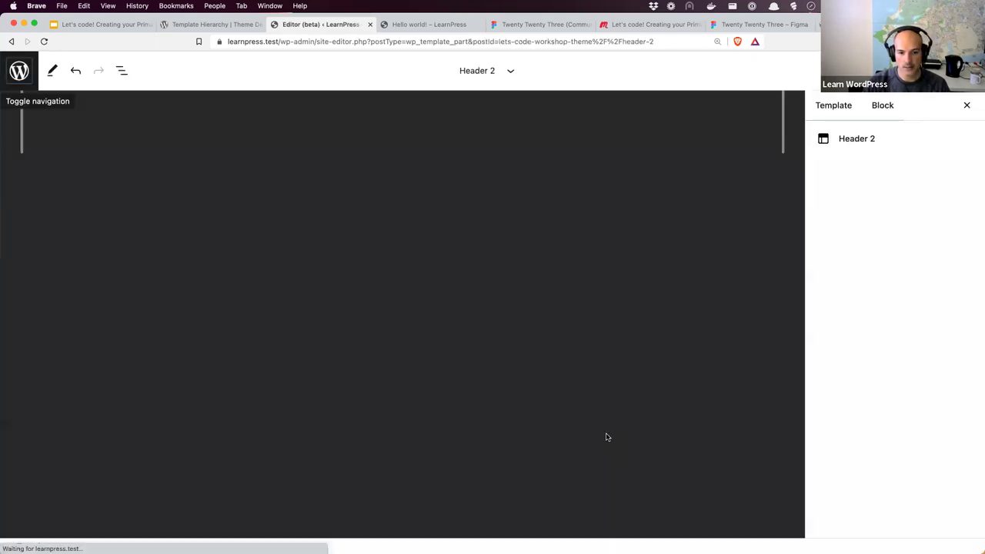
Return from the empty Header 2 to the template parts list and delete Header 2
{"action": "left_click", "coordinate": [70, 144]}
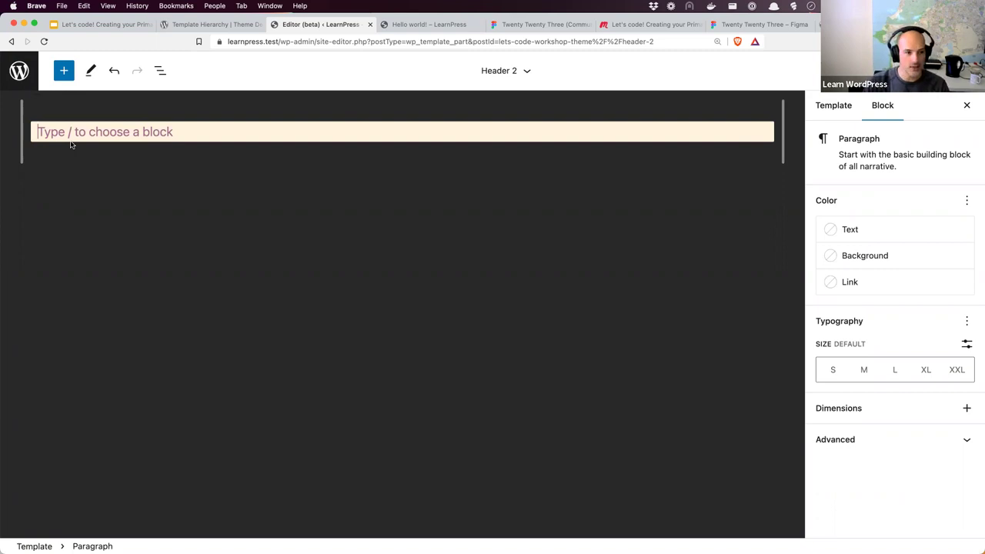
{"action": "left_click", "coordinate": [27, 74]}
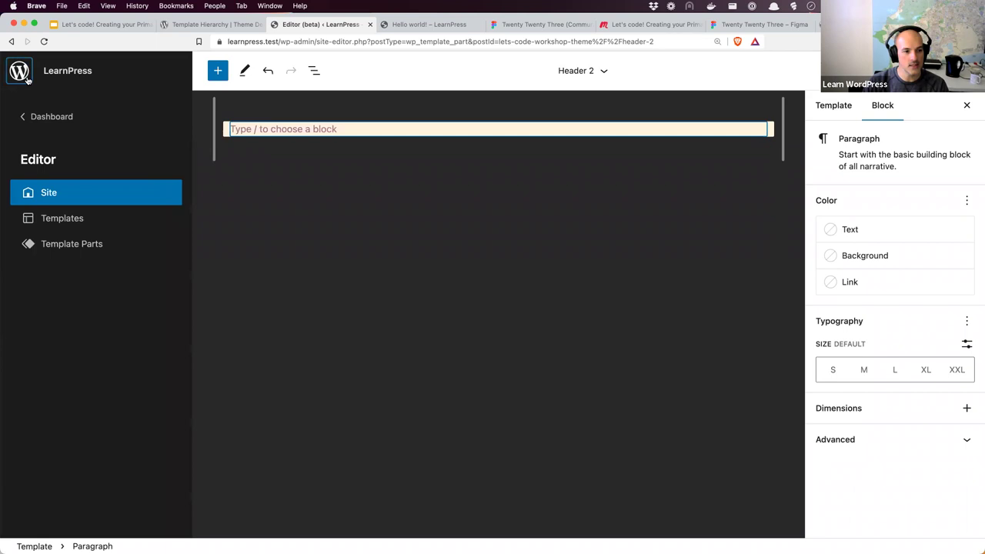
{"action": "left_click", "coordinate": [71, 244]}
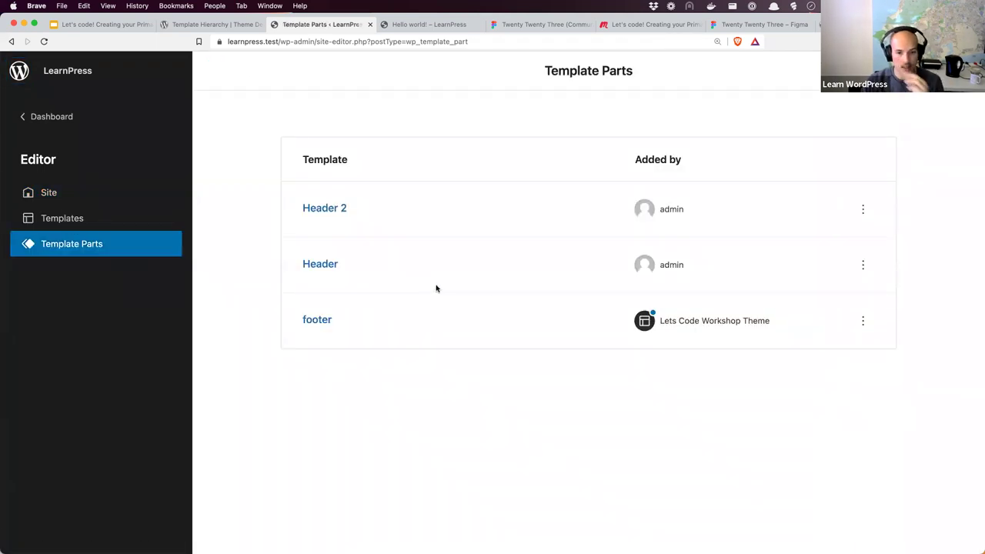
{"action": "left_click", "coordinate": [863, 209]}
{"action": "left_click", "coordinate": [871, 242]}
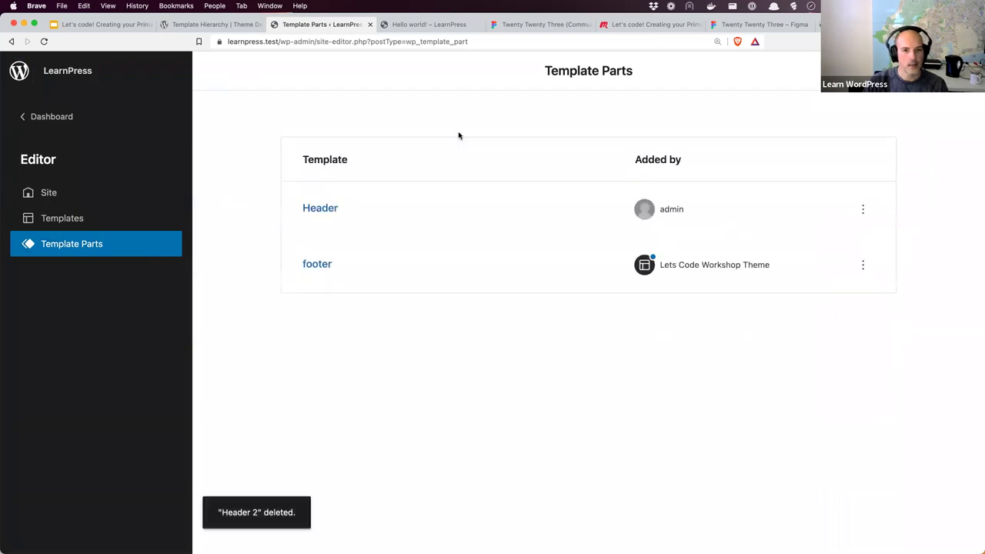
Switch to the Twenty Twenty Three design in Figma and examine the Page, Archive and Single Post layouts, including the post's meta and comments area
{"action": "left_click", "coordinate": [525, 25]}
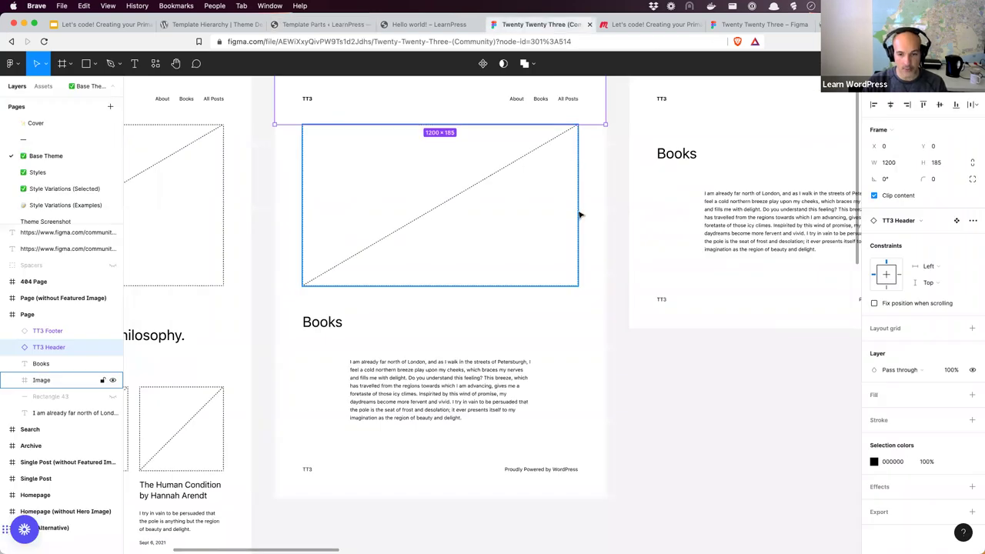
{"action": "scroll", "coordinate": [581, 213], "scroll_direction": "down", "scroll_amount": 5}
{"action": "left_click", "coordinate": [435, 254]}
{"action": "left_click_drag", "start_coordinate": [435, 254], "coordinate": [478, 257]}
{"action": "key", "text": "super+z"}
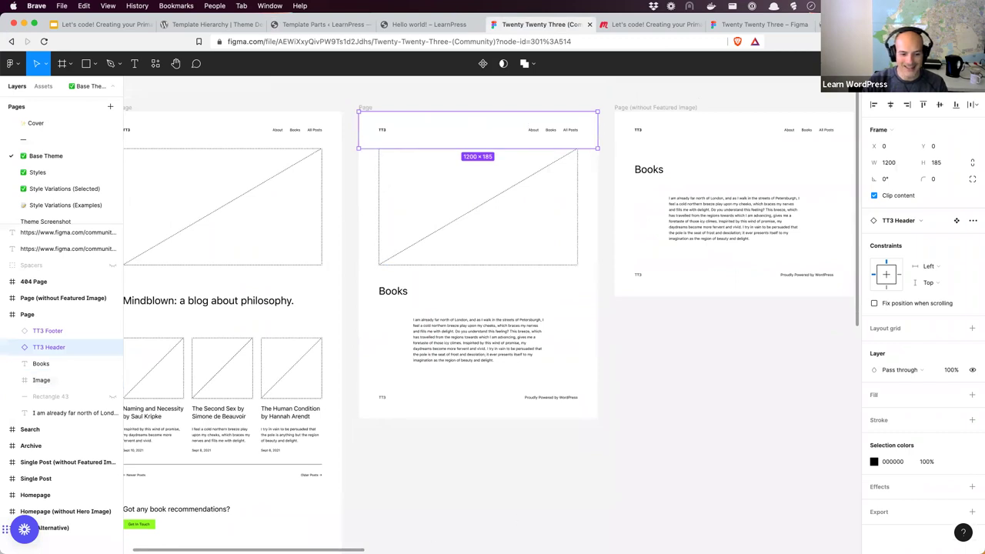
{"action": "scroll", "coordinate": [493, 308], "scroll_direction": "right", "scroll_amount": 2}
{"action": "scroll", "coordinate": [493, 308], "scroll_direction": "left", "scroll_amount": 8}
{"action": "scroll", "coordinate": [492, 308], "scroll_direction": "right", "scroll_amount": 6}
{"action": "scroll", "coordinate": [493, 308], "scroll_direction": "right", "scroll_amount": 15}
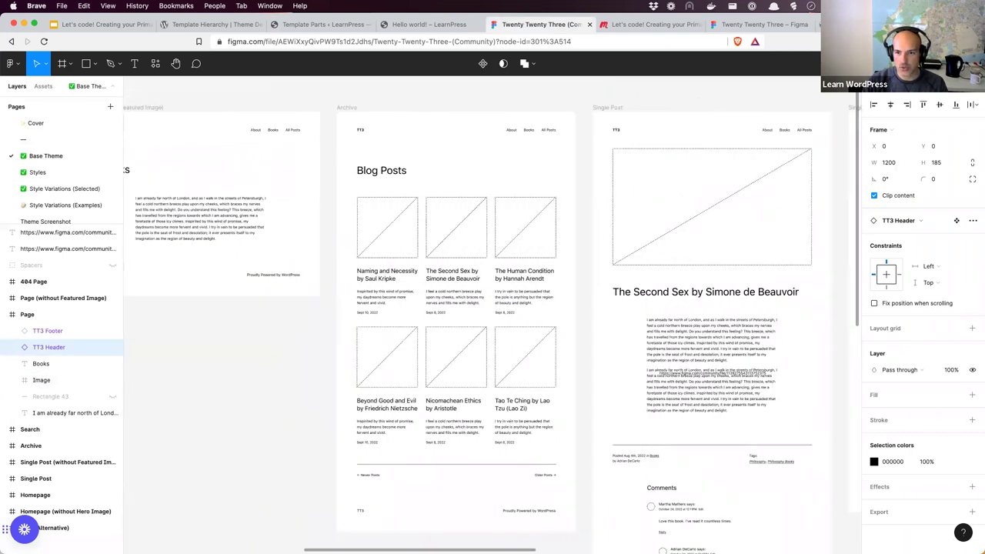
{"action": "scroll", "coordinate": [653, 333], "scroll_direction": "right", "scroll_amount": 4}
{"action": "scroll", "coordinate": [652, 333], "scroll_direction": "down", "scroll_amount": 2}
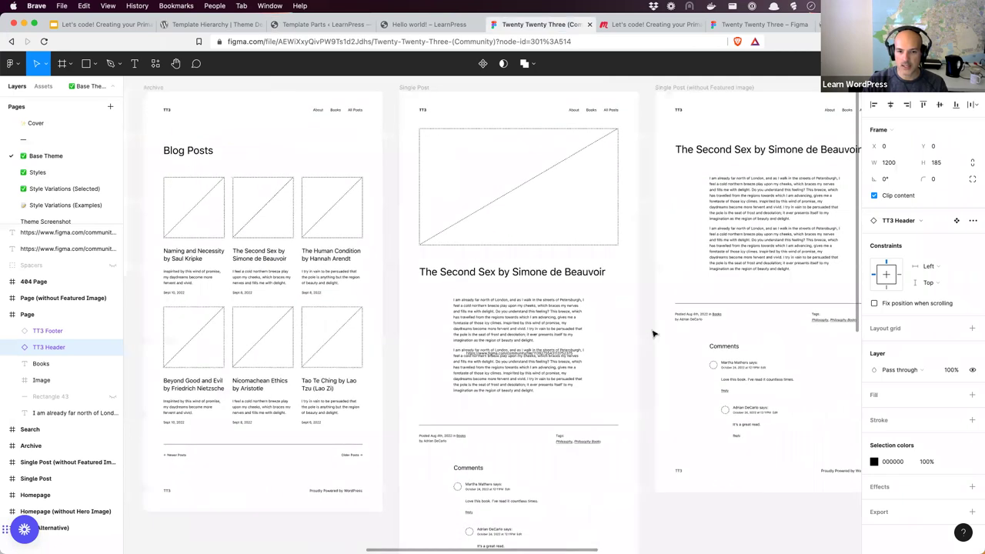
{"action": "scroll", "coordinate": [650, 311], "scroll_direction": "up", "scroll_amount": 3}
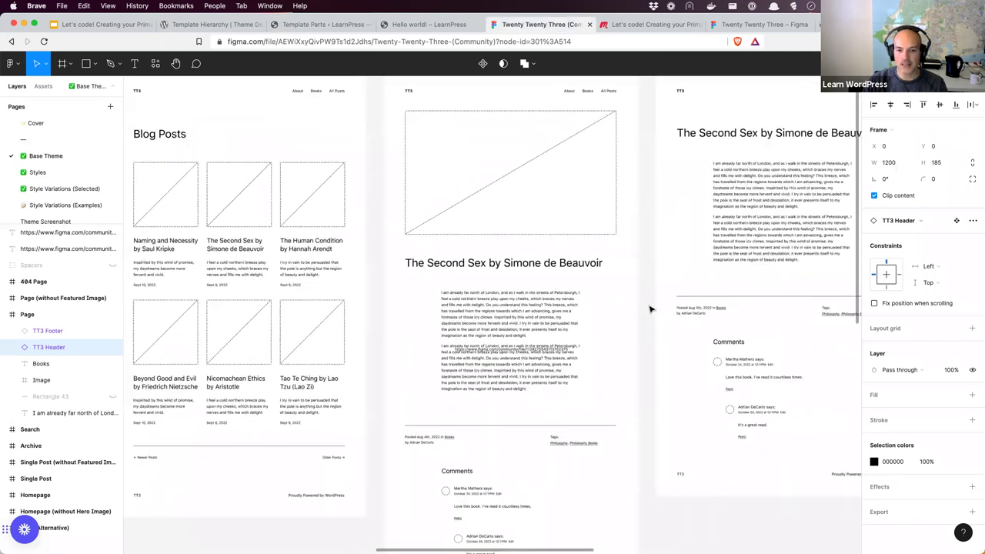
{"action": "scroll", "coordinate": [643, 290], "scroll_direction": "up", "scroll_amount": 3}
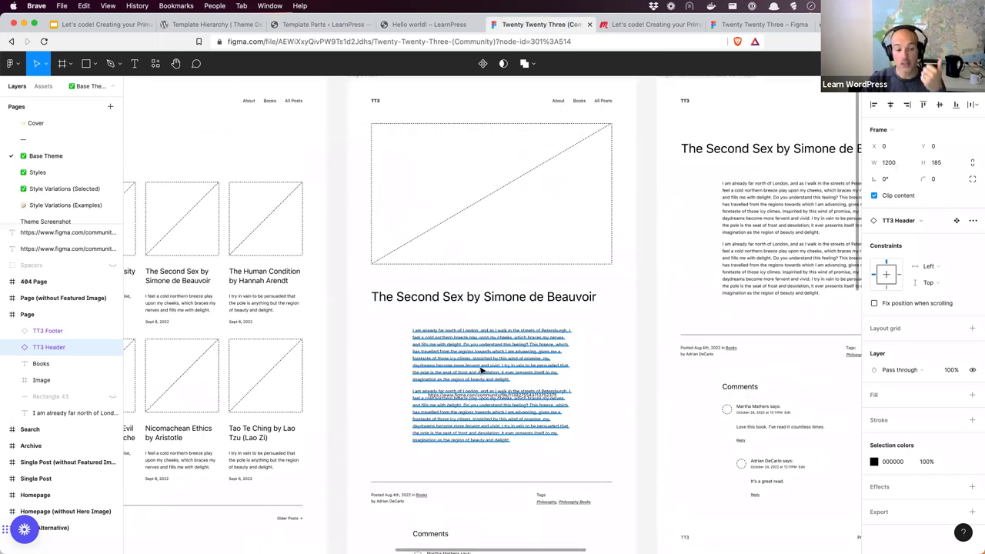
{"action": "scroll", "coordinate": [594, 365], "scroll_direction": "down", "scroll_amount": 5}
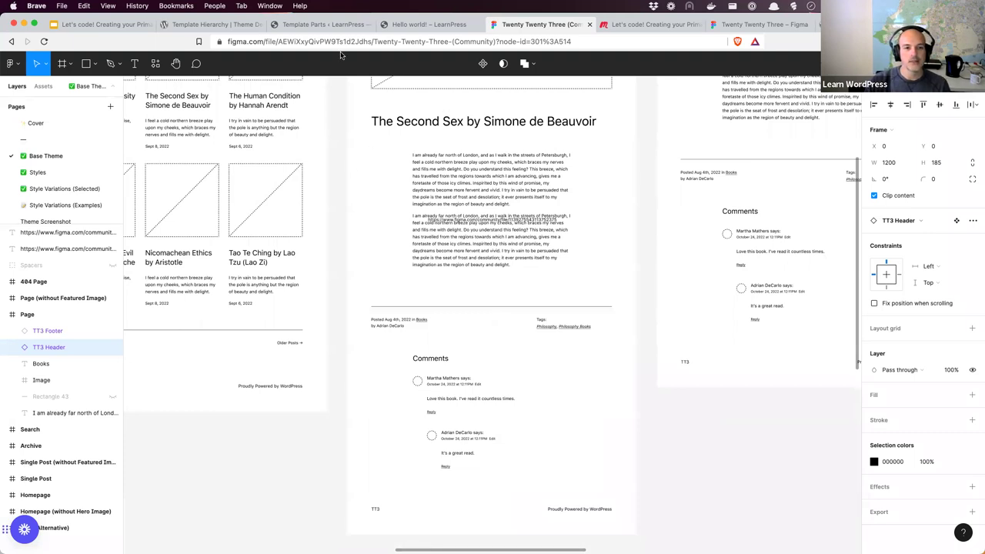
Return to the WordPress site editor and add a new Single template from the Templates list
{"action": "left_click", "coordinate": [335, 25]}
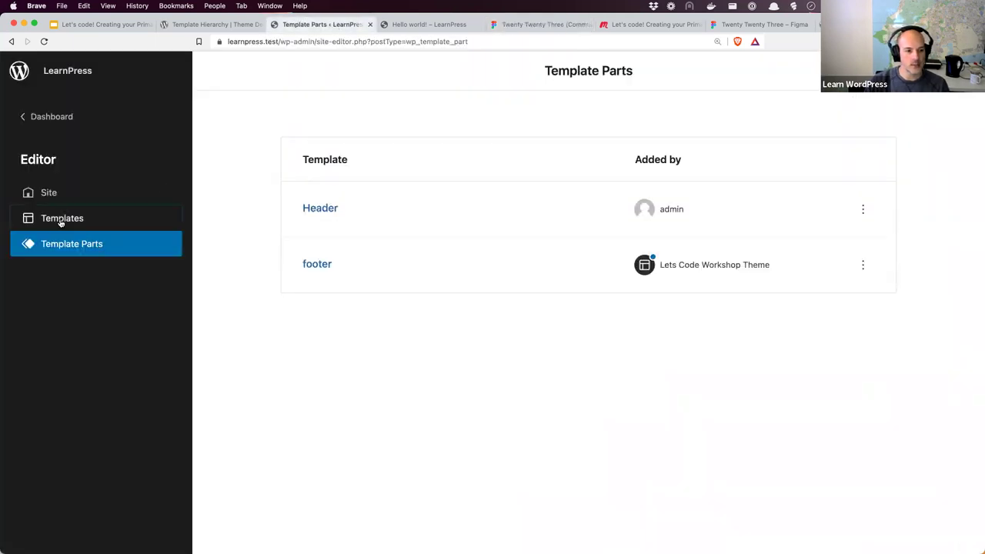
{"action": "left_click", "coordinate": [62, 220]}
{"action": "left_click", "coordinate": [935, 71]}
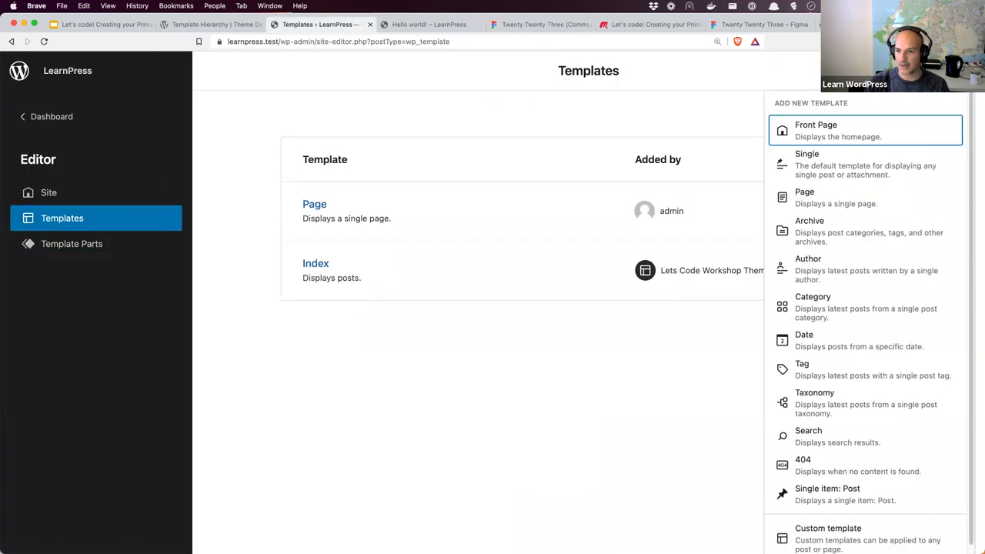
{"action": "left_click", "coordinate": [842, 171]}
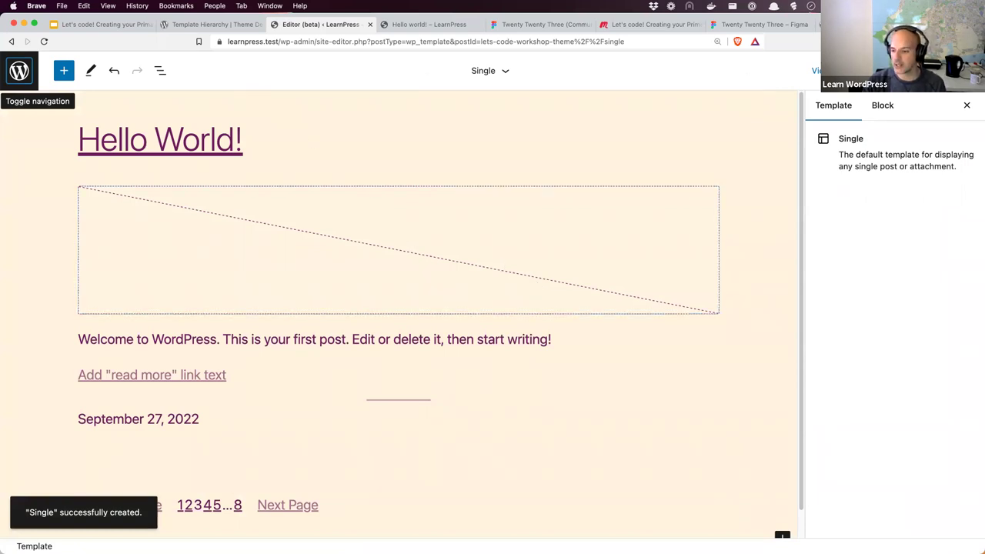
Remove the Query Loop block from the Single template and save the emptied template
{"action": "left_click", "coordinate": [160, 70]}
{"action": "left_click", "coordinate": [208, 138]}
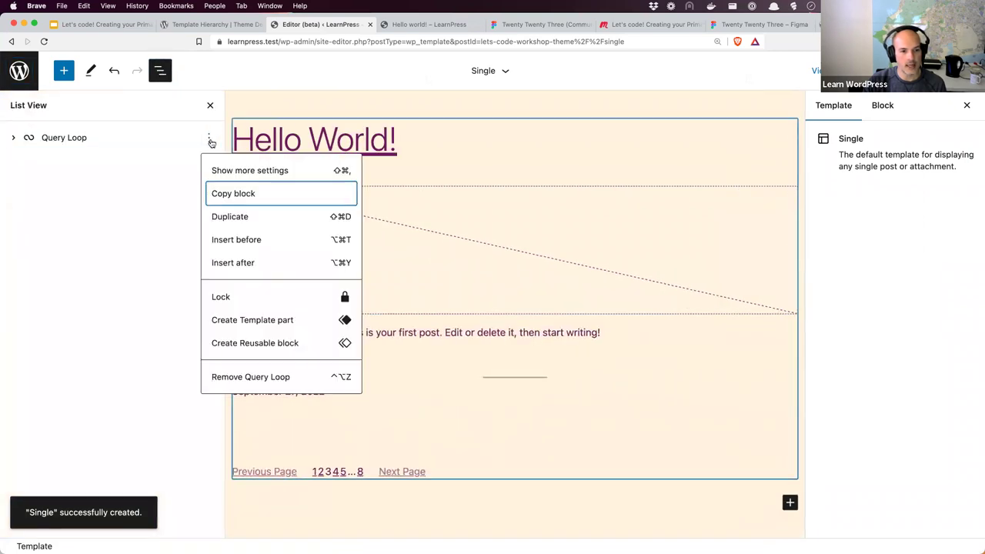
{"action": "left_click", "coordinate": [249, 377]}
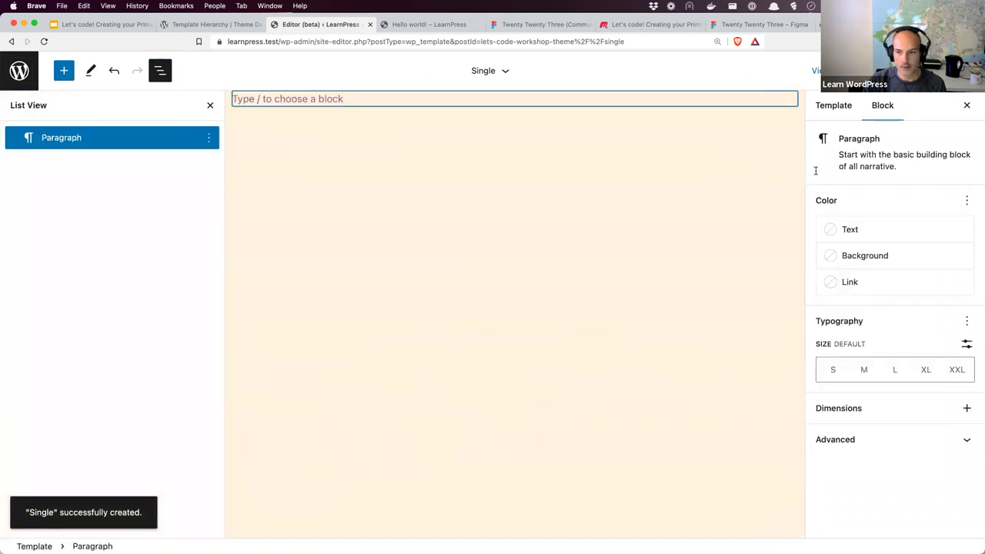
{"action": "key", "text": "super+s"}
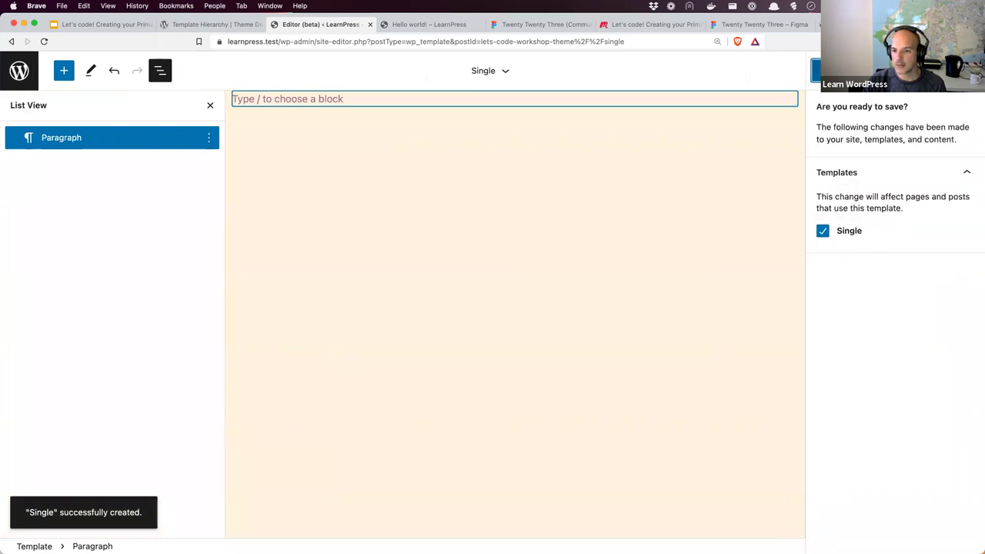
{"action": "left_click", "coordinate": [831, 70]}
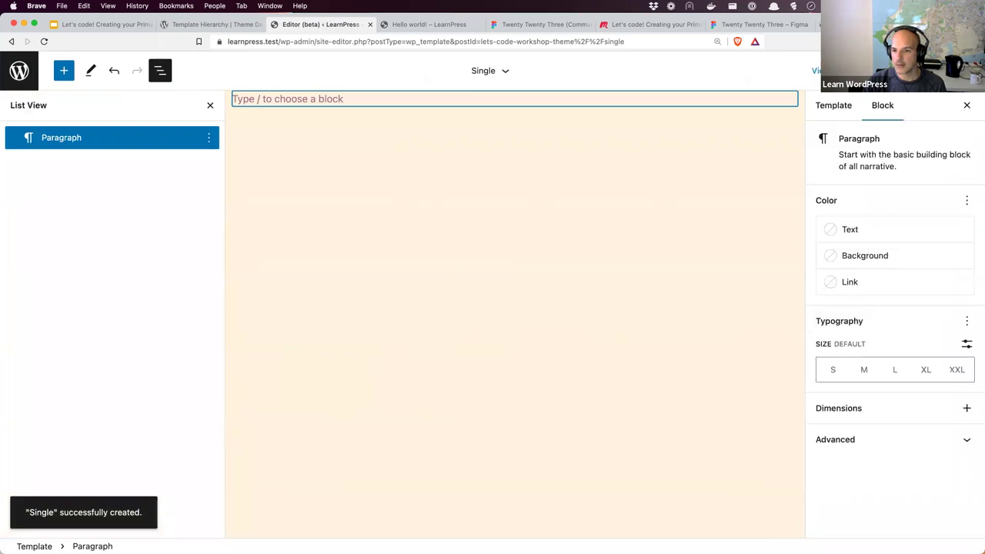
Open the Page template, check its code view, and copy all of its blocks from the visual editor
{"action": "left_click", "coordinate": [19, 71]}
{"action": "left_click", "coordinate": [61, 218]}
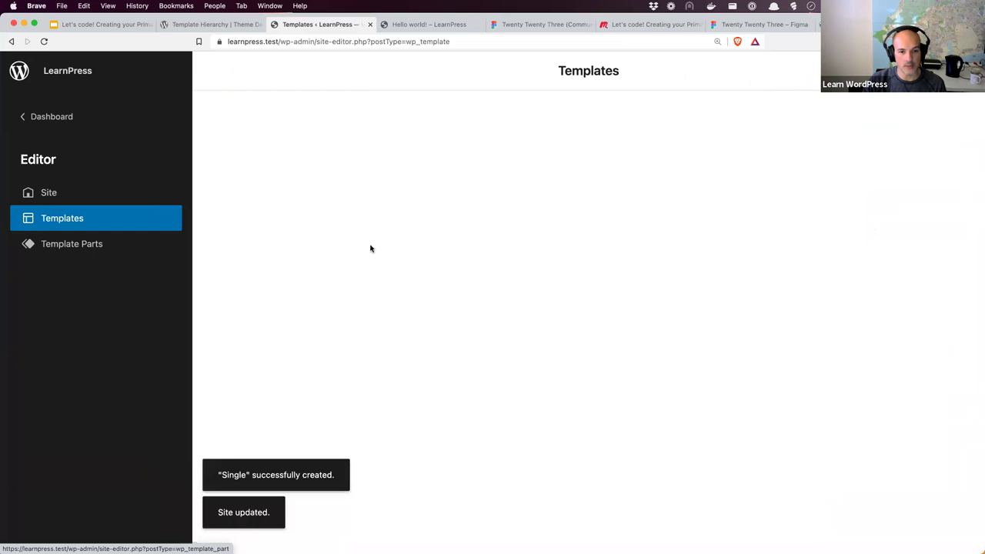
{"action": "left_click", "coordinate": [317, 262]}
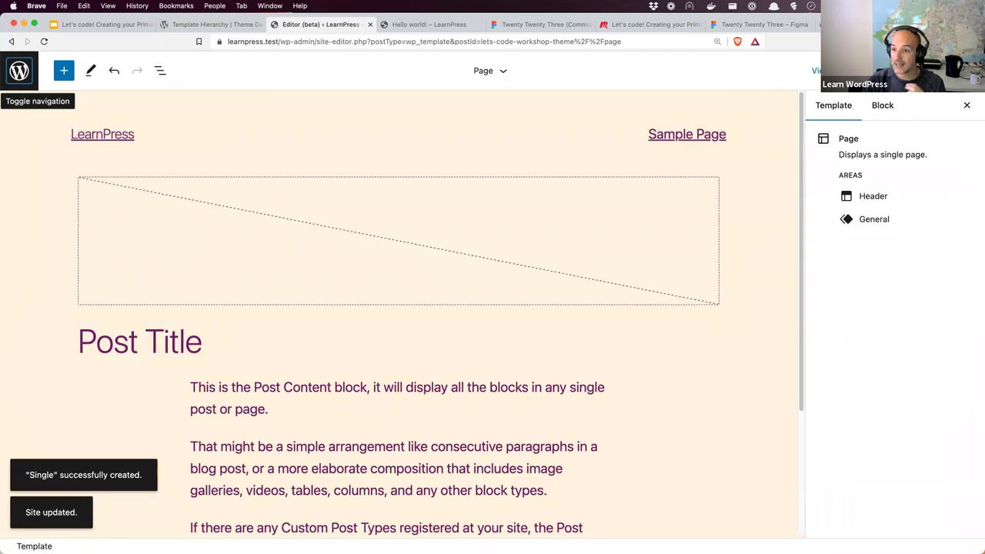
{"action": "left_click", "coordinate": [966, 70]}
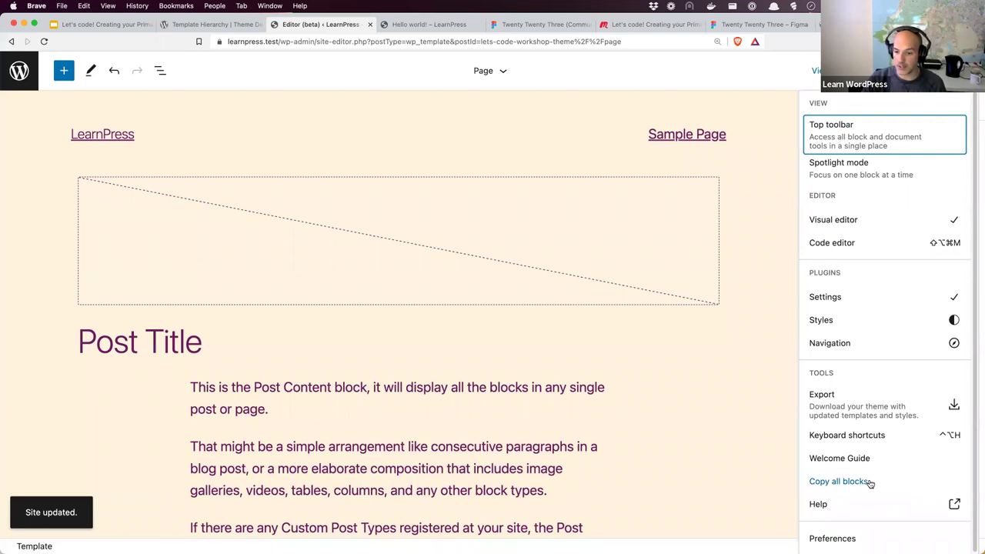
{"action": "left_click", "coordinate": [860, 244]}
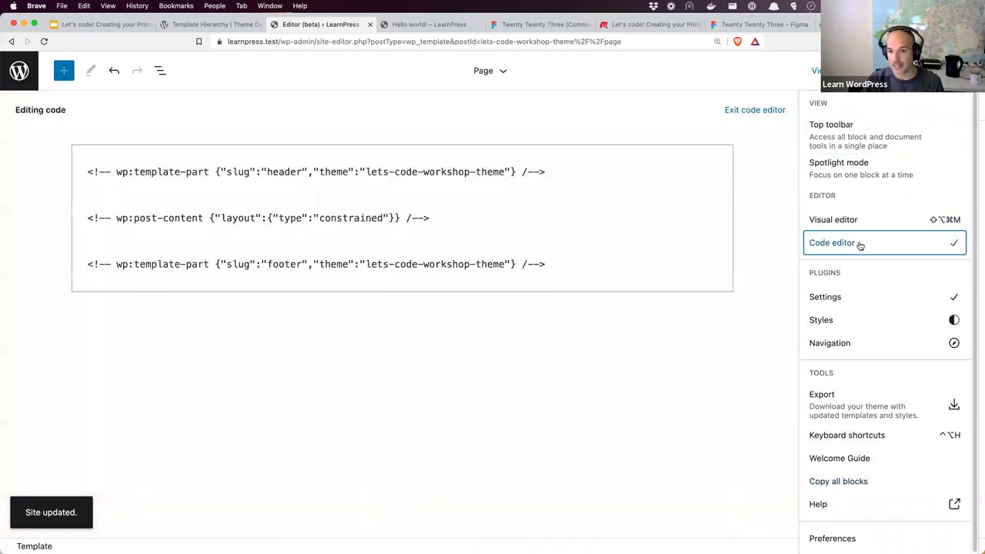
{"action": "left_click", "coordinate": [858, 222]}
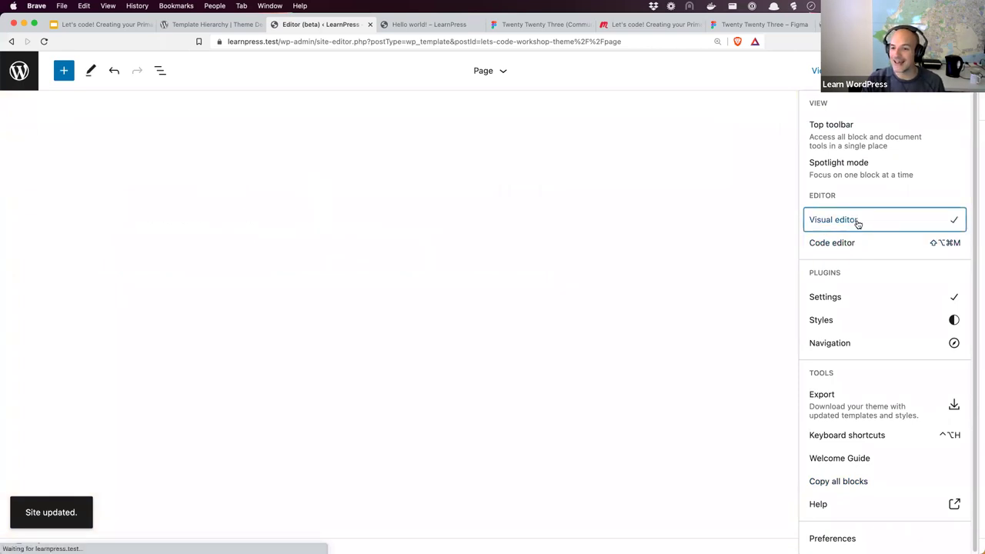
{"action": "left_click", "coordinate": [846, 482]}
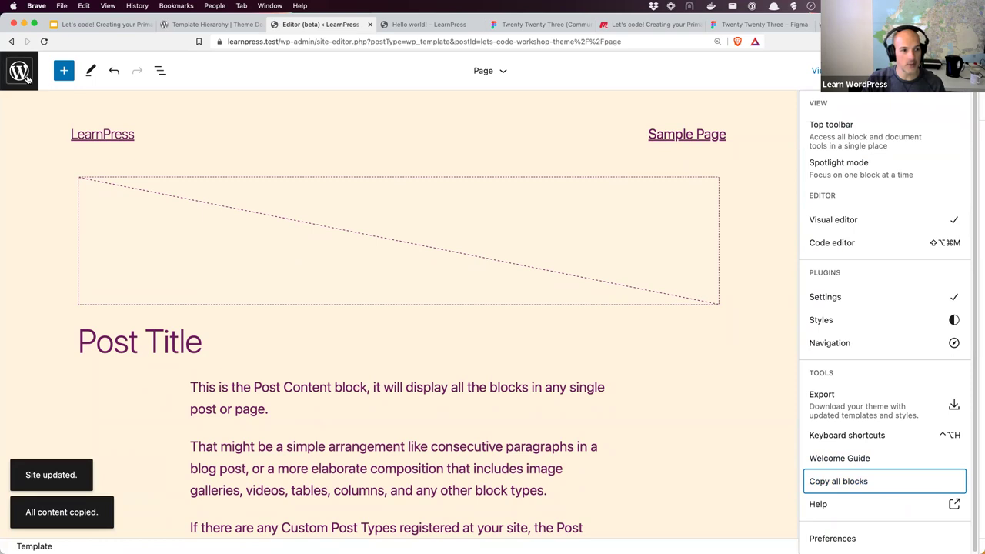
Reopen the Single template and paste the copied Page blocks into its empty paragraph
{"action": "left_click", "coordinate": [27, 79]}
{"action": "left_click", "coordinate": [60, 218]}
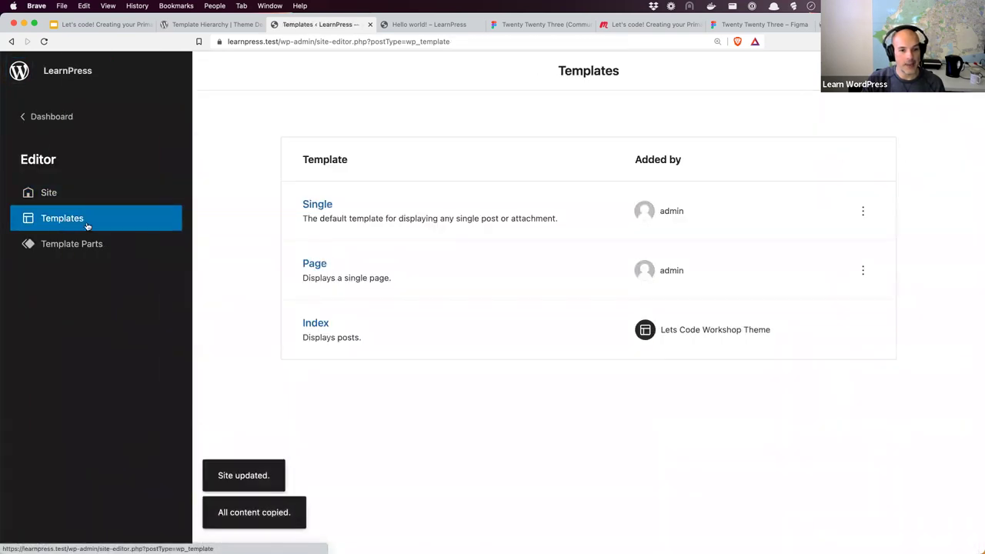
{"action": "left_click", "coordinate": [319, 205]}
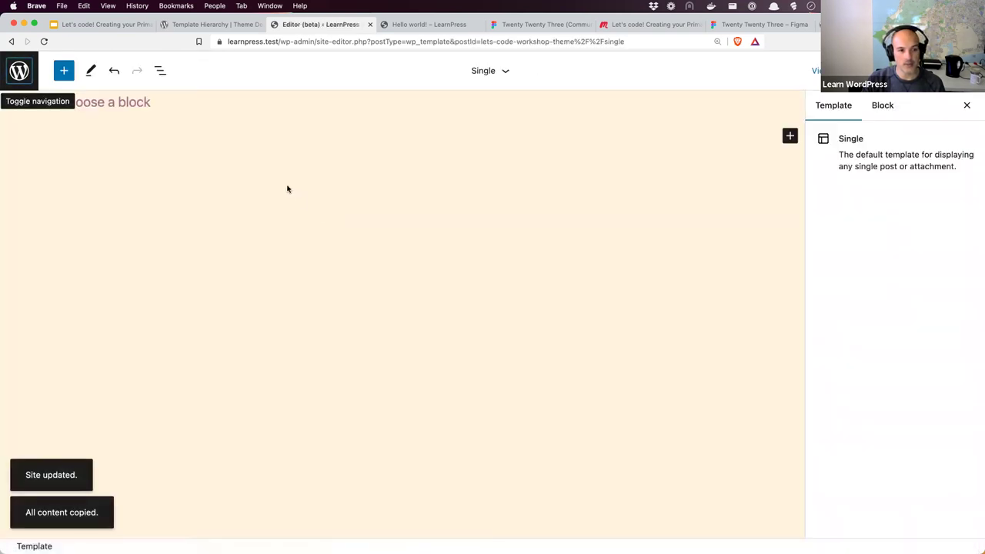
{"action": "left_click", "coordinate": [214, 101]}
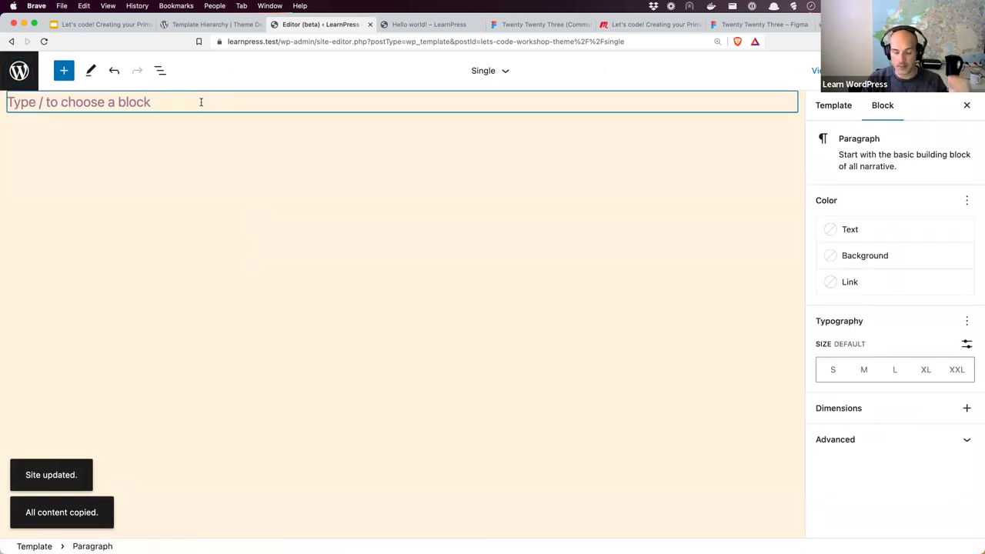
{"action": "key", "text": "super+v"}
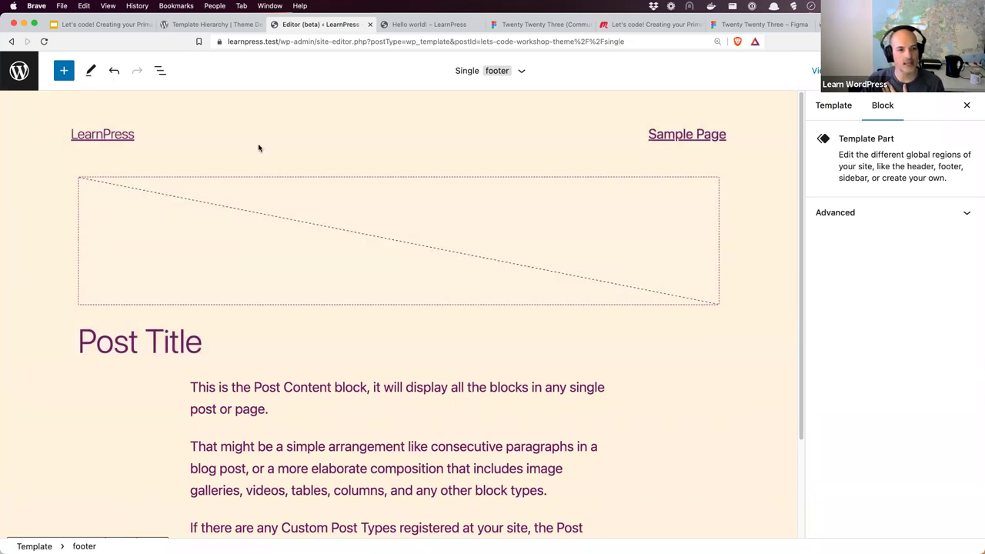
Show the Single template's block structure, review the Header's advanced settings and close the block settings
{"action": "left_click", "coordinate": [160, 71]}
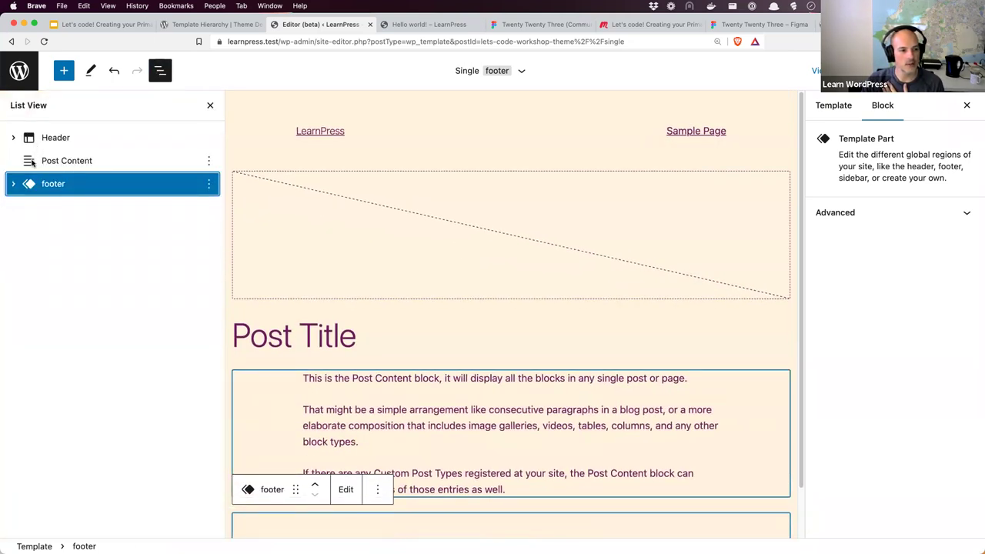
{"action": "left_click", "coordinate": [51, 162]}
{"action": "left_click", "coordinate": [52, 140]}
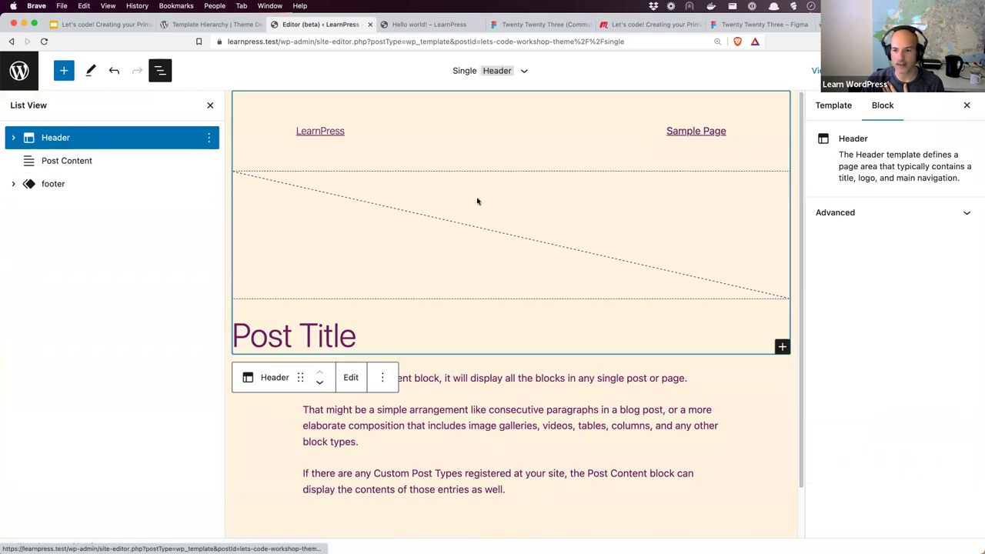
{"action": "left_click", "coordinate": [962, 215]}
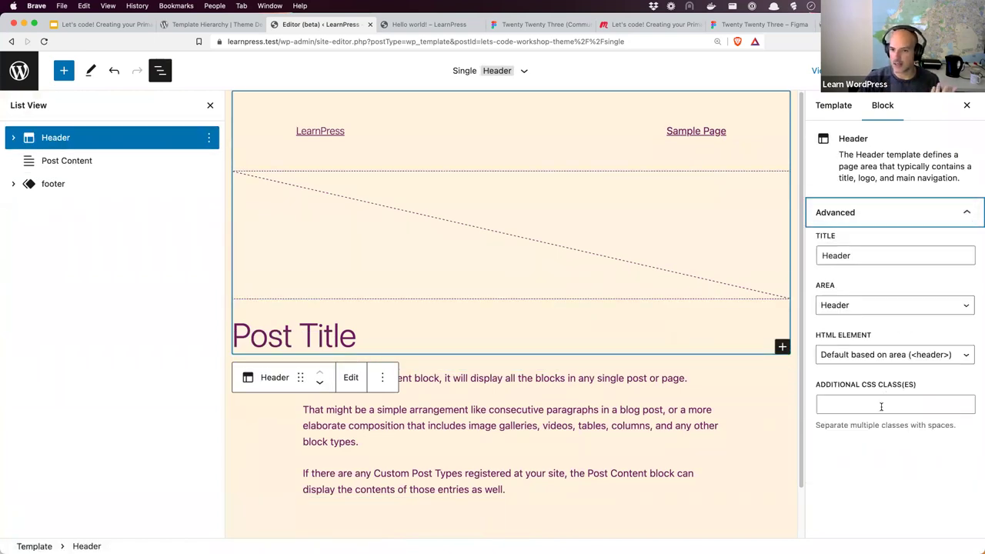
{"action": "left_click", "coordinate": [967, 108]}
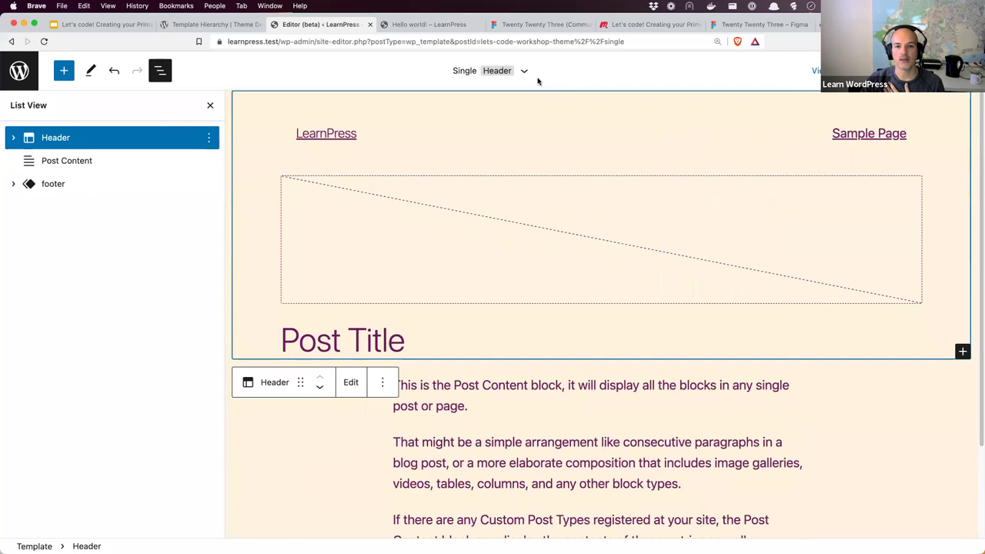
Examine how the Header, Post Content and footer blocks make up the Single template
{"action": "double_click", "coordinate": [463, 72]}
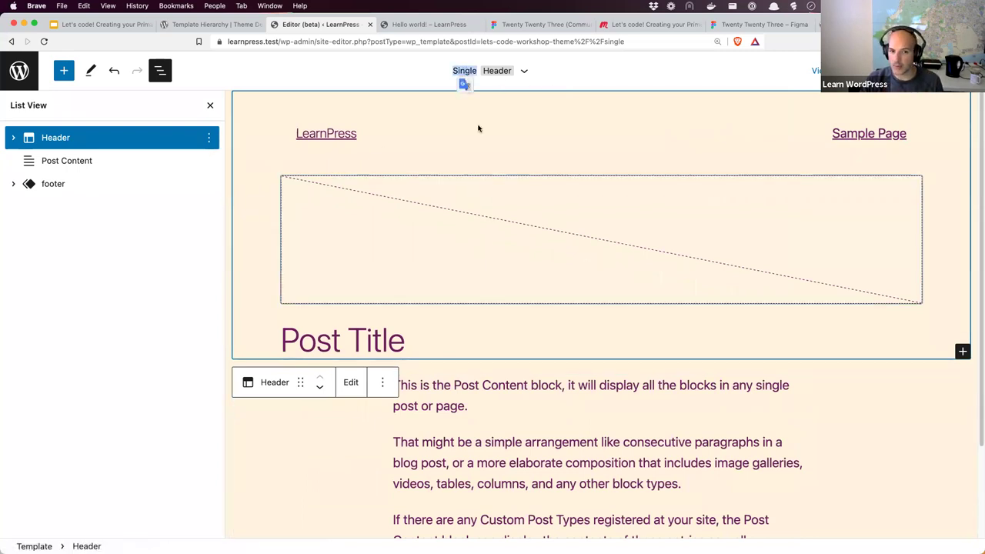
{"action": "left_click", "coordinate": [81, 164]}
{"action": "left_click", "coordinate": [59, 185]}
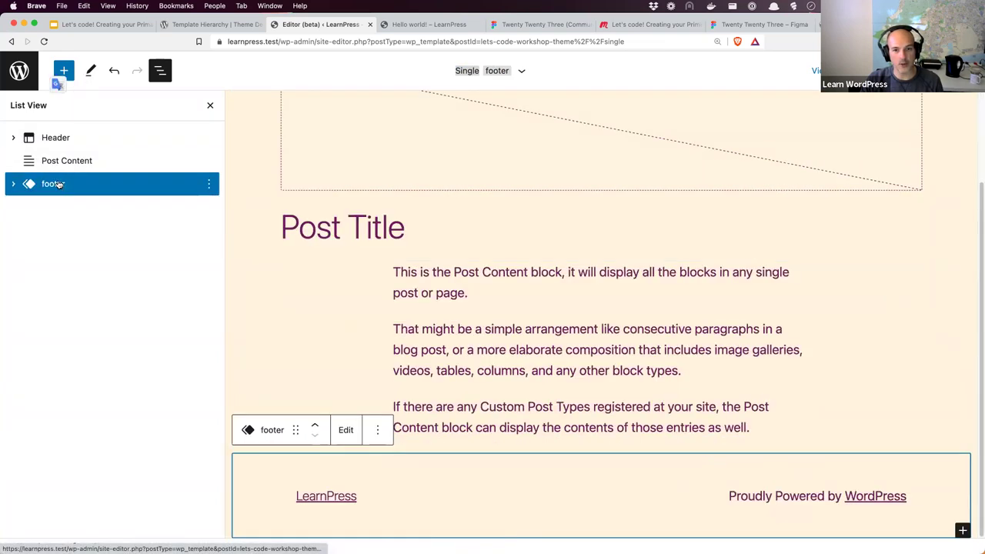
{"action": "left_click", "coordinate": [55, 141]}
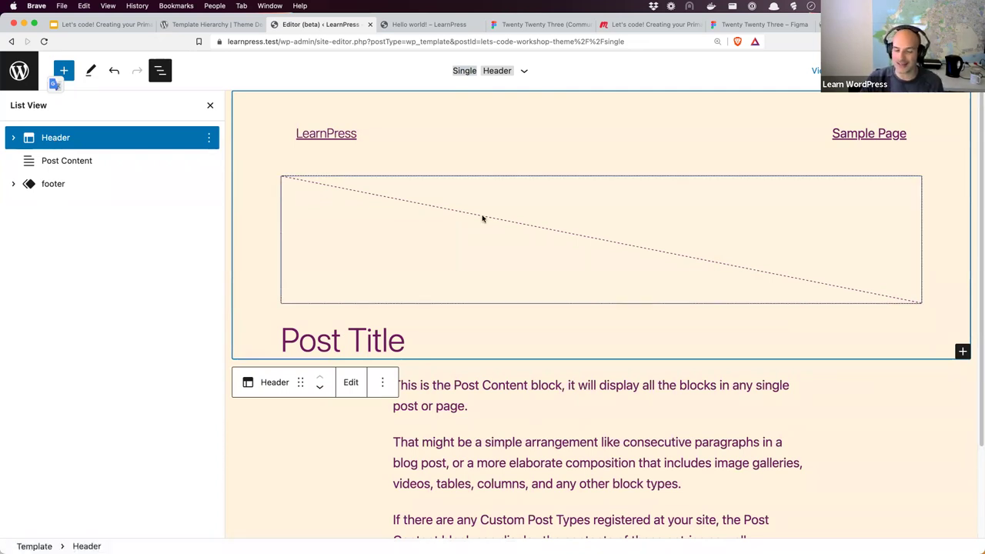
{"action": "left_click", "coordinate": [50, 187]}
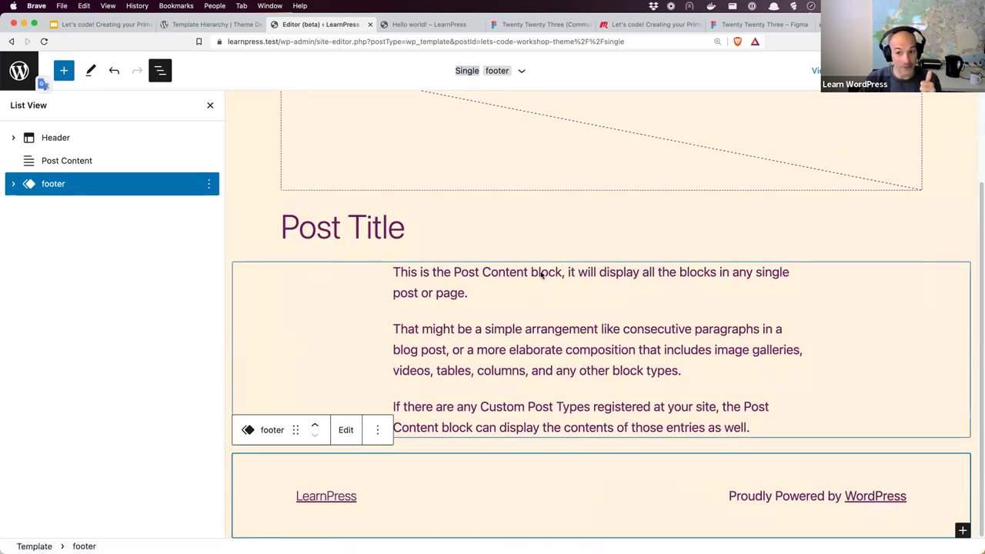
{"action": "left_click", "coordinate": [61, 166]}
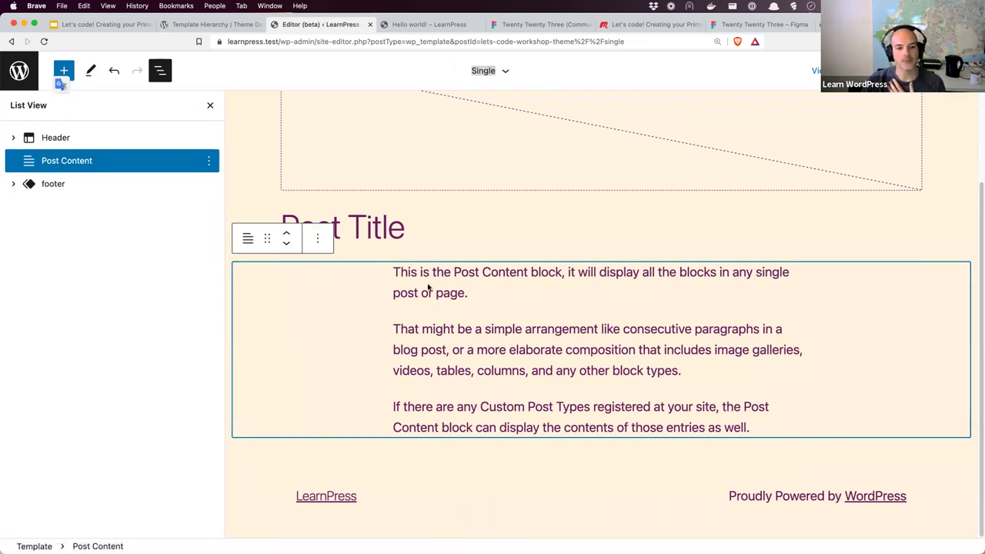
{"action": "scroll", "coordinate": [539, 280], "scroll_direction": "up", "scroll_amount": 3}
{"action": "scroll", "coordinate": [521, 244], "scroll_direction": "down", "scroll_amount": 3}
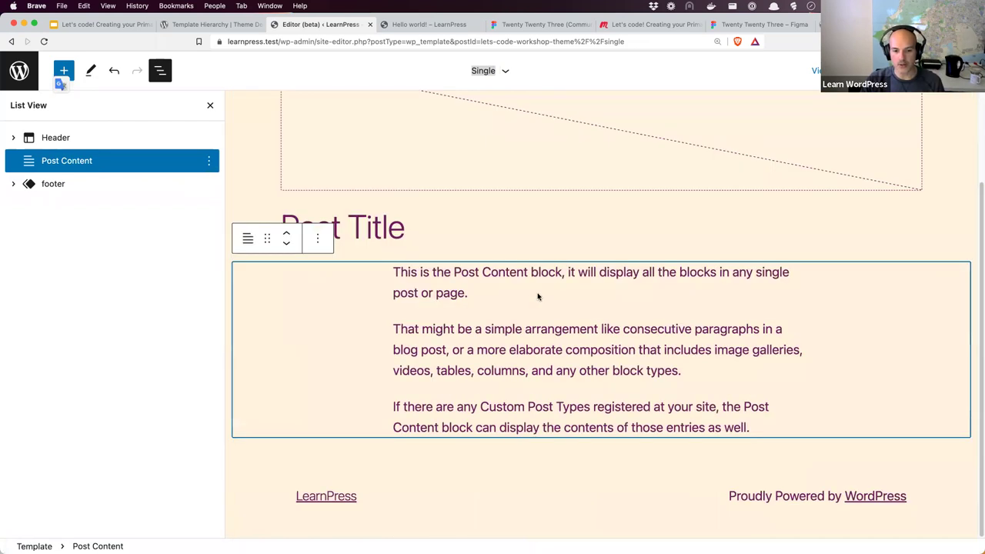
Check the single post layout in the Figma design and insert a Spacer block after the Single template's Post Content block
{"action": "left_click", "coordinate": [551, 27]}
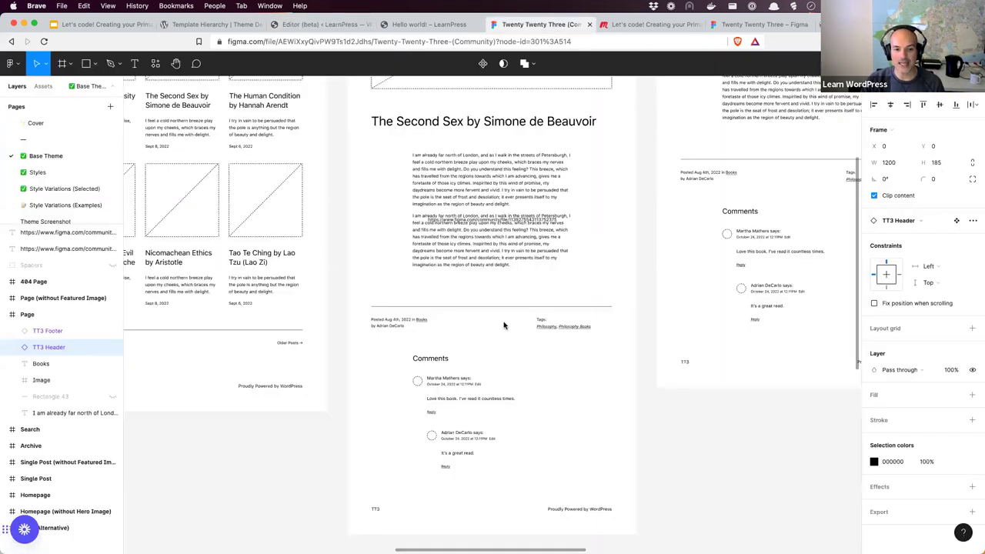
{"action": "left_click_drag", "start_coordinate": [381, 310], "coordinate": [431, 319]}
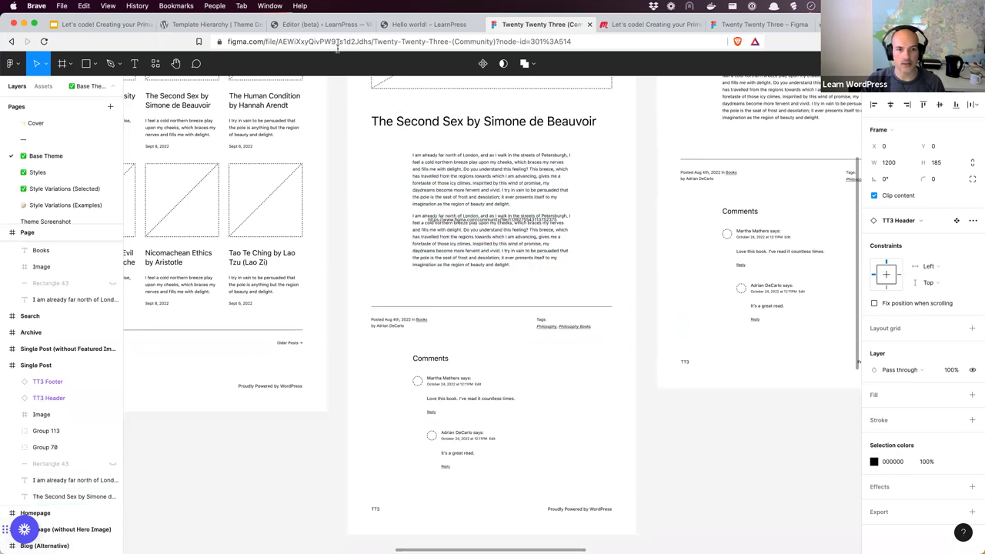
{"action": "left_click", "coordinate": [331, 25]}
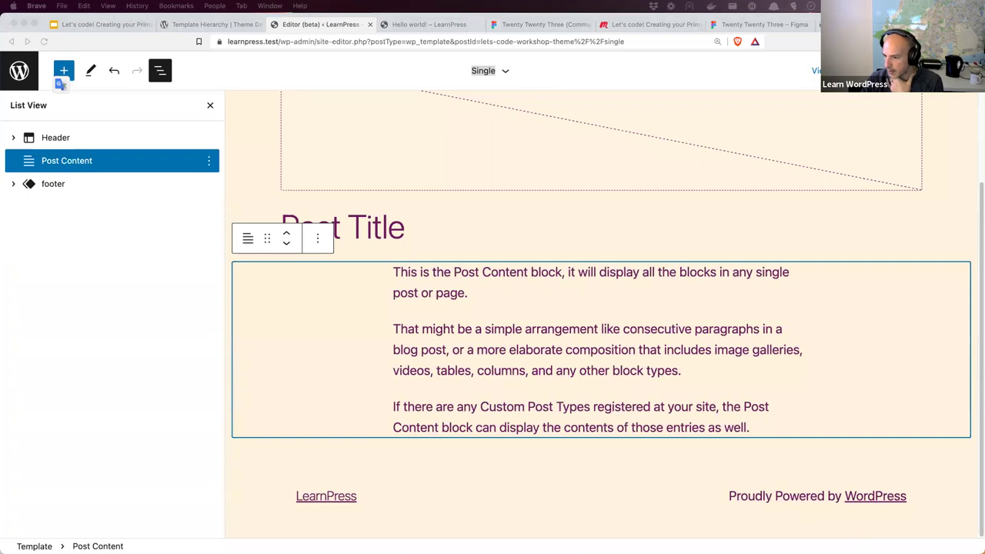
{"action": "left_click", "coordinate": [536, 25]}
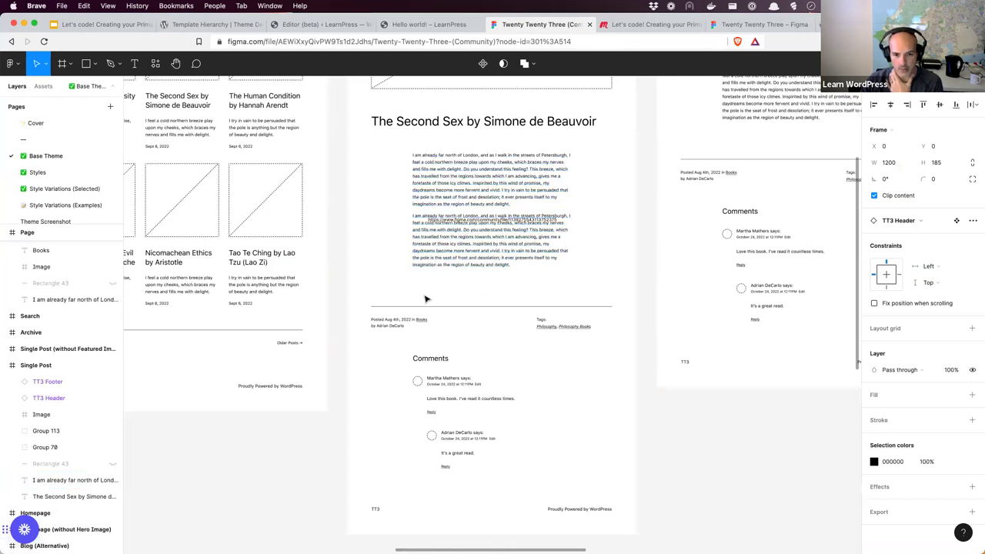
{"action": "left_click", "coordinate": [334, 25]}
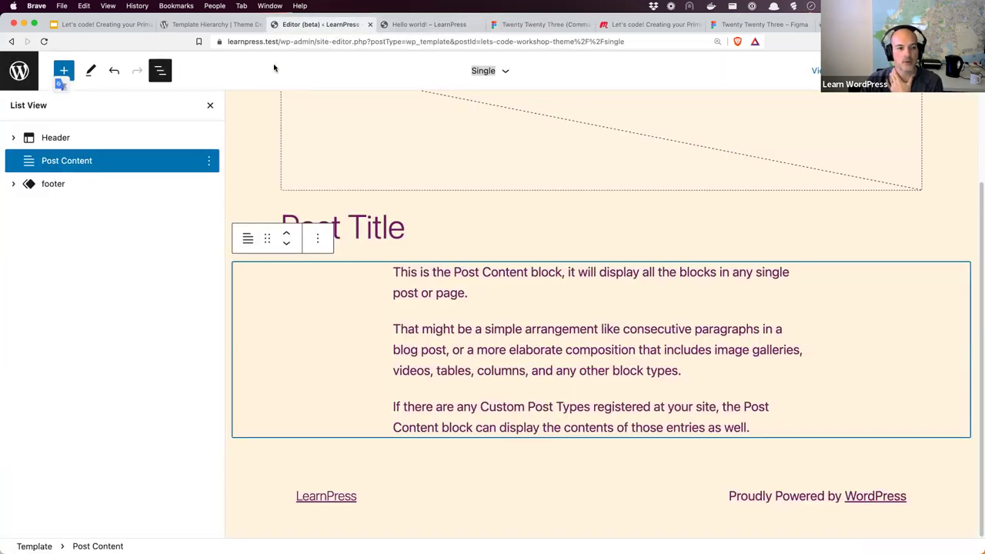
{"action": "left_click", "coordinate": [209, 162]}
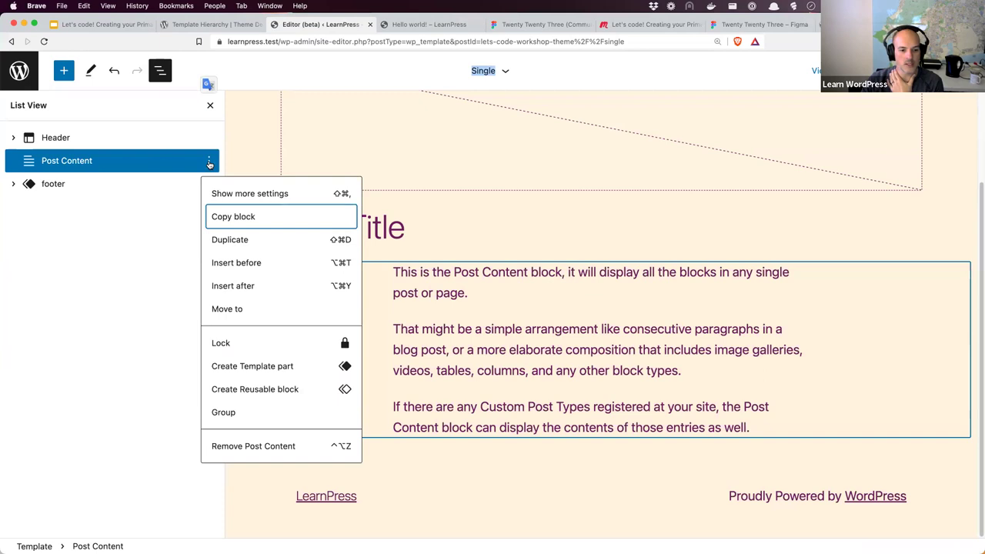
{"action": "left_click", "coordinate": [255, 288]}
{"action": "type", "text": "/spa"}
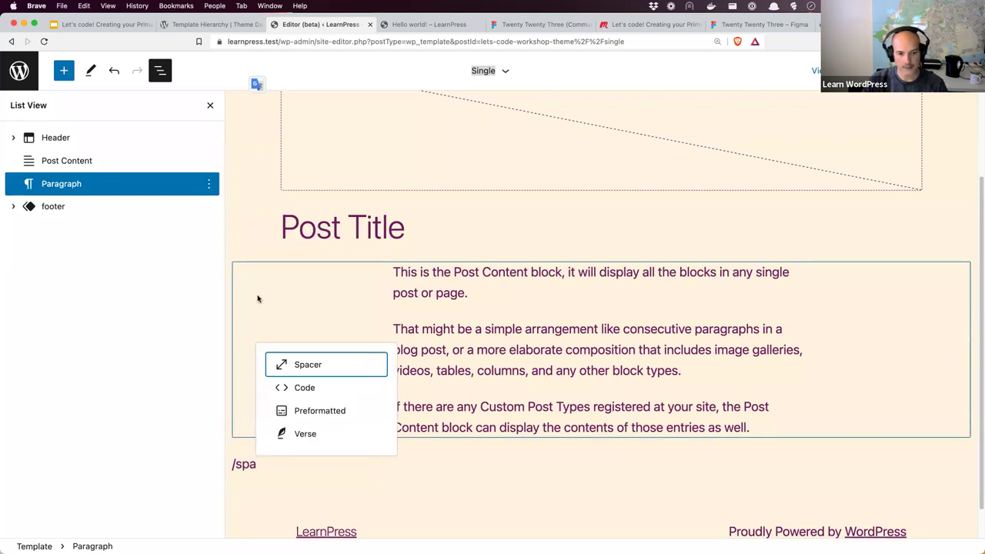
{"action": "left_click", "coordinate": [317, 364]}
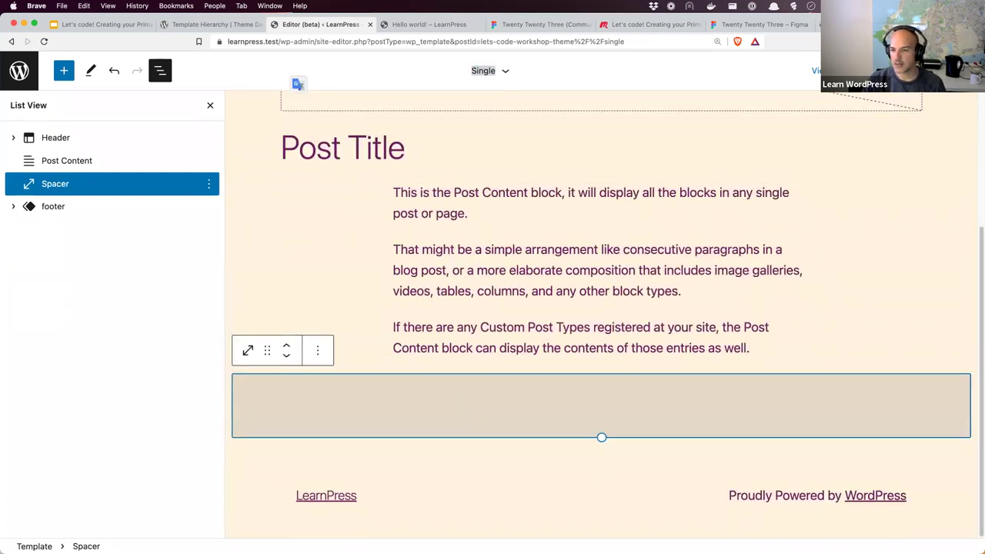
Show the Spacer's block settings and set its height to 30 px
{"action": "left_click", "coordinate": [971, 70]}
{"action": "left_click", "coordinate": [387, 418]}
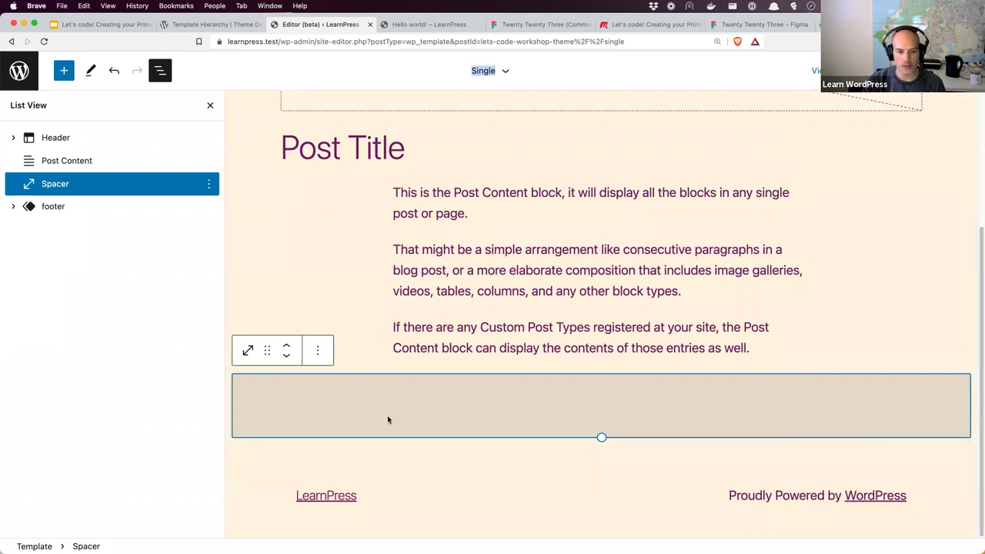
{"action": "left_click", "coordinate": [319, 356]}
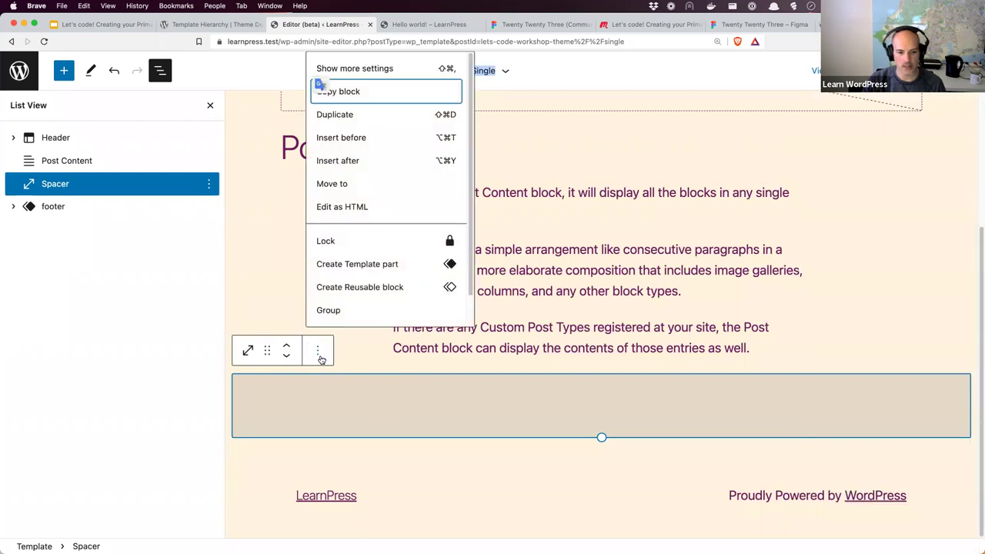
{"action": "left_click", "coordinate": [375, 74]}
{"action": "left_click", "coordinate": [844, 245]}
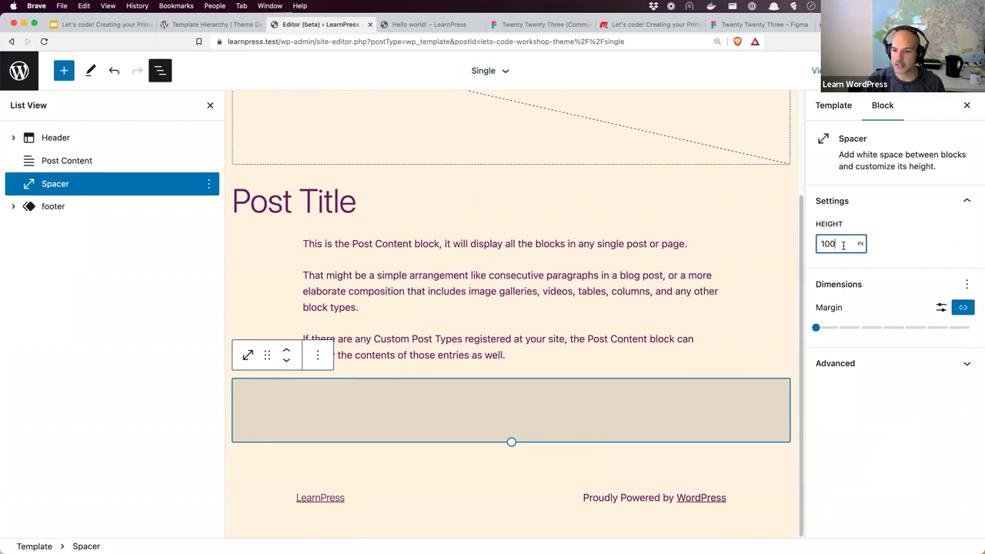
{"action": "left_click_drag", "start_coordinate": [843, 245], "coordinate": [824, 244]}
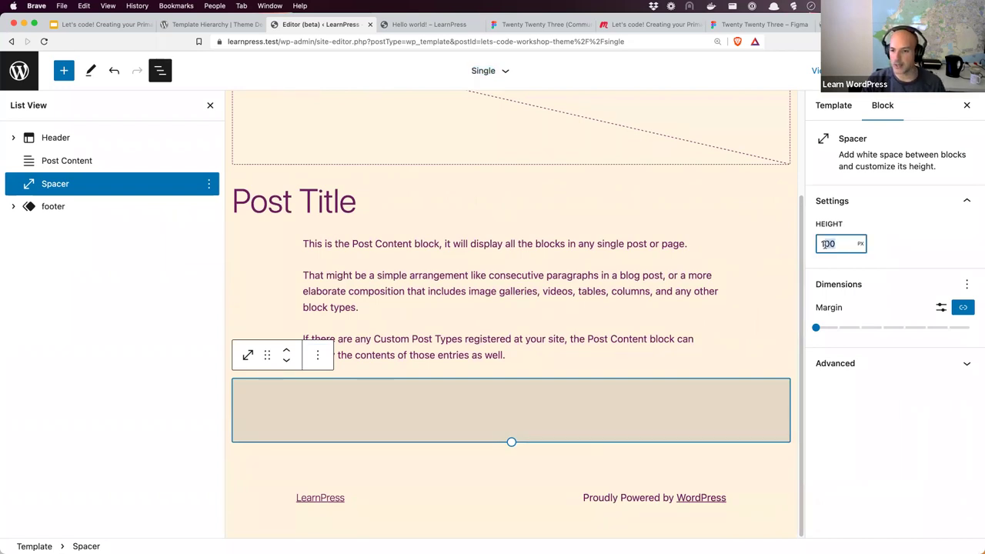
{"action": "type", "text": "30"}
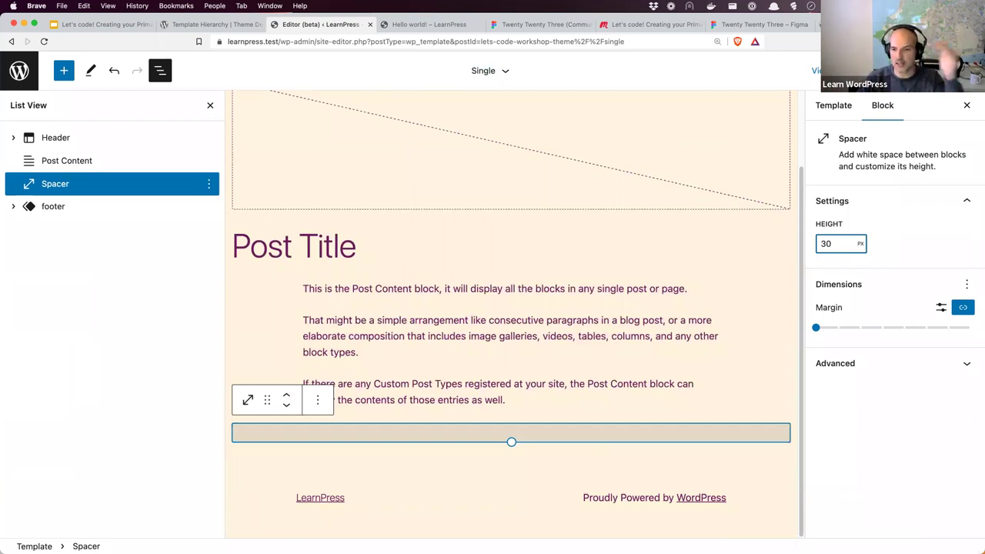
Compare the Figma design with the Hello World post, and insert a Separator with the Wide Line style after the Spacer
{"action": "left_click", "coordinate": [562, 25]}
{"action": "left_click", "coordinate": [452, 286]}
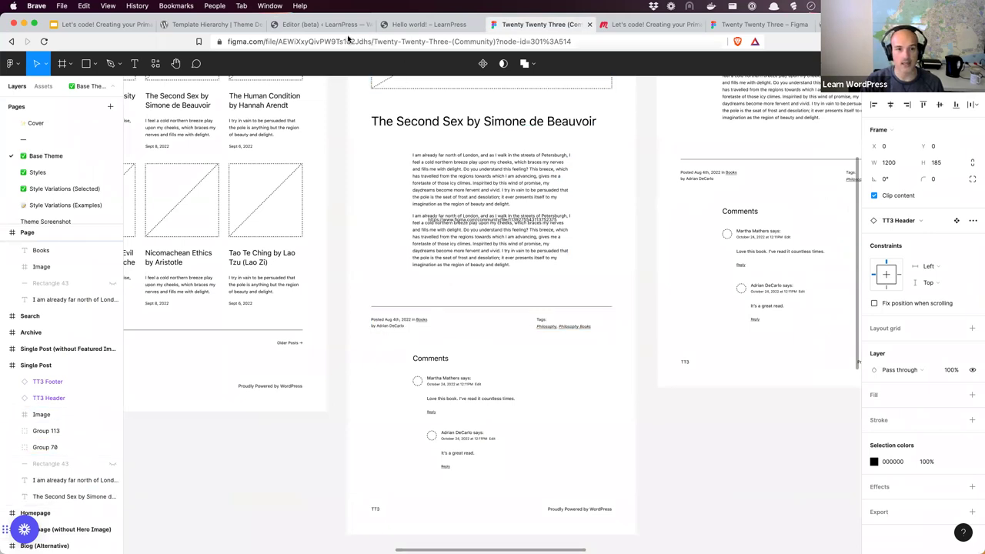
{"action": "left_click", "coordinate": [406, 25]}
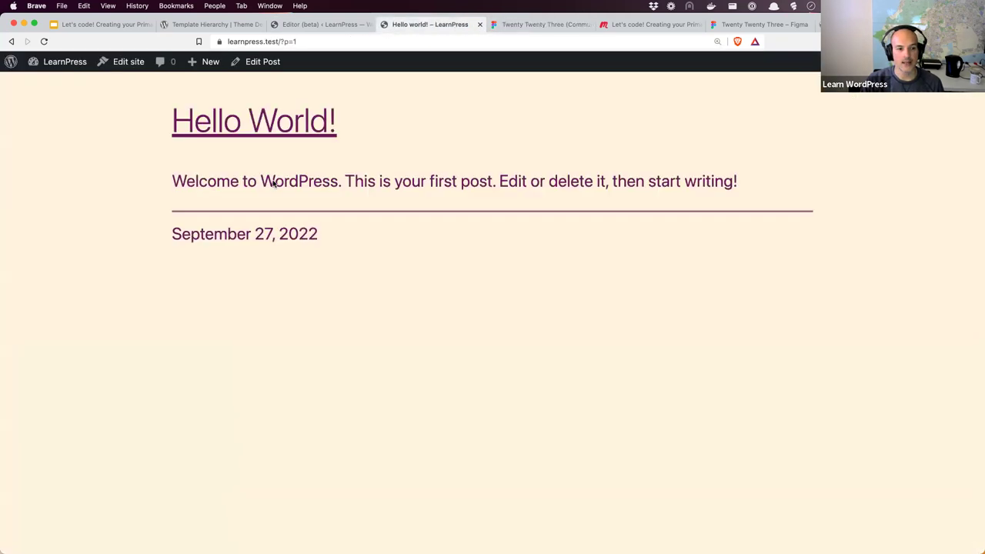
{"action": "left_click", "coordinate": [327, 23]}
{"action": "left_click", "coordinate": [209, 184]}
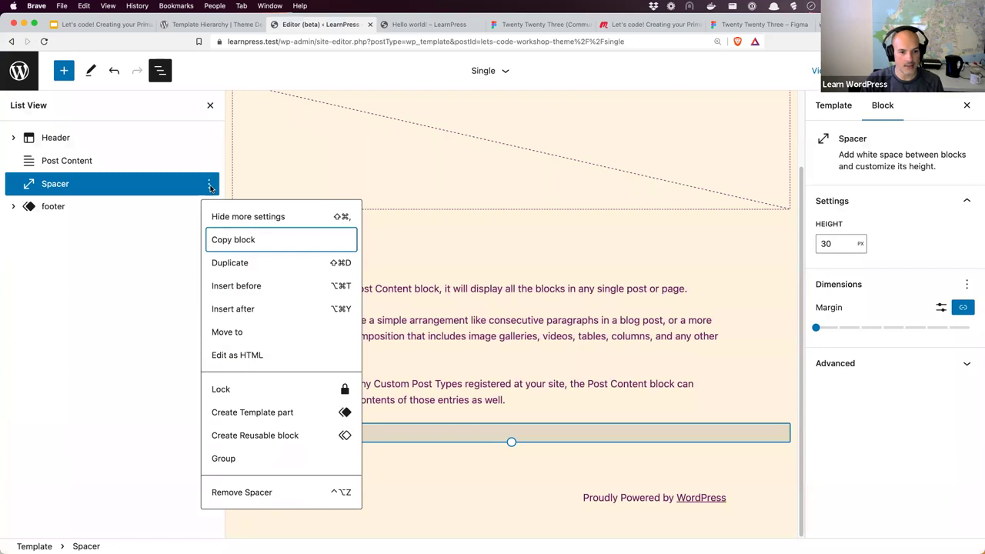
{"action": "left_click", "coordinate": [234, 307]}
{"action": "type", "text": "/sepa"}
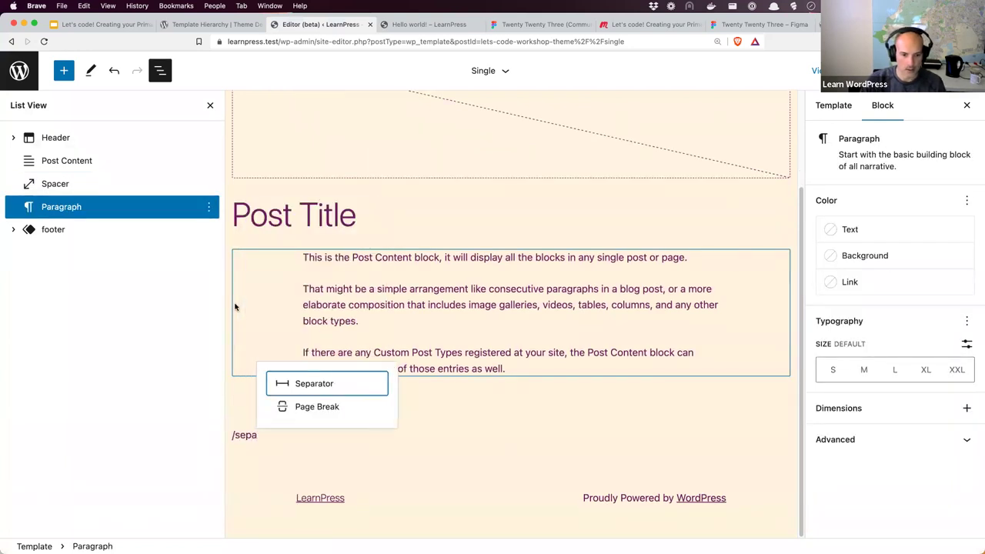
{"action": "left_click", "coordinate": [308, 383]}
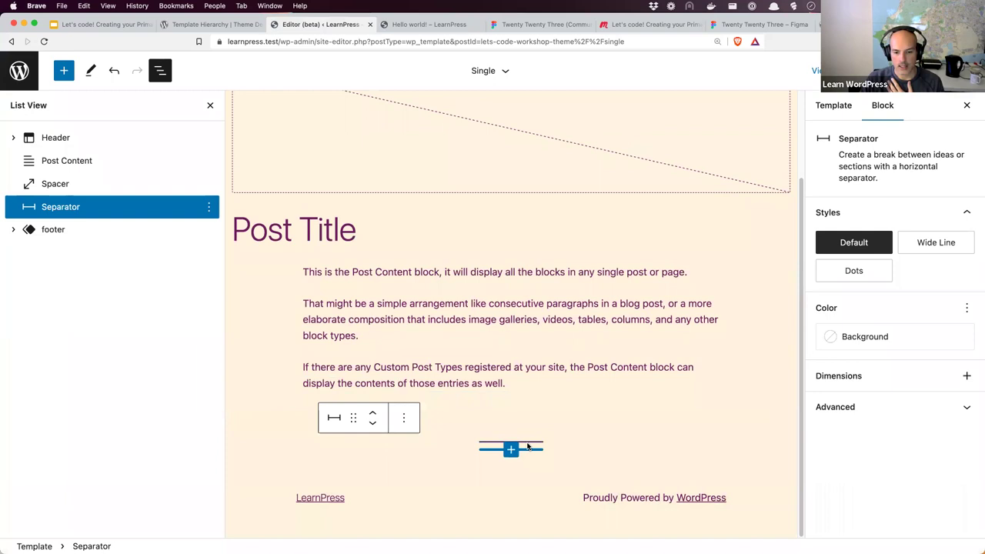
{"action": "left_click", "coordinate": [334, 419]}
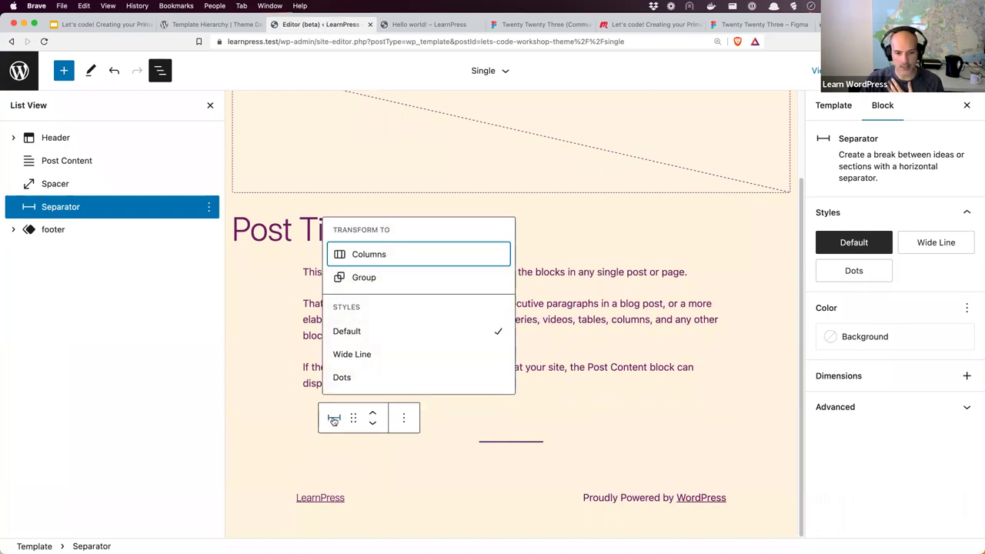
{"action": "left_click", "coordinate": [365, 354]}
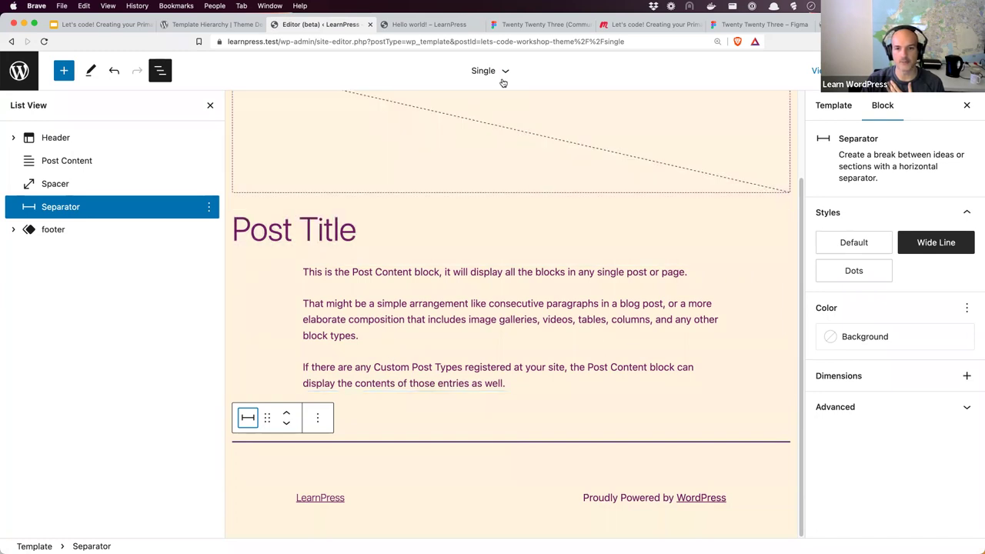
Examine the post date, author and tags row in the Figma design and the Group and Row nesting inside the Header
{"action": "left_click", "coordinate": [523, 33]}
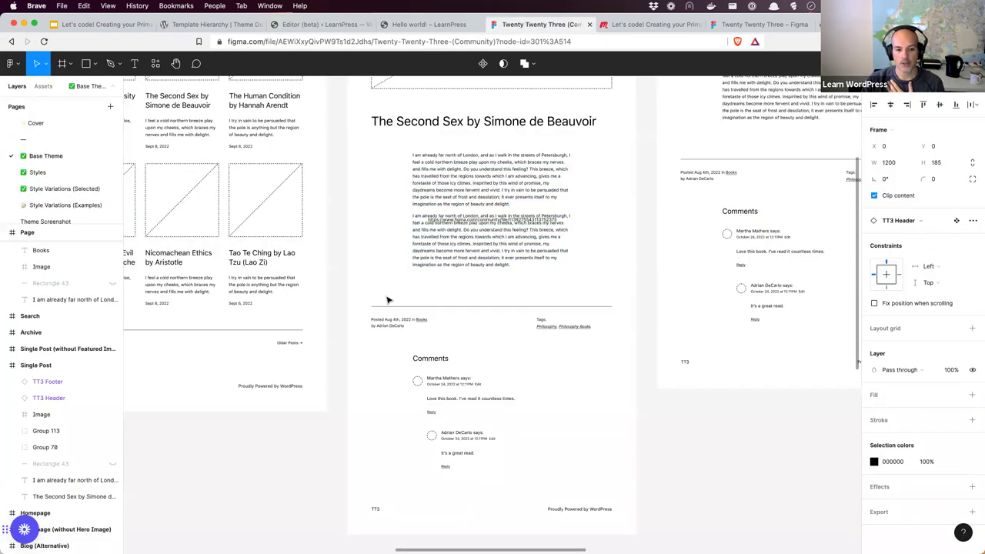
{"action": "left_click", "coordinate": [382, 351]}
{"action": "scroll", "coordinate": [384, 347], "scroll_direction": "up", "scroll_amount": 5}
{"action": "key", "text": "Escape"}
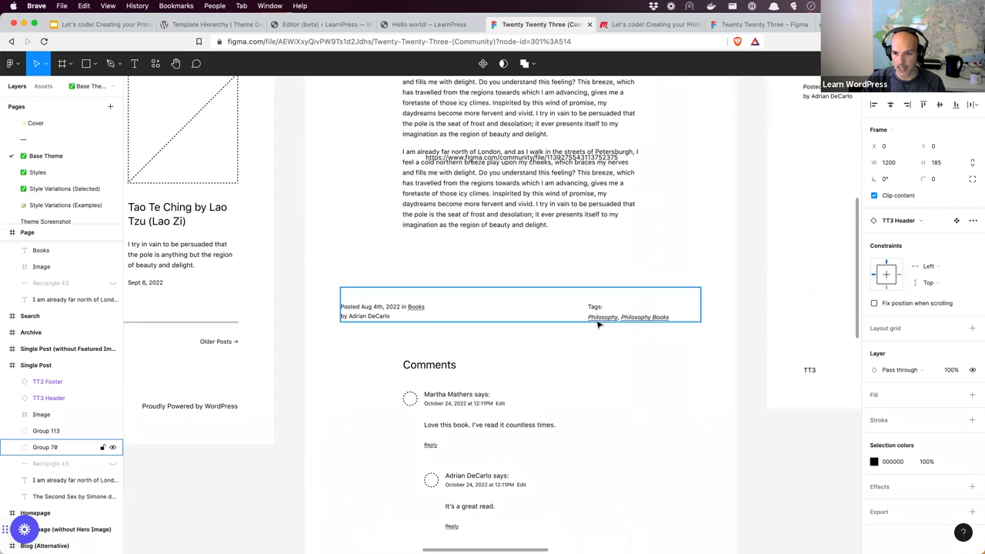
{"action": "left_click", "coordinate": [345, 24]}
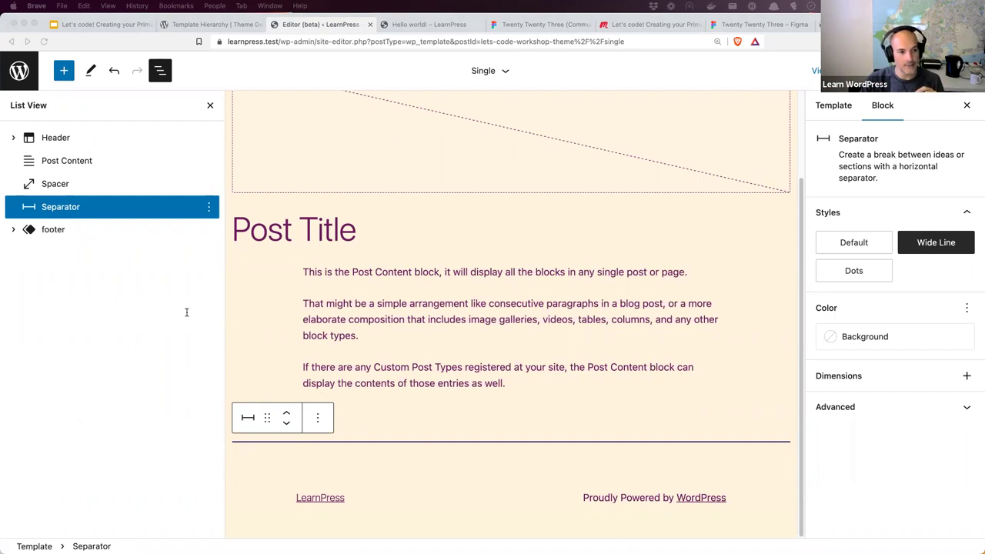
{"action": "left_click", "coordinate": [13, 137]}
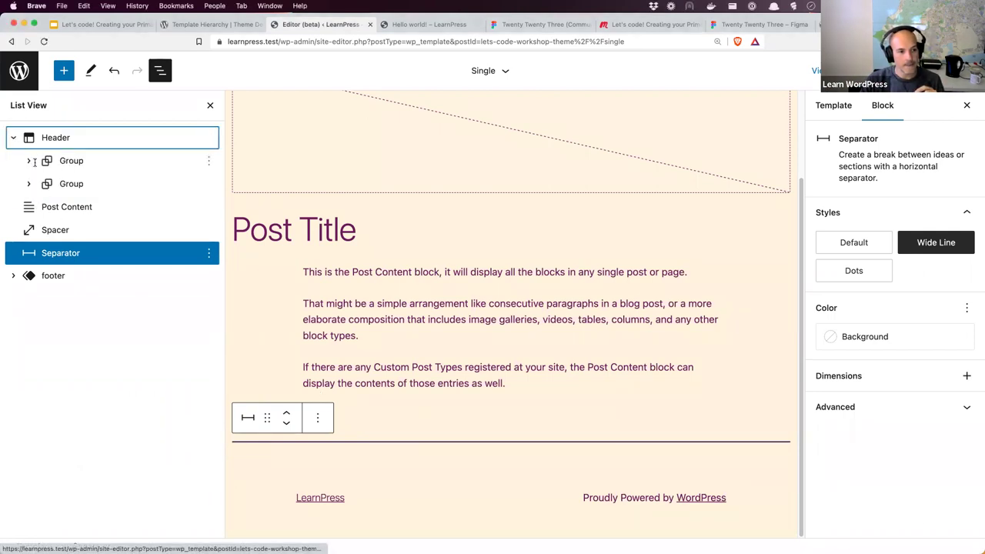
{"action": "left_click", "coordinate": [29, 161]}
{"action": "left_click", "coordinate": [46, 183]}
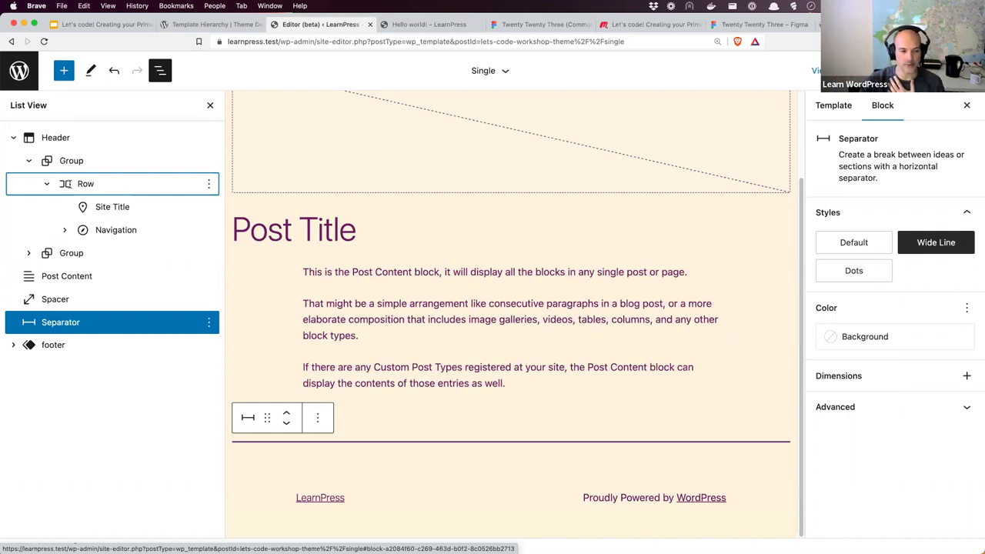
Insert a Group block after the Separator and nest a Row block inside it
{"action": "left_click", "coordinate": [208, 322]}
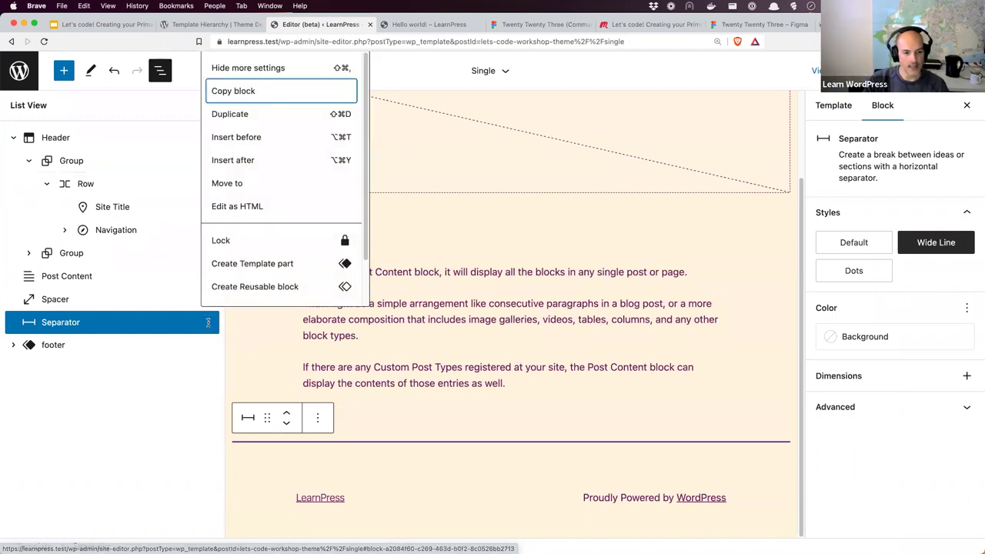
{"action": "left_click", "coordinate": [284, 159]}
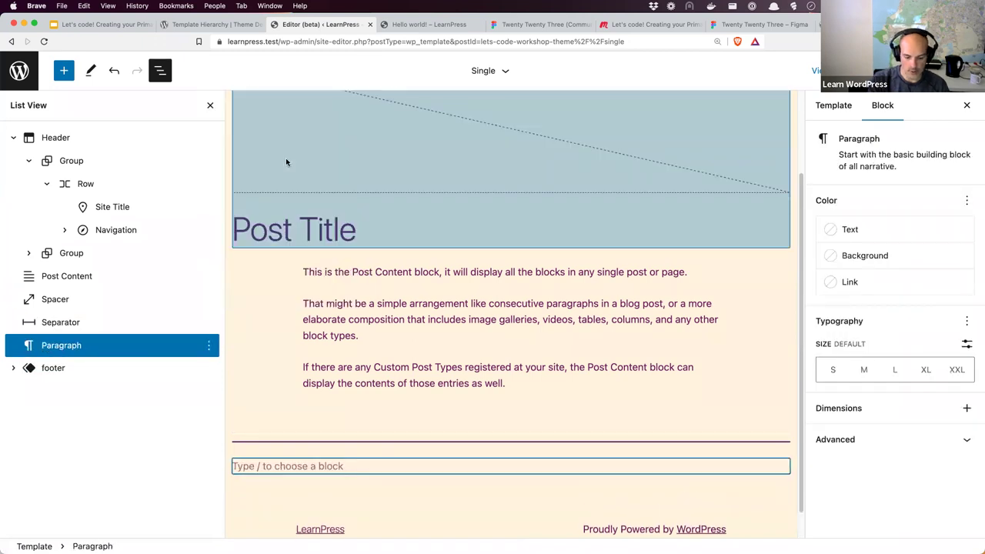
{"action": "type", "text": "/gro"}
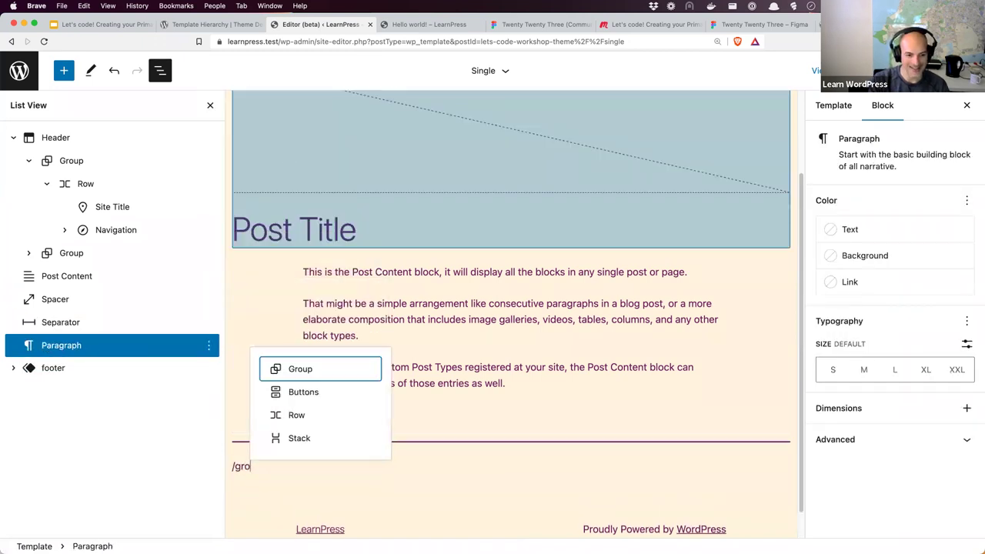
{"action": "left_click", "coordinate": [304, 365]}
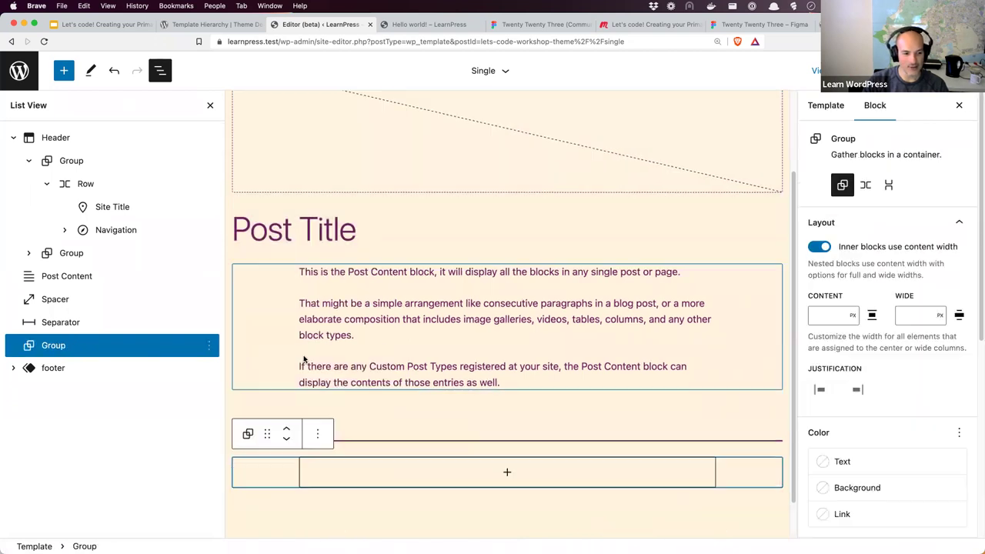
{"action": "left_click", "coordinate": [209, 345]}
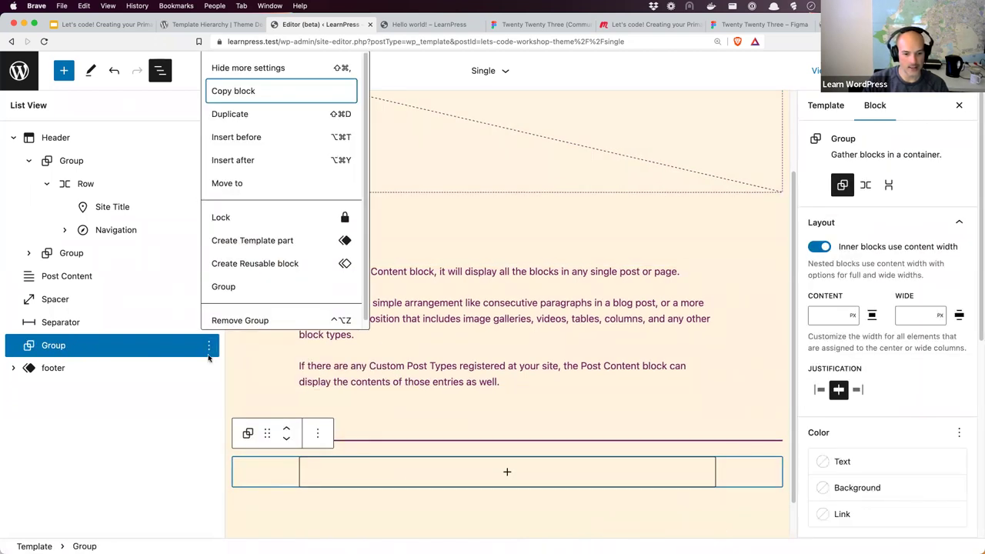
{"action": "left_click", "coordinate": [506, 475]}
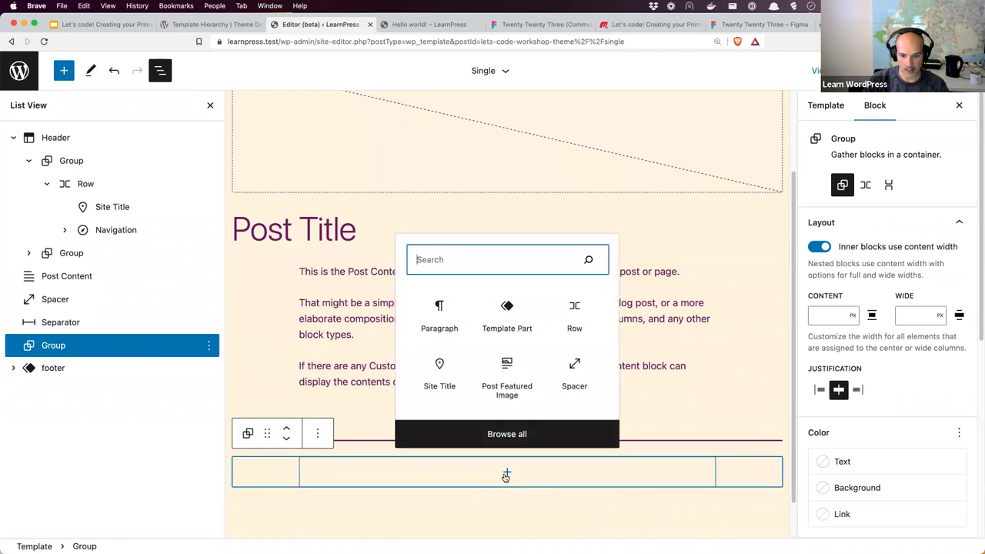
{"action": "type", "text": "row"}
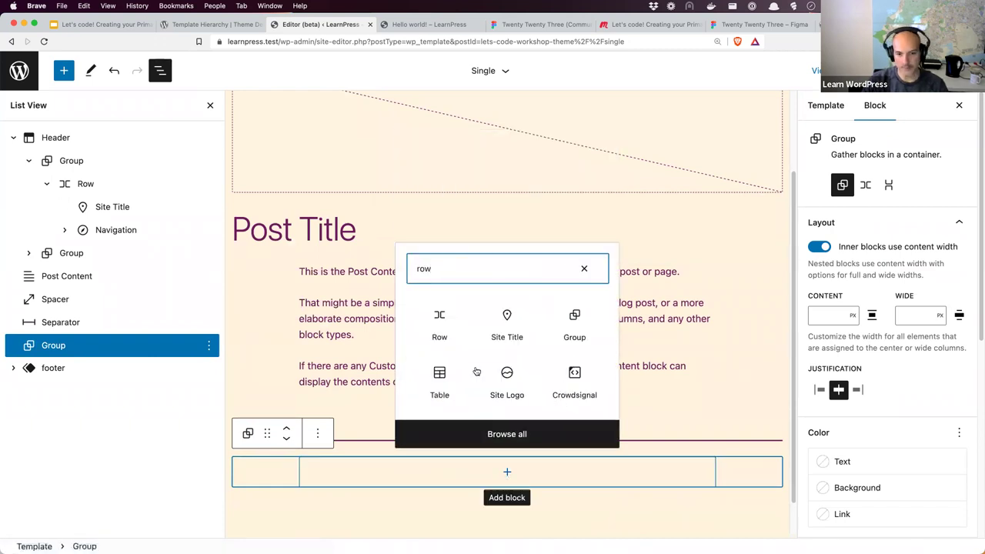
{"action": "left_click", "coordinate": [439, 317]}
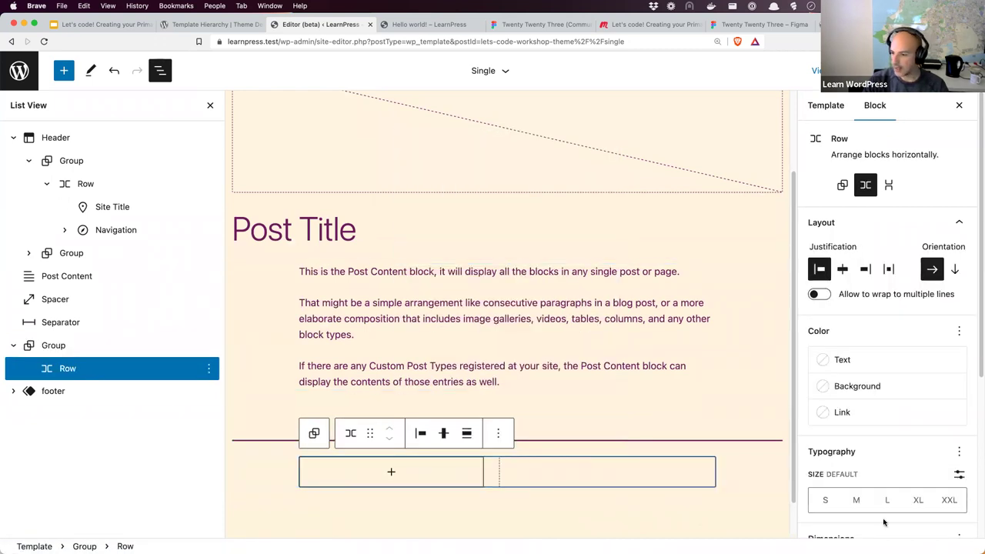
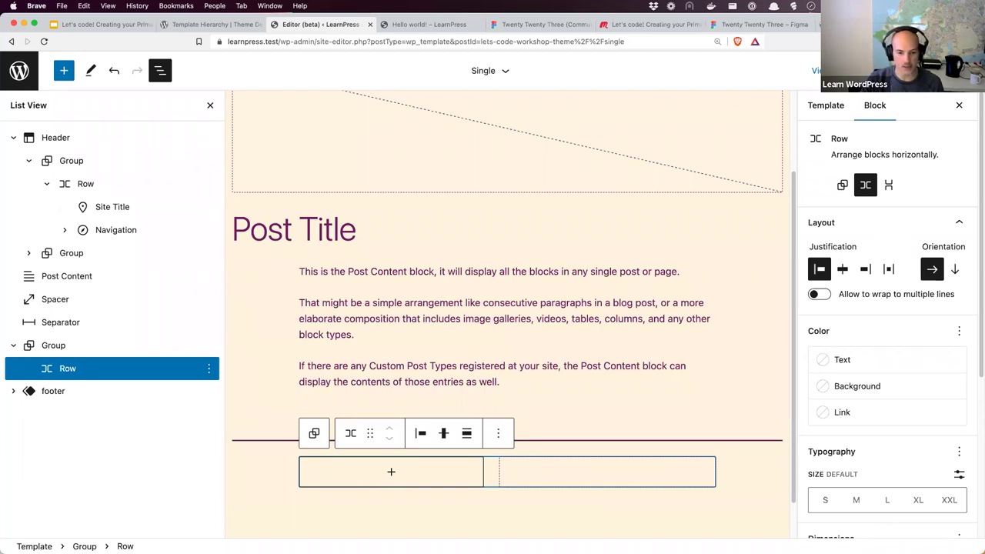
Insert a Post Date block into the empty Row below the Separator
{"action": "left_click", "coordinate": [390, 471]}
{"action": "type", "text": "post date"}
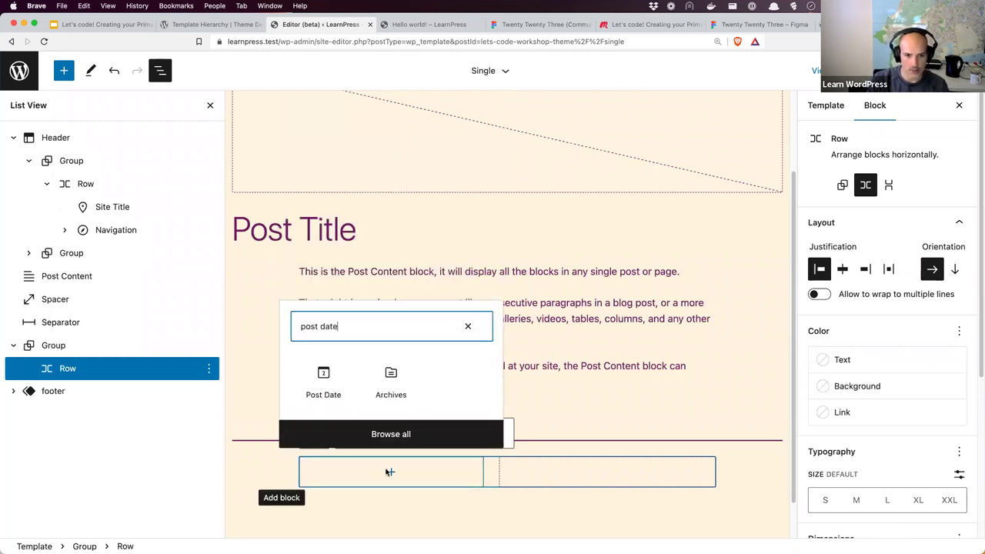
{"action": "left_click", "coordinate": [327, 384]}
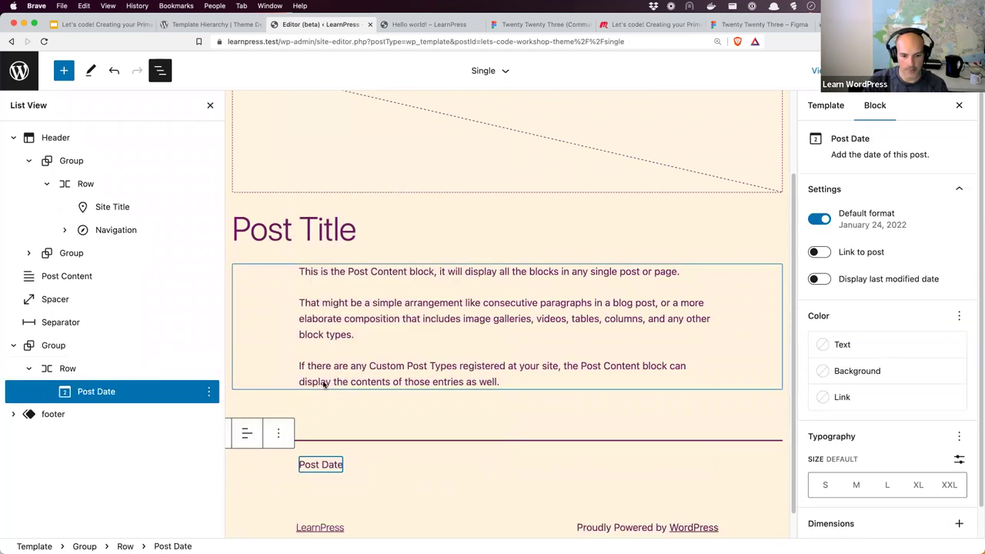
Add a Post Author block to the Row, after the Post Date
{"action": "left_click", "coordinate": [386, 469]}
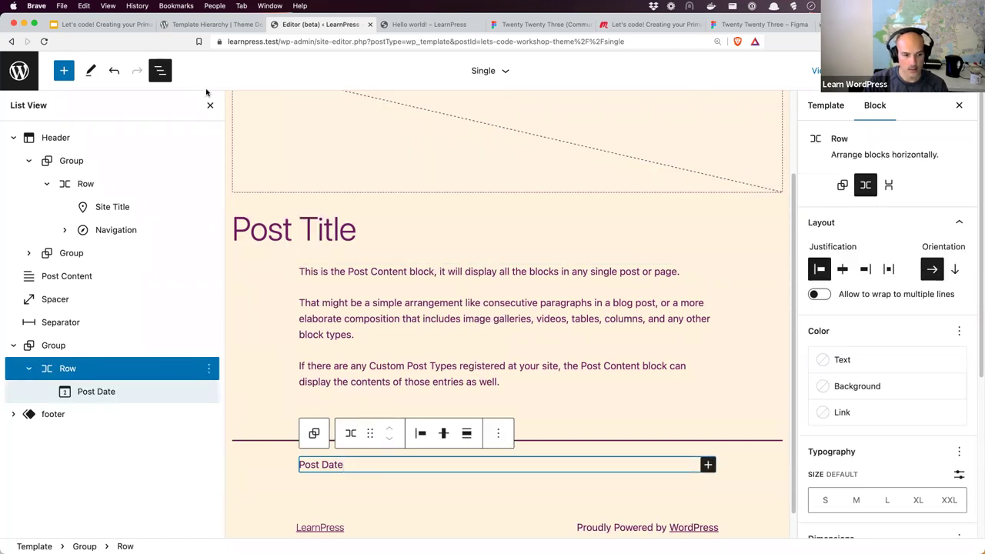
{"action": "left_click", "coordinate": [69, 373]}
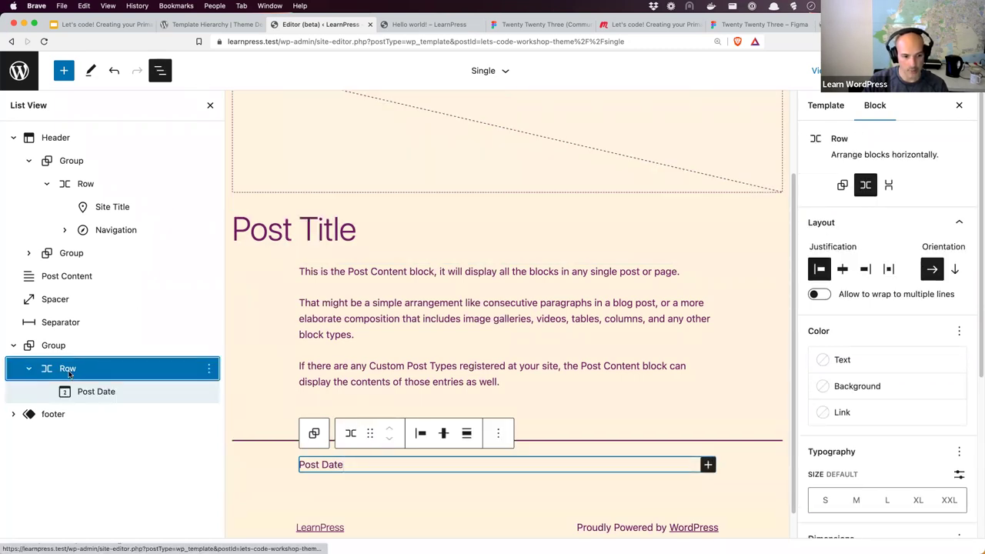
{"action": "left_click", "coordinate": [708, 465]}
{"action": "type", "text": "post "}
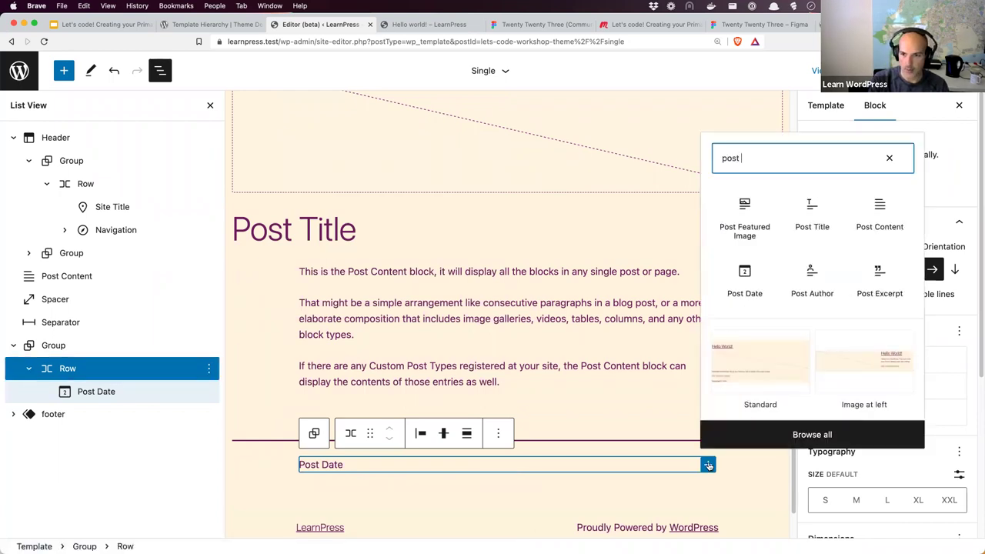
{"action": "type", "text": "author"}
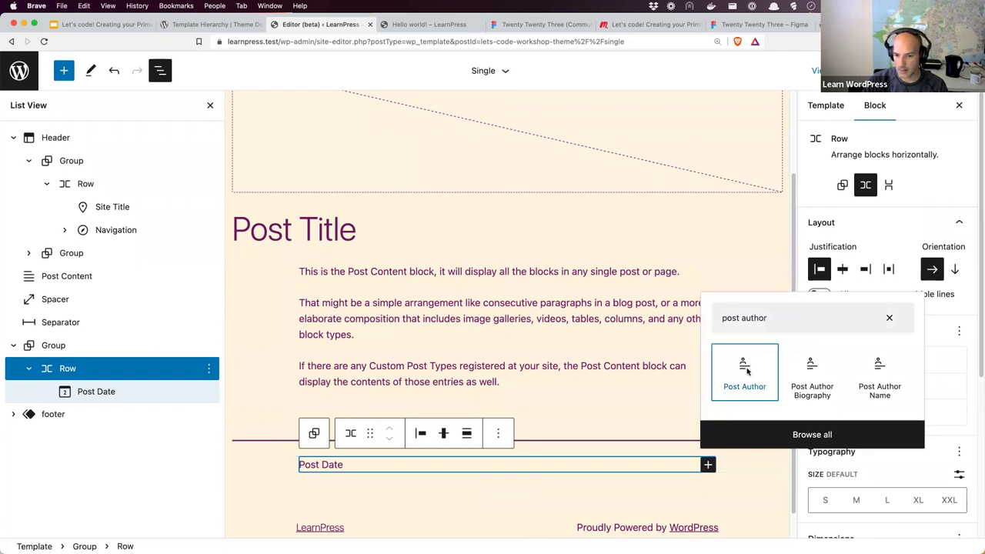
{"action": "left_click", "coordinate": [745, 372]}
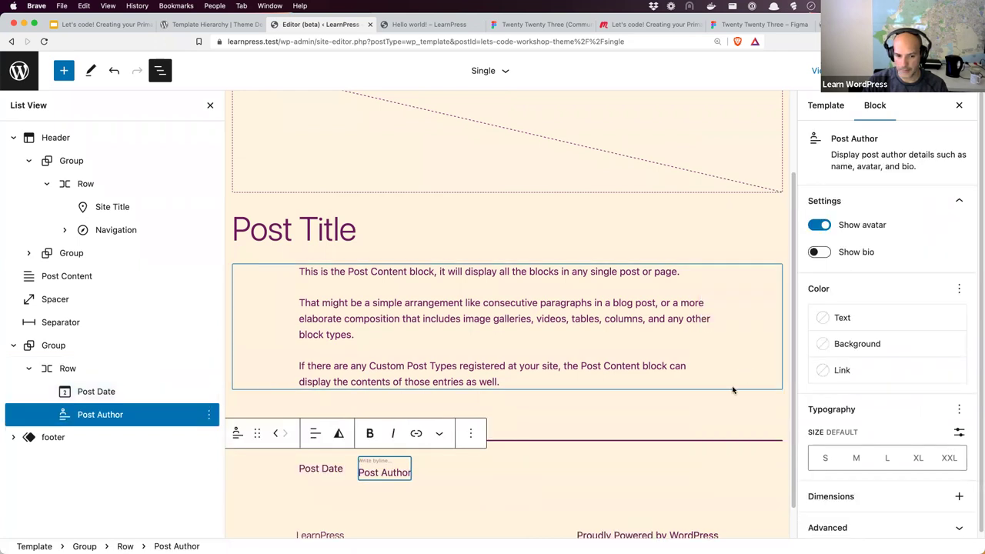
Add a Categories block to the Row, after the Post Author
{"action": "left_click", "coordinate": [65, 369]}
{"action": "left_click", "coordinate": [708, 465]}
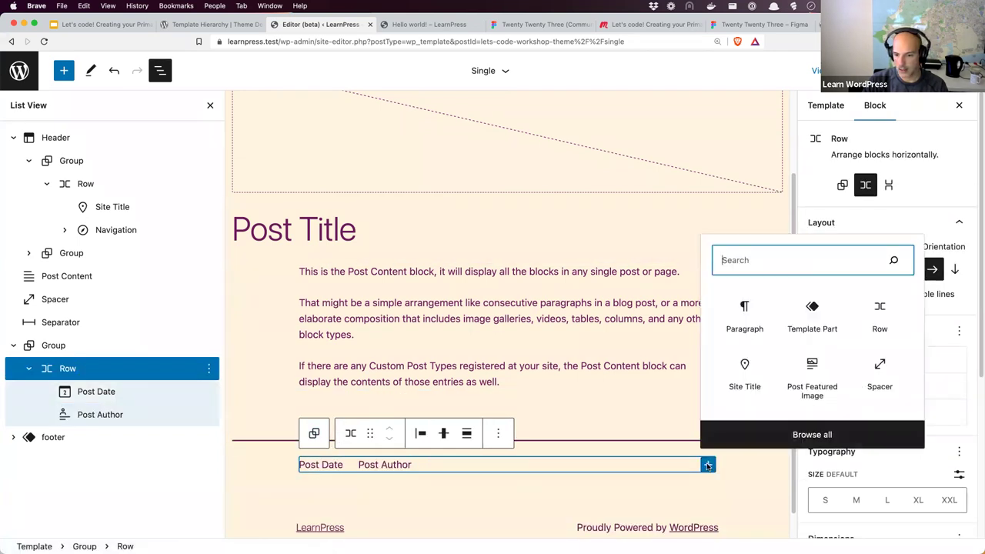
{"action": "type", "text": "cate"}
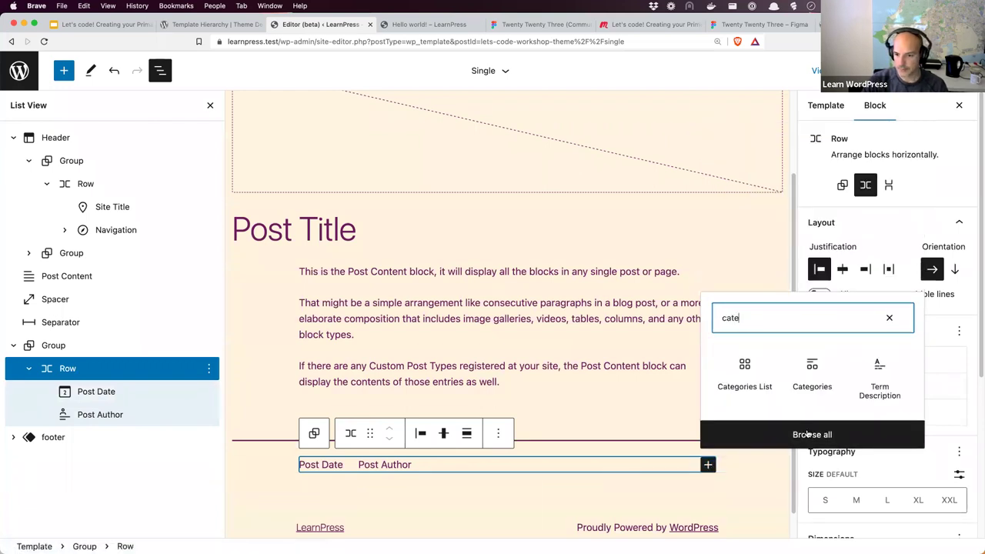
{"action": "left_click", "coordinate": [812, 375]}
Add a Tags block at the end of the Row, after Categories
{"action": "left_click", "coordinate": [553, 472]}
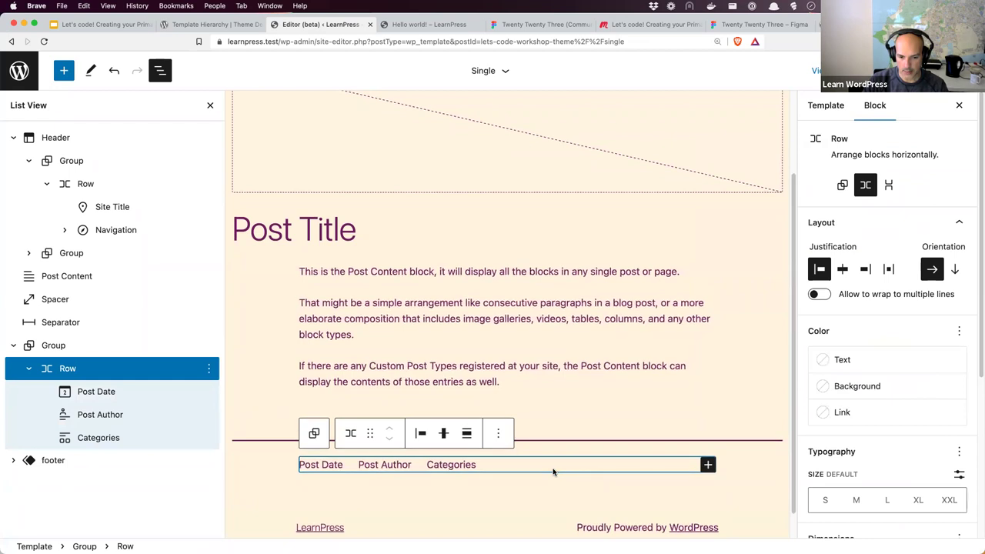
{"action": "left_click", "coordinate": [700, 483]}
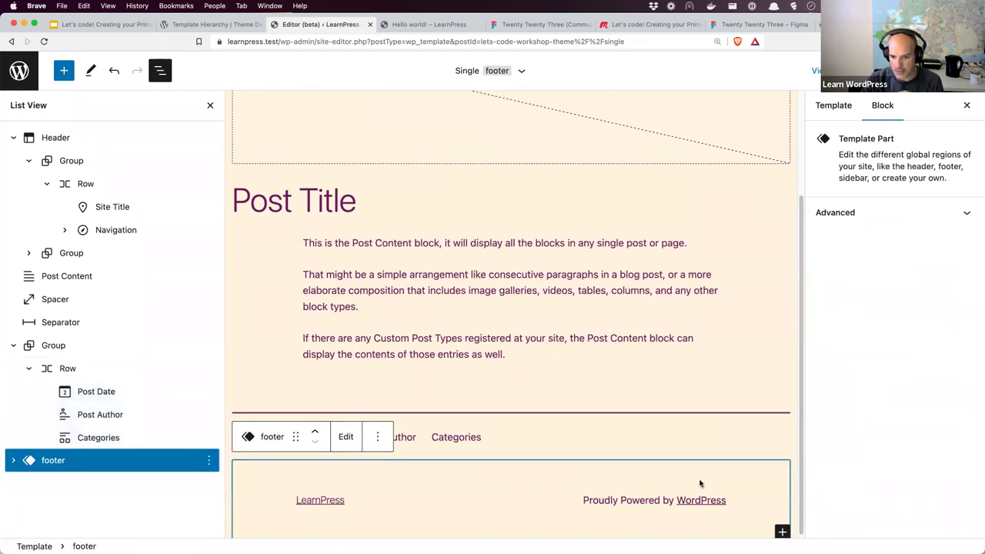
{"action": "left_click", "coordinate": [606, 438]}
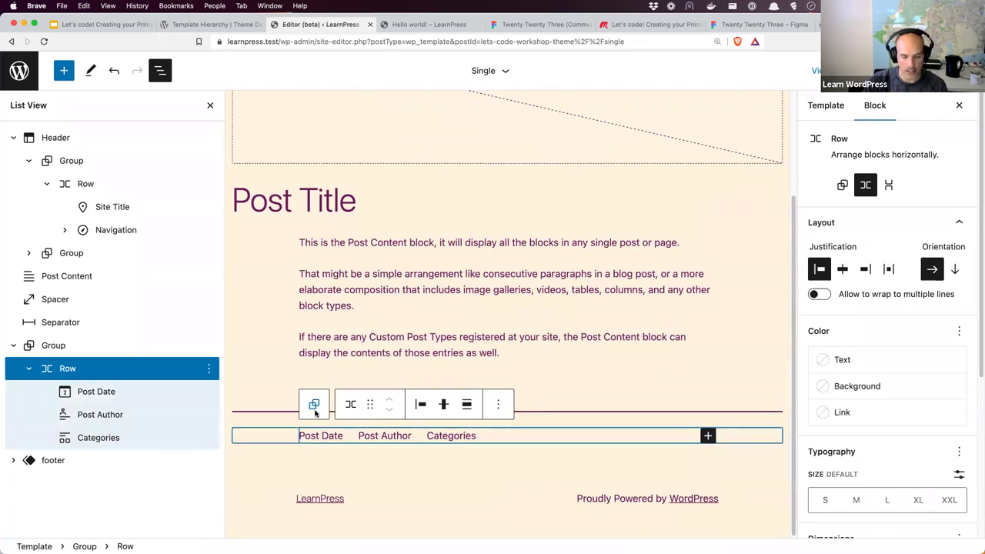
{"action": "left_click", "coordinate": [708, 436]}
{"action": "type", "text": "Tags"}
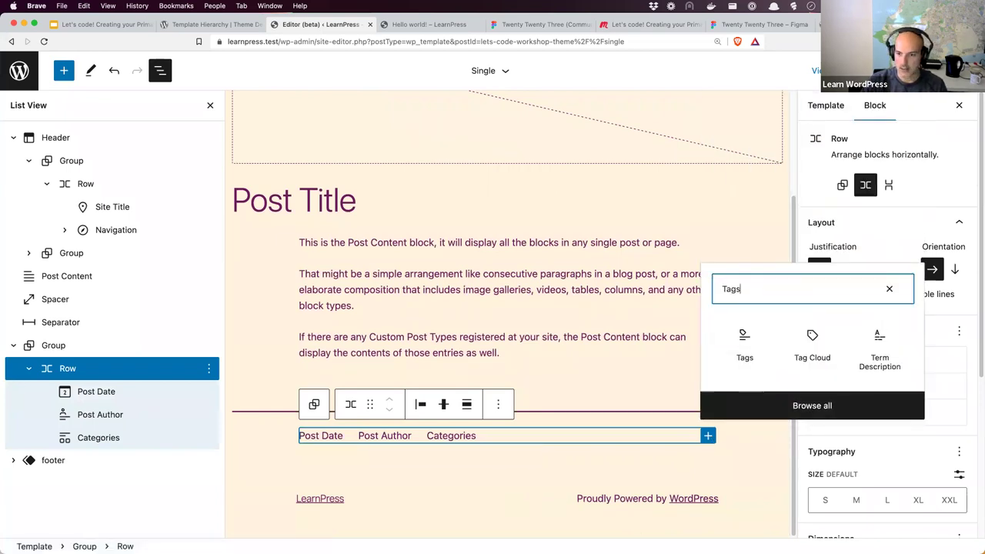
{"action": "left_click", "coordinate": [744, 345]}
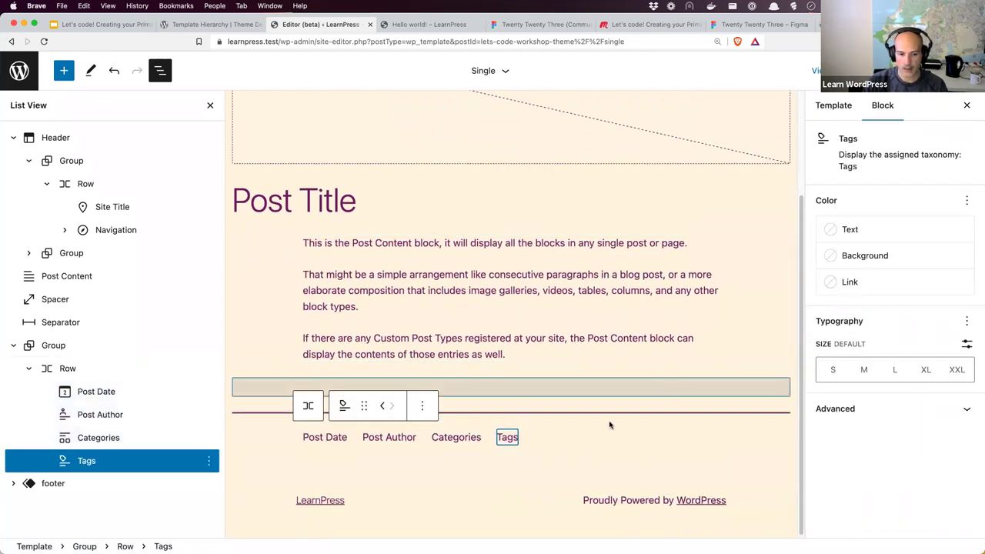
Set the post meta Row's justification to space between items, comparing it with the date, author and tags line in the Figma design
{"action": "left_click", "coordinate": [539, 24]}
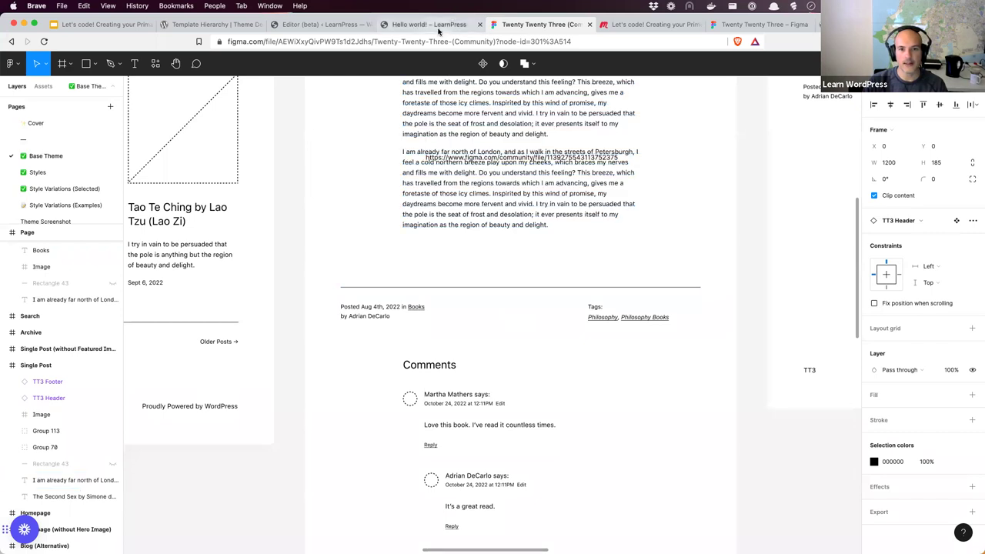
{"action": "left_click", "coordinate": [324, 24]}
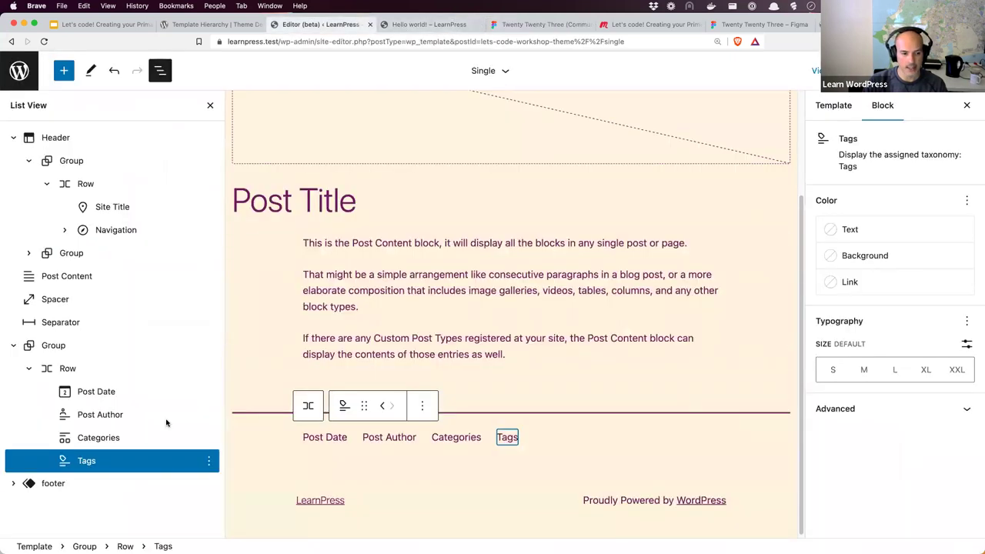
{"action": "left_click", "coordinate": [77, 367]}
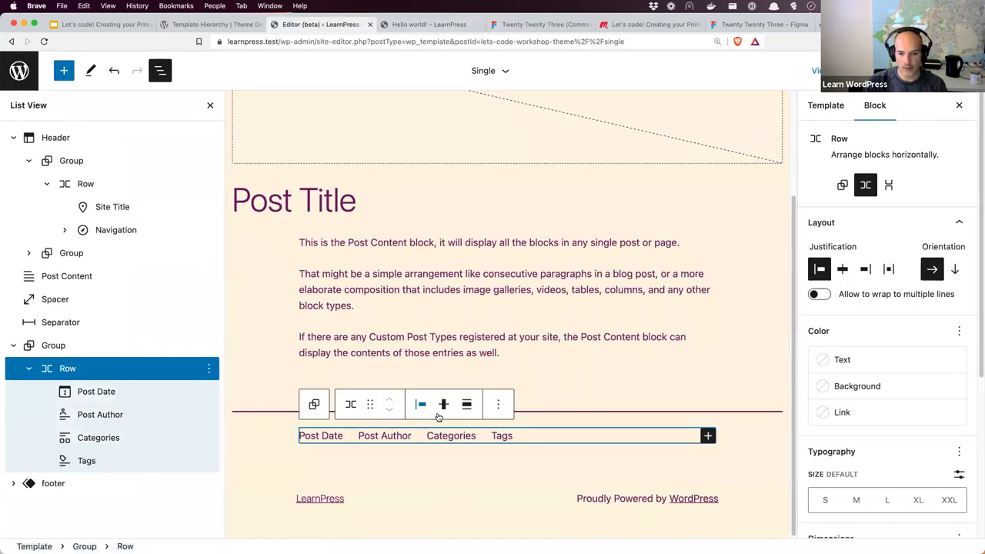
{"action": "left_click", "coordinate": [889, 269]}
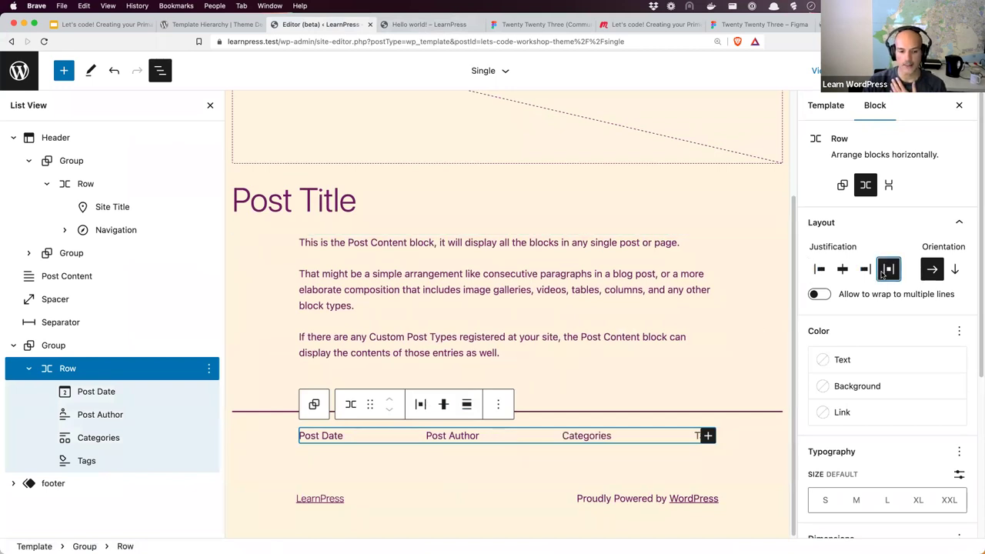
{"action": "left_click", "coordinate": [512, 24]}
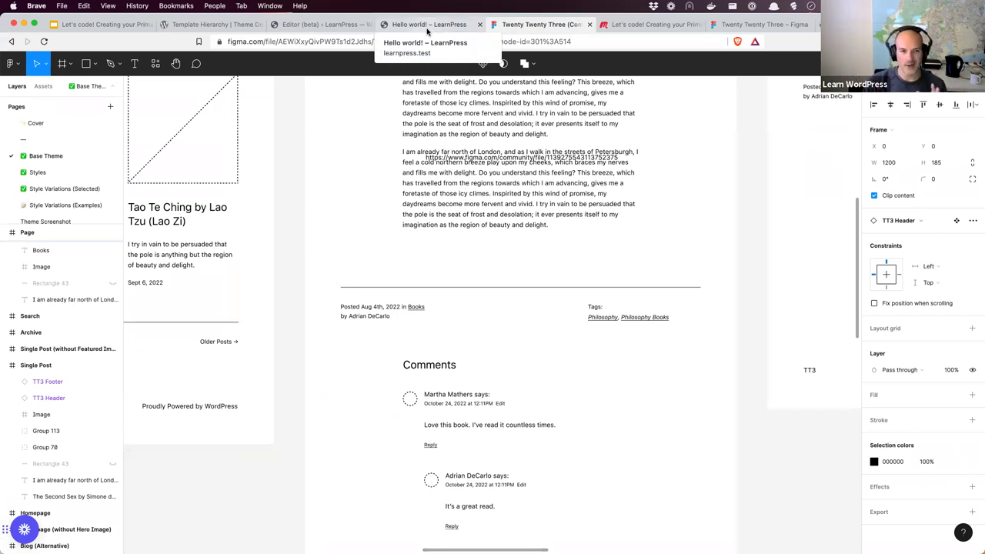
{"action": "left_click", "coordinate": [331, 24]}
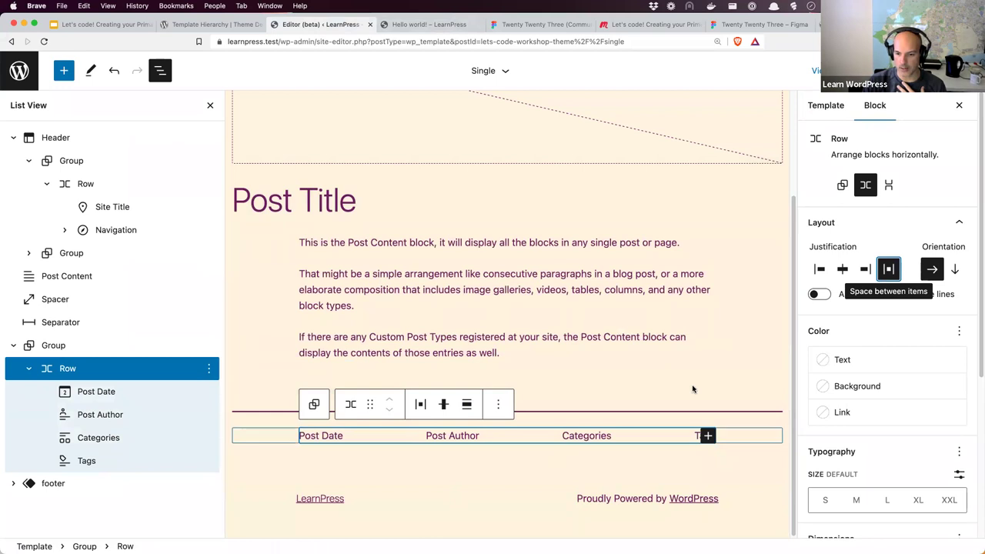
{"action": "left_click", "coordinate": [693, 389]}
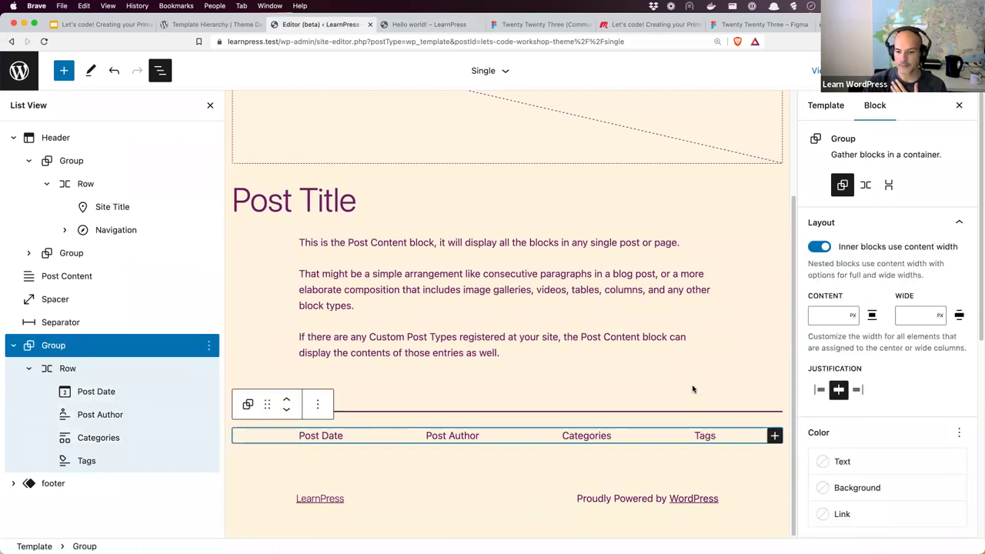
Insert a Spacer block after the post meta Group and set its height to 30 px
{"action": "left_click", "coordinate": [539, 25]}
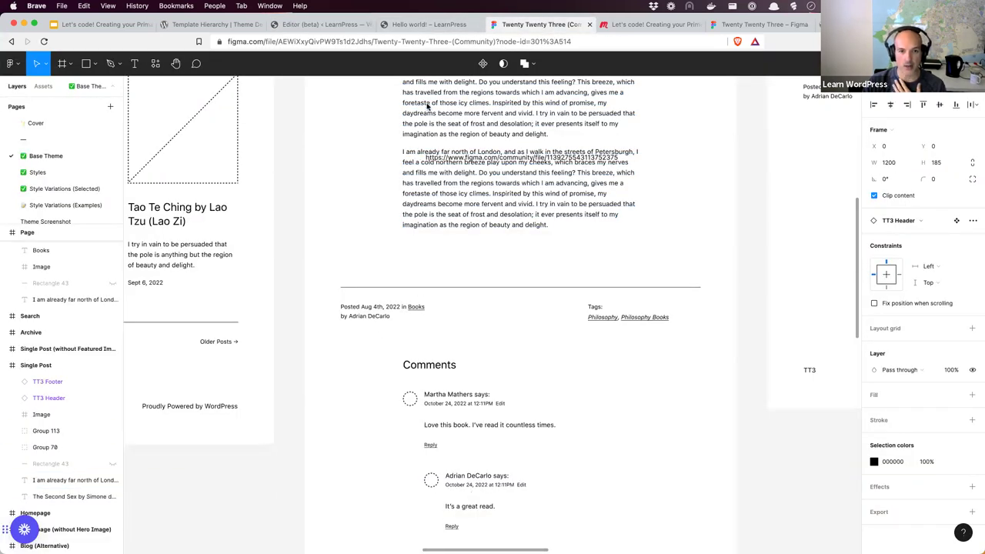
{"action": "left_click", "coordinate": [338, 25]}
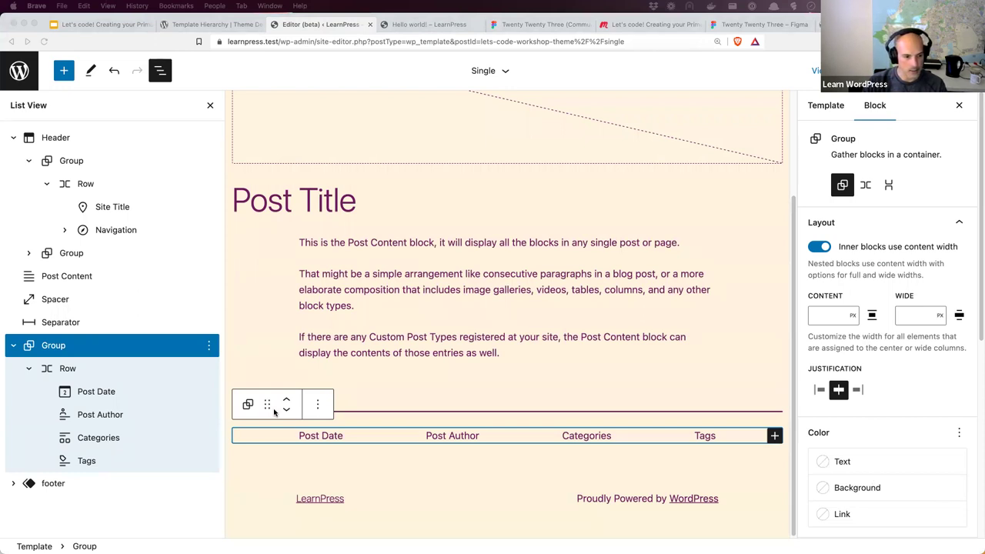
{"action": "left_click", "coordinate": [50, 351]}
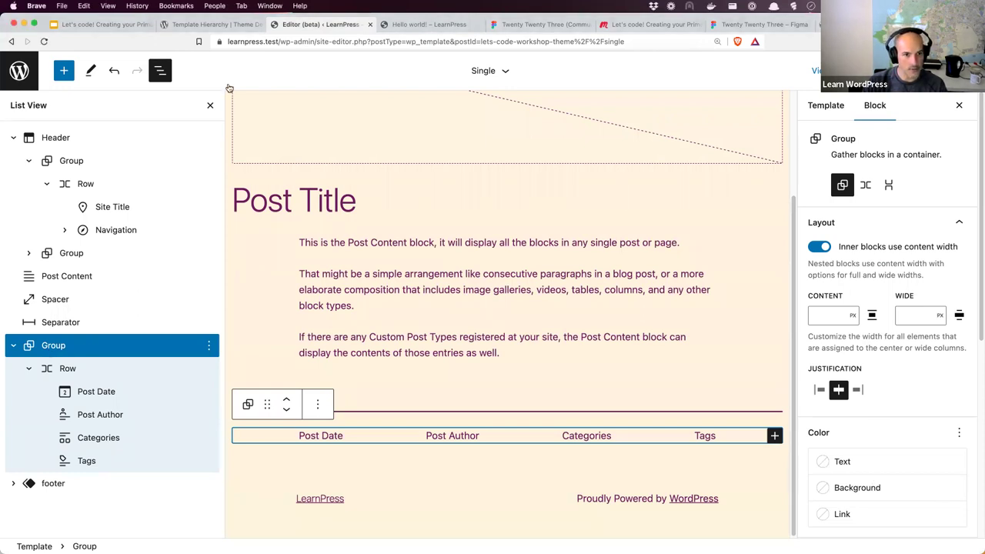
{"action": "left_click", "coordinate": [208, 347]}
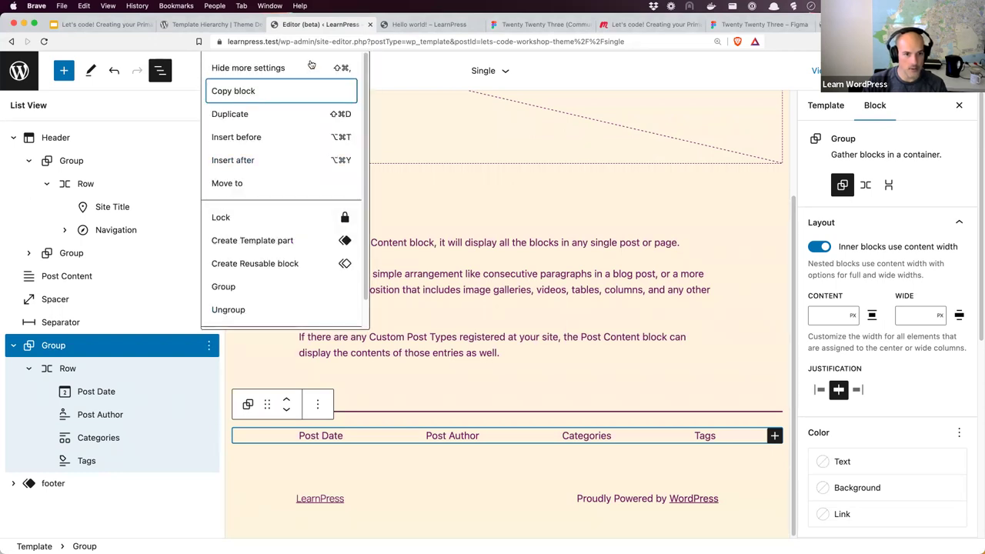
{"action": "left_click", "coordinate": [233, 160]}
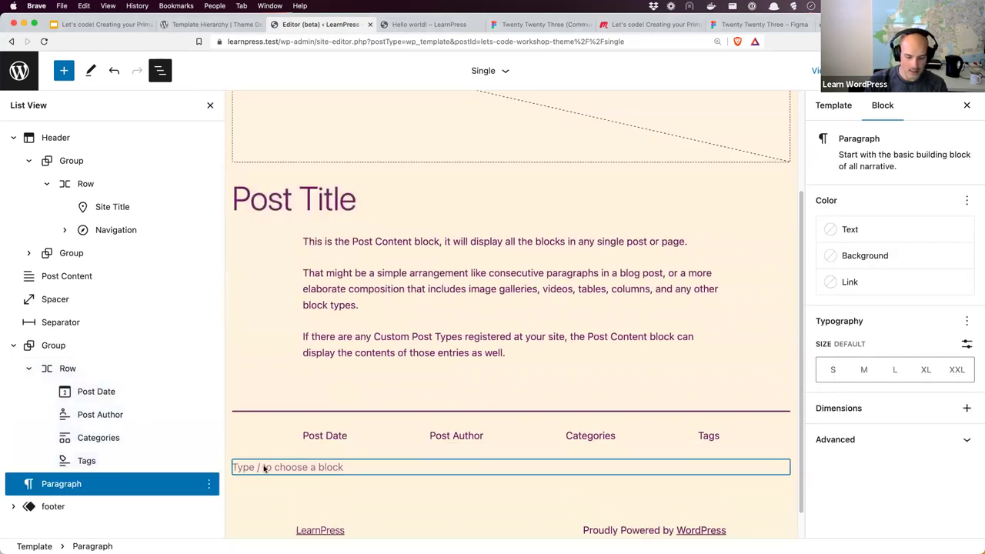
{"action": "type", "text": "/spa"}
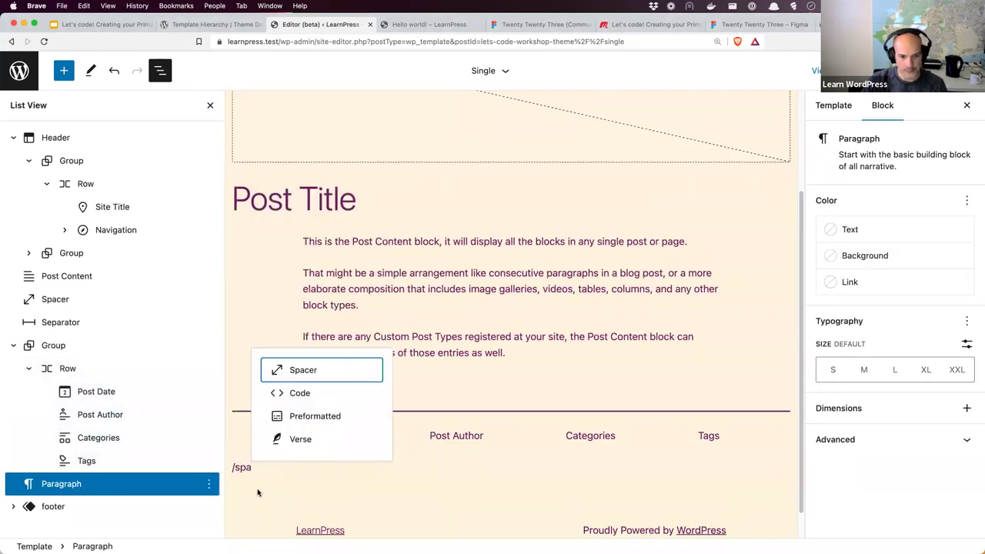
{"action": "left_click", "coordinate": [311, 376]}
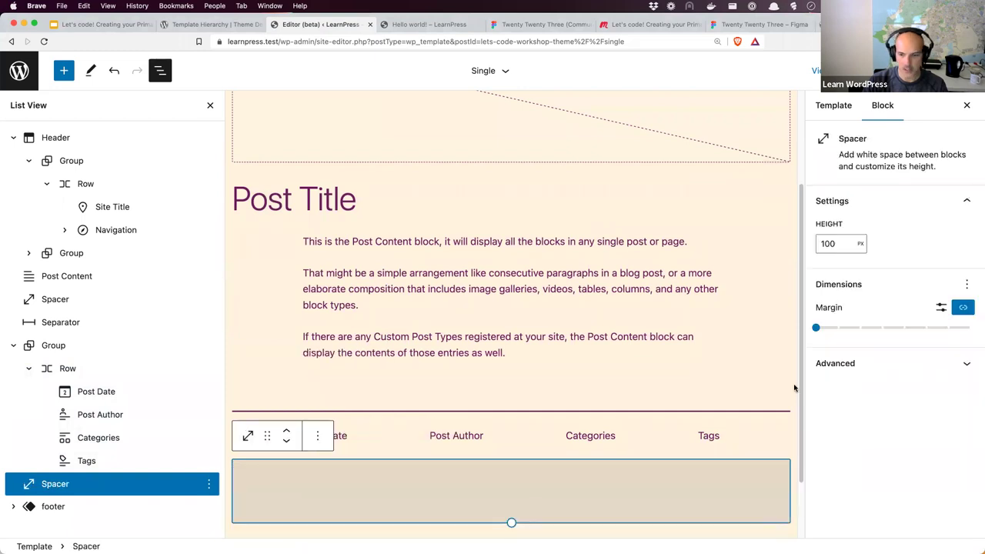
{"action": "double_click", "coordinate": [831, 244]}
{"action": "type", "text": "30"}
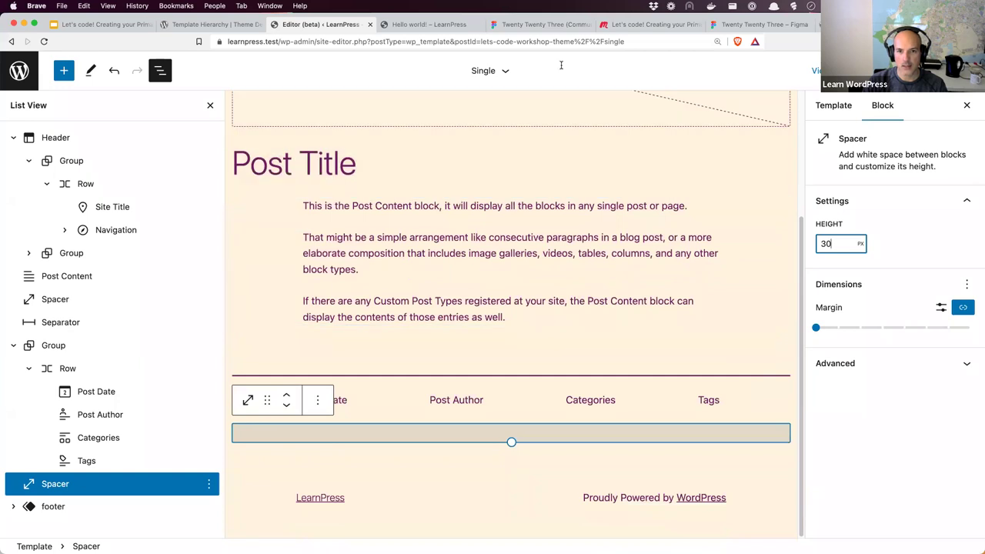
Check the comments section in the Figma design and insert a Comments block after the last Spacer in the Single template
{"action": "left_click", "coordinate": [543, 24]}
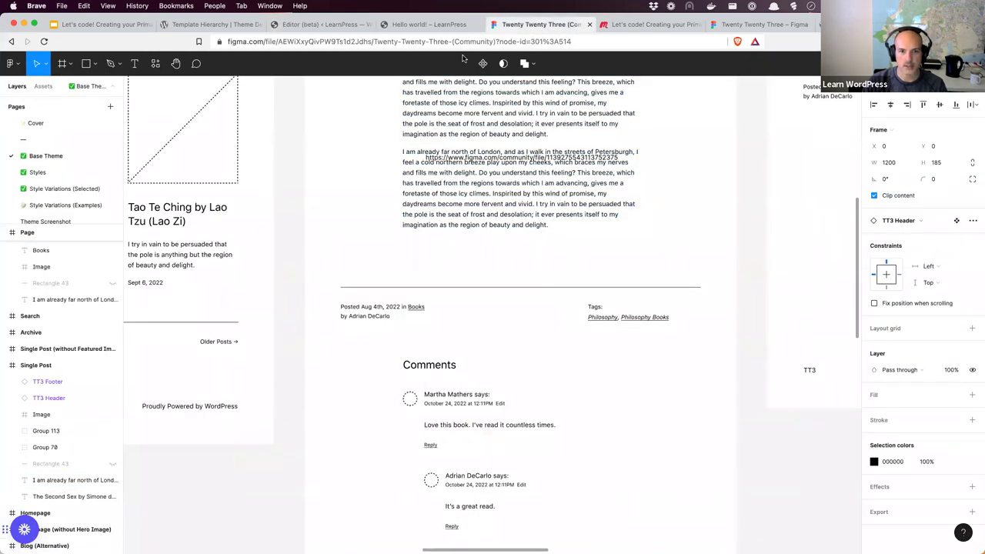
{"action": "left_click", "coordinate": [287, 104]}
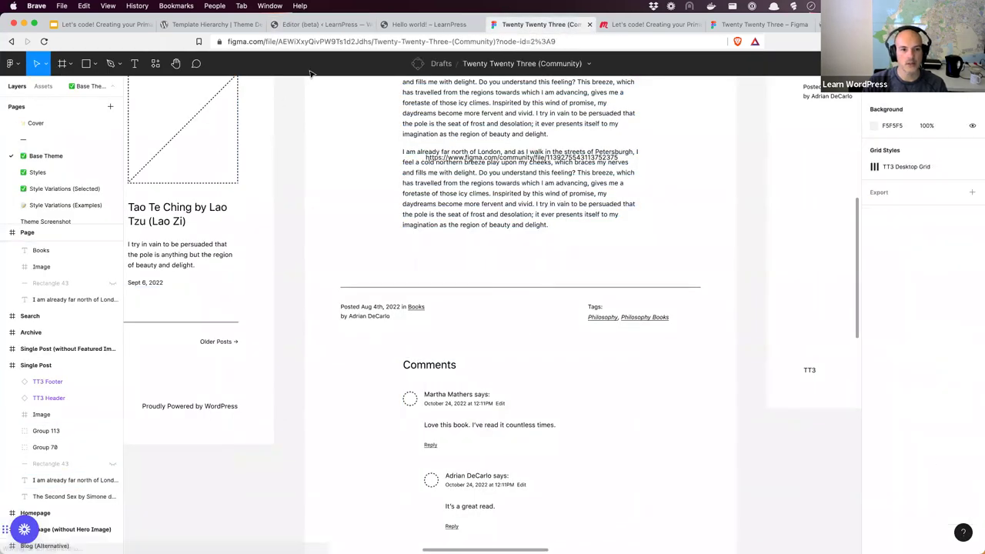
{"action": "left_click", "coordinate": [206, 25]}
{"action": "left_click", "coordinate": [322, 25]}
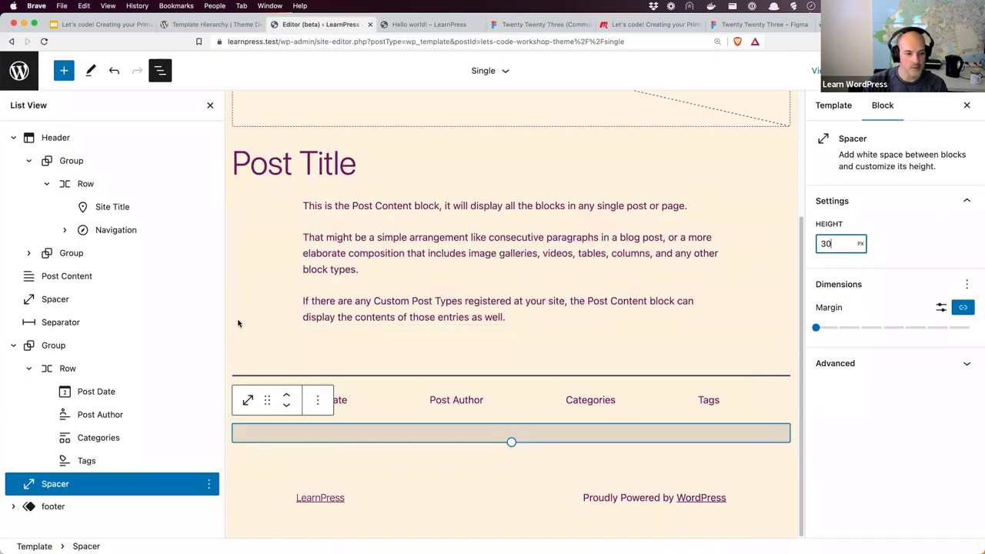
{"action": "left_click", "coordinate": [209, 485]}
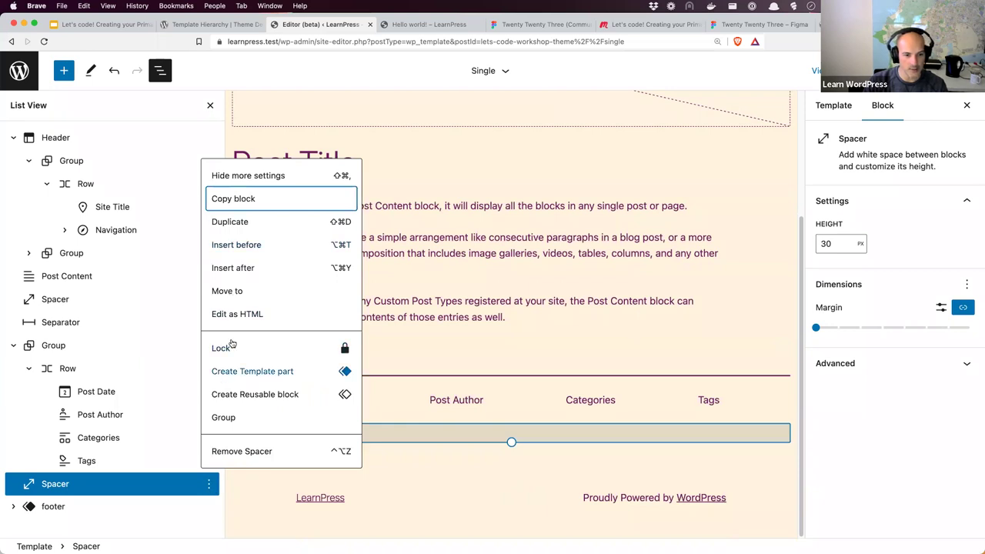
{"action": "left_click", "coordinate": [234, 269]}
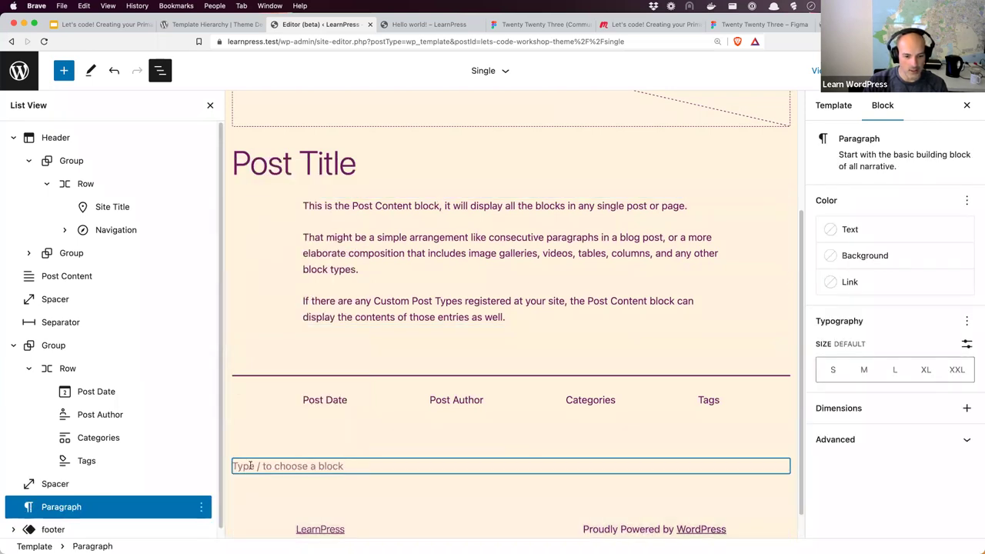
{"action": "type", "text": "/codm"}
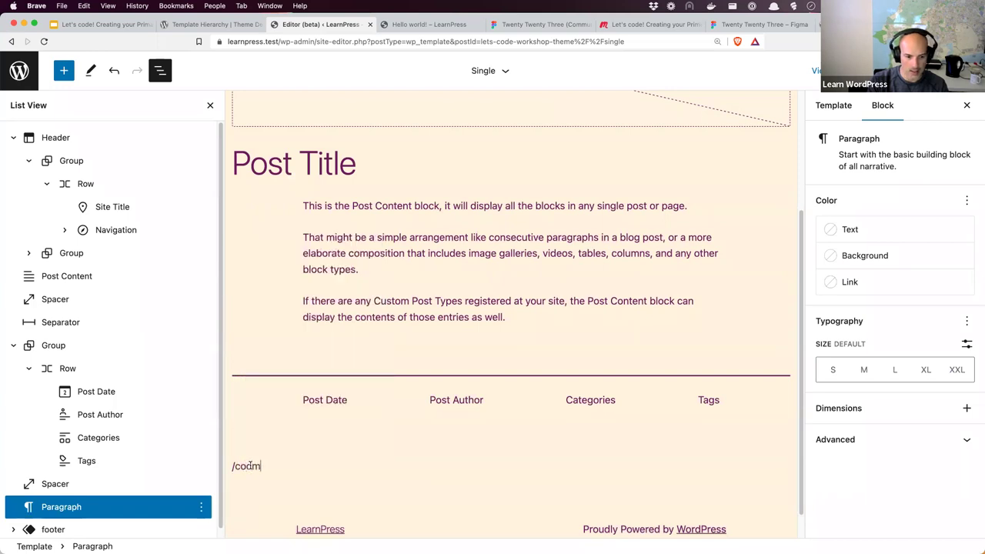
{"action": "key", "text": "BackSpace"}
{"action": "key", "text": "BackSpace"}
{"action": "type", "text": "mm"}
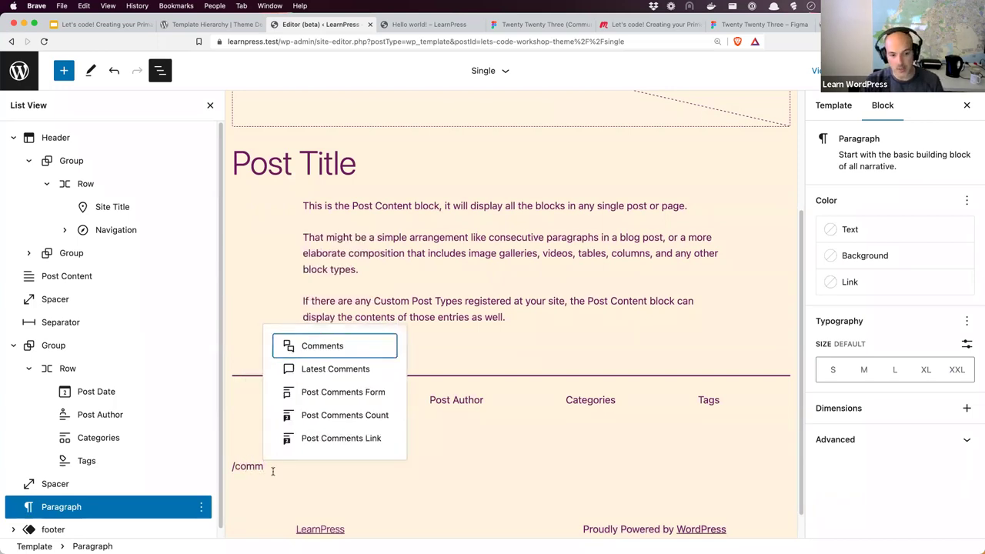
{"action": "left_click", "coordinate": [322, 346]}
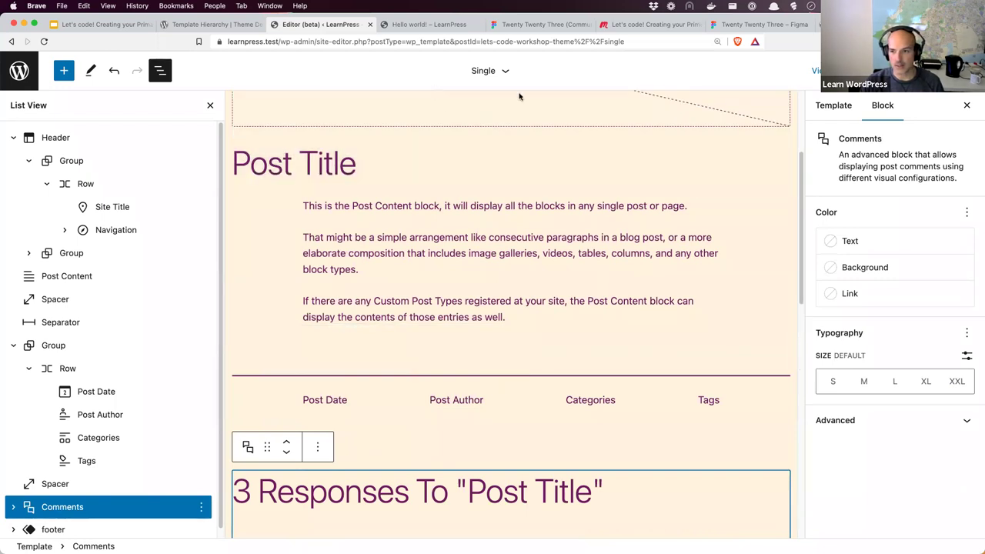
Examine the Comments block's preview, its nested Comments Title and Comment Template blocks, and its alignment with the post meta row at full canvas width
{"action": "scroll", "coordinate": [646, 296], "scroll_direction": "down", "scroll_amount": 5}
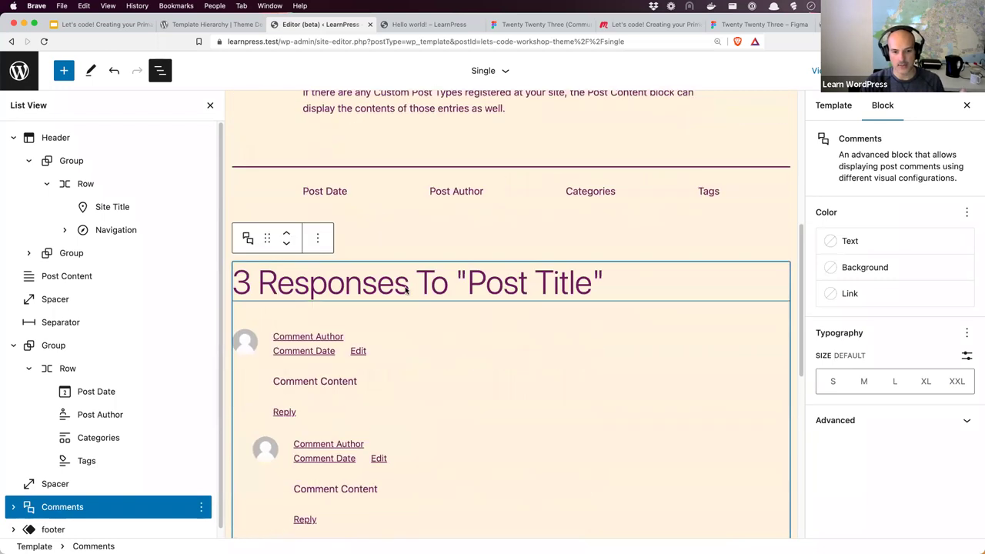
{"action": "scroll", "coordinate": [400, 327], "scroll_direction": "down", "scroll_amount": 1}
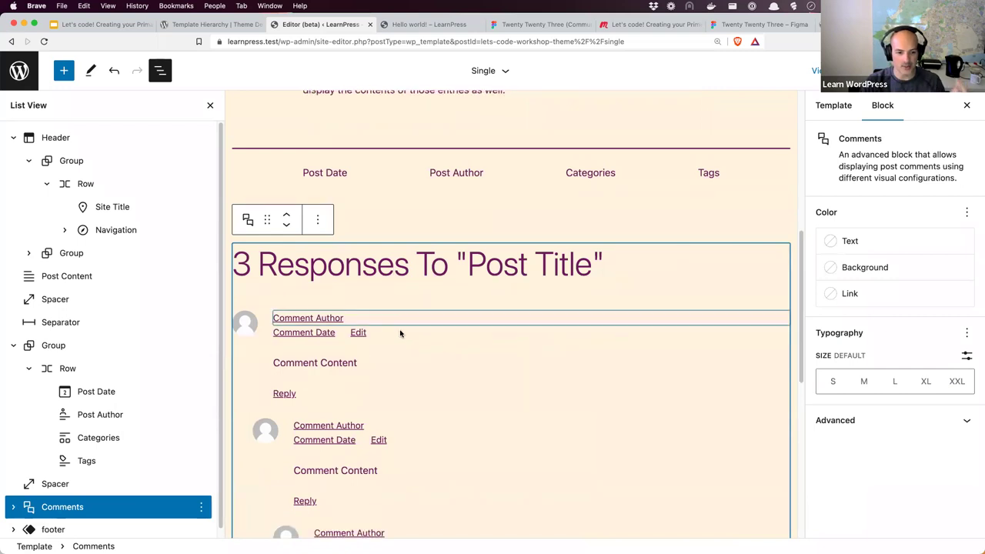
{"action": "scroll", "coordinate": [636, 383], "scroll_direction": "down", "scroll_amount": 7}
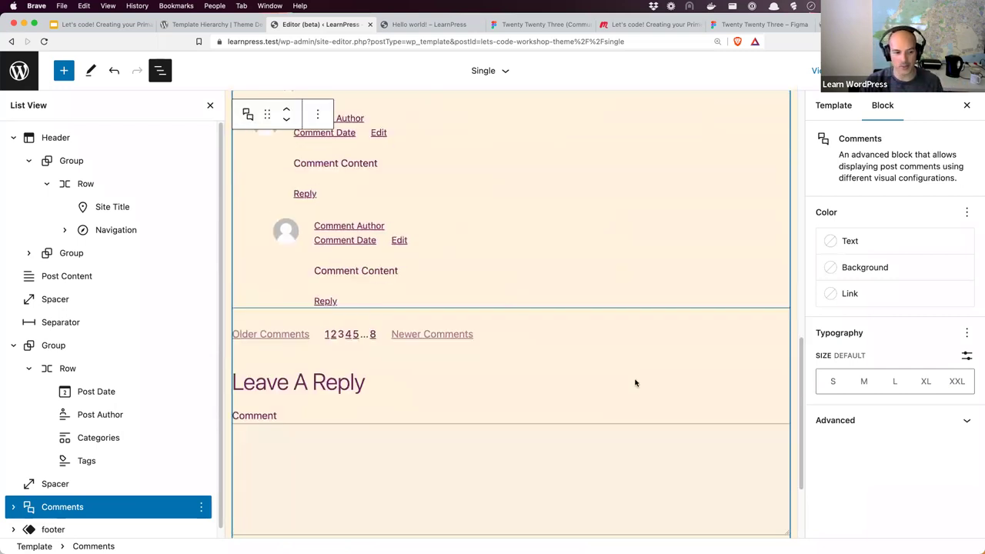
{"action": "scroll", "coordinate": [636, 383], "scroll_direction": "up", "scroll_amount": 1}
{"action": "left_click", "coordinate": [14, 508]}
{"action": "scroll", "coordinate": [116, 461], "scroll_direction": "down", "scroll_amount": 3}
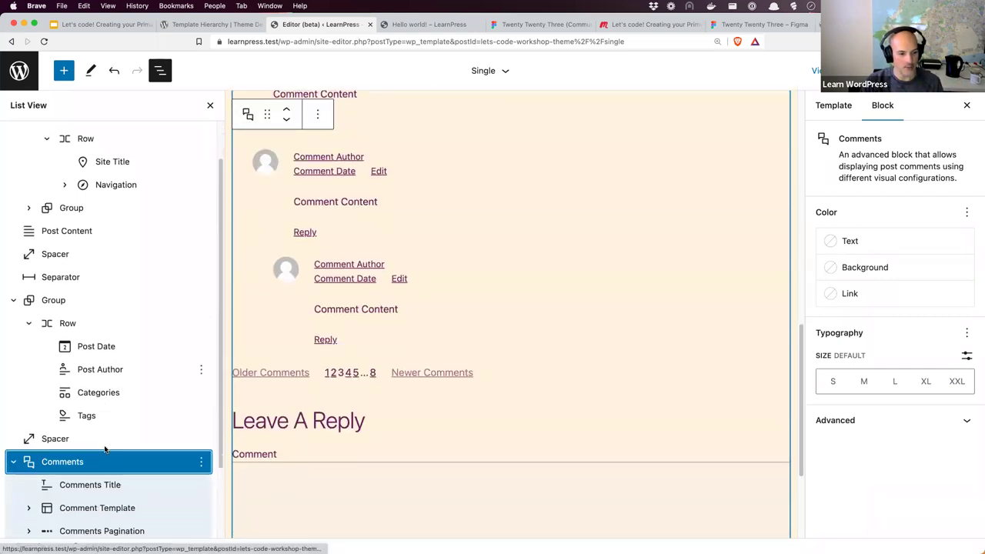
{"action": "left_click", "coordinate": [94, 433]}
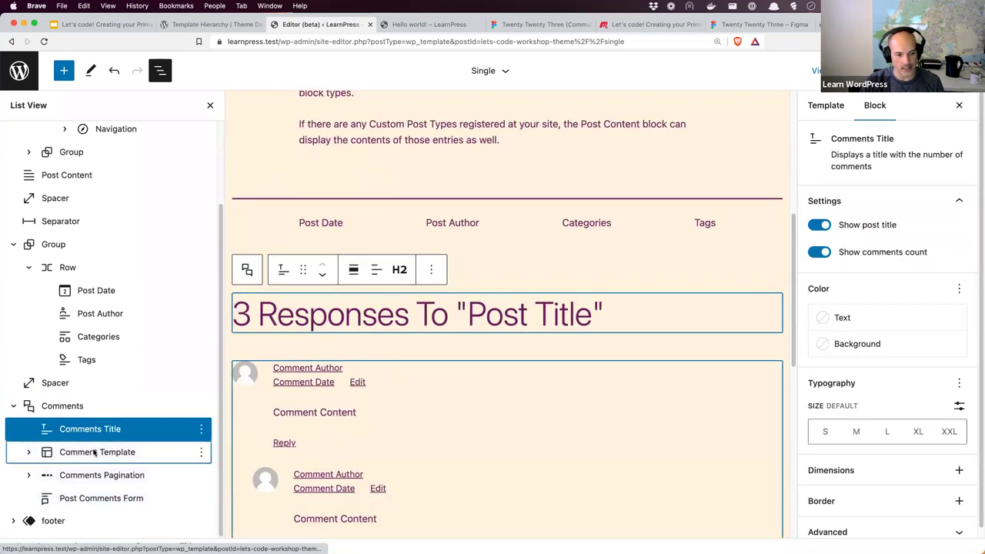
{"action": "left_click", "coordinate": [123, 452]}
{"action": "left_click", "coordinate": [30, 453]}
{"action": "scroll", "coordinate": [110, 451], "scroll_direction": "down", "scroll_amount": 1}
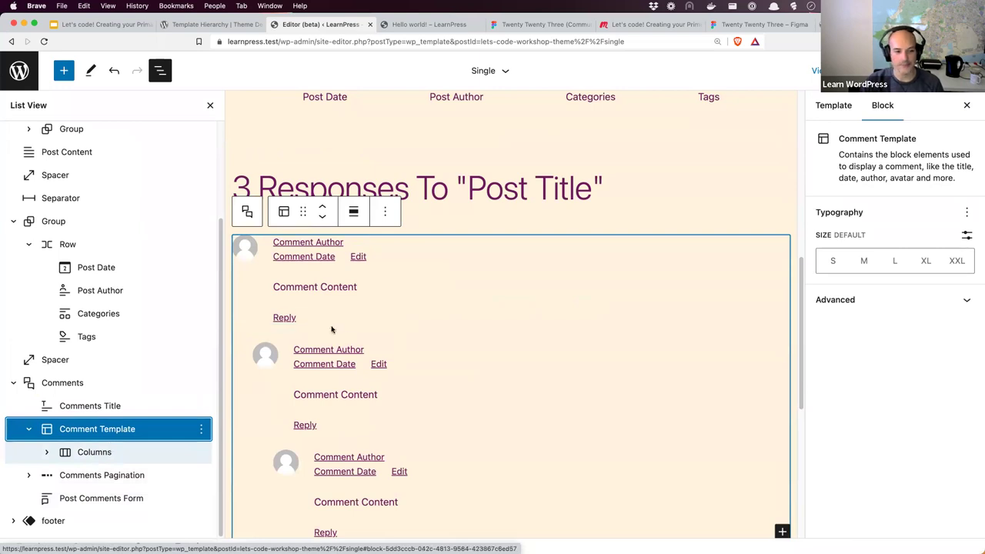
{"action": "left_click", "coordinate": [178, 381]}
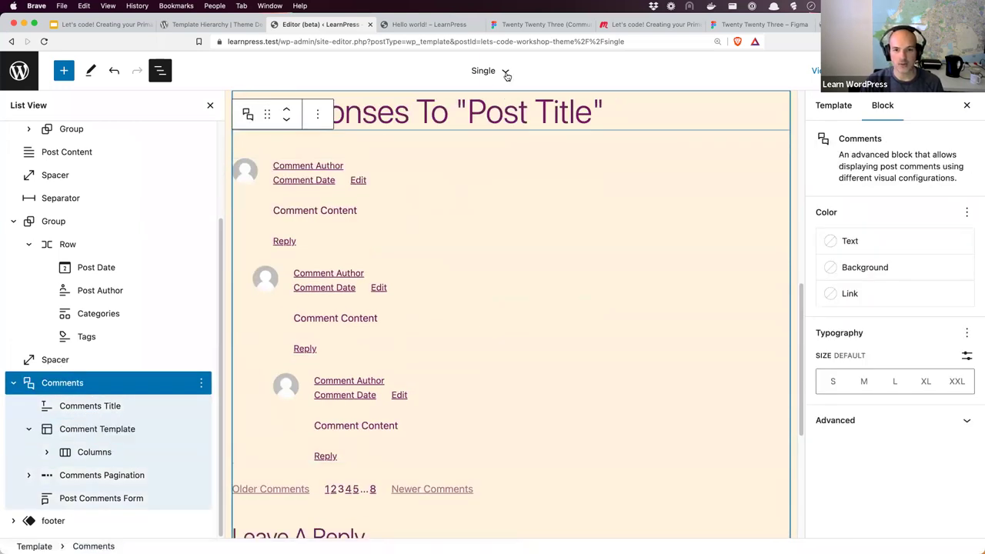
{"action": "left_click", "coordinate": [210, 106]}
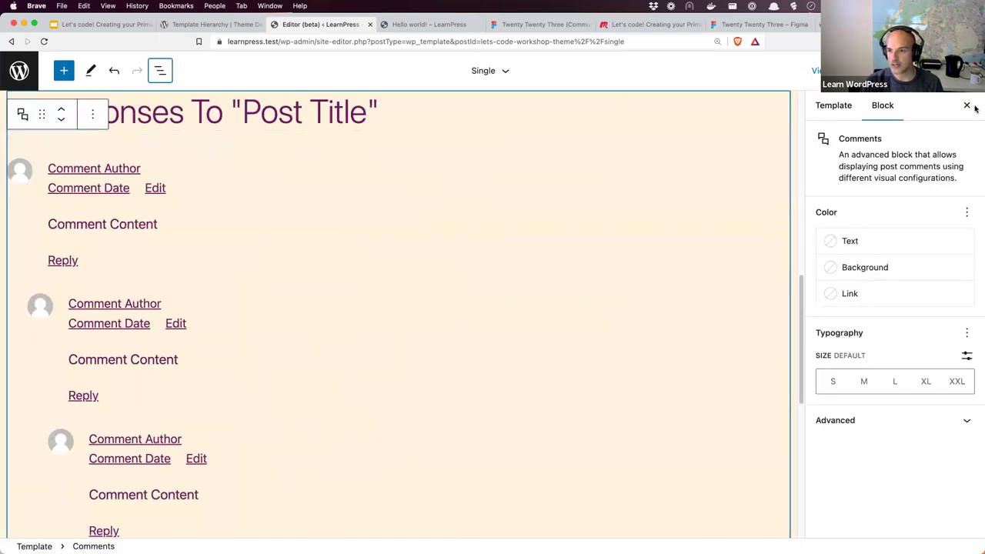
{"action": "left_click", "coordinate": [967, 105]}
{"action": "scroll", "coordinate": [332, 282], "scroll_direction": "up", "scroll_amount": 3}
{"action": "scroll", "coordinate": [332, 283], "scroll_direction": "up", "scroll_amount": 1}
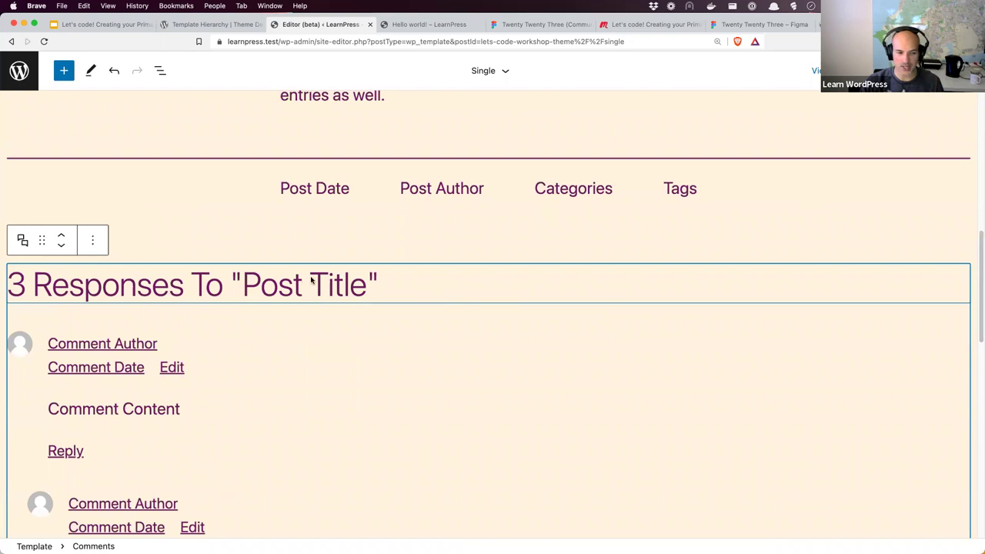
Insert a Group block between the last Spacer and the Comments block
{"action": "left_click", "coordinate": [160, 71]}
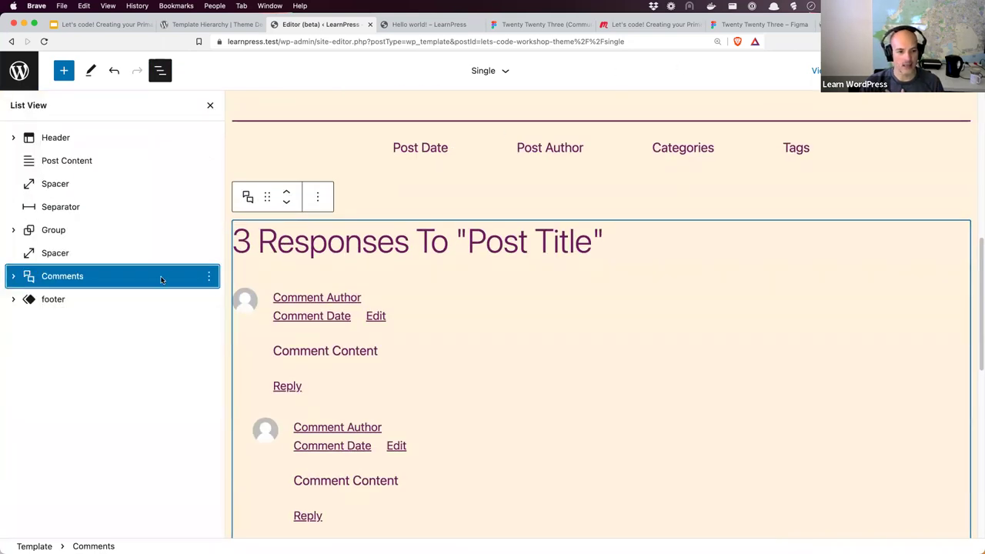
{"action": "left_click", "coordinate": [208, 277]}
{"action": "left_click", "coordinate": [231, 306]}
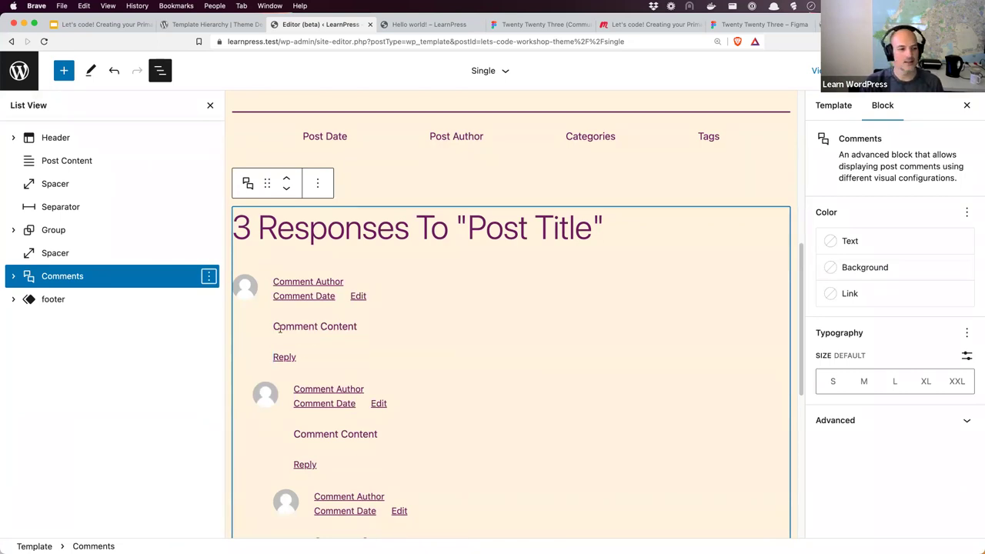
{"action": "left_click", "coordinate": [208, 277]}
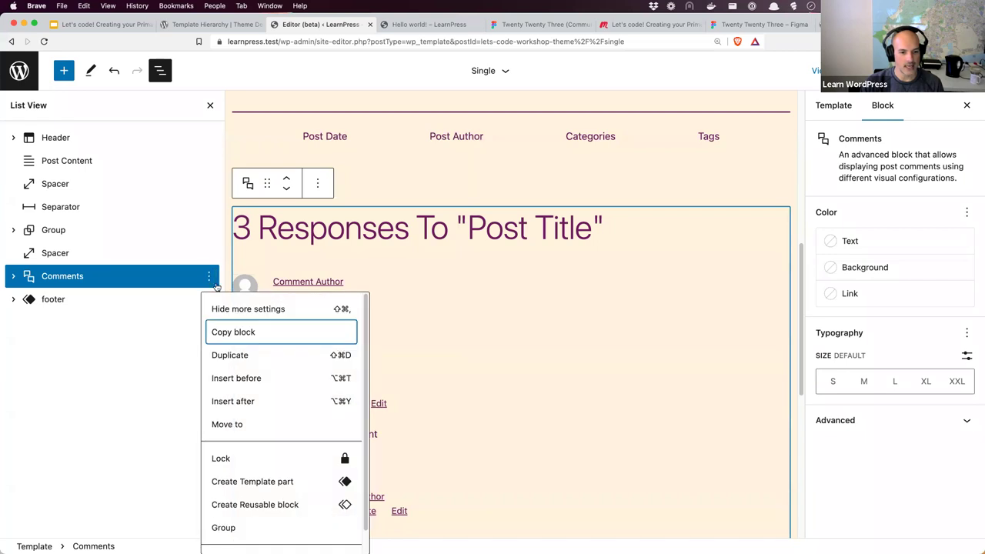
{"action": "left_click", "coordinate": [255, 377]}
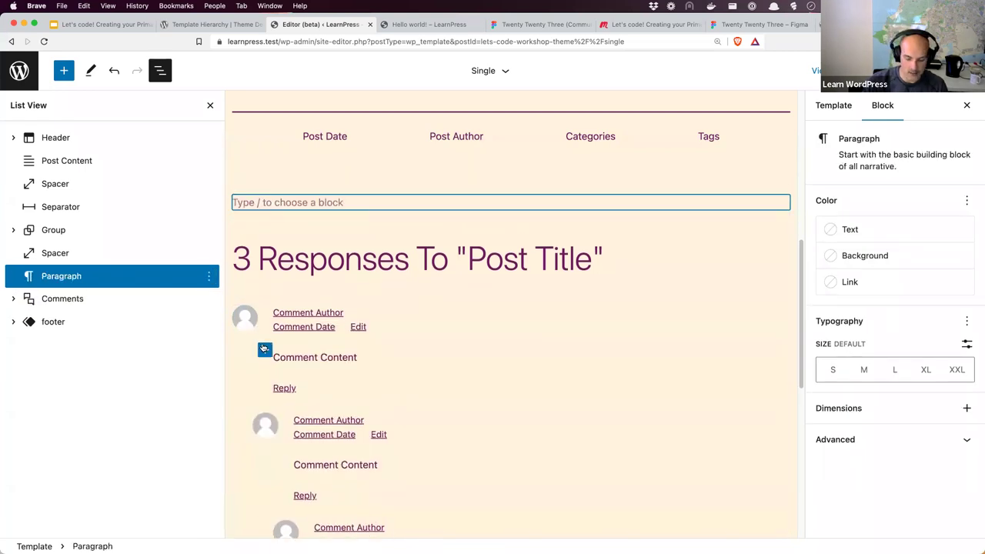
{"action": "type", "text": "/Grou"}
{"action": "key", "text": "BackSpace"}
{"action": "key", "text": "BackSpace"}
{"action": "key", "text": "BackSpace"}
{"action": "type", "text": "g"}
{"action": "key", "text": "BackSpace"}
{"action": "key", "text": "BackSpace"}
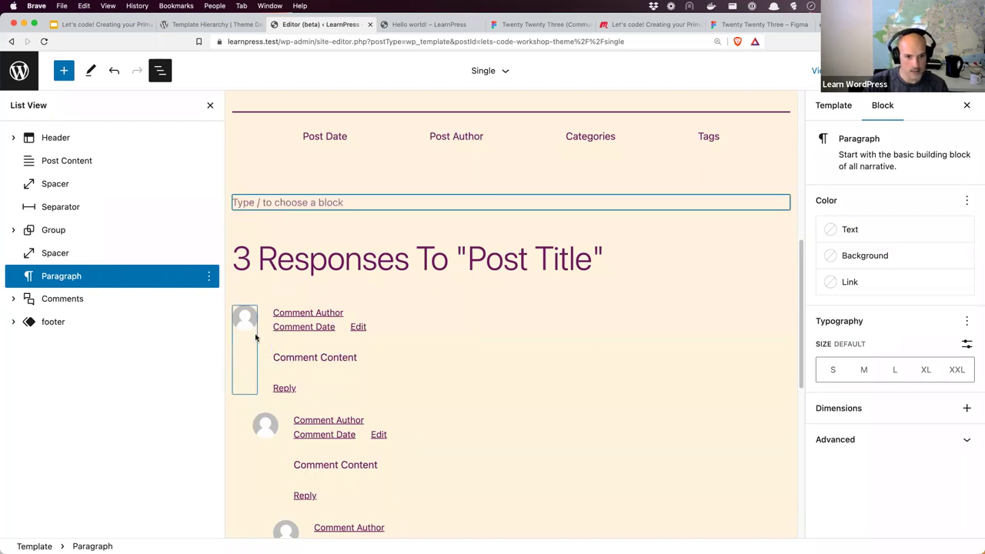
{"action": "type", "text": "/grou"}
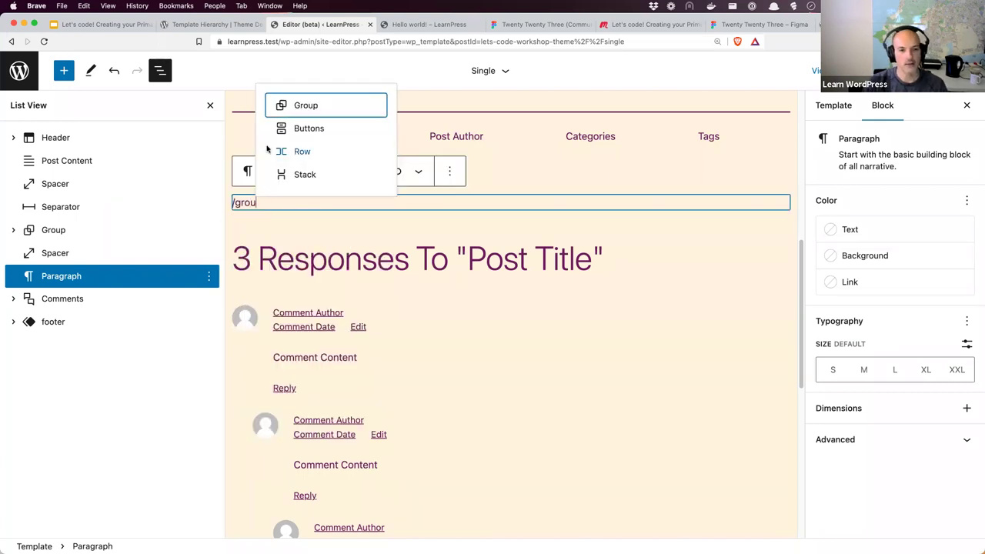
{"action": "left_click", "coordinate": [312, 105]}
Try to move the Comments block into the empty Group above it, checking its transform options
{"action": "left_click", "coordinate": [61, 300]}
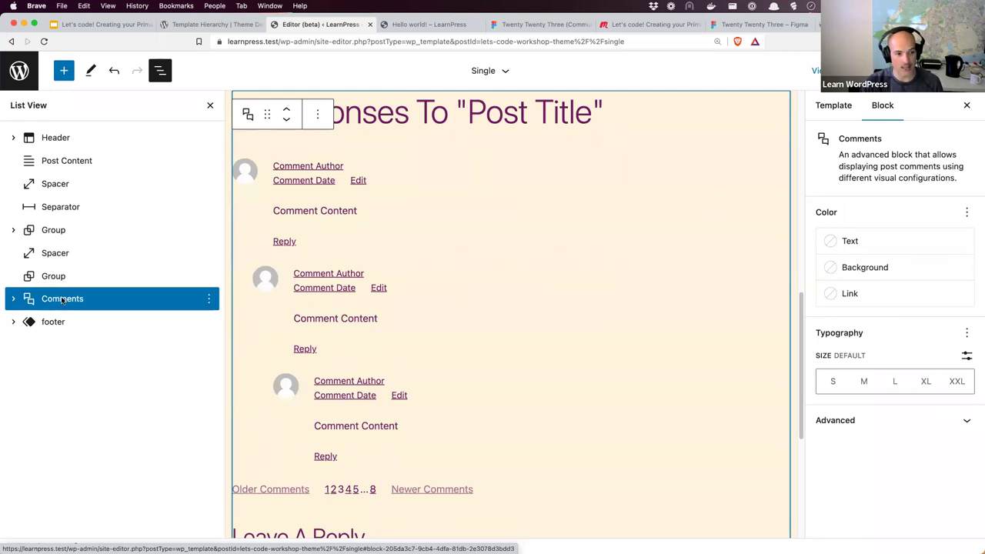
{"action": "left_click_drag", "start_coordinate": [63, 302], "coordinate": [101, 286]}
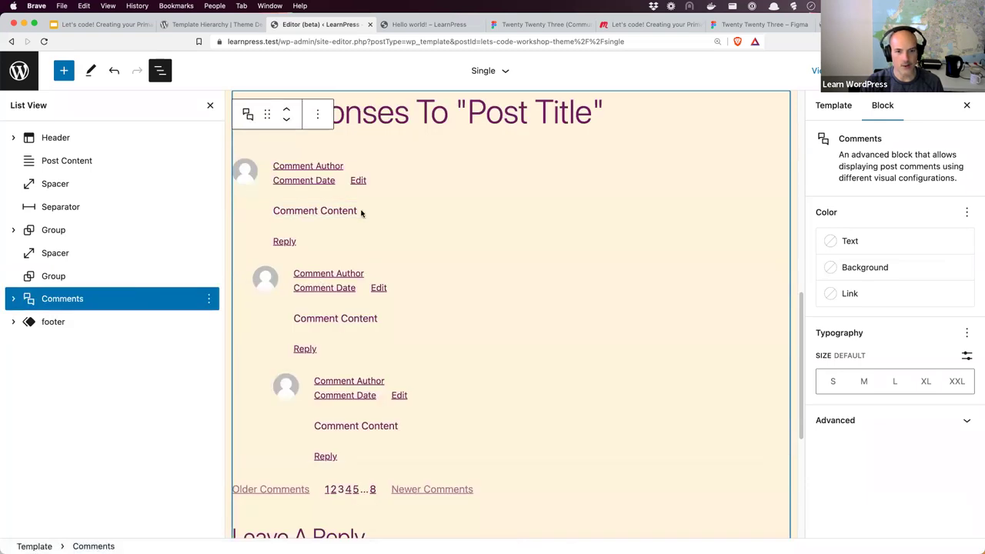
{"action": "scroll", "coordinate": [762, 300], "scroll_direction": "up", "scroll_amount": 3}
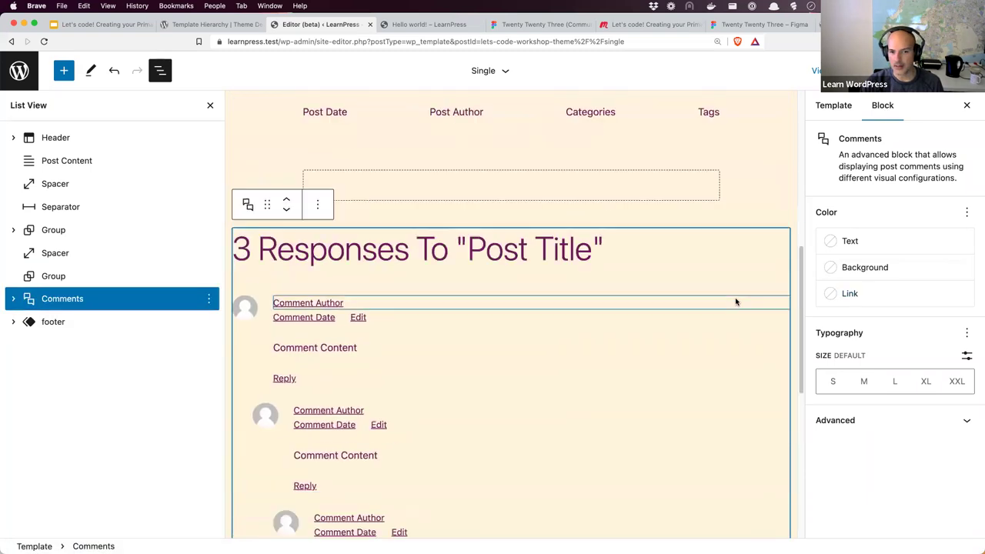
{"action": "left_click", "coordinate": [247, 205]}
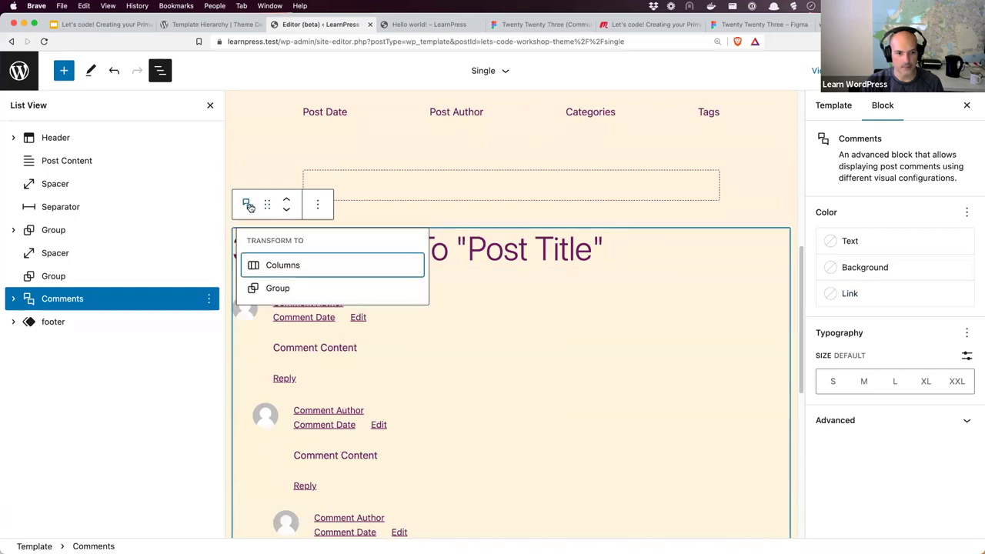
{"action": "left_click", "coordinate": [247, 205]}
{"action": "left_click_drag", "start_coordinate": [342, 240], "coordinate": [233, 248]}
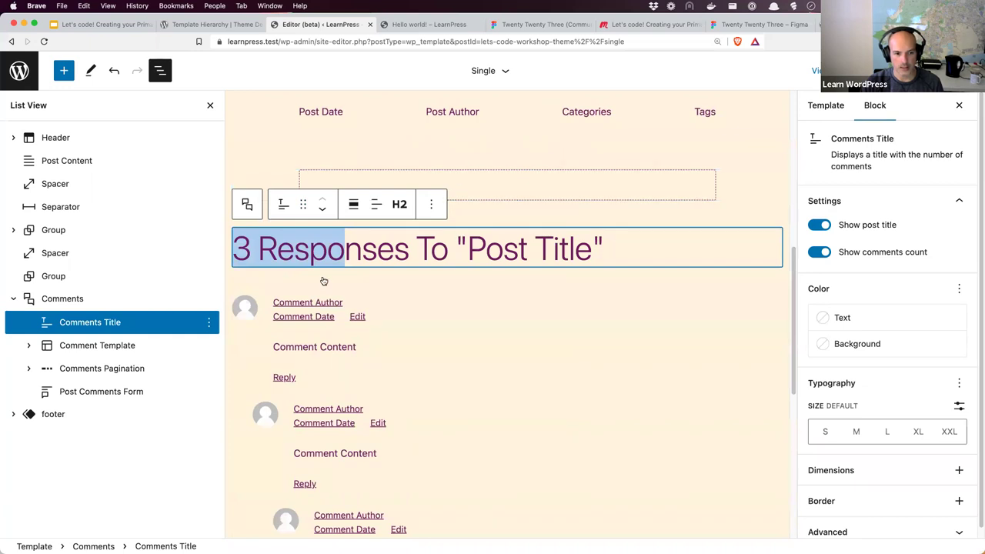
{"action": "left_click_drag", "start_coordinate": [79, 299], "coordinate": [52, 291]}
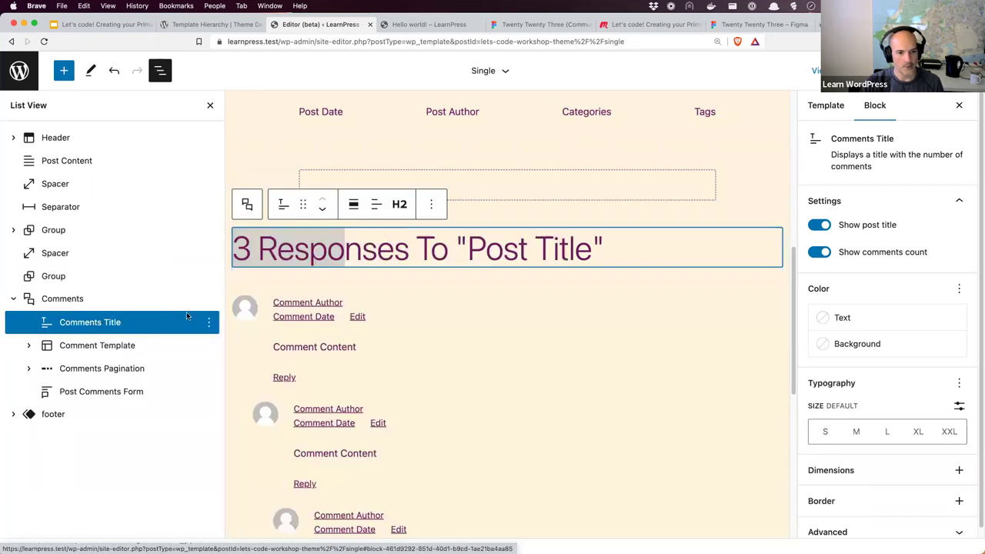
Remove the standalone Comments block below the empty Group
{"action": "left_click", "coordinate": [208, 302]}
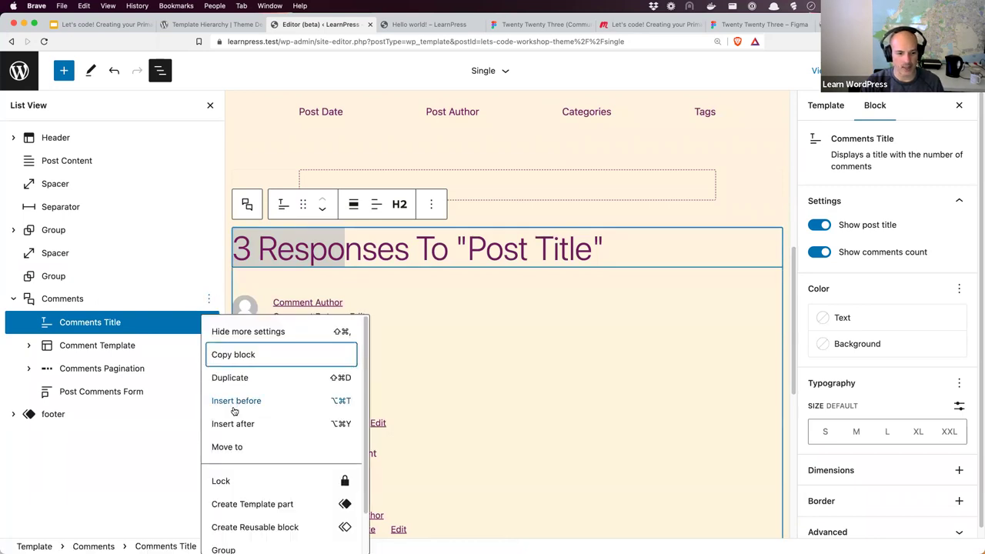
{"action": "scroll", "coordinate": [235, 412], "scroll_direction": "down", "scroll_amount": 2}
{"action": "left_click", "coordinate": [235, 535]}
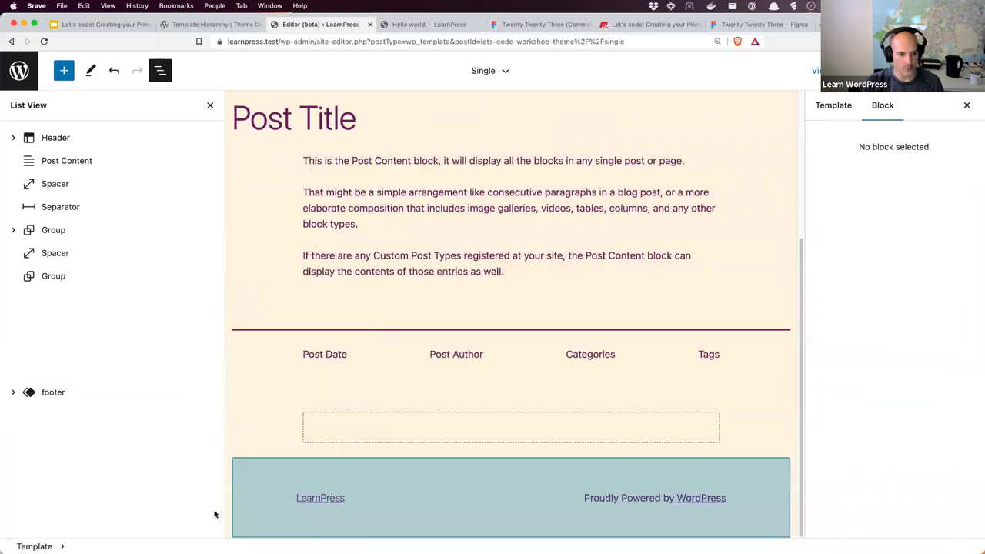
Add a Comments block inside the empty Group after the last Spacer
{"action": "left_click", "coordinate": [74, 279]}
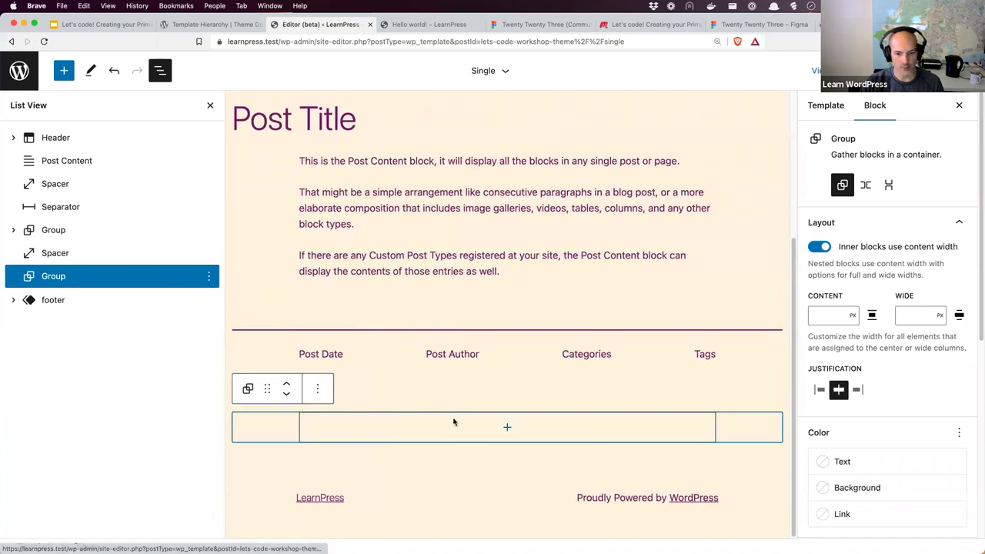
{"action": "left_click", "coordinate": [507, 428]}
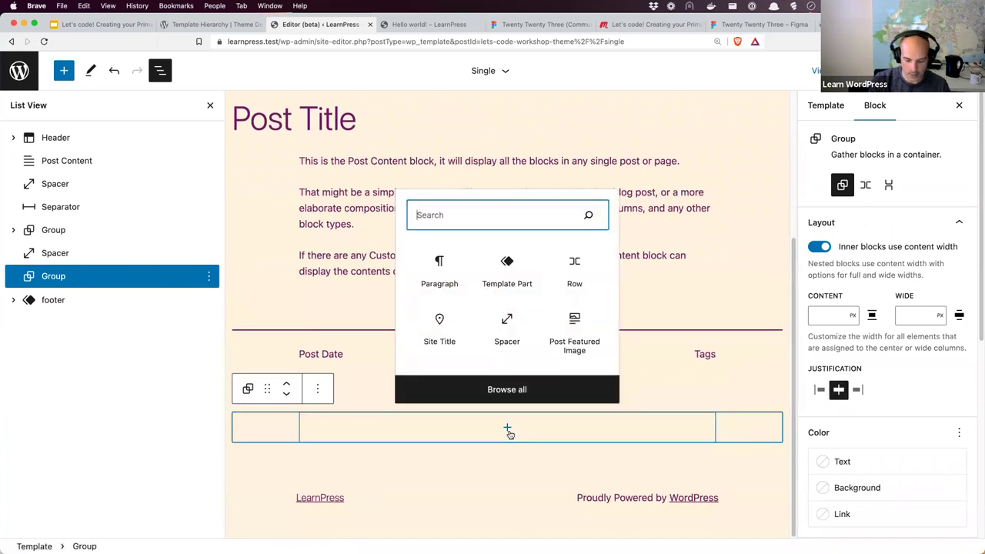
{"action": "type", "text": "comm"}
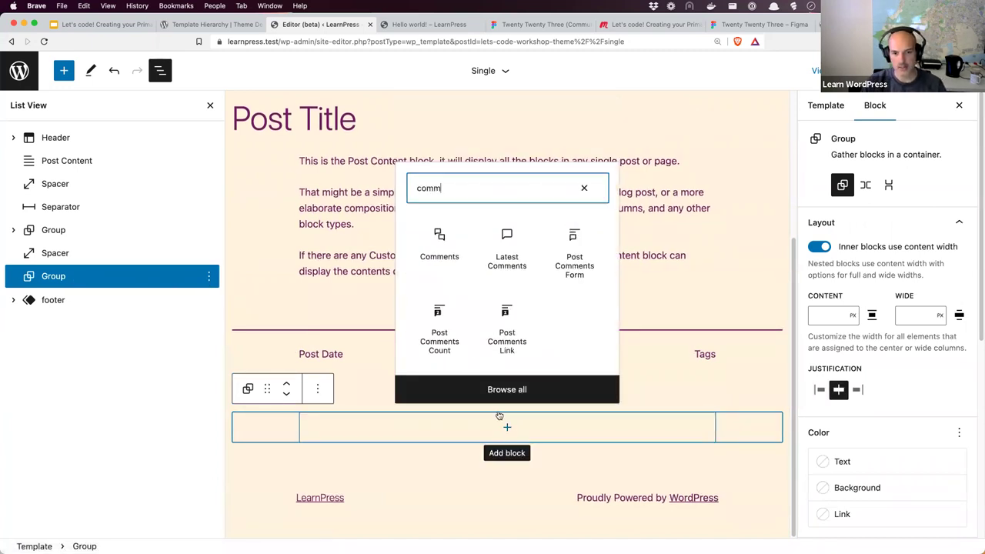
{"action": "left_click", "coordinate": [445, 248]}
{"action": "scroll", "coordinate": [462, 315], "scroll_direction": "down", "scroll_amount": 3}
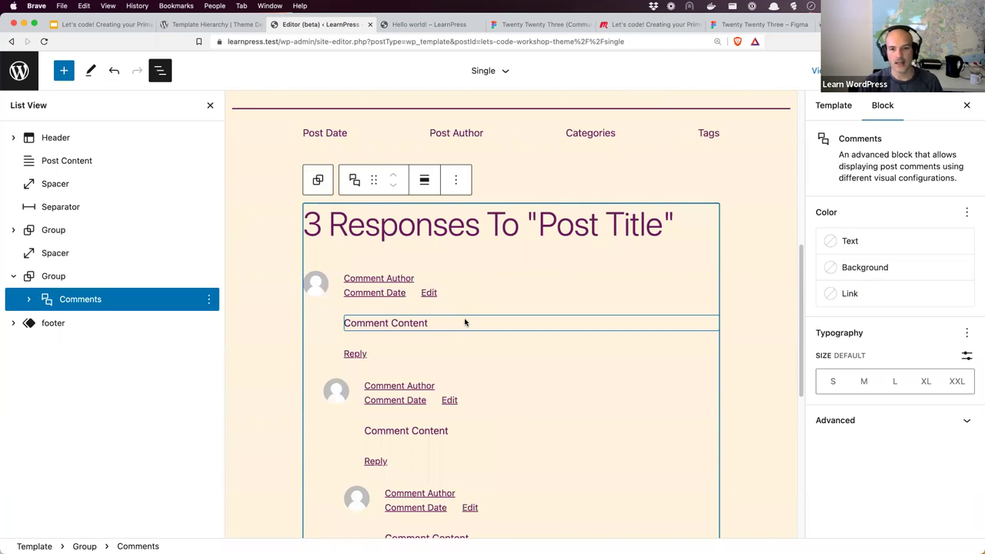
Check the Figma post meta layout and stop the post meta Group's inner blocks from using content width
{"action": "left_click", "coordinate": [523, 26]}
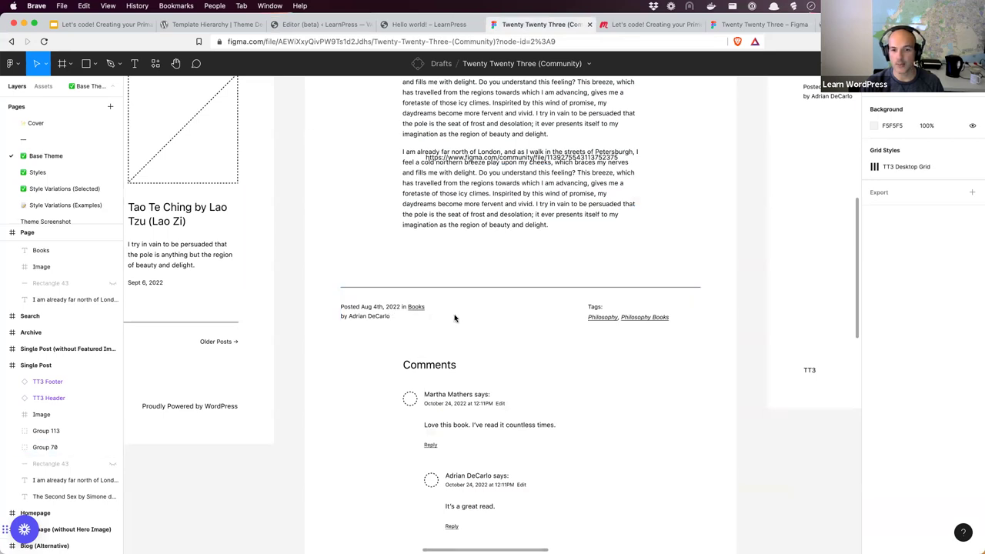
{"action": "left_click", "coordinate": [330, 24]}
{"action": "left_click", "coordinate": [328, 137]}
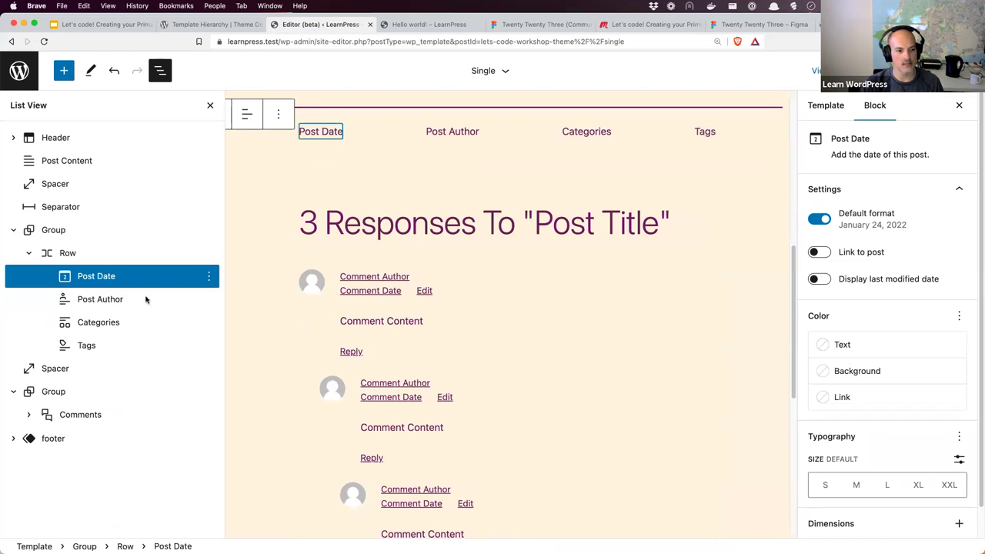
{"action": "left_click", "coordinate": [71, 255]}
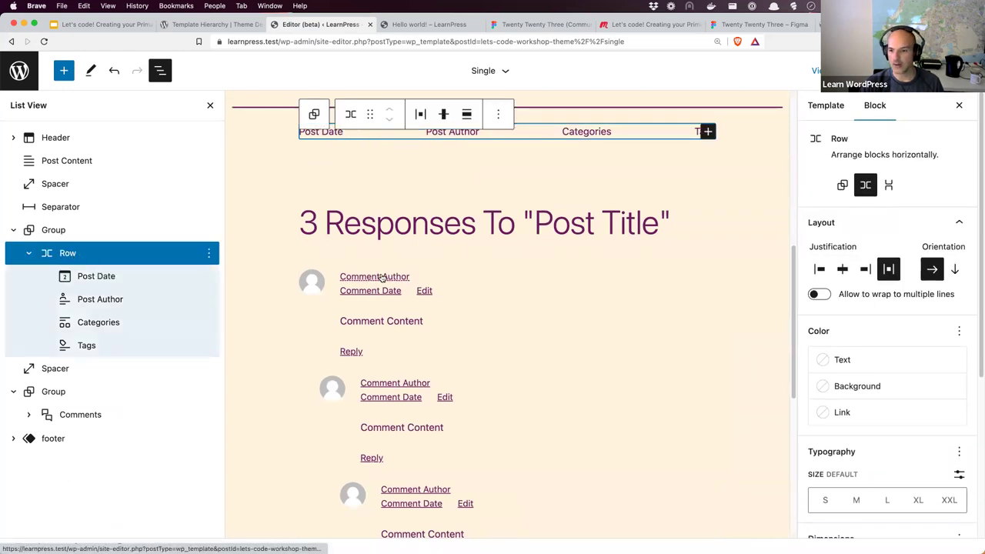
{"action": "left_click", "coordinate": [70, 231]}
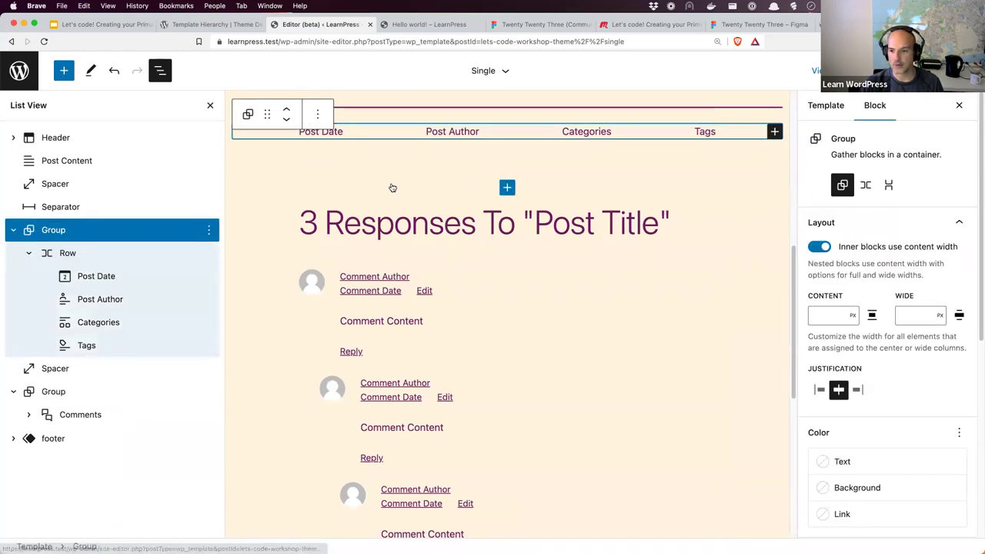
{"action": "left_click", "coordinate": [820, 247]}
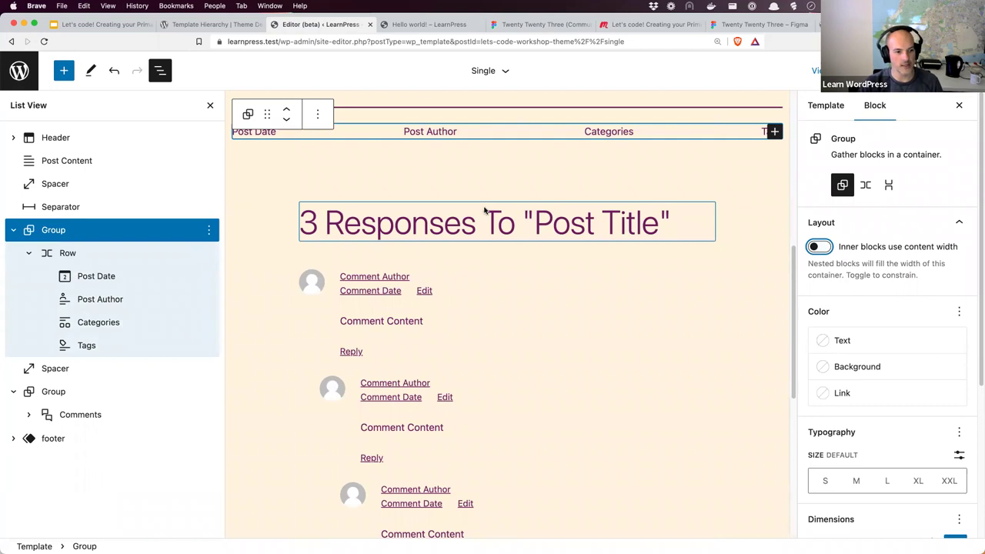
Align the post meta Row inside the Group to wide width
{"action": "left_click", "coordinate": [67, 253]}
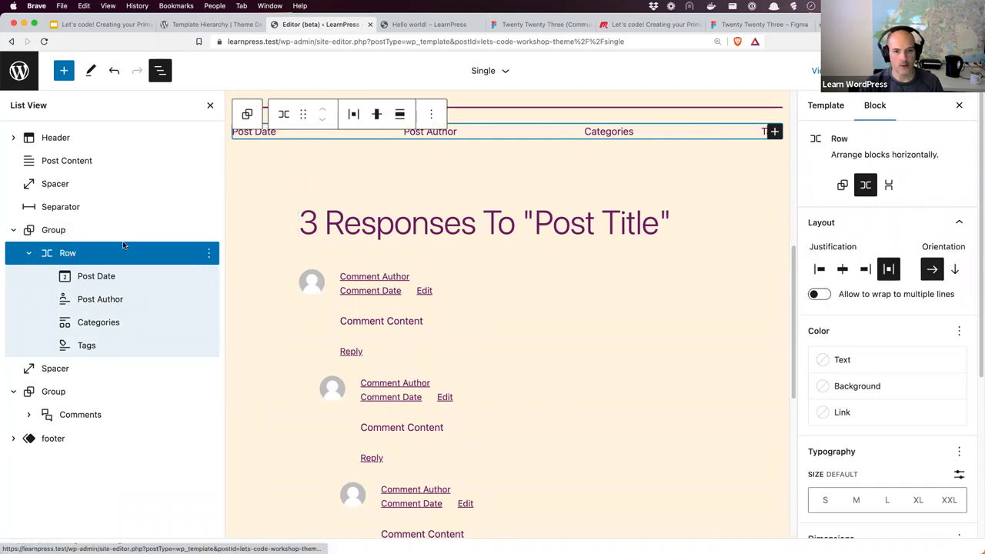
{"action": "left_click", "coordinate": [400, 115]}
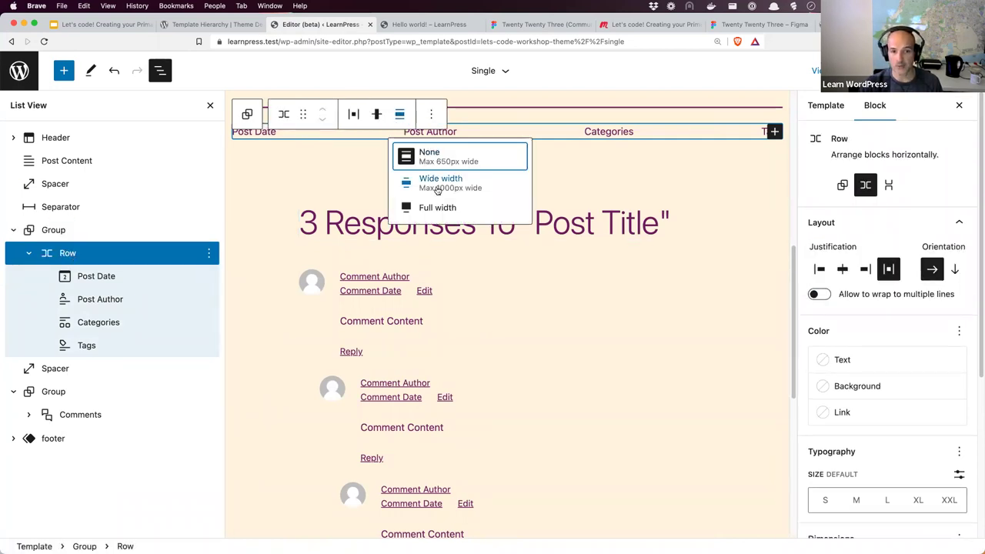
{"action": "left_click", "coordinate": [437, 184]}
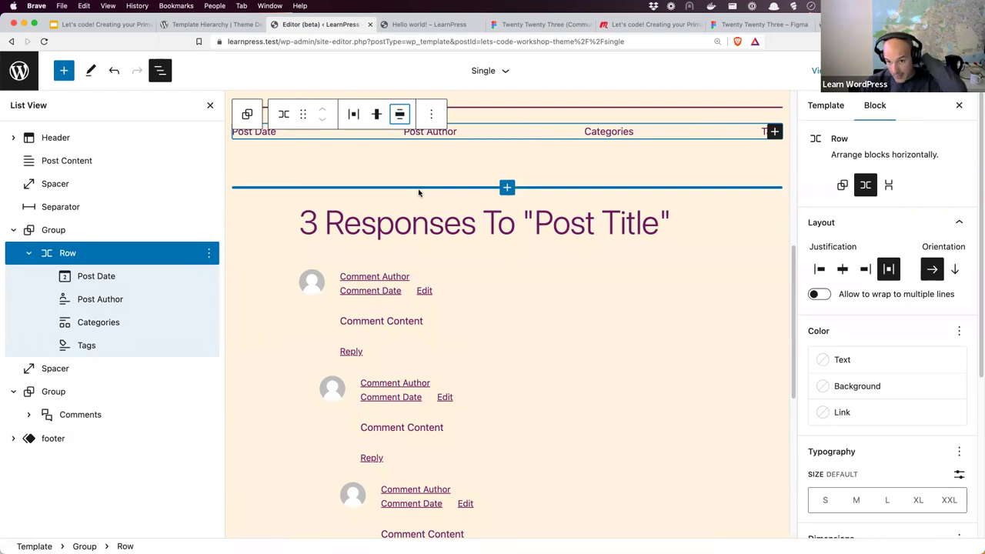
Toggle the Row's wide width alignment off and on again, comparing its extent with the separator in a wider canvas
{"action": "left_click", "coordinate": [211, 107]}
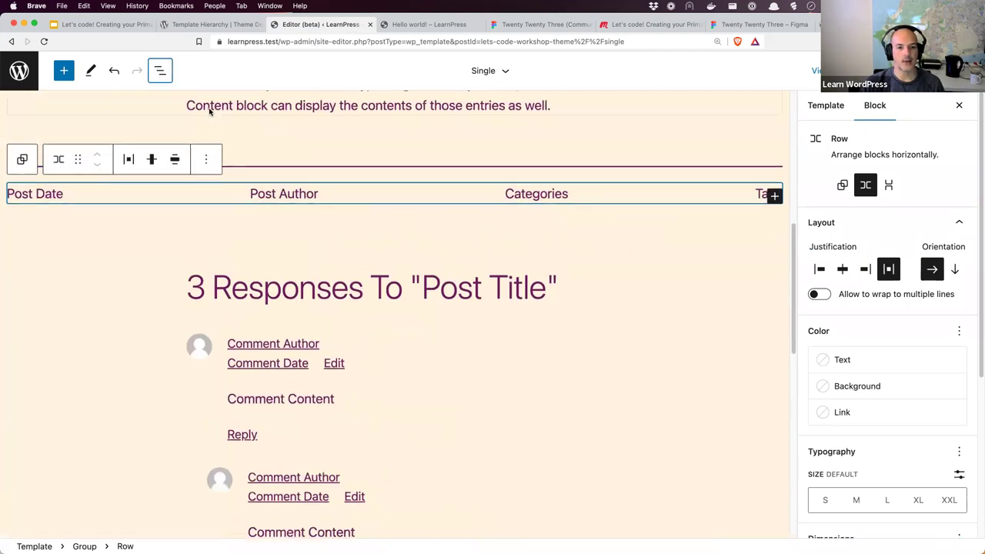
{"action": "left_click", "coordinate": [174, 163]}
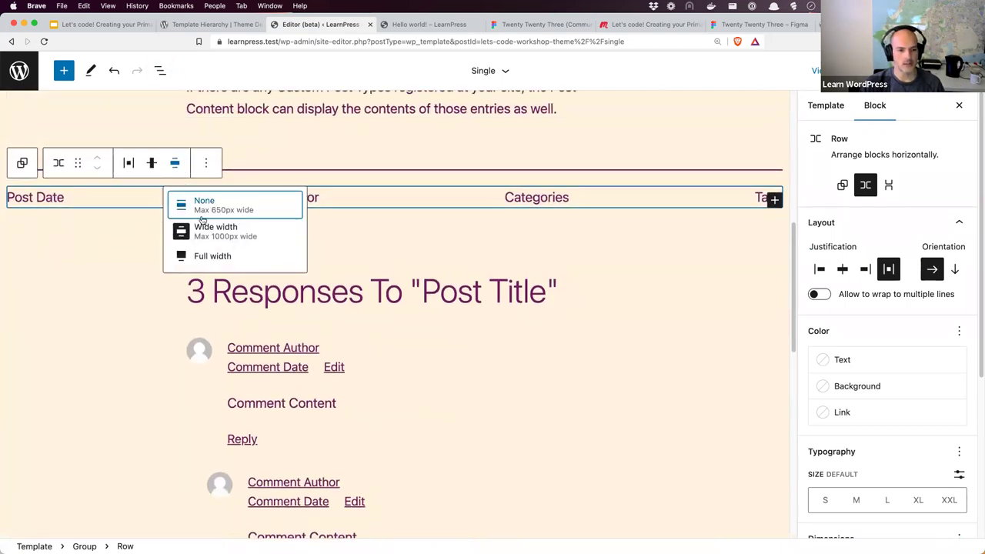
{"action": "left_click", "coordinate": [200, 231]}
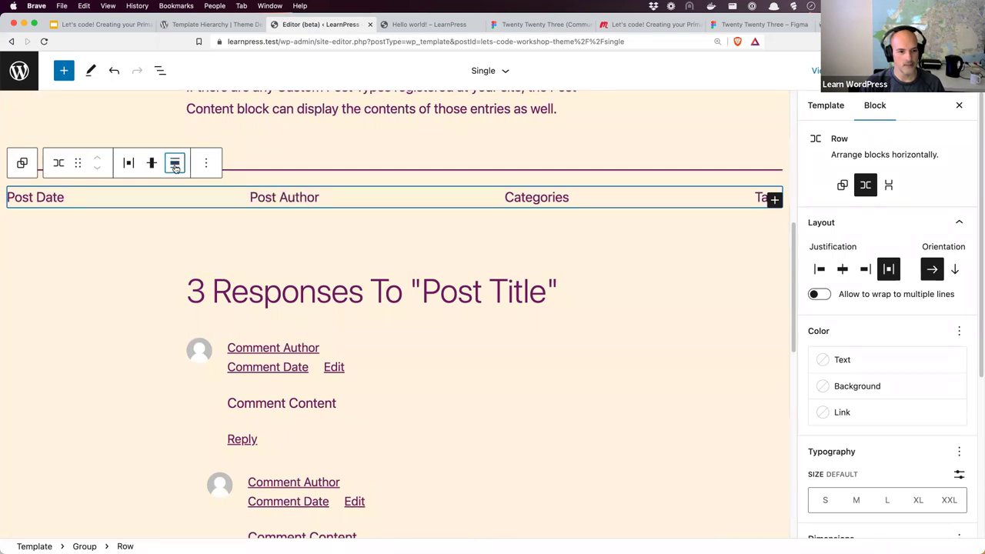
{"action": "left_click", "coordinate": [175, 164]}
{"action": "left_click", "coordinate": [229, 229]}
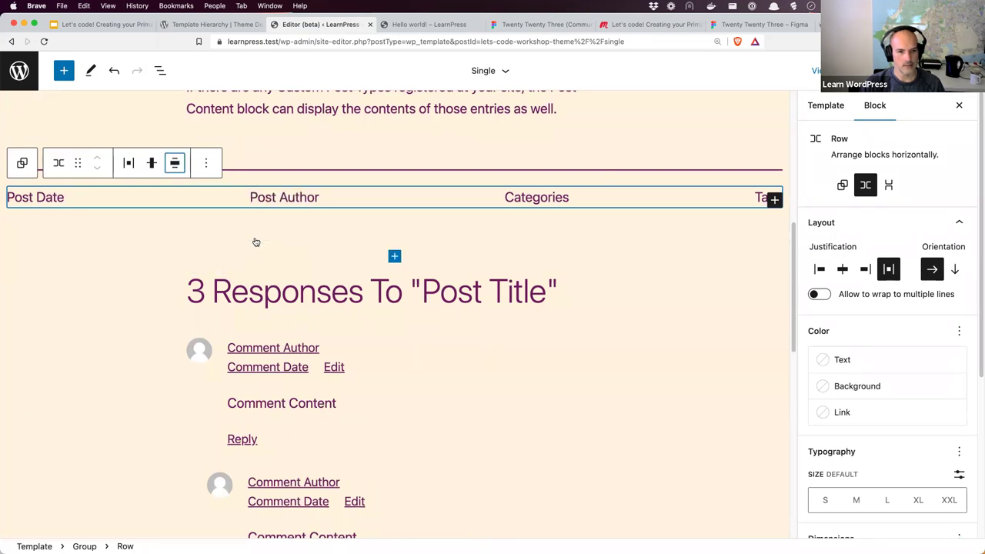
{"action": "scroll", "coordinate": [358, 285], "scroll_direction": "up", "scroll_amount": 3}
{"action": "scroll", "coordinate": [364, 293], "scroll_direction": "up", "scroll_amount": 3}
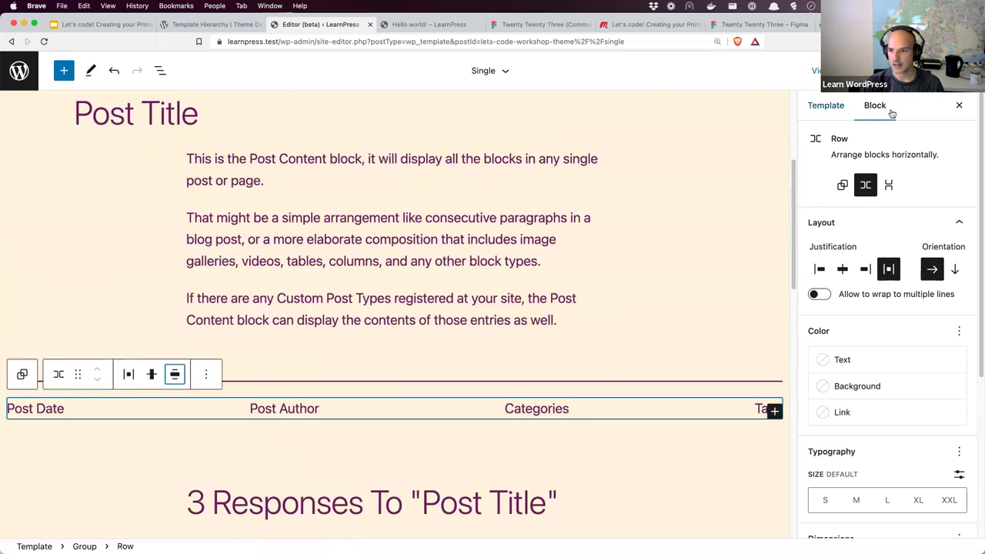
{"action": "scroll", "coordinate": [486, 258], "scroll_direction": "down", "scroll_amount": 3}
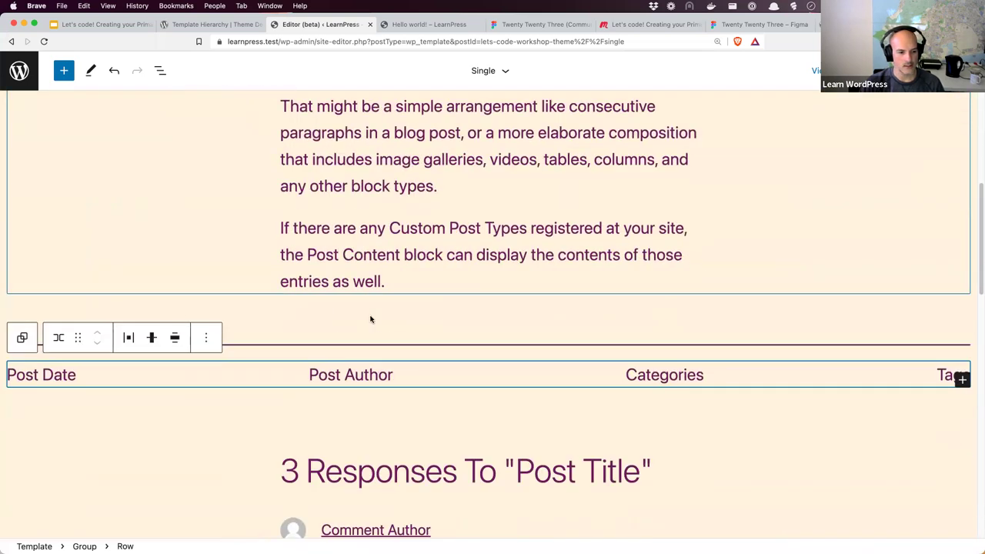
Make the post meta Group's inner blocks use content width and clear the Row's wide width alignment
{"action": "left_click", "coordinate": [158, 70]}
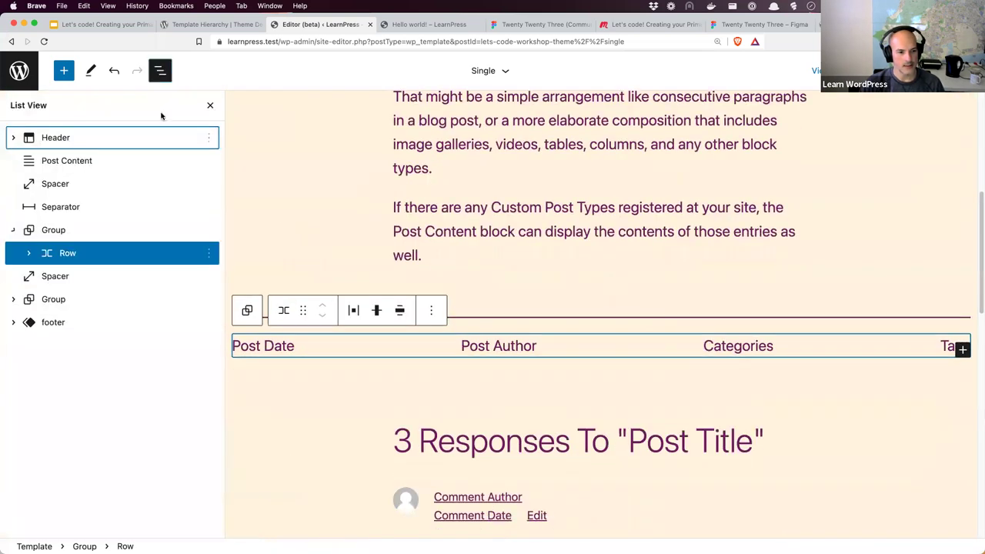
{"action": "left_click", "coordinate": [62, 231]}
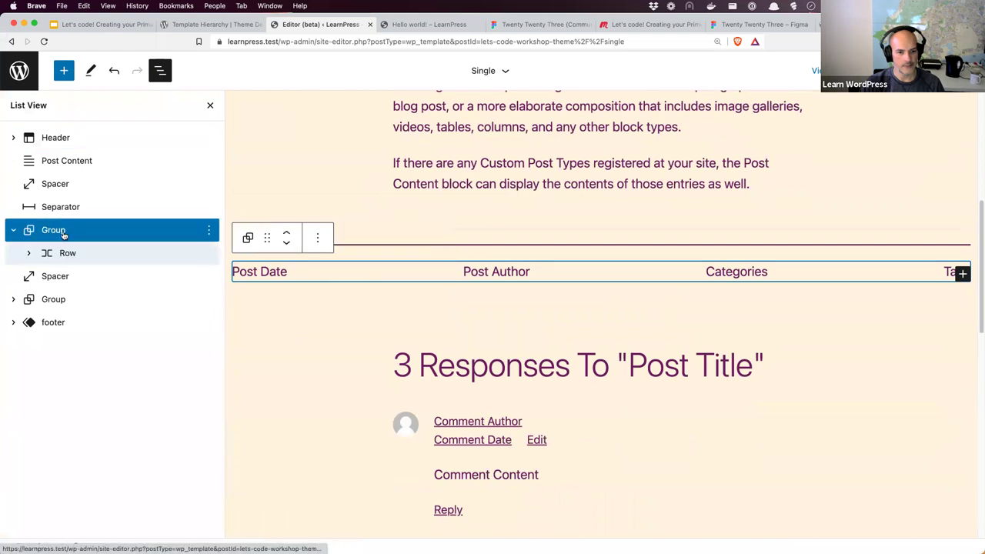
{"action": "left_click", "coordinate": [316, 242]}
{"action": "left_click", "coordinate": [345, 276]}
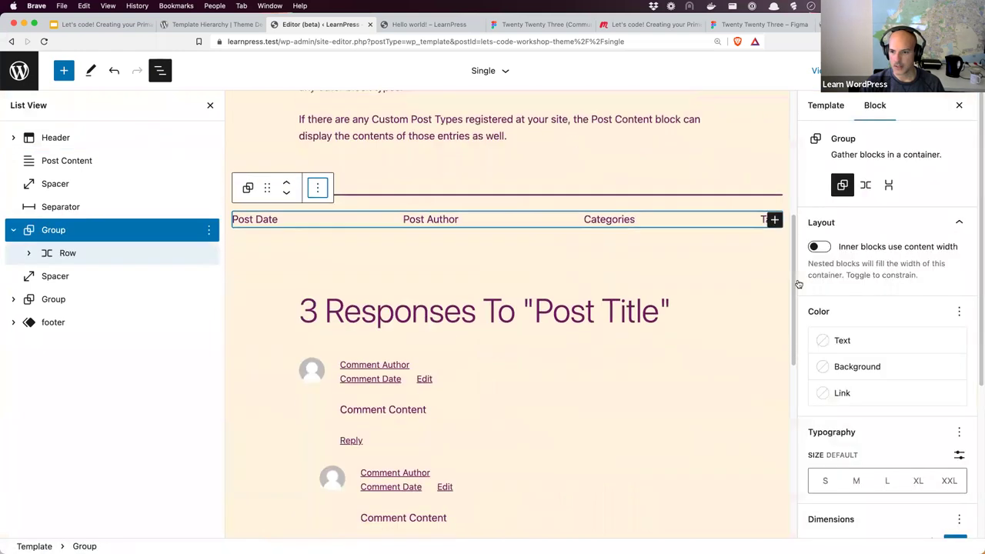
{"action": "left_click", "coordinate": [821, 246]}
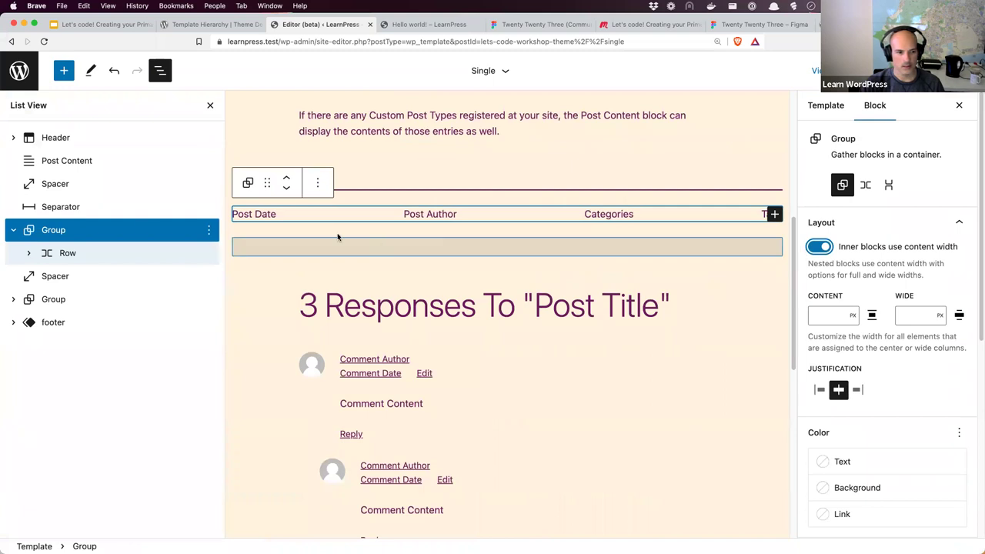
{"action": "left_click", "coordinate": [77, 254]}
{"action": "left_click", "coordinate": [398, 183]}
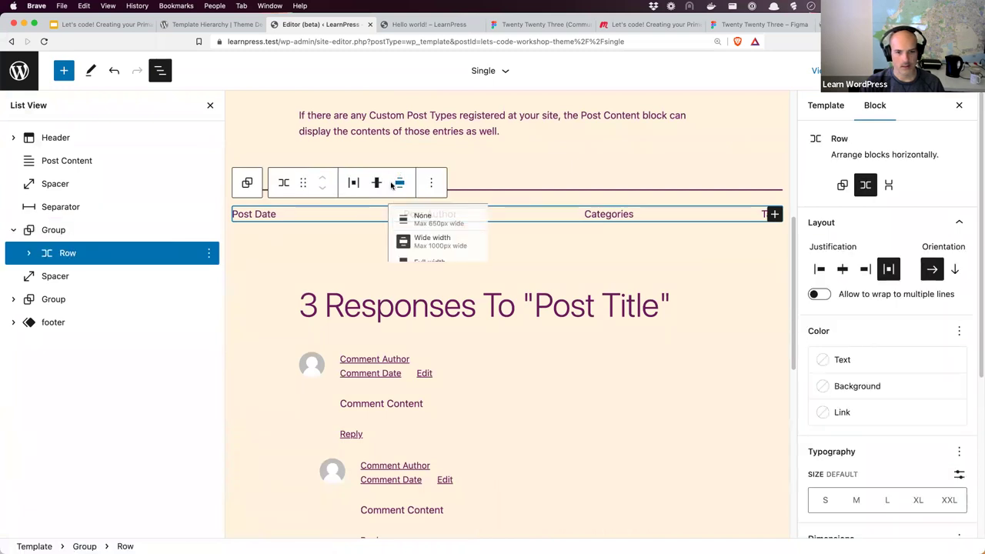
{"action": "left_click", "coordinate": [433, 247]}
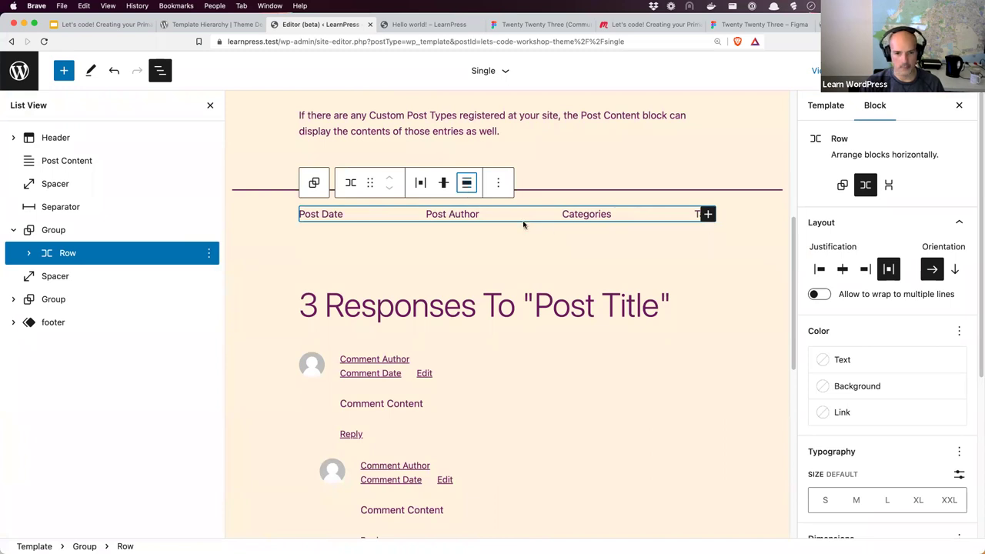
Turn off content width for the post meta Group's inner blocks and align its Row to wide width
{"action": "left_click", "coordinate": [80, 230]}
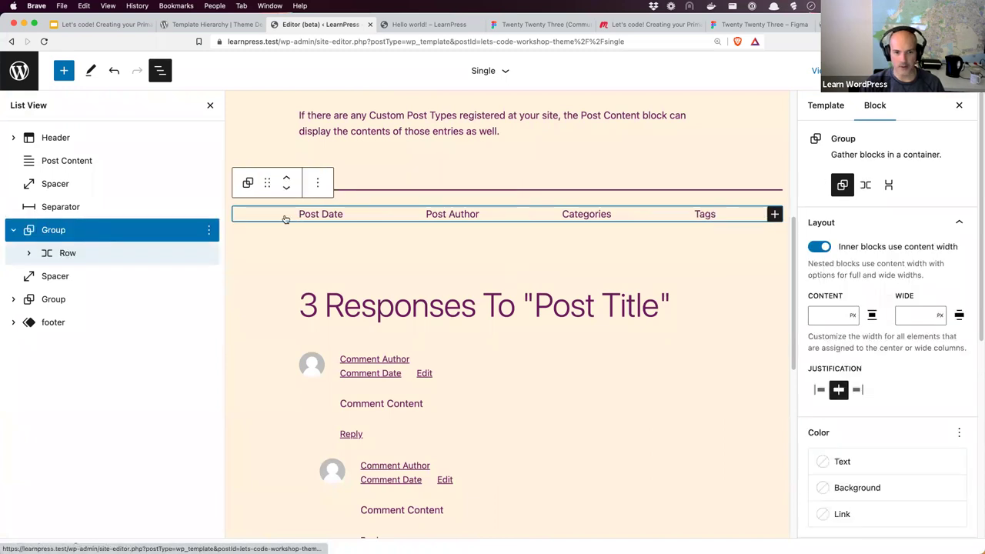
{"action": "left_click", "coordinate": [319, 184]}
{"action": "left_click", "coordinate": [822, 248]}
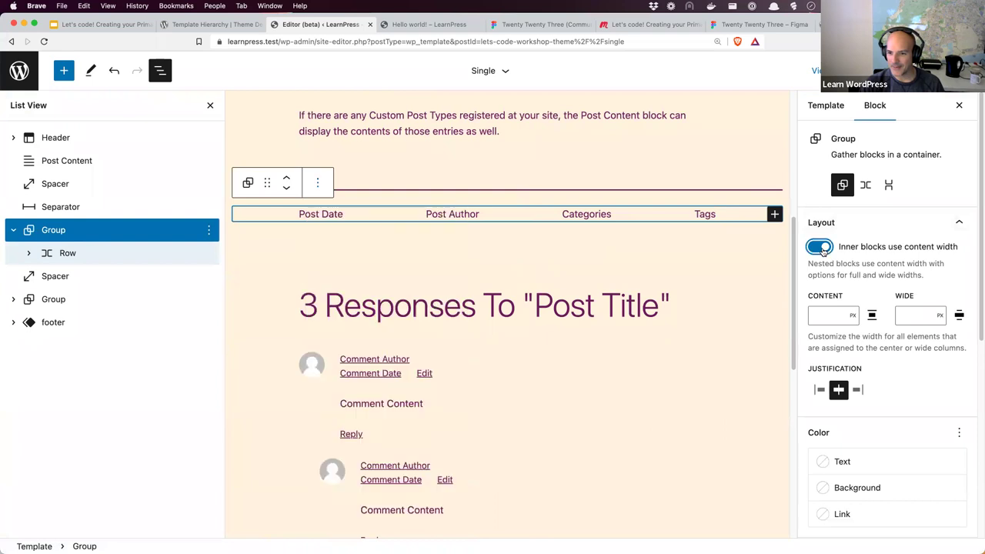
{"action": "left_click", "coordinate": [822, 249]}
{"action": "left_click", "coordinate": [154, 253]}
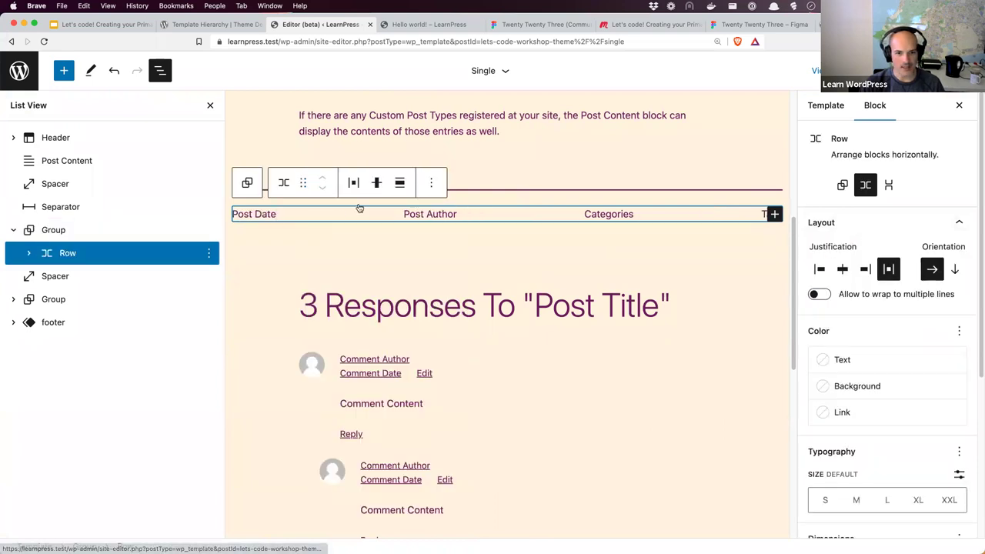
{"action": "left_click", "coordinate": [399, 183]}
{"action": "left_click", "coordinate": [429, 249]}
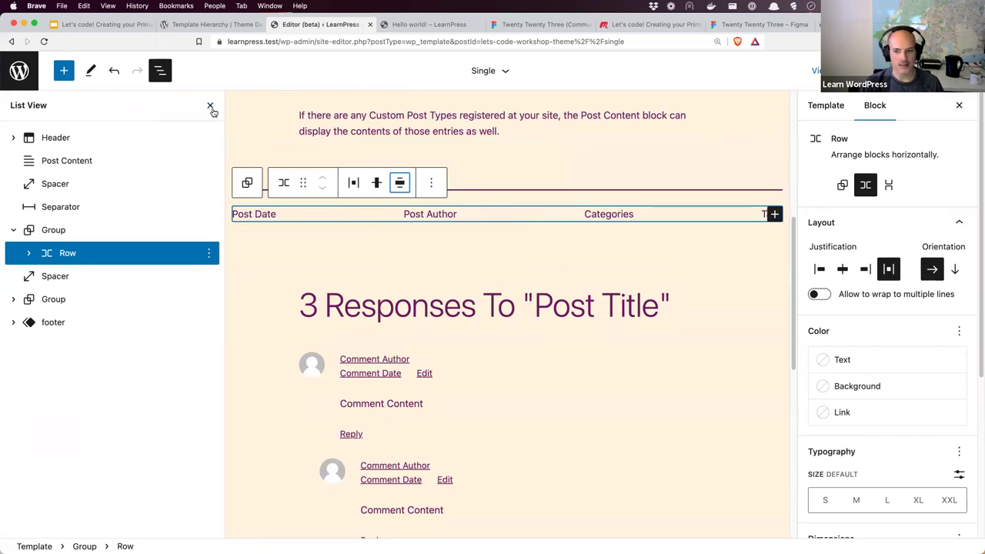
Compare the Group and Row settings and remove the wide width alignment from the post meta Row
{"action": "left_click", "coordinate": [54, 230]}
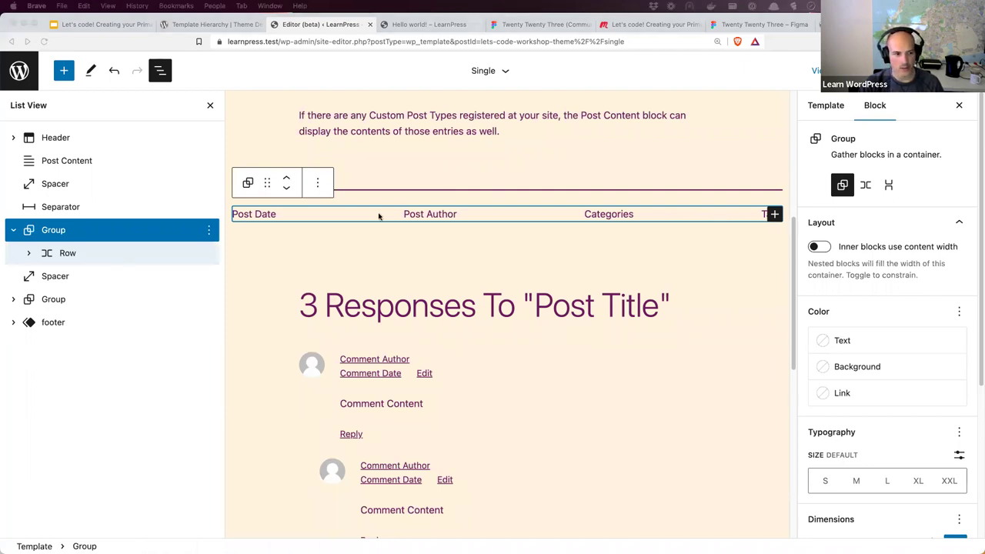
{"action": "left_click", "coordinate": [67, 254]}
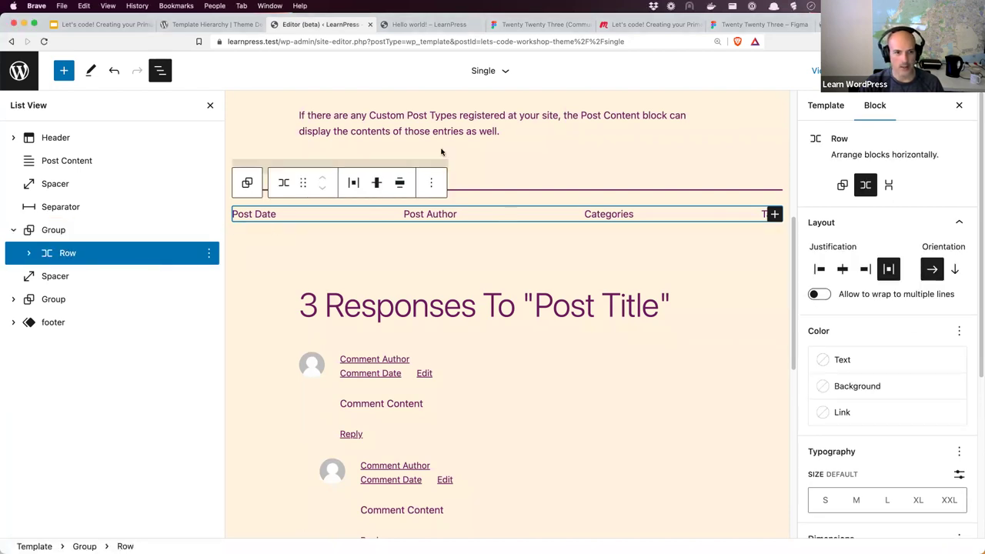
{"action": "left_click", "coordinate": [210, 105]}
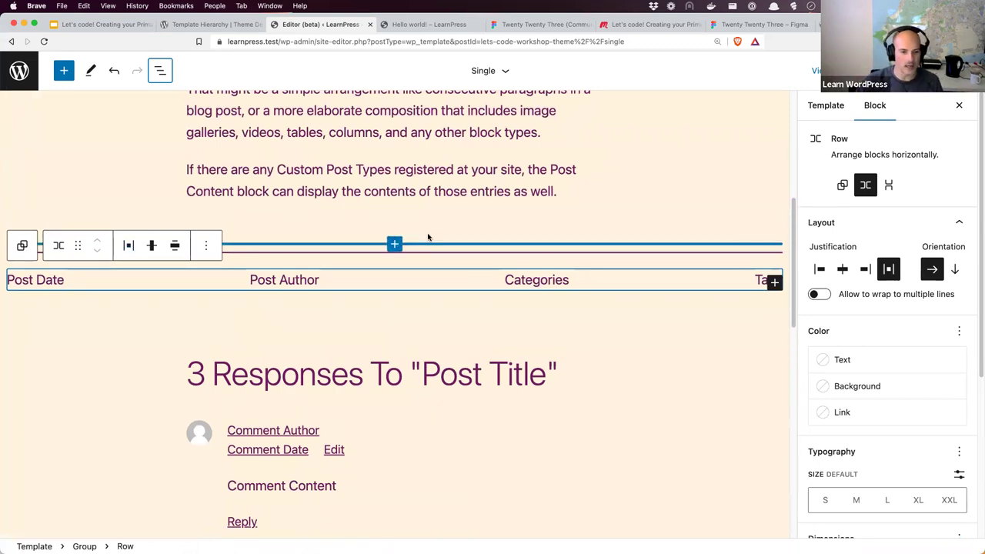
{"action": "left_click", "coordinate": [175, 245]}
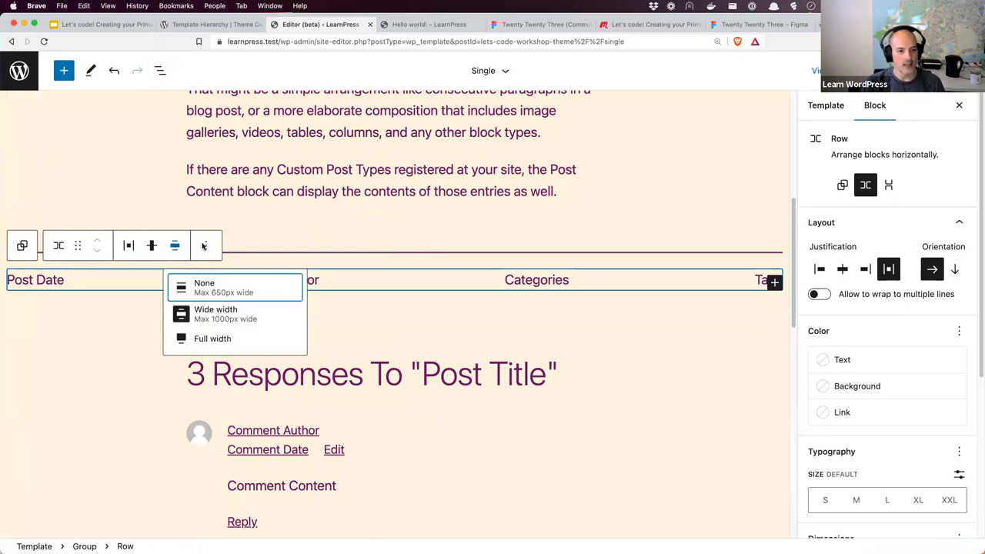
{"action": "left_click", "coordinate": [179, 312]}
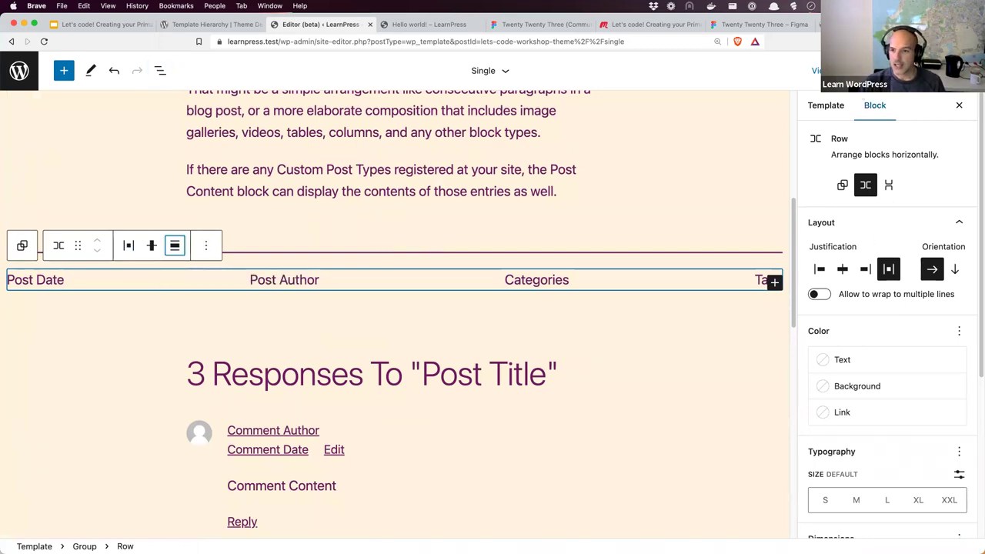
Save the Single template and leave the site editor for the WordPress dashboard
{"action": "key", "text": "super+s"}
{"action": "key", "text": "super+s"}
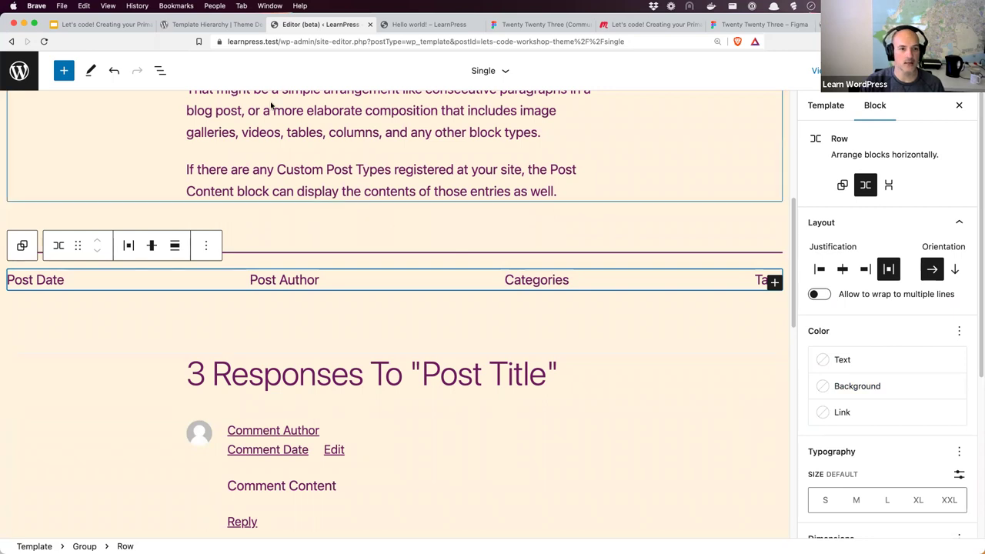
{"action": "left_click", "coordinate": [23, 74]}
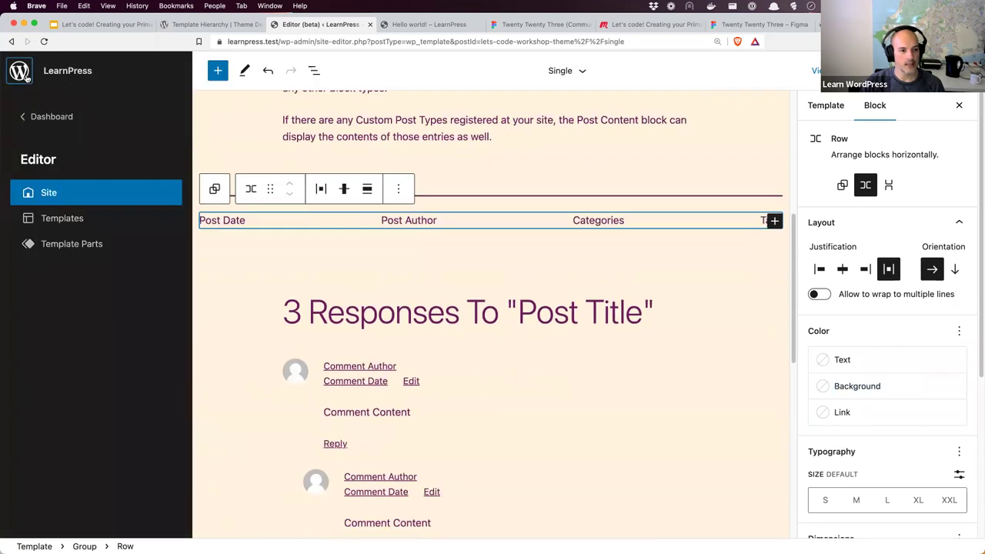
{"action": "left_click", "coordinate": [52, 117]}
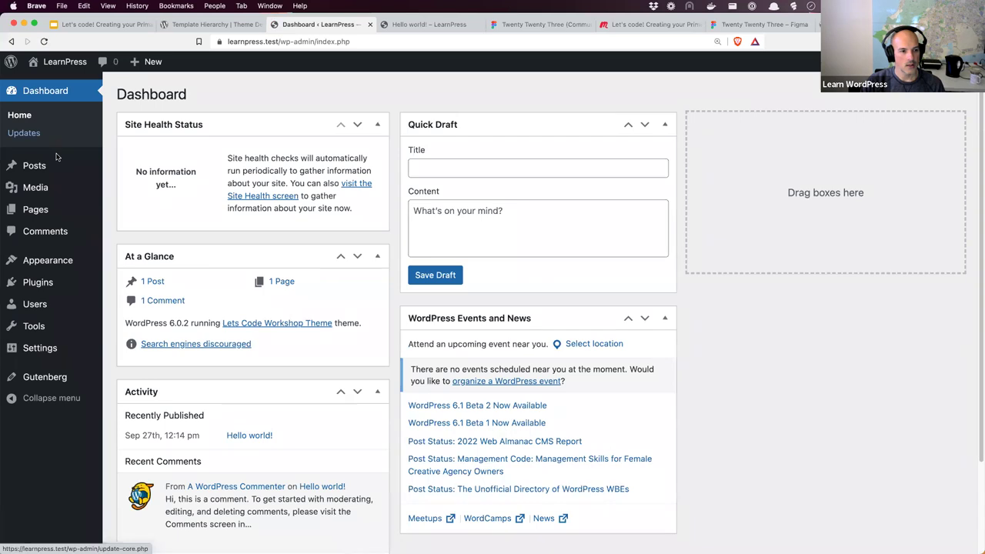
Search for "create block theme" among the plugins available to add to the site
{"action": "left_click", "coordinate": [74, 285]}
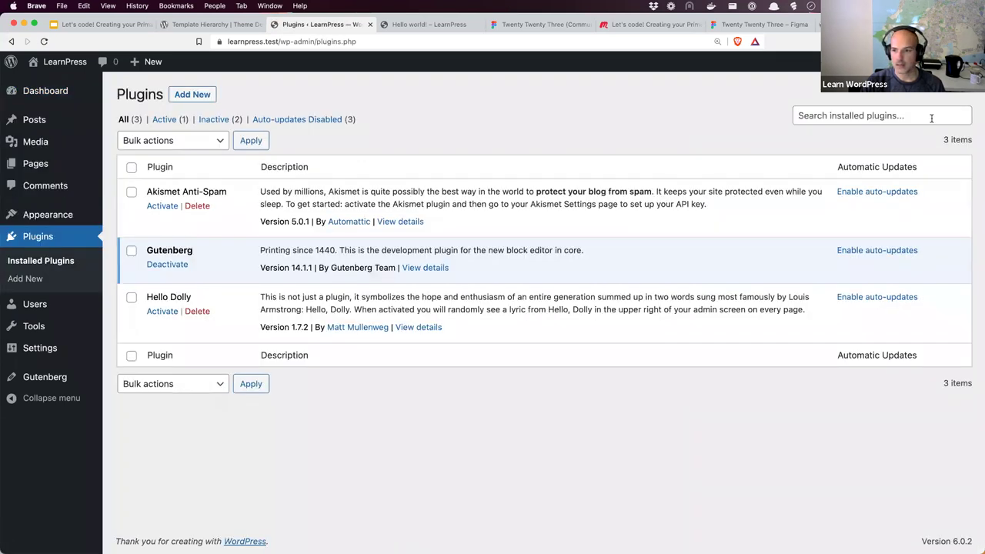
{"action": "left_click", "coordinate": [192, 94]}
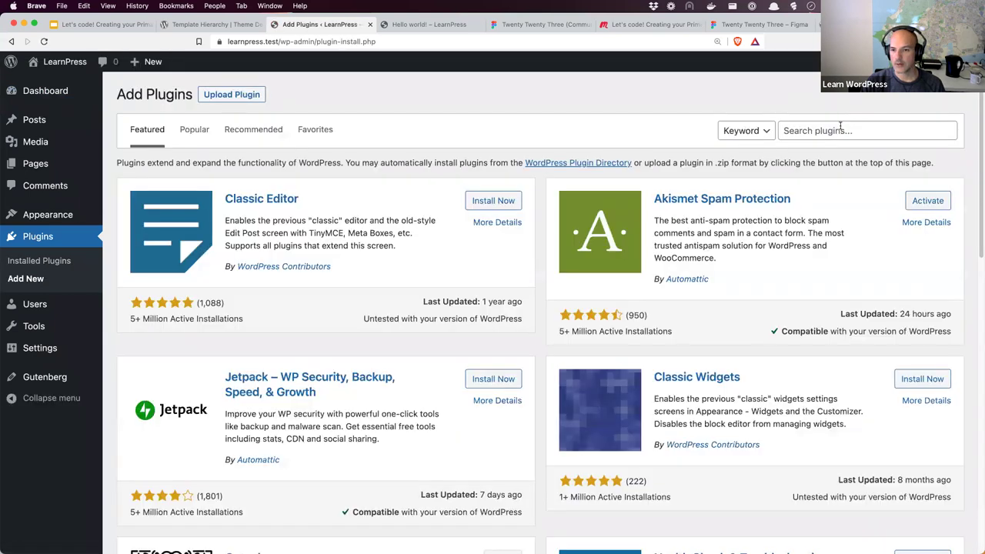
{"action": "left_click", "coordinate": [843, 128]}
{"action": "type", "text": "create block theme"}
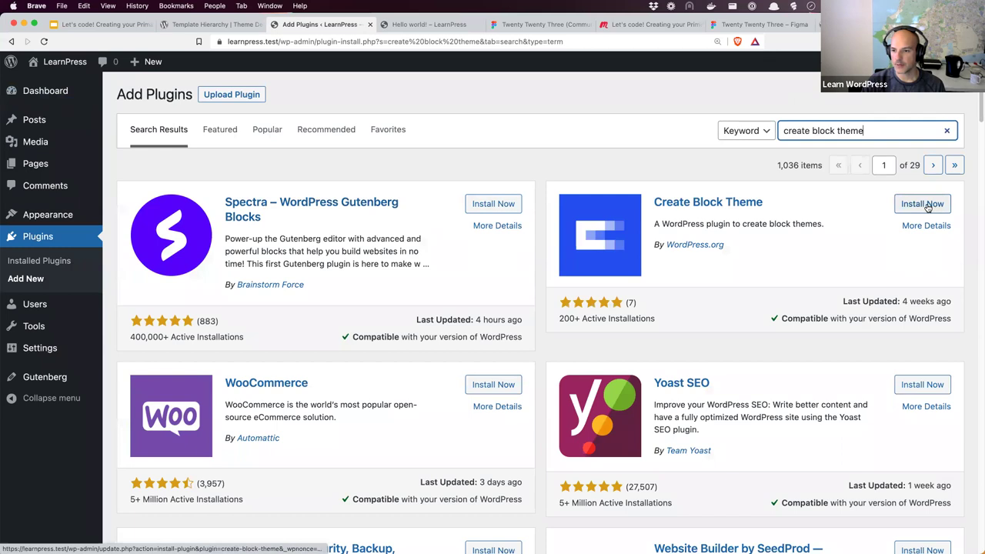
Install and activate the Create Block Theme plugin by WordPress.org
{"action": "left_click", "coordinate": [928, 206]}
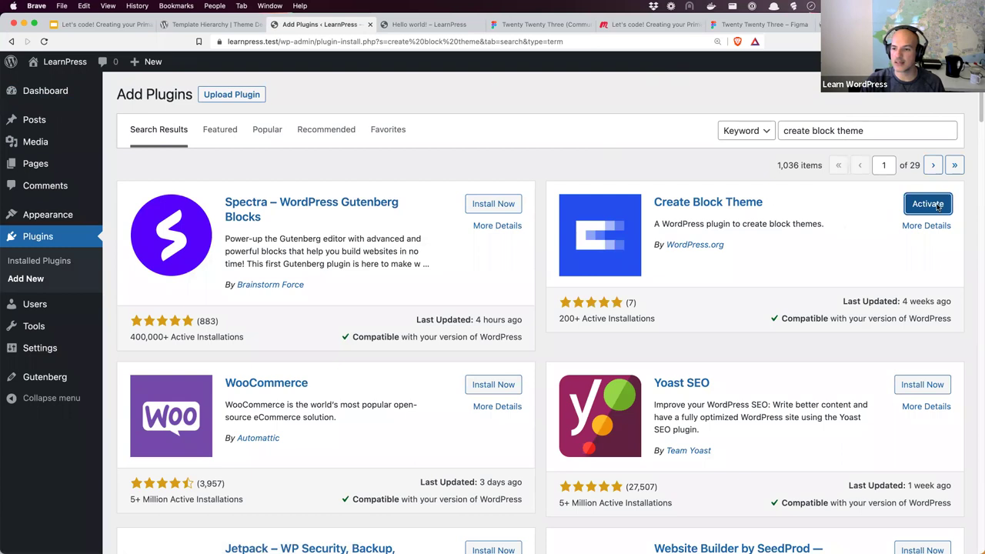
{"action": "left_click", "coordinate": [936, 206]}
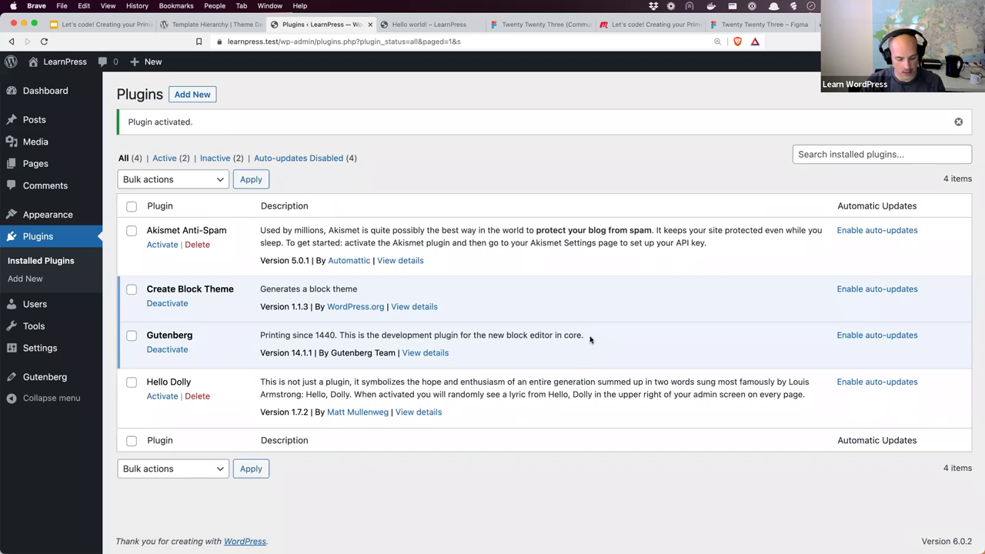
Switch to Visual Studio Code and examine the workshop theme's footer.html, index.html and theme.json files
{"action": "key", "text": "super+Tab"}
{"action": "key", "text": "super+Tab"}
{"action": "key", "text": "super+Tab"}
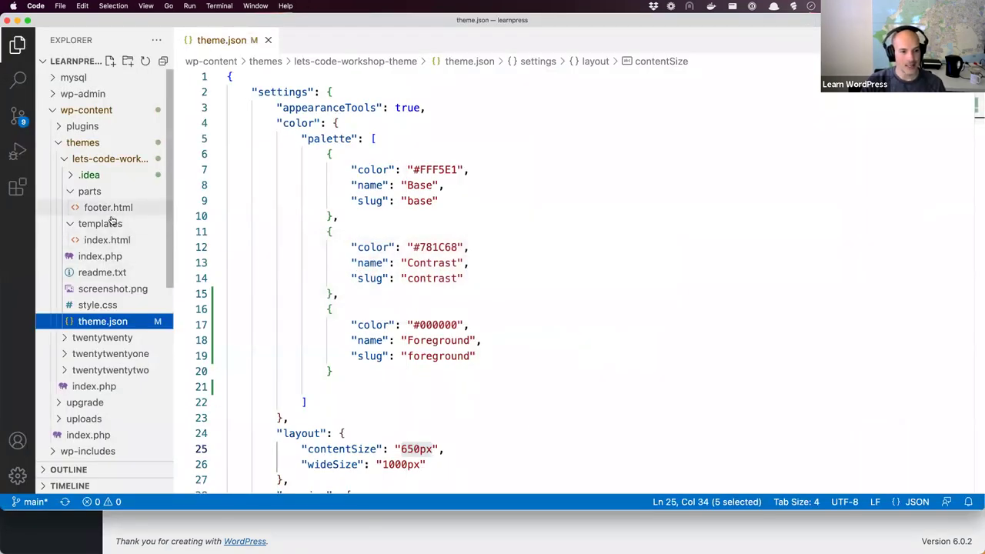
{"action": "left_click", "coordinate": [89, 191]}
{"action": "left_click", "coordinate": [100, 207]}
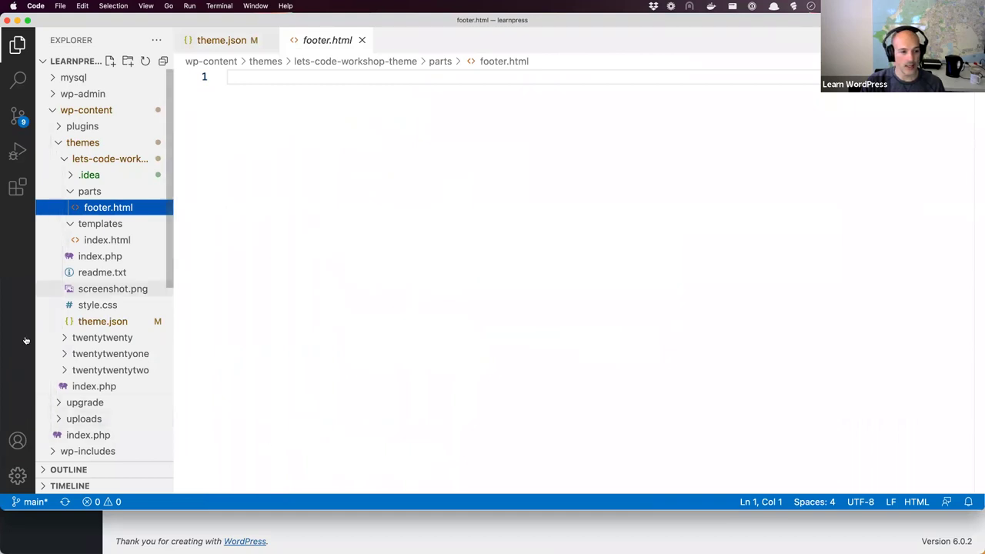
{"action": "left_click", "coordinate": [107, 240]}
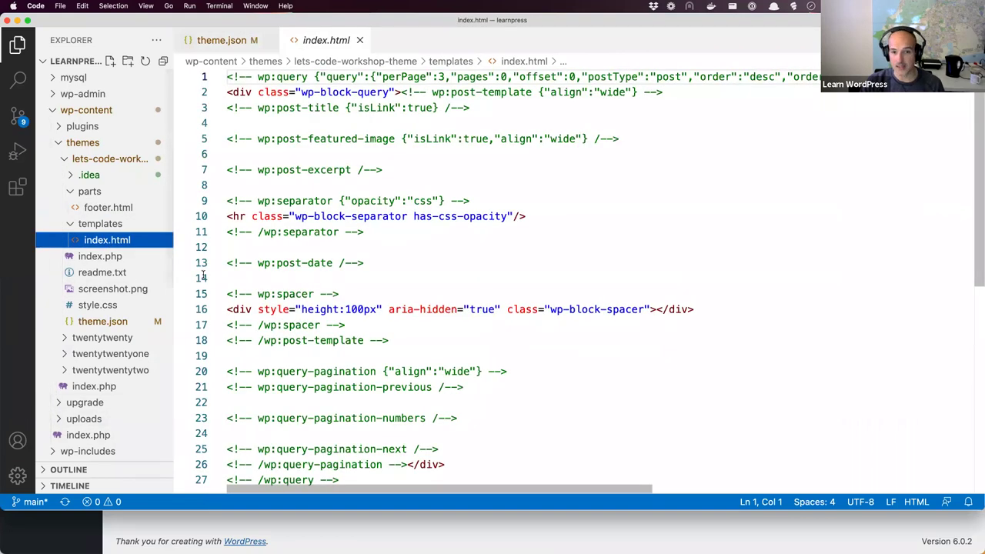
{"action": "left_click", "coordinate": [94, 318]}
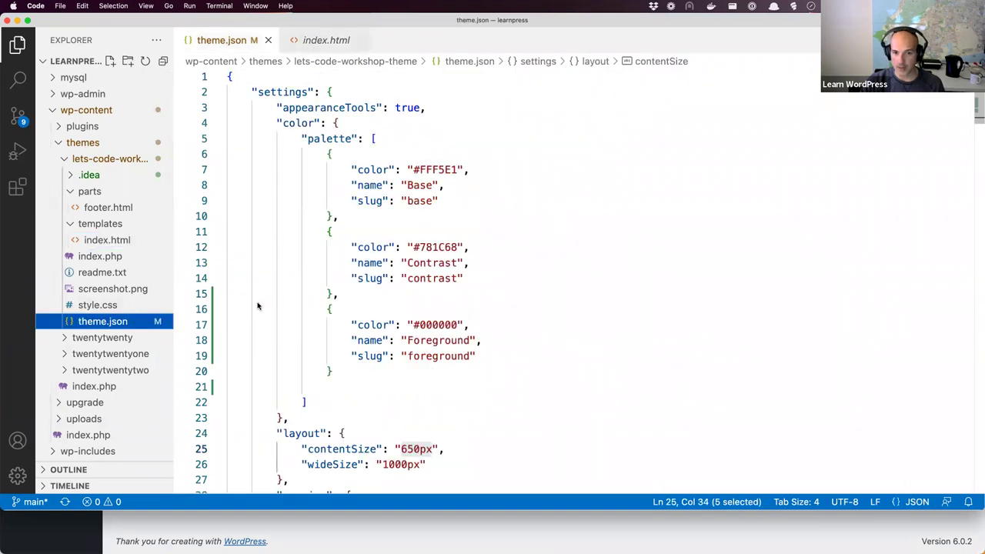
Return to the WordPress dashboard and use Create Block Theme to overwrite Lets Code Workshop Theme with the user changes
{"action": "left_click", "coordinate": [281, 532]}
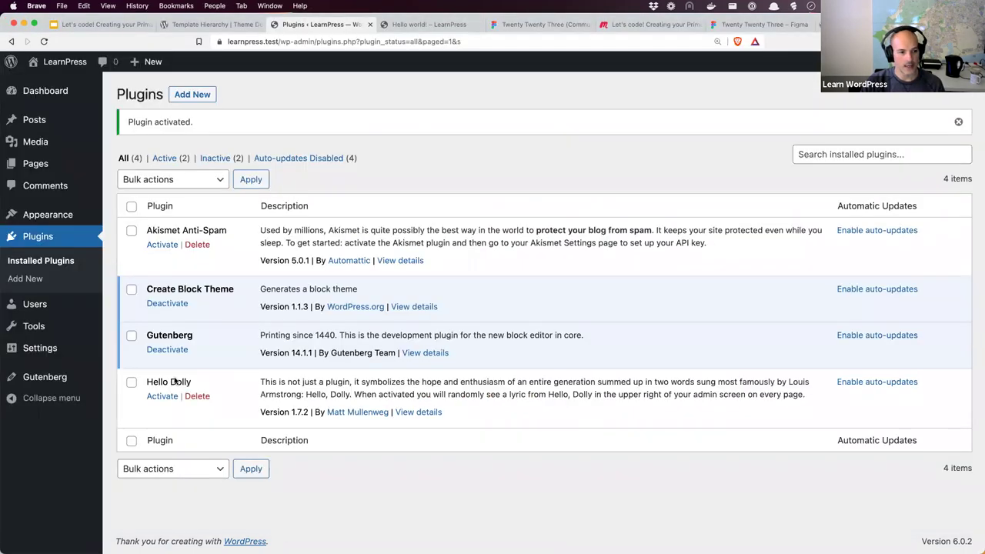
{"action": "mouse_move", "coordinate": [62, 219]}
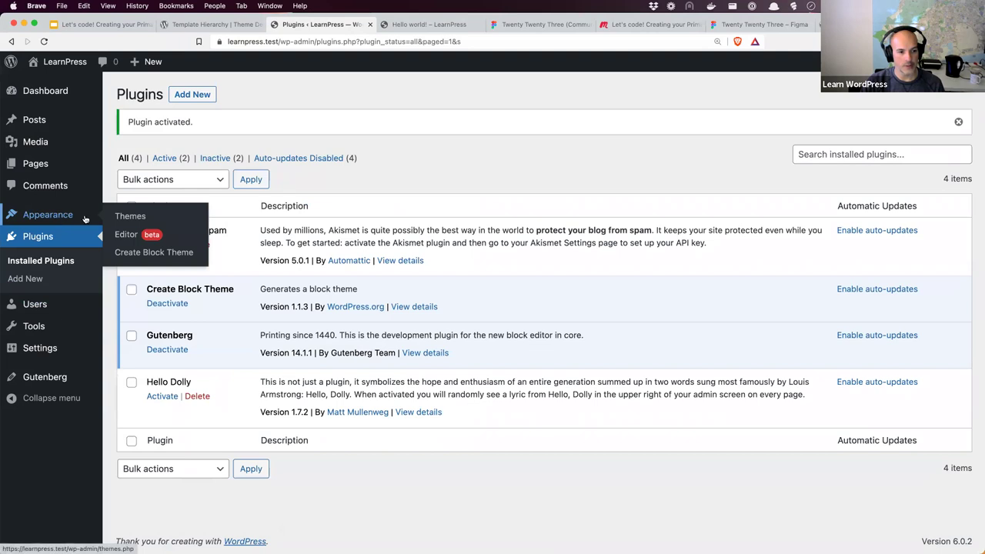
{"action": "left_click", "coordinate": [128, 255]}
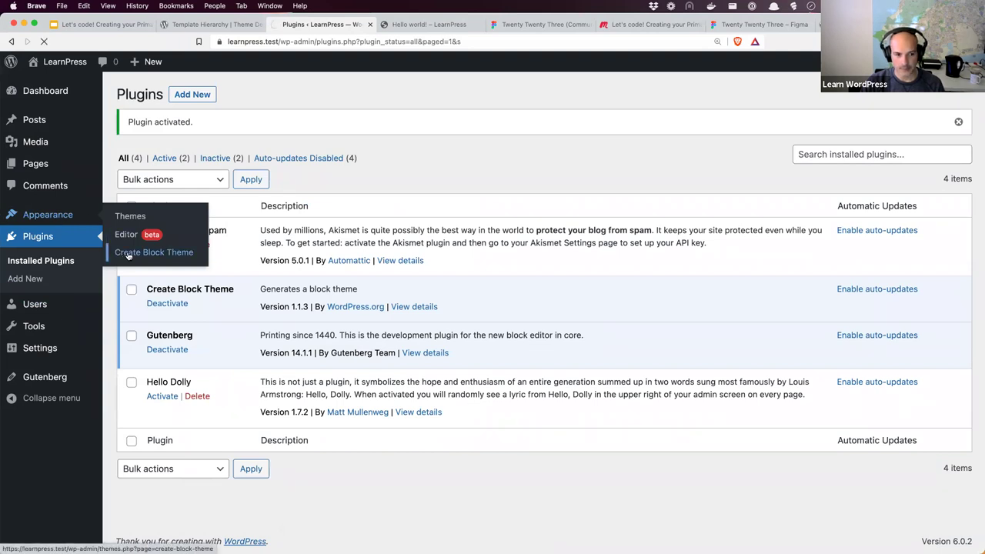
{"action": "left_click", "coordinate": [146, 291]}
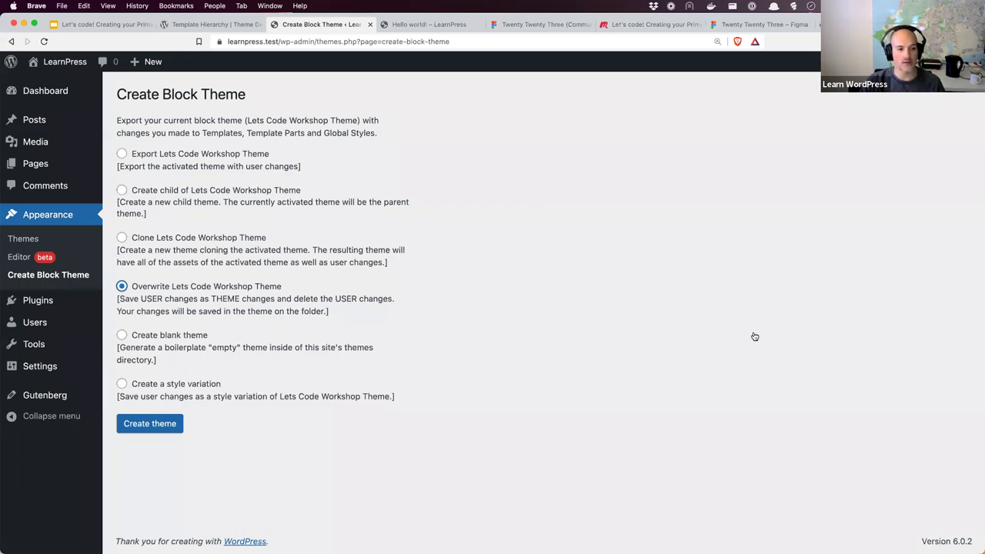
{"action": "left_click", "coordinate": [162, 427]}
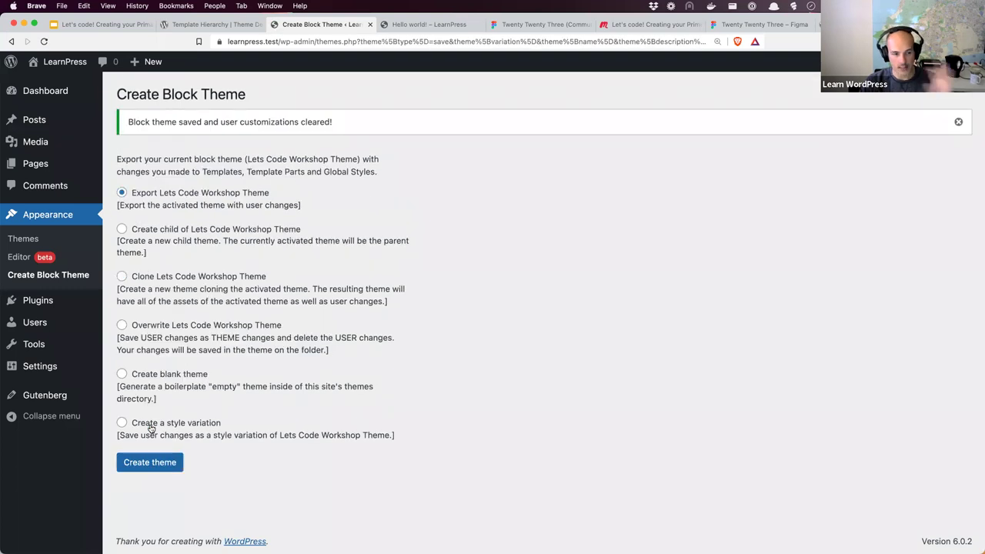
In Visual Studio Code, examine the workshop theme's page.html, single.html, header.html, footer.html and style.css files
{"action": "key", "text": "super+Tab"}
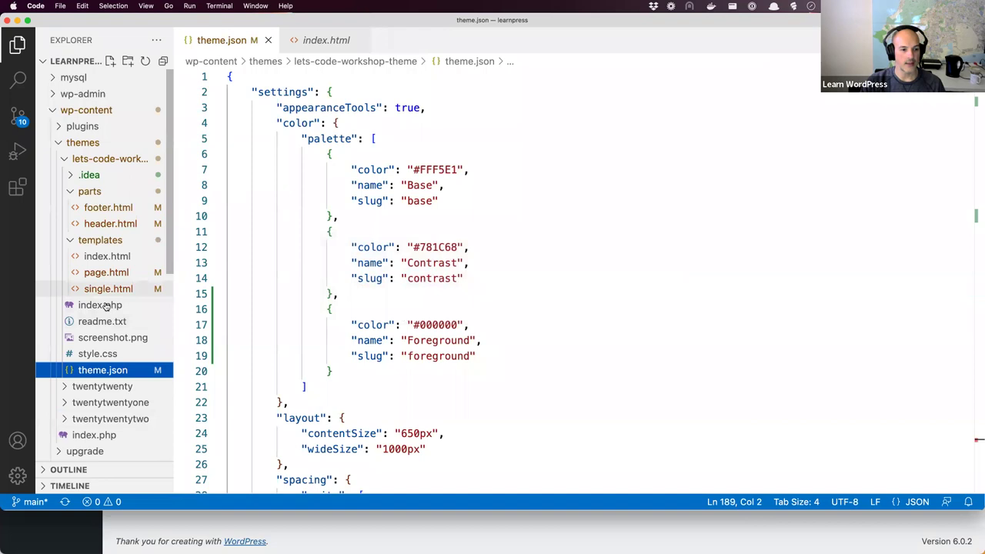
{"action": "left_click", "coordinate": [103, 274]}
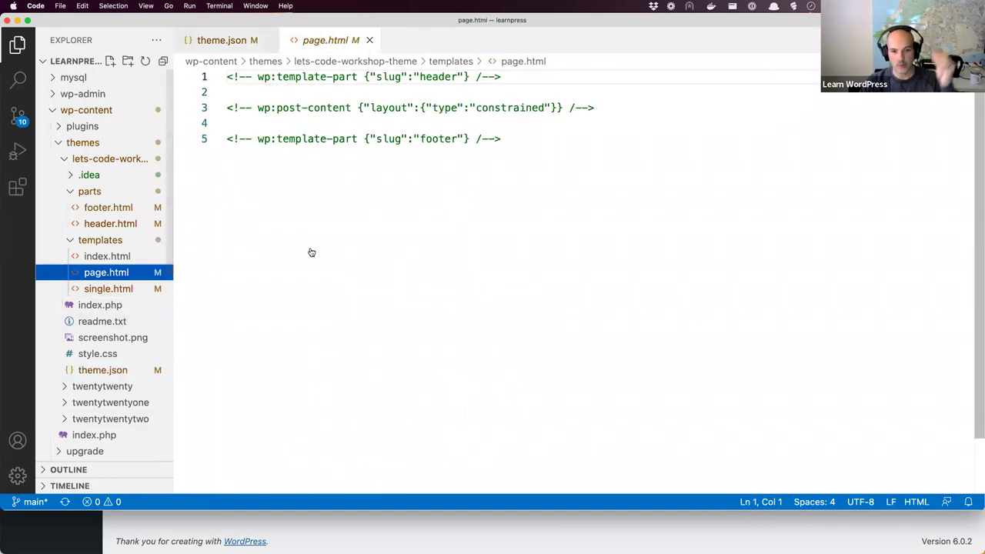
{"action": "left_click", "coordinate": [105, 288]}
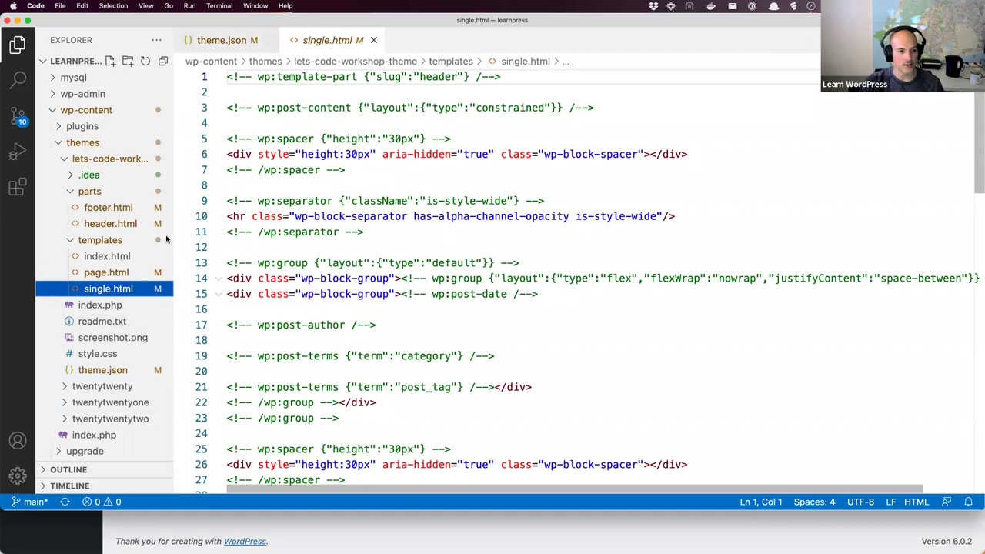
{"action": "left_click", "coordinate": [110, 224]}
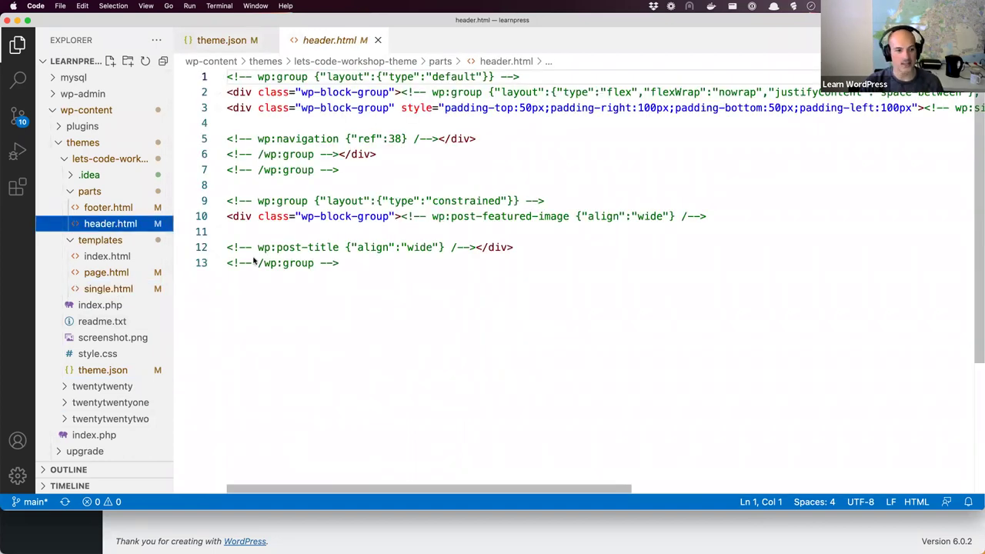
{"action": "left_click", "coordinate": [108, 207]}
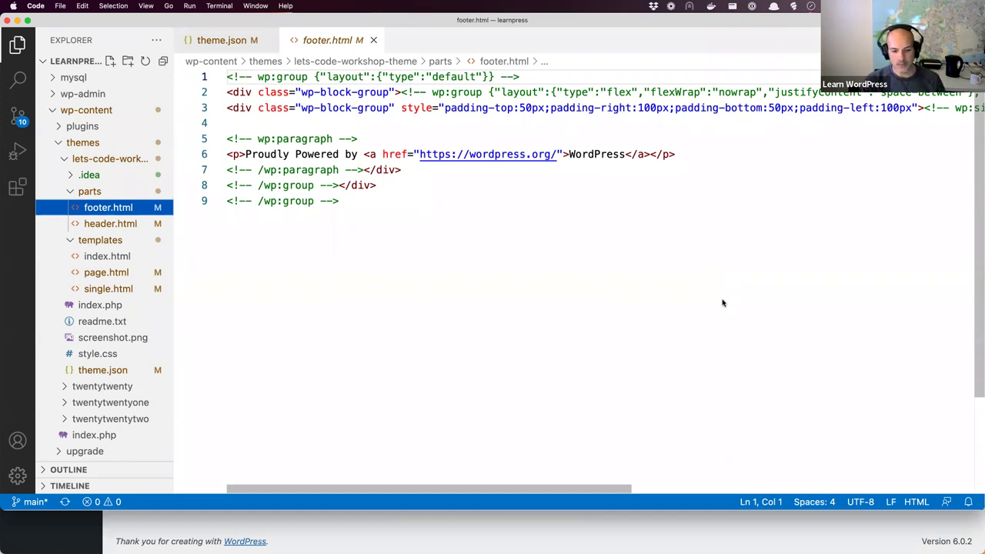
{"action": "left_click", "coordinate": [718, 536]}
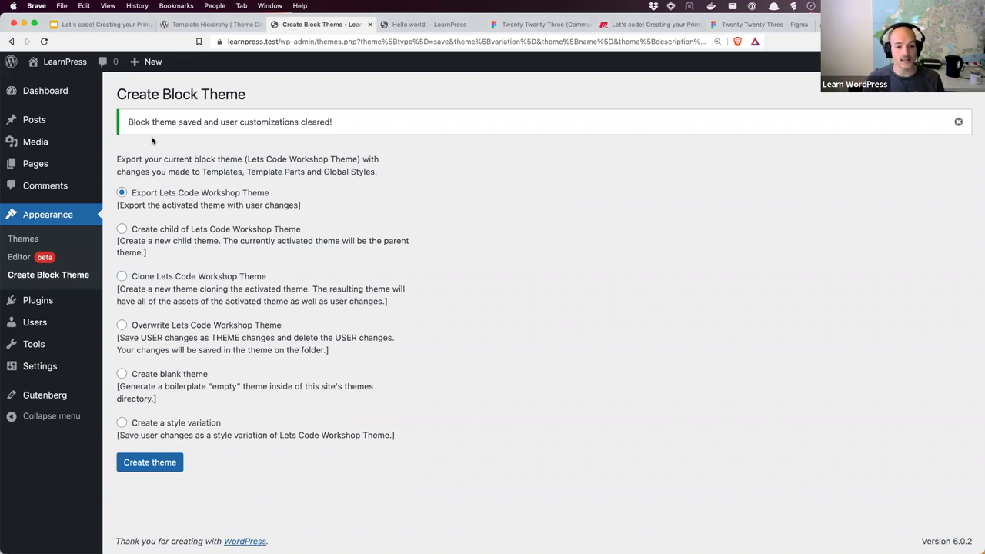
{"action": "key", "text": "super+Tab"}
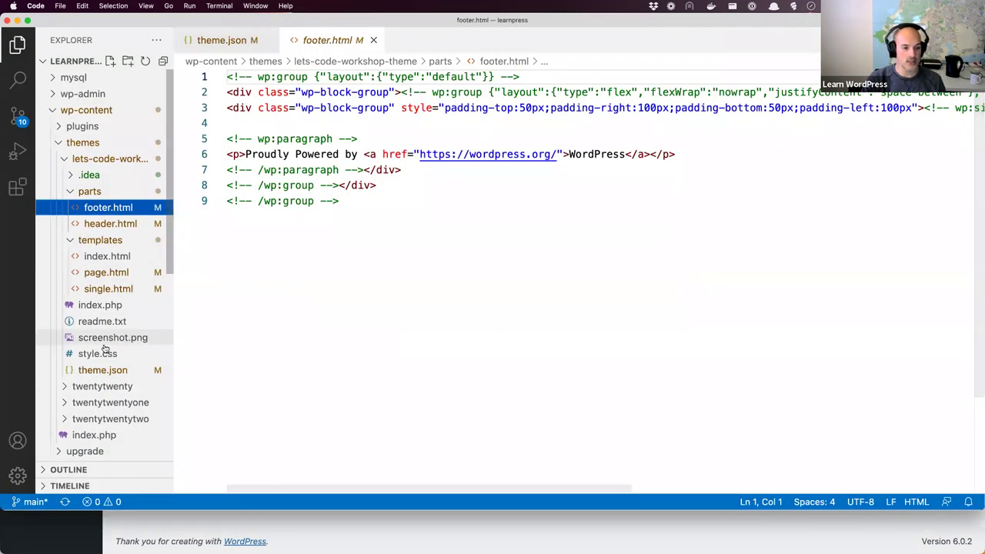
{"action": "left_click", "coordinate": [100, 353]}
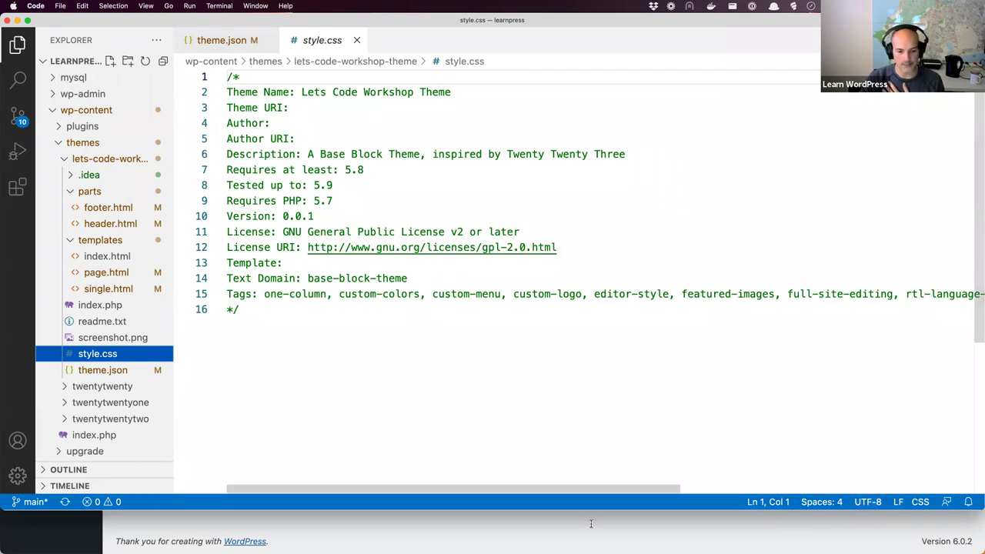
Back in the WordPress dashboard, review the installed plugins and revisit Create Block Theme's option to overwrite Lets Code Workshop Theme
{"action": "key", "text": "super+Tab"}
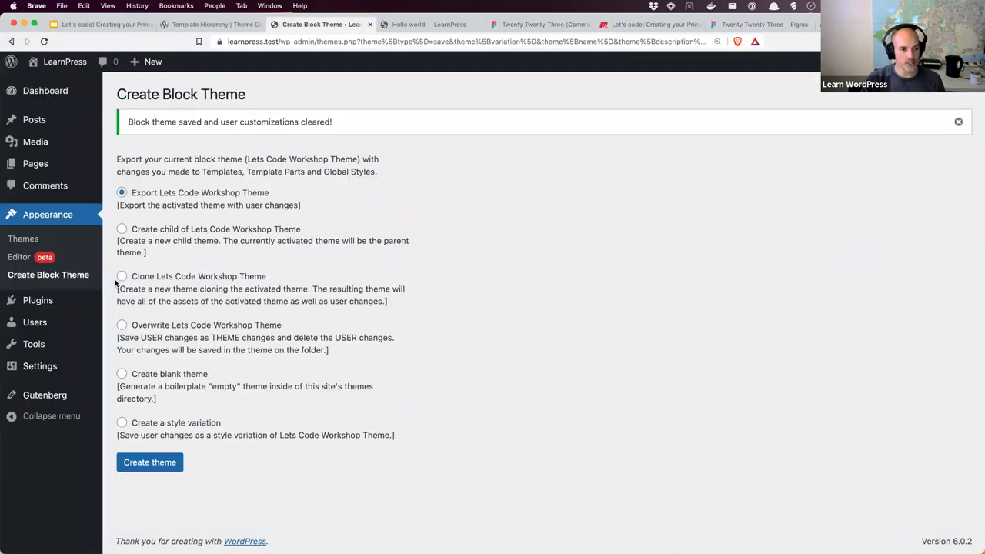
{"action": "left_click", "coordinate": [42, 307]}
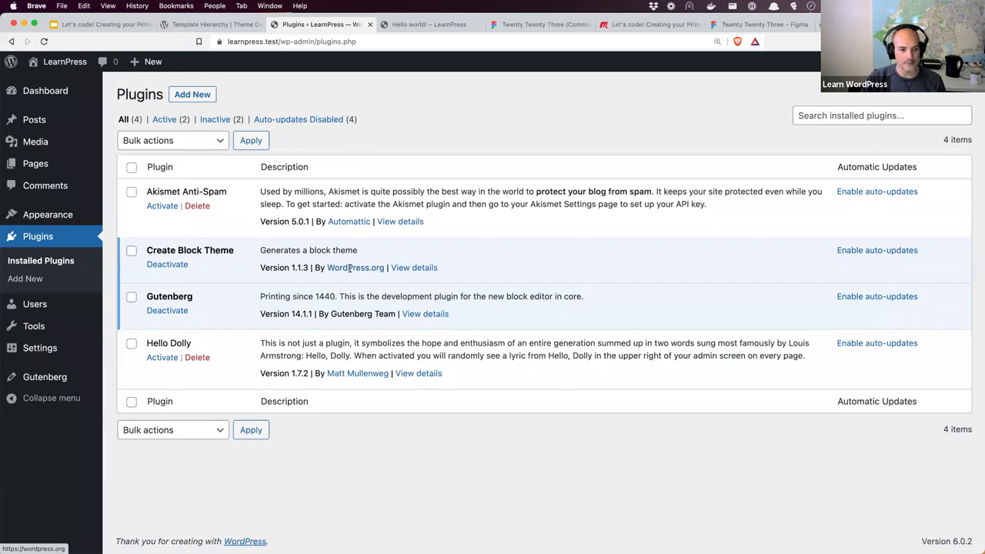
{"action": "mouse_move", "coordinate": [63, 221]}
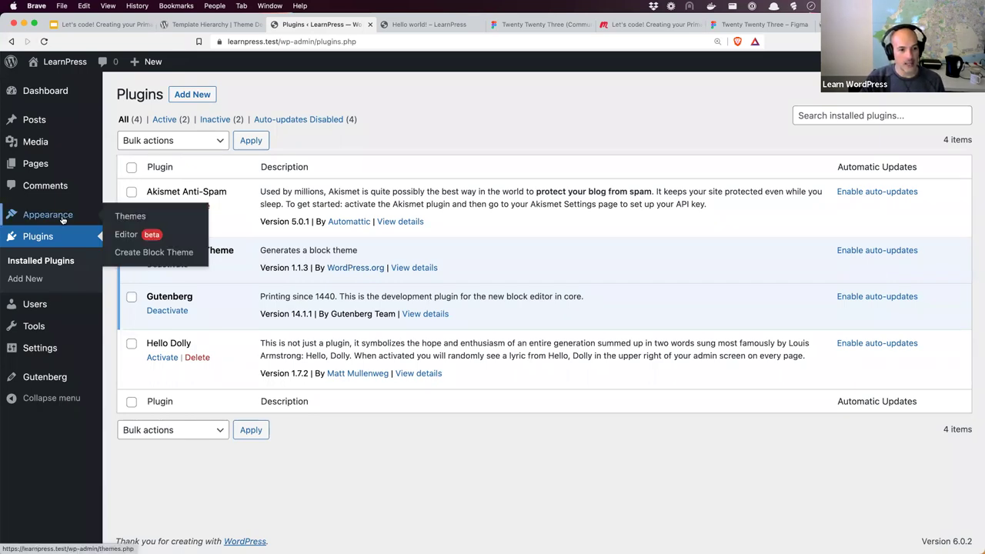
{"action": "left_click", "coordinate": [137, 249]}
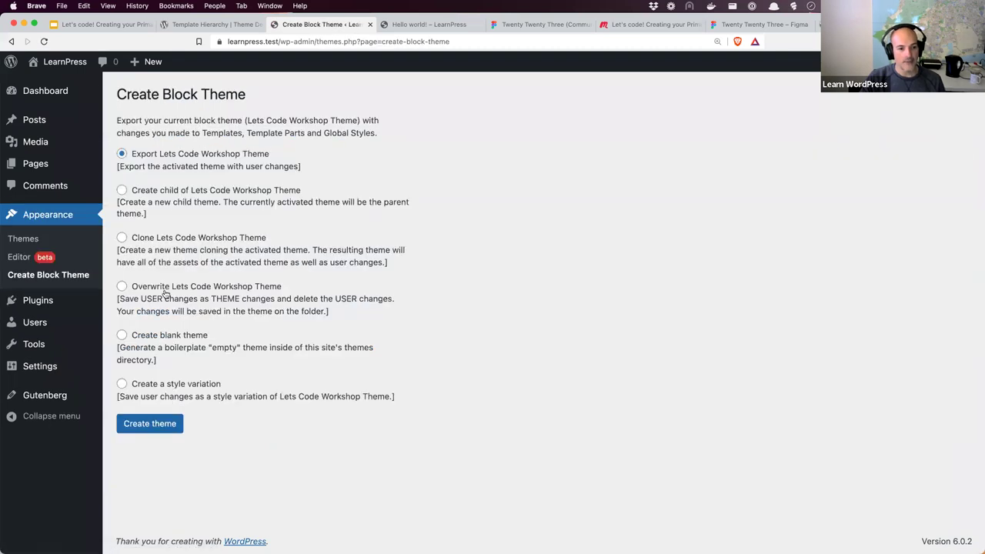
{"action": "left_click", "coordinate": [123, 287]}
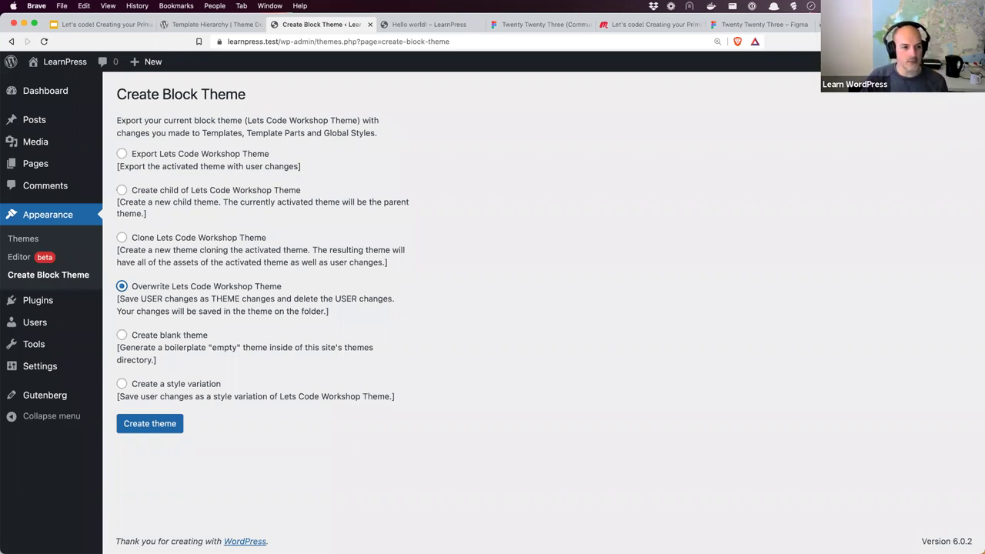
Search the themes available to add for "blockbase", and install and activate the Blockbase theme
{"action": "left_click", "coordinate": [24, 240]}
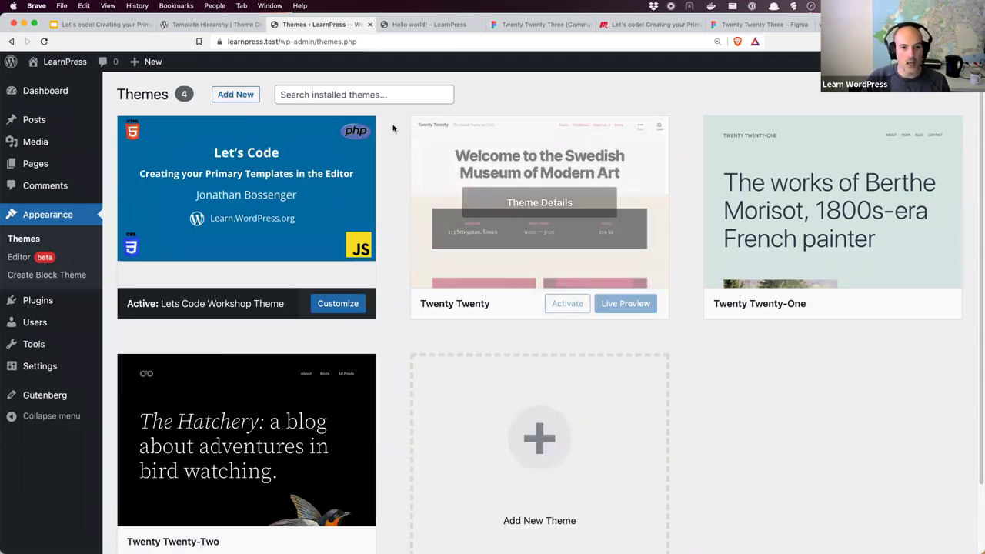
{"action": "left_click", "coordinate": [235, 96]}
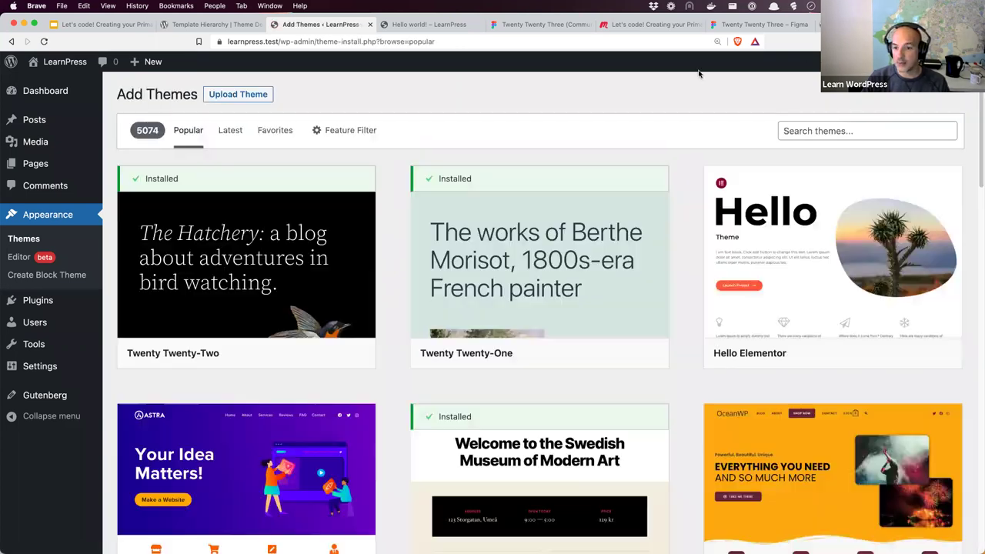
{"action": "left_click", "coordinate": [869, 132]}
{"action": "type", "text": "block"}
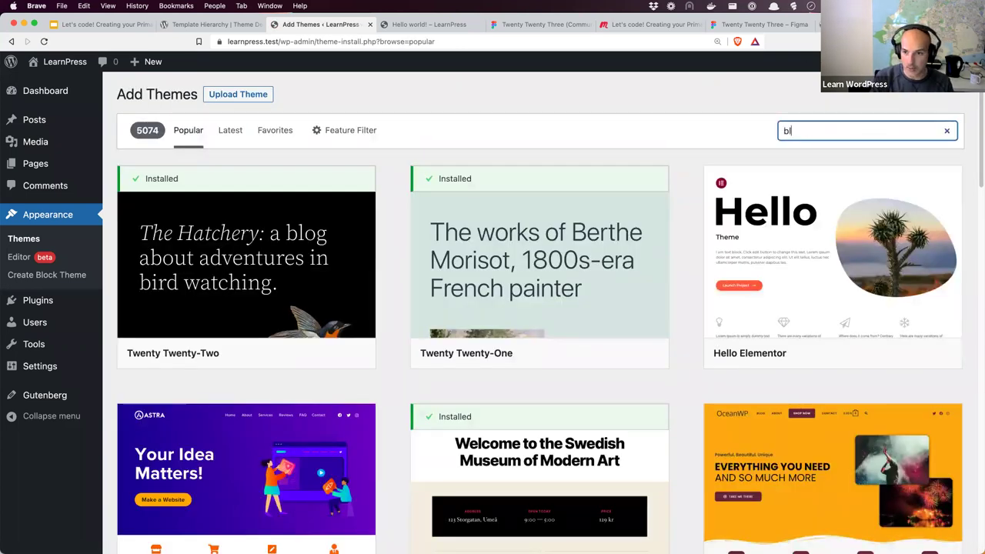
{"action": "type", "text": "base"}
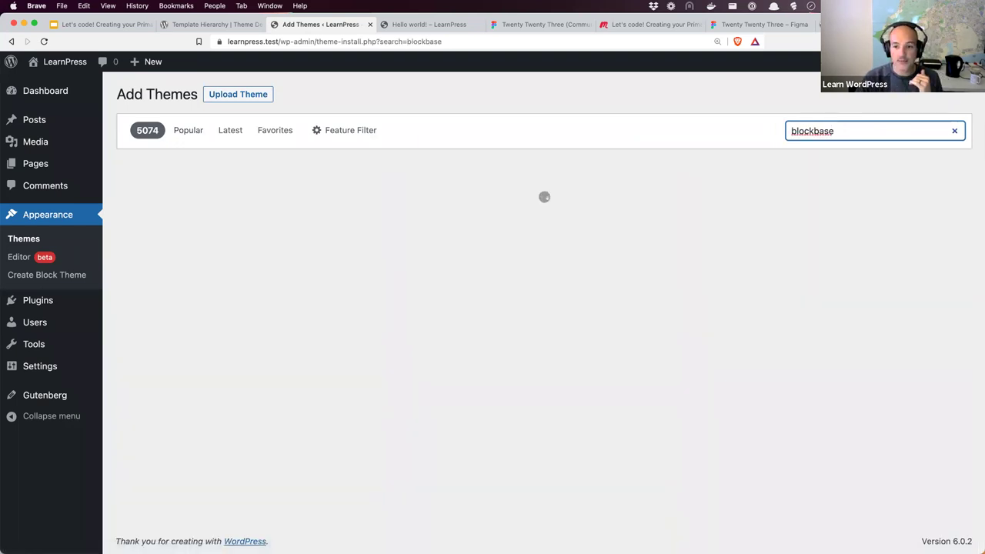
{"action": "mouse_move", "coordinate": [307, 235]}
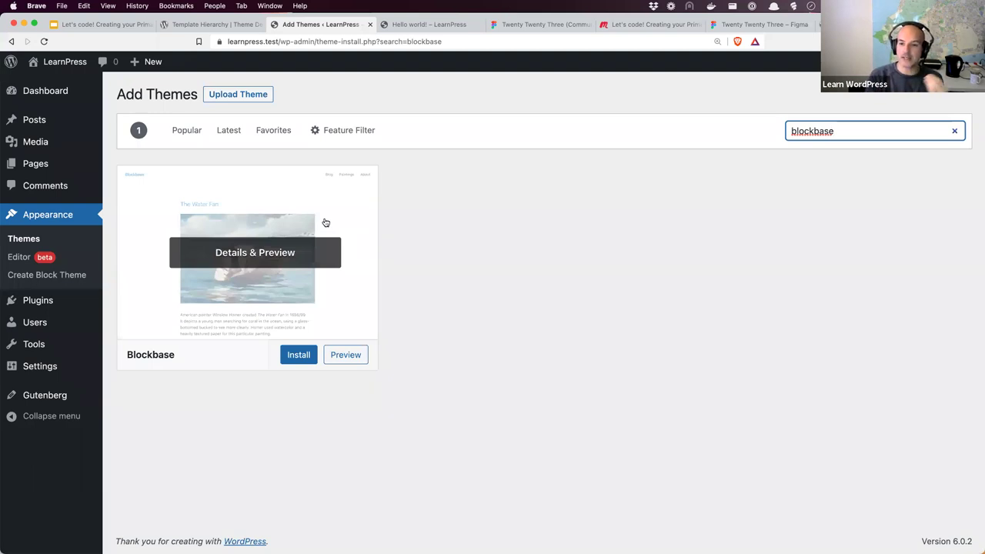
{"action": "left_click", "coordinate": [298, 355]}
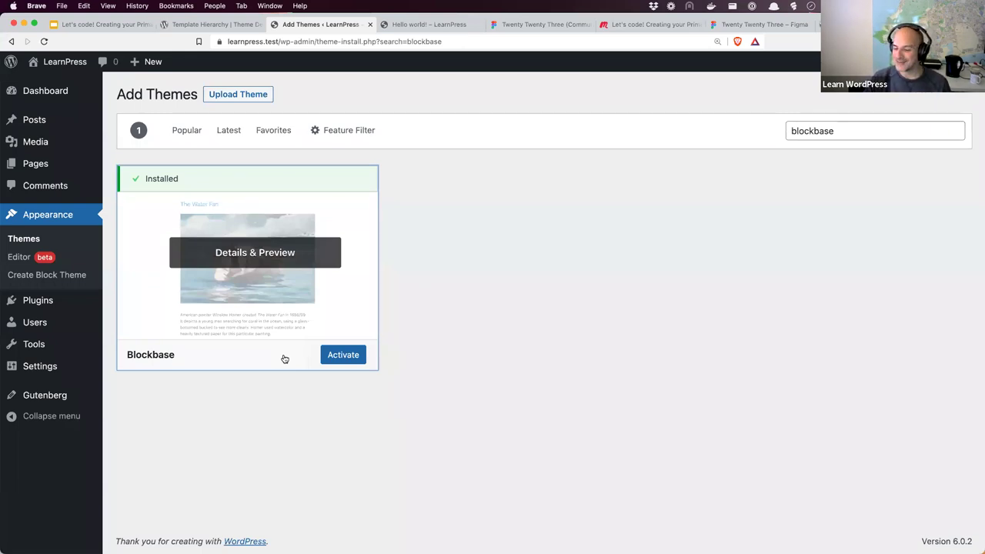
{"action": "left_click", "coordinate": [339, 355]}
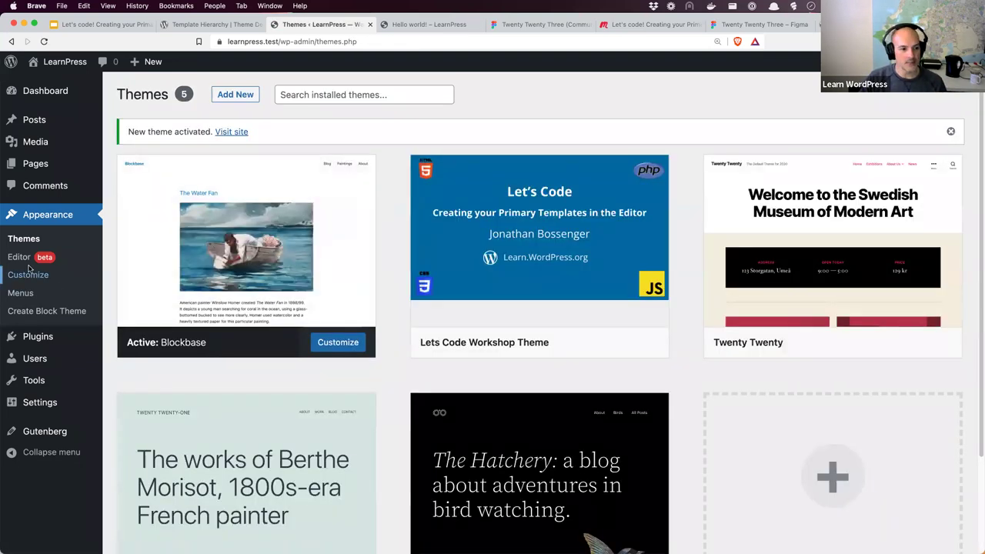
Switch to Visual Studio Code and examine the Blockbase theme's folder and the template parts and color palette in its theme.json
{"action": "key", "text": "super+Tab"}
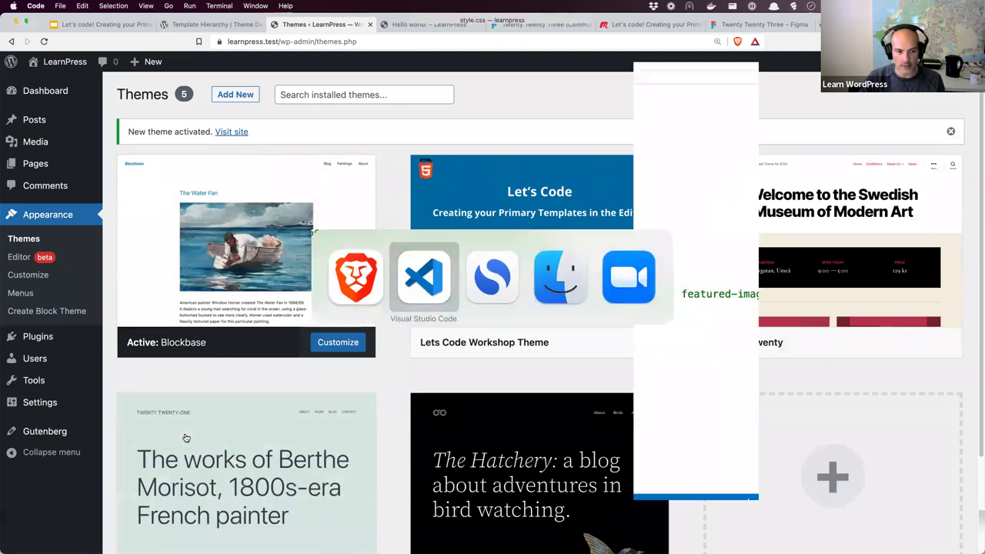
{"action": "left_click", "coordinate": [77, 158]}
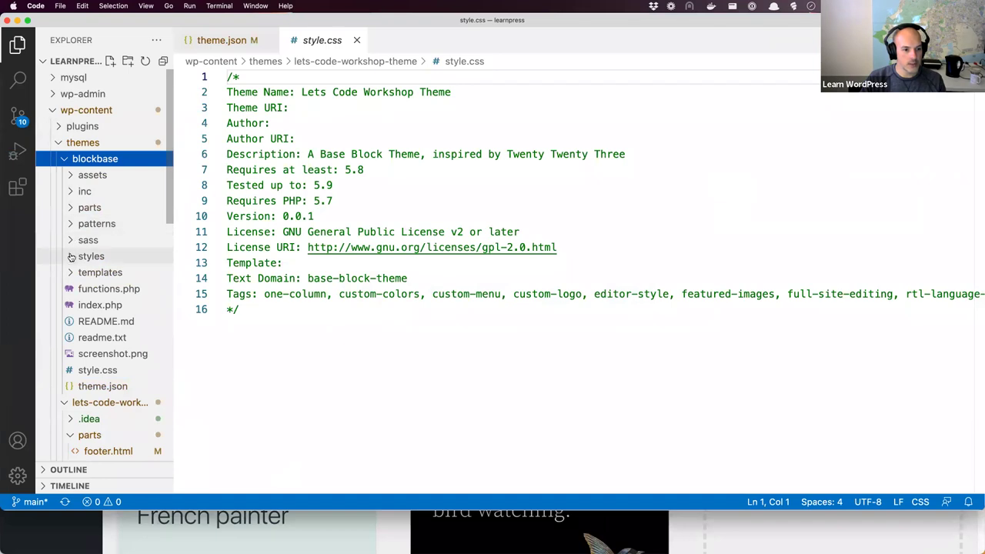
{"action": "left_click", "coordinate": [100, 386]}
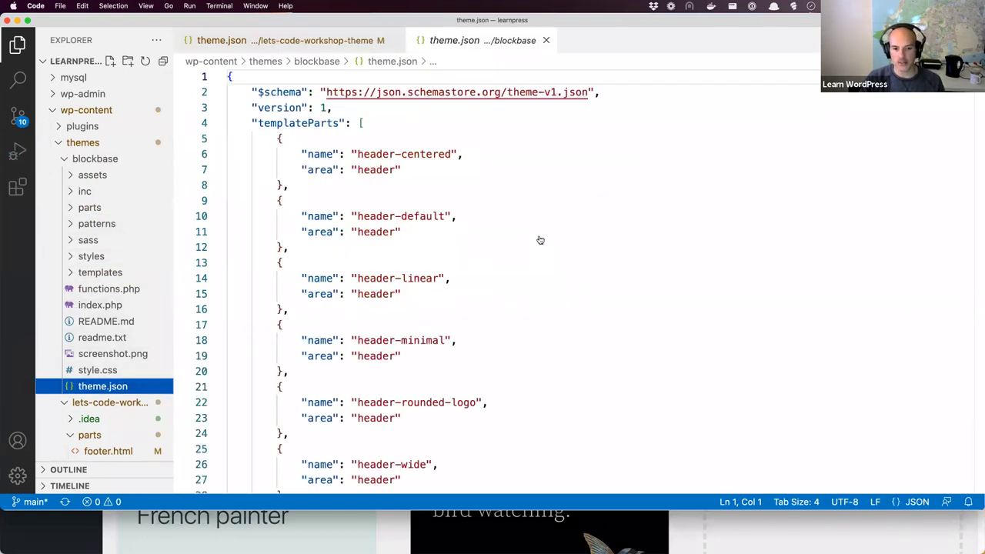
{"action": "scroll", "coordinate": [531, 234], "scroll_direction": "down", "scroll_amount": 15}
{"action": "scroll", "coordinate": [523, 227], "scroll_direction": "down", "scroll_amount": 8}
{"action": "scroll", "coordinate": [523, 227], "scroll_direction": "down", "scroll_amount": 20}
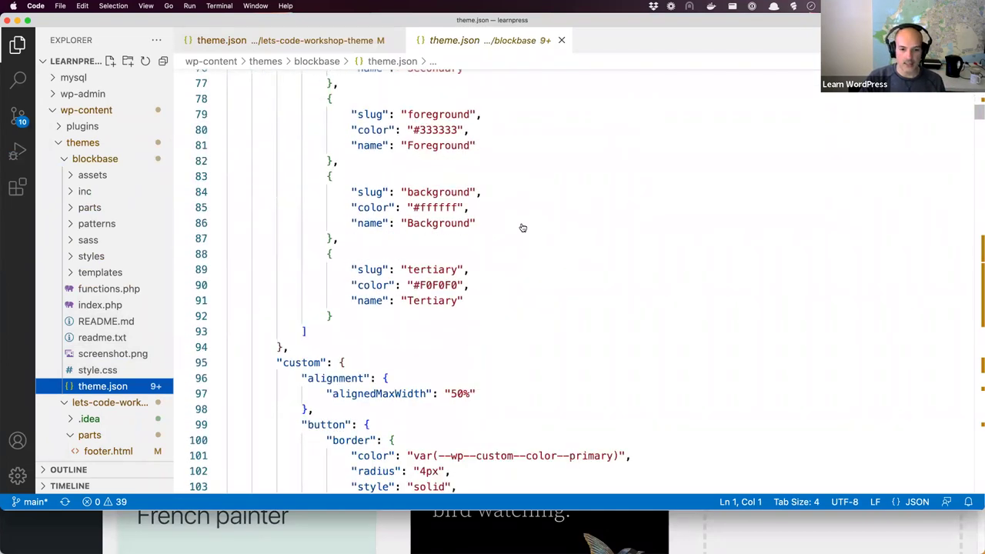
Expand the Blockbase theme's templates folder and examine its 404.html and search.html templates
{"action": "left_click", "coordinate": [93, 273]}
{"action": "scroll", "coordinate": [136, 298], "scroll_direction": "down", "scroll_amount": 3}
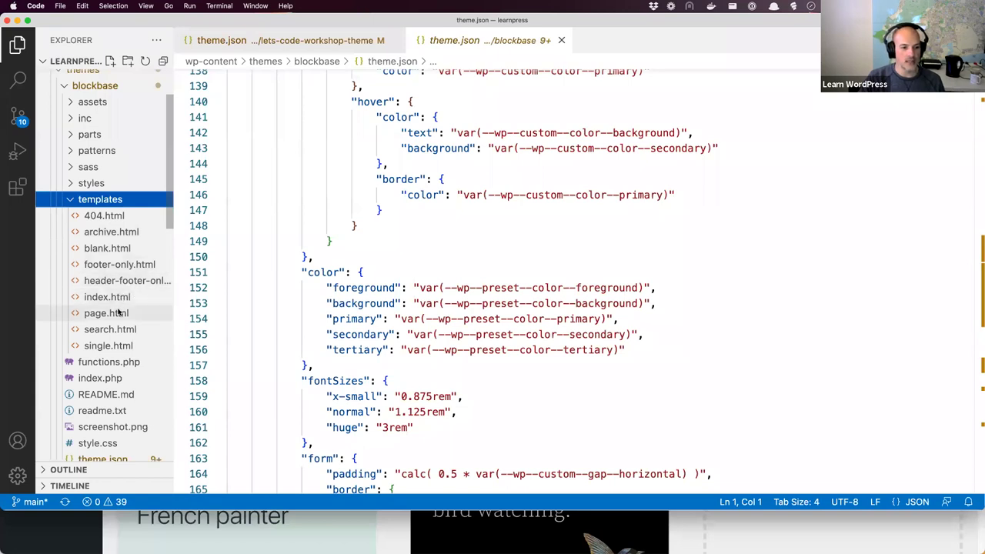
{"action": "left_click", "coordinate": [115, 216]}
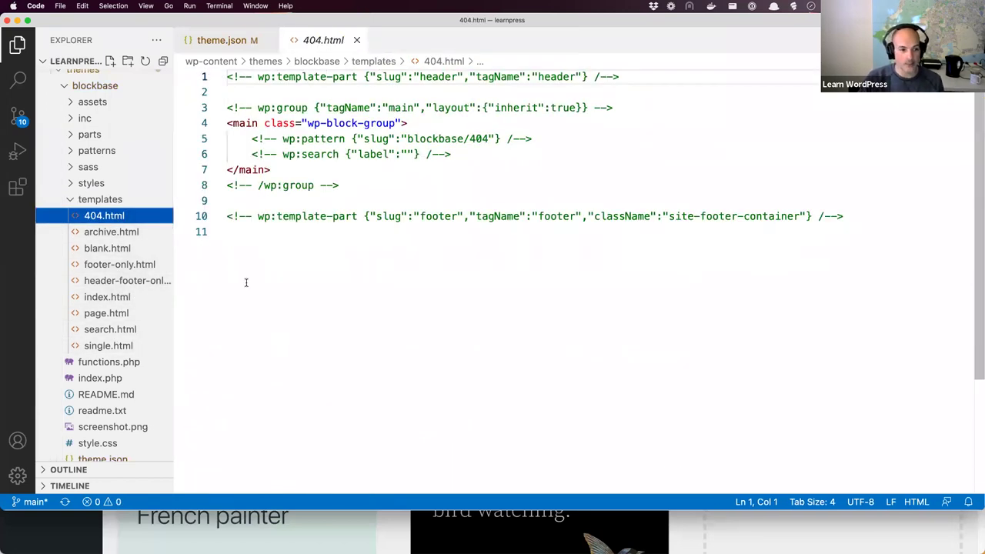
{"action": "left_click", "coordinate": [123, 329]}
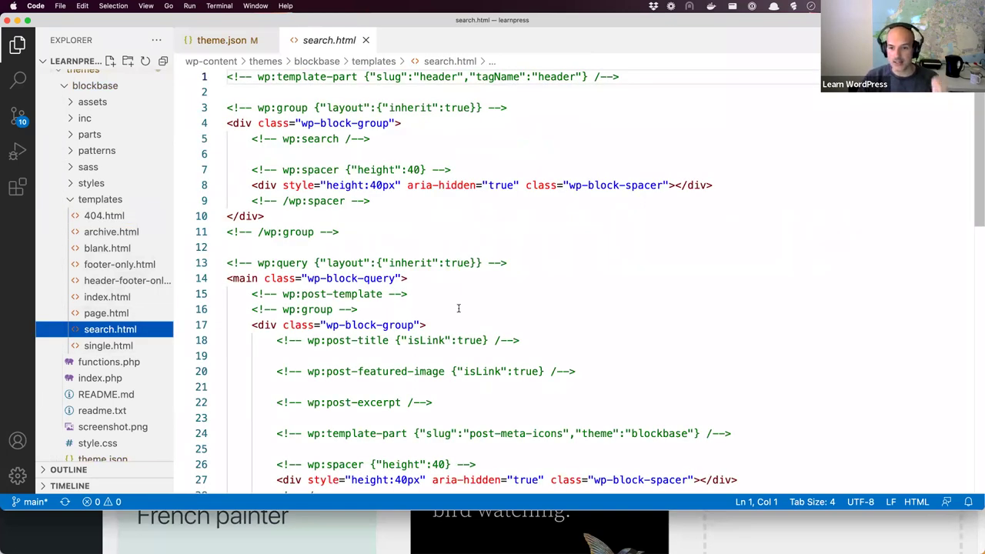
{"action": "scroll", "coordinate": [127, 281], "scroll_direction": "up", "scroll_amount": 1}
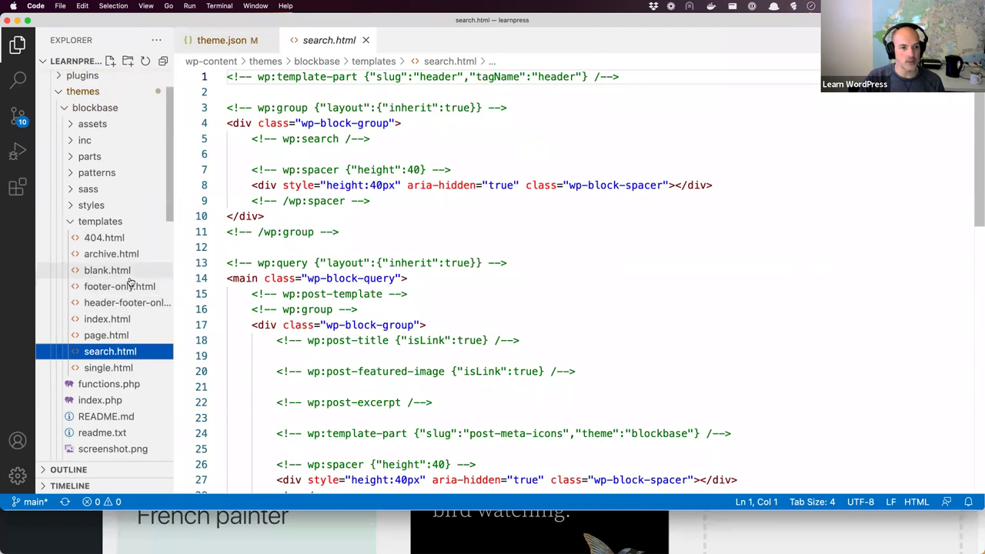
Expand Blockbase's parts folder and examine the footer.html and header.html template parts
{"action": "left_click", "coordinate": [70, 157]}
{"action": "left_click", "coordinate": [107, 173]}
{"action": "left_click", "coordinate": [111, 286]}
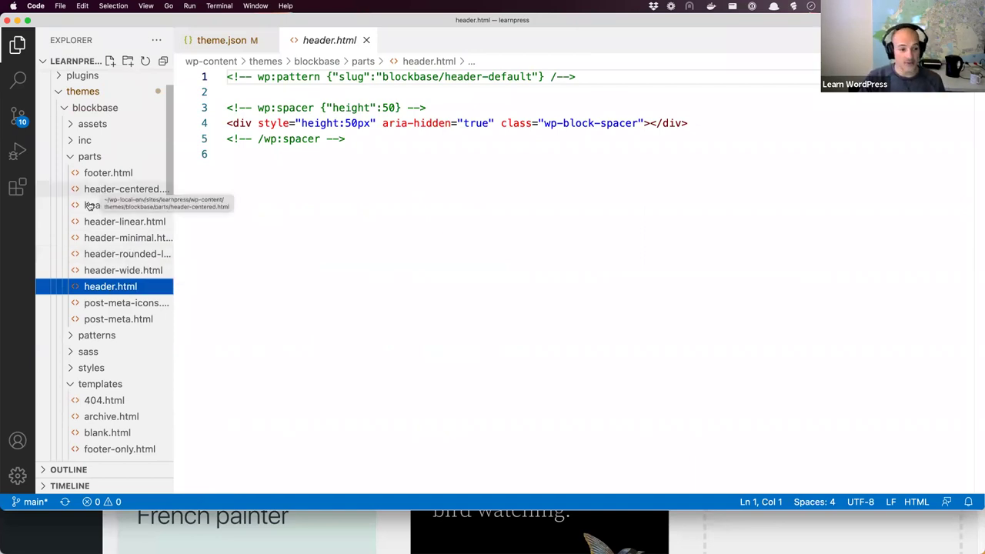
Look into Blockbase's patterns, inc and assets folders, collapsing each one again after checking it
{"action": "left_click", "coordinate": [72, 337]}
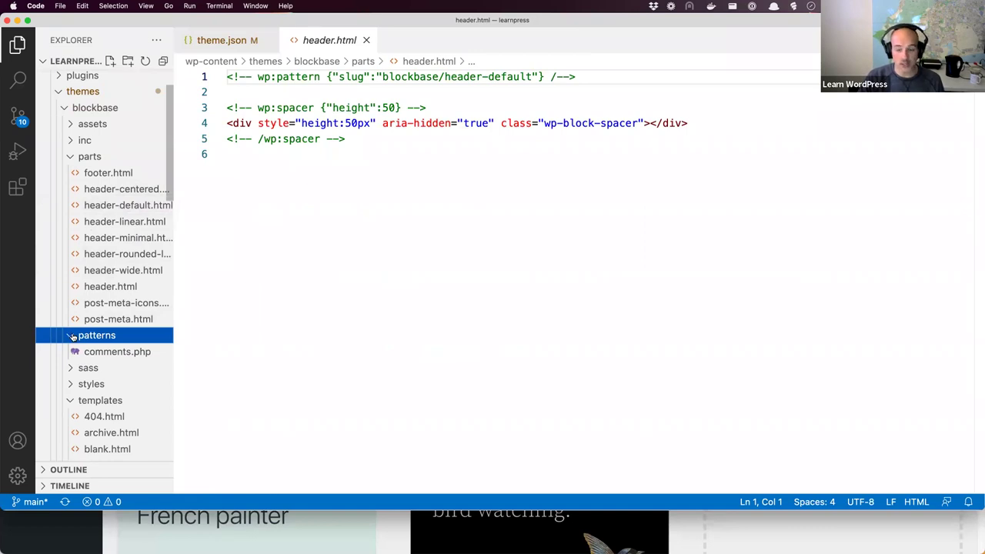
{"action": "left_click", "coordinate": [71, 336]}
{"action": "left_click", "coordinate": [69, 143]}
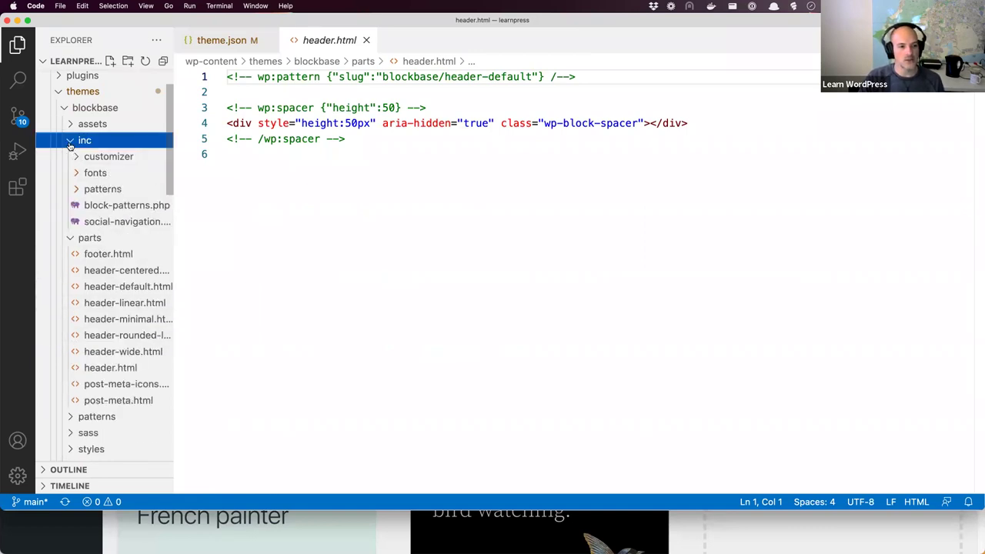
{"action": "left_click", "coordinate": [69, 141]}
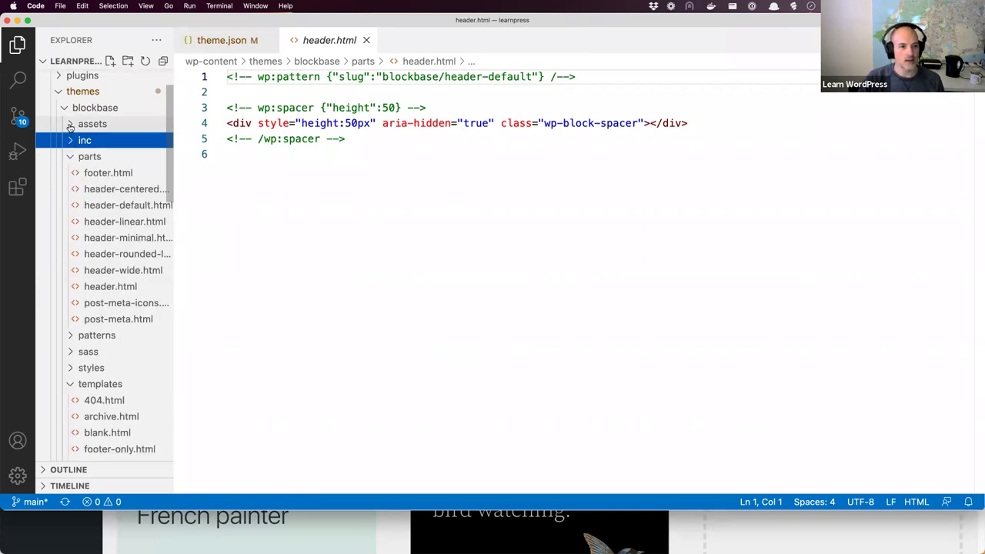
{"action": "left_click", "coordinate": [69, 126]}
{"action": "left_click", "coordinate": [69, 128]}
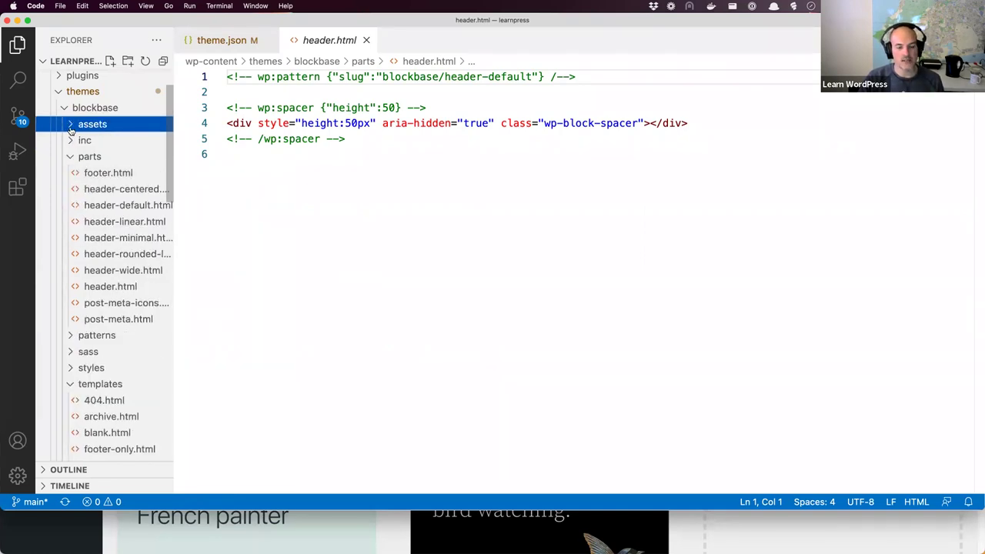
Switch to the Brave browser and open the active Blockbase theme in the WordPress site editor
{"action": "key", "text": "super+Tab"}
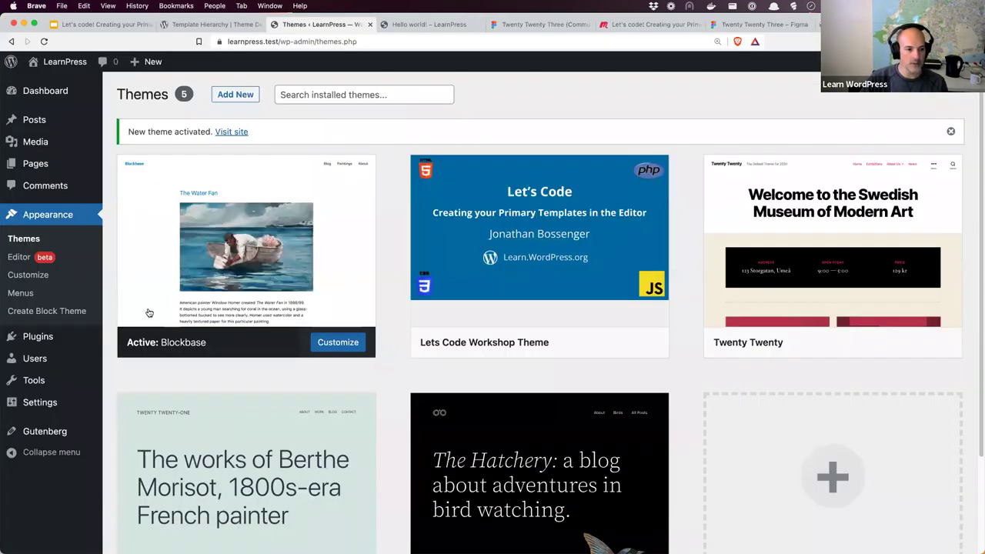
{"action": "left_click", "coordinate": [20, 260]}
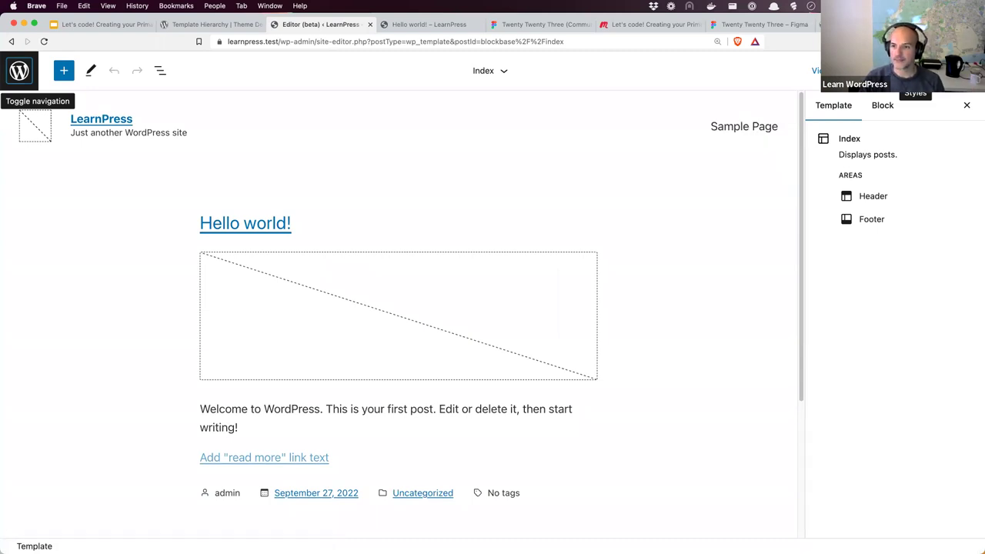
Open the presenter's personal website in a new browser tab, and bring up the wordpress.org homepage tab
{"action": "key", "text": "super+t"}
{"action": "type", "text": "jona"}
{"action": "key", "text": "Return"}
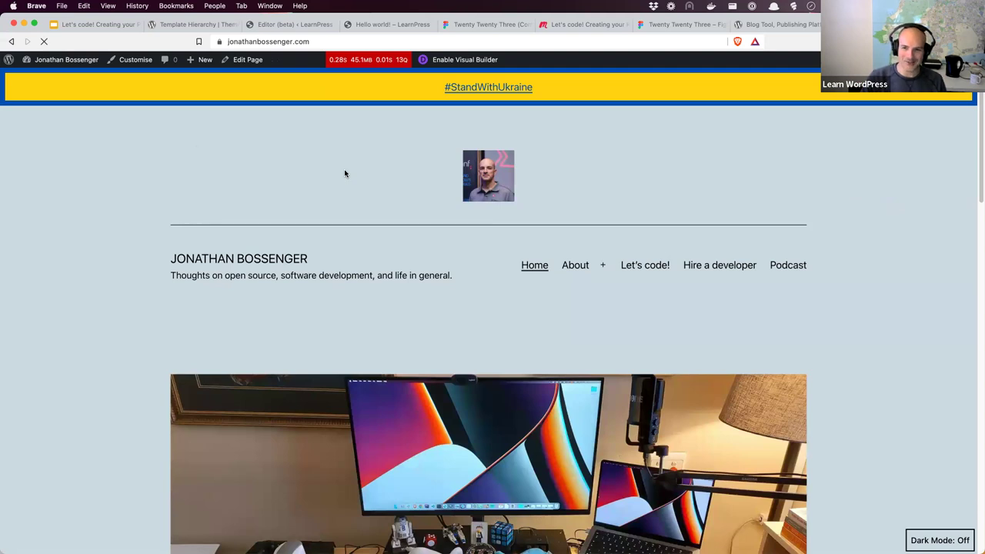
{"action": "left_click", "coordinate": [757, 25]}
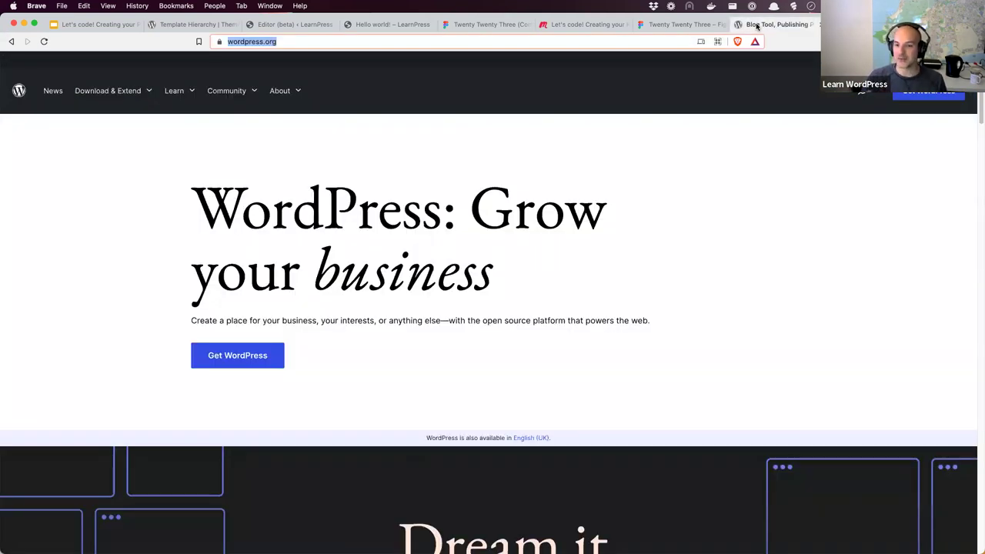